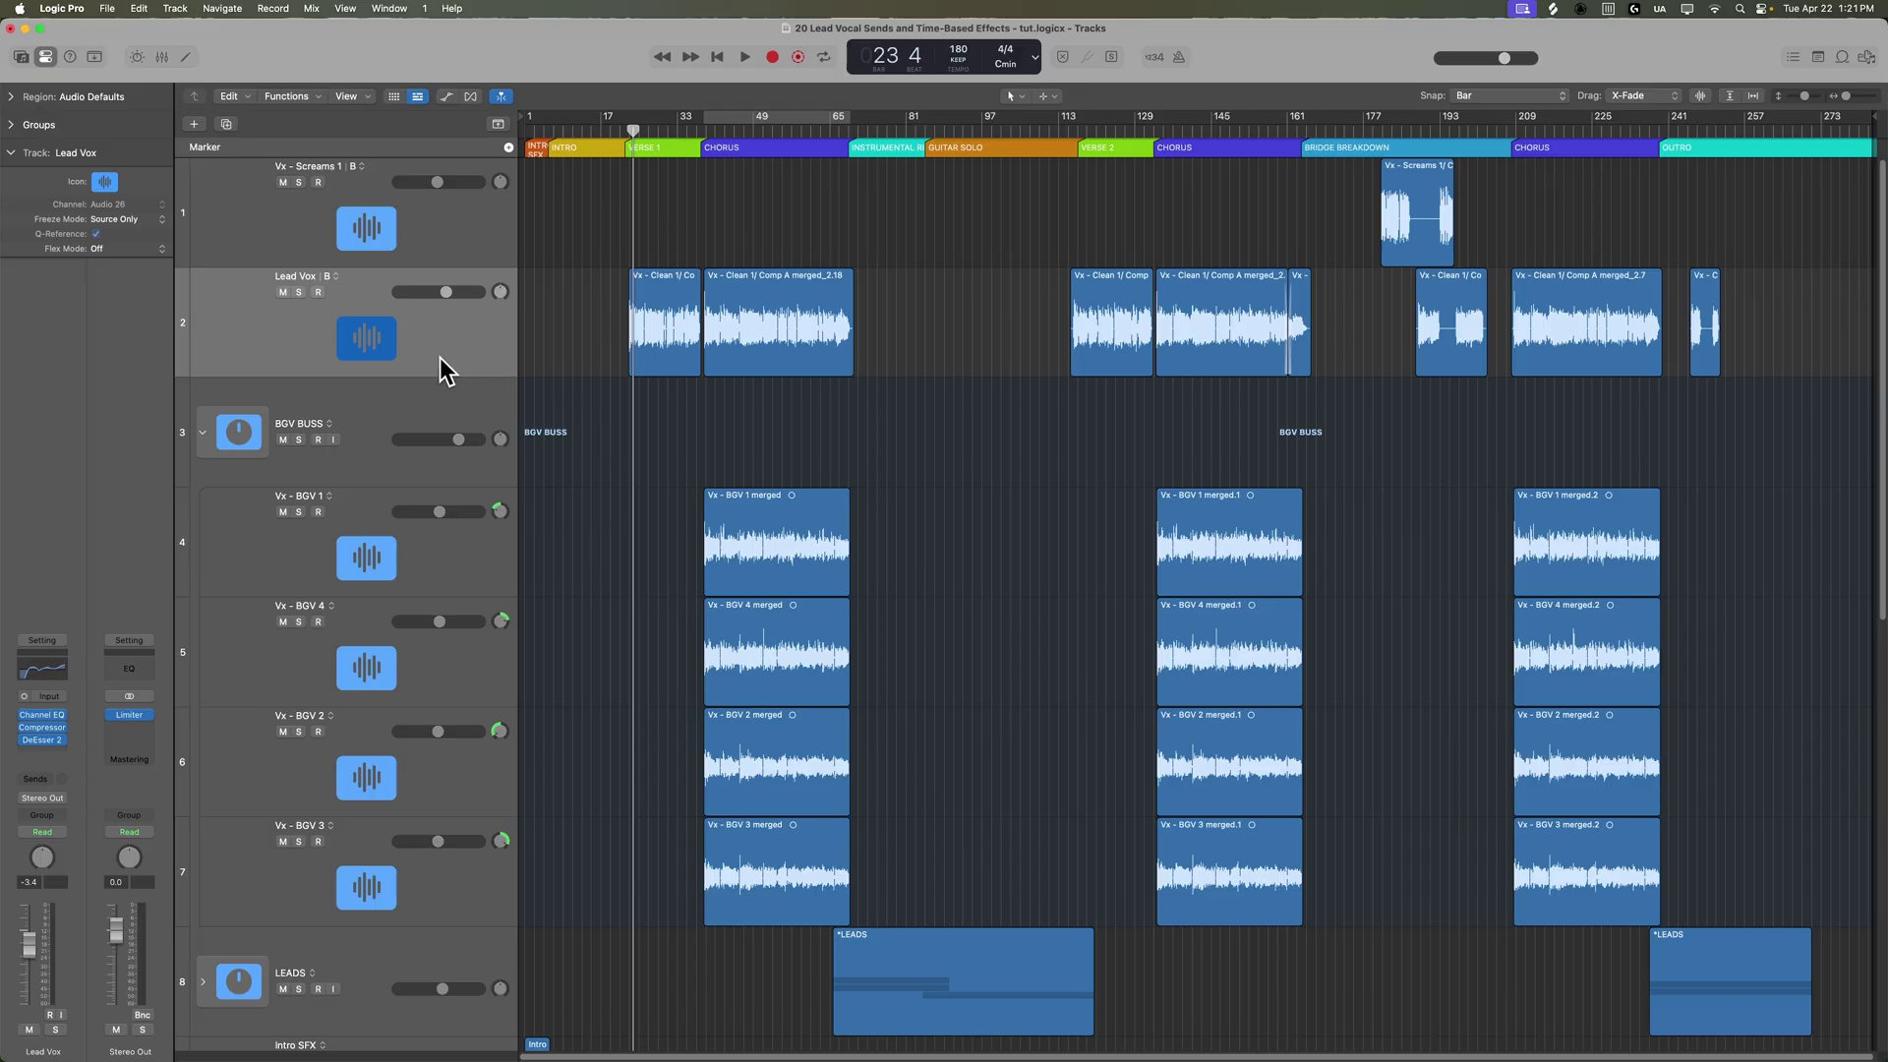
Duplicate the Lead Vox track together with its regions
key(super+d)
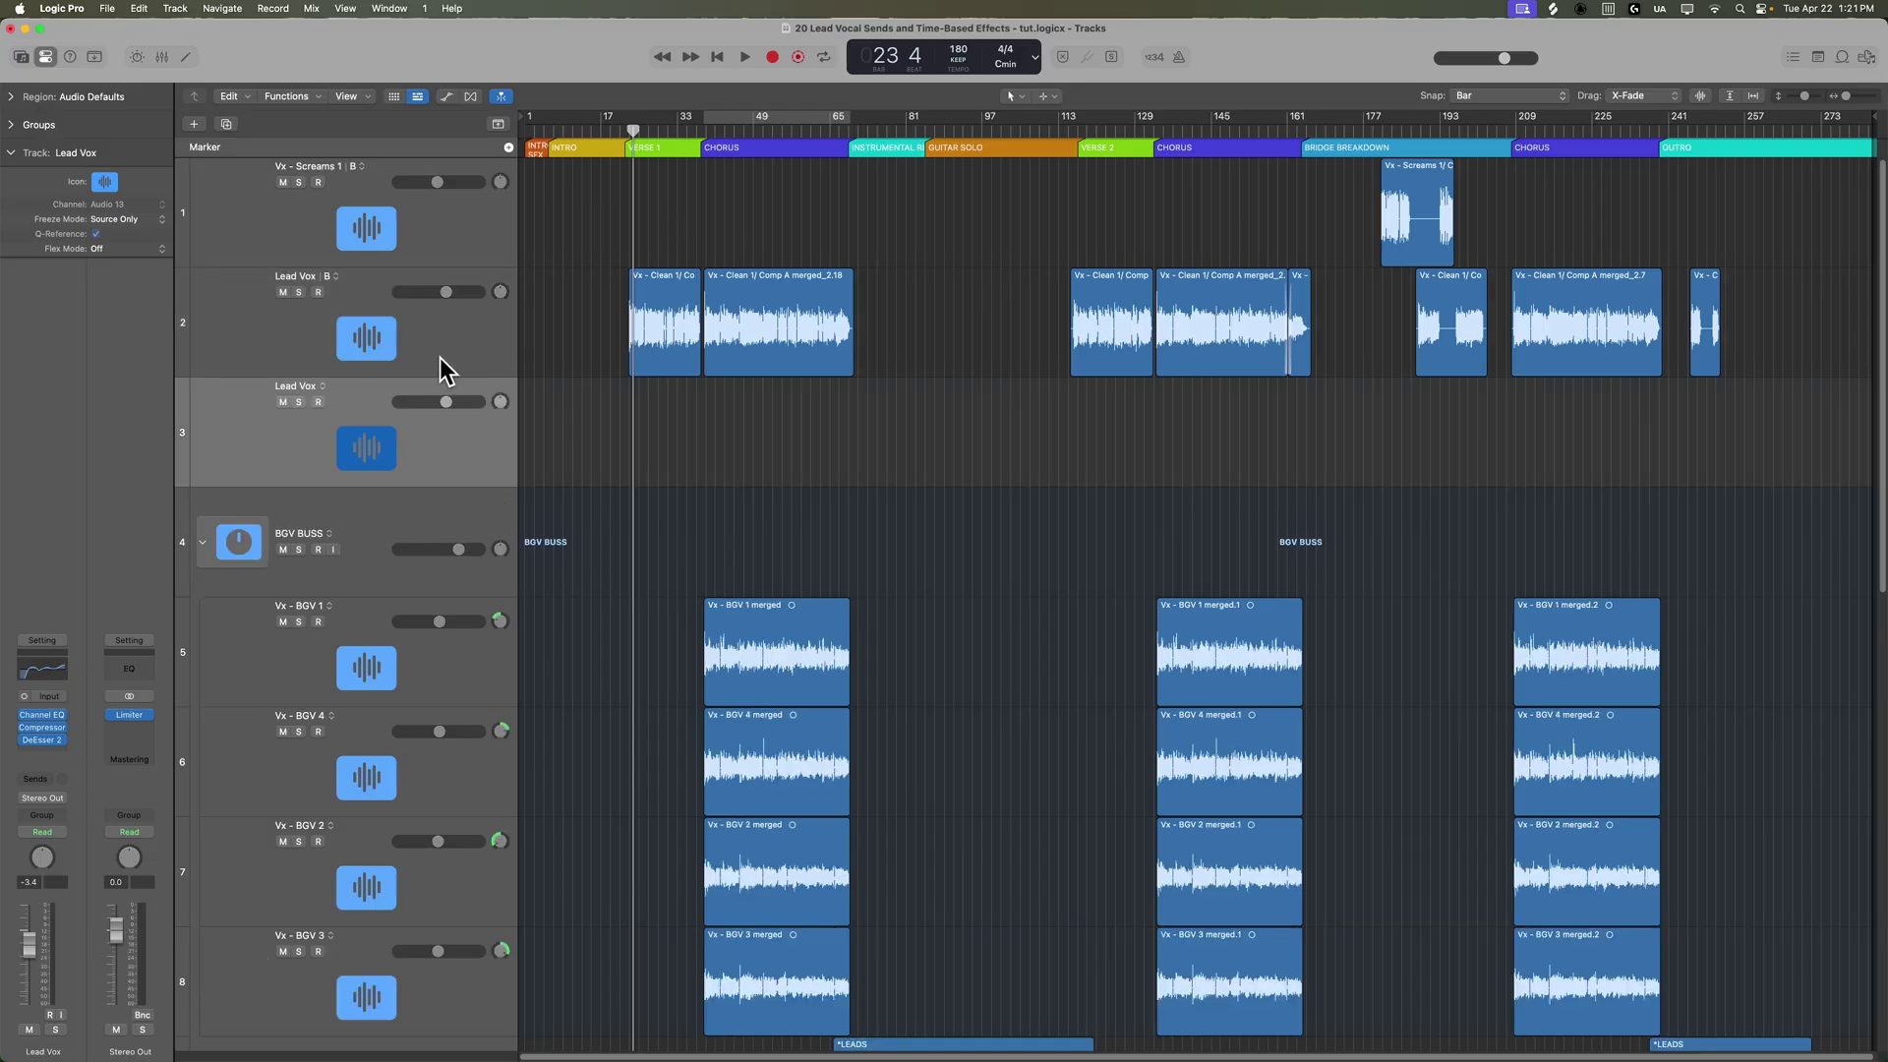
key(super+BackSpace)
click(227, 124)
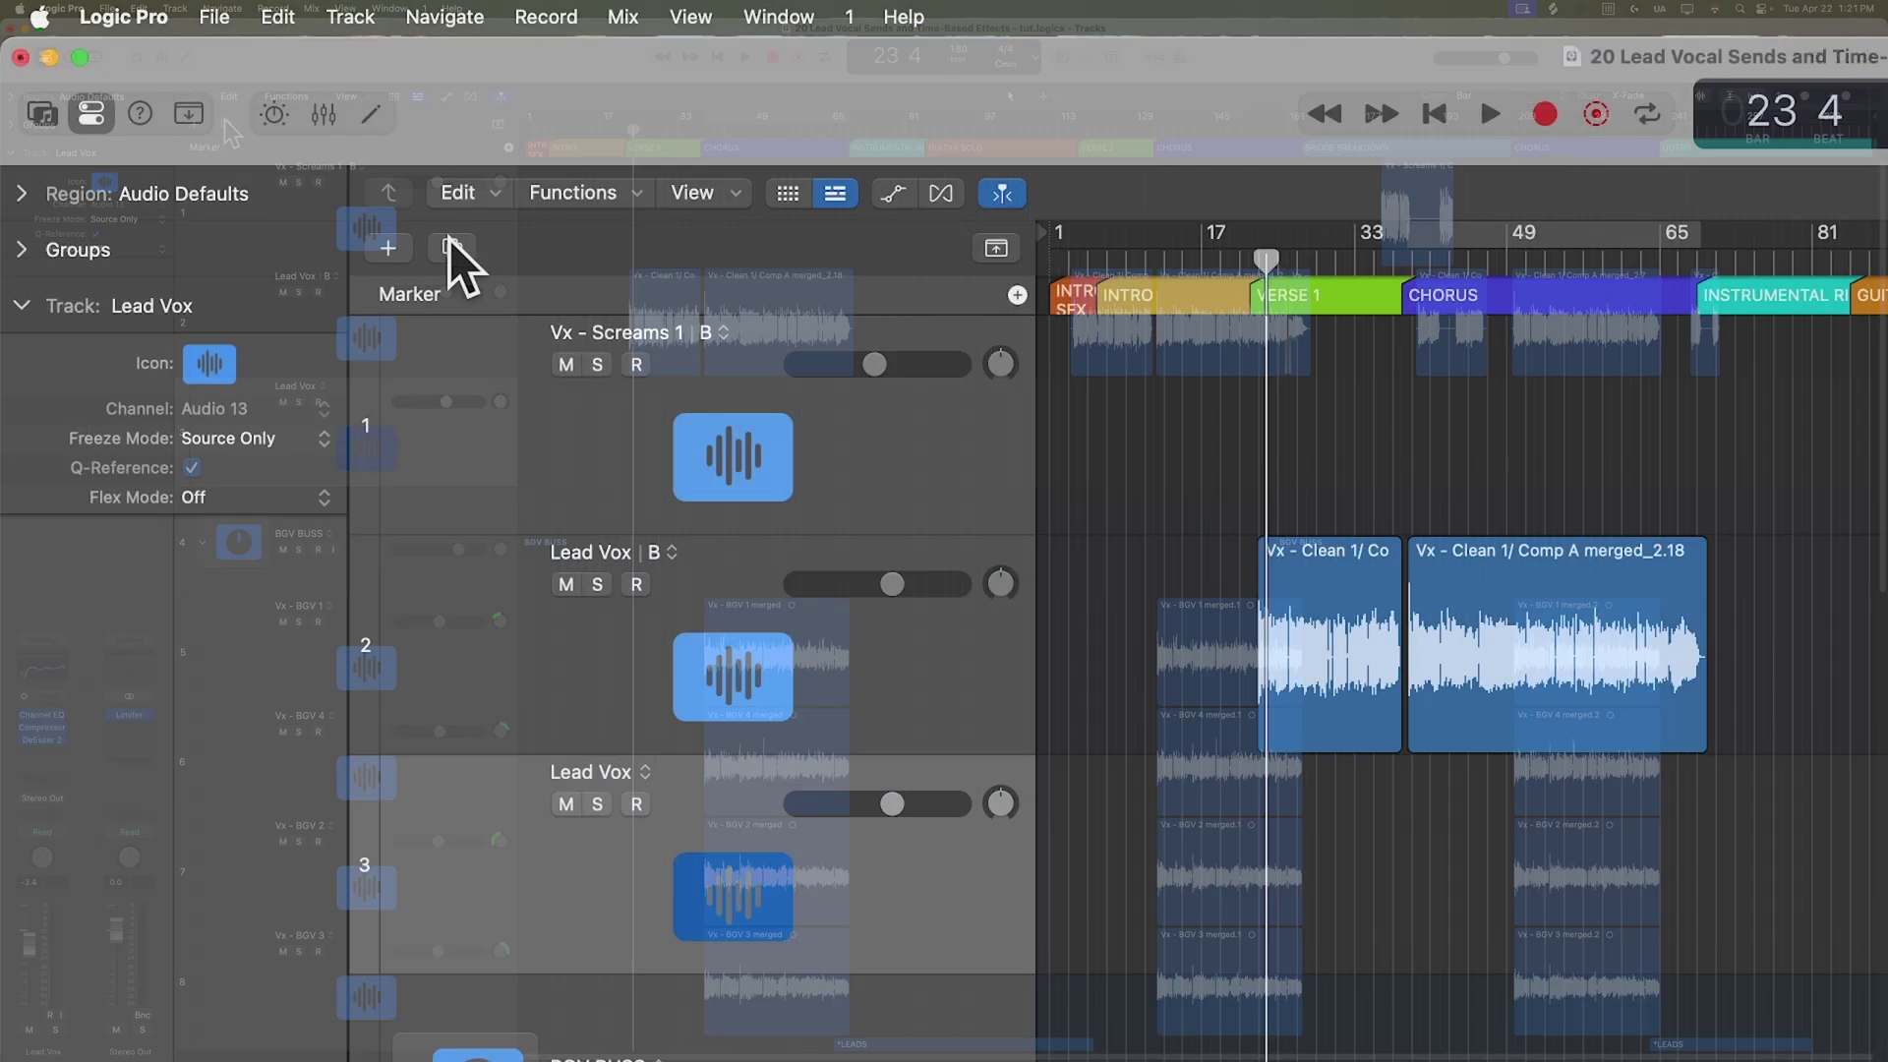
key(super+BackSpace)
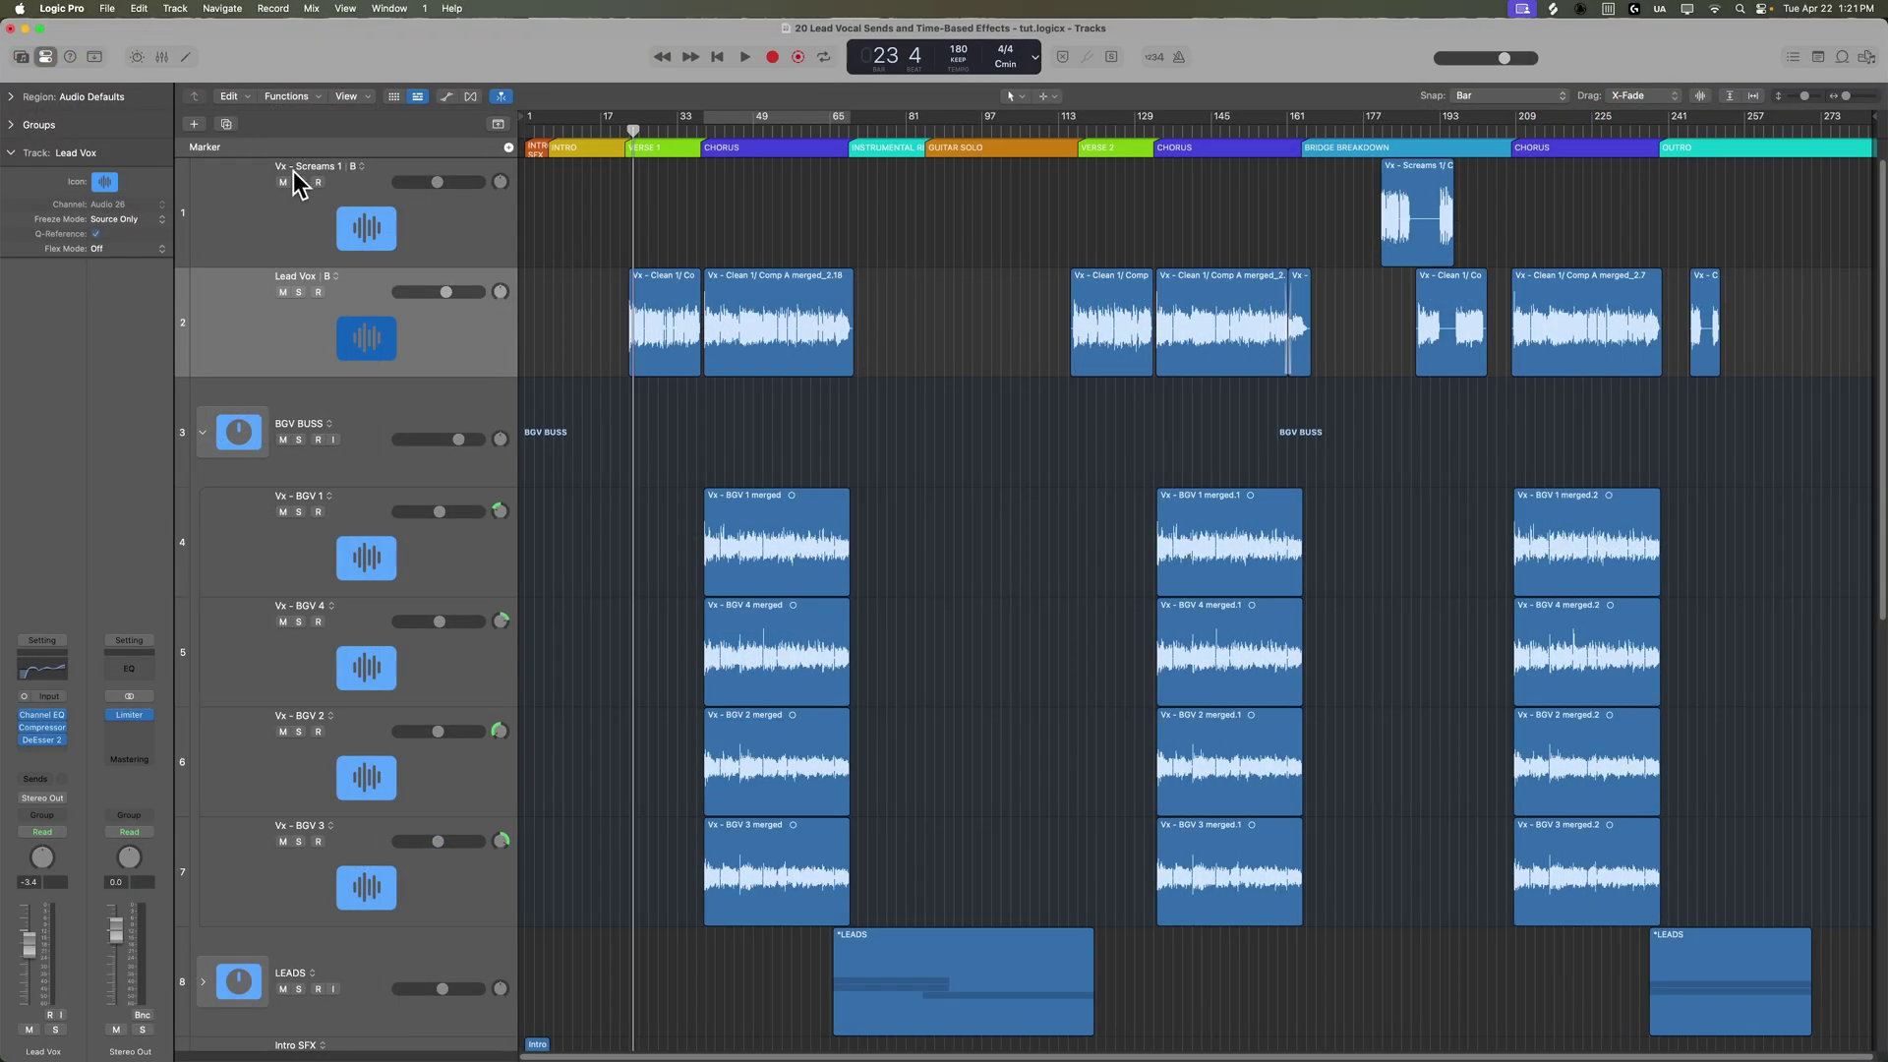
click(227, 124)
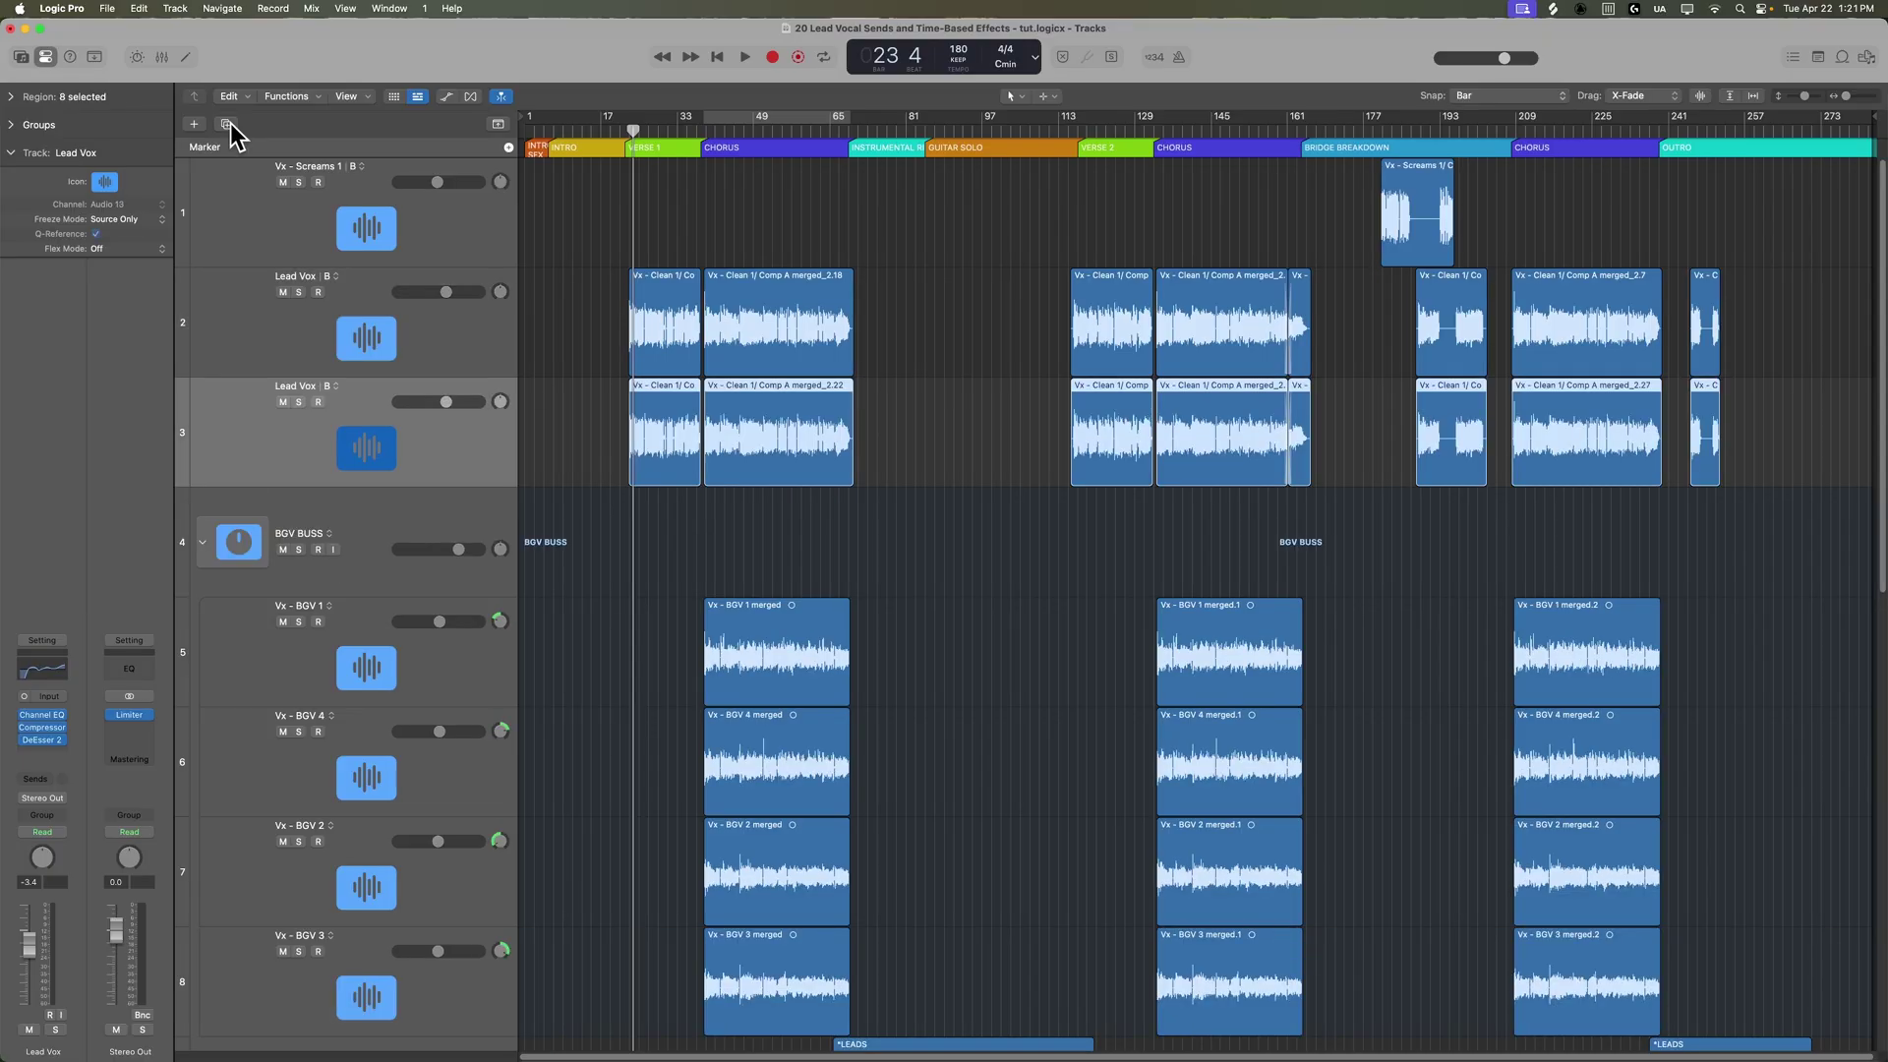
click(573, 371)
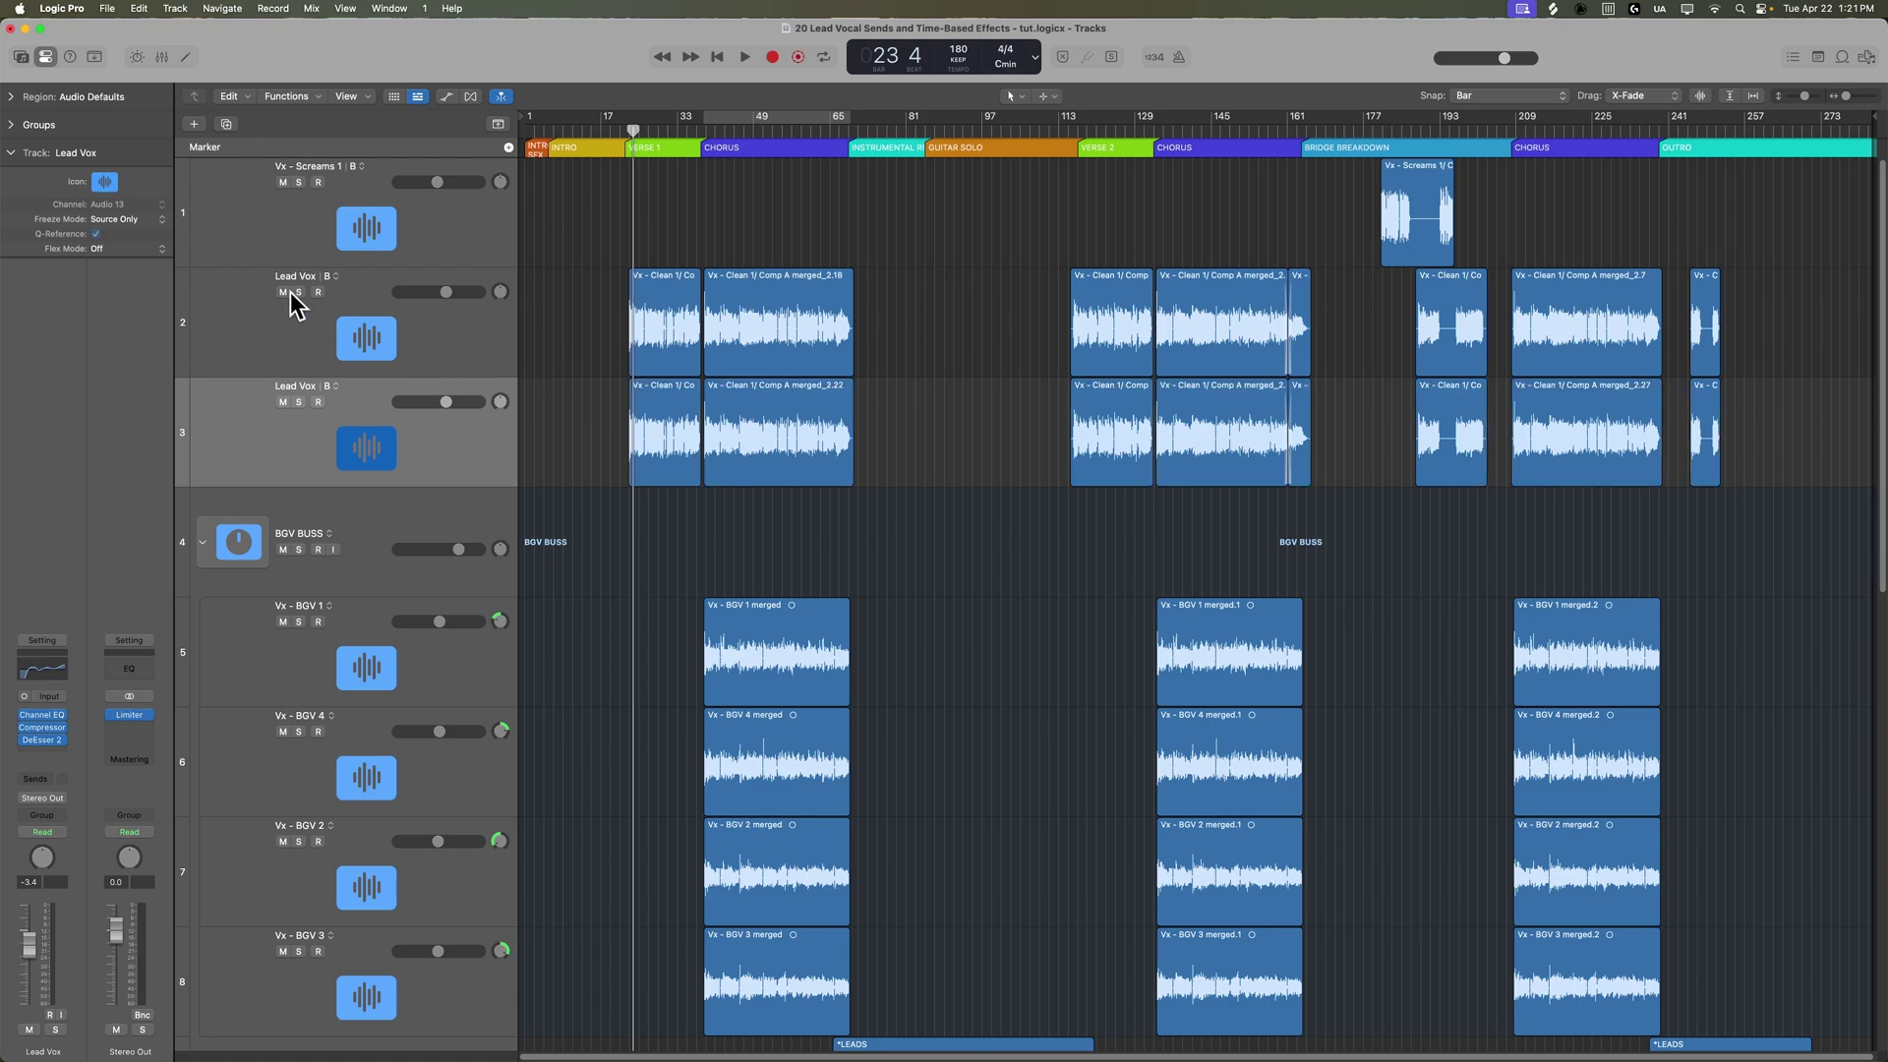
Rename the two lead vocal tracks 'Ld Vx - Verses' and 'Ld Vx - Choruses'
double_click(295, 276)
text(Ld)
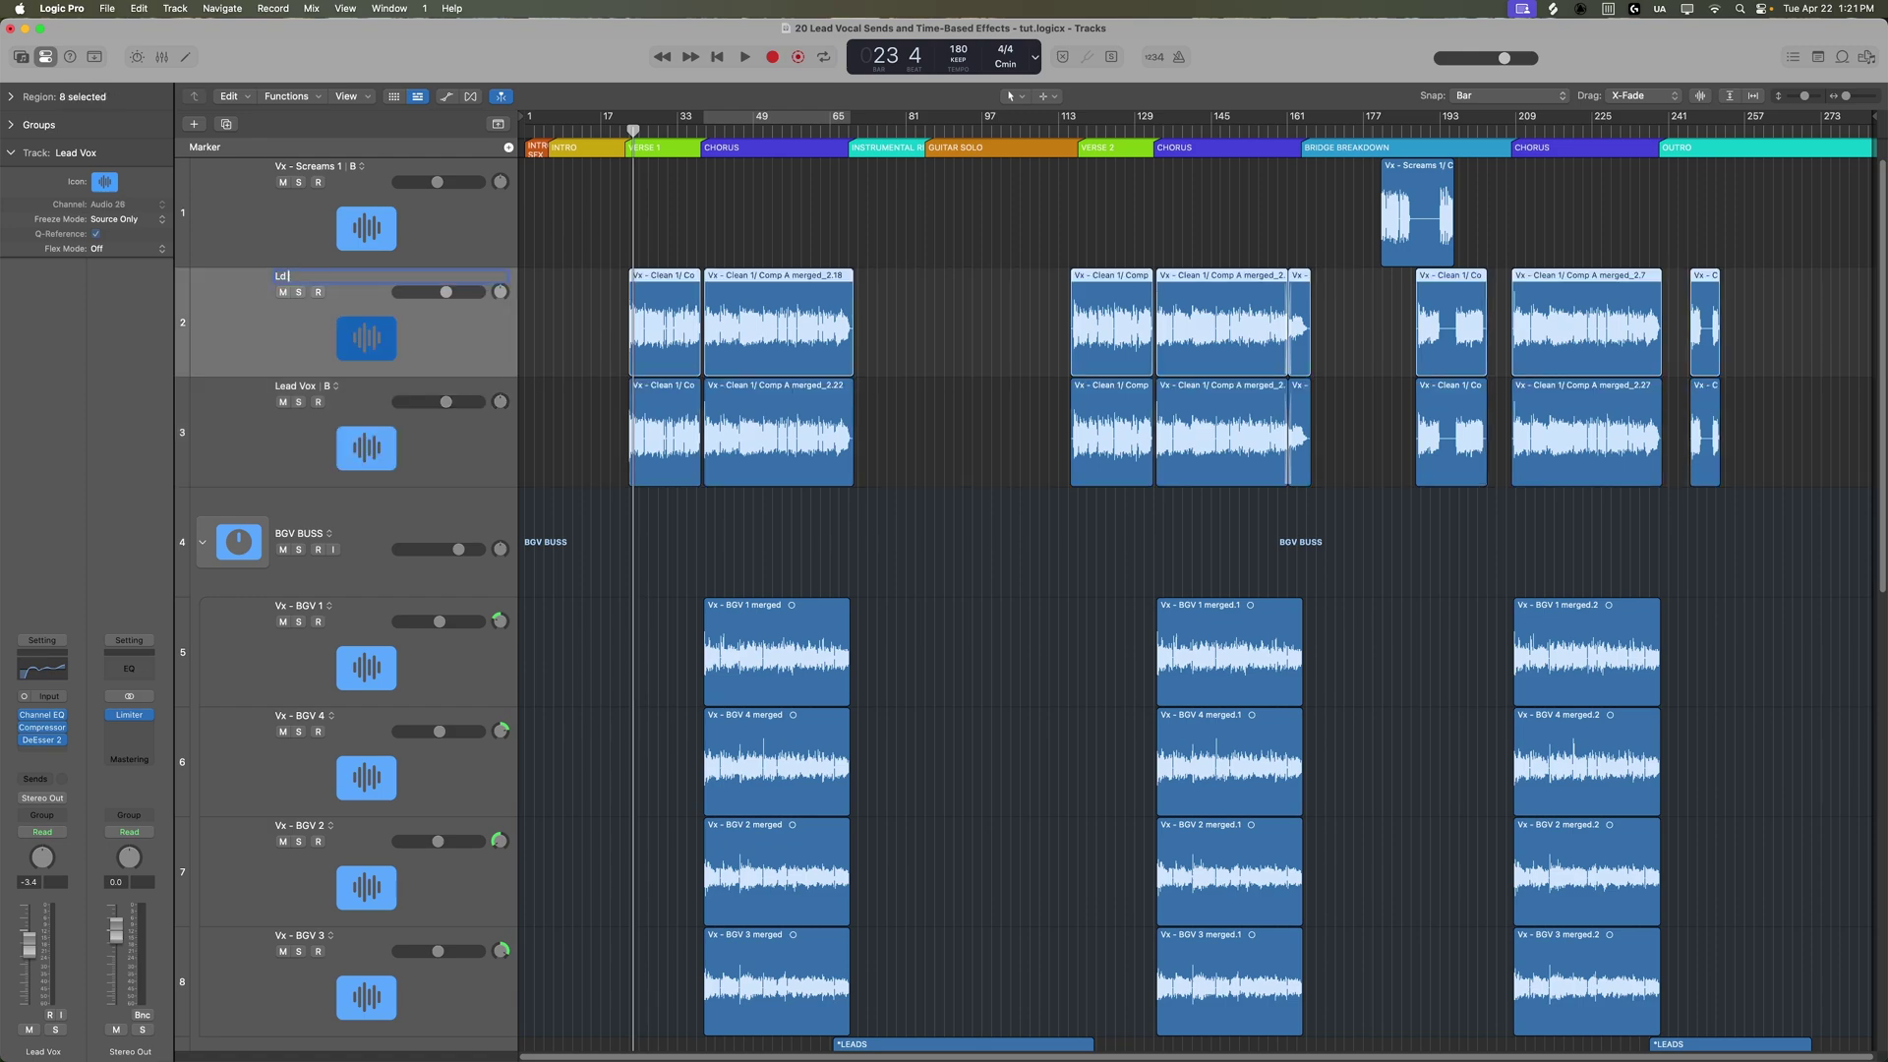
text( Vx - Verses)
key(Tab)
text(Ld Vx - Choruses)
click(652, 423)
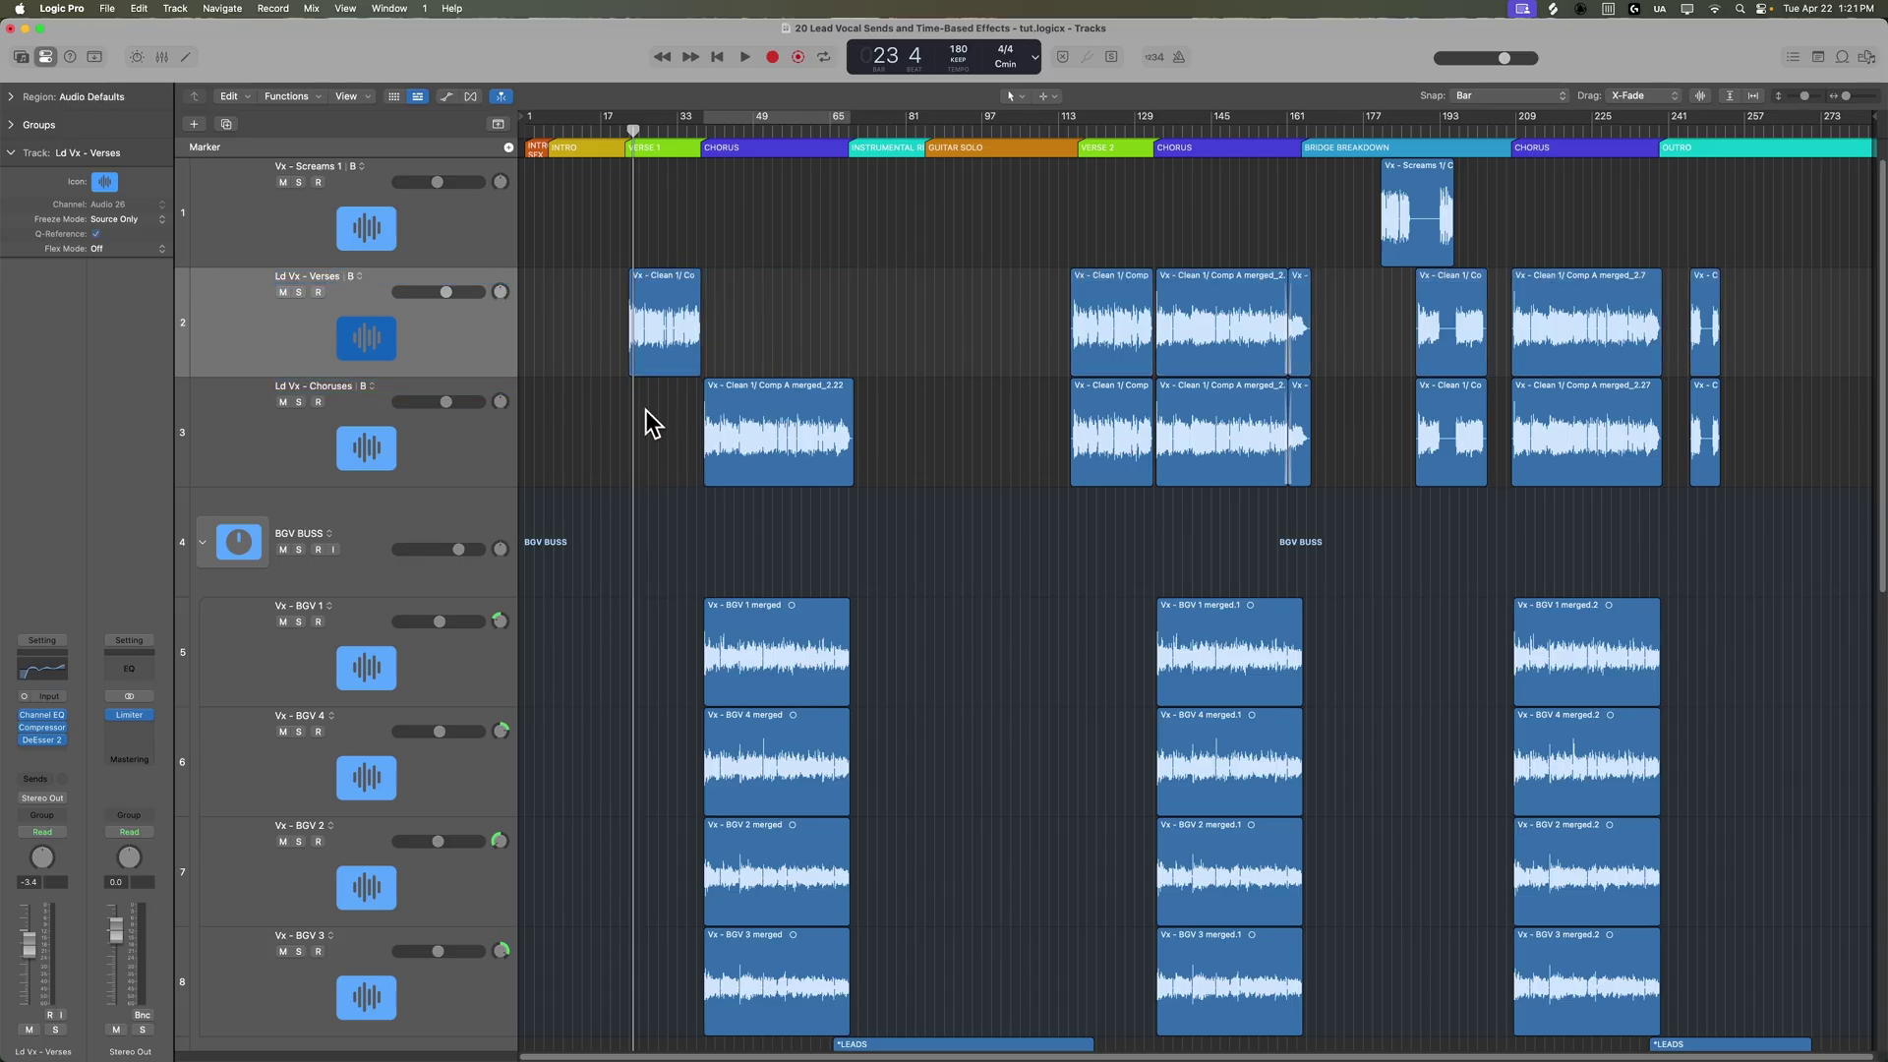
Delete the bar-113 verse region from Choruses and the chorus and leftover regions from Verses
click(1091, 443)
key(Delete)
click(1180, 364)
key(Delete)
click(1303, 327)
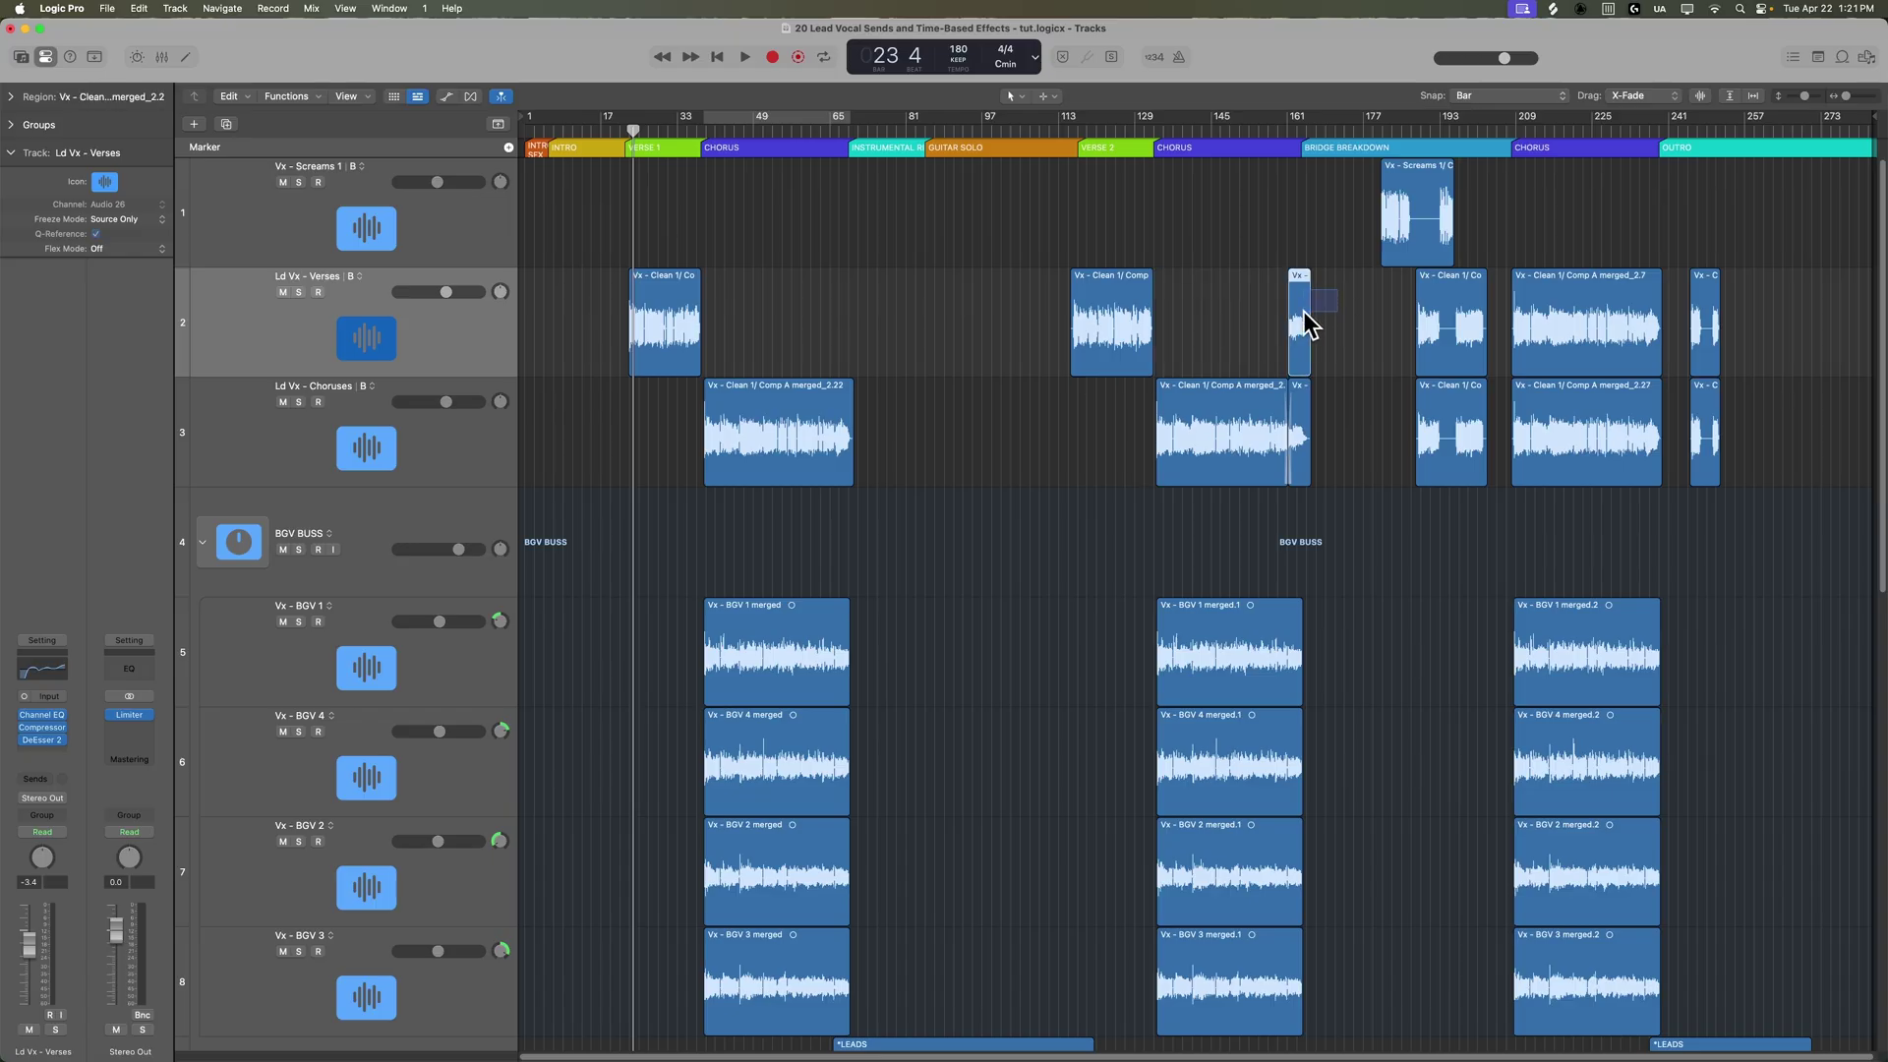
key(Delete)
Remove the bridge-area region from Choruses and the last chorus and outro regions from Verses
click(1446, 426)
key(Delete)
click(1551, 434)
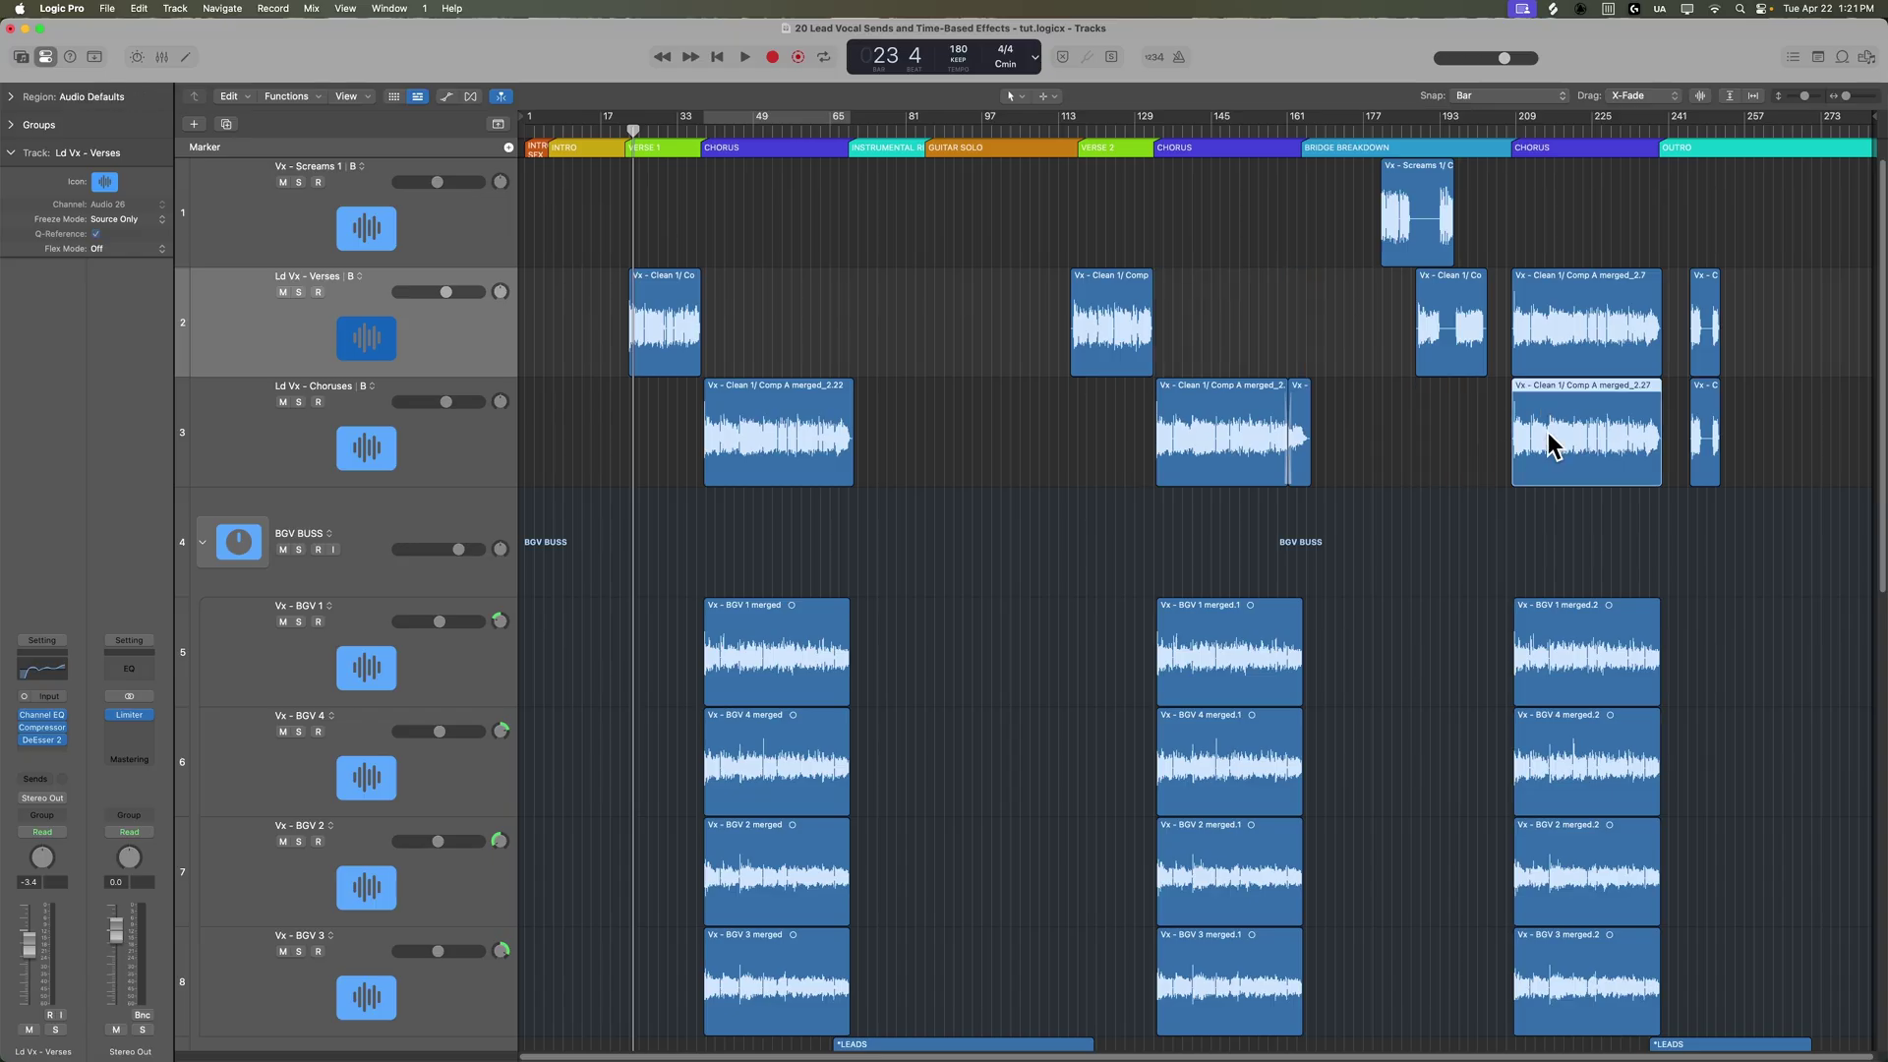
click(1590, 369)
key(Delete)
click(1701, 325)
key(Delete)
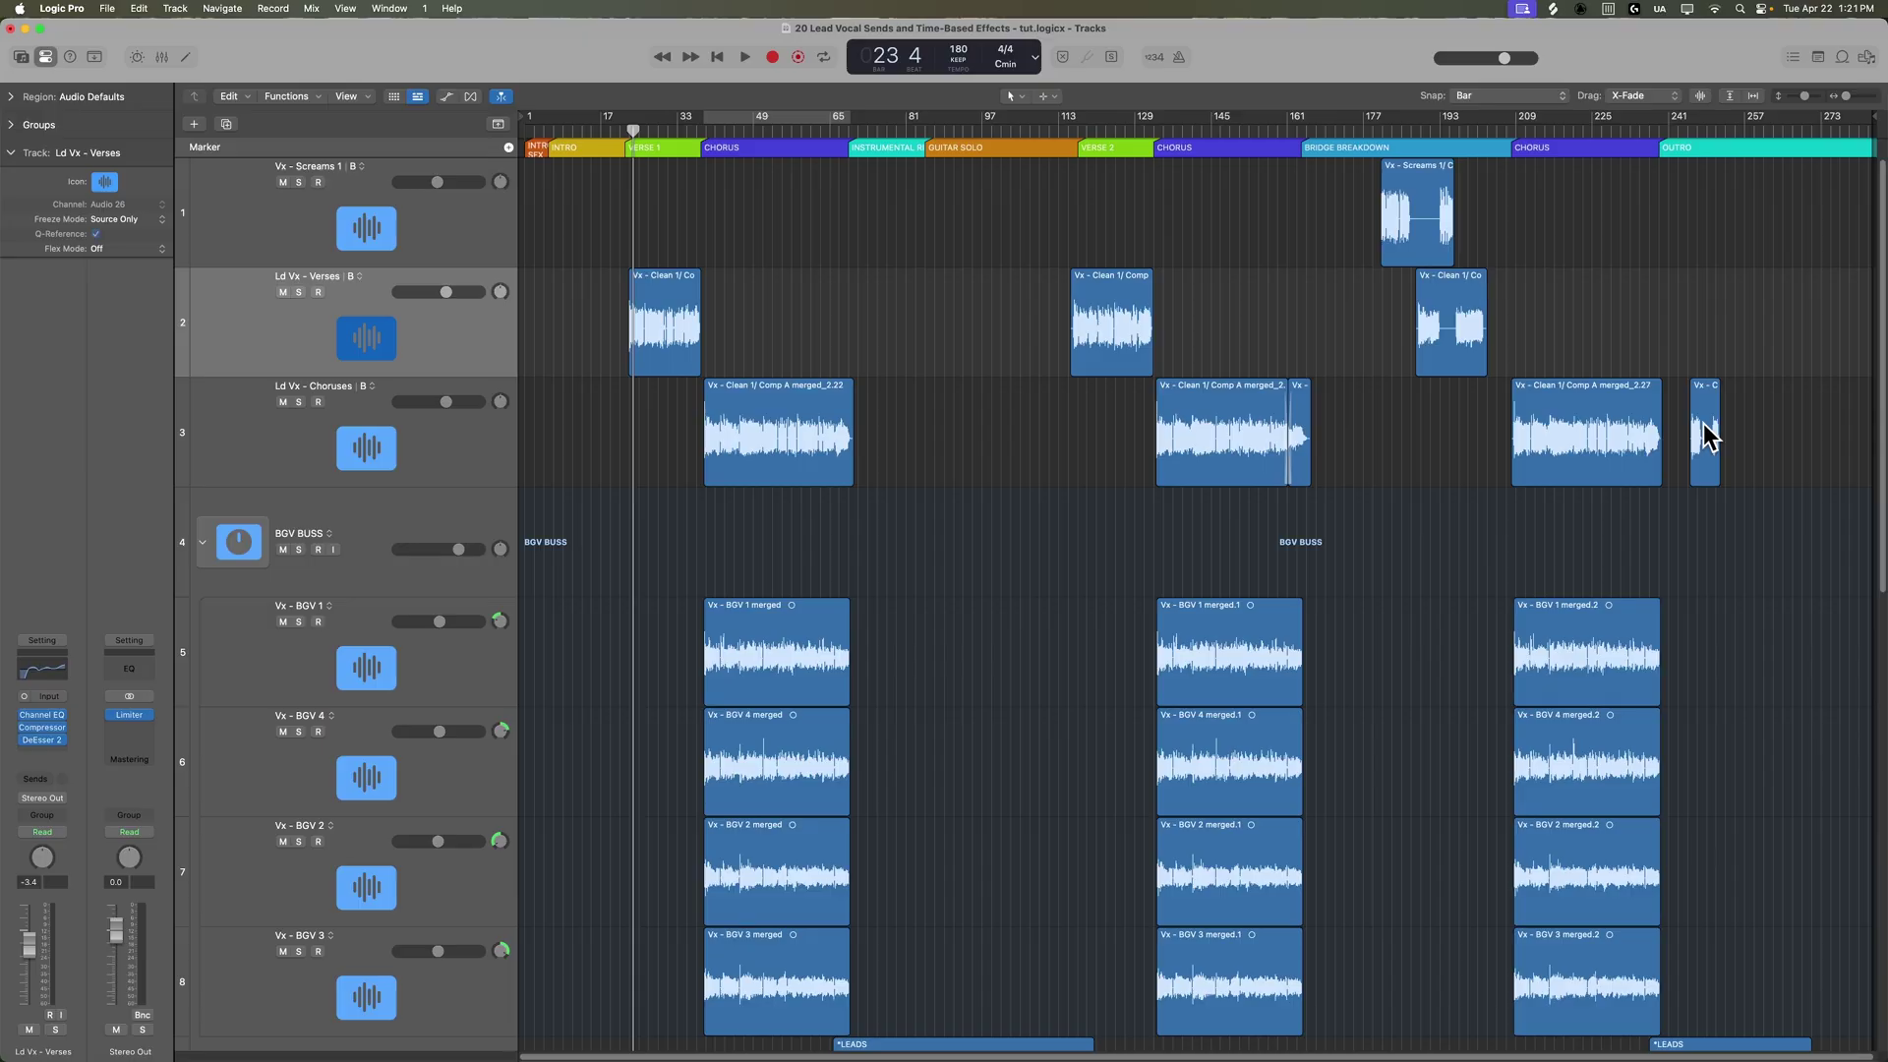
Duplicate Ld Vx - Verses, move the copy above, and name it 'Ld Vx - Bridge Clean'
key(super+d)
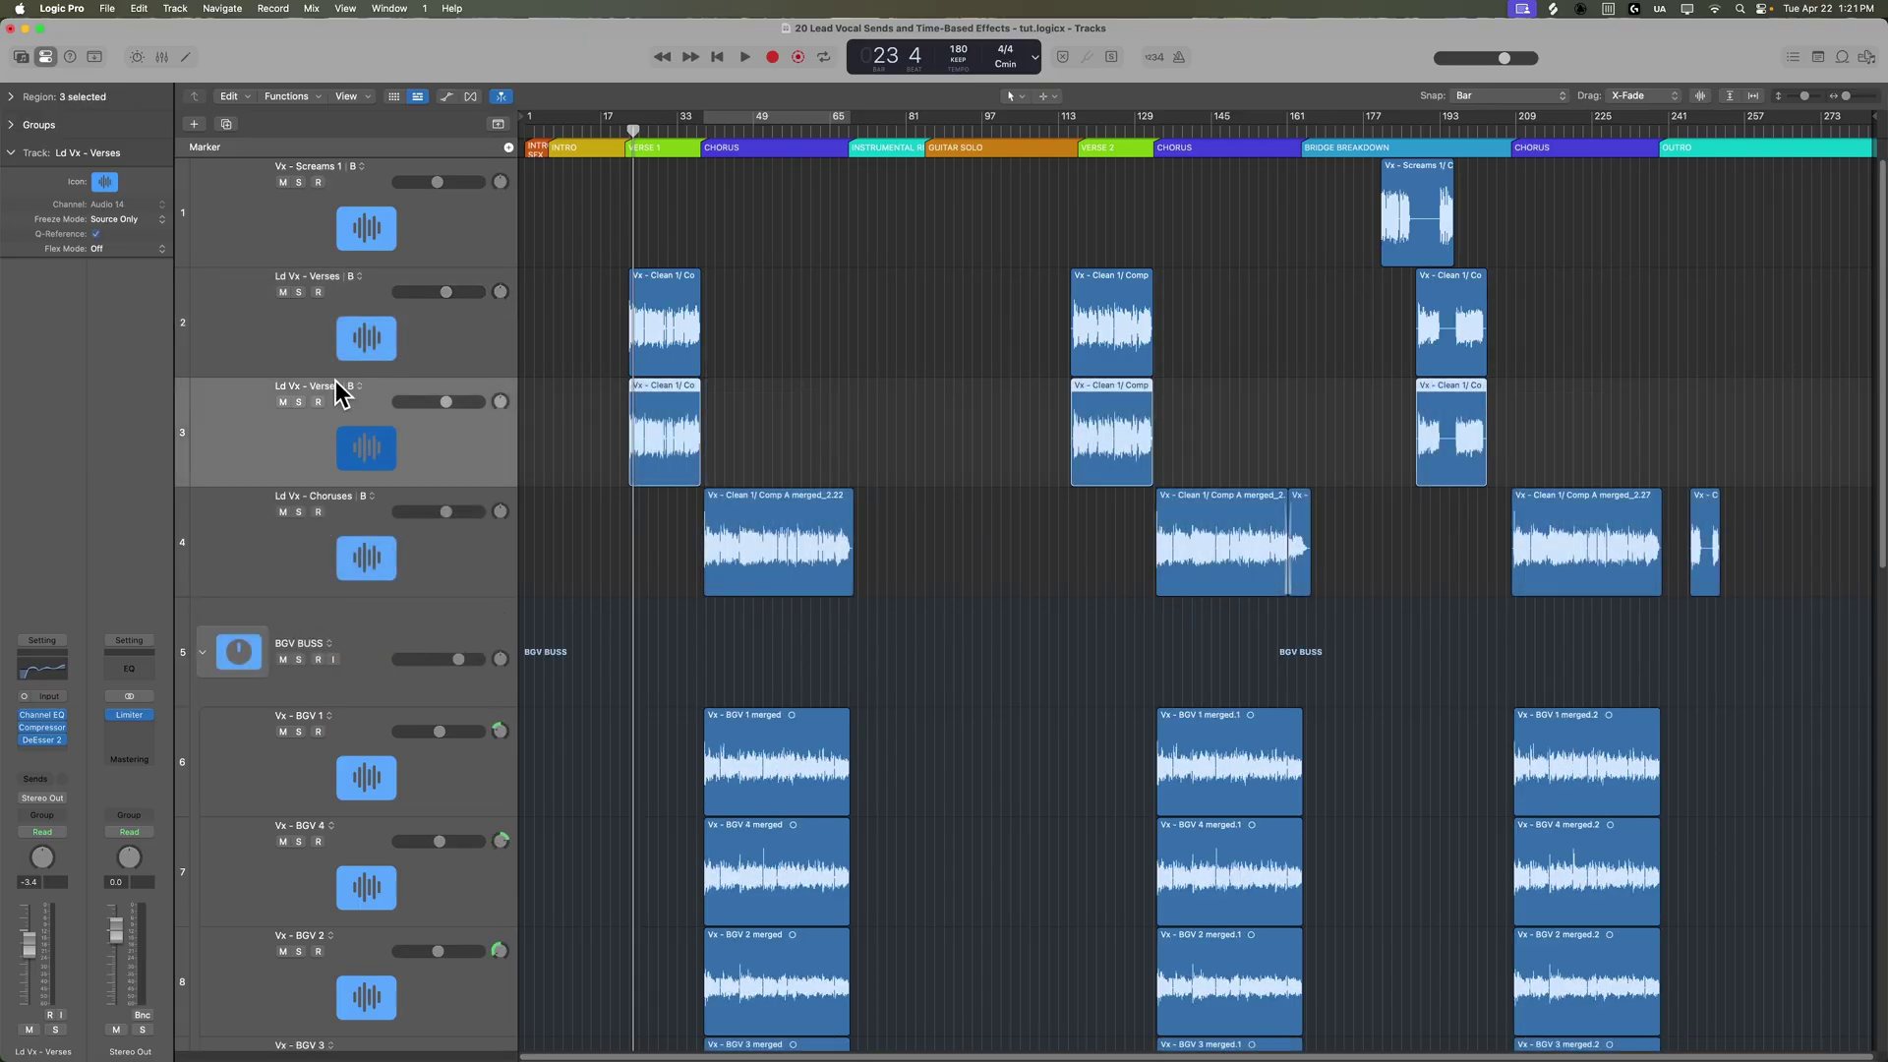
drag(380, 438, 377, 313)
double_click(329, 278)
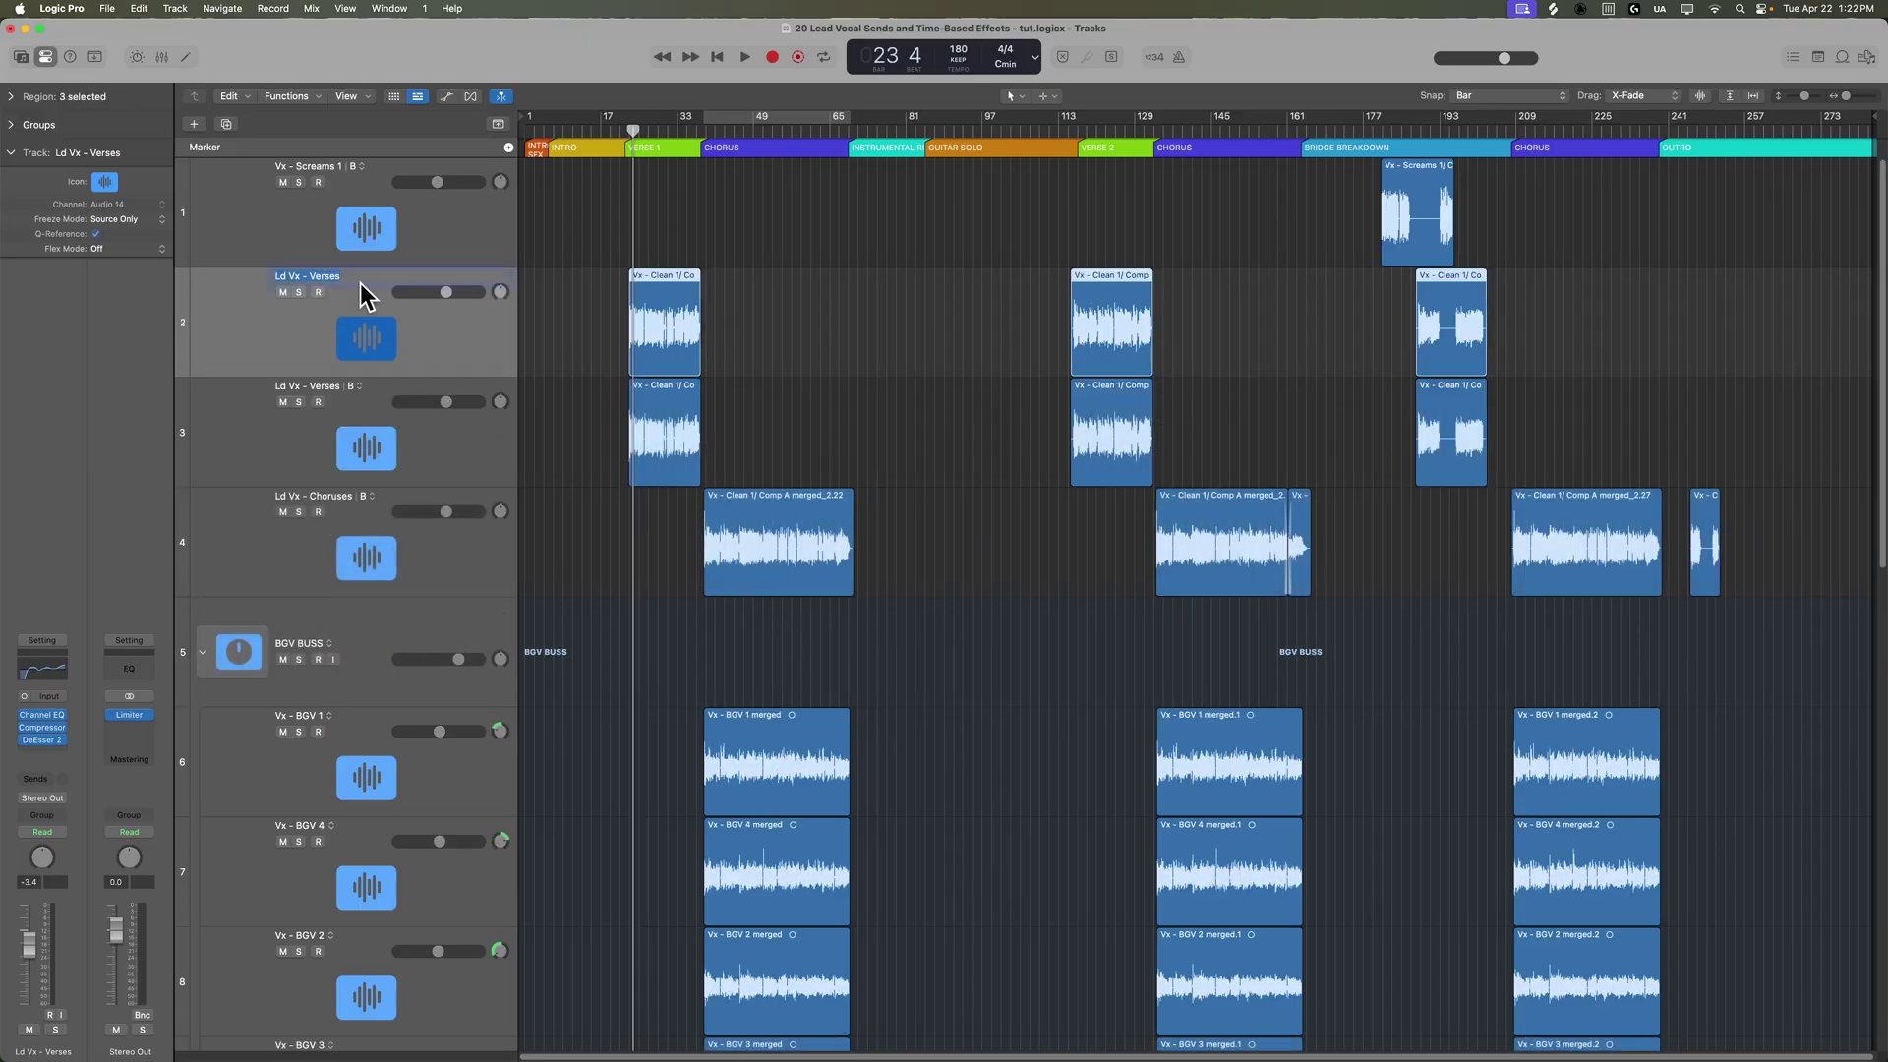
text(Ld)
key(Return)
Delete the two verse regions from Bridge Clean and move the bridge region onto it
drag(558, 316, 1117, 316)
key(Delete)
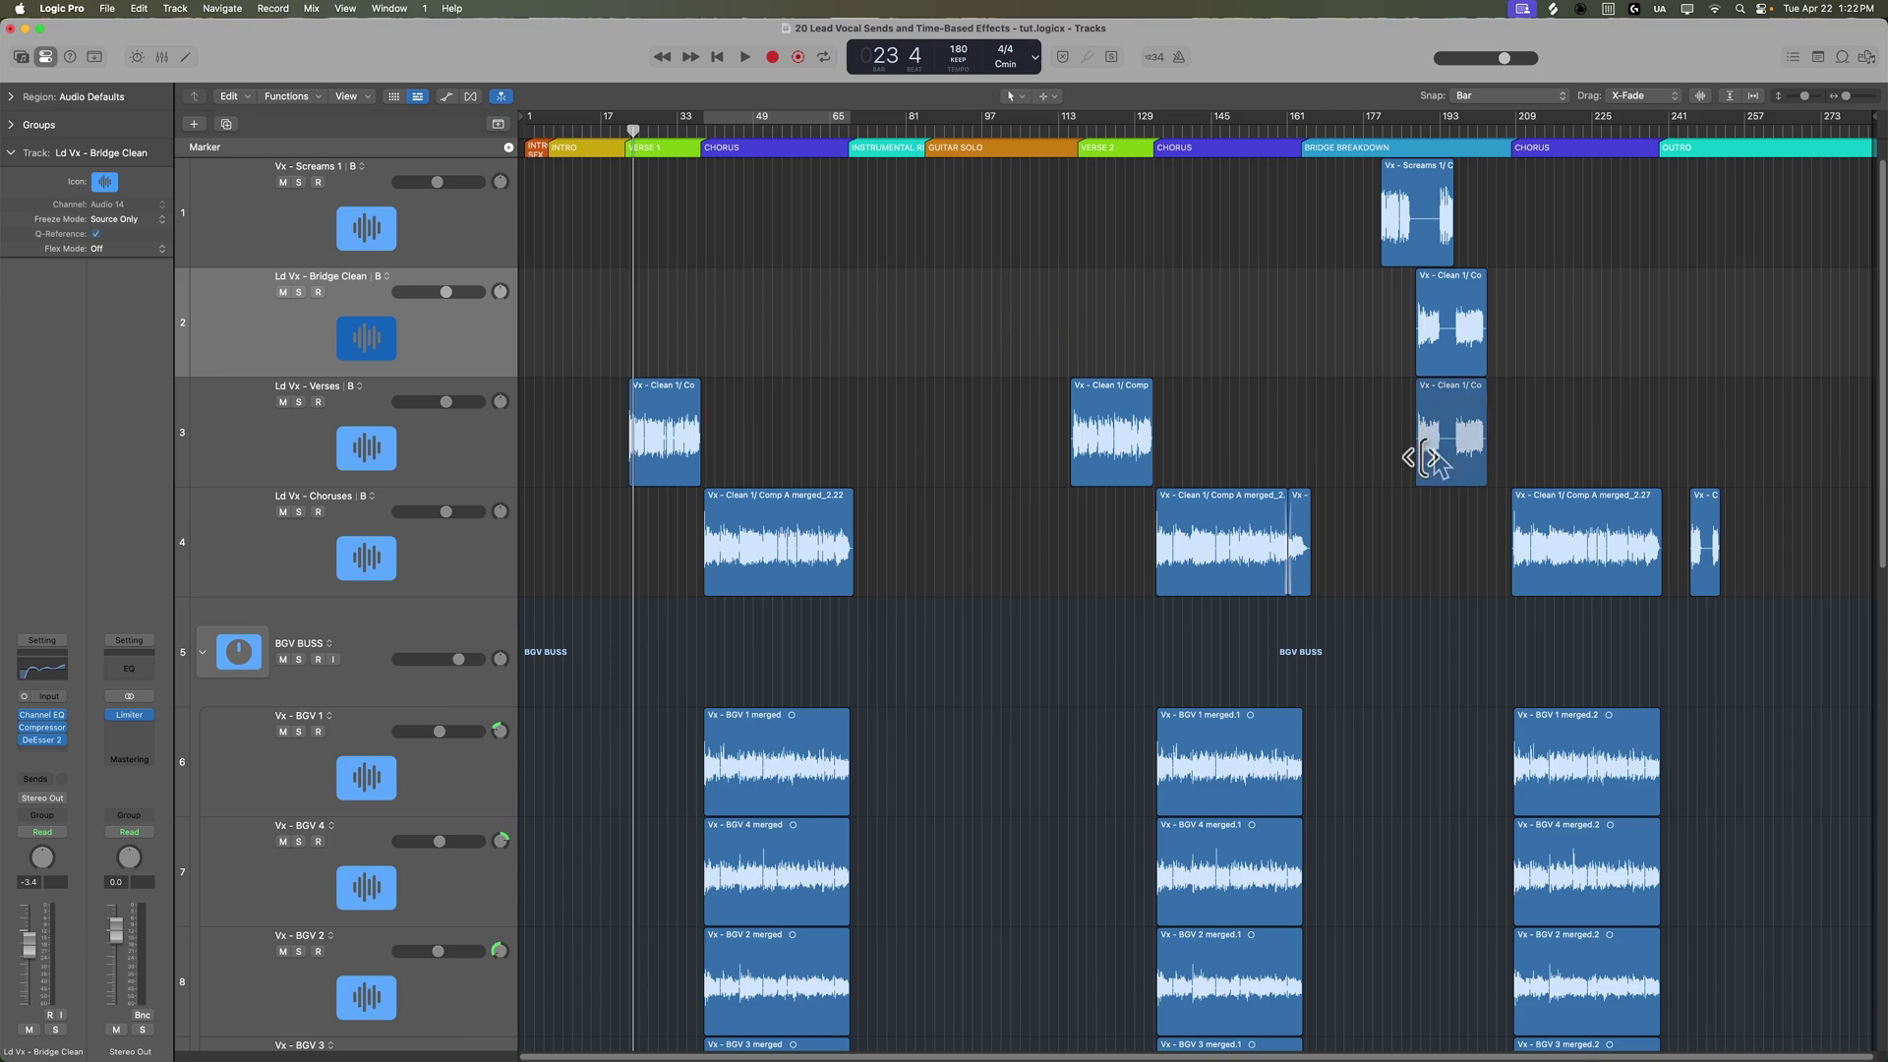
drag(1425, 451, 1453, 340)
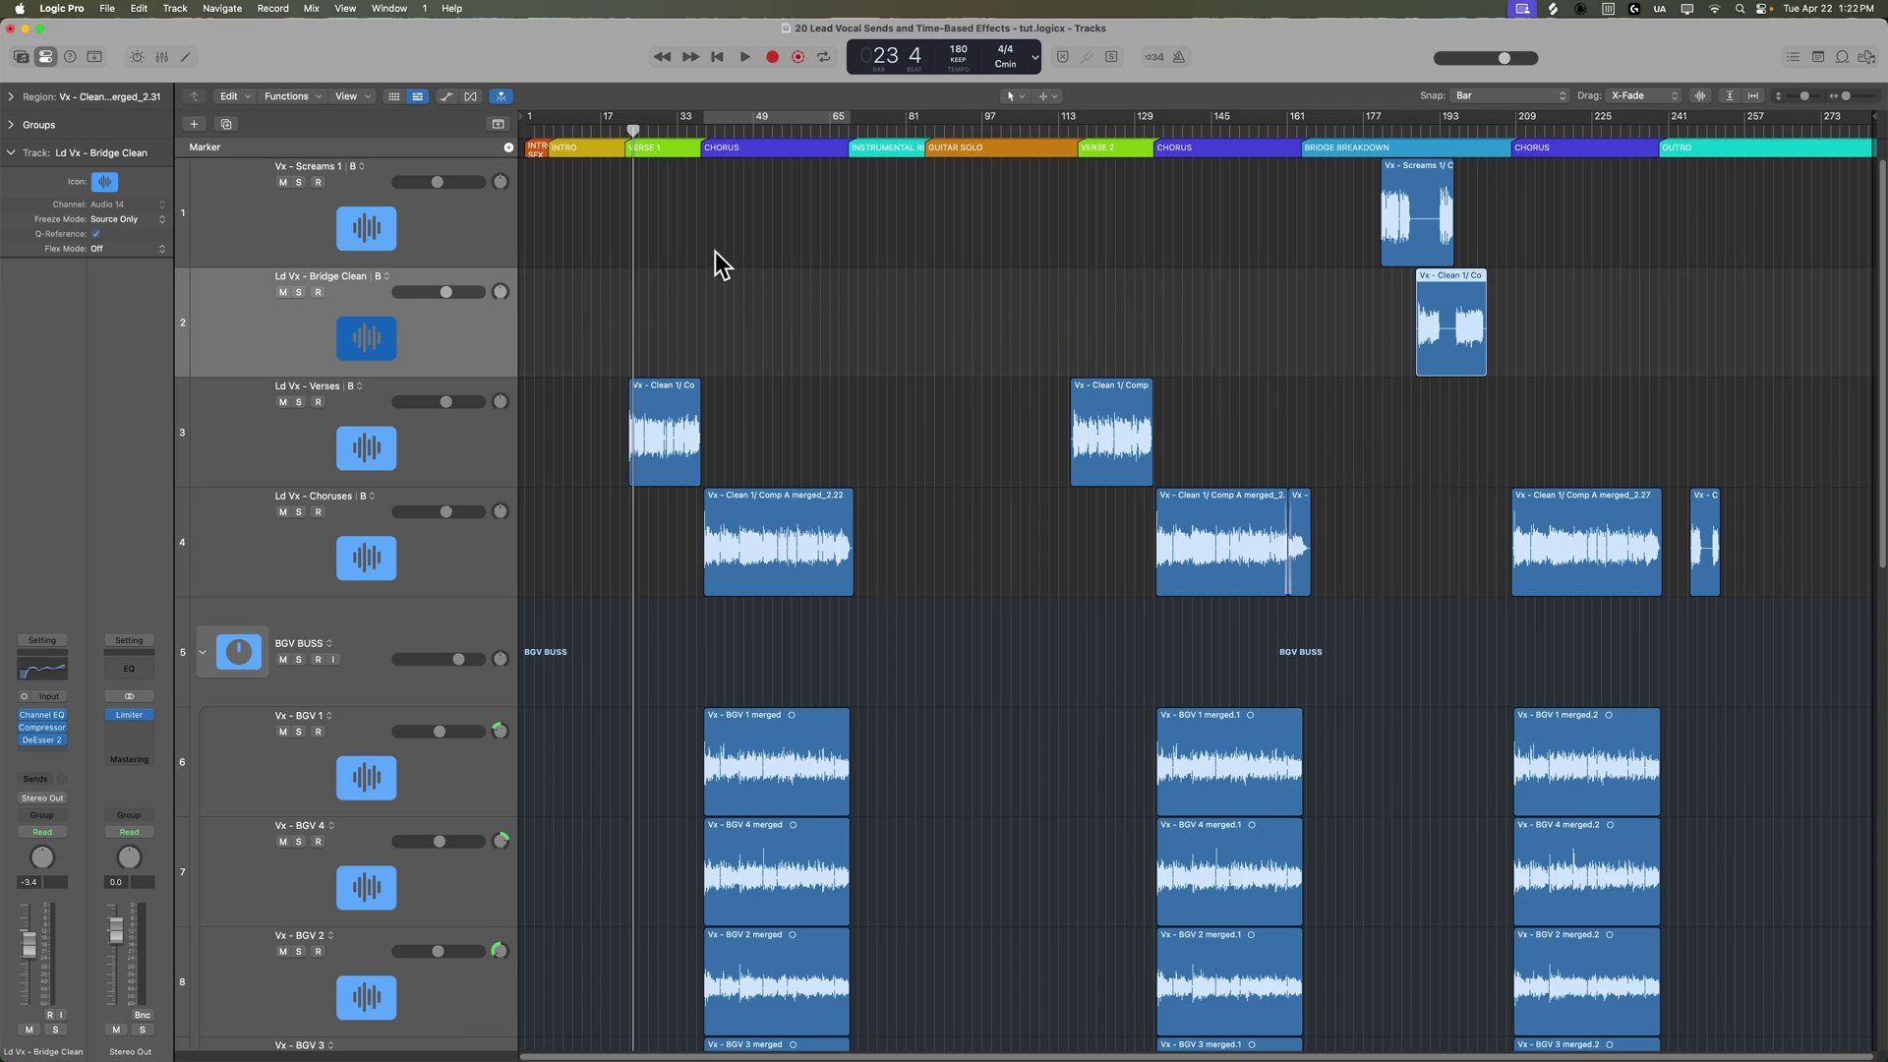
Rename the Vx - Screams 1 track to 'Ld Vx - Bridge Scream'
click(408, 230)
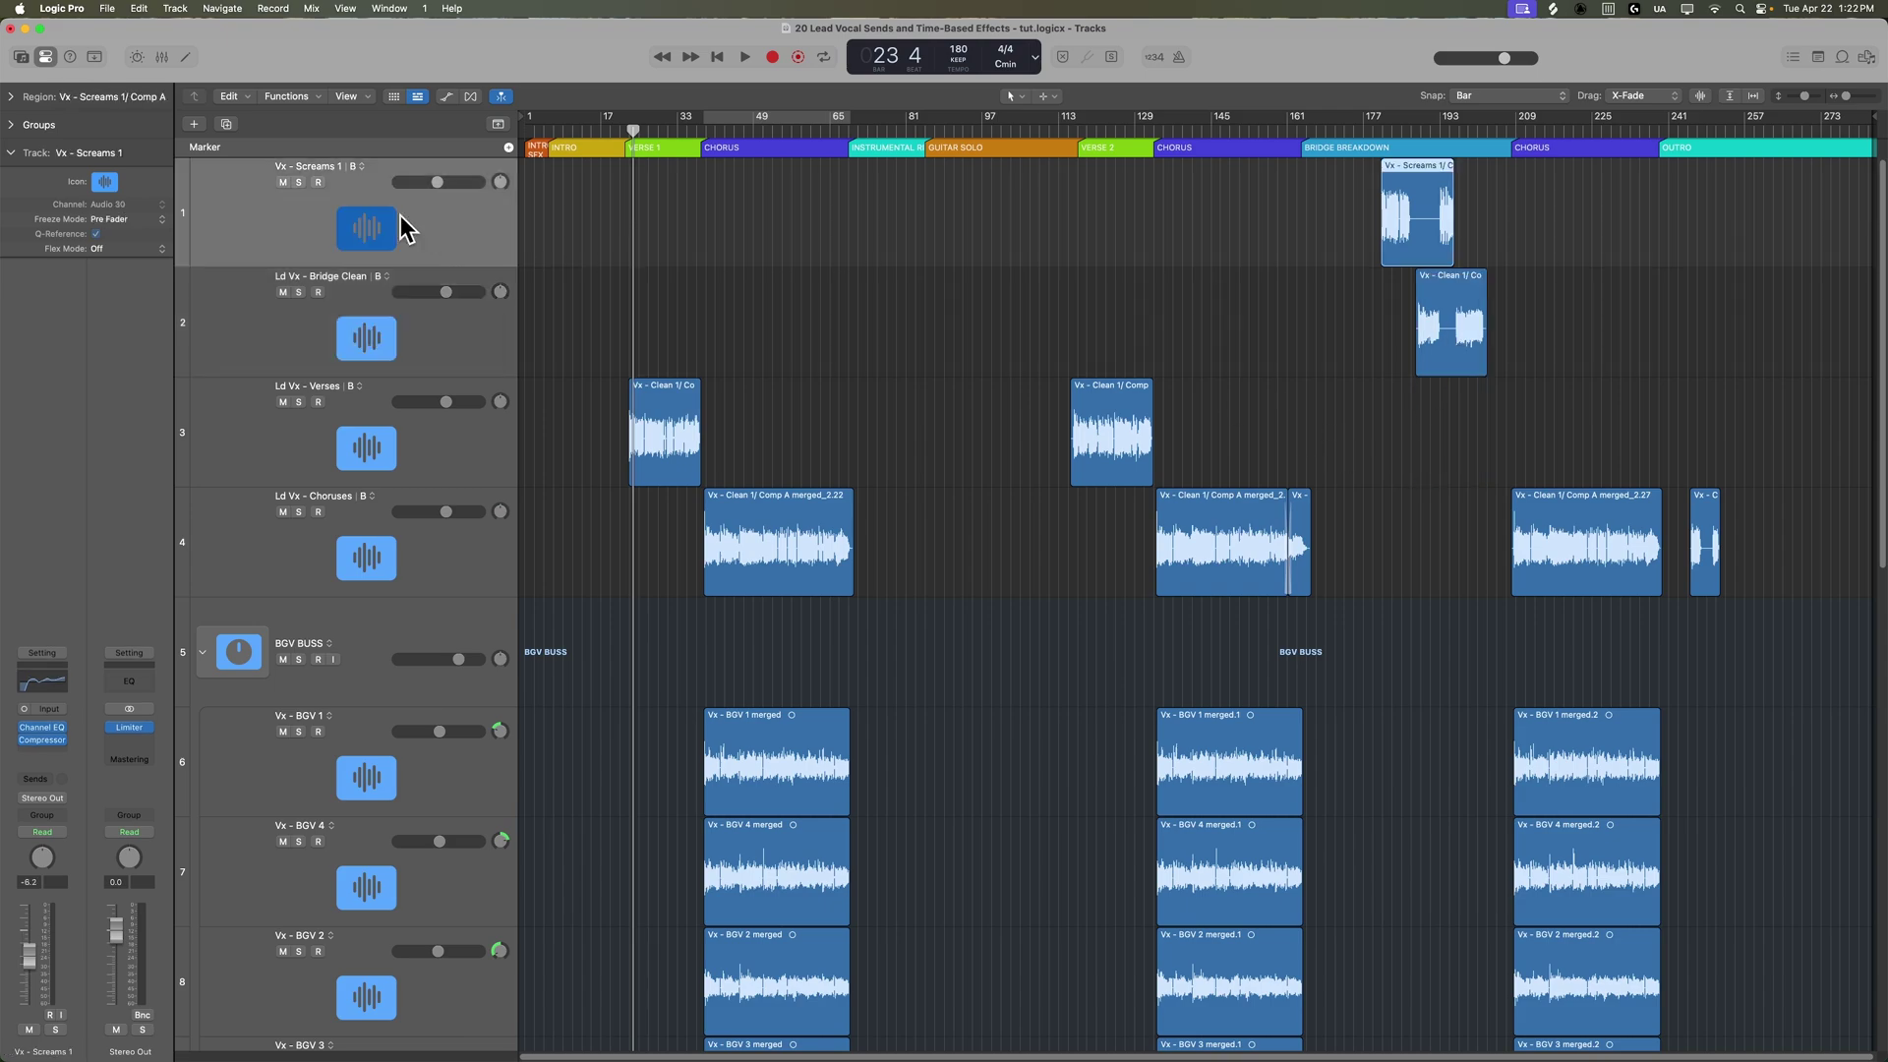
double_click(329, 173)
text(Ld Vx - Bridge Scream)
key(Return)
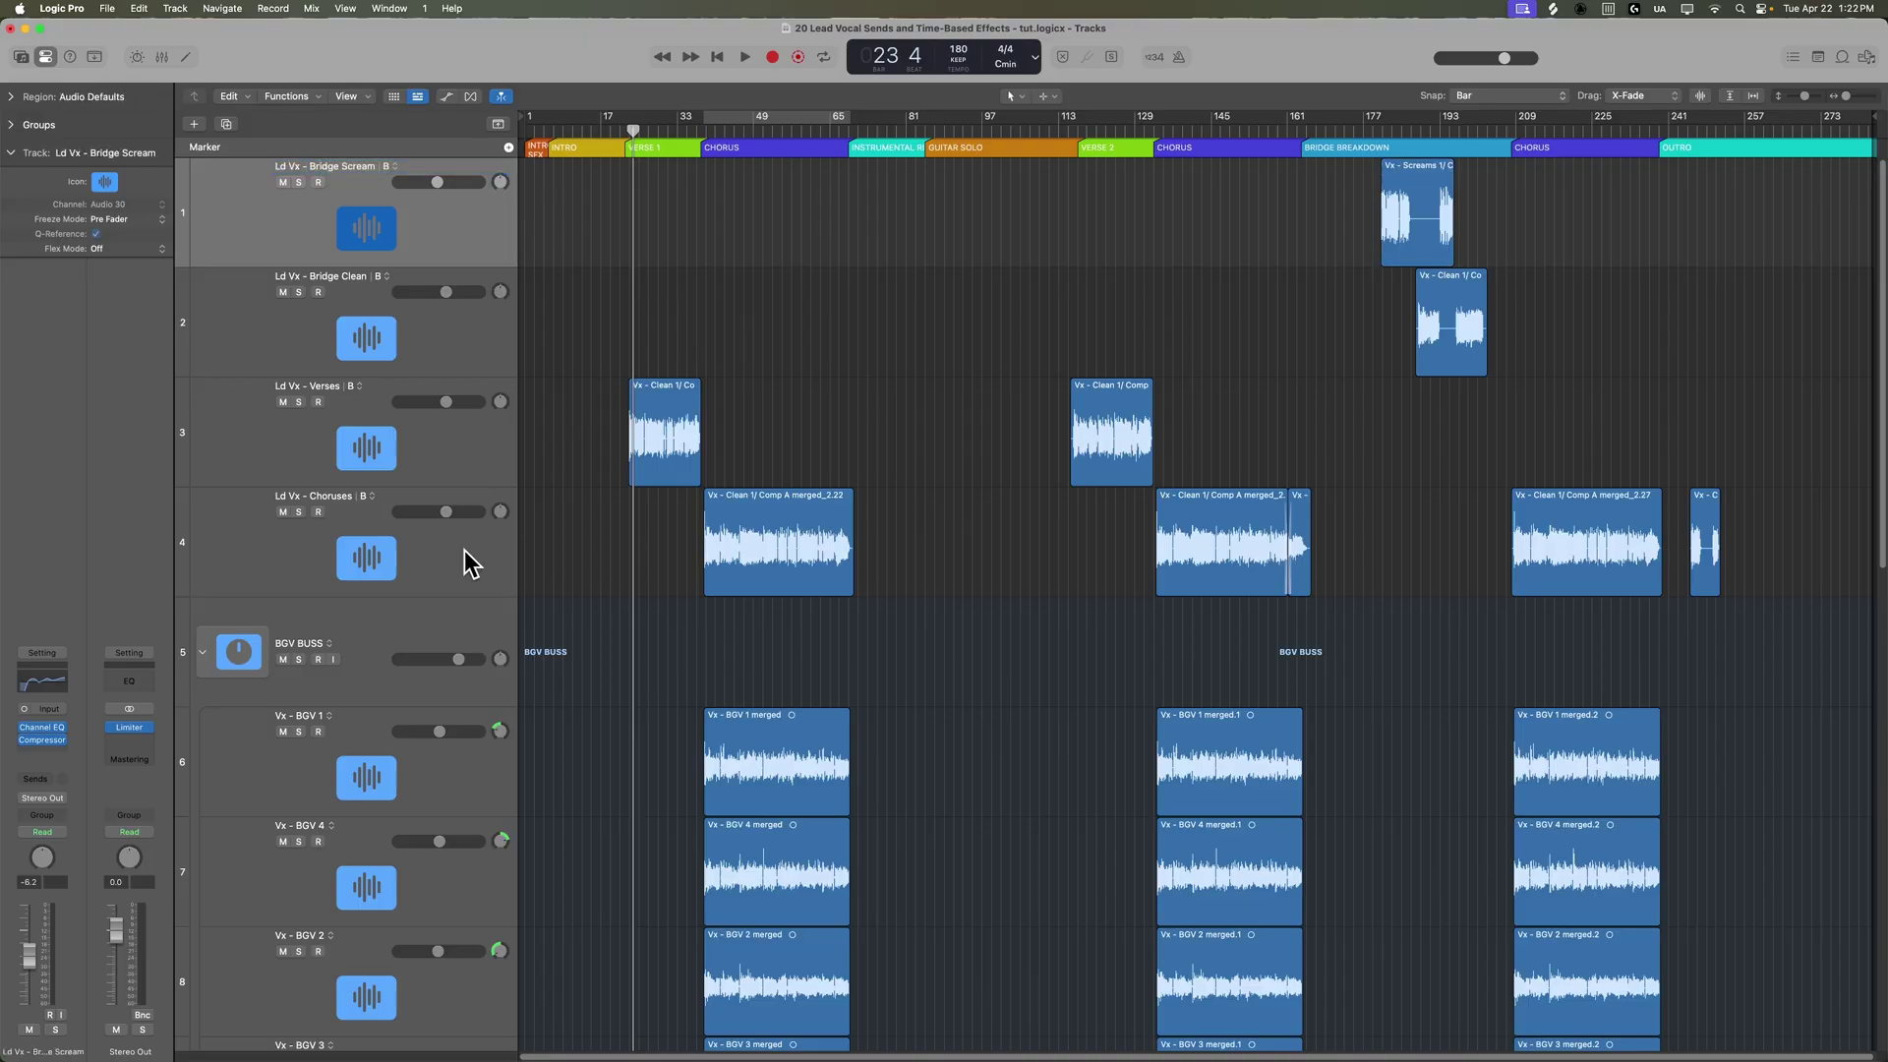
Group the four lead vocal tracks into a Sum 18 summing stack, then show the mixer
shift+click(463, 551)
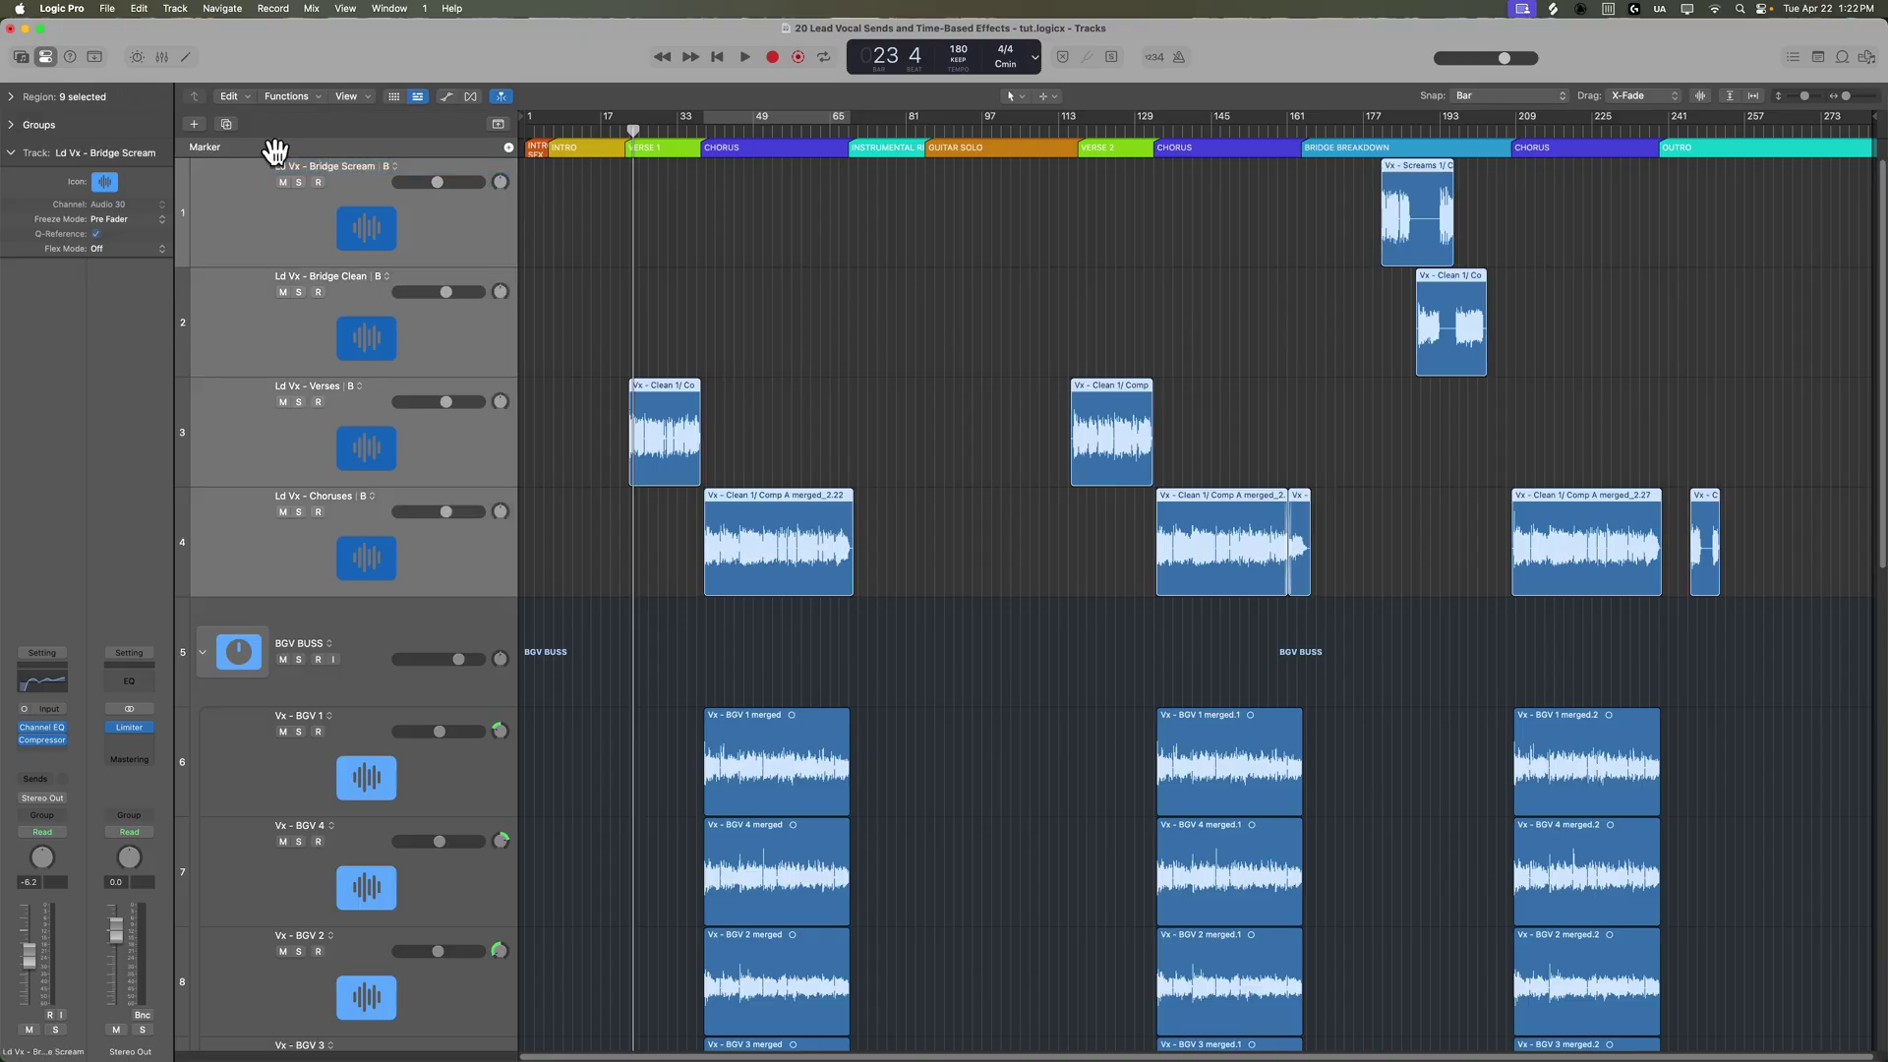
click(177, 10)
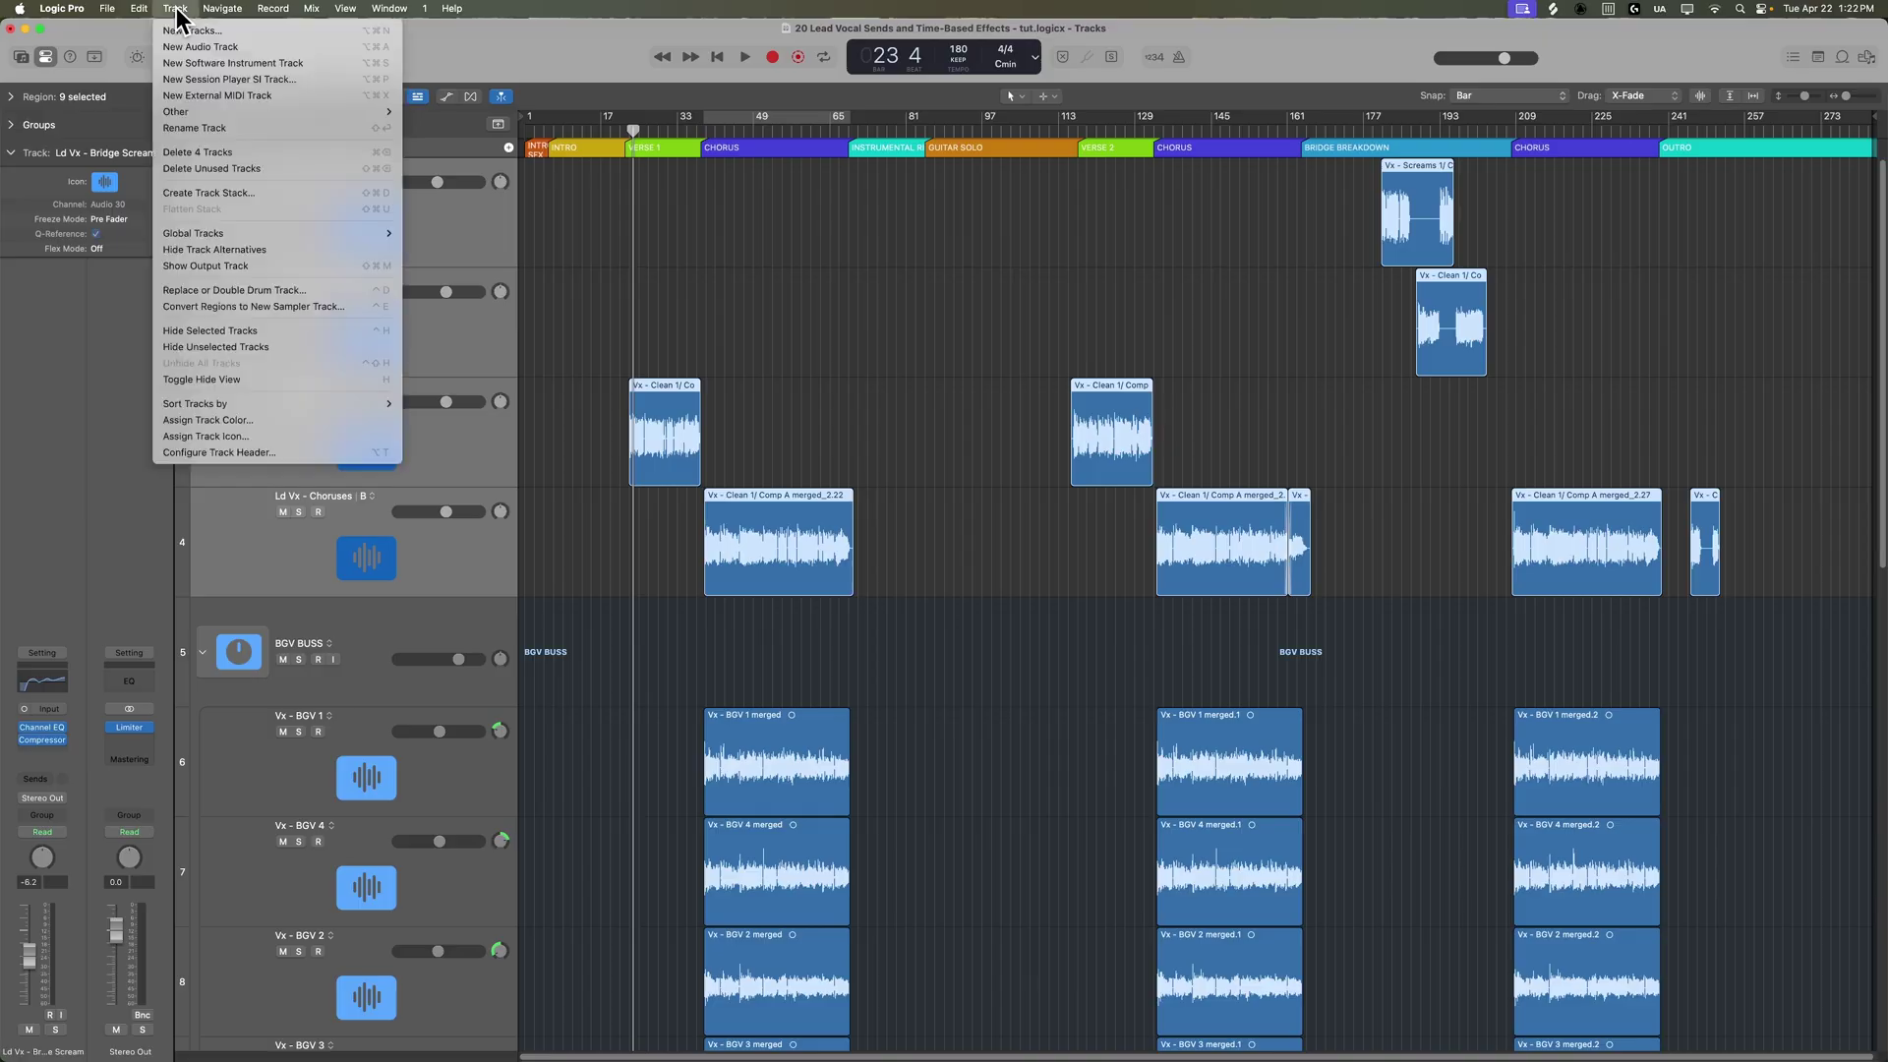
click(286, 193)
click(1059, 608)
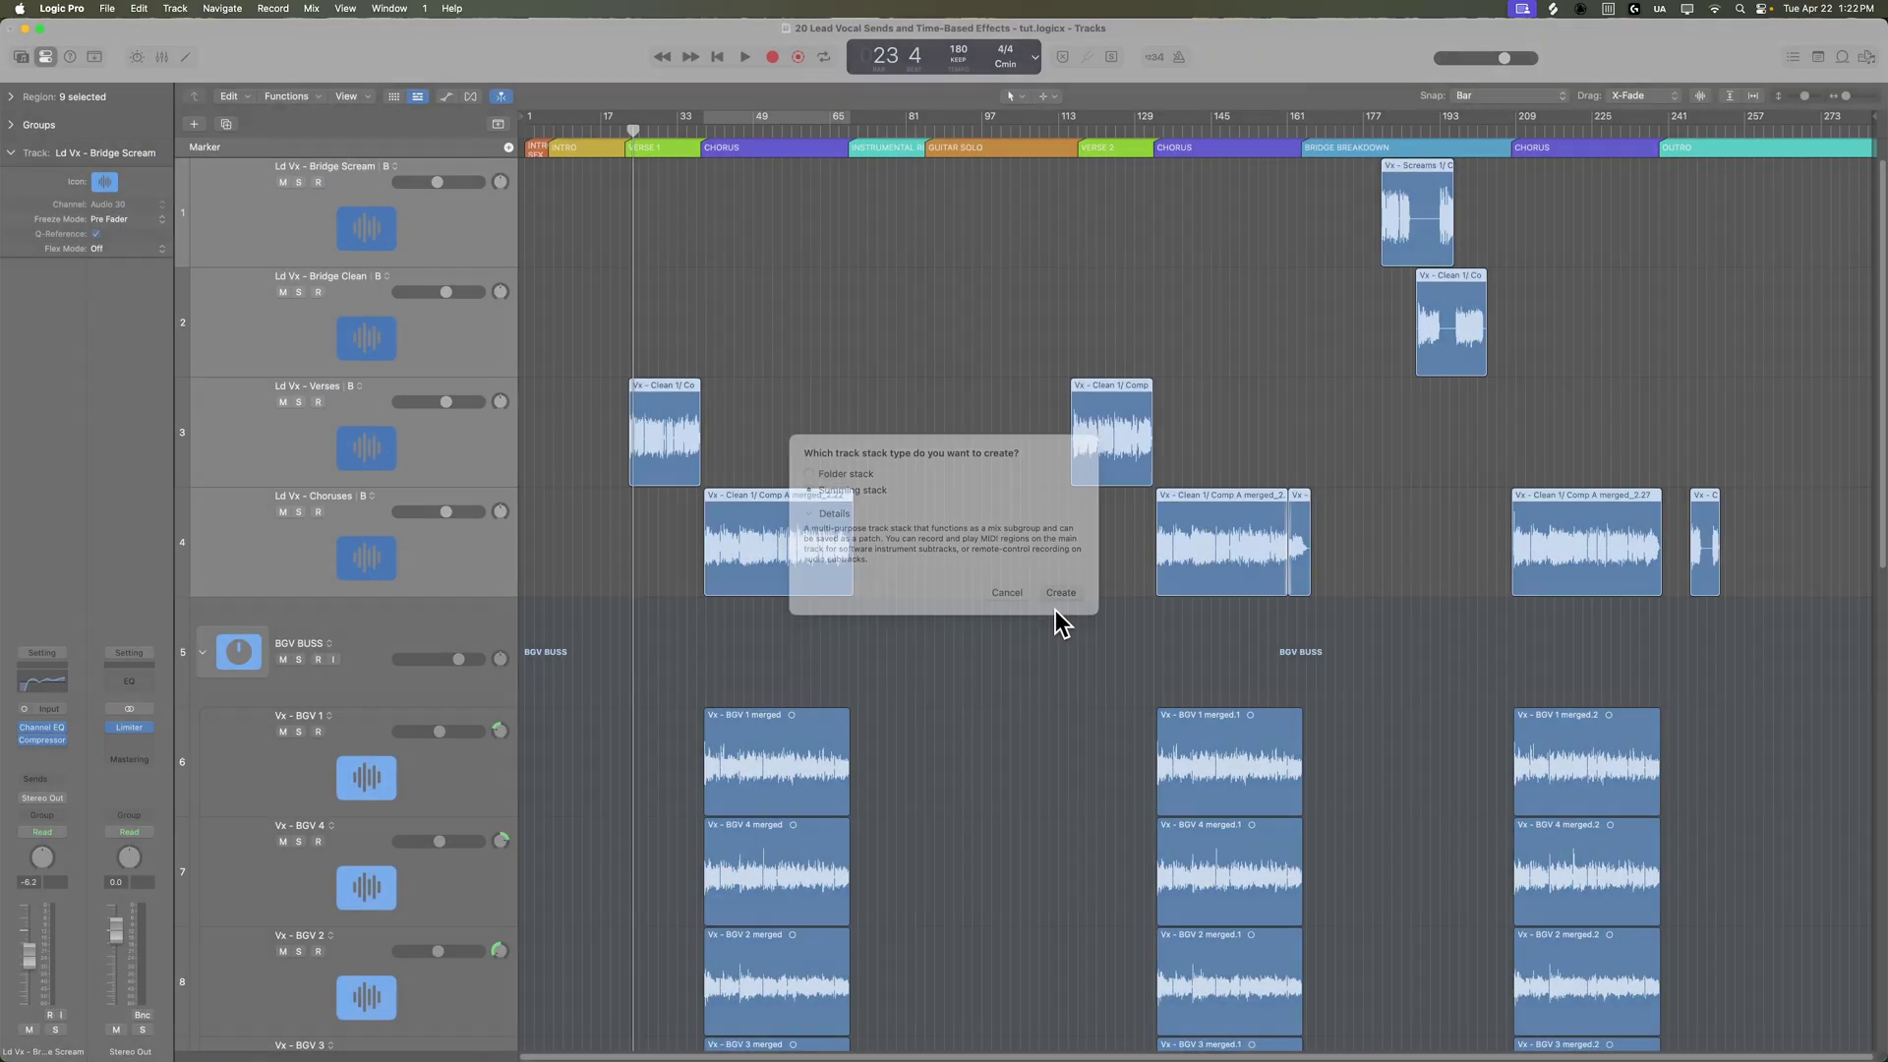
double_click(364, 211)
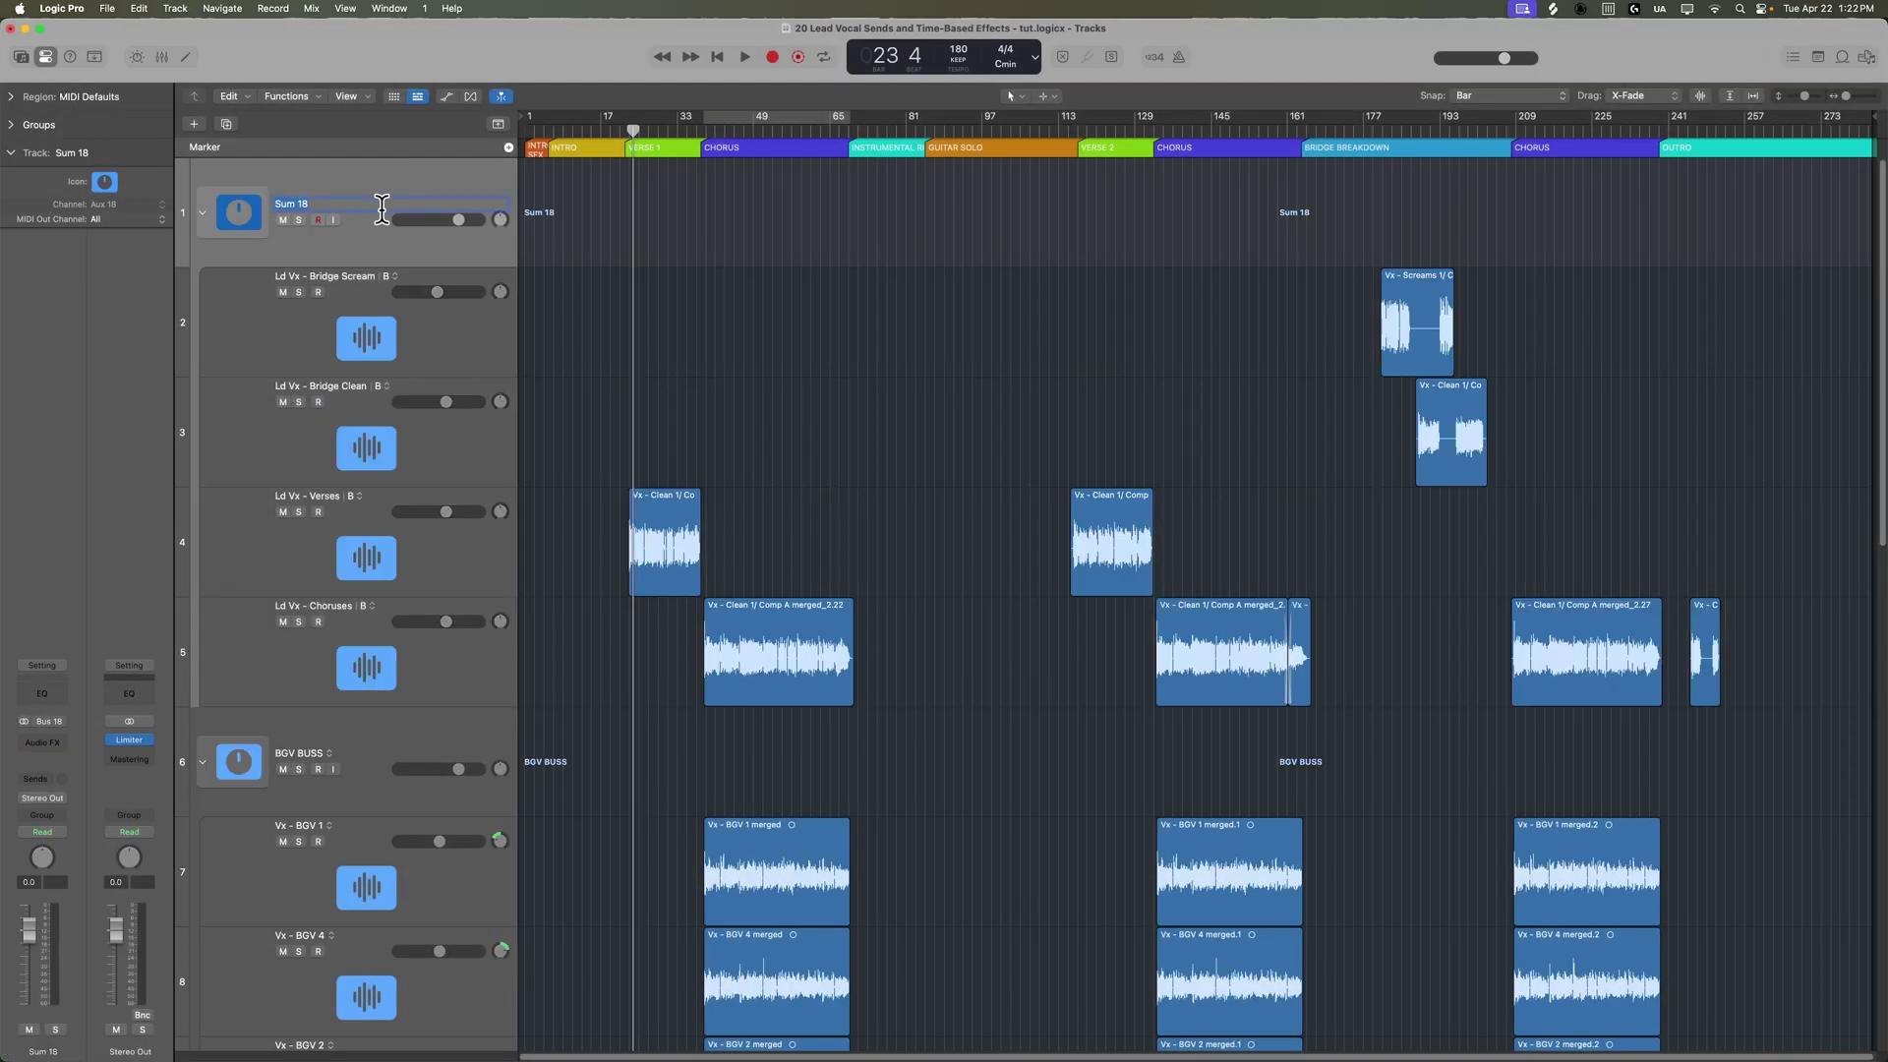
key(Return)
key(x)
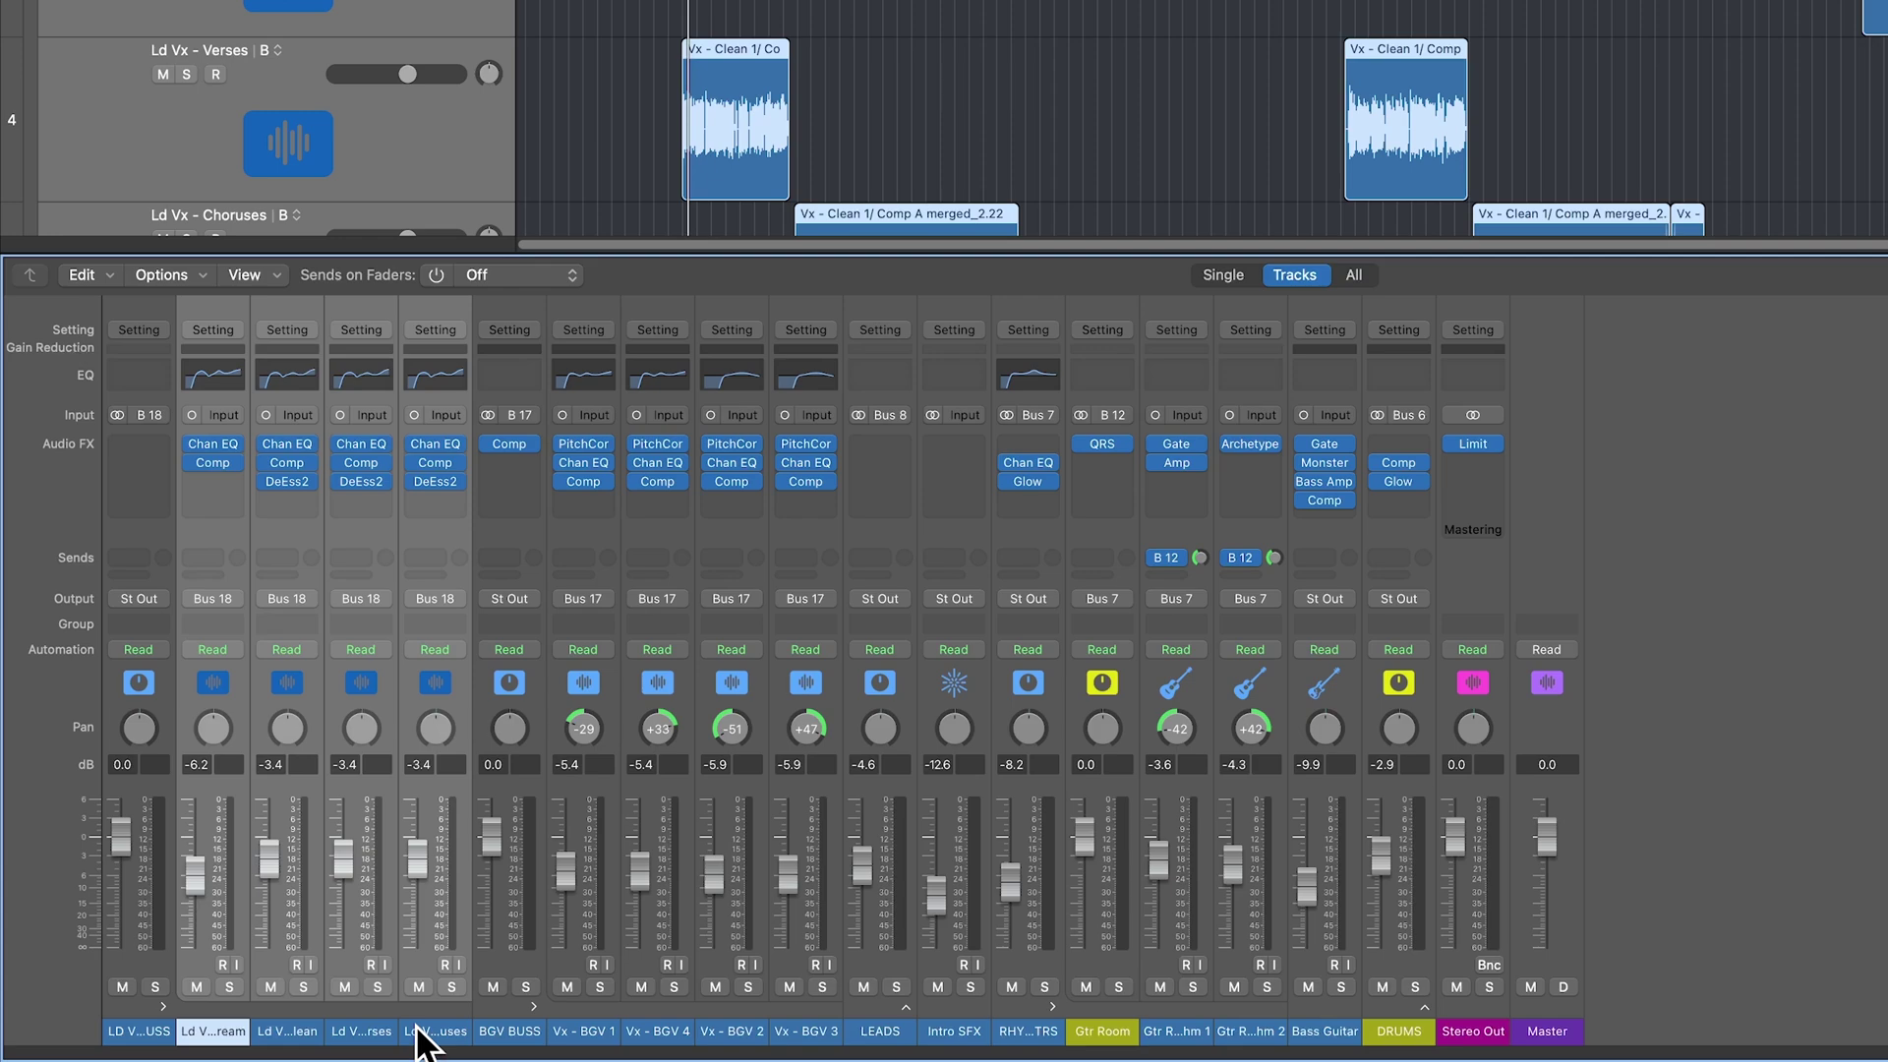
Add Bus 19, 20 and 21 sends to the lead vocals and place Aux 19–21 beside LD VX BUSS
click(209, 557)
mouse_move(293, 747)
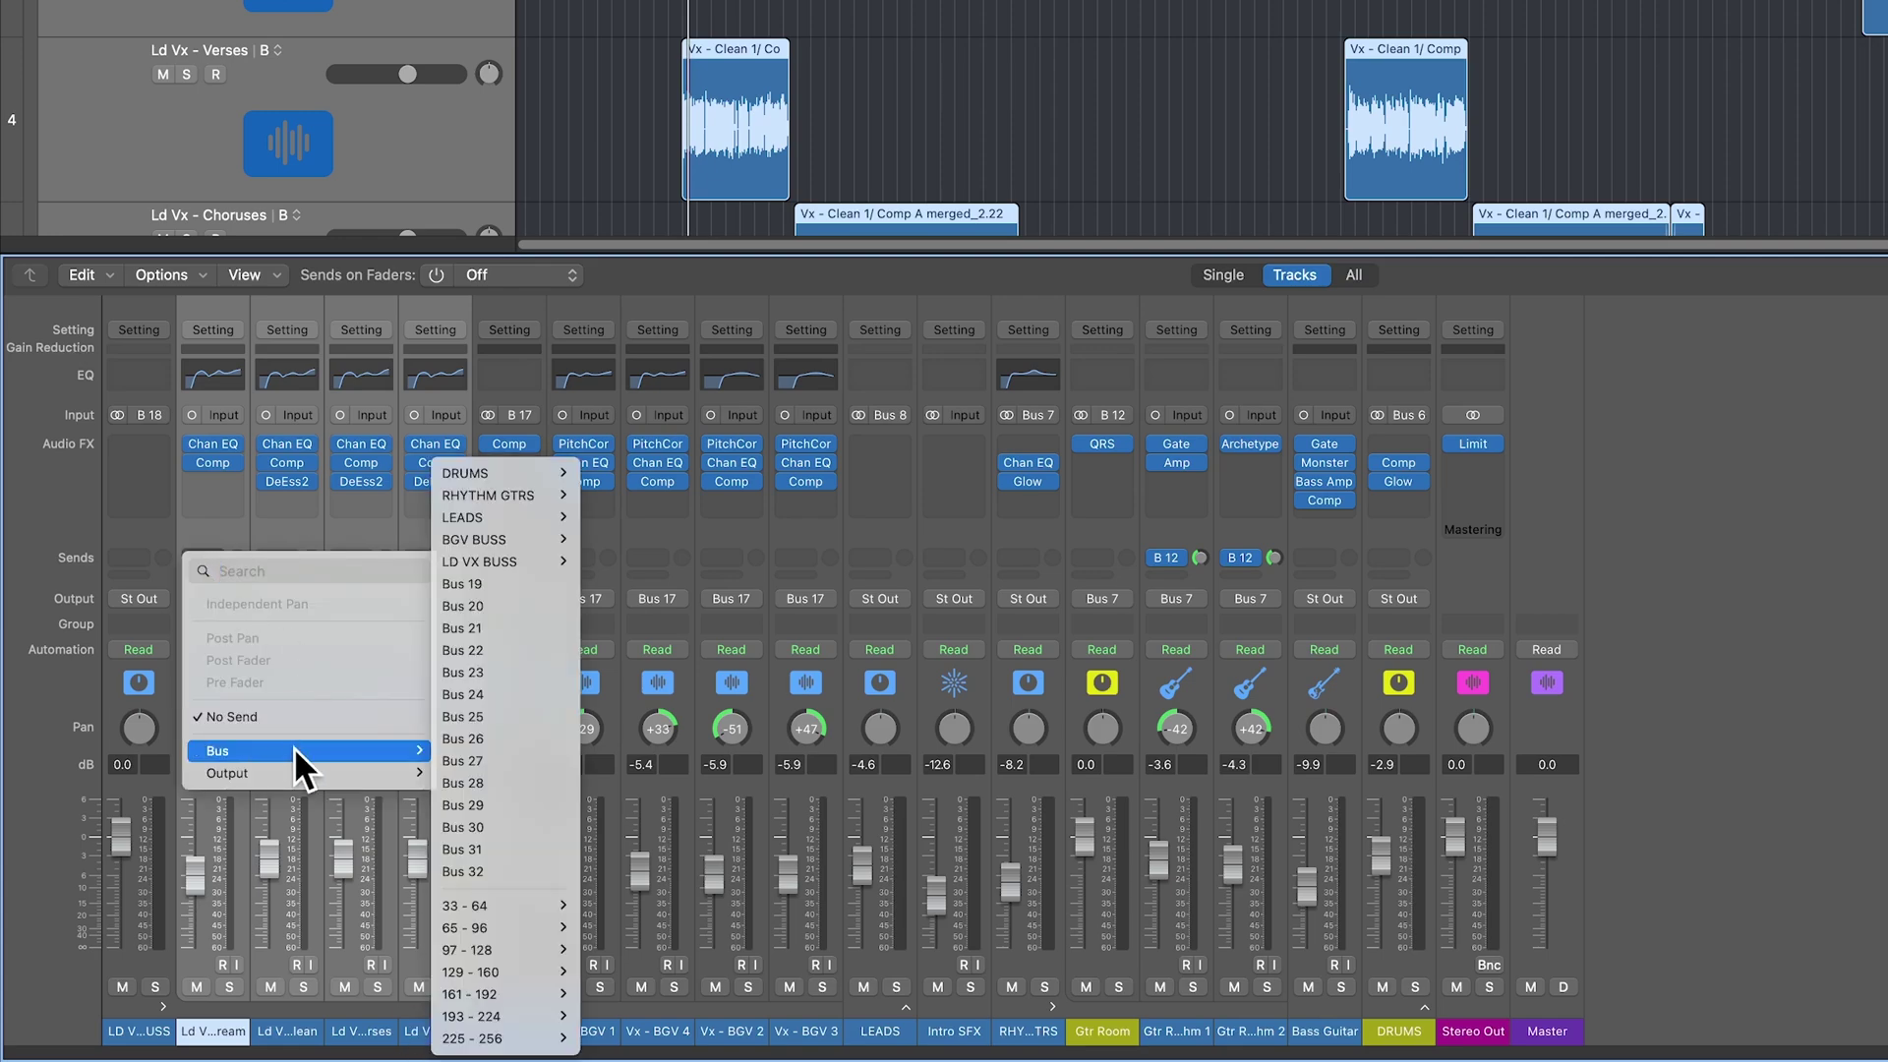
click(552, 584)
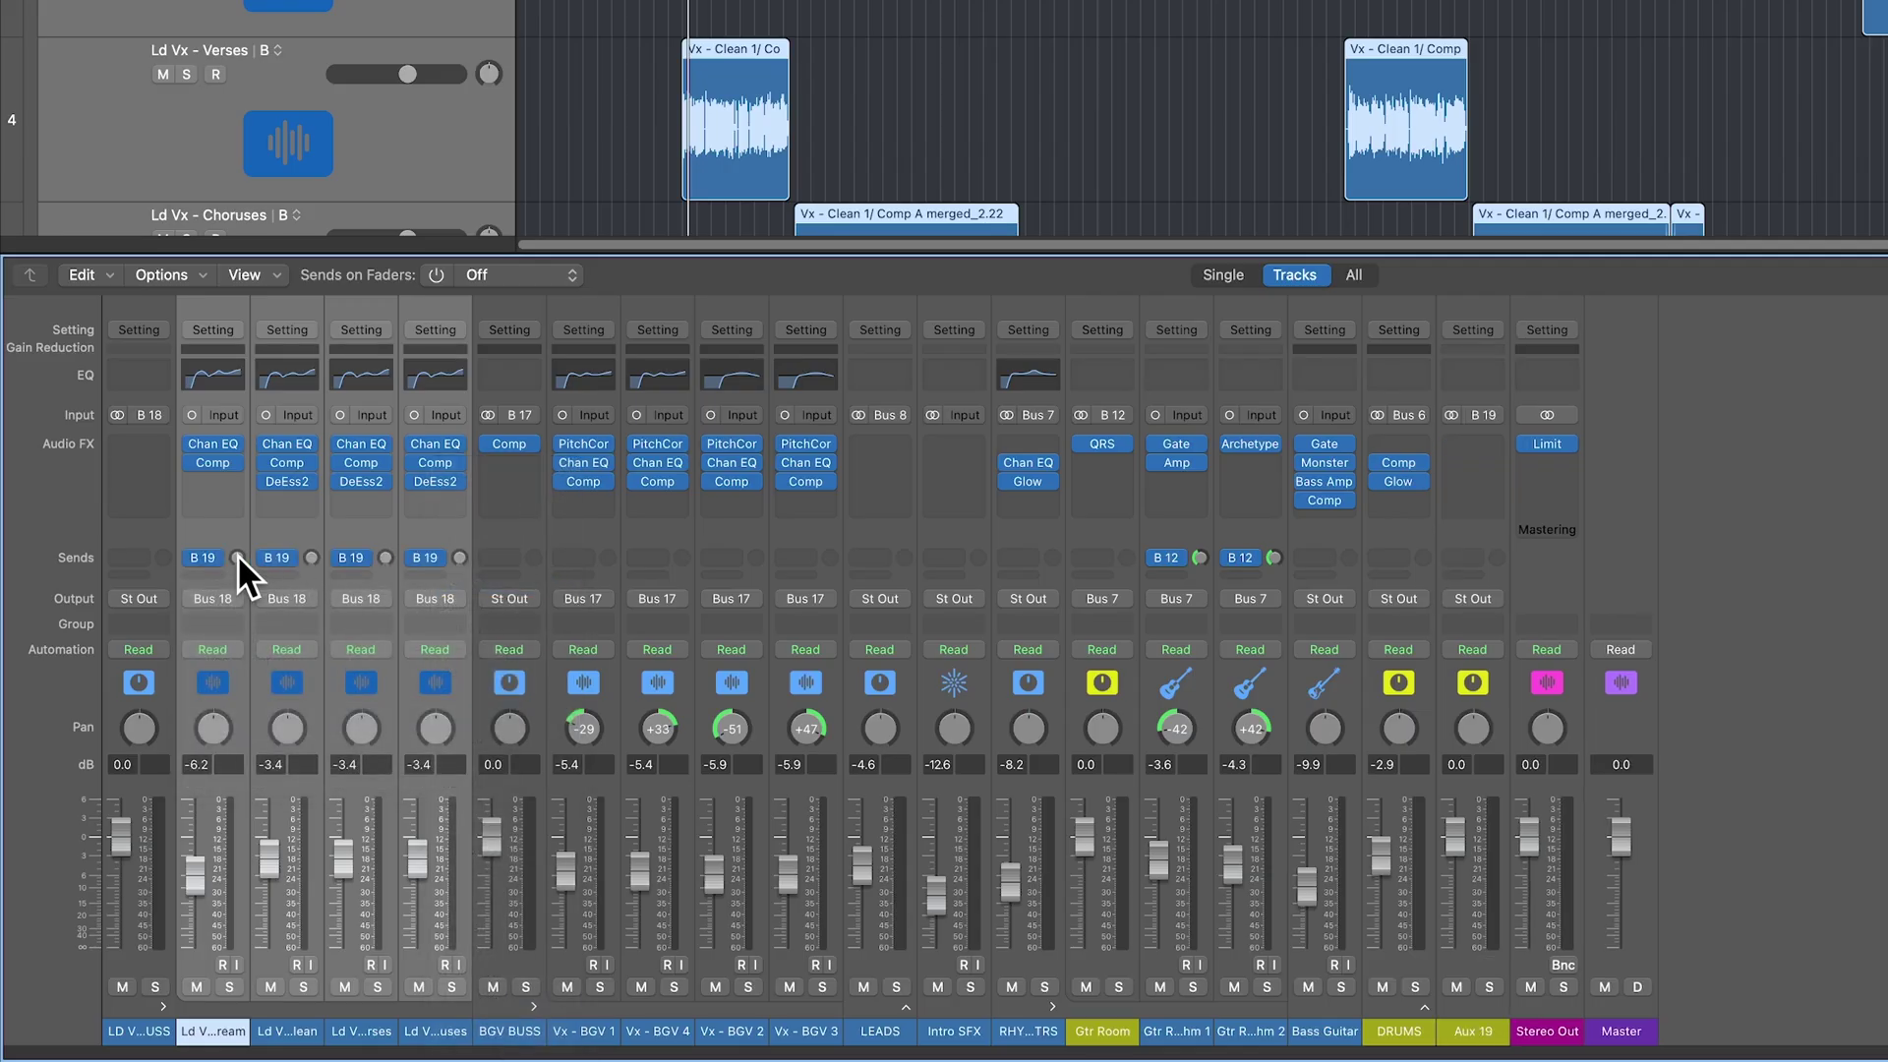
click(209, 574)
mouse_move(305, 764)
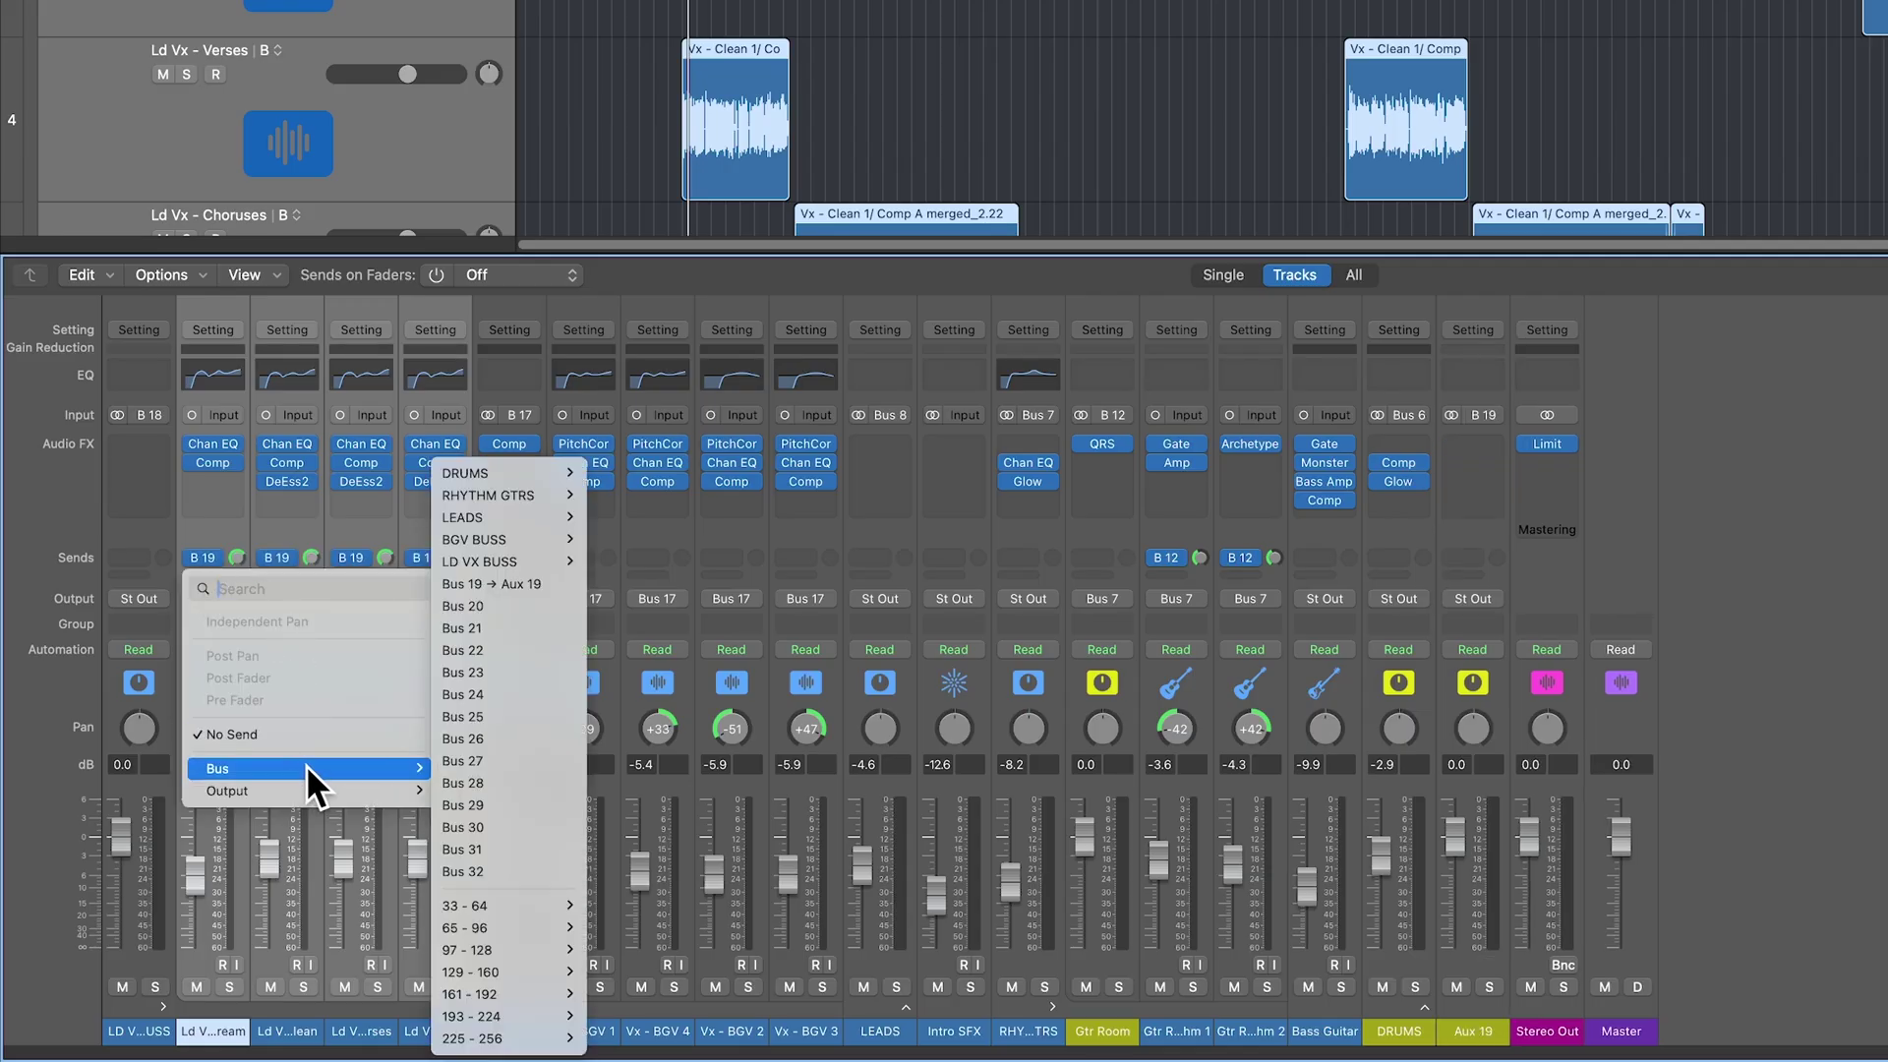
click(438, 616)
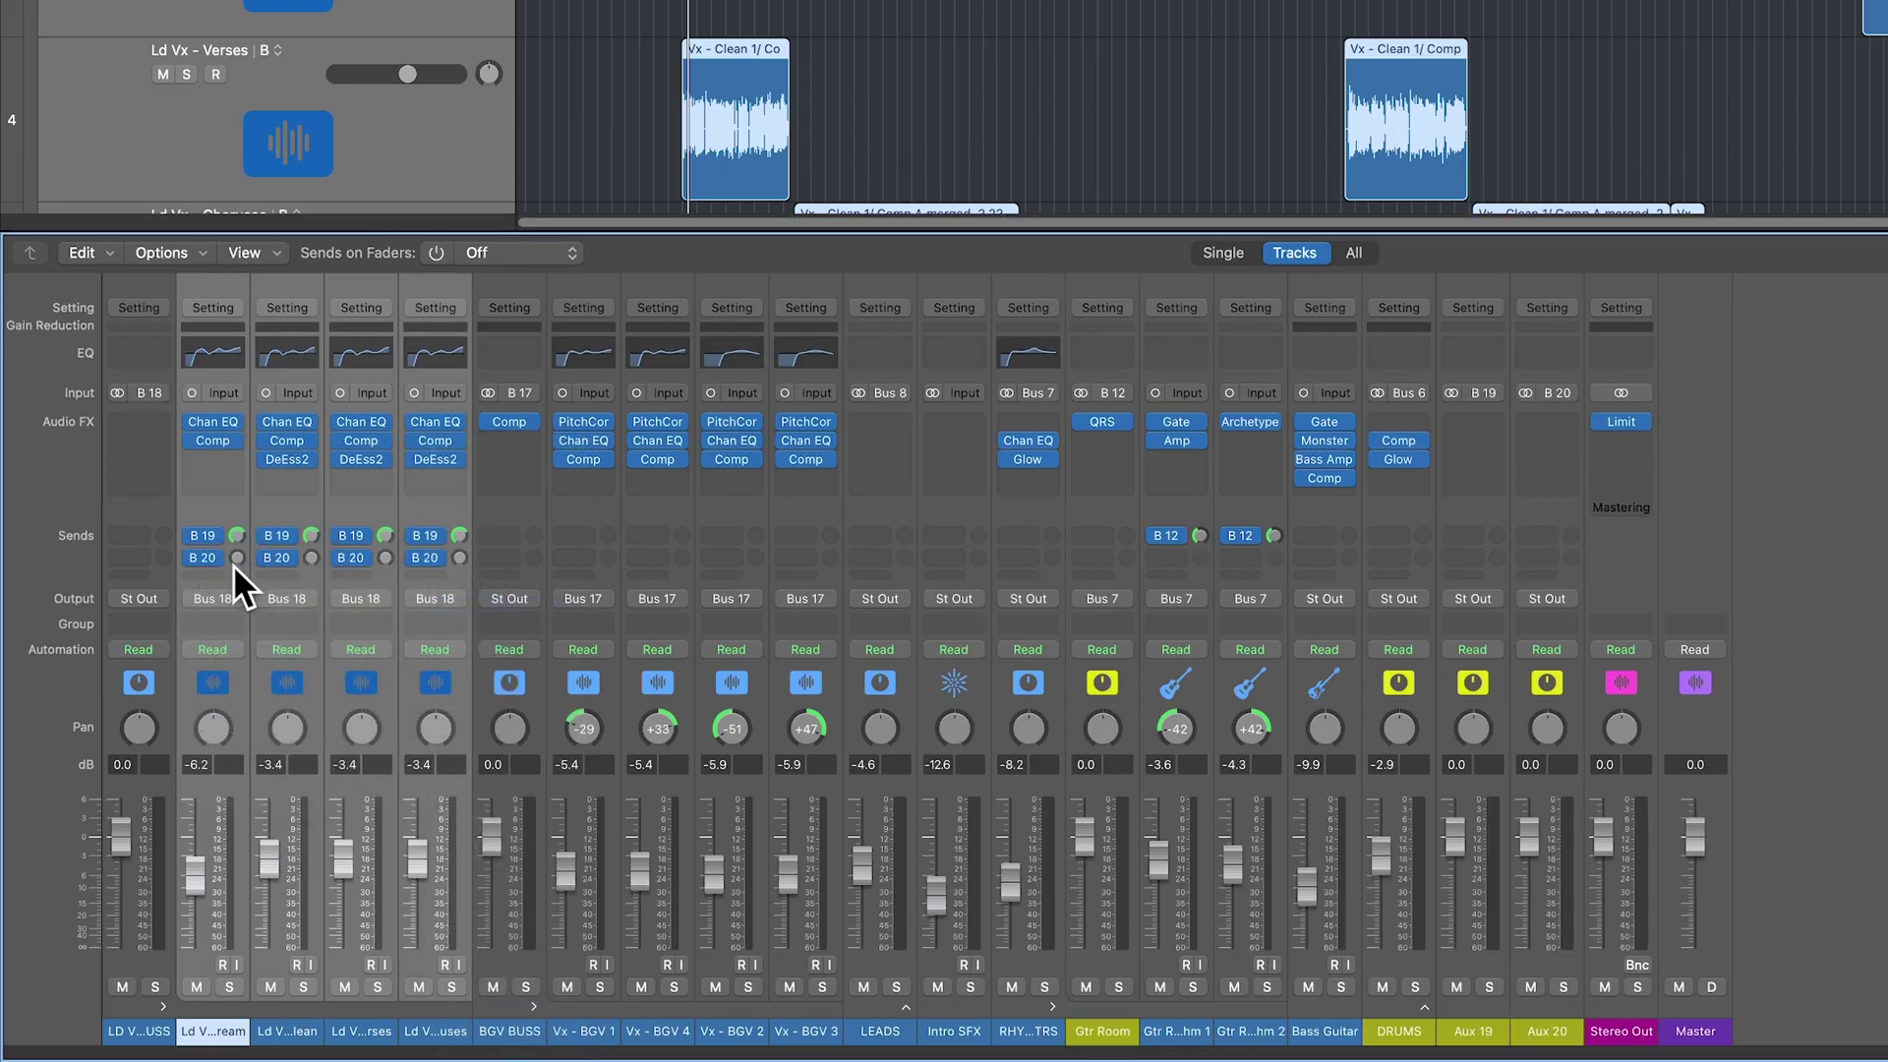
click(209, 574)
mouse_move(297, 764)
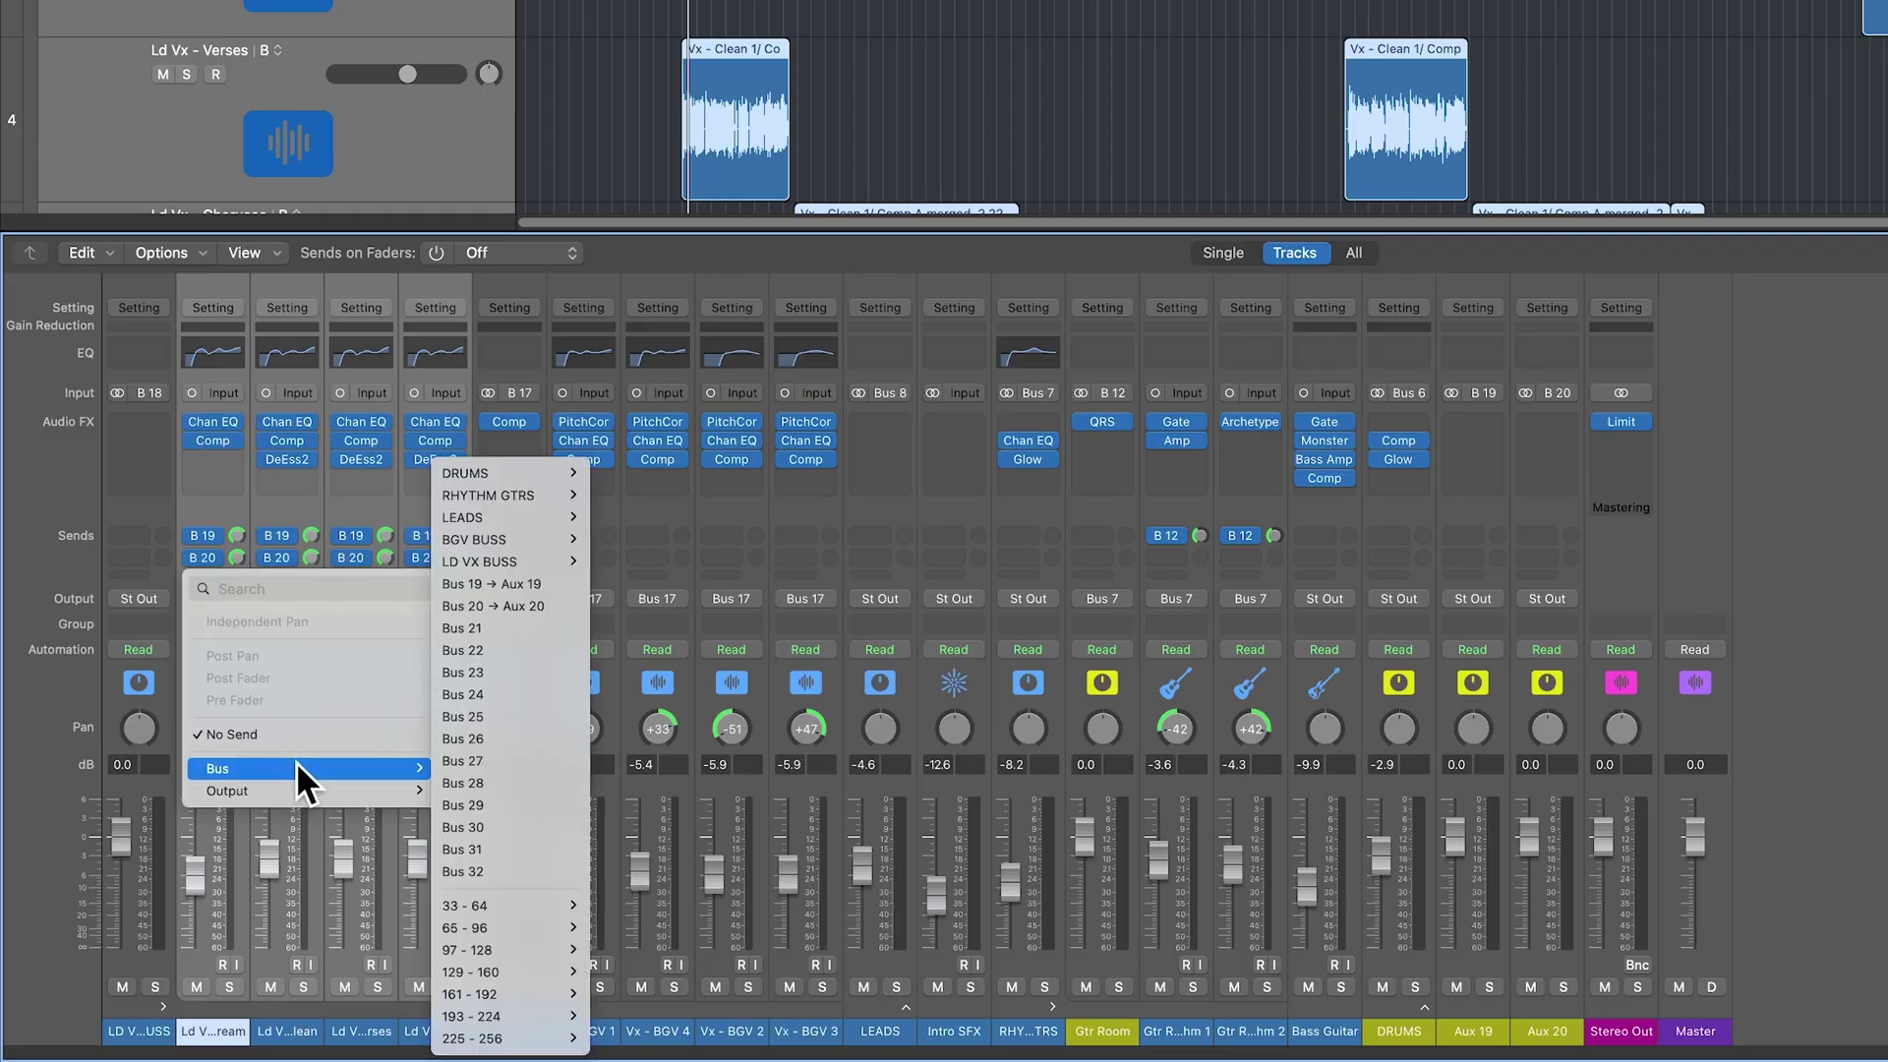
click(482, 627)
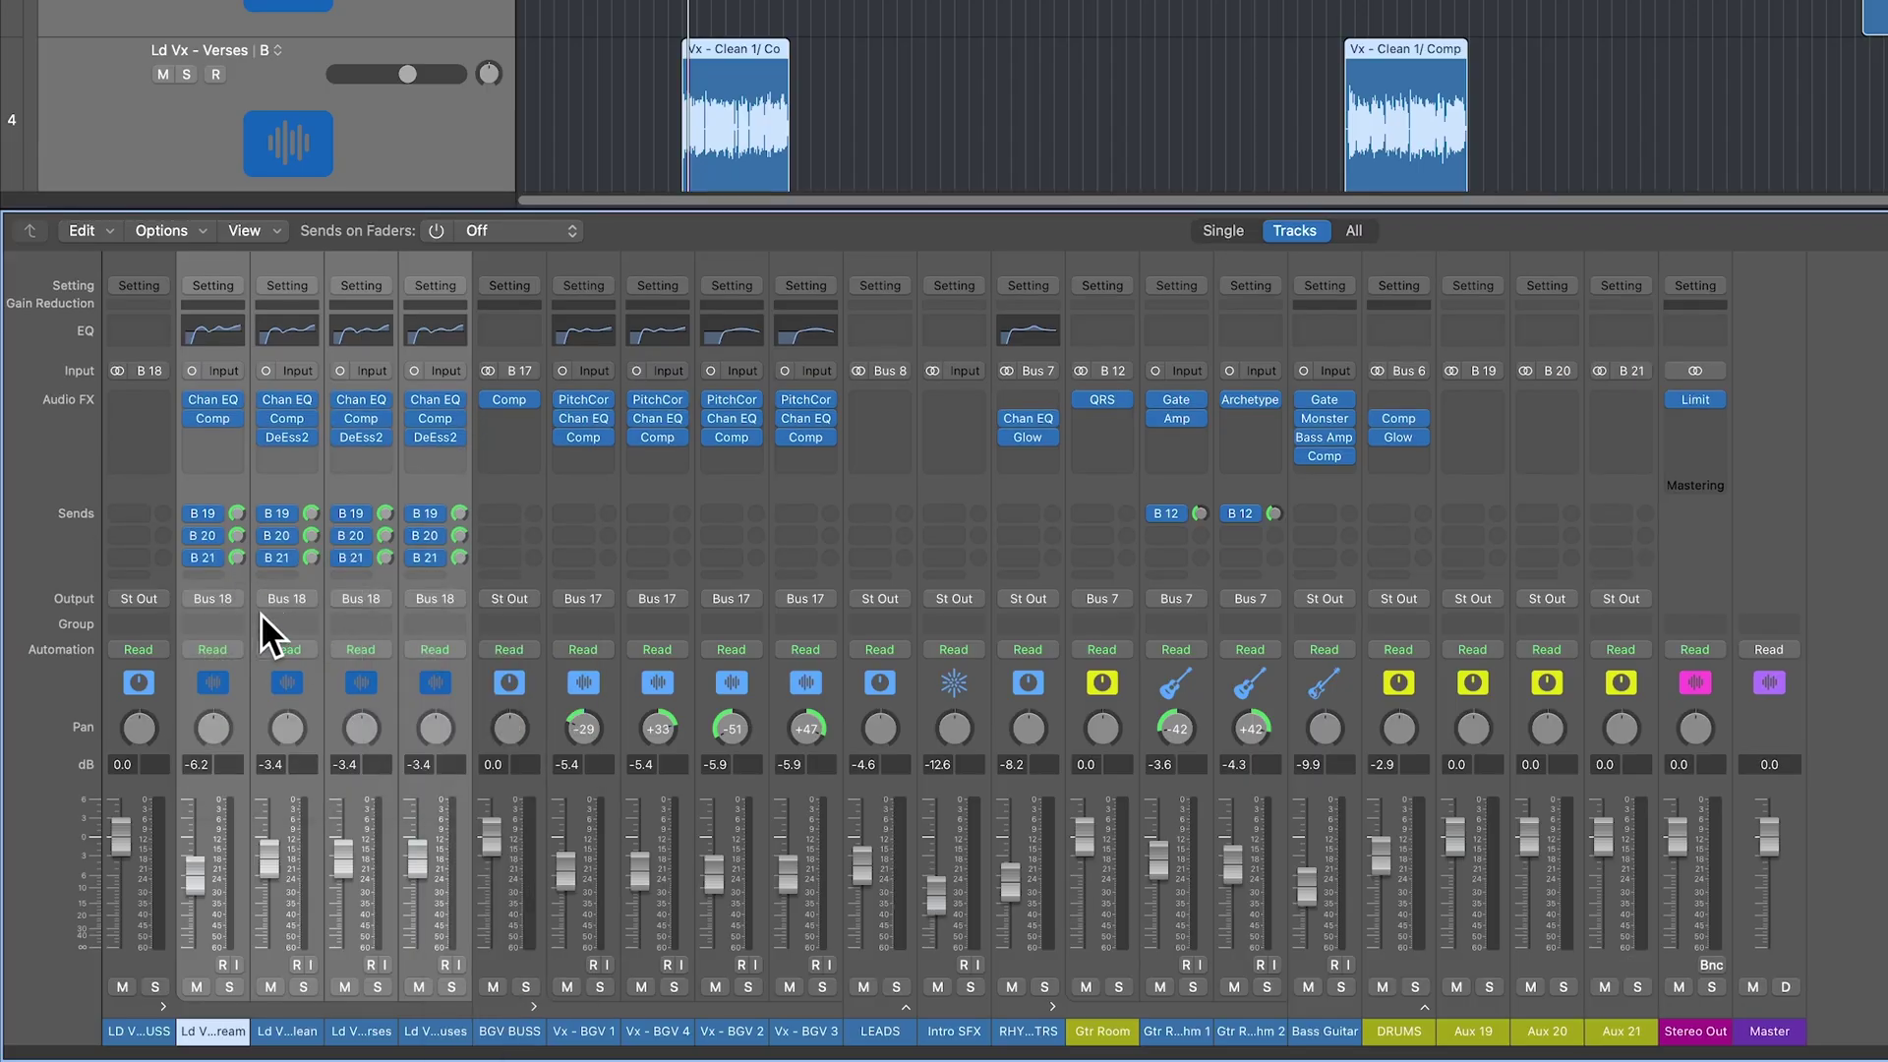
drag(1470, 1025, 1609, 1007)
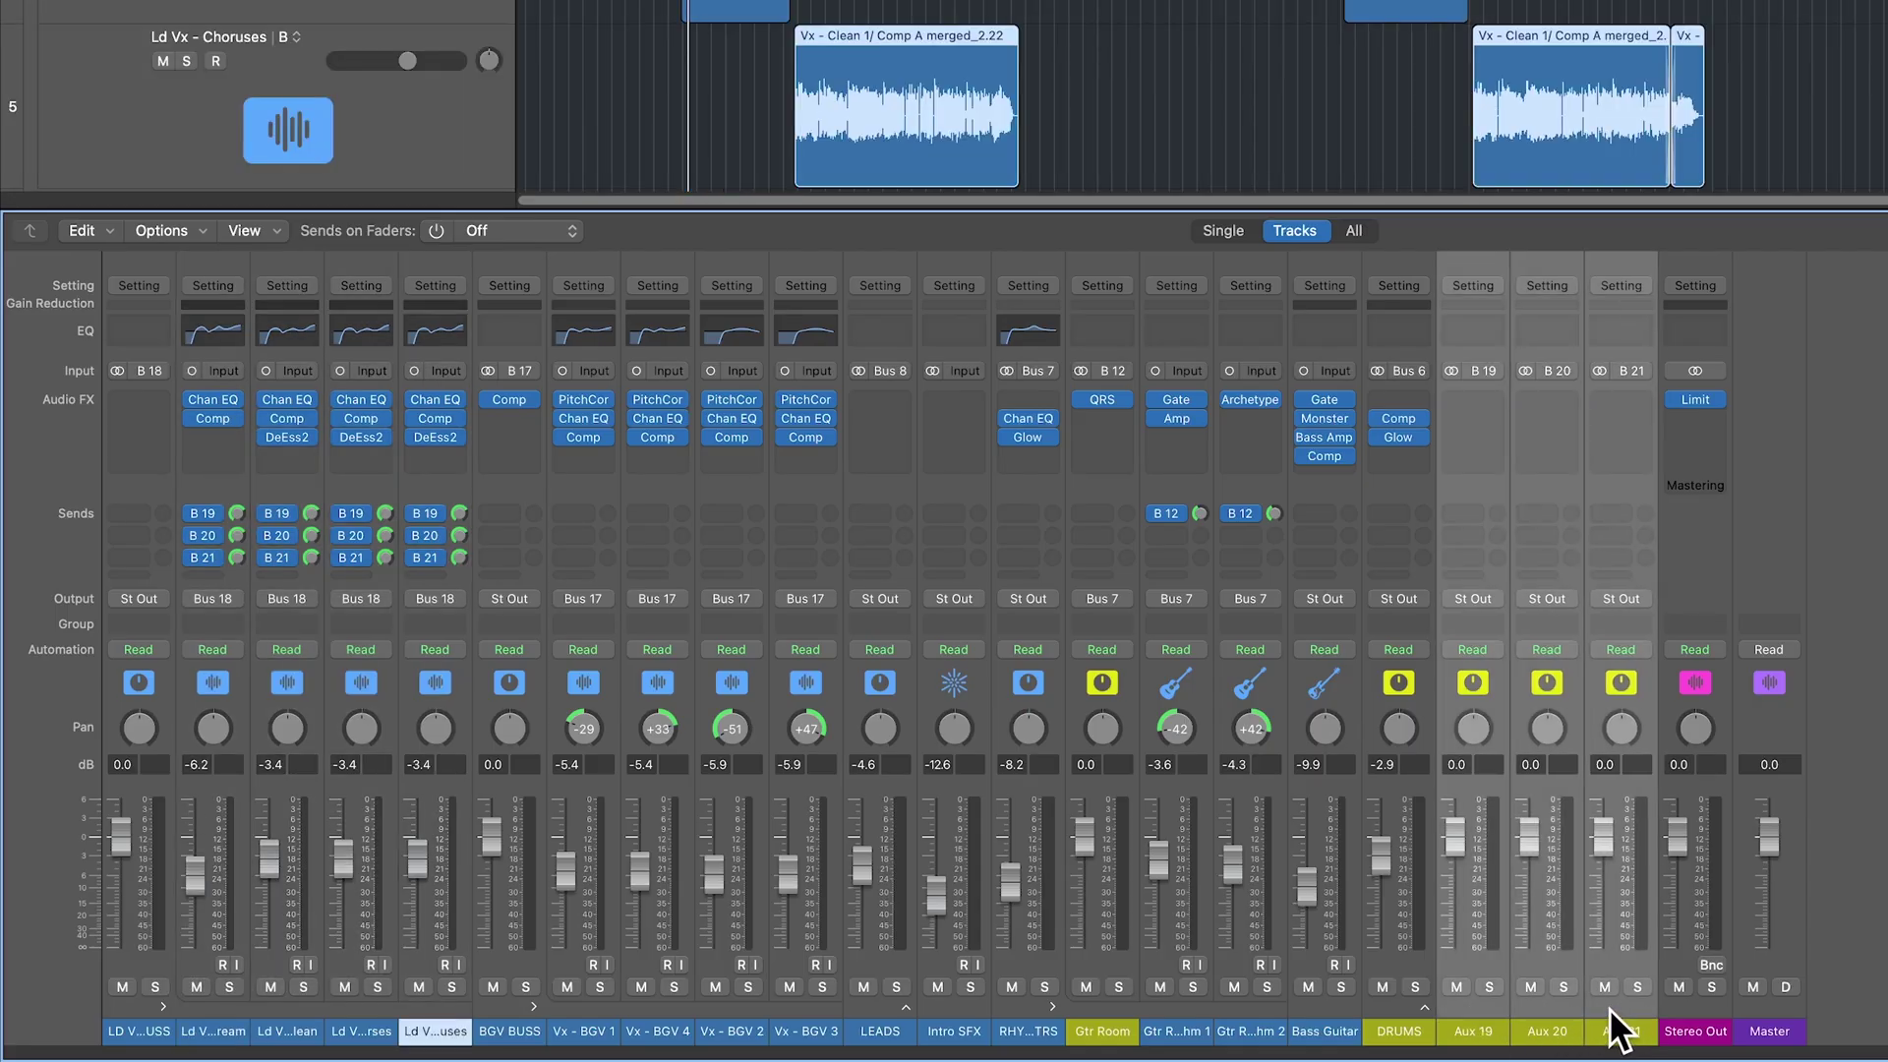
drag(1471, 259, 224, 373)
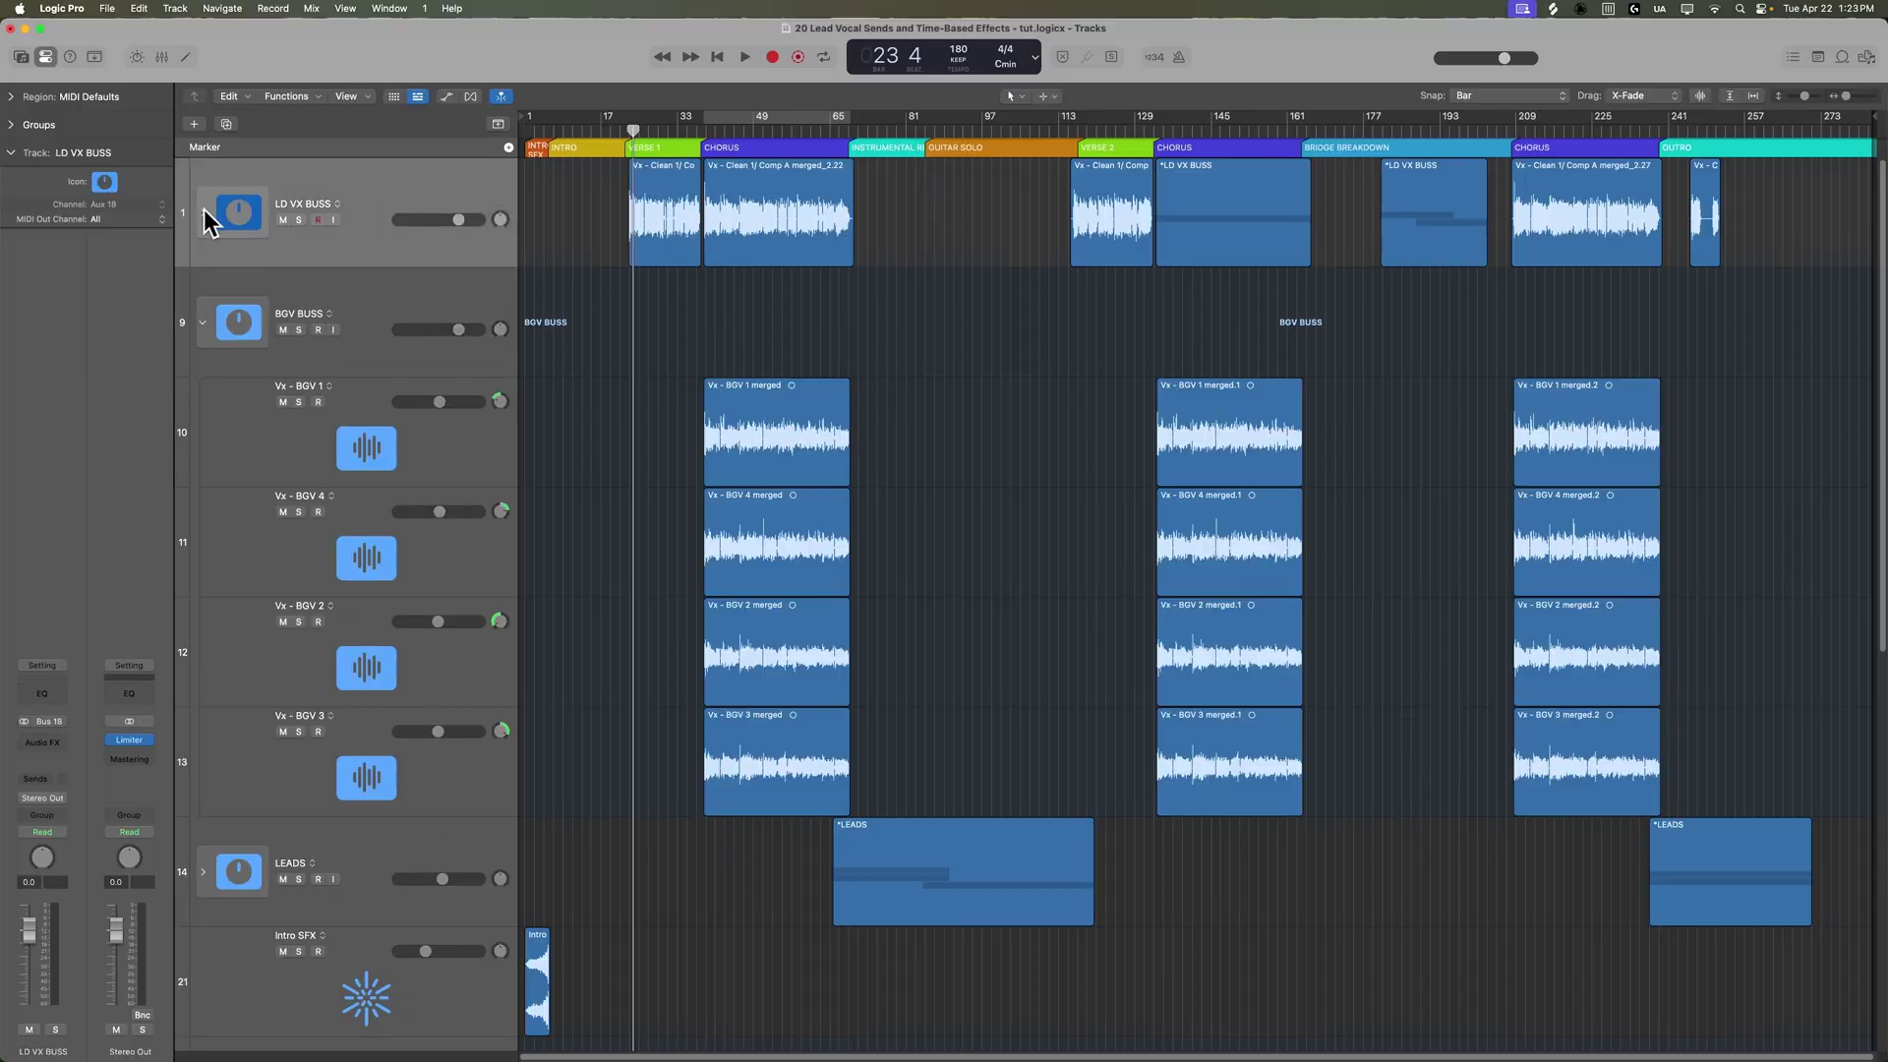
Expand the LD VX BUSS stack and select the Aux 19 track
click(205, 213)
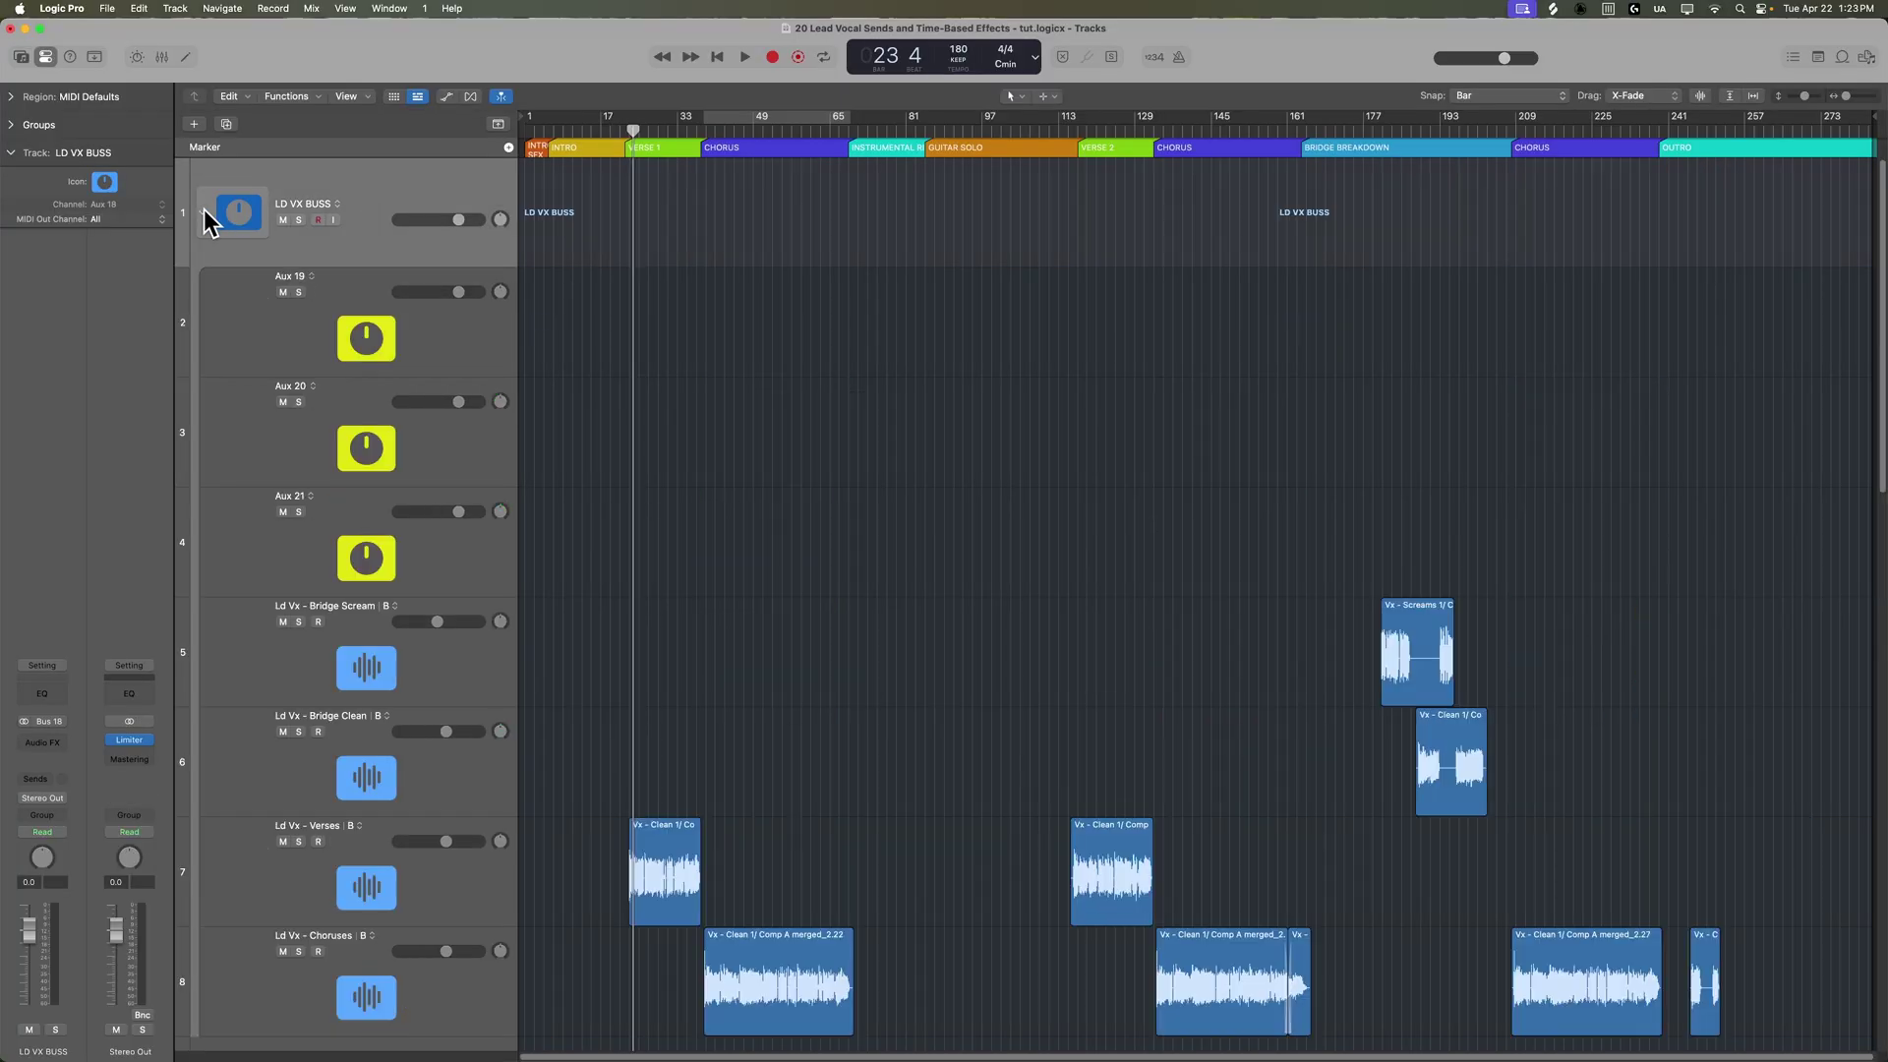
click(384, 334)
key(Down)
key(Down)
key(Up)
key(Up)
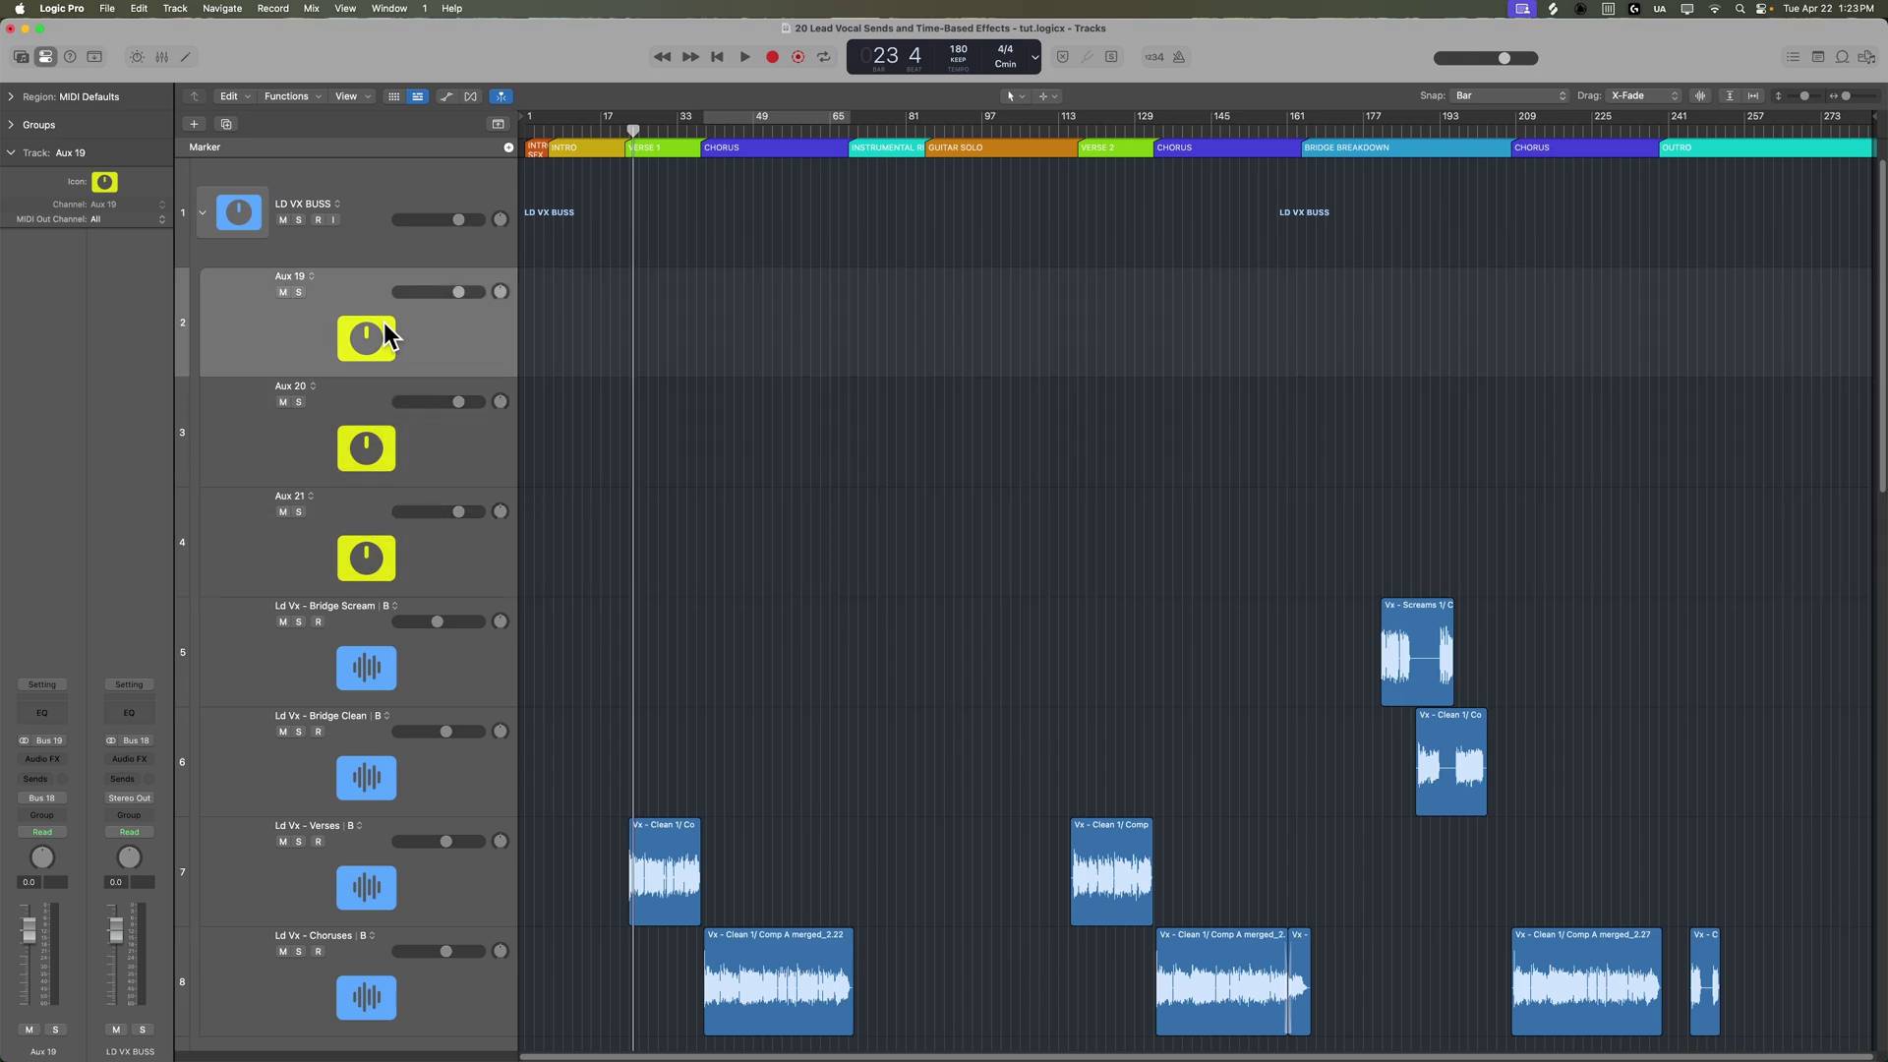
key(Up)
key(Down)
Rename the auxes Vx Verb, Vx Thicken and Vx Slap, muting Vx Thicken and Vx Slap
double_click(291, 277)
text(Vx Verb)
key(Tab)
text(VxVx)
click(282, 402)
click(283, 512)
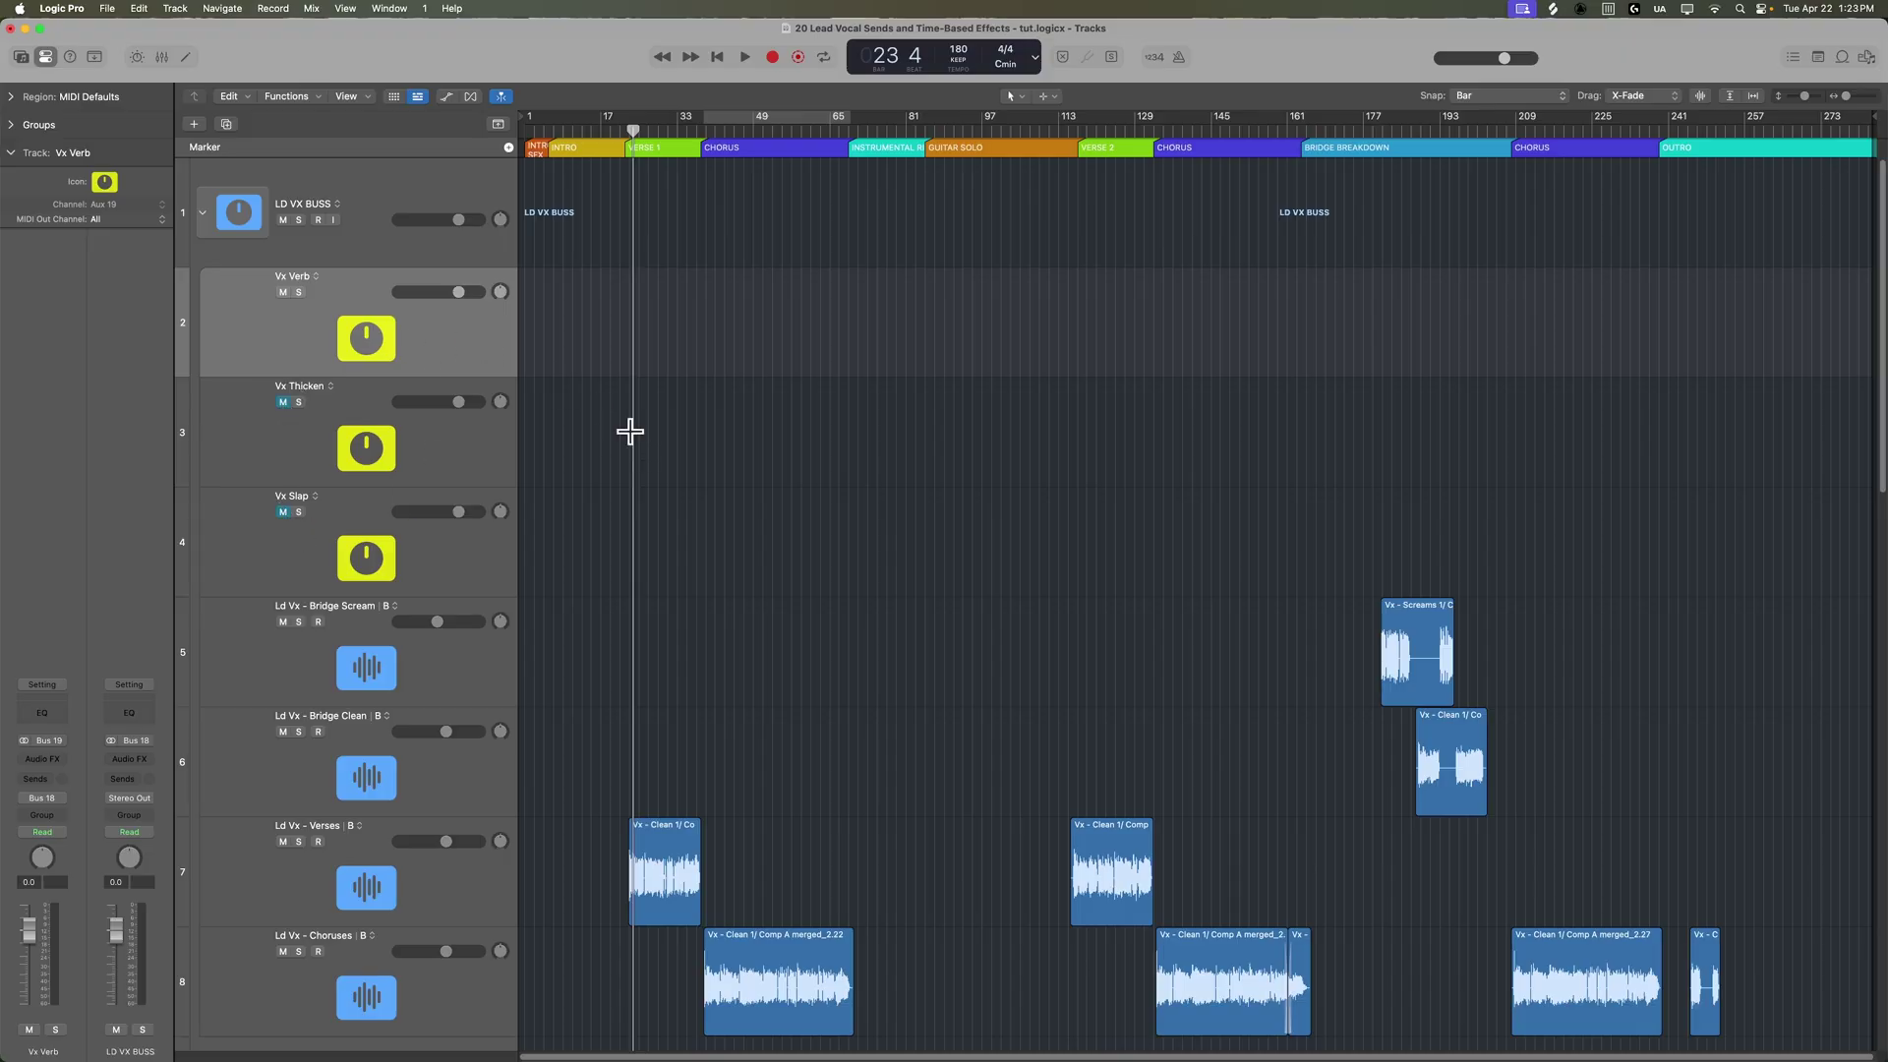
Zoom in, cycle the verse vocal region, and solo the lead vocal bus
key(super+Right)
key(super+Right)
key(super+Up)
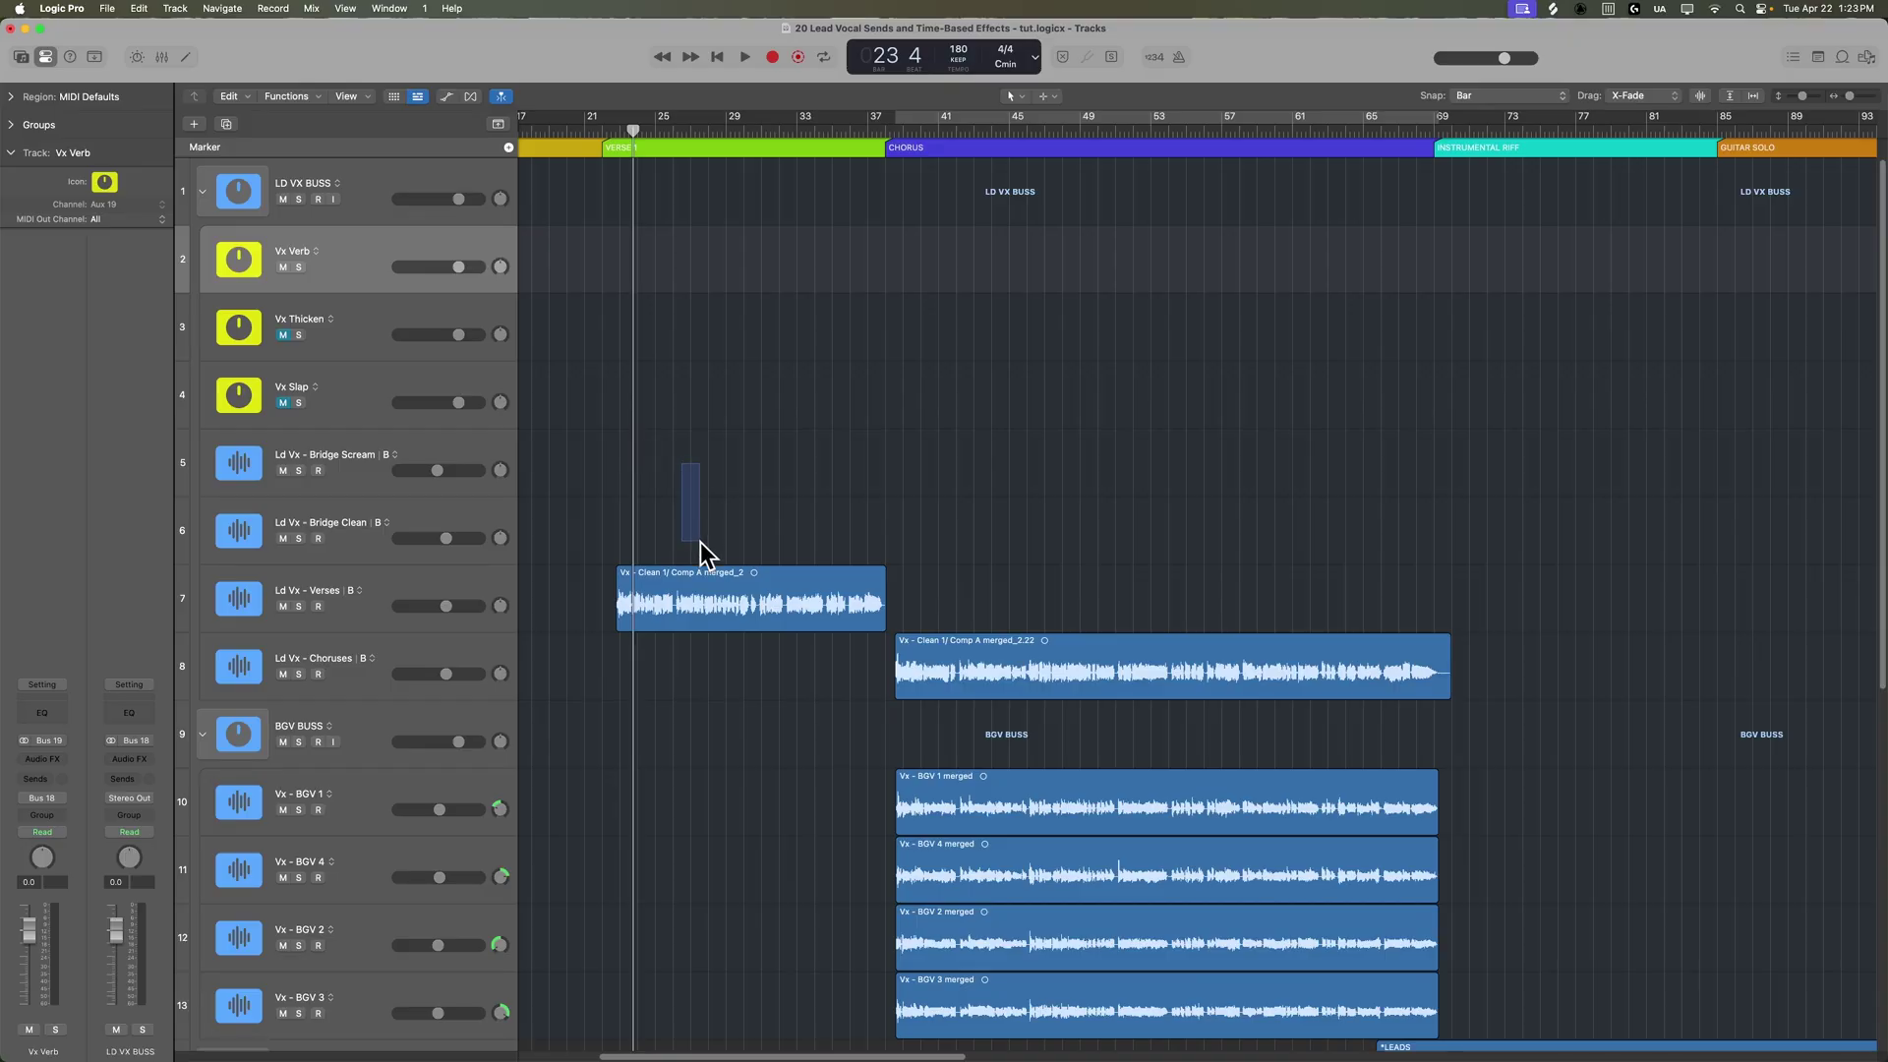
click(700, 575)
key(s)
key(u)
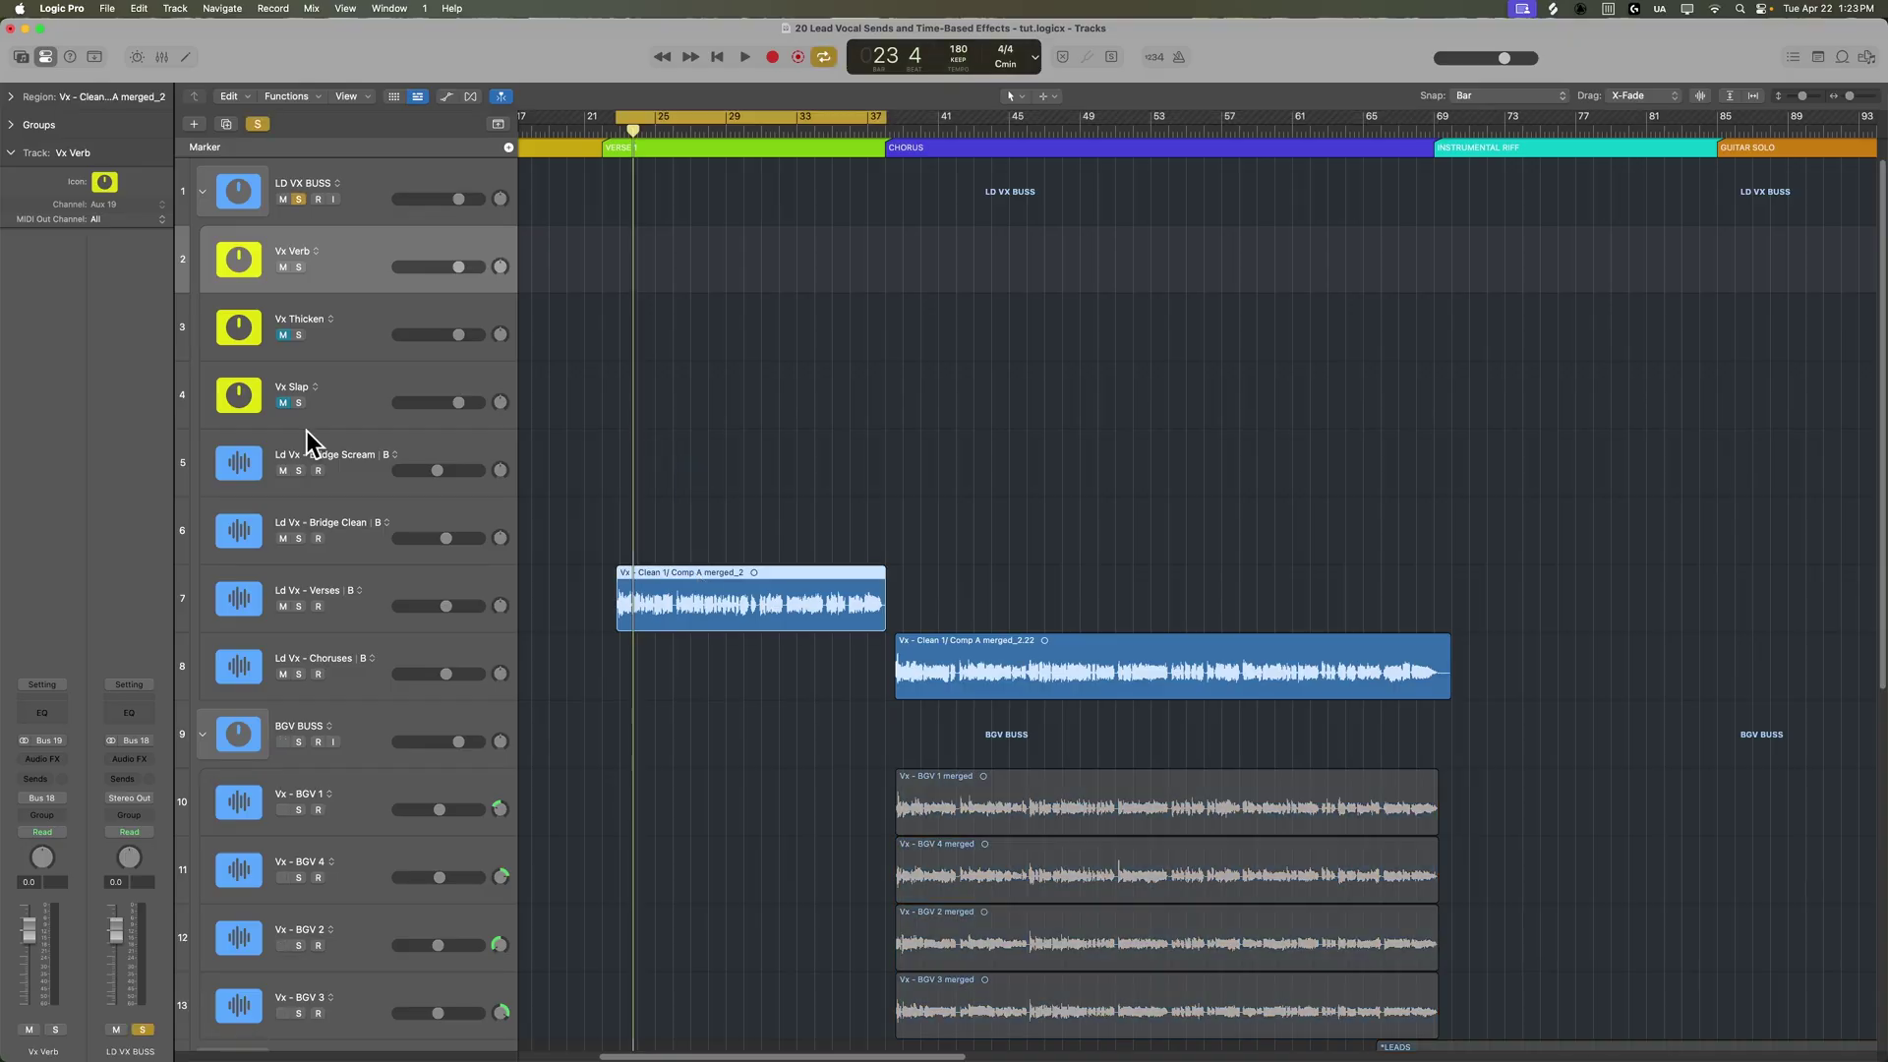
Insert Space Designer on the Vx Verb aux and move its window aside
click(42, 761)
mouse_move(69, 764)
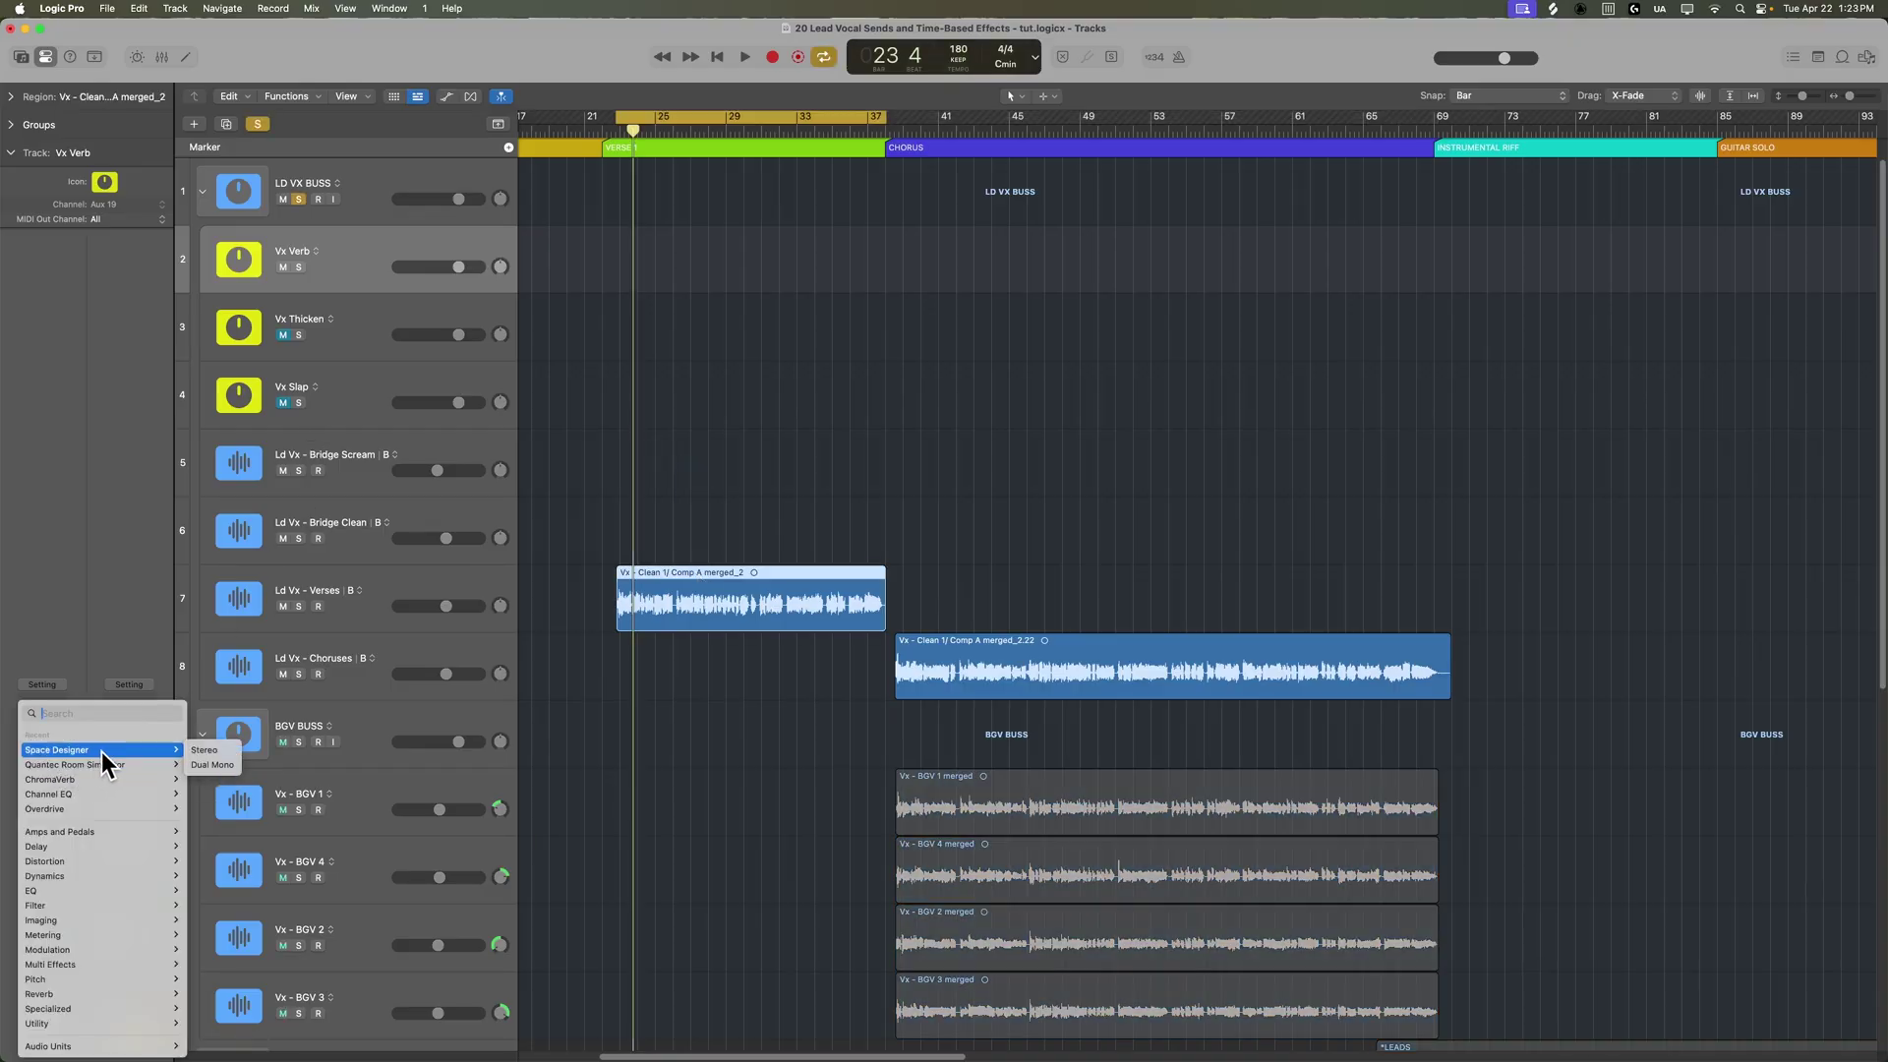
click(197, 749)
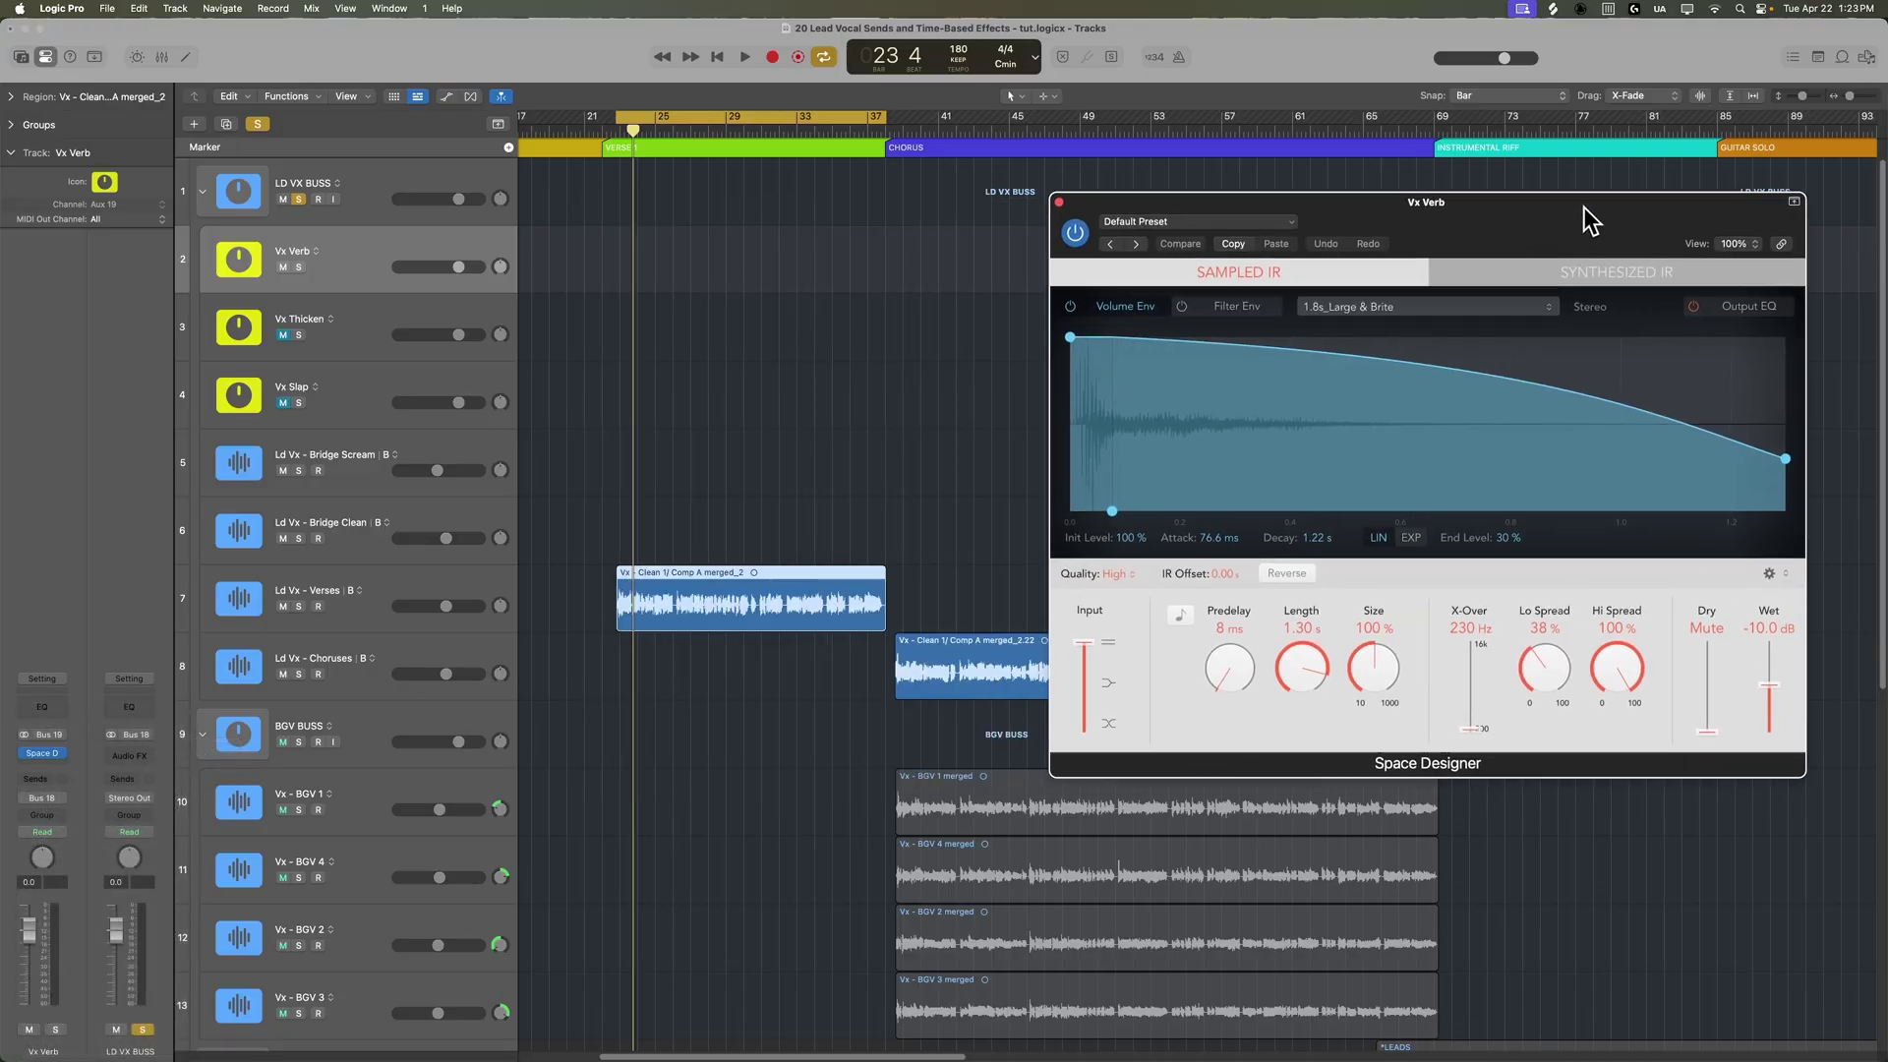
drag(1584, 207, 1551, 205)
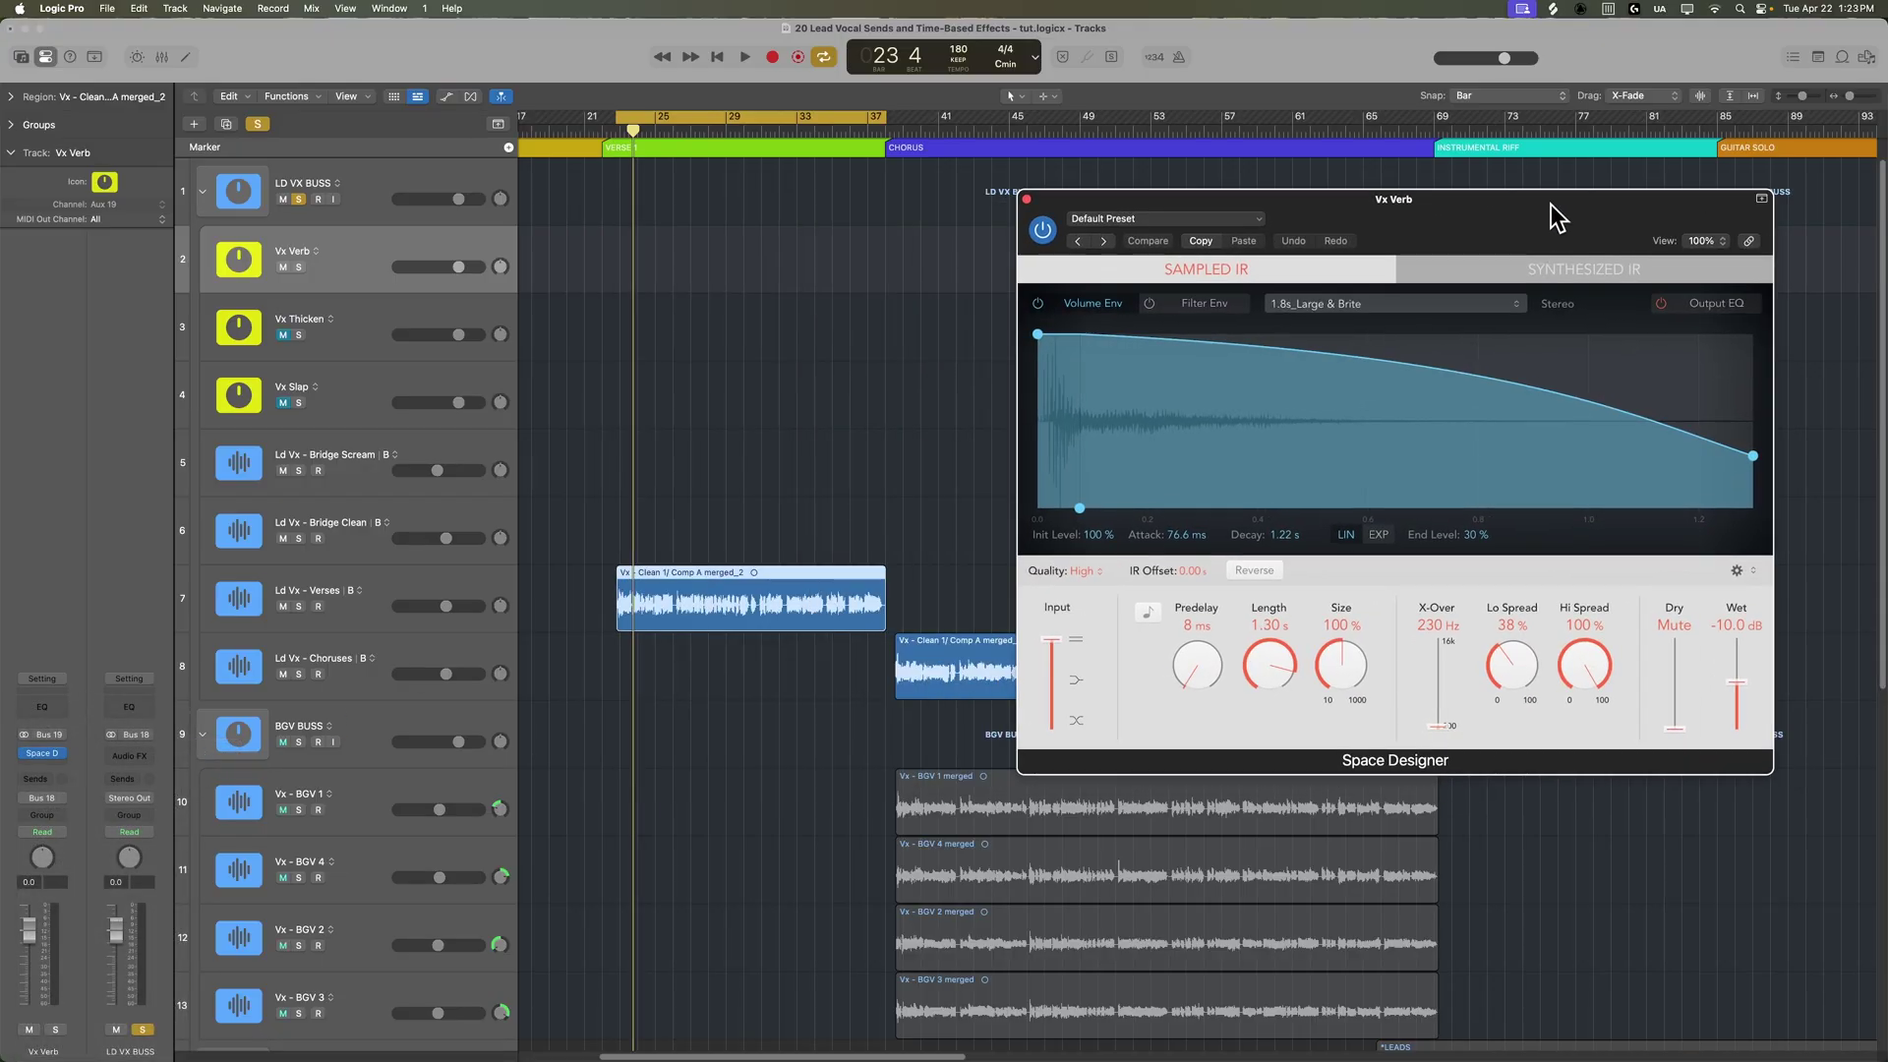
Load Space Designer's 1.1s Vocal Plate preset and set the dry level to -0.6 dB
click(1151, 224)
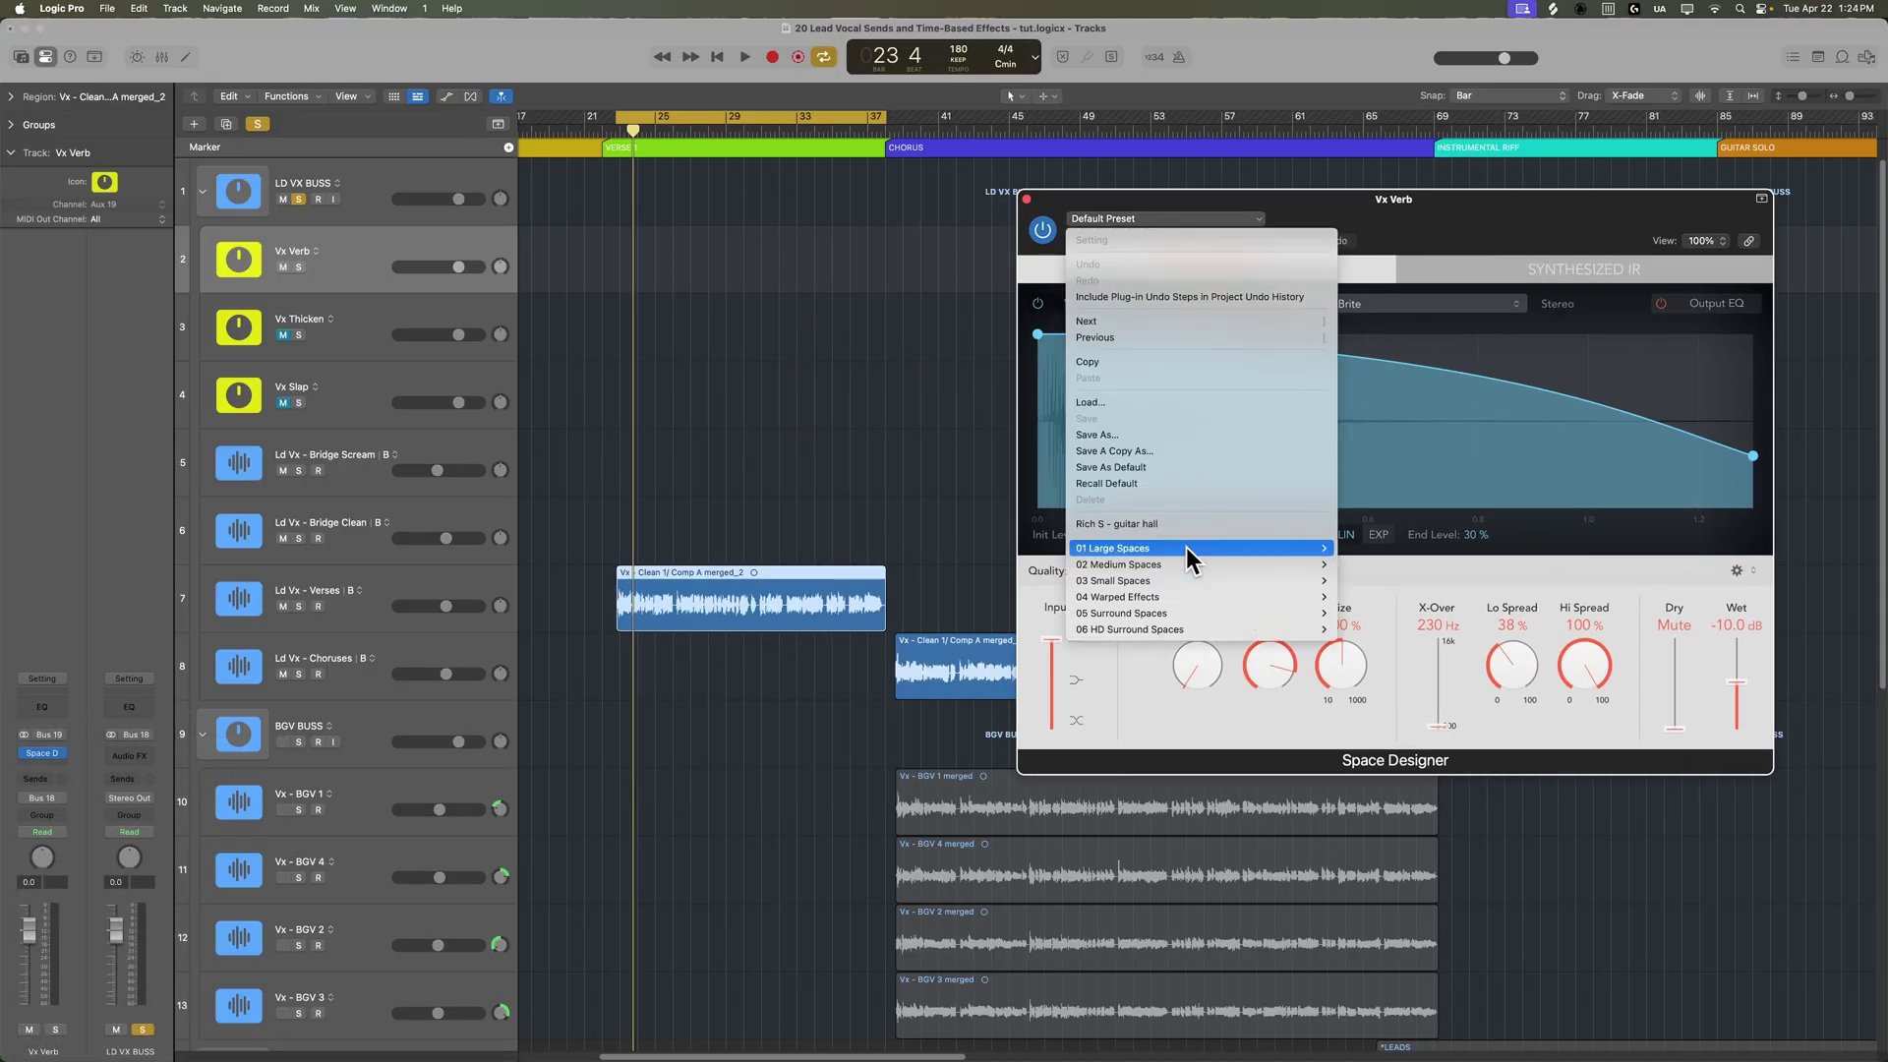
mouse_move(1193, 549)
mouse_move(1401, 564)
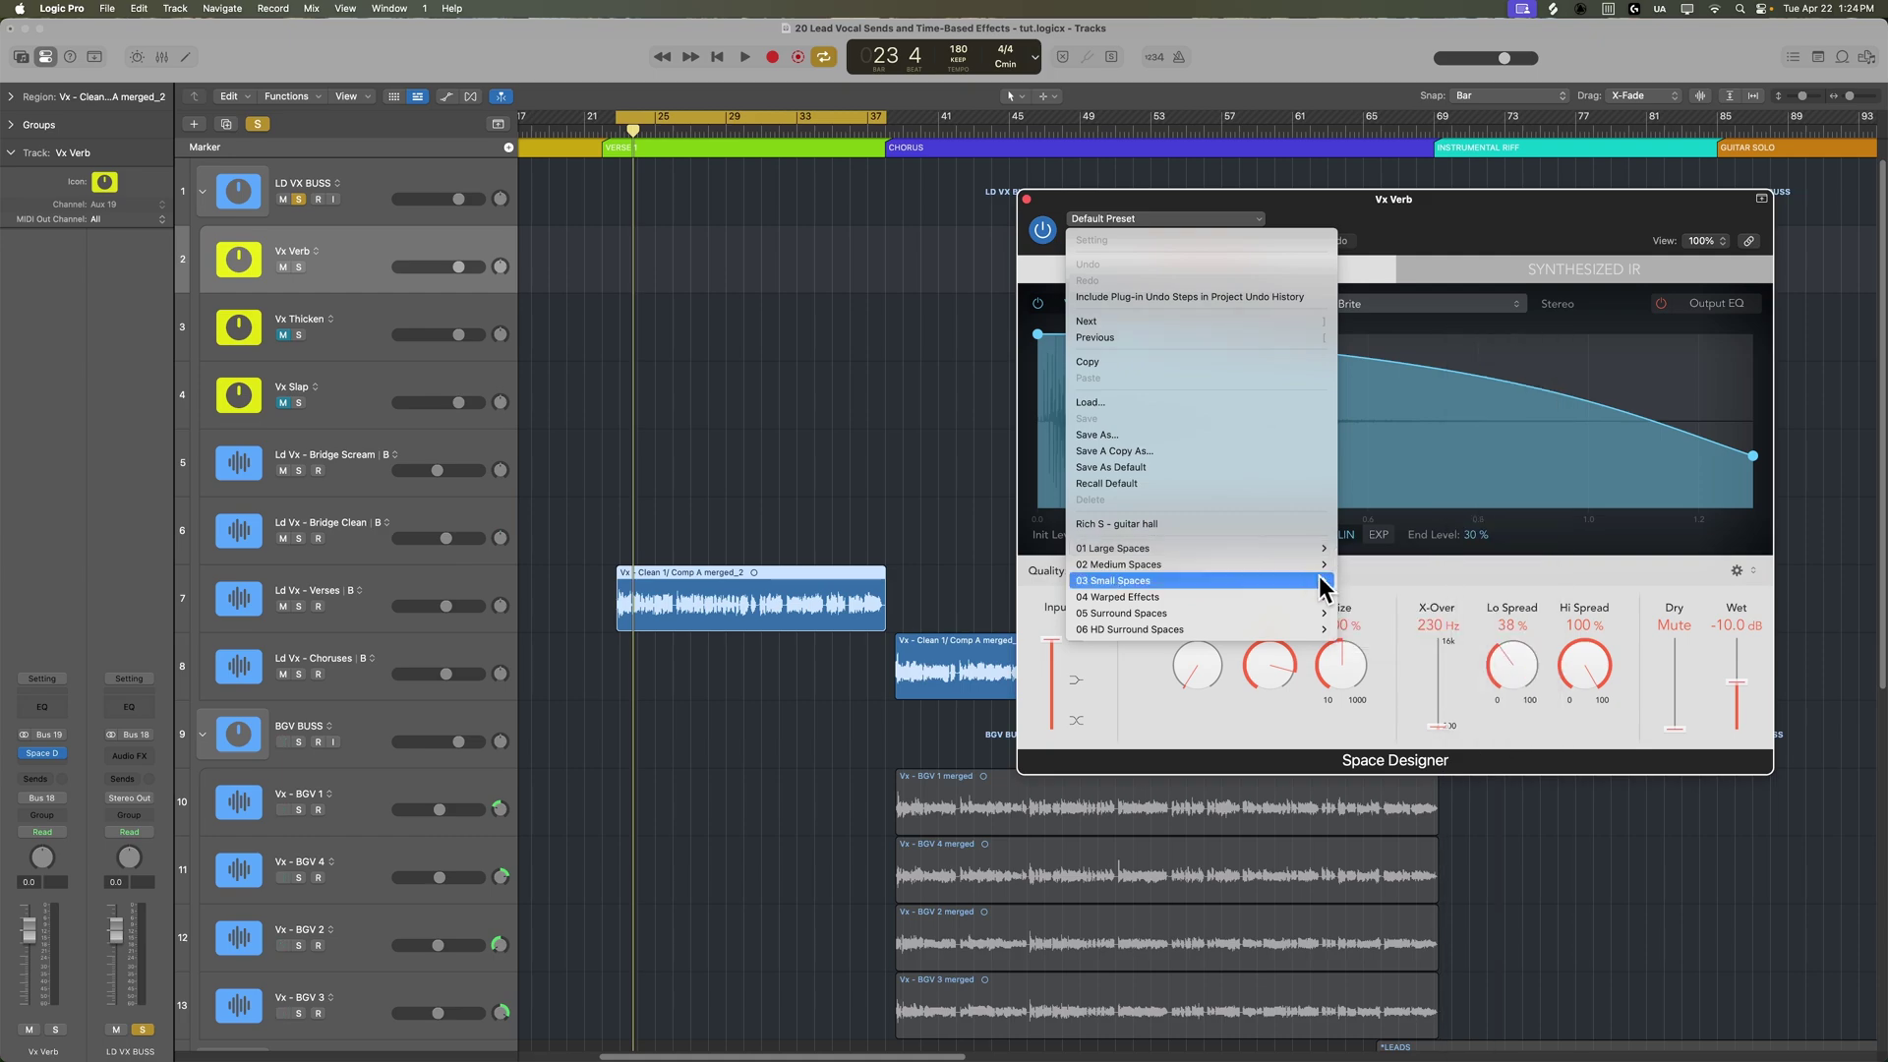
mouse_move(1276, 578)
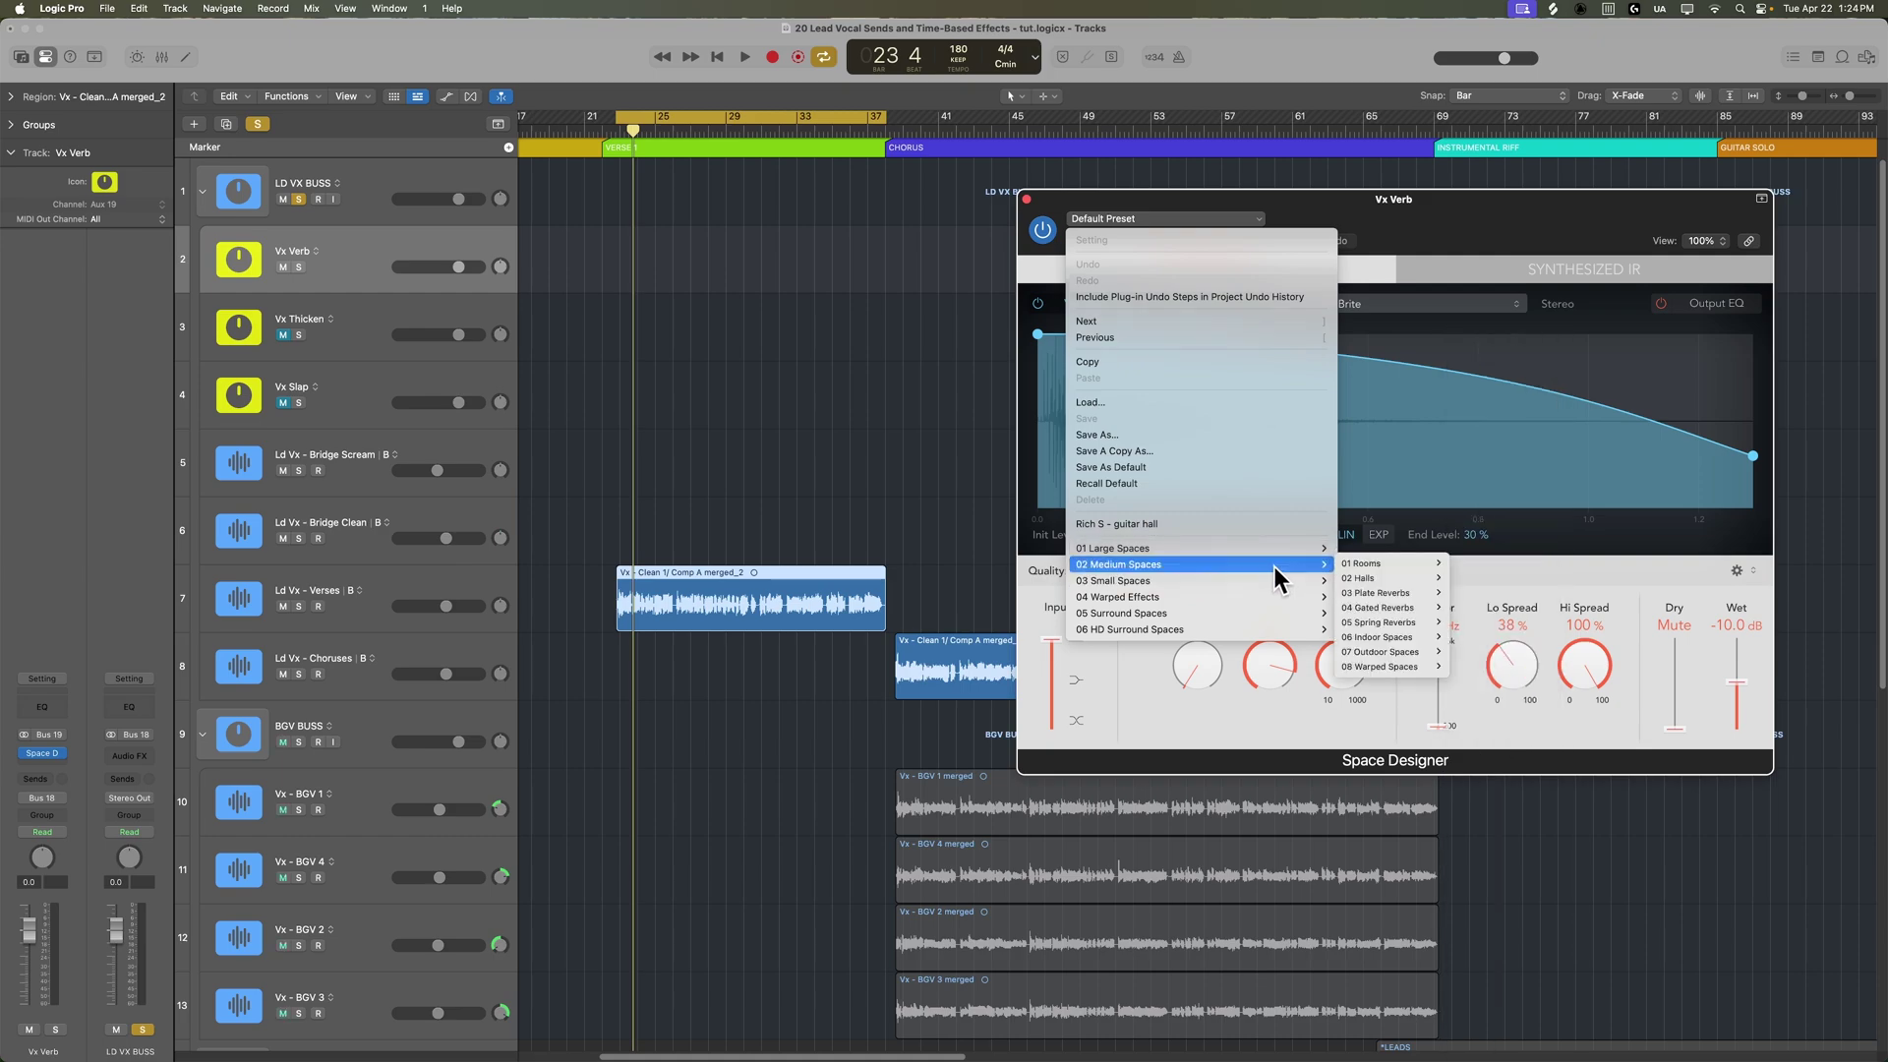
mouse_move(1374, 620)
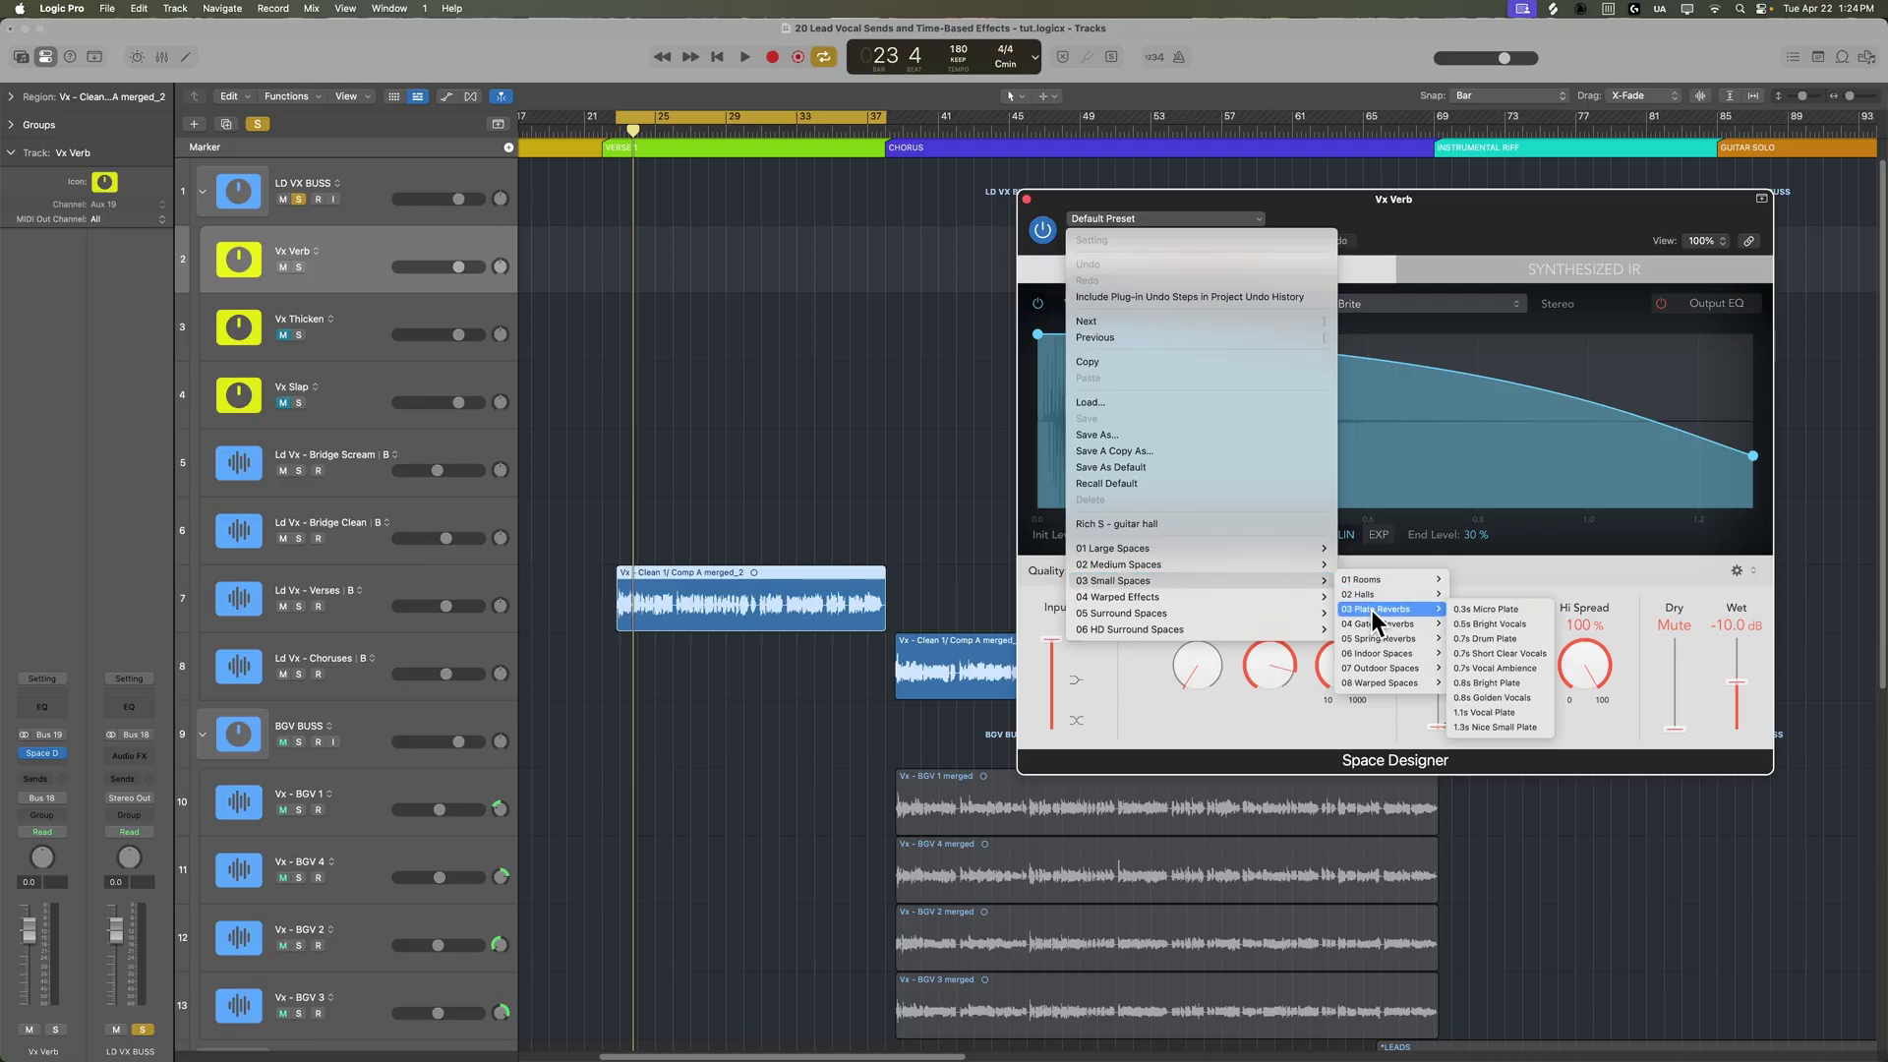
click(1495, 710)
click(1165, 218)
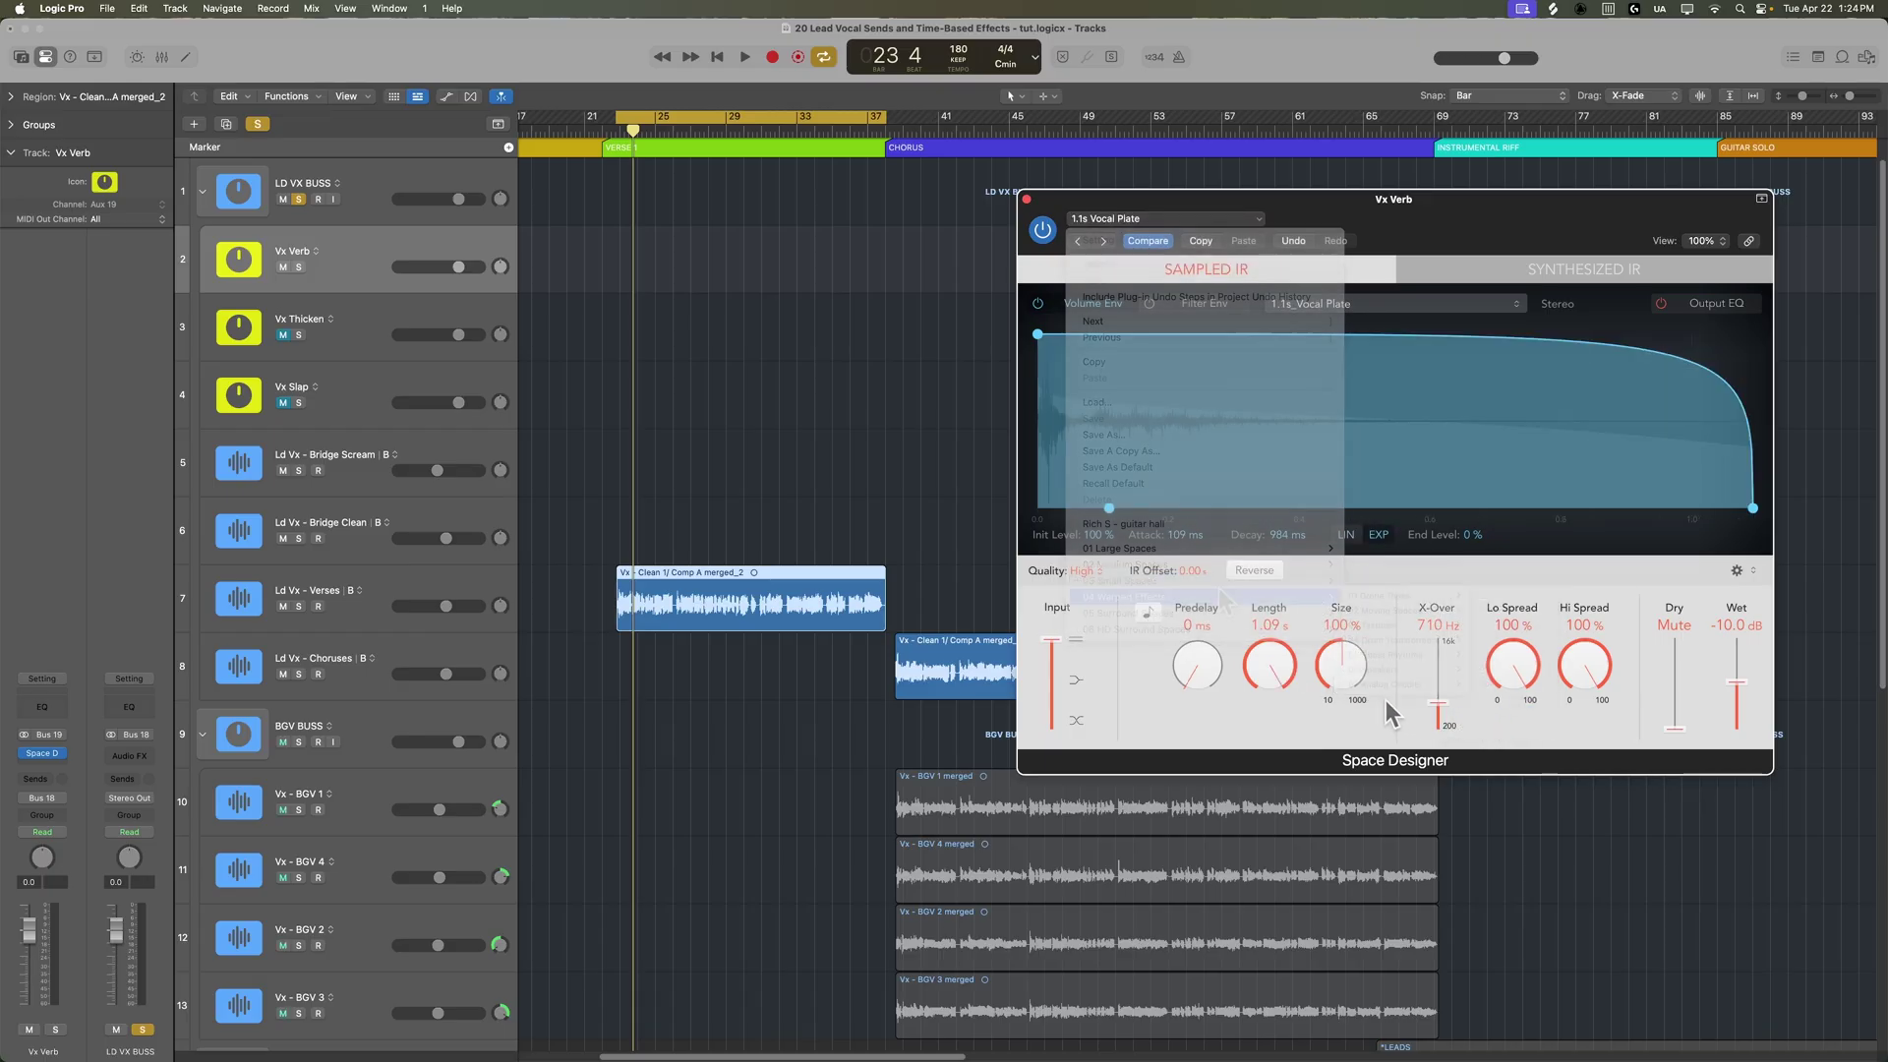
mouse_move(1213, 582)
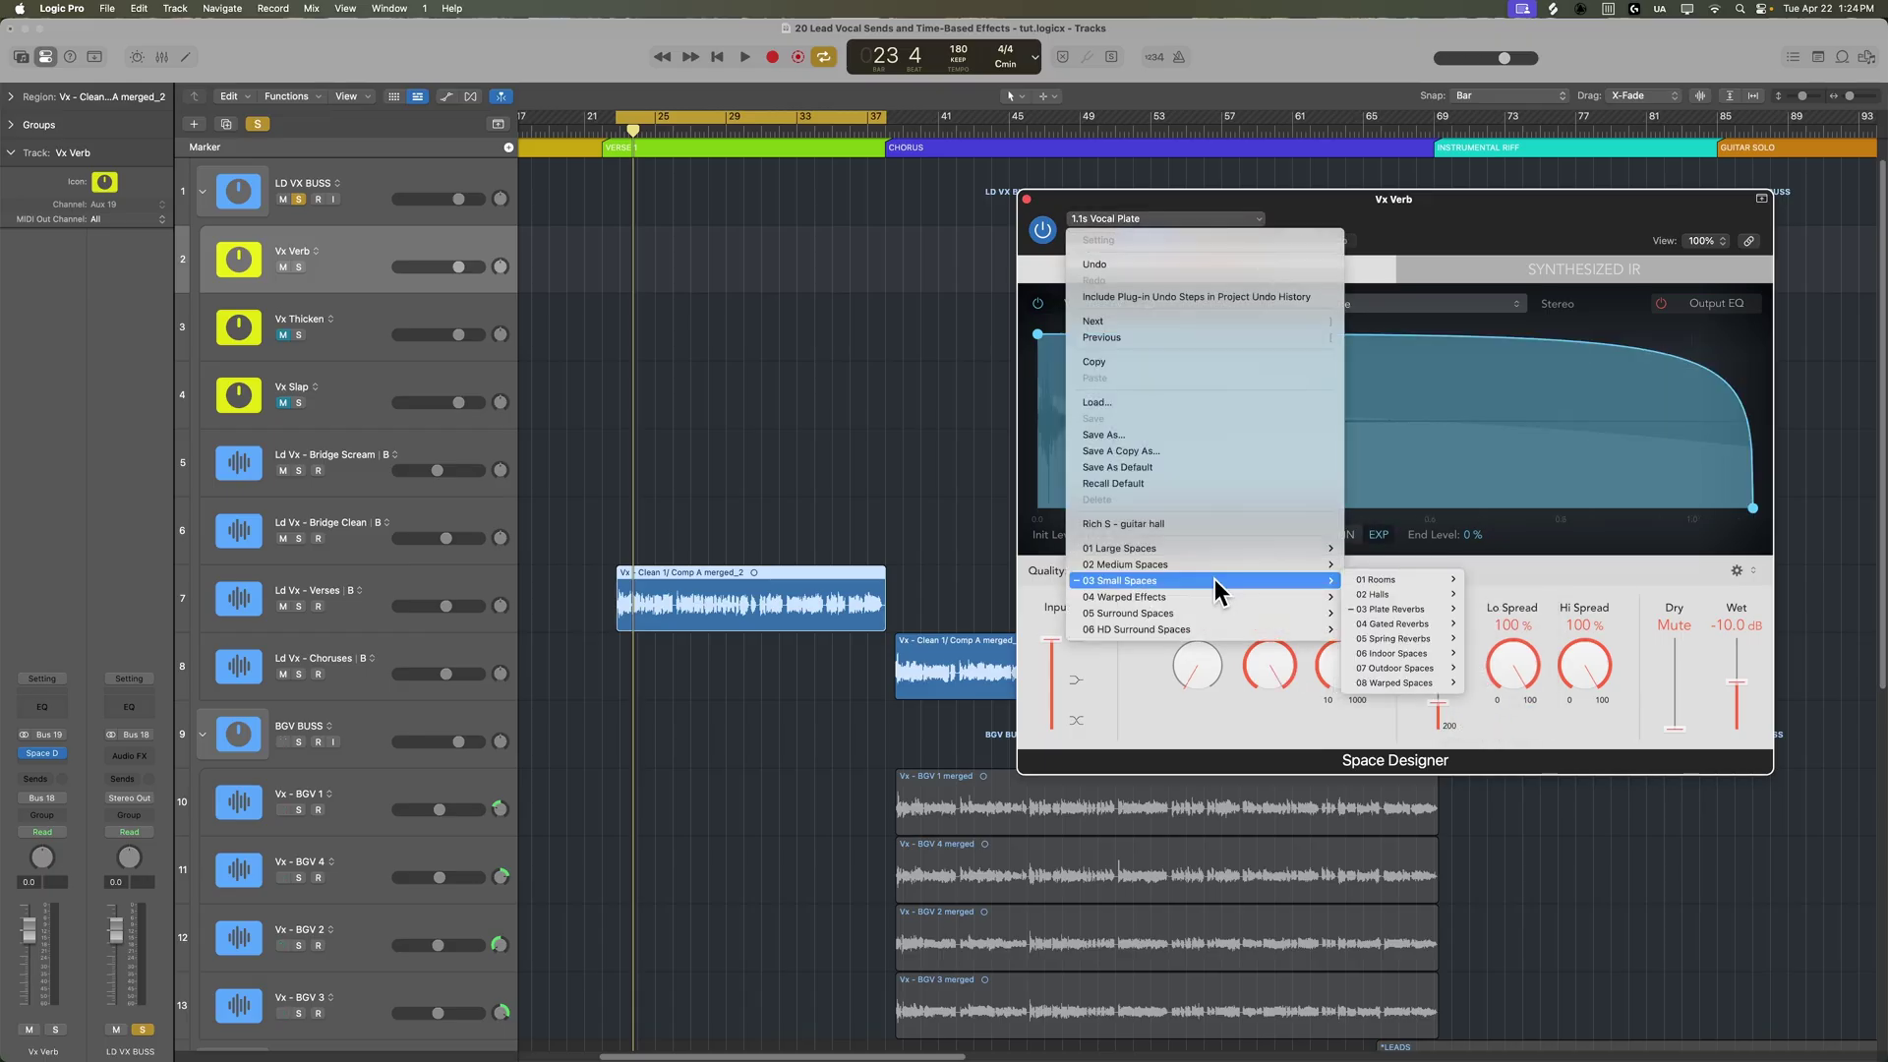
mouse_move(1377, 607)
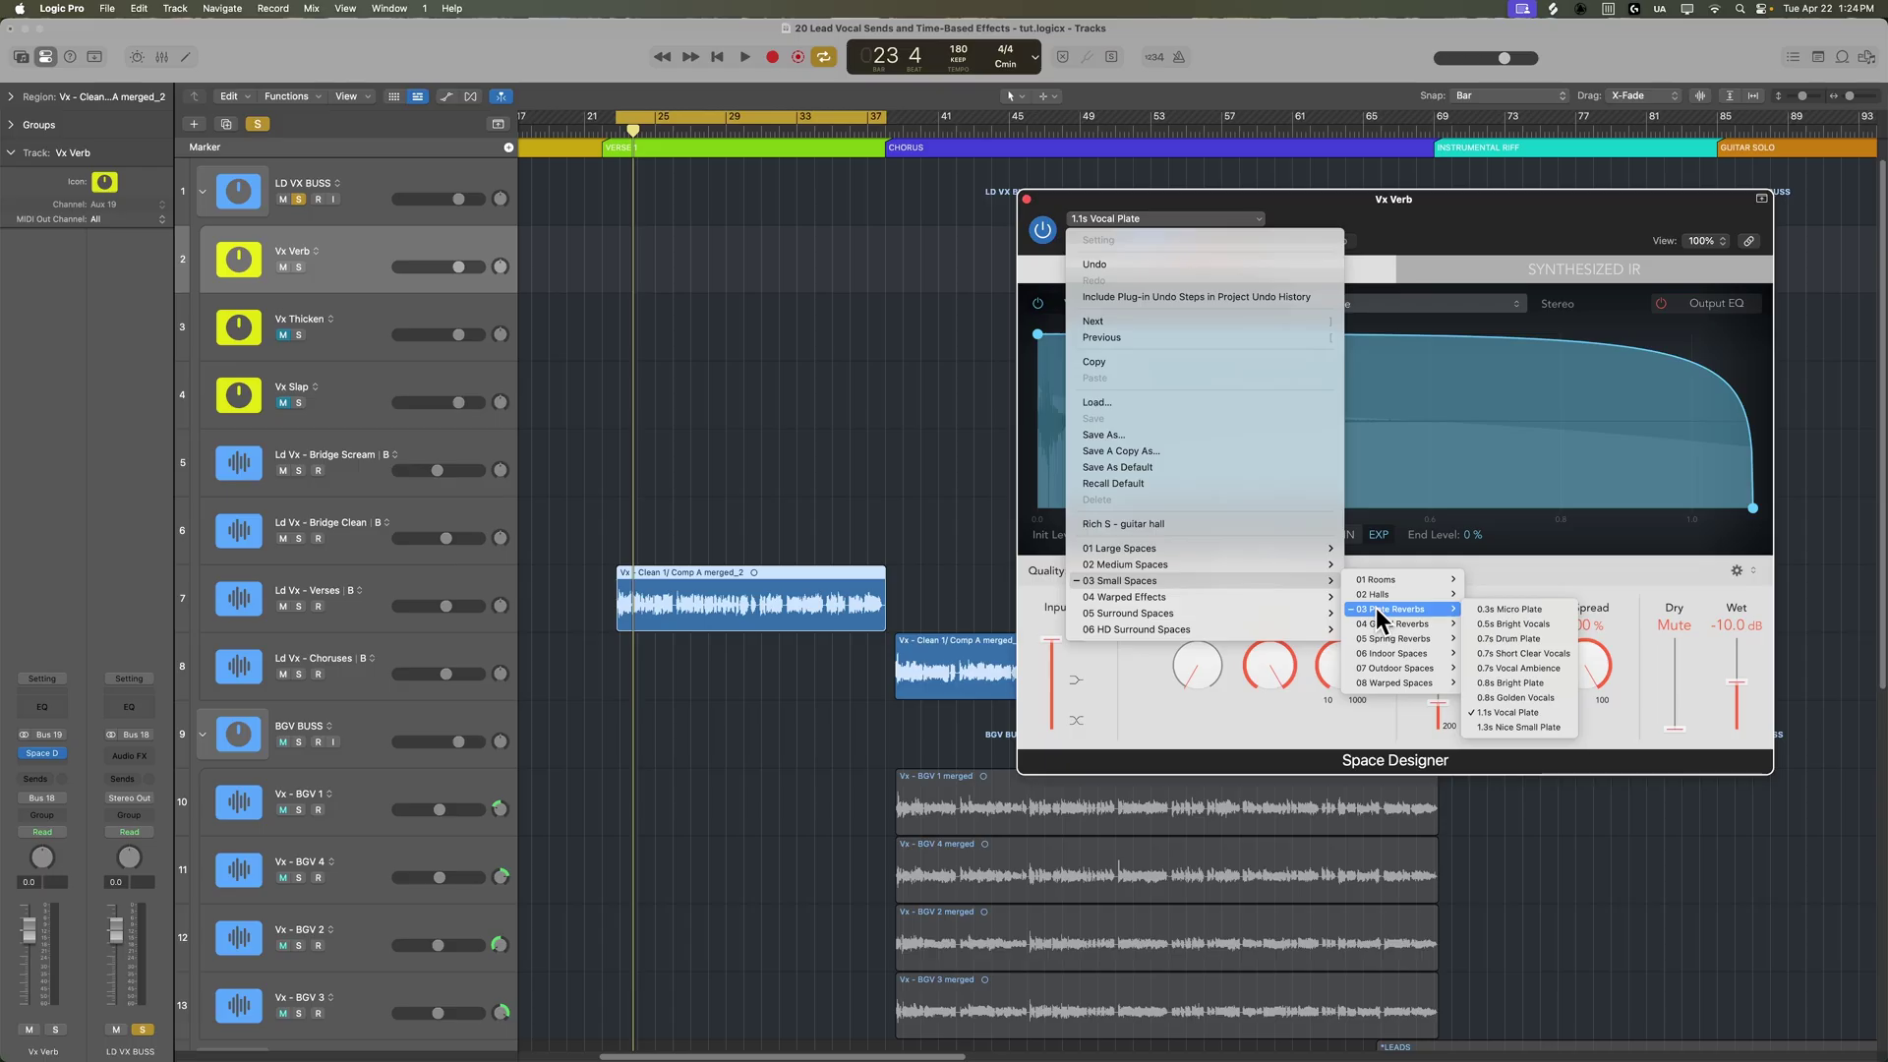
click(1537, 710)
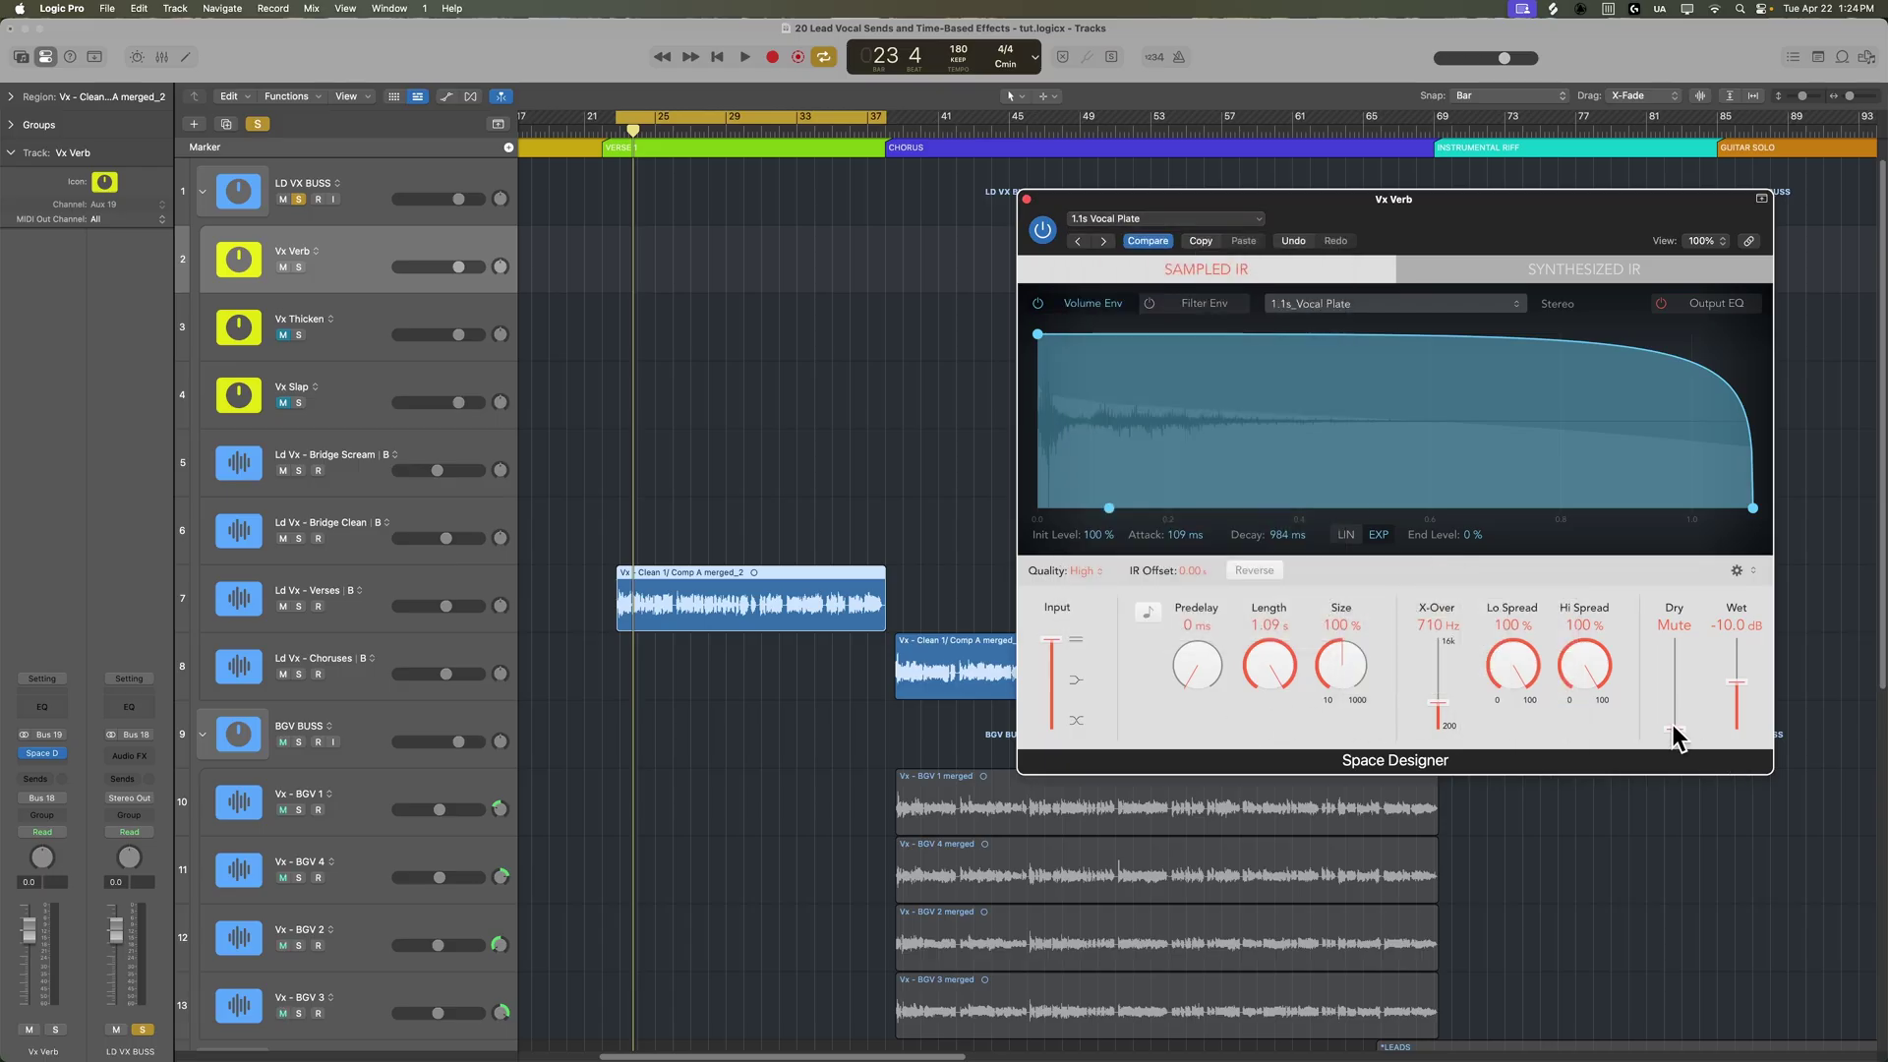
drag(1689, 689, 1670, 648)
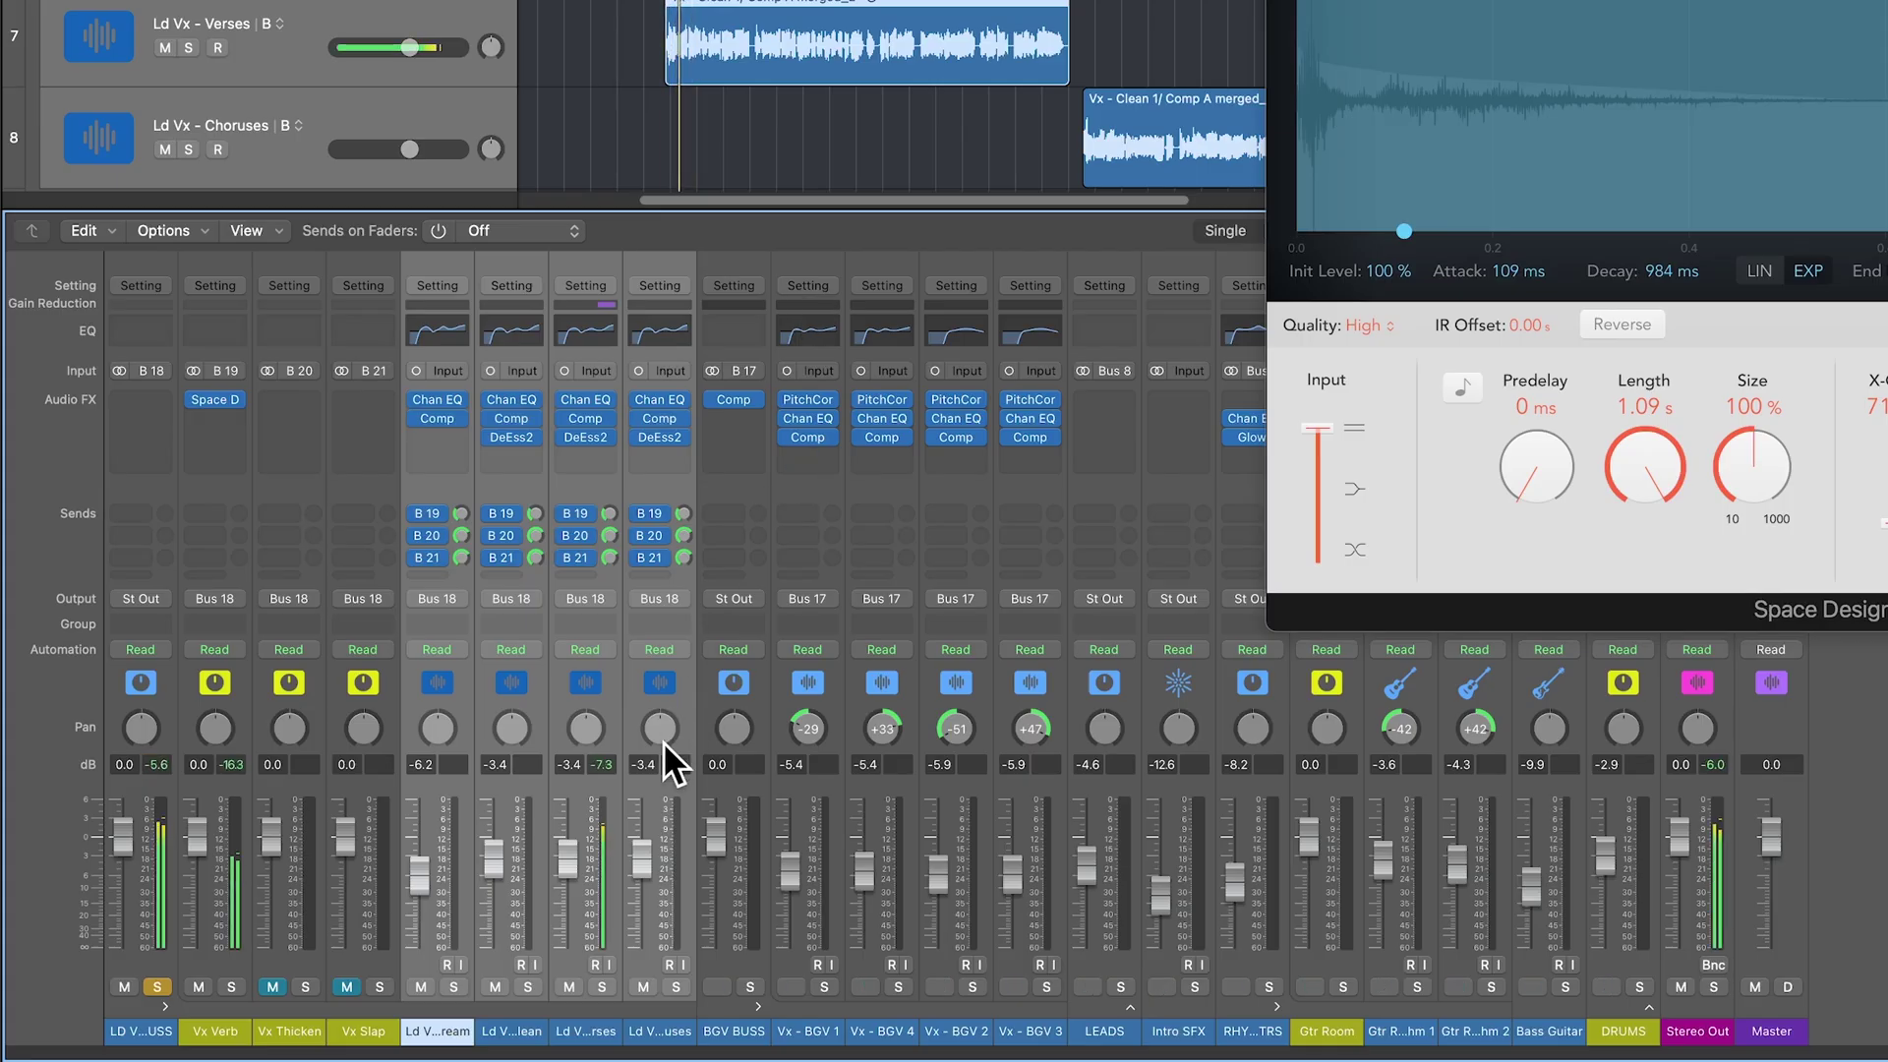
Set the lead vocals' B 19 sends to Vx Verb, unsolo the lead bus, and mute BGV BUSS
click(692, 523)
click(163, 982)
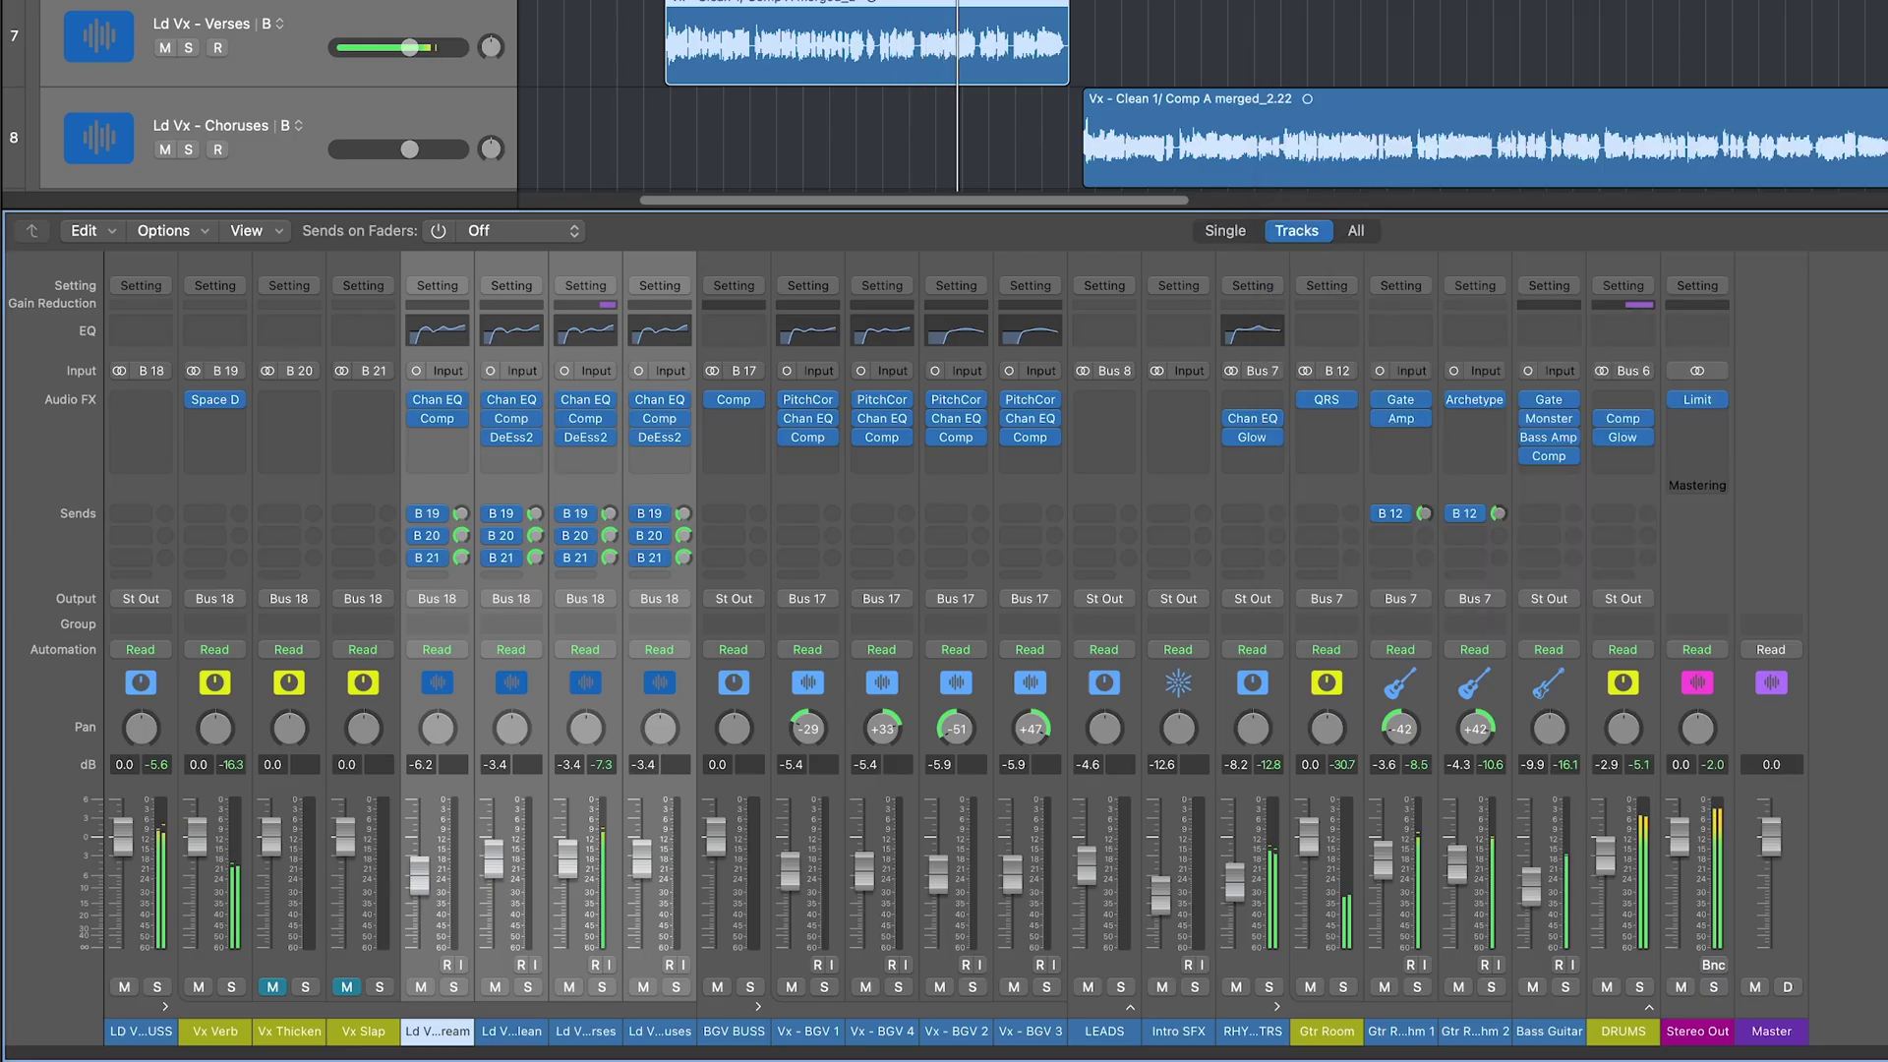
key(super+w)
click(1339, 118)
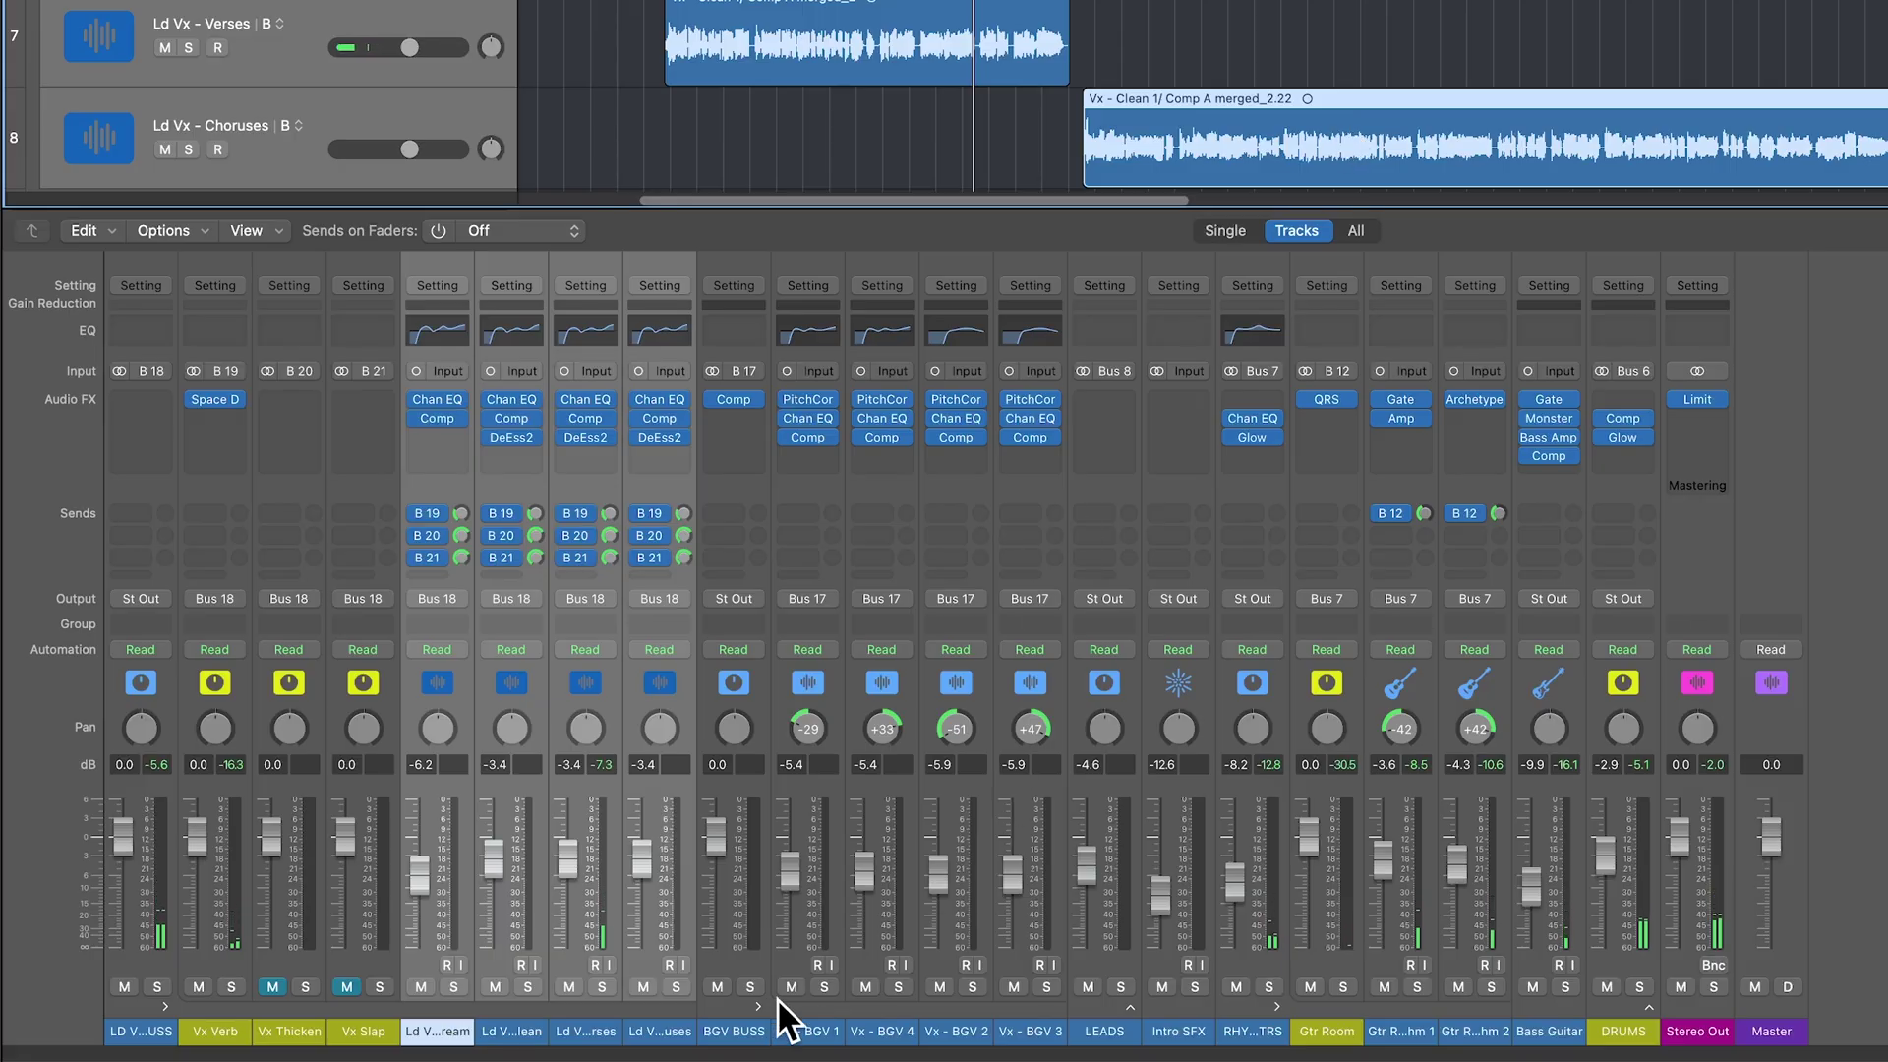
click(720, 986)
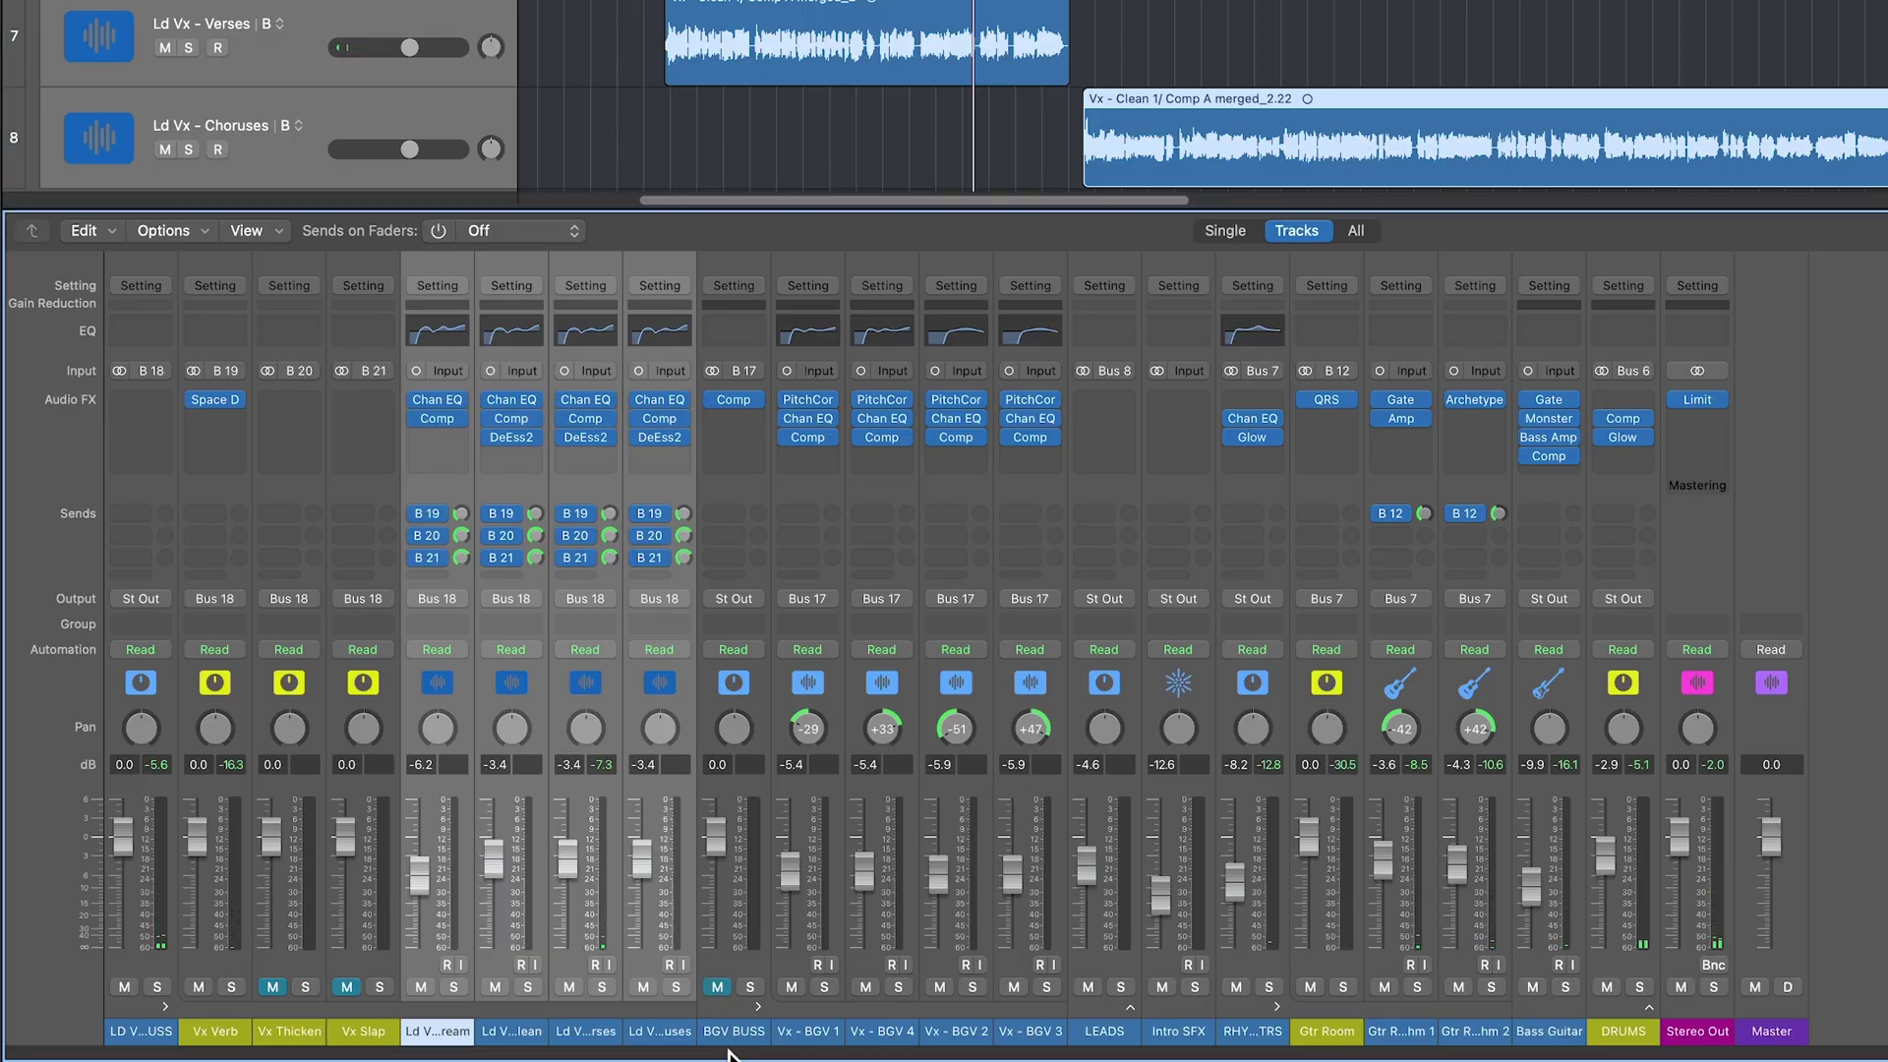
Lower the Ld Vx - Choruses Vx Verb send to about -10.3 dB and unmute Vx Thicken
click(590, 1028)
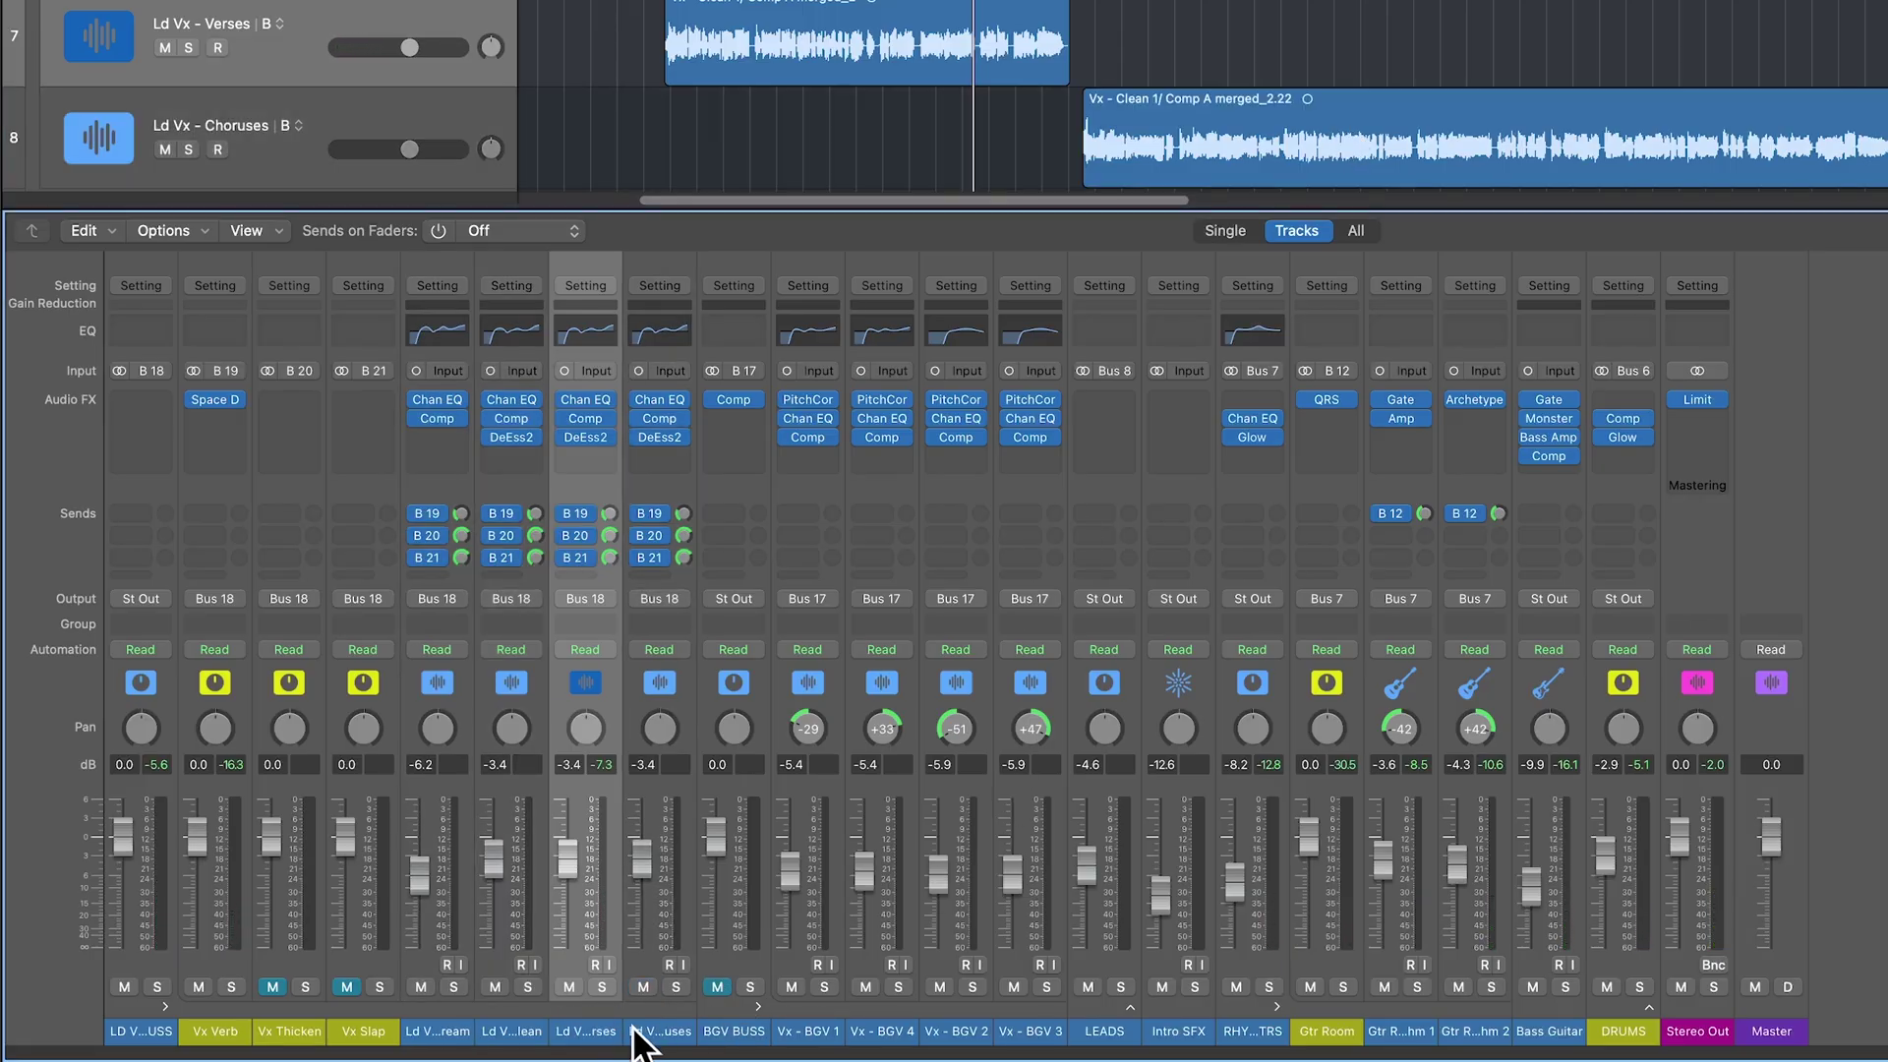
click(641, 1033)
key(space)
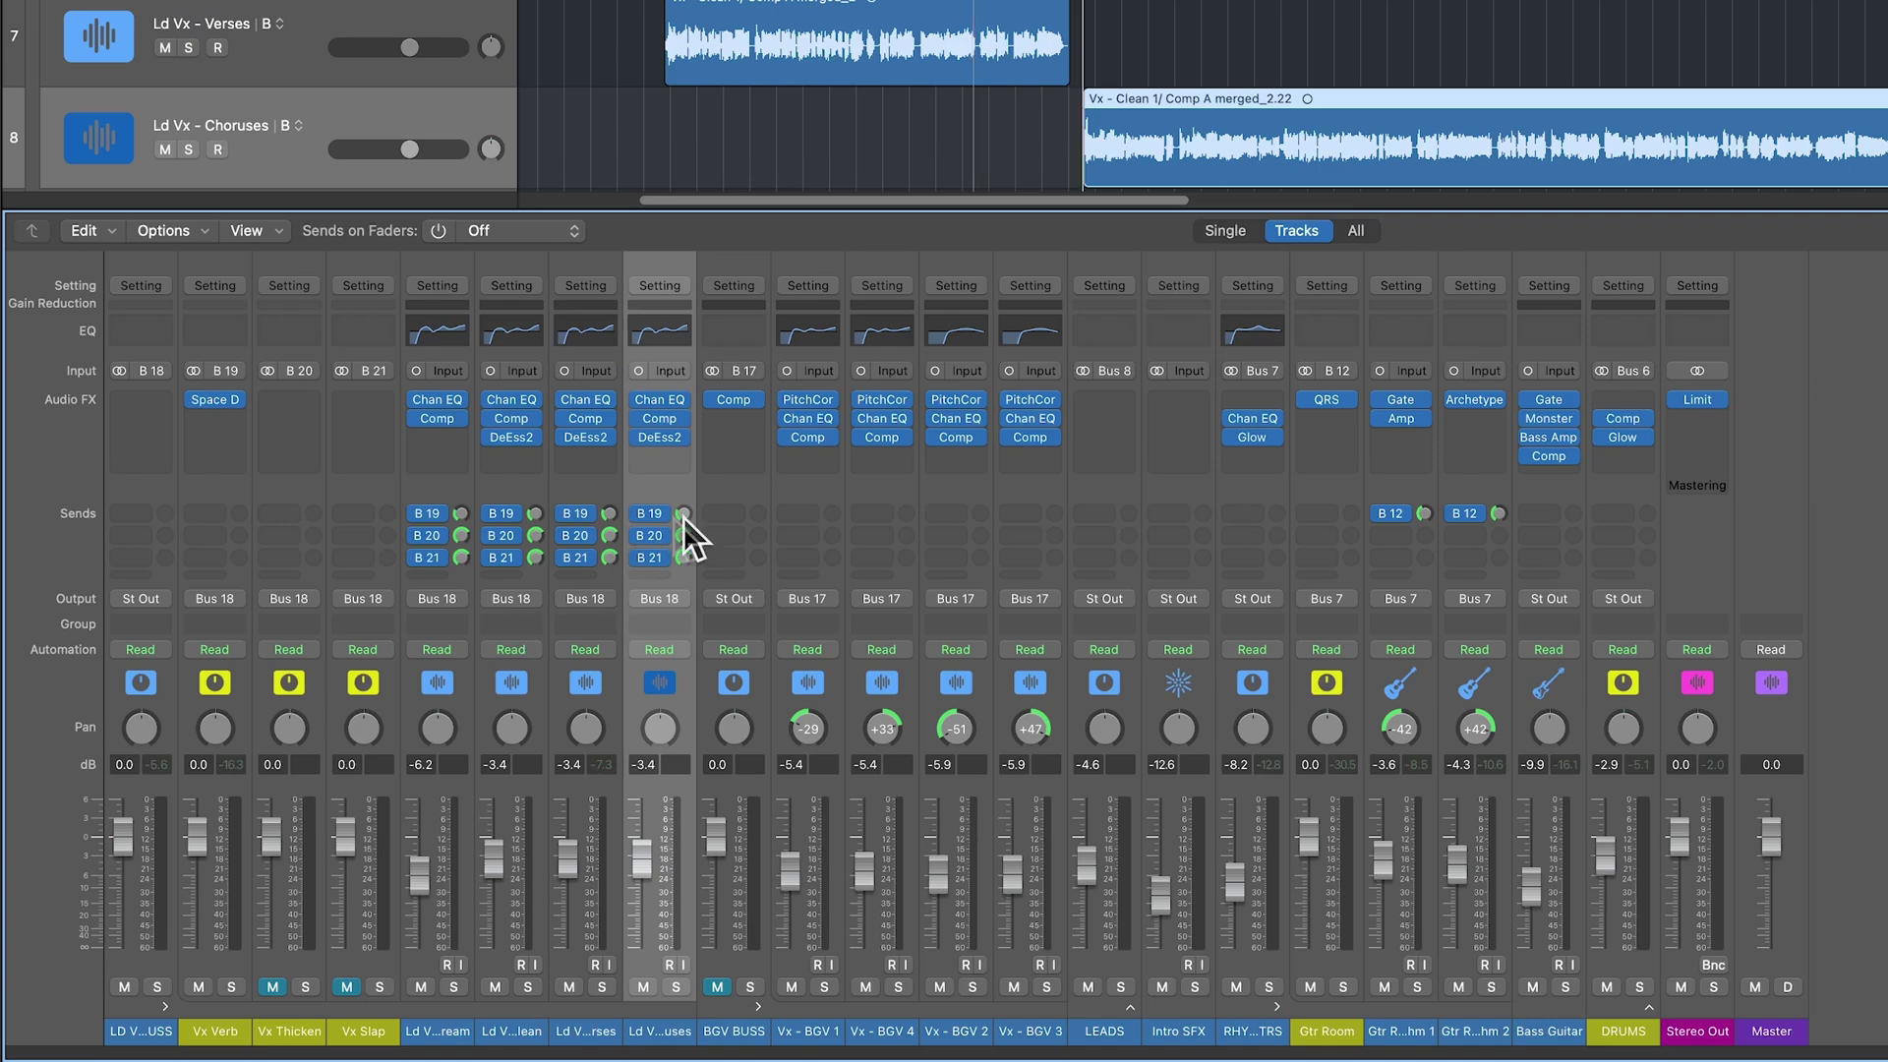
drag(712, 468, 686, 518)
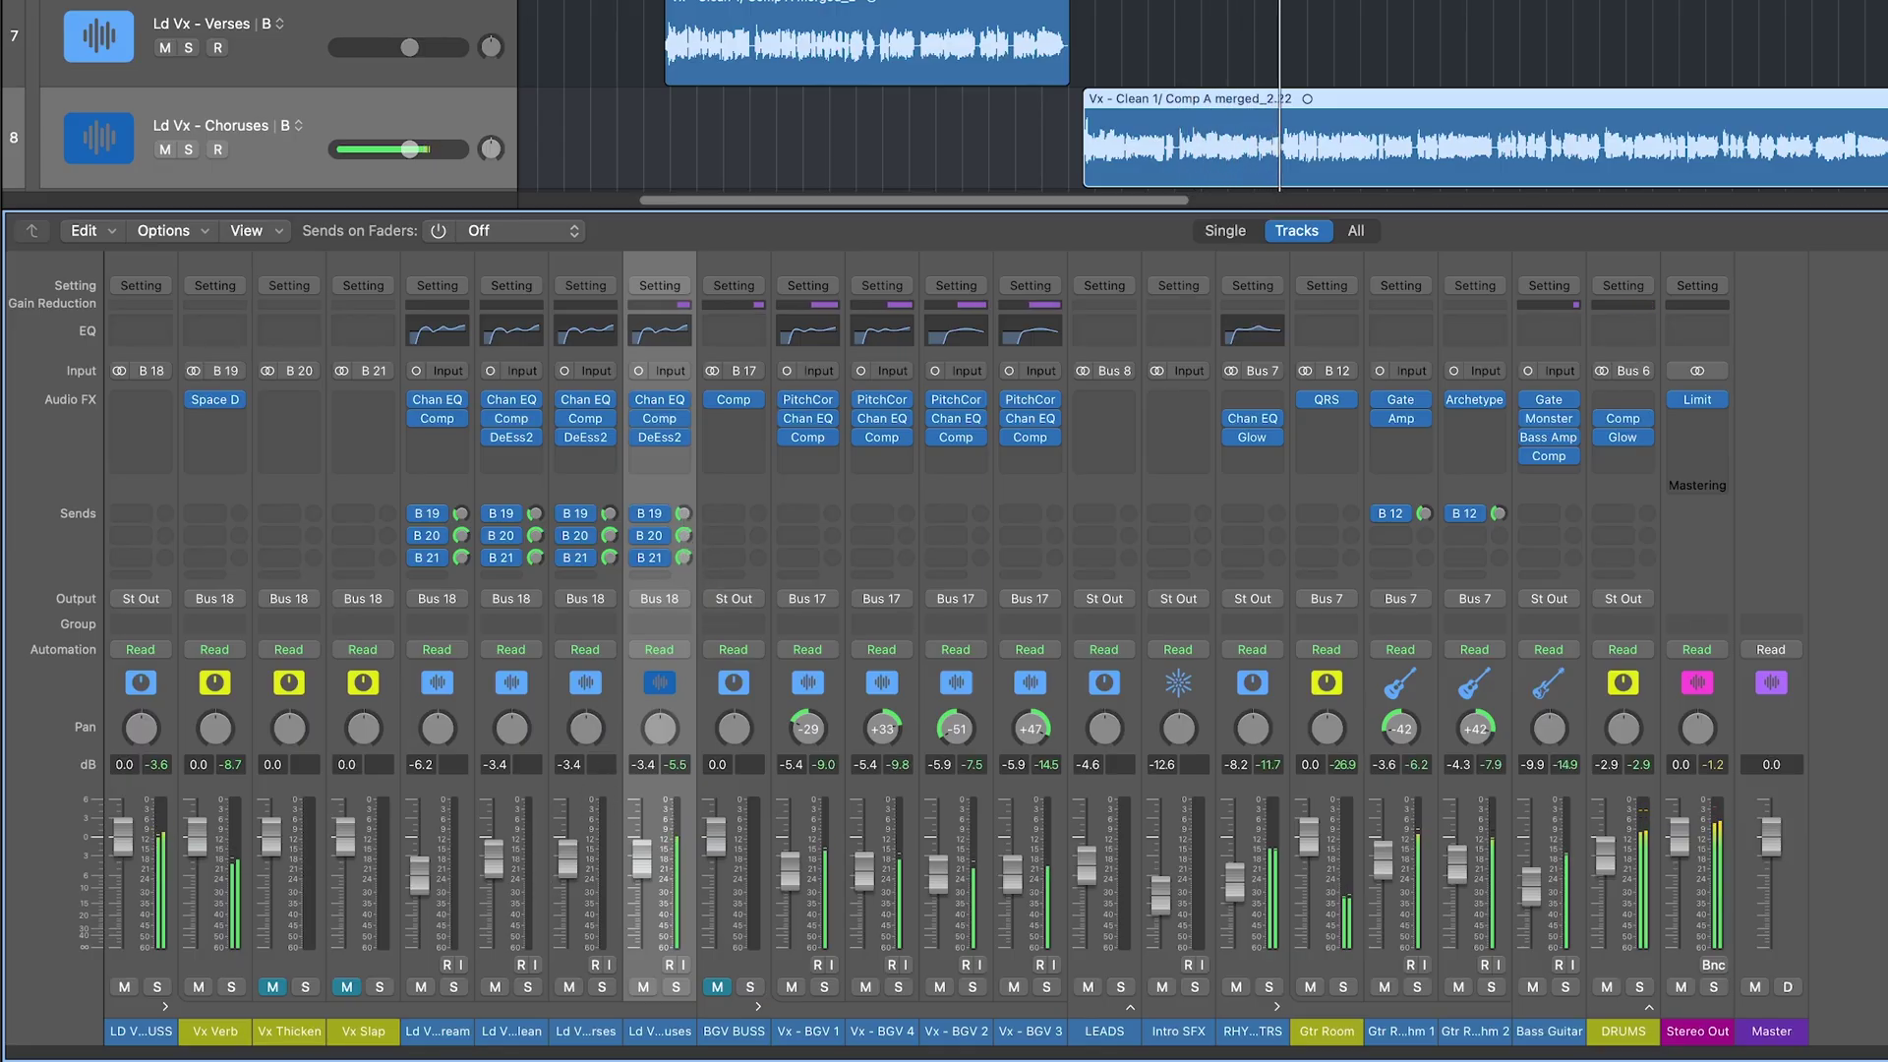
click(868, 22)
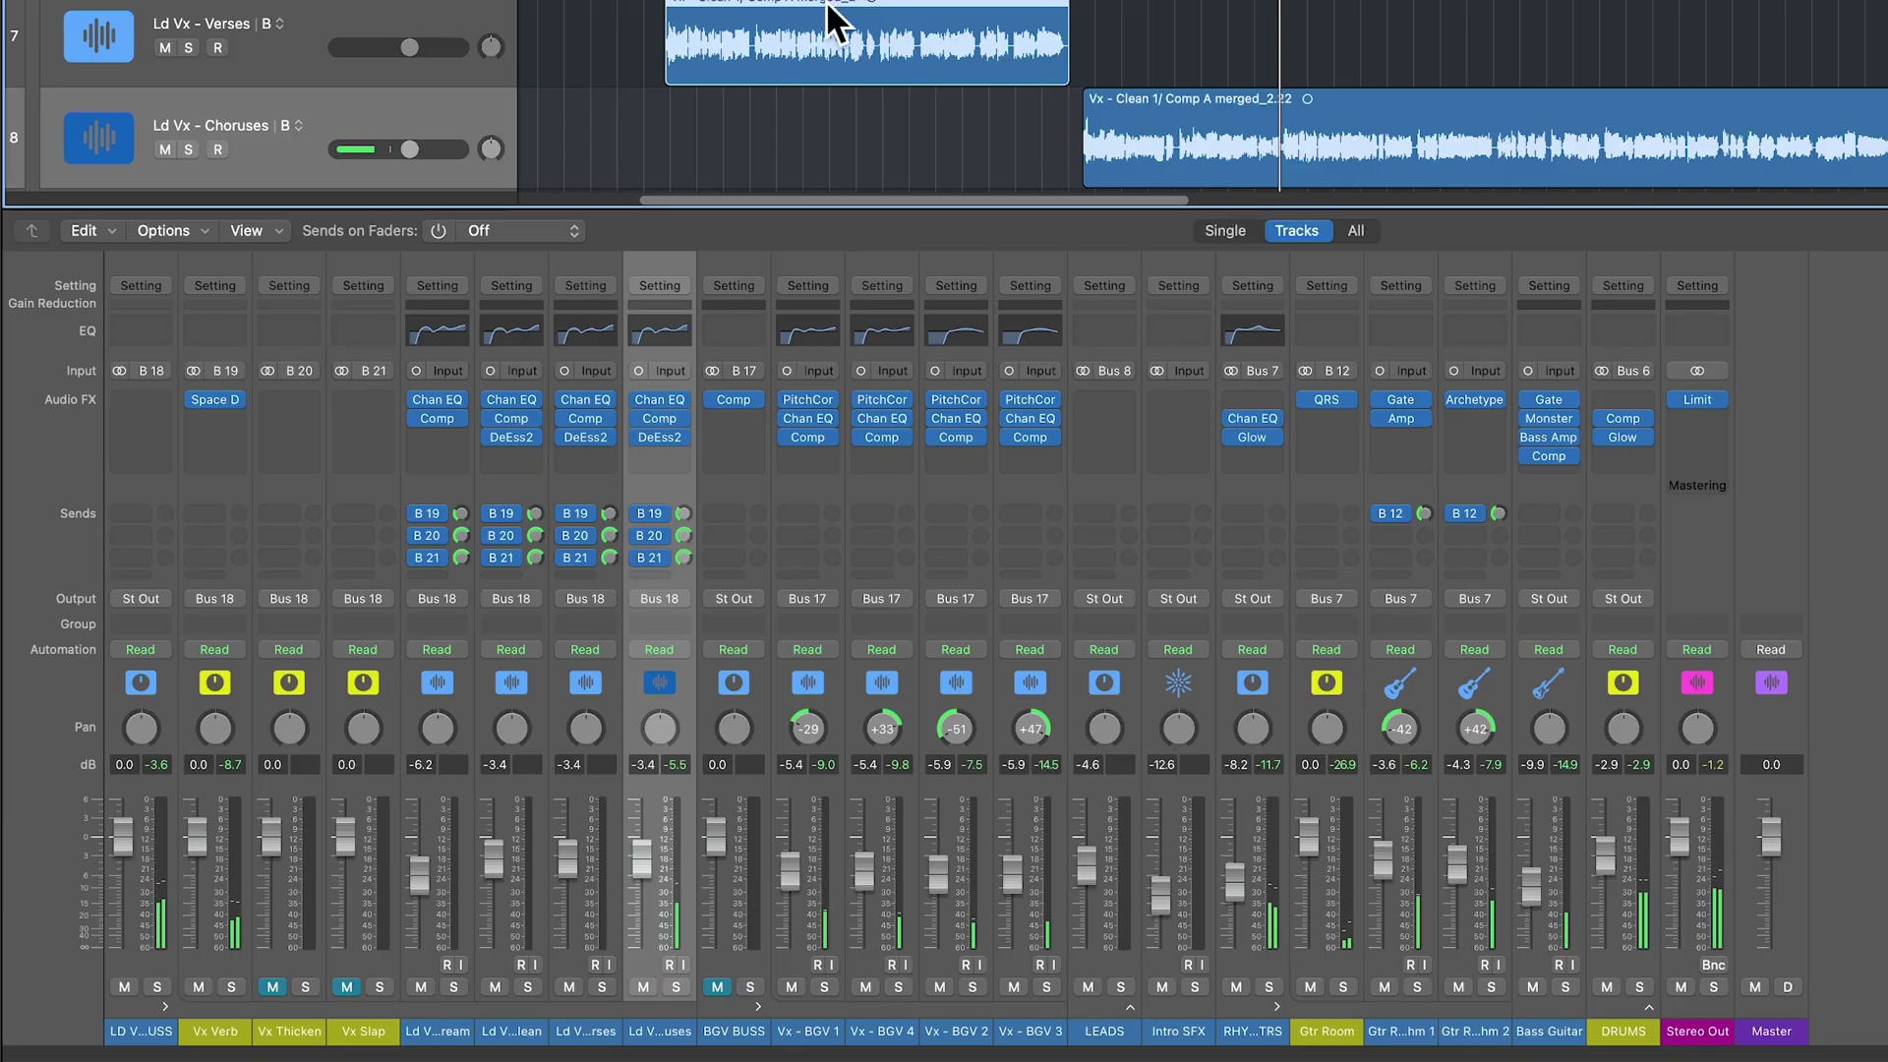
click(274, 988)
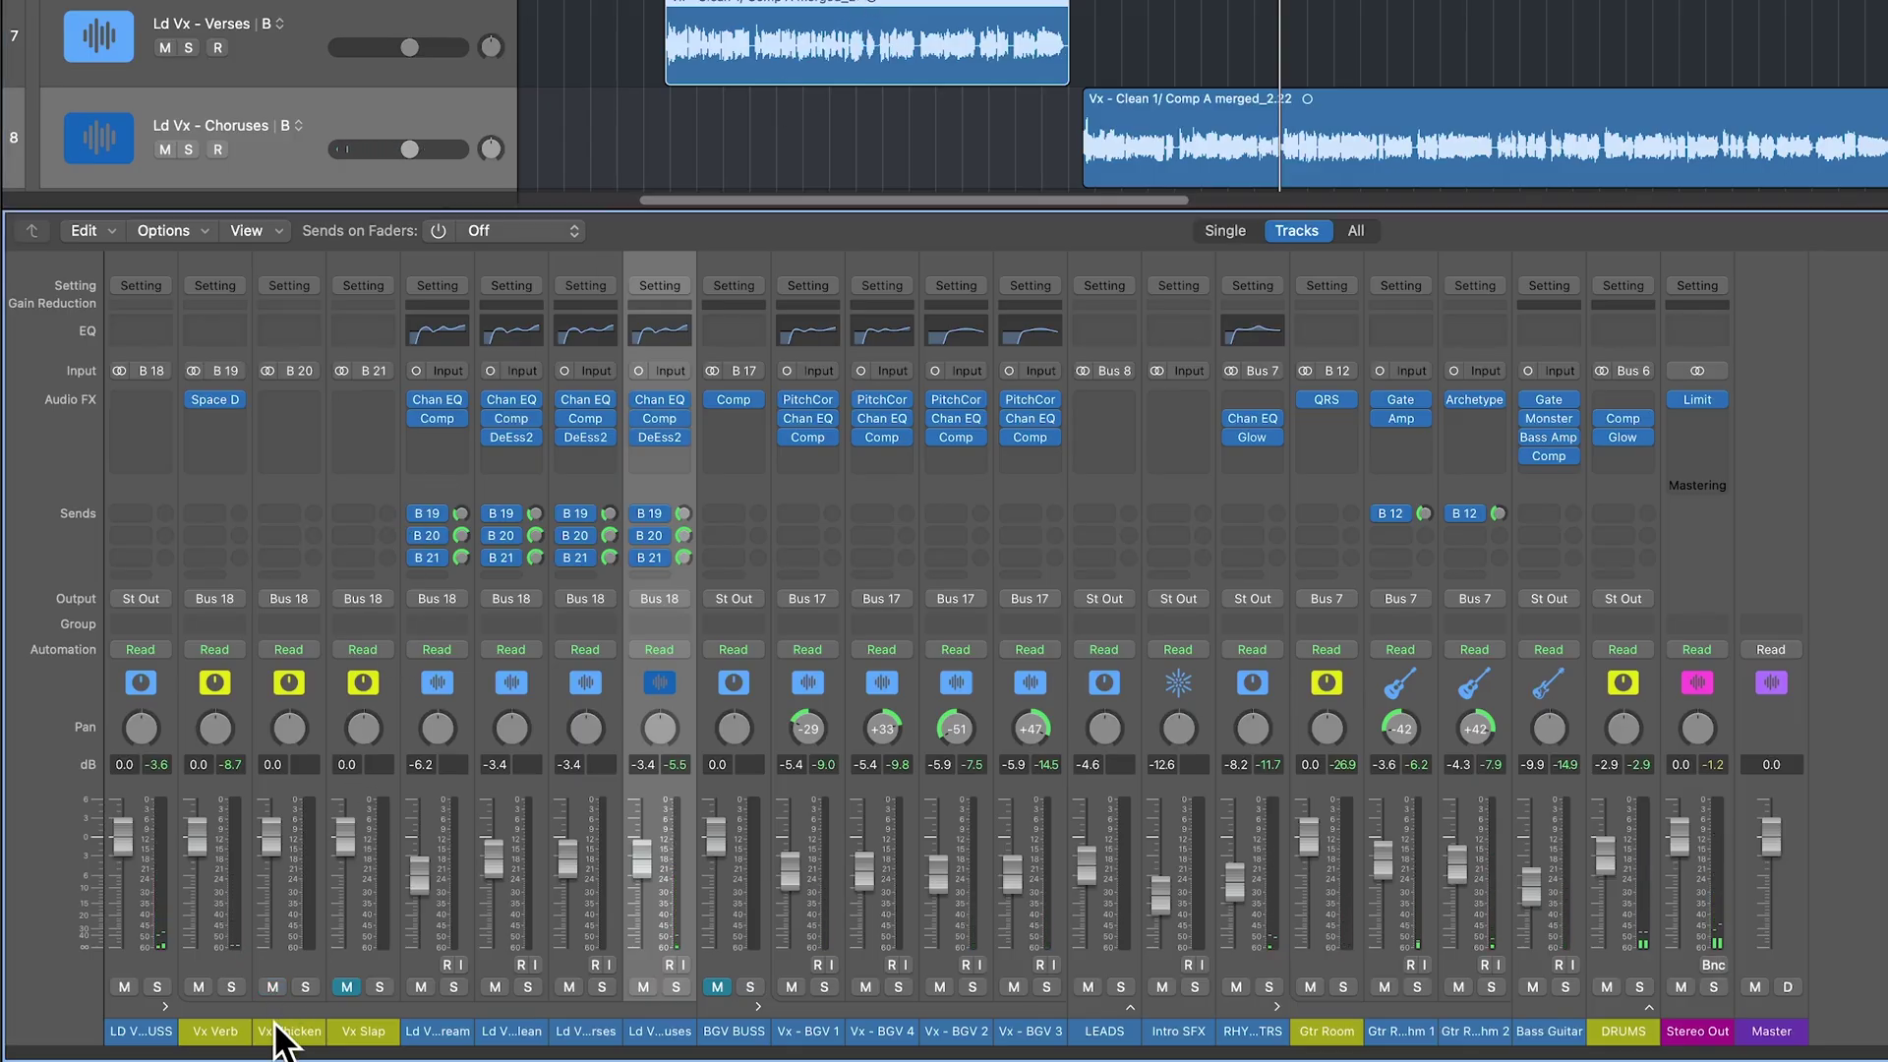
Insert a stereo Ensemble on the Vx Thicken aux
click(276, 1030)
click(289, 411)
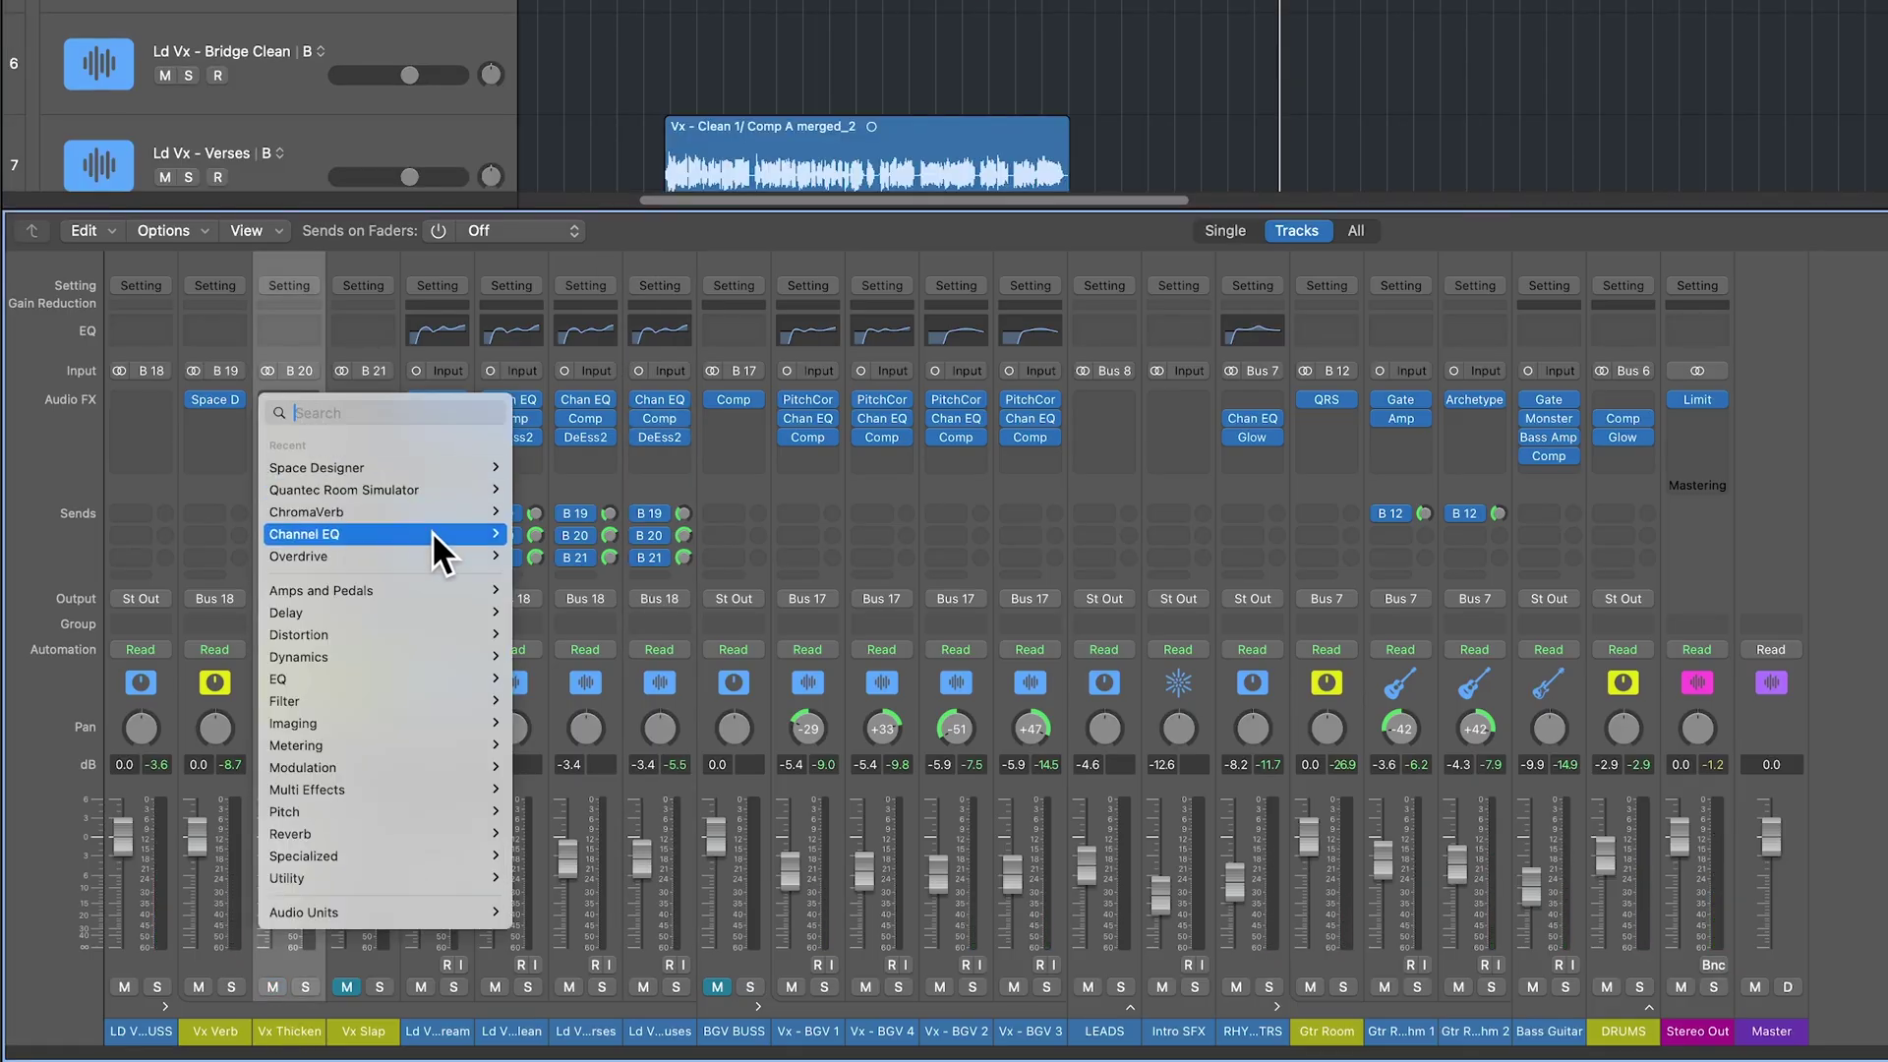
mouse_move(403, 767)
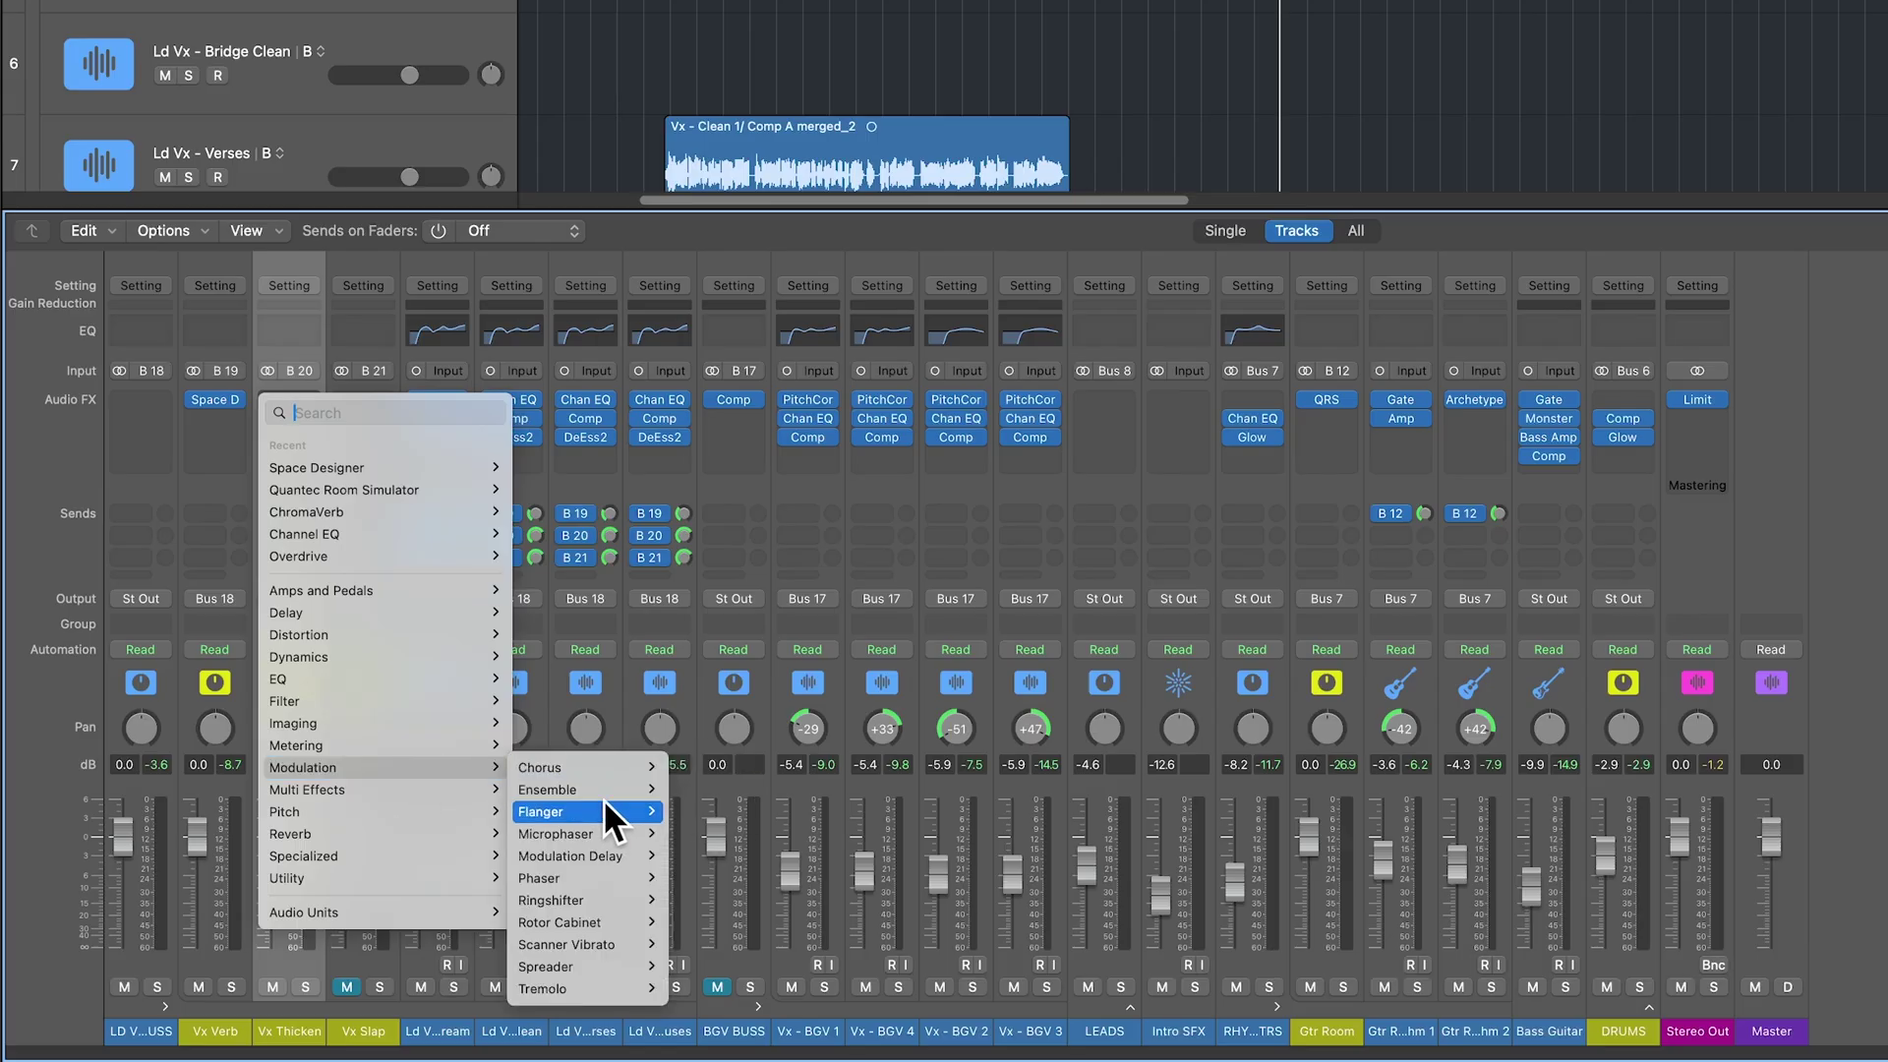
mouse_move(611, 853)
mouse_move(598, 793)
click(686, 785)
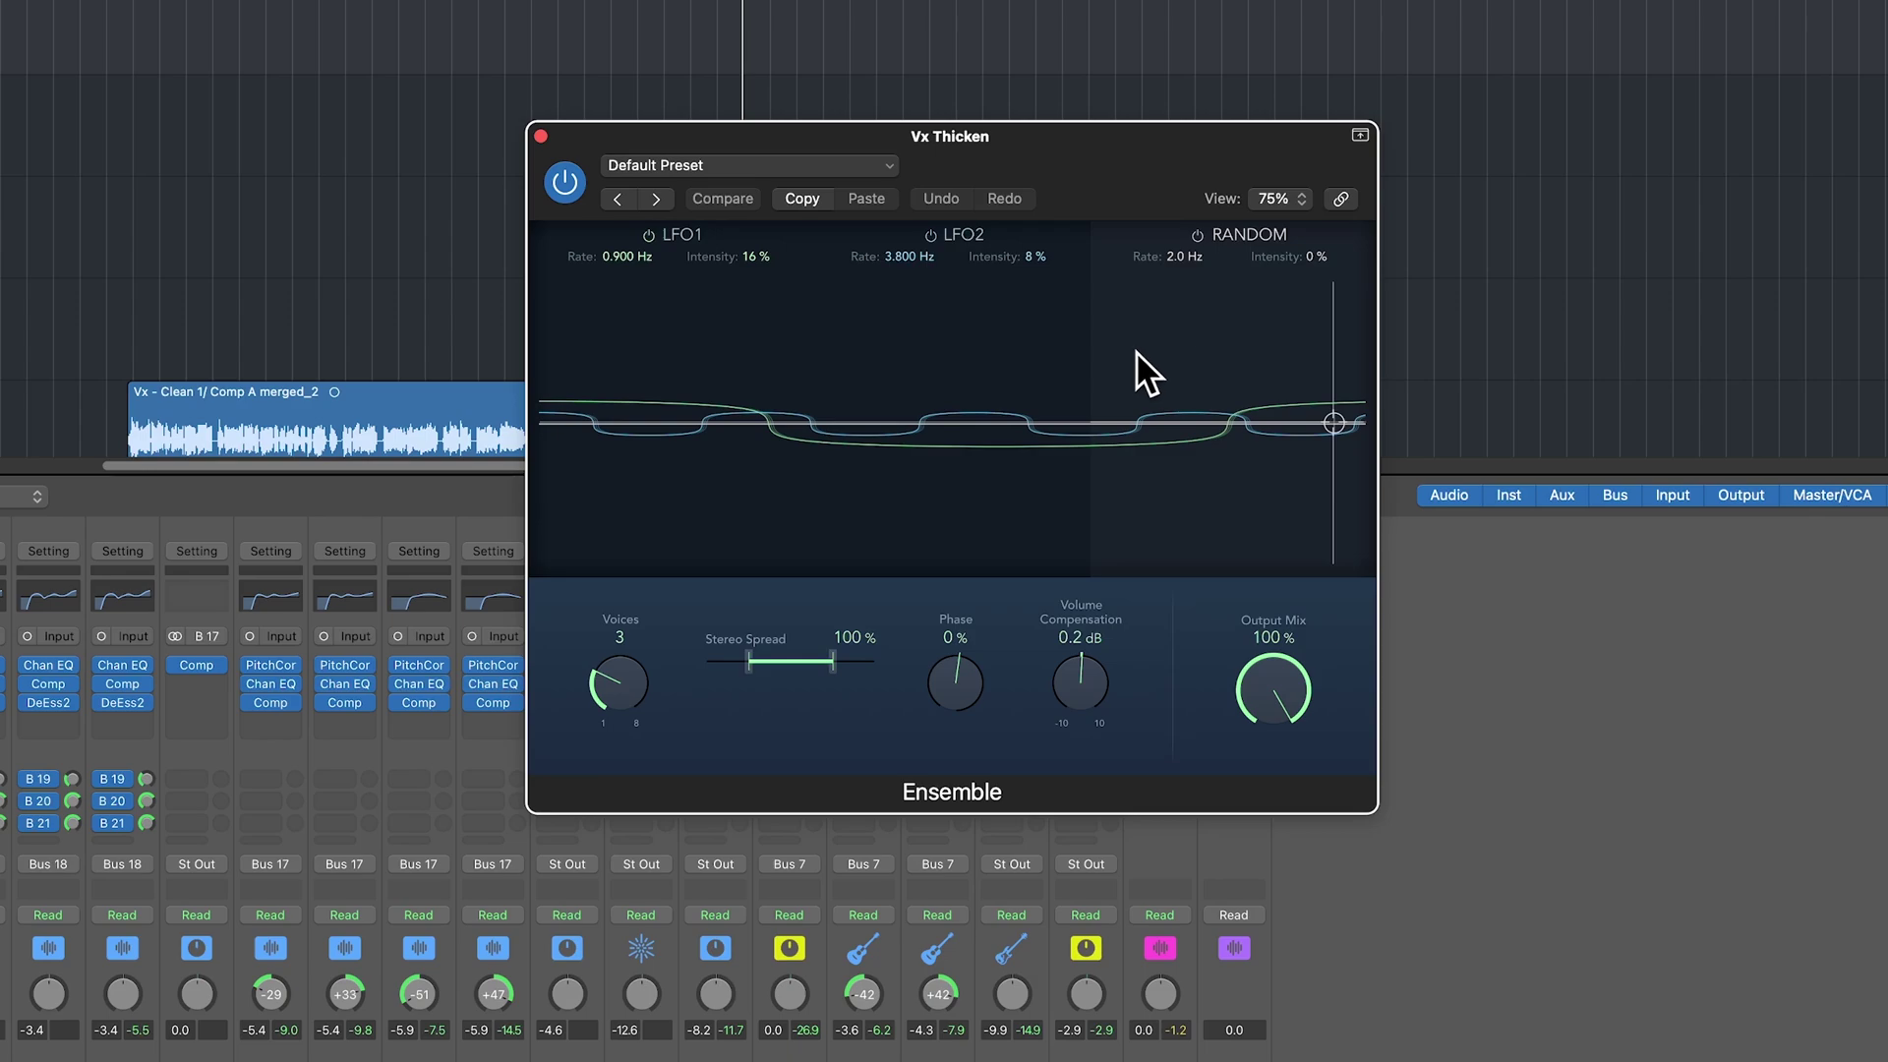
Load the Ensemble's Rich Modulation preset with 6 voices and 120% stereo spread
drag(629, 678, 725, 592)
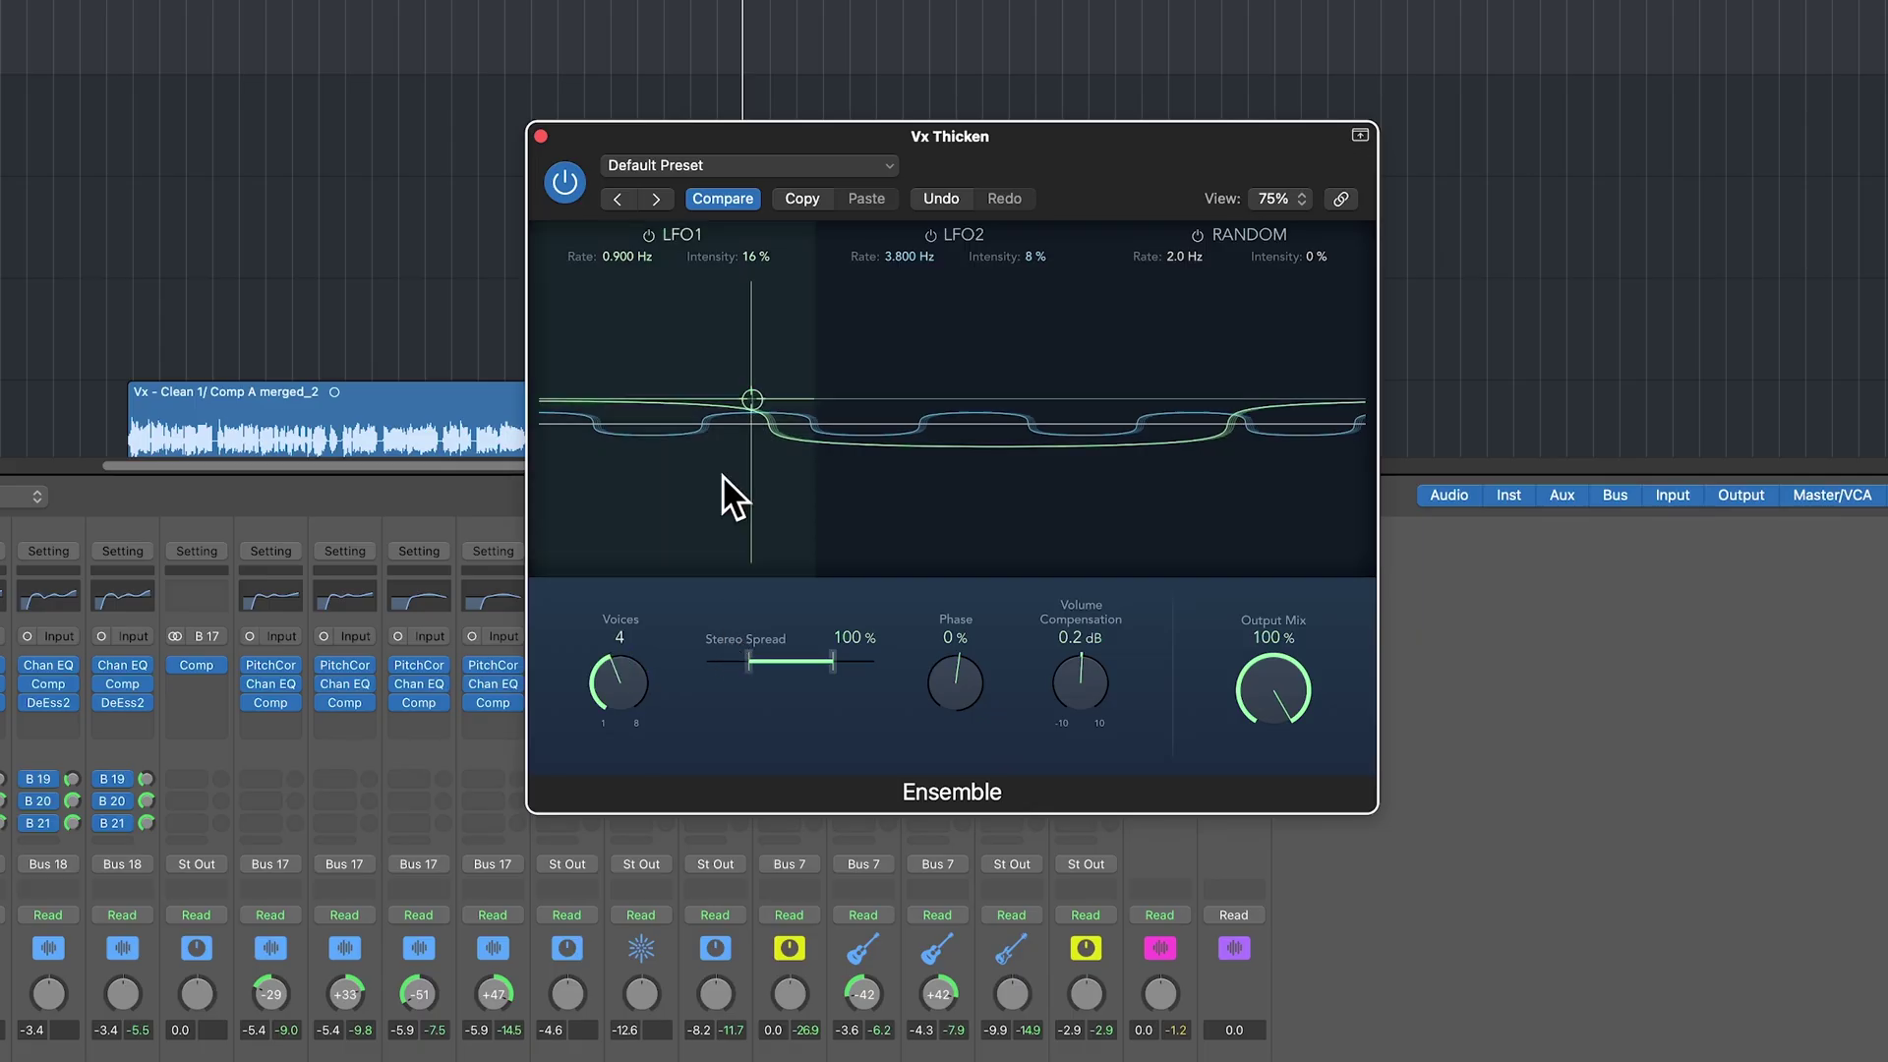
click(757, 164)
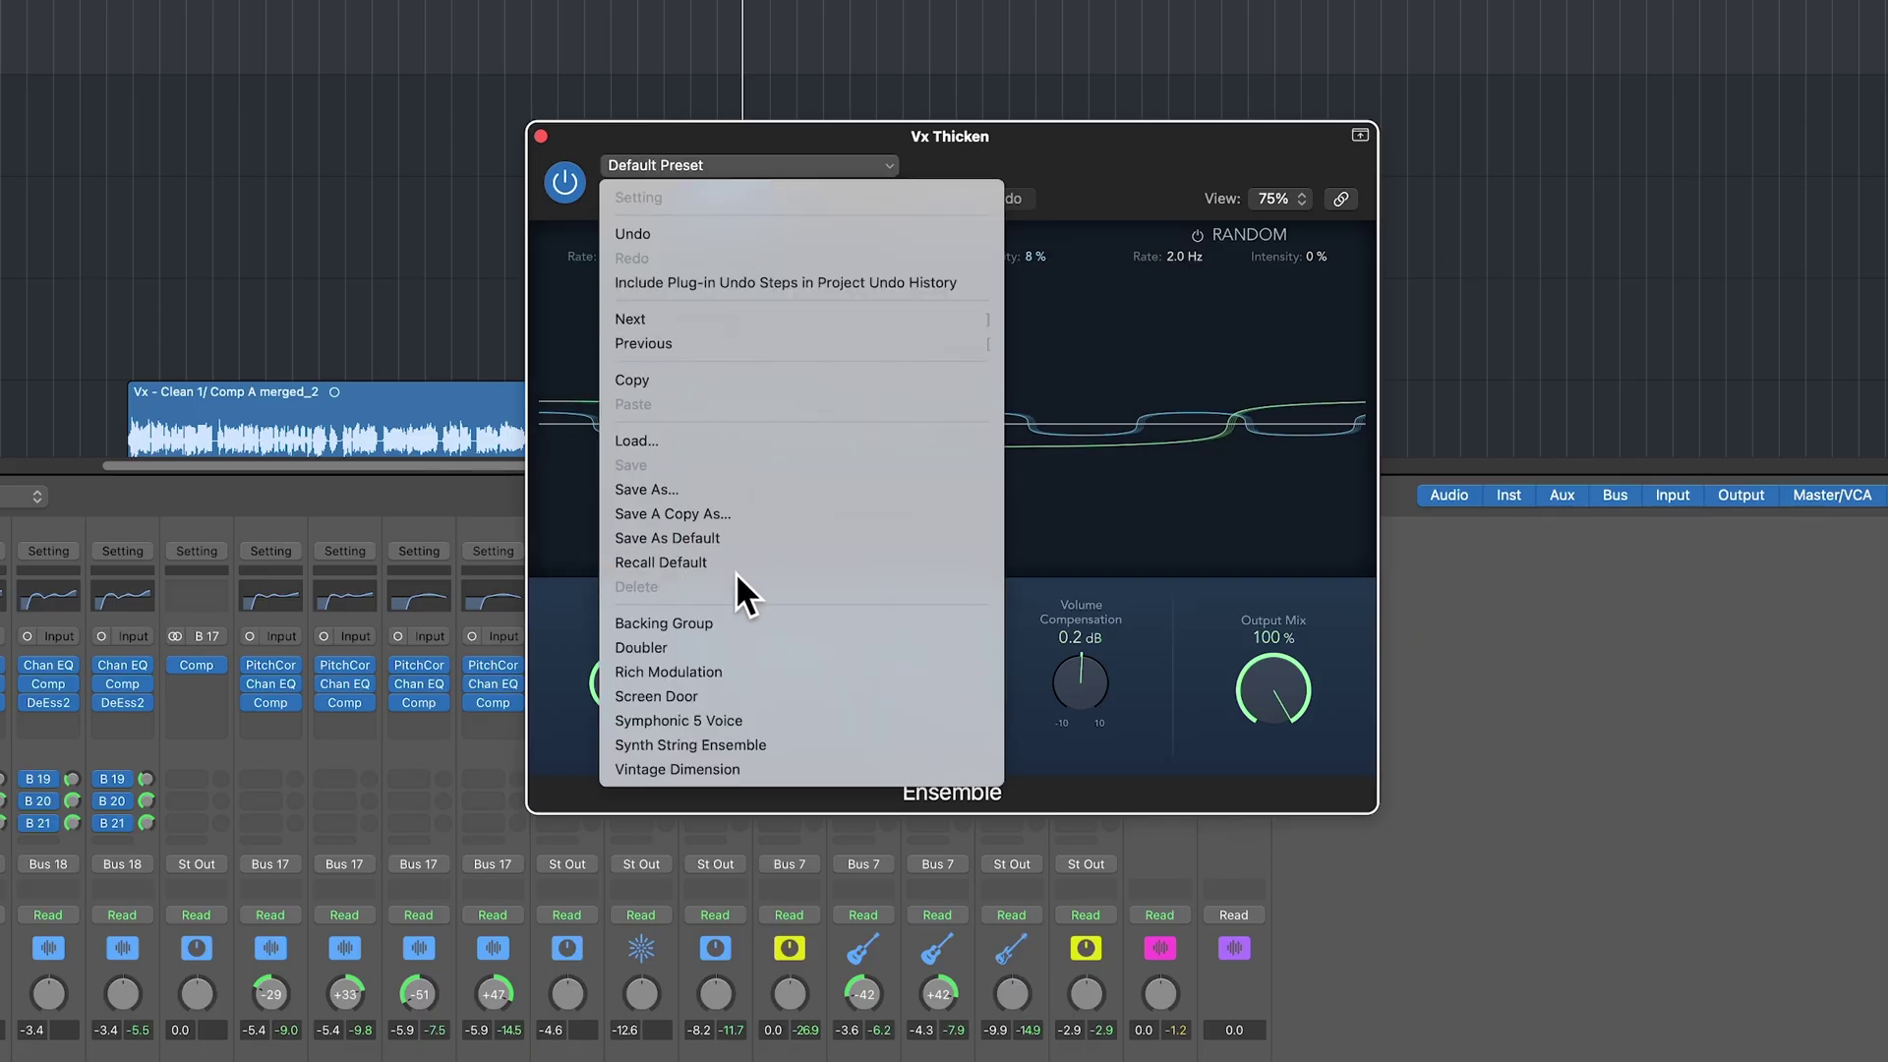
click(746, 672)
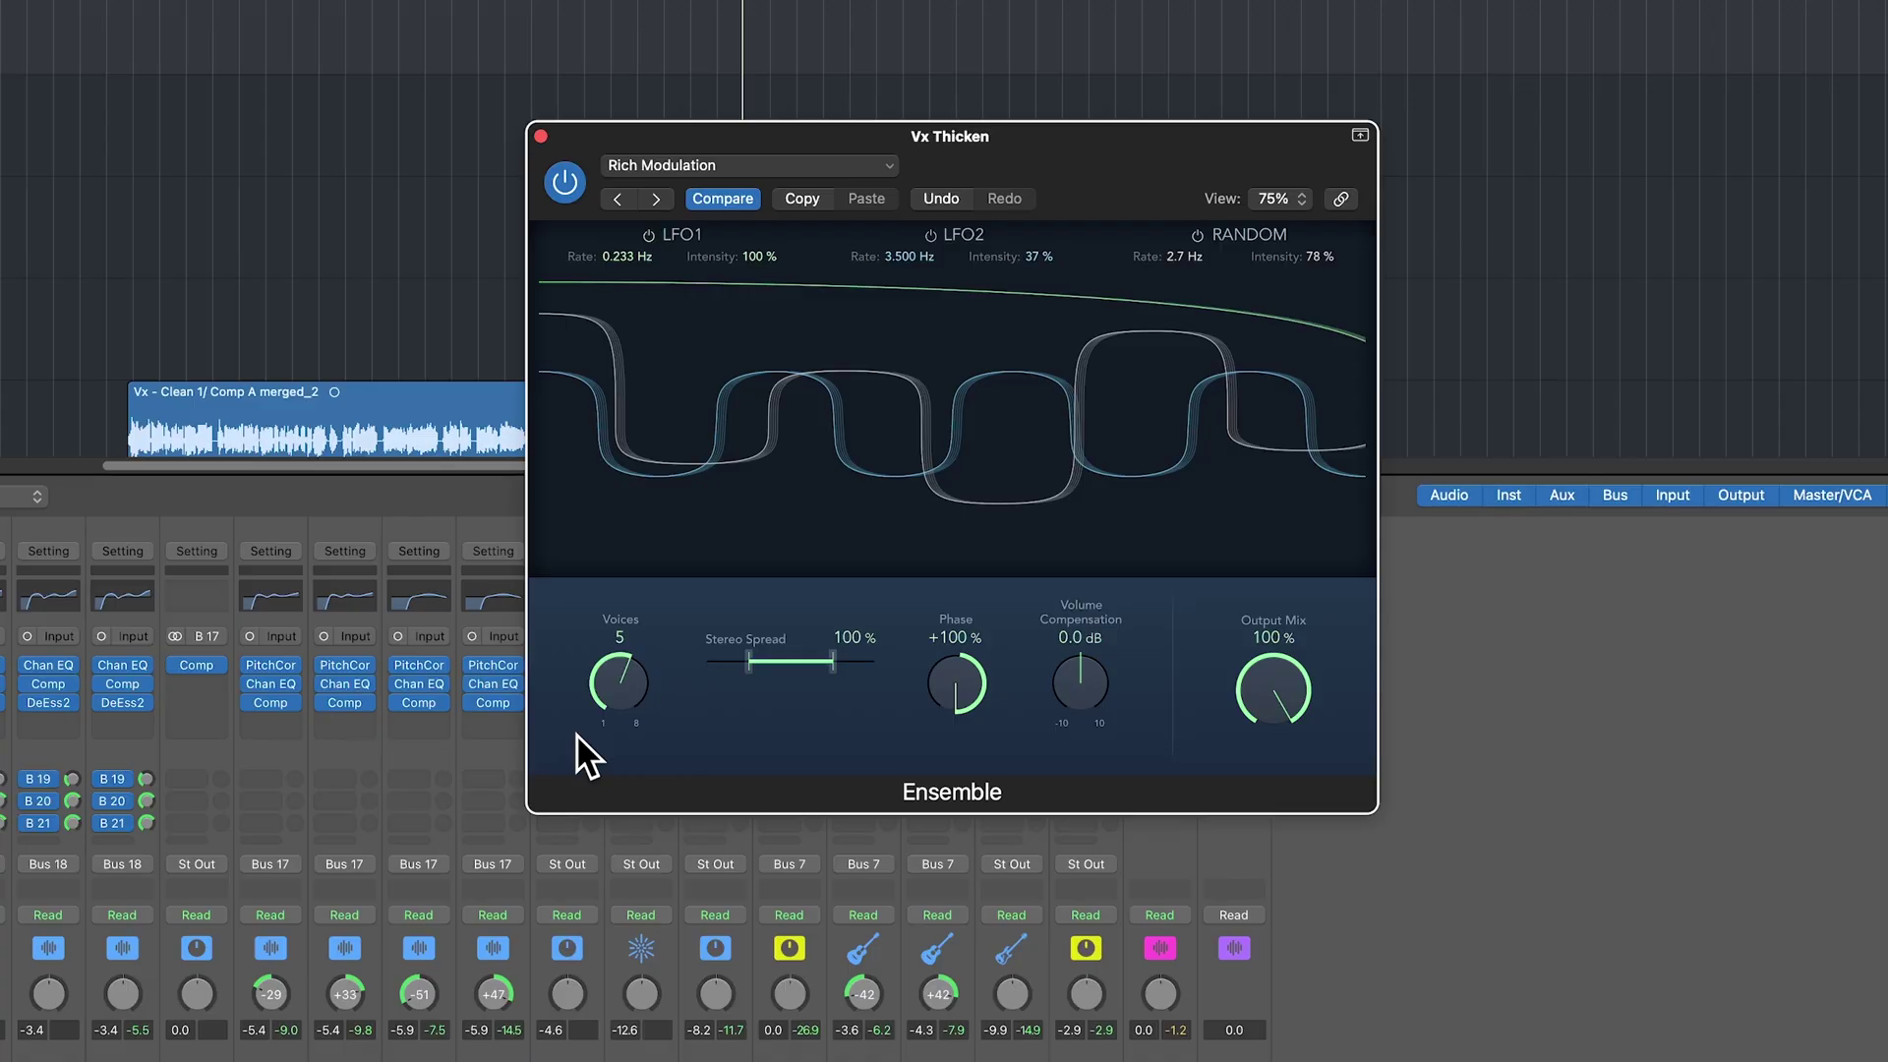
drag(616, 689, 623, 615)
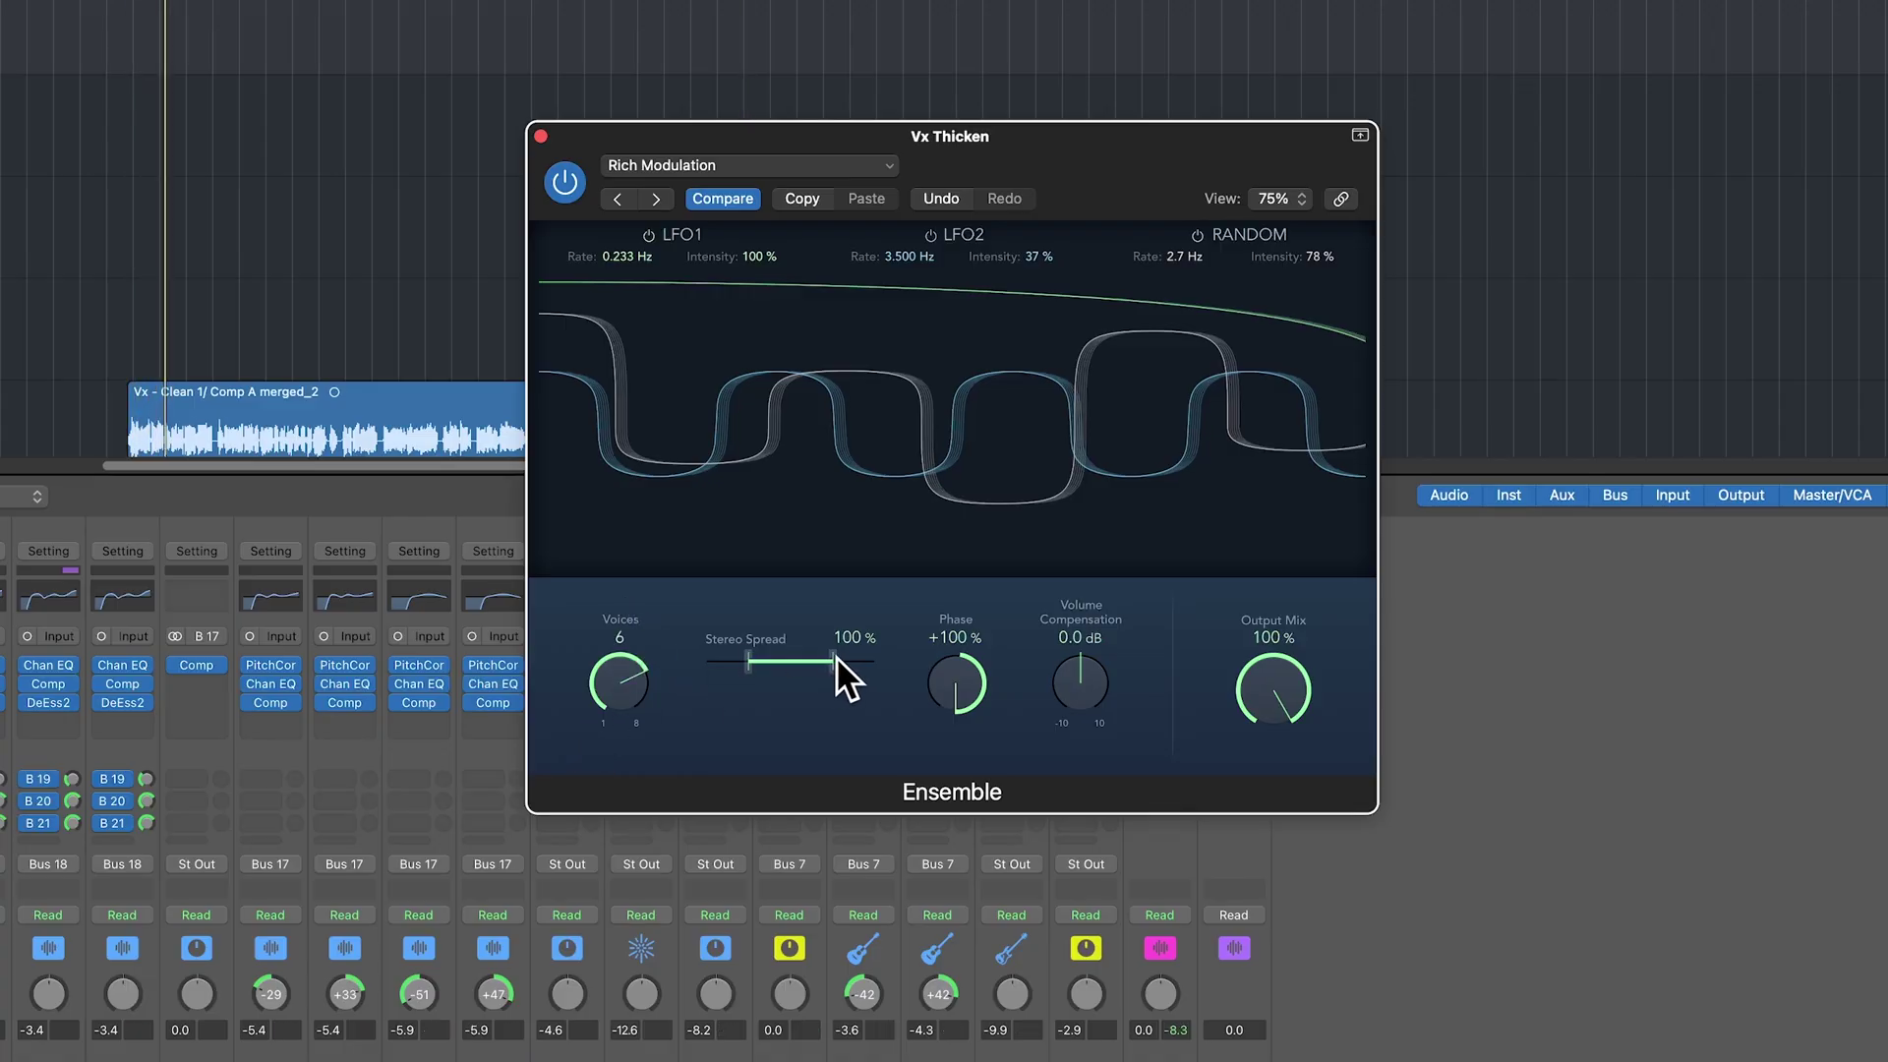
drag(836, 657, 841, 658)
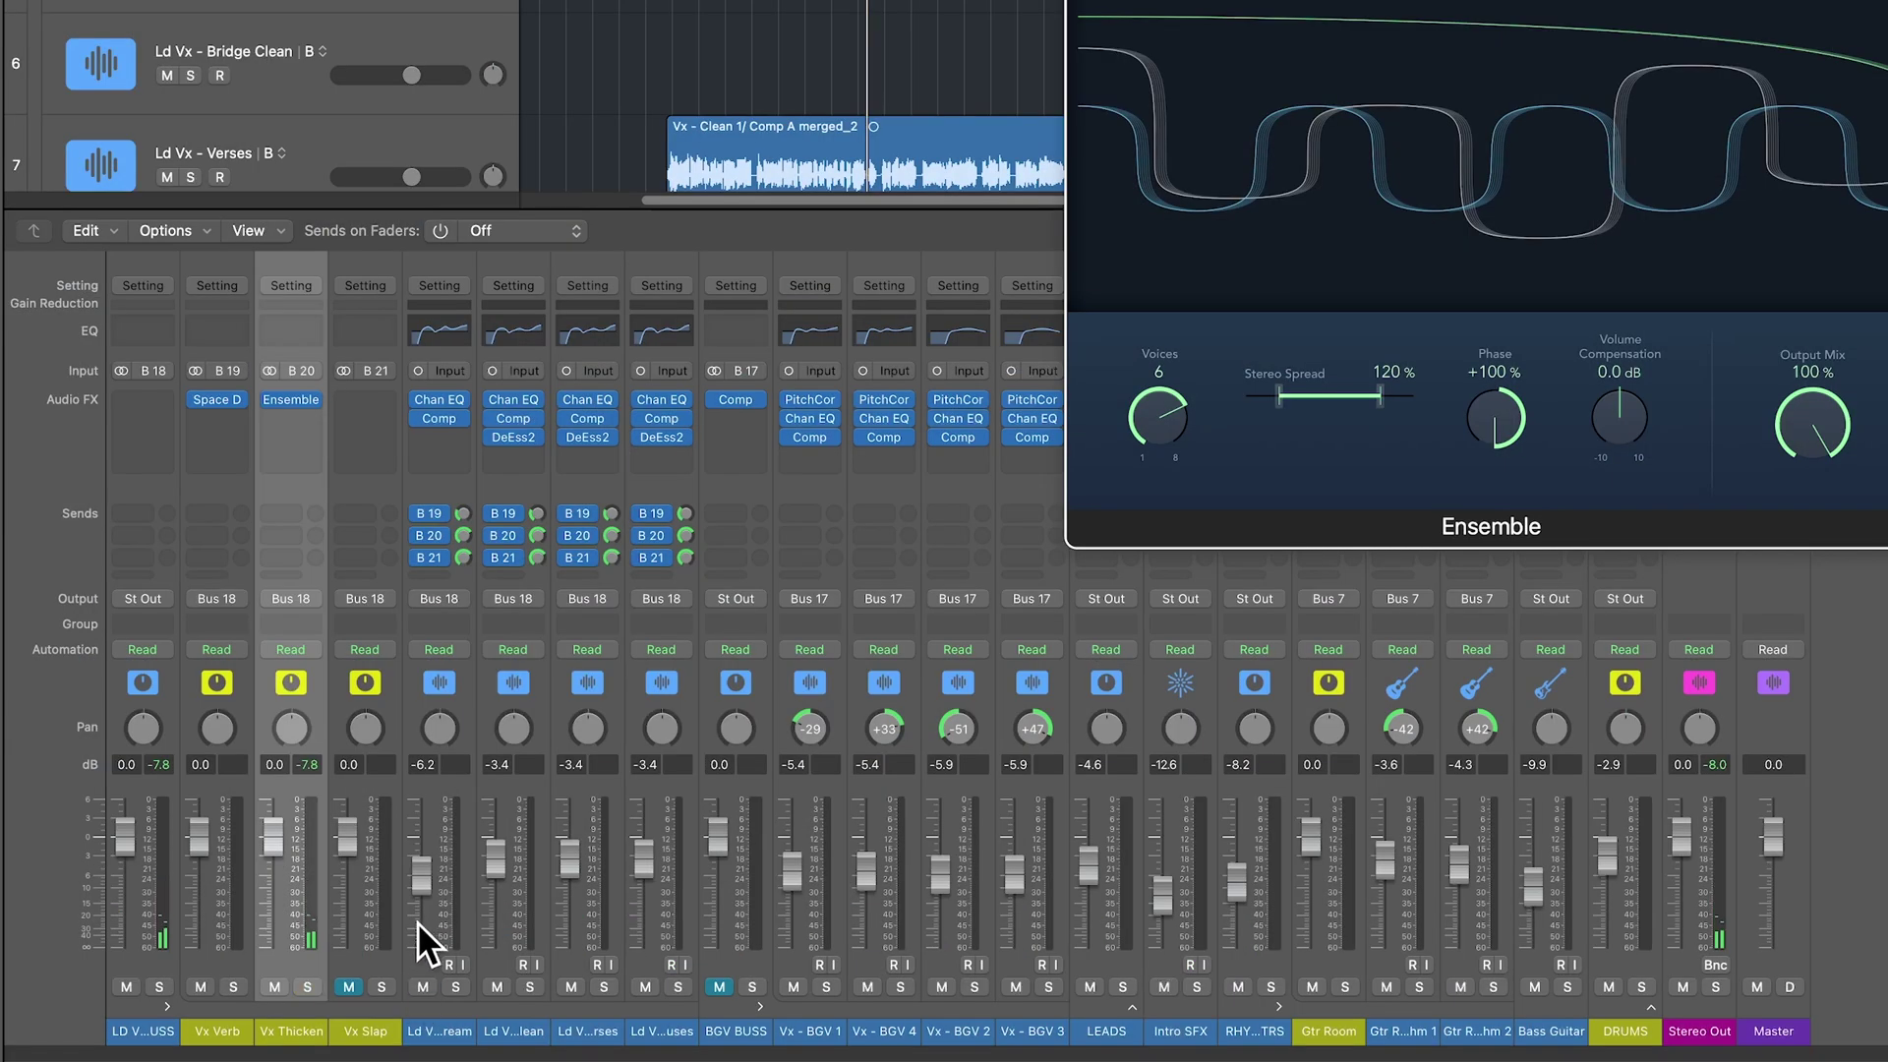
Set the four lead vocals' B 21 send level together and close the Ensemble window
click(456, 1031)
shift+click(642, 1031)
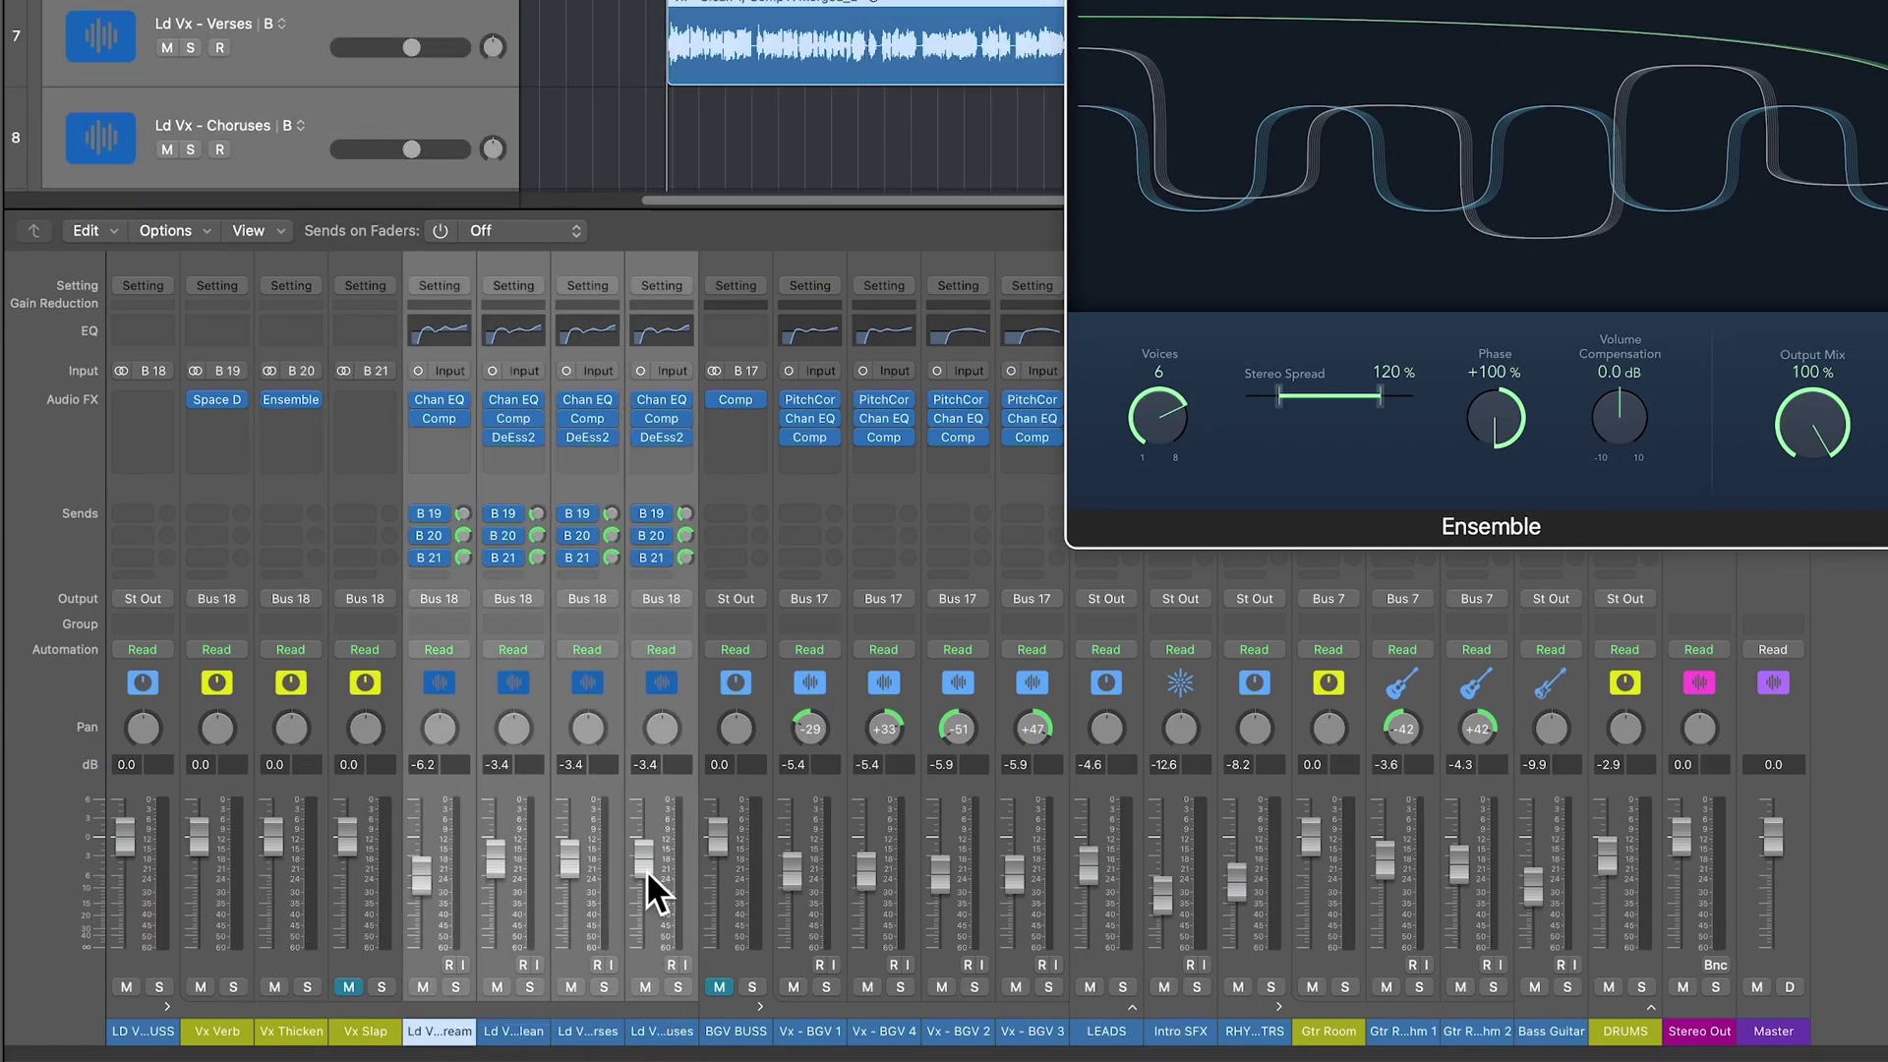
drag(610, 557, 605, 604)
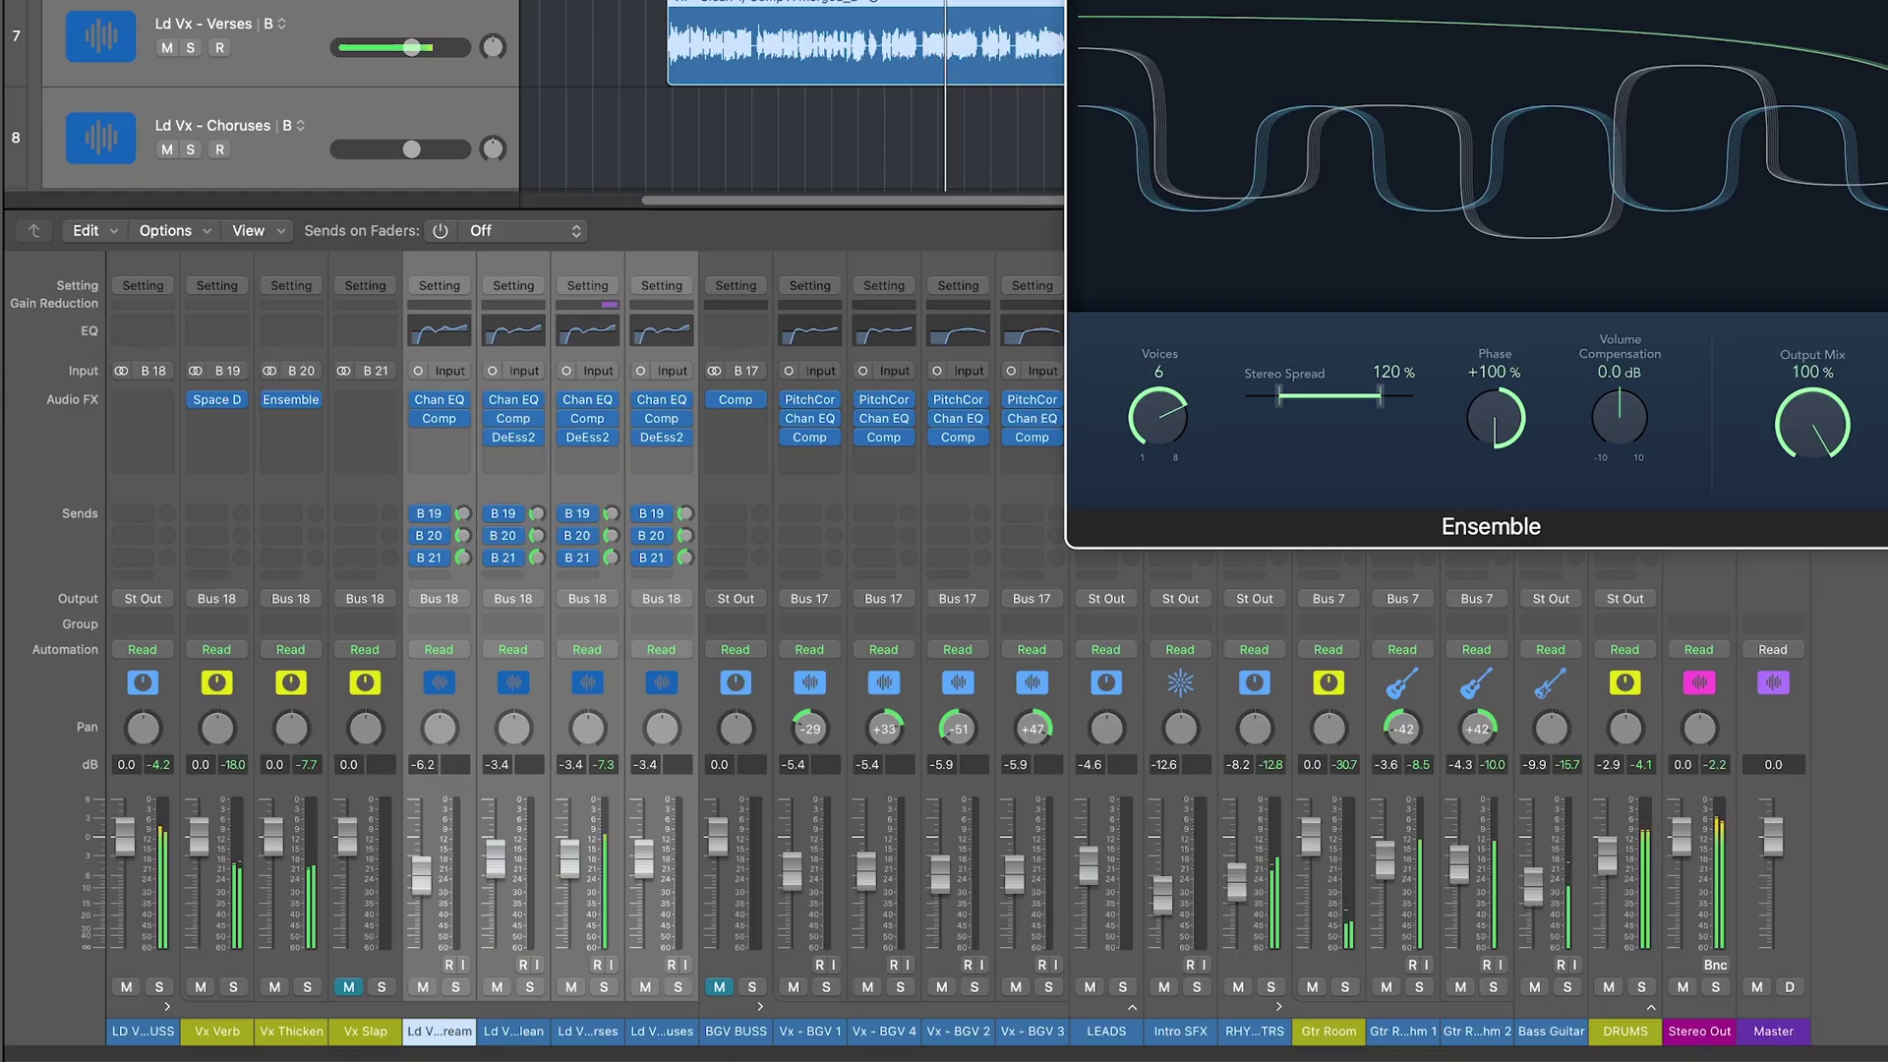
key(v)
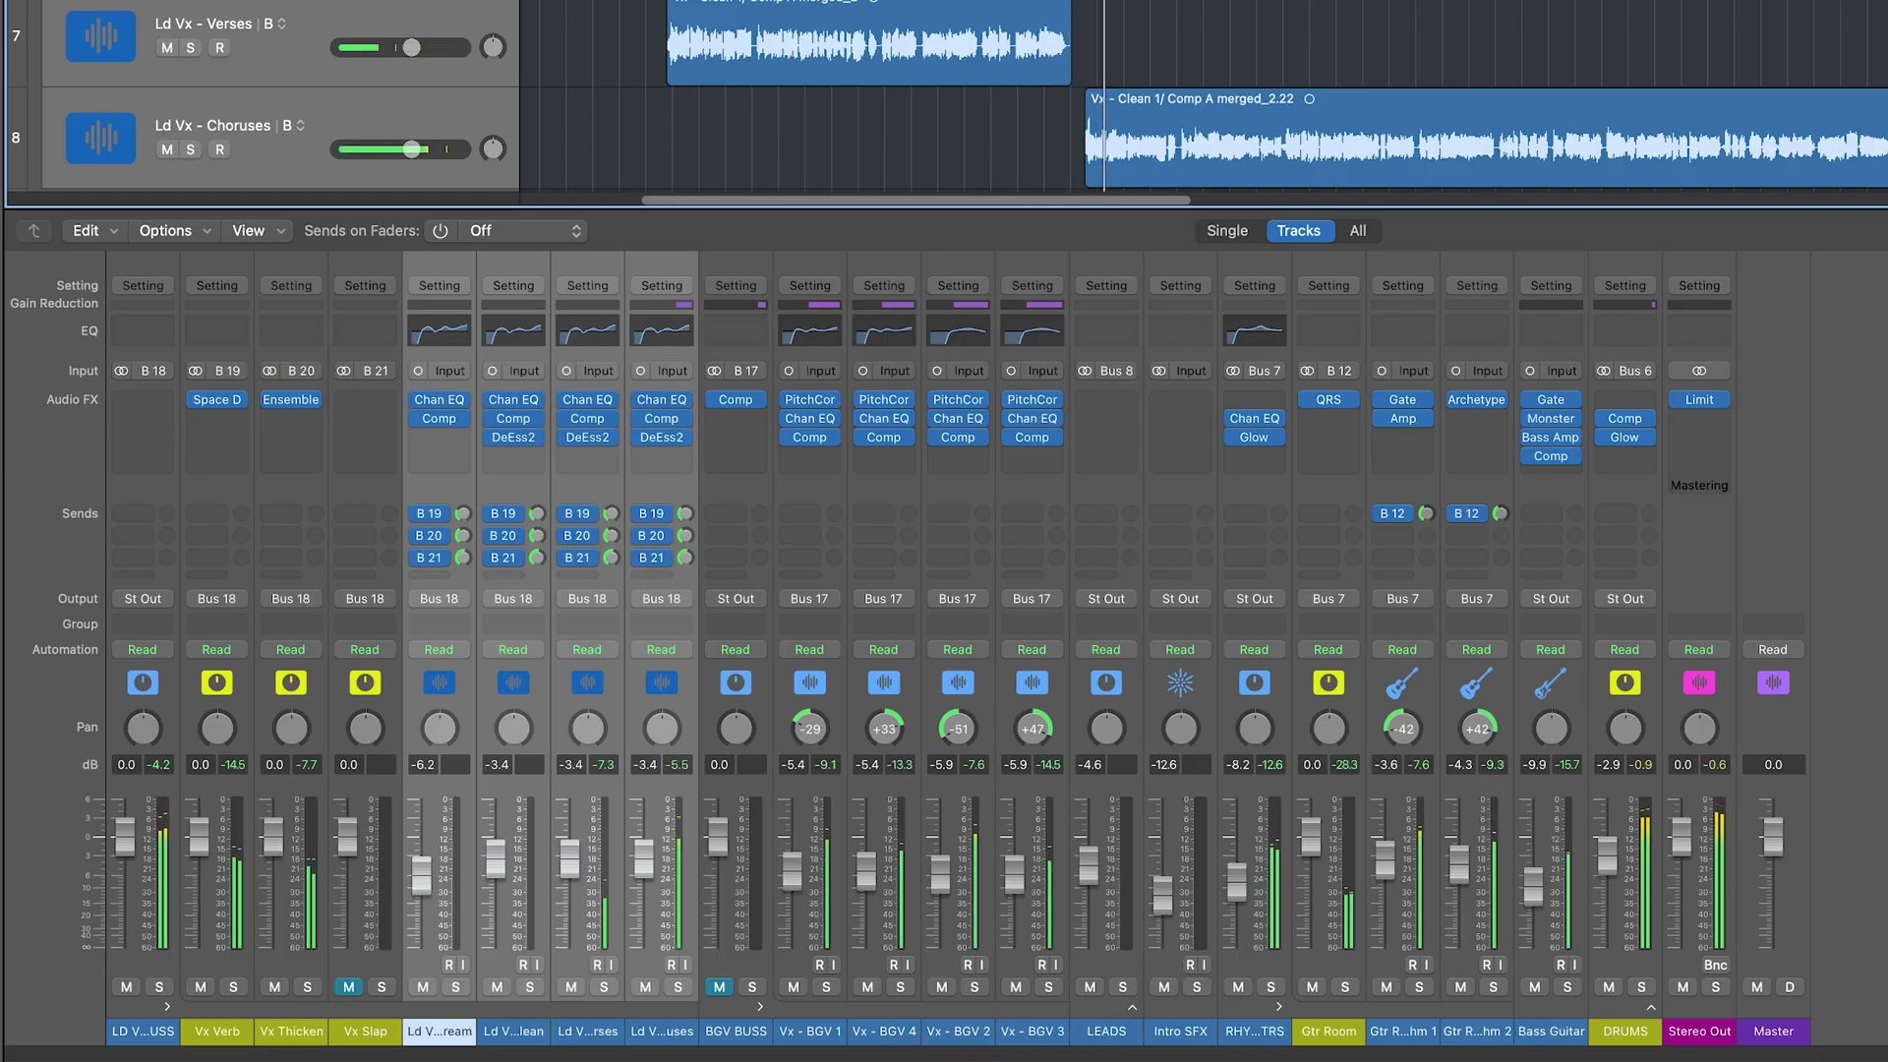
Set the Choruses B 20 send to -4.6 and the other three vocals' B 20 sends to -14.1
click(696, 934)
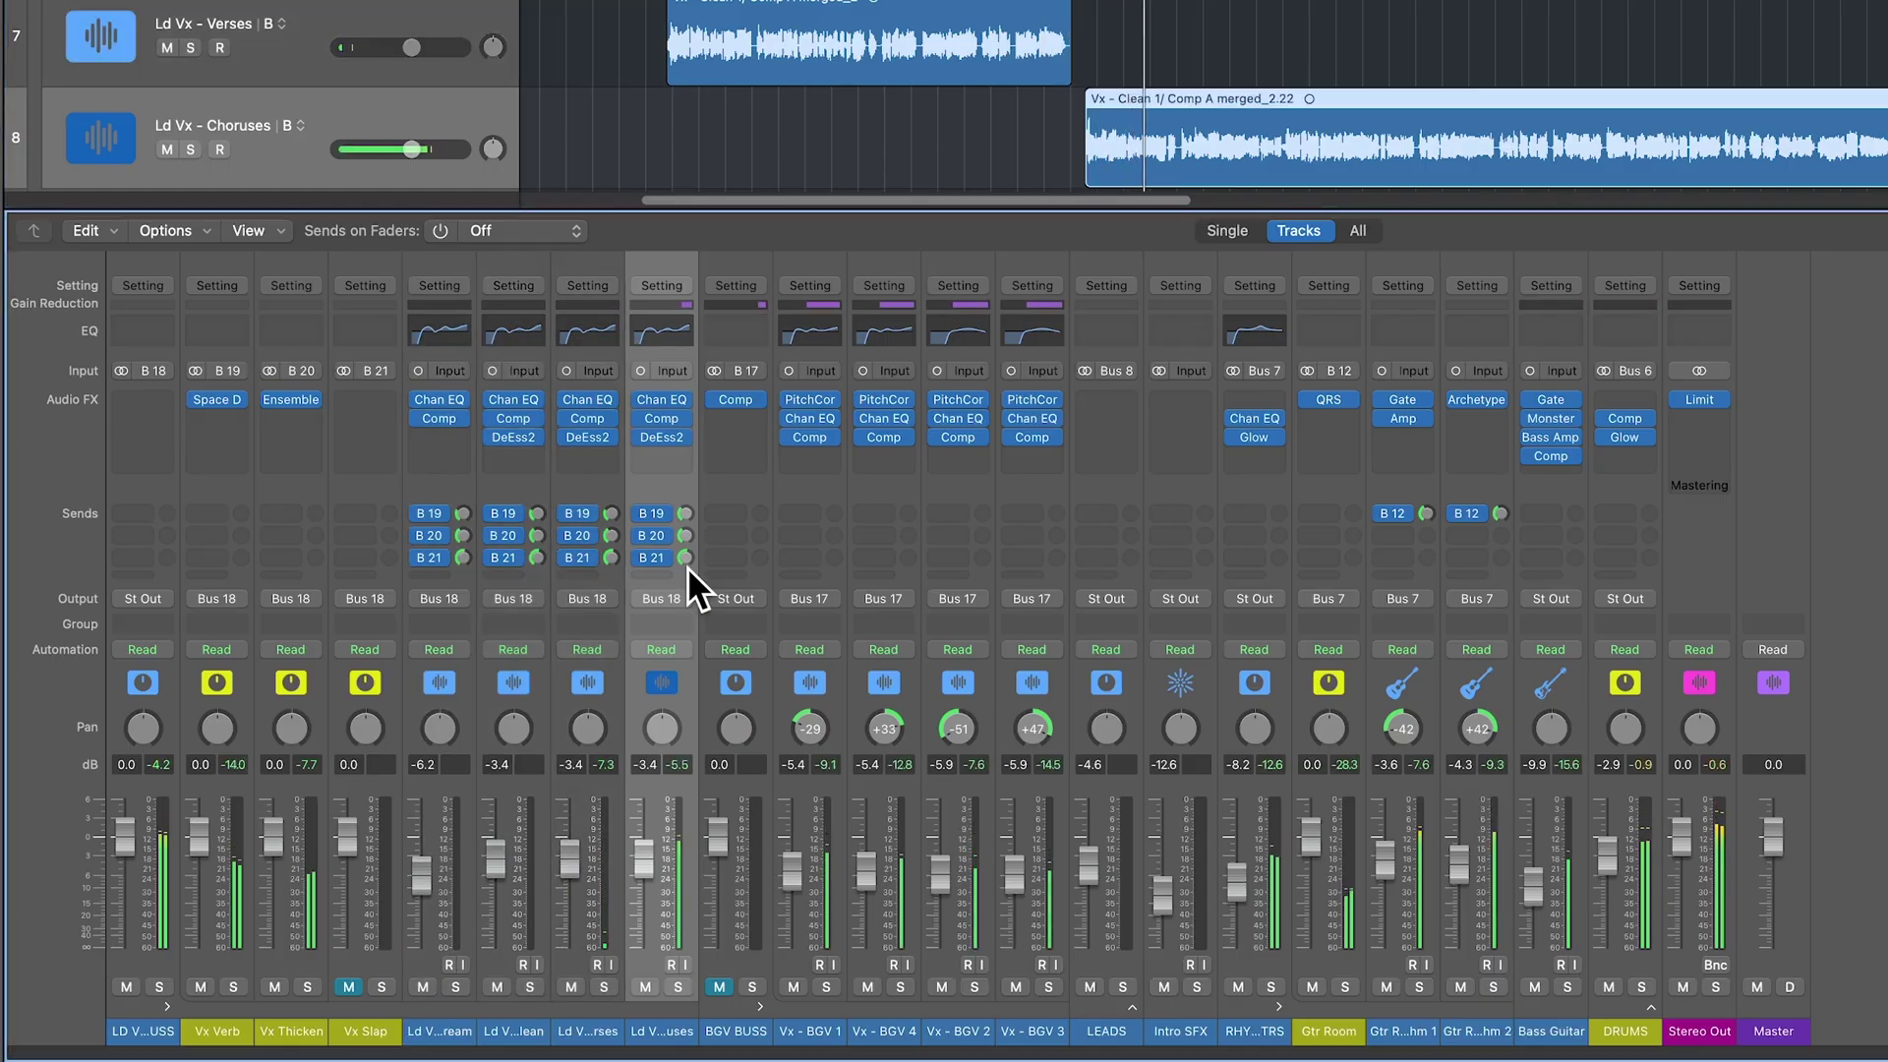
drag(688, 531, 721, 509)
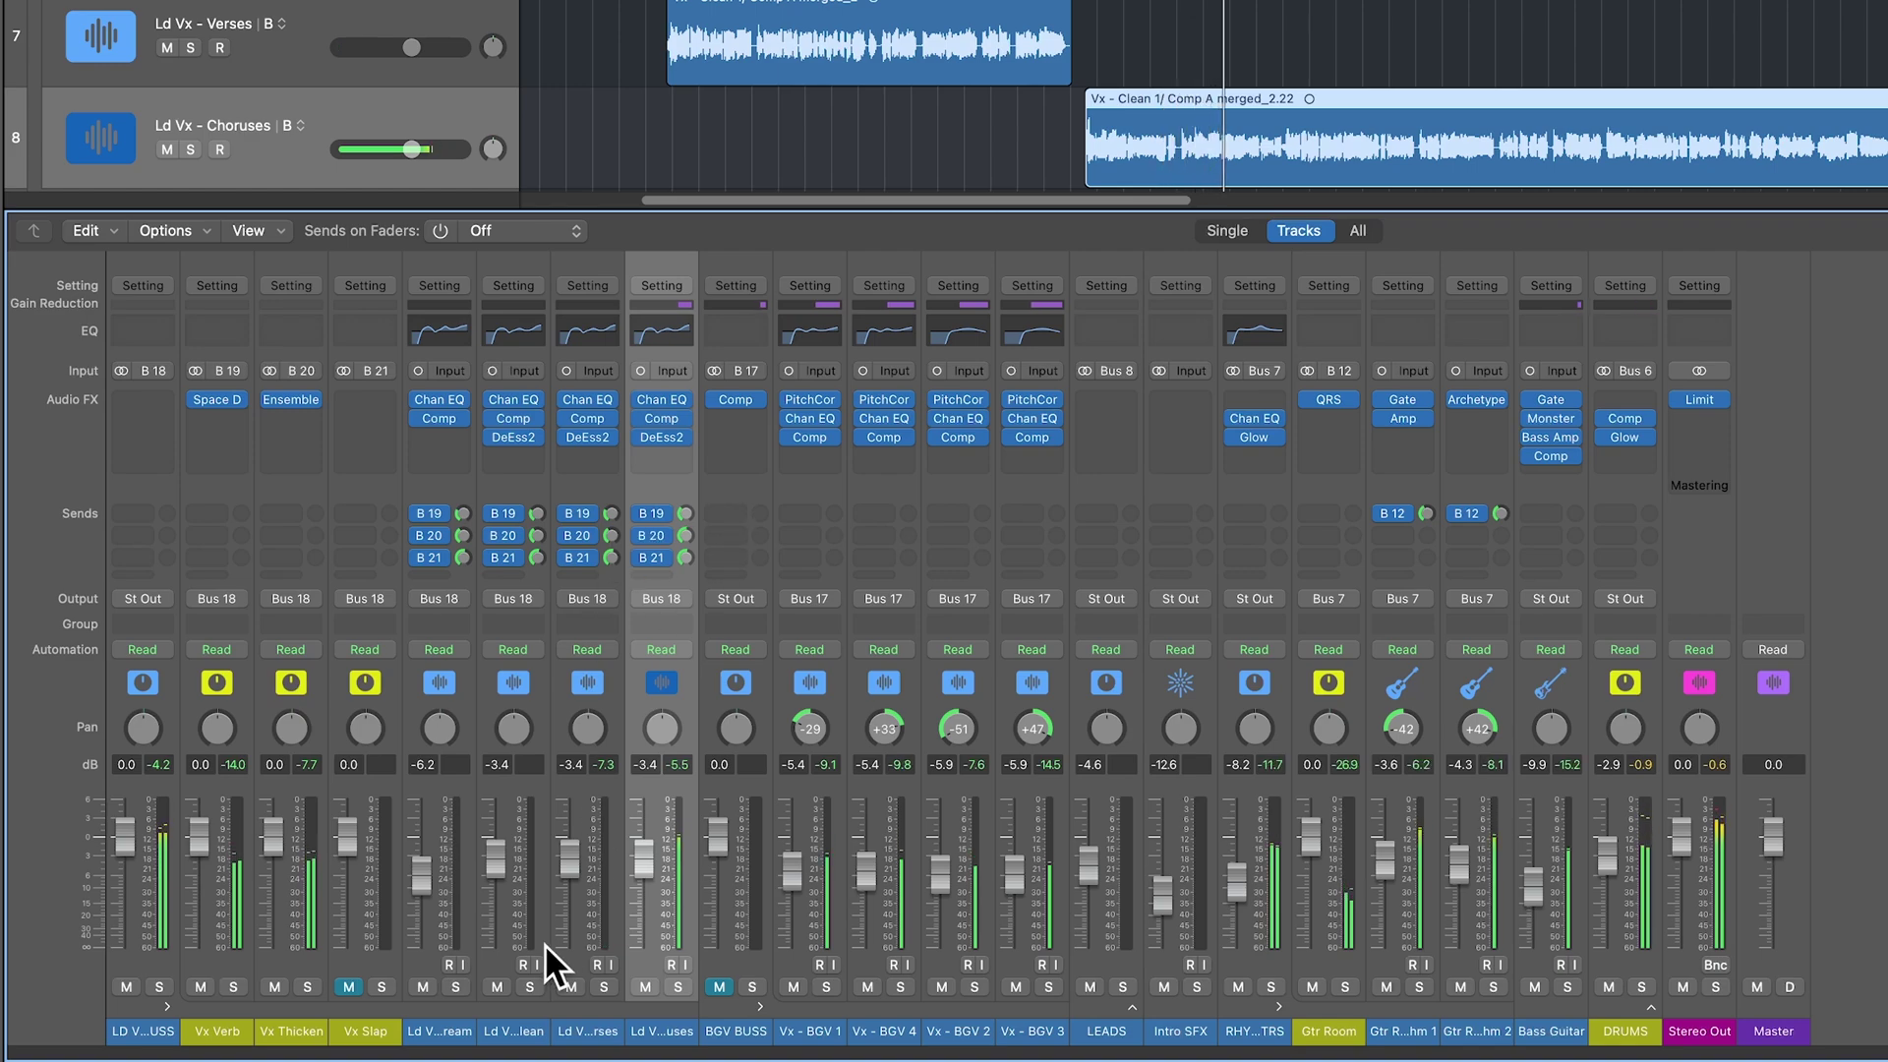
drag(560, 1022, 457, 1043)
drag(607, 535, 683, 549)
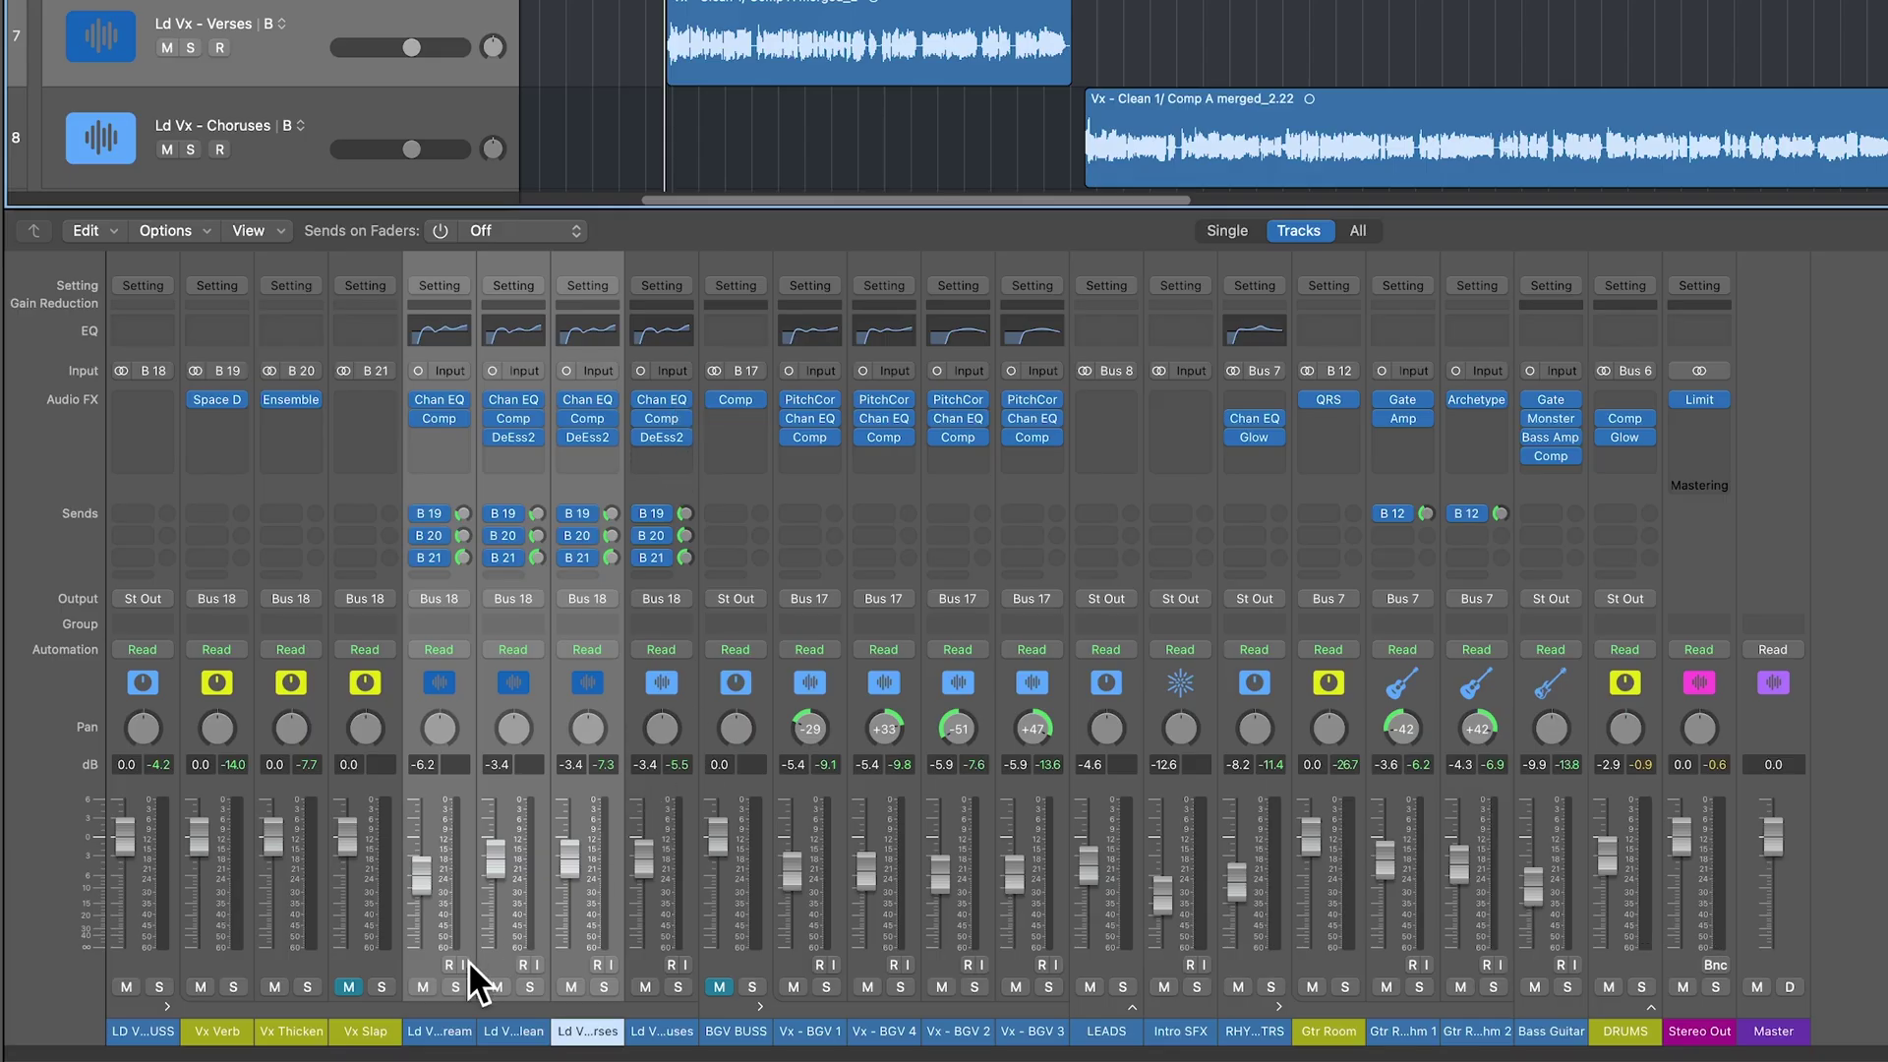
Unmute Vx Slap and insert a Tape Delay with the 1\16 Note Slap preset
click(373, 1012)
click(356, 988)
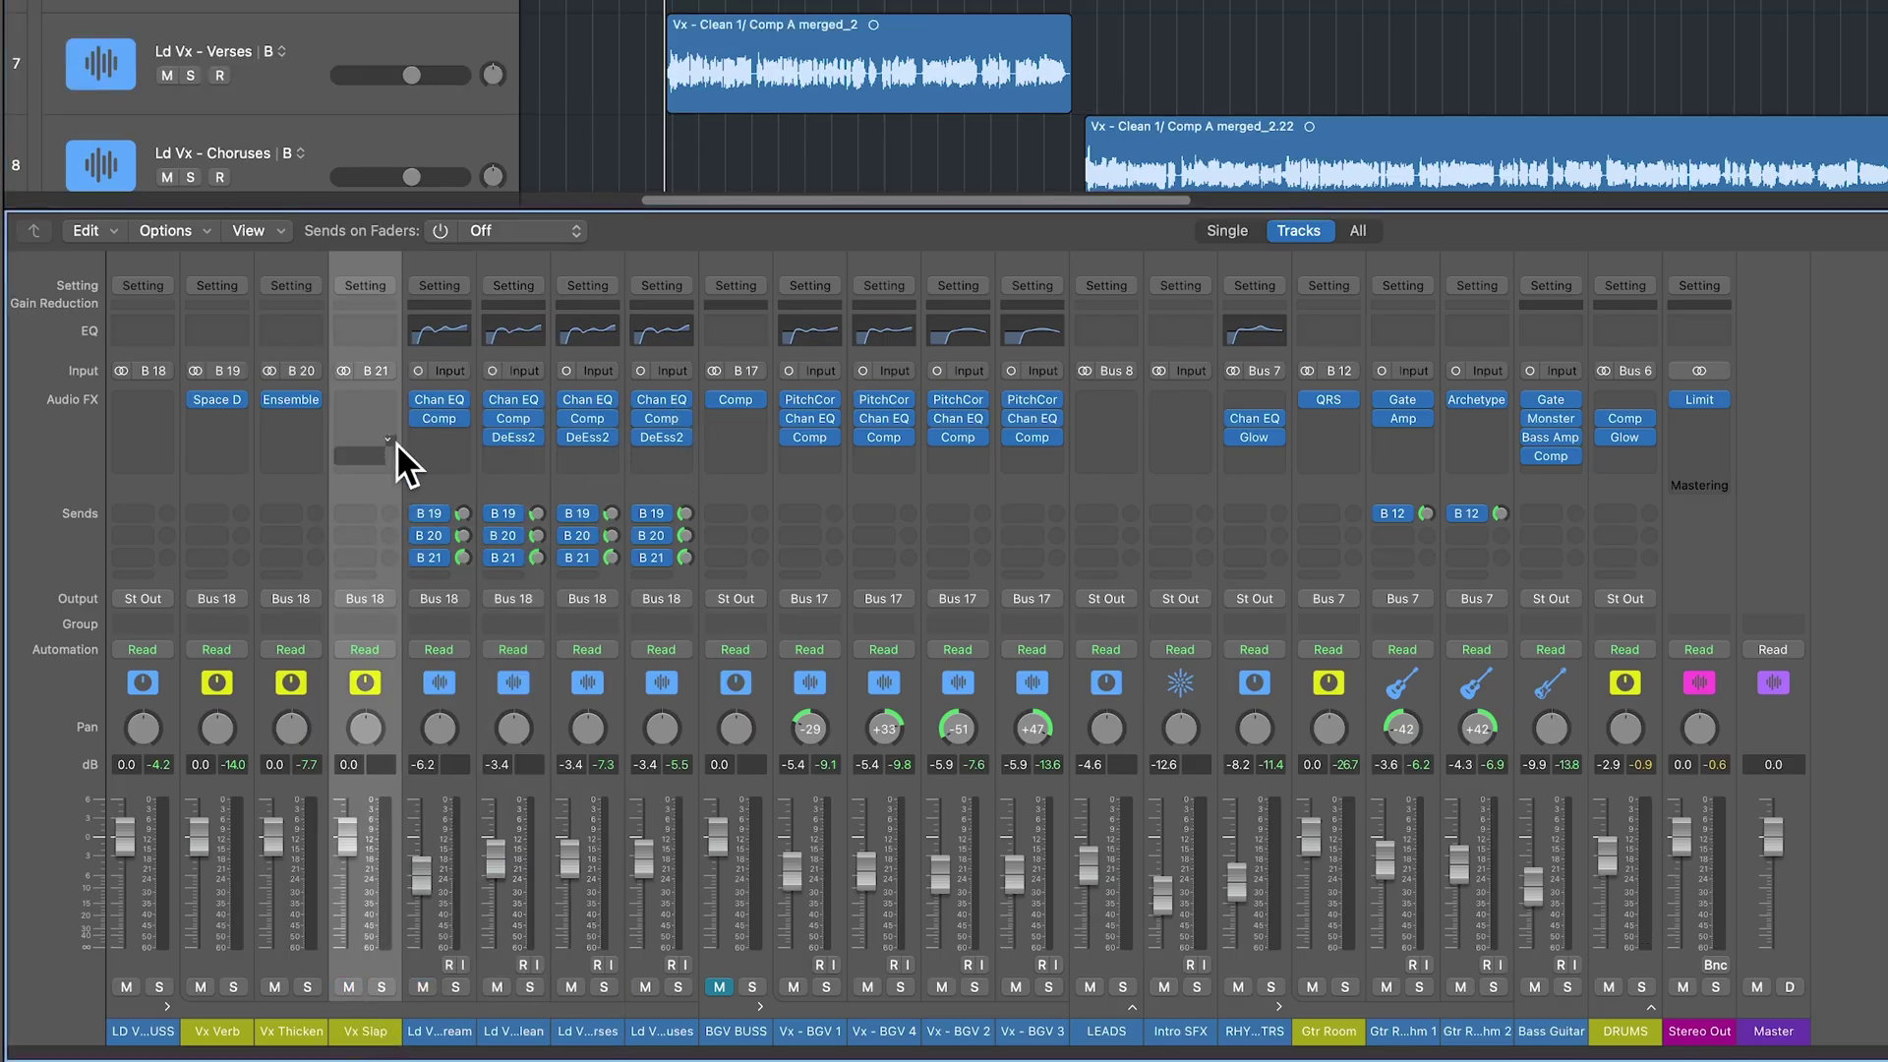
click(388, 399)
mouse_move(463, 612)
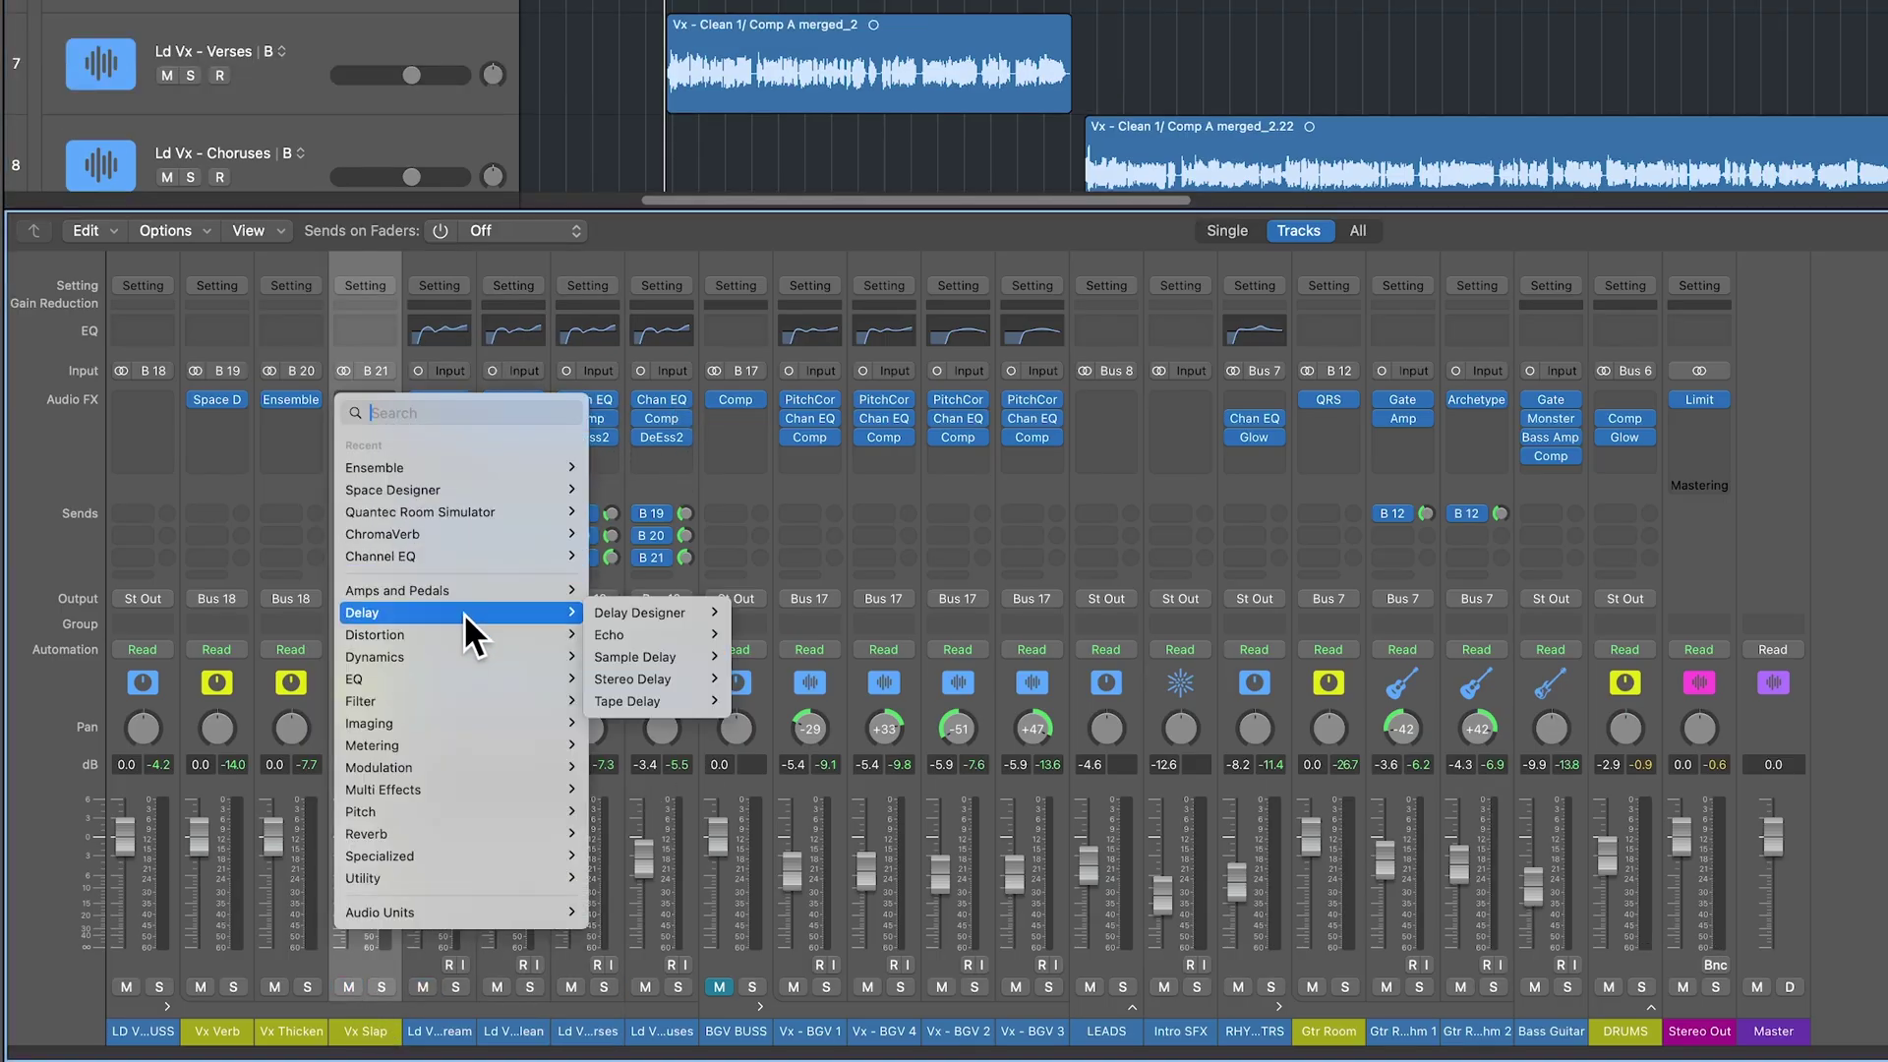
mouse_move(700, 702)
click(759, 702)
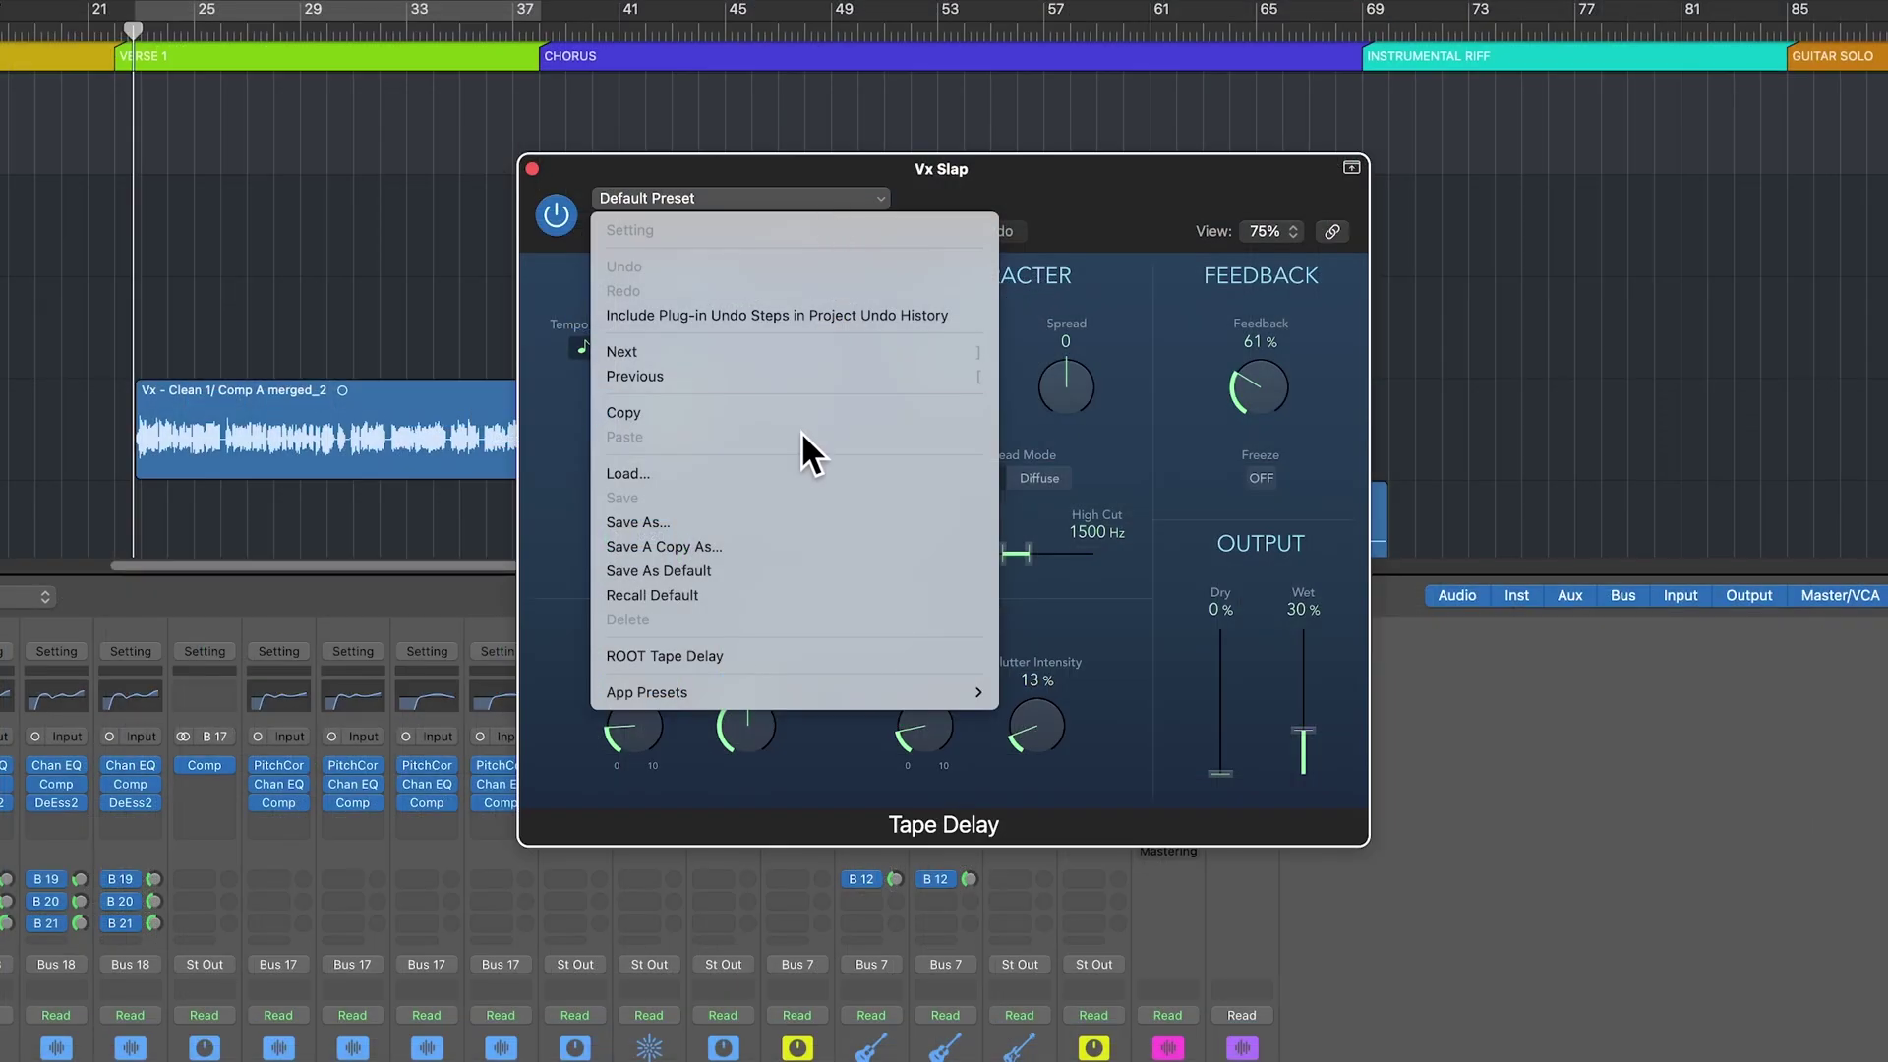
mouse_move(765, 694)
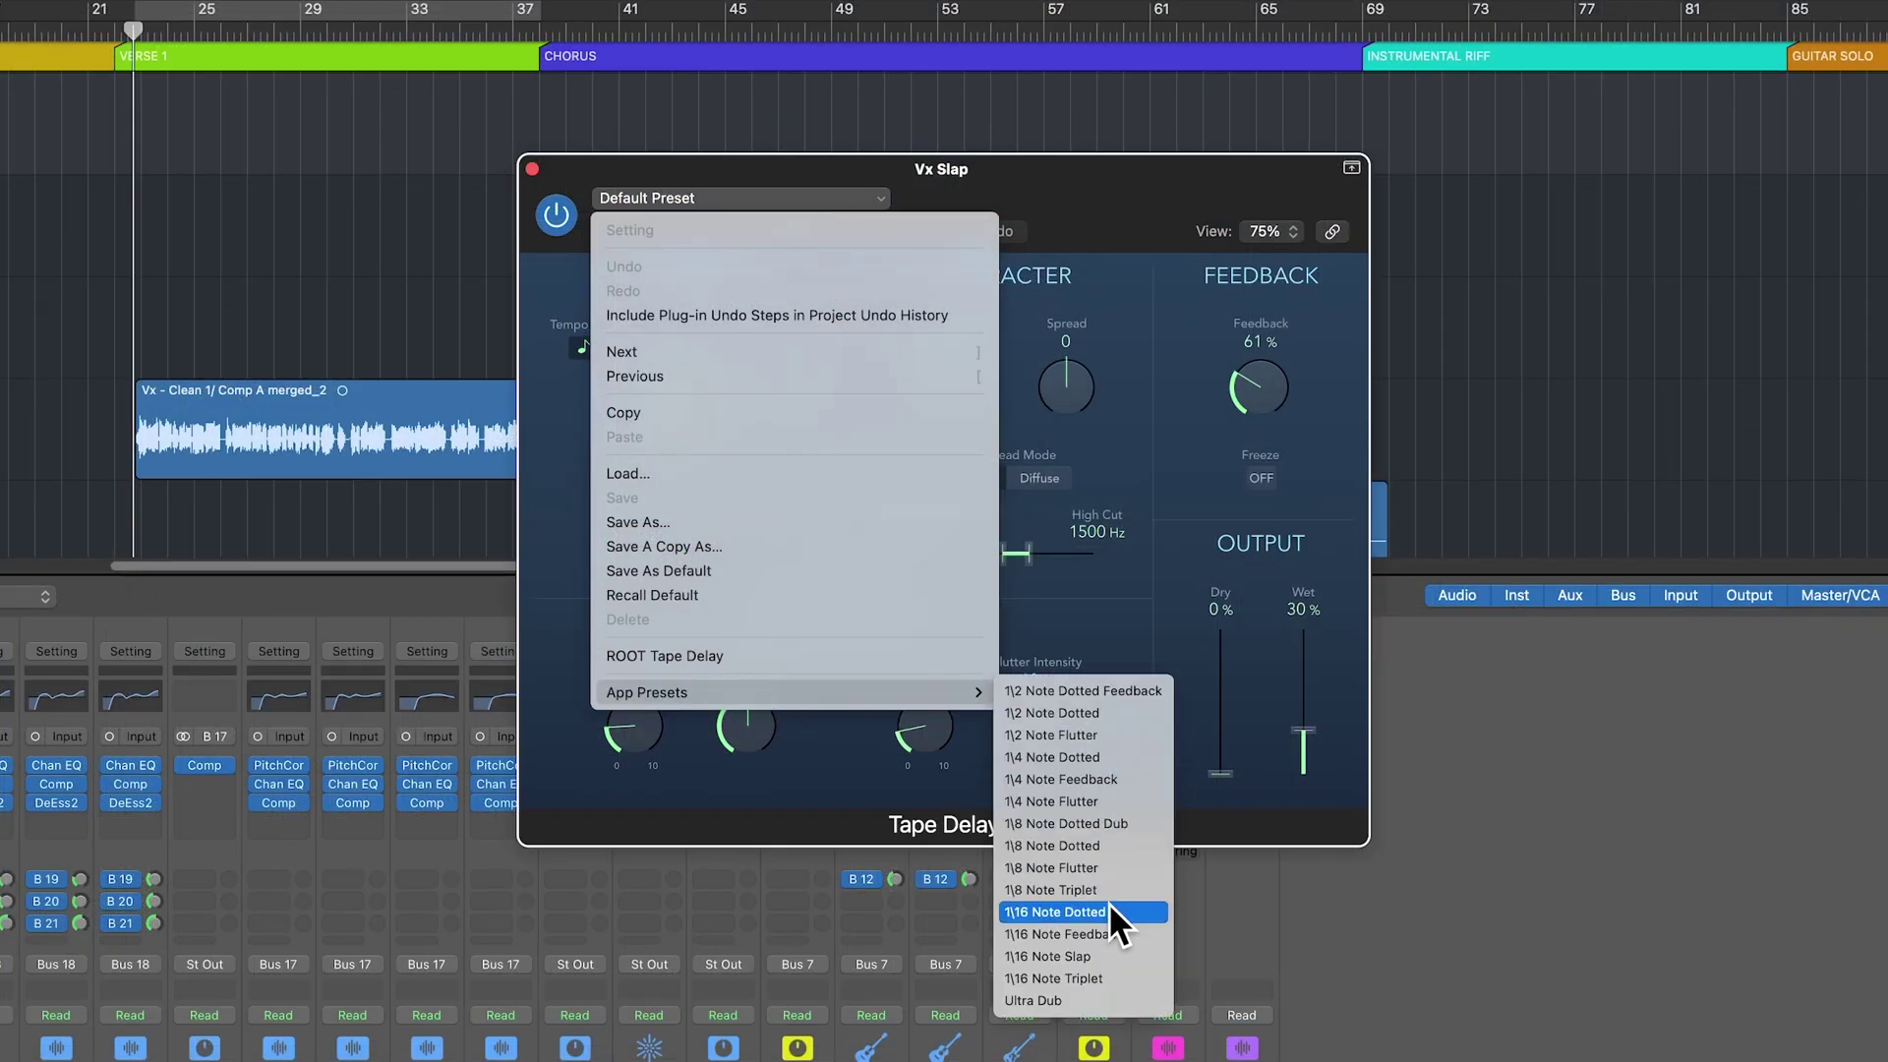
click(1114, 954)
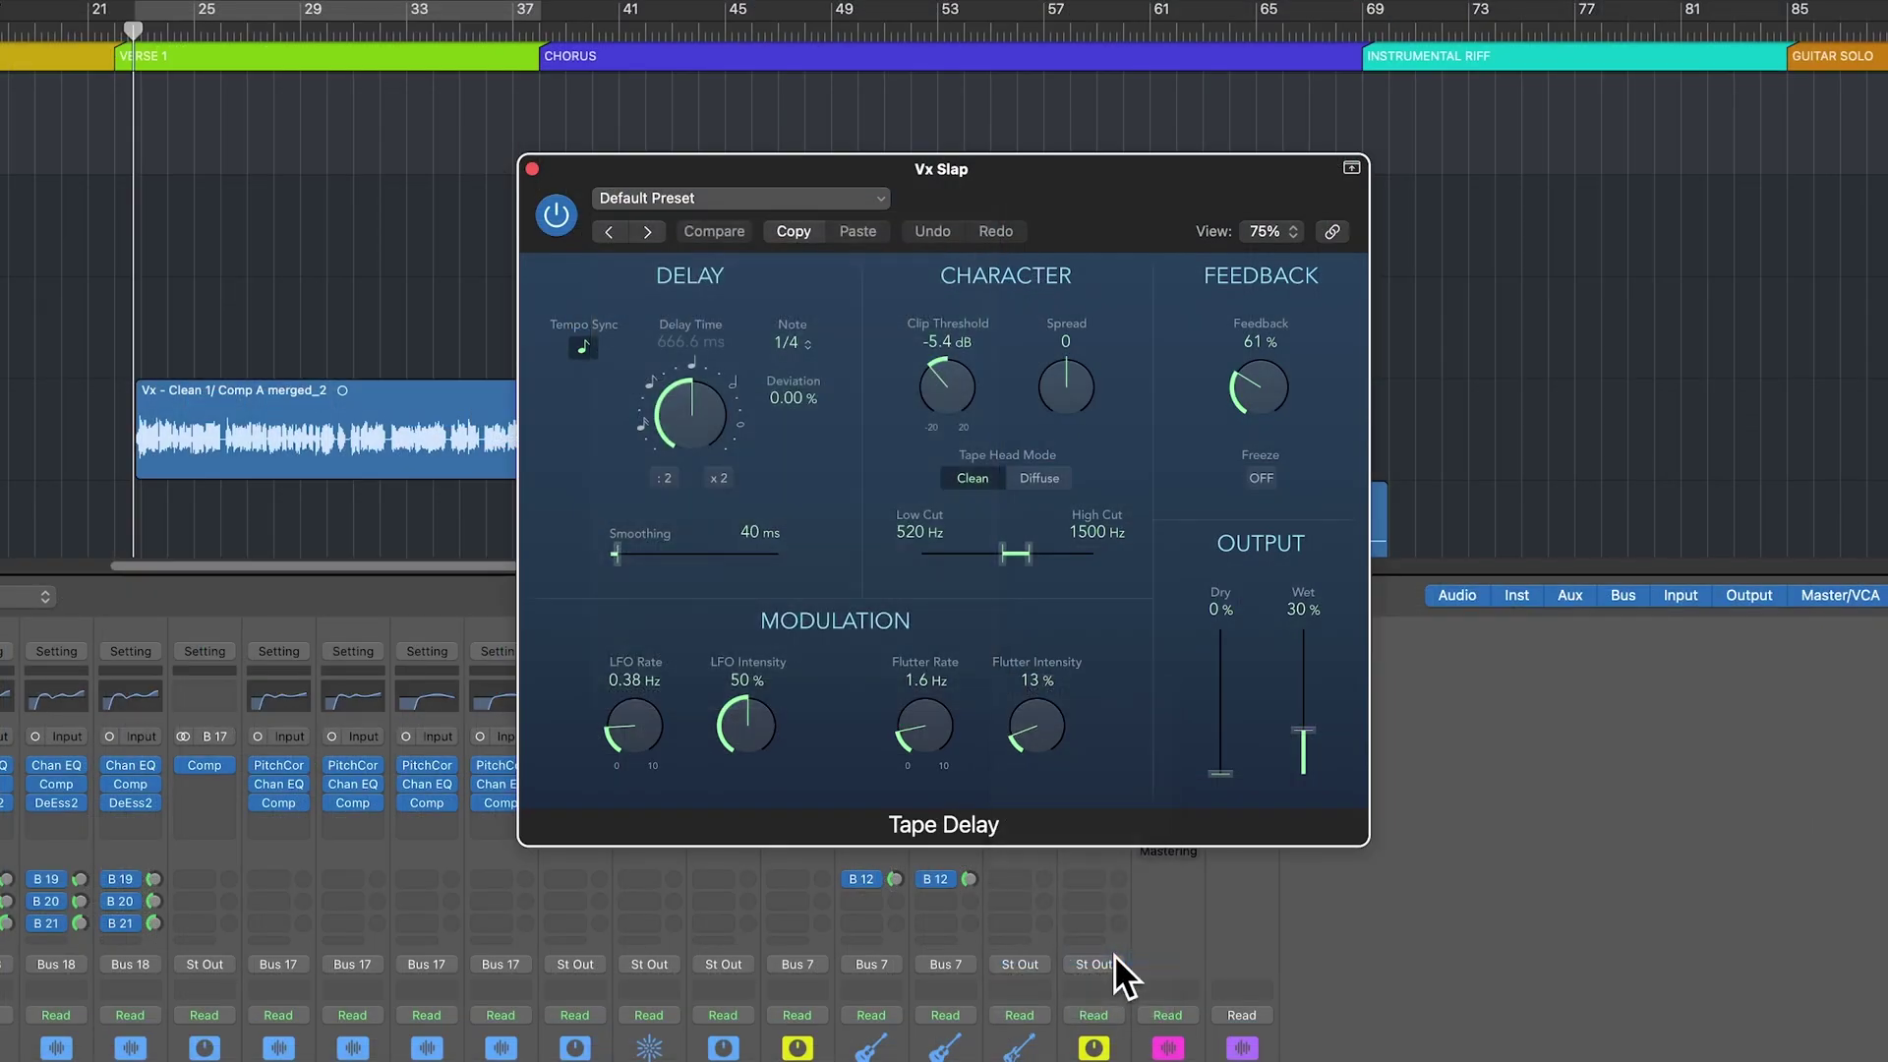
Turn off tempo sync, set Diffuse mode, spread 31, filter 190–3700 Hz and wet 66%
click(584, 347)
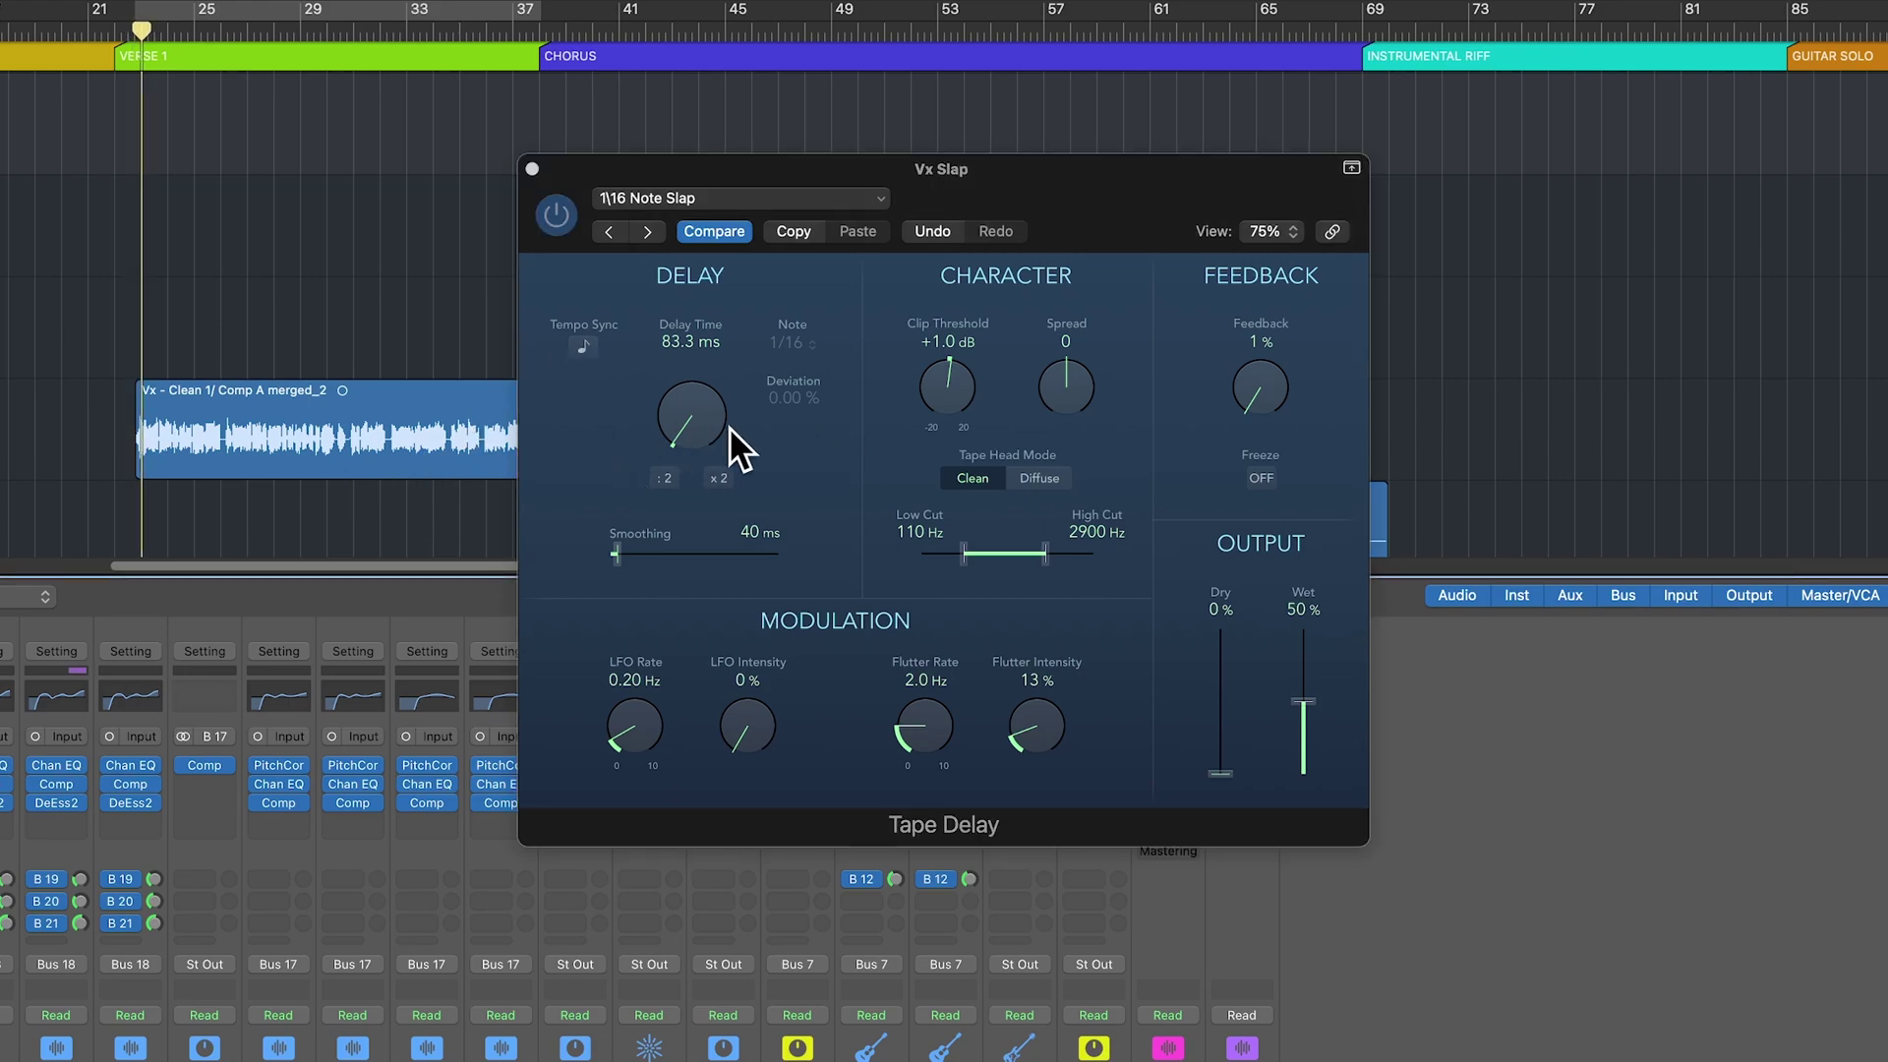
click(704, 404)
scroll(704, 404, down, 5)
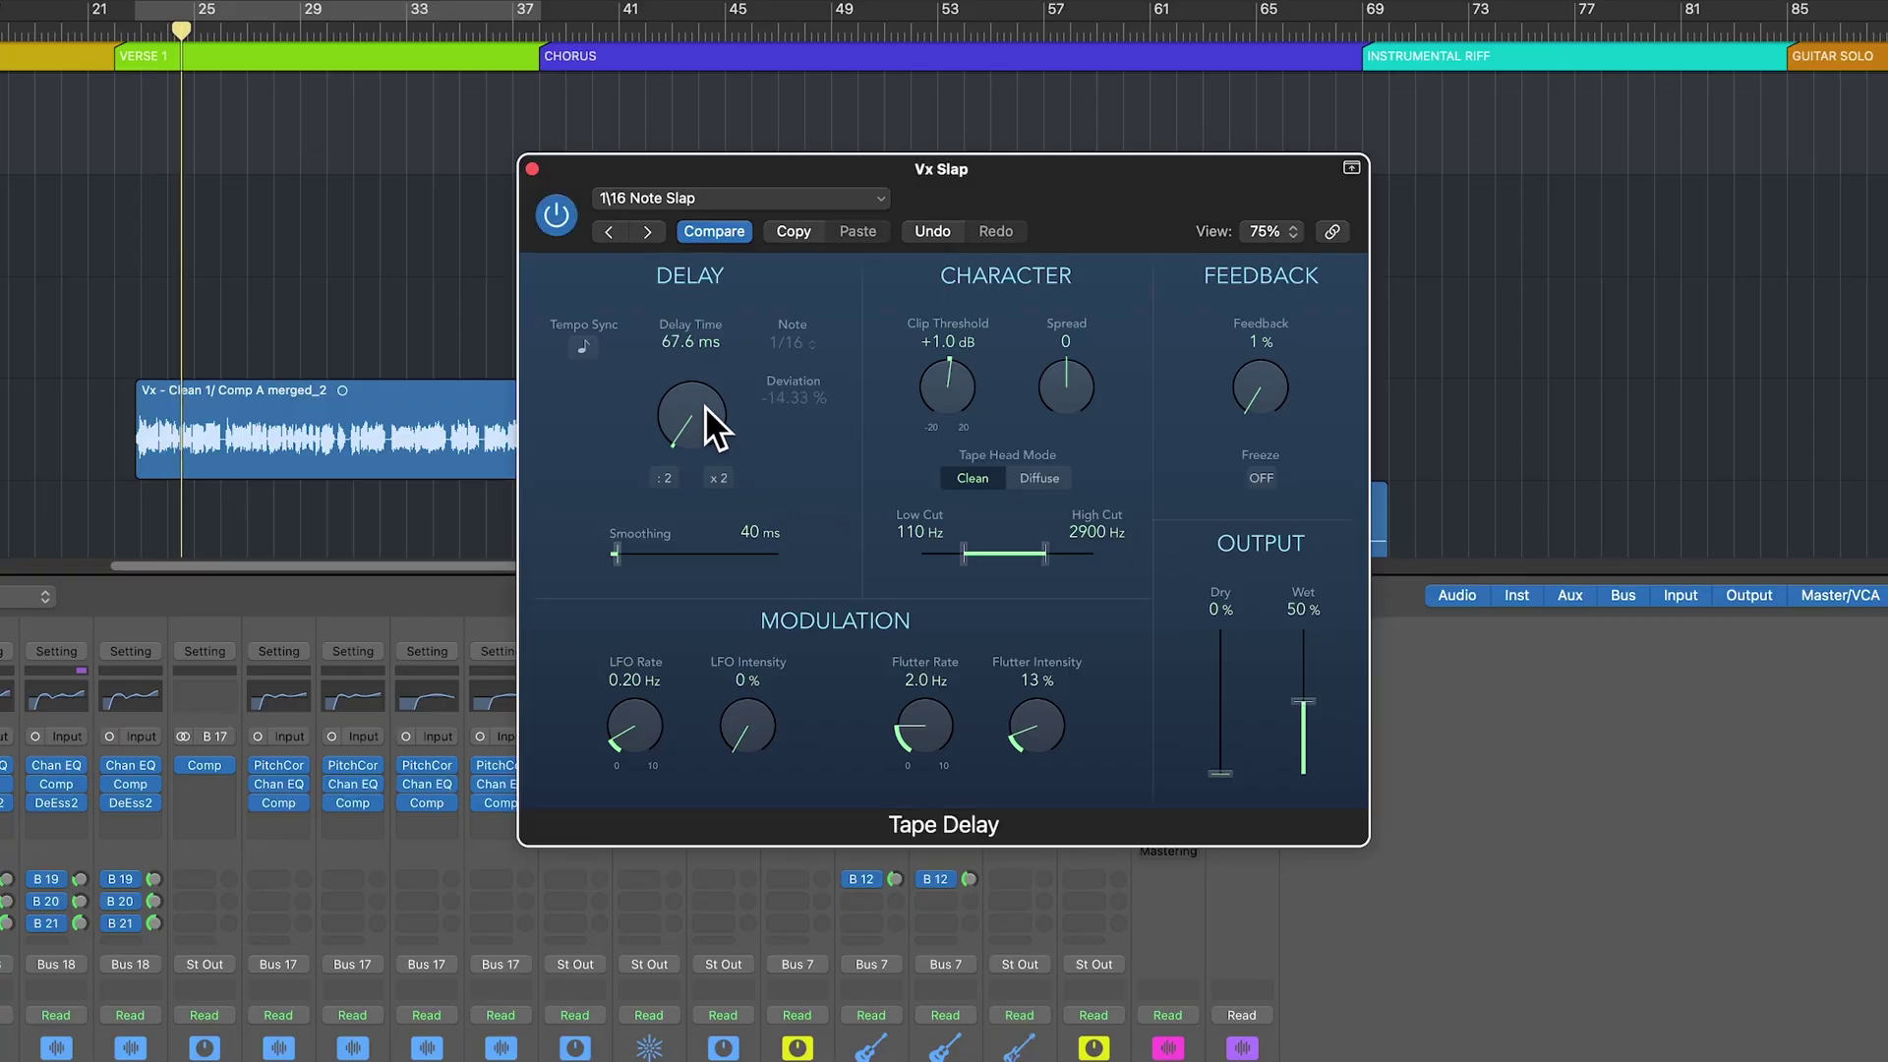
scroll(704, 405, up, 1)
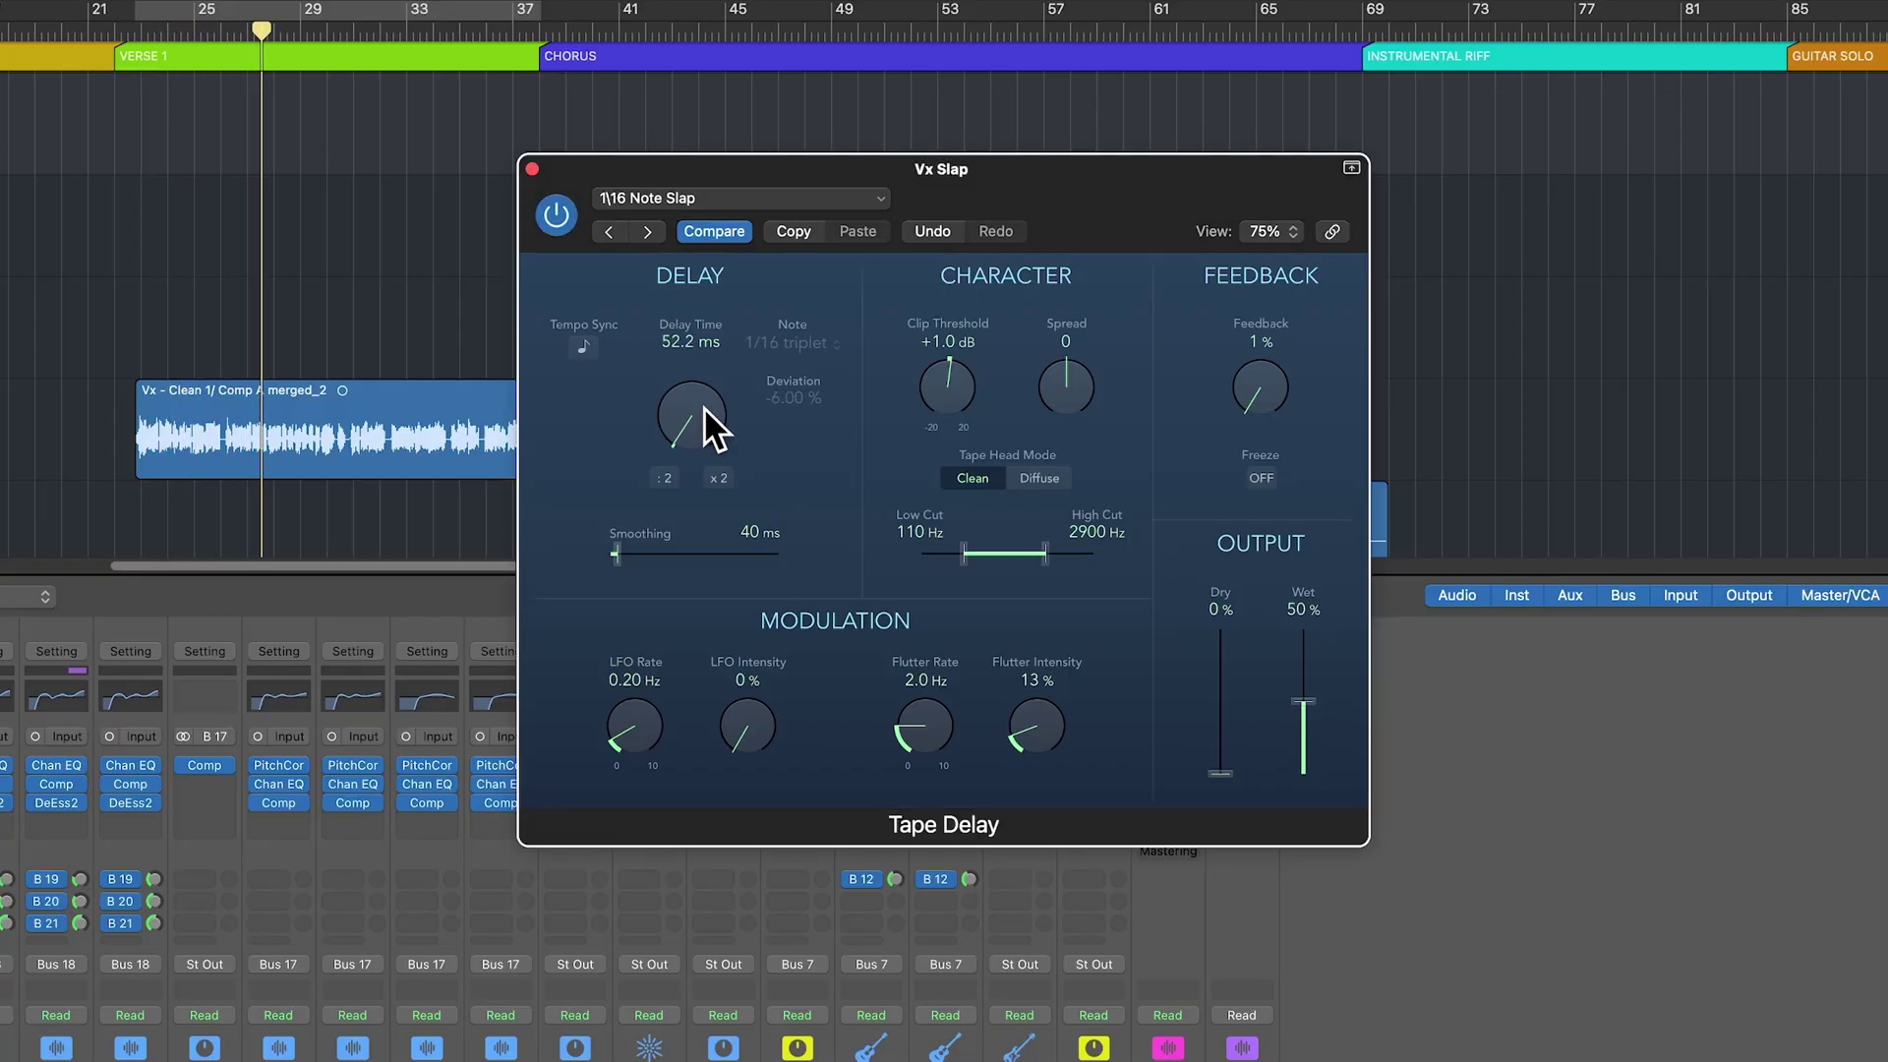
click(1039, 478)
drag(1074, 379, 1087, 345)
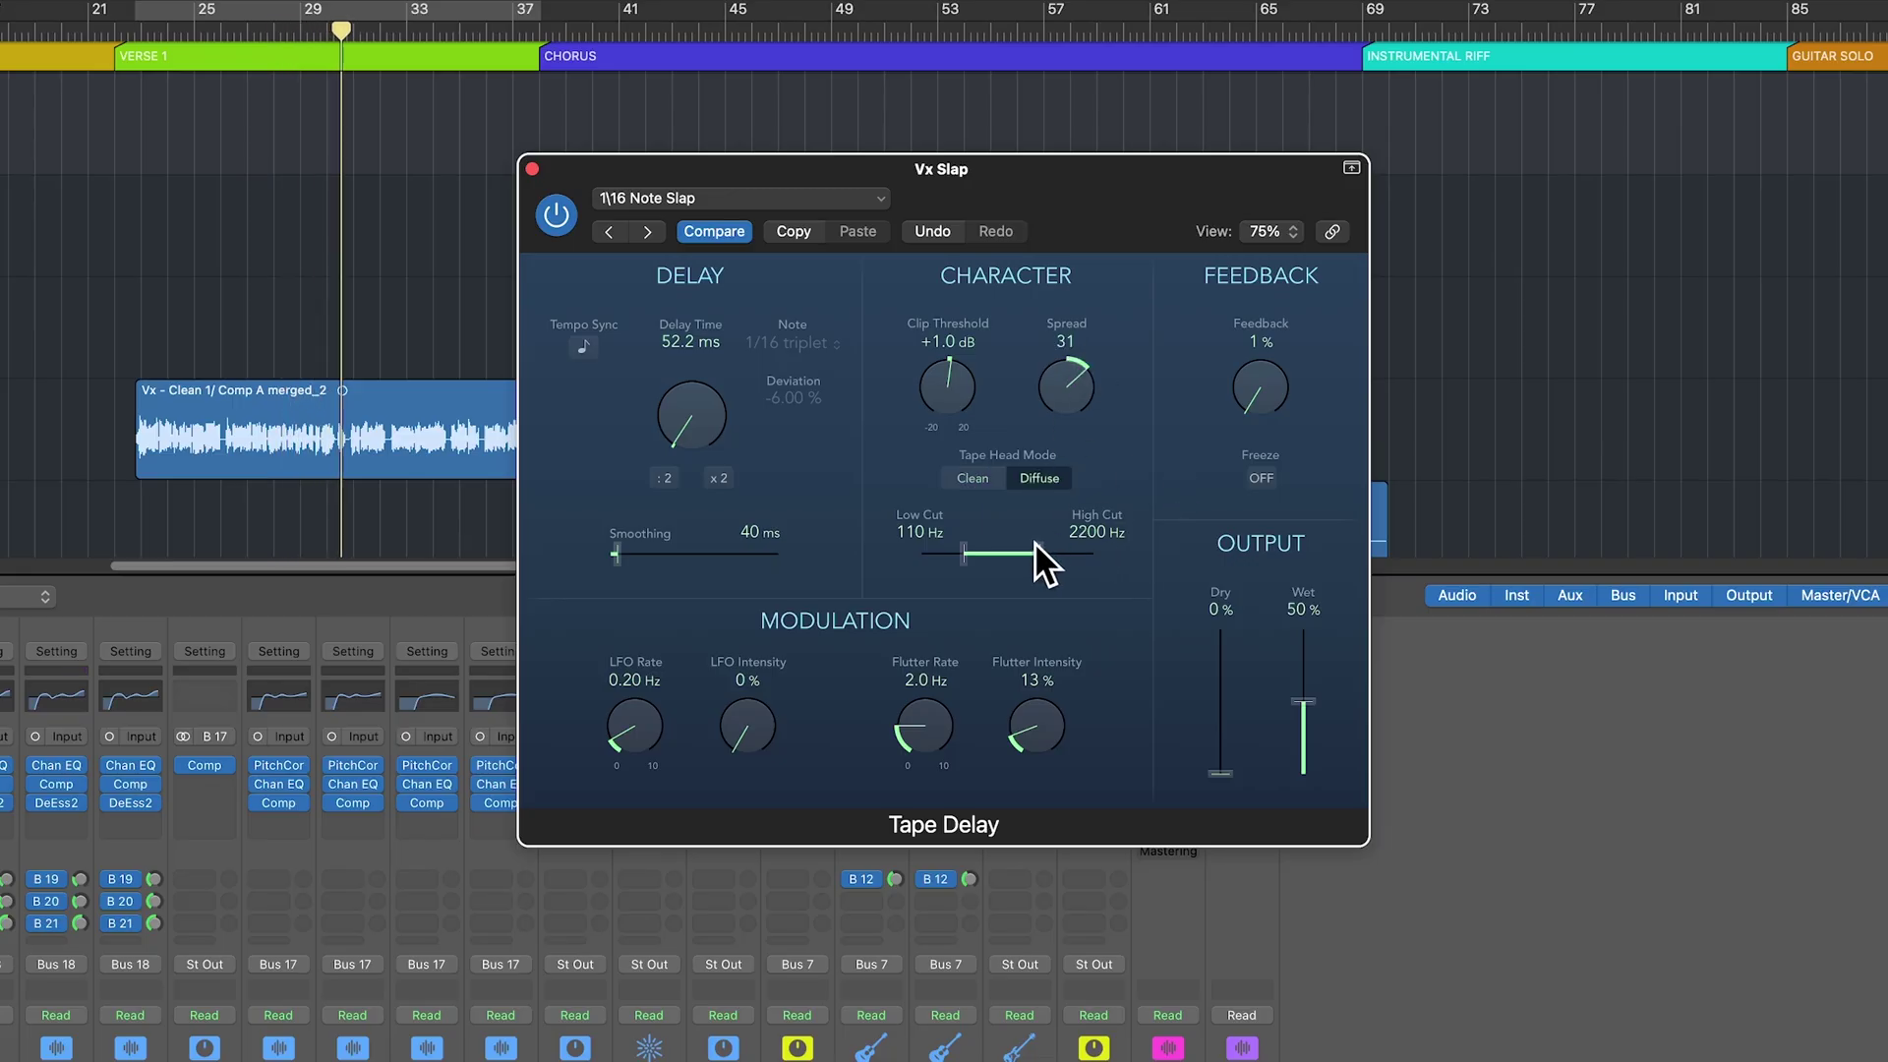
drag(1018, 548, 1029, 548)
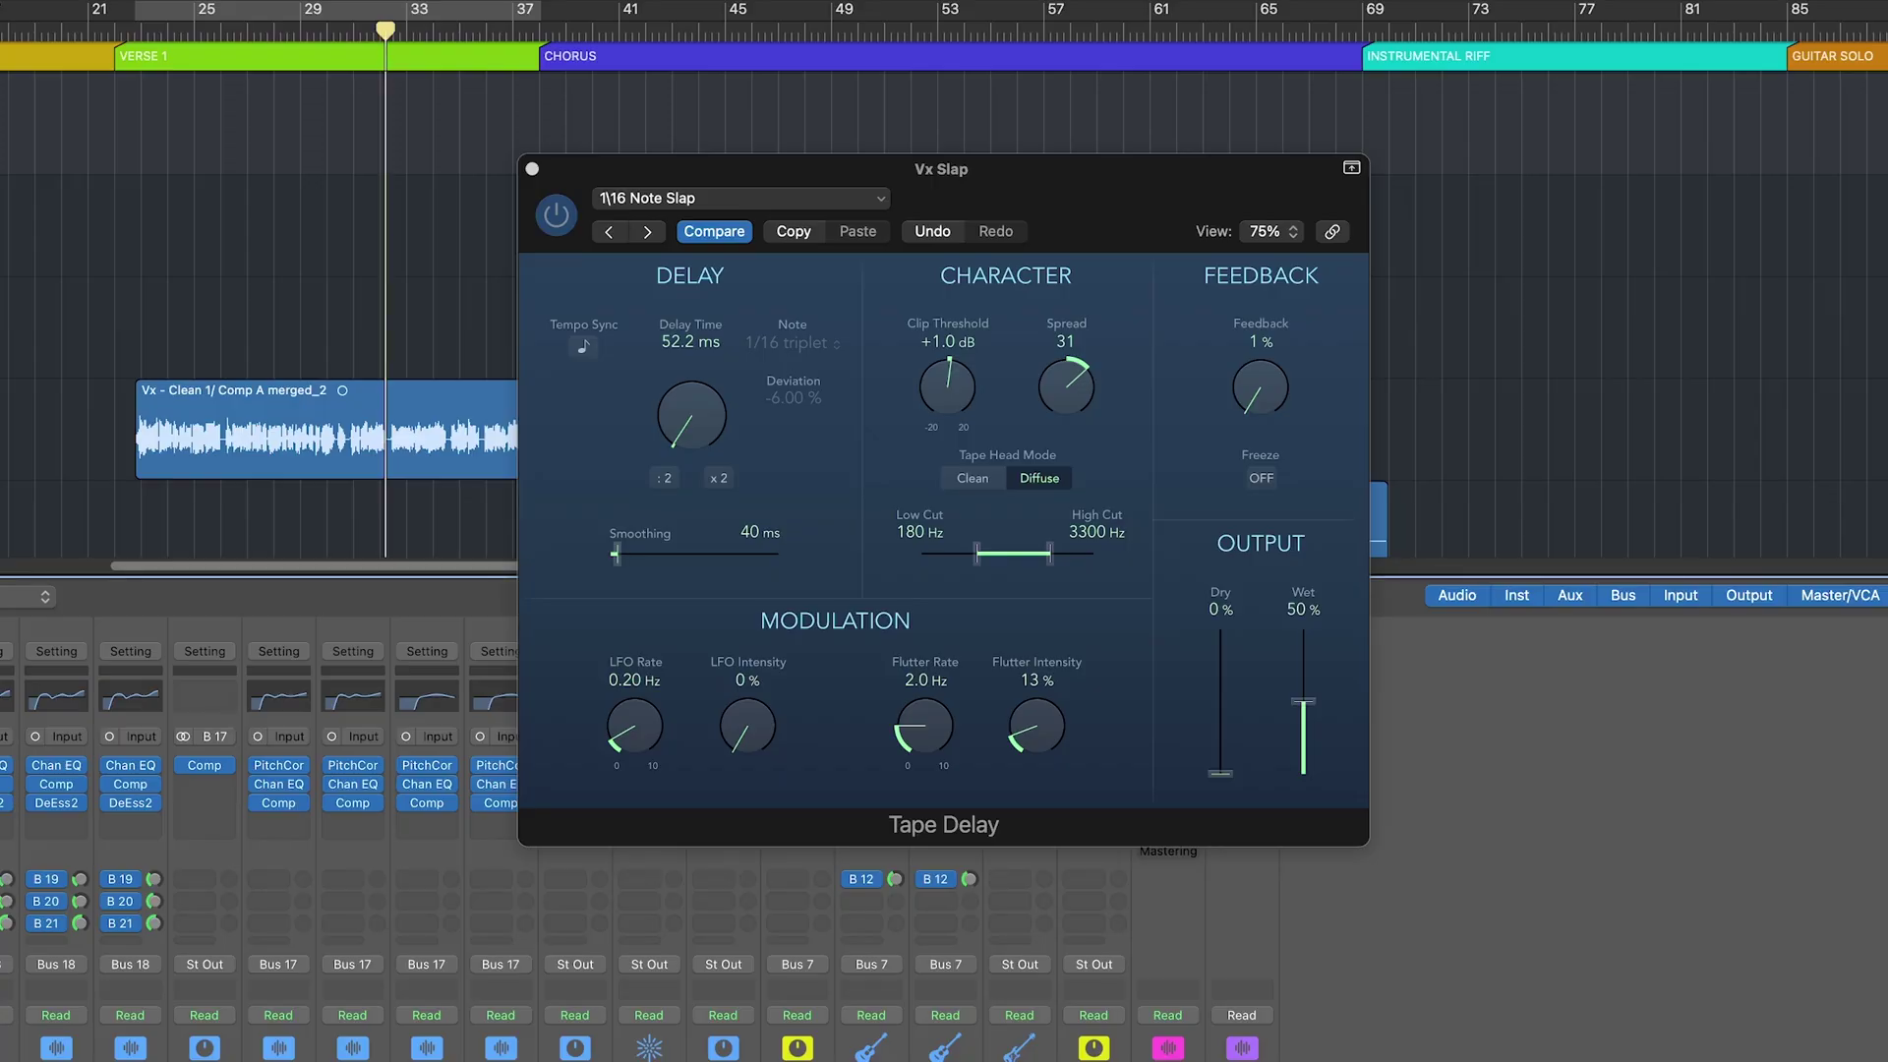
click(144, 27)
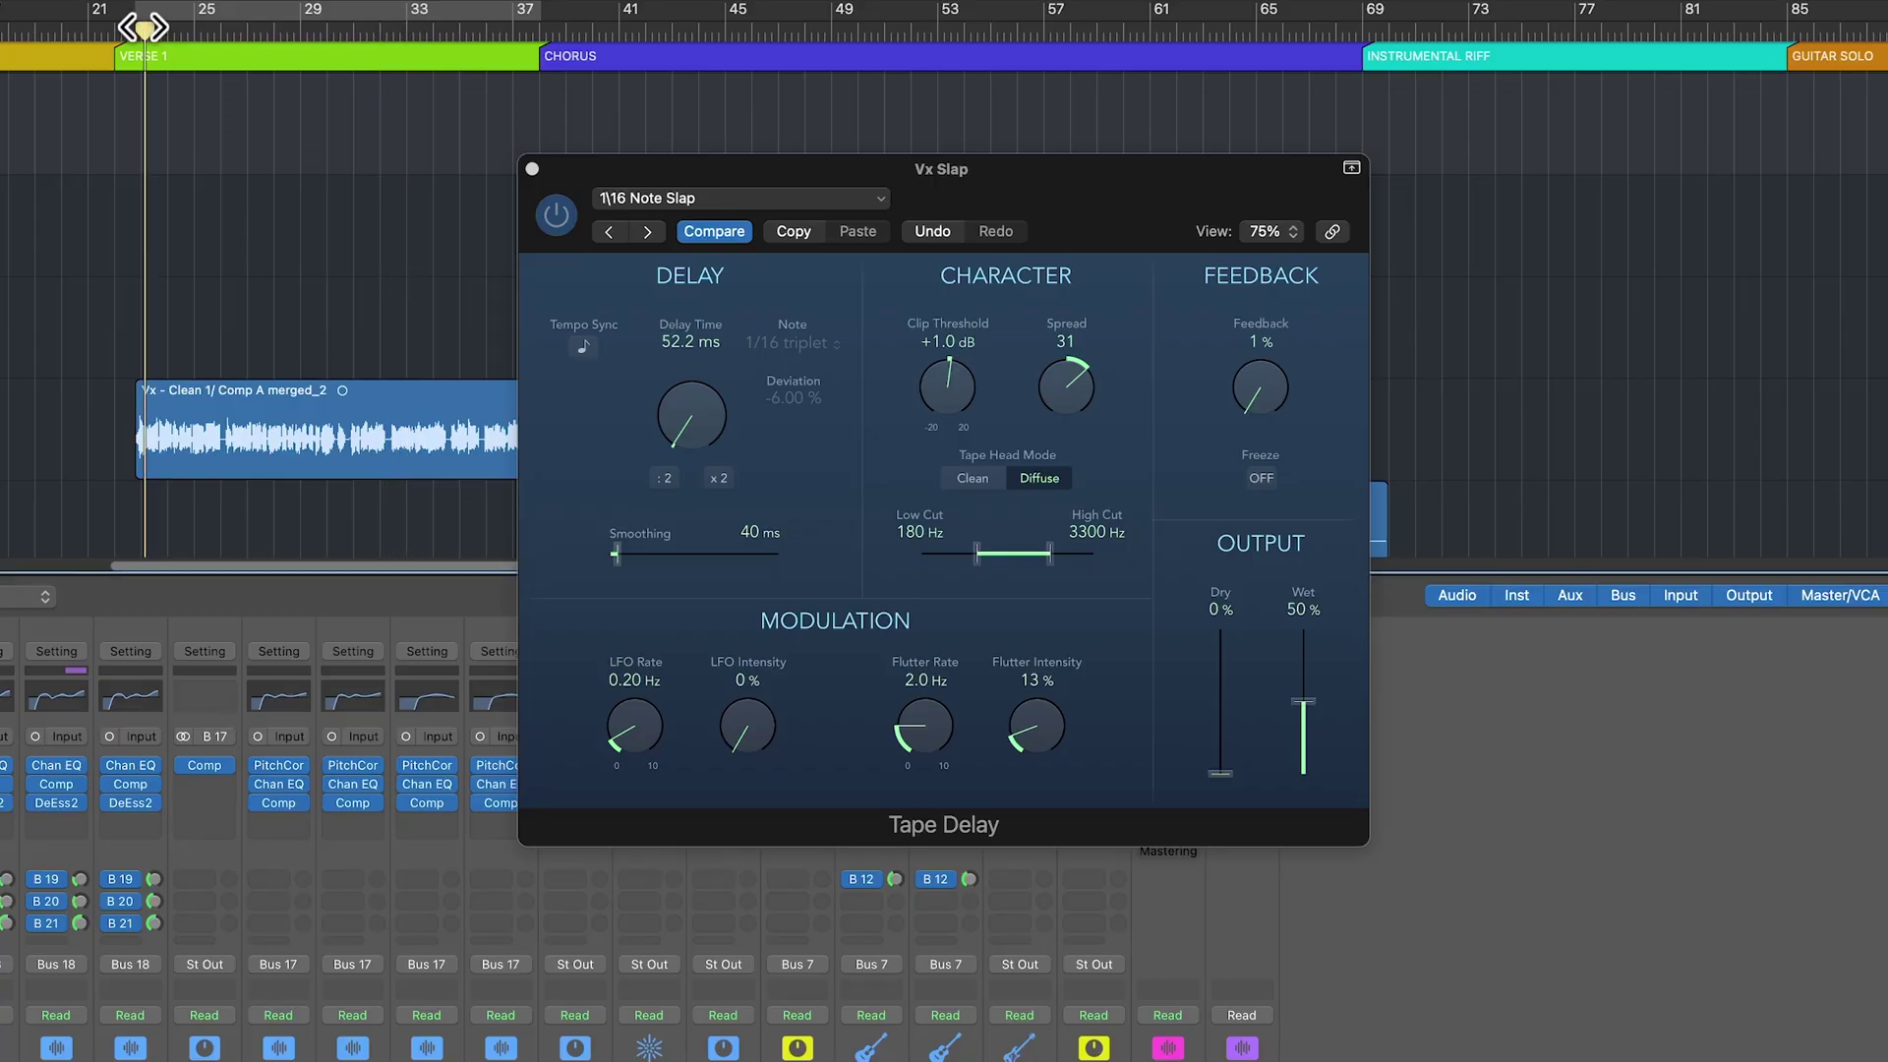
drag(1047, 548, 1024, 552)
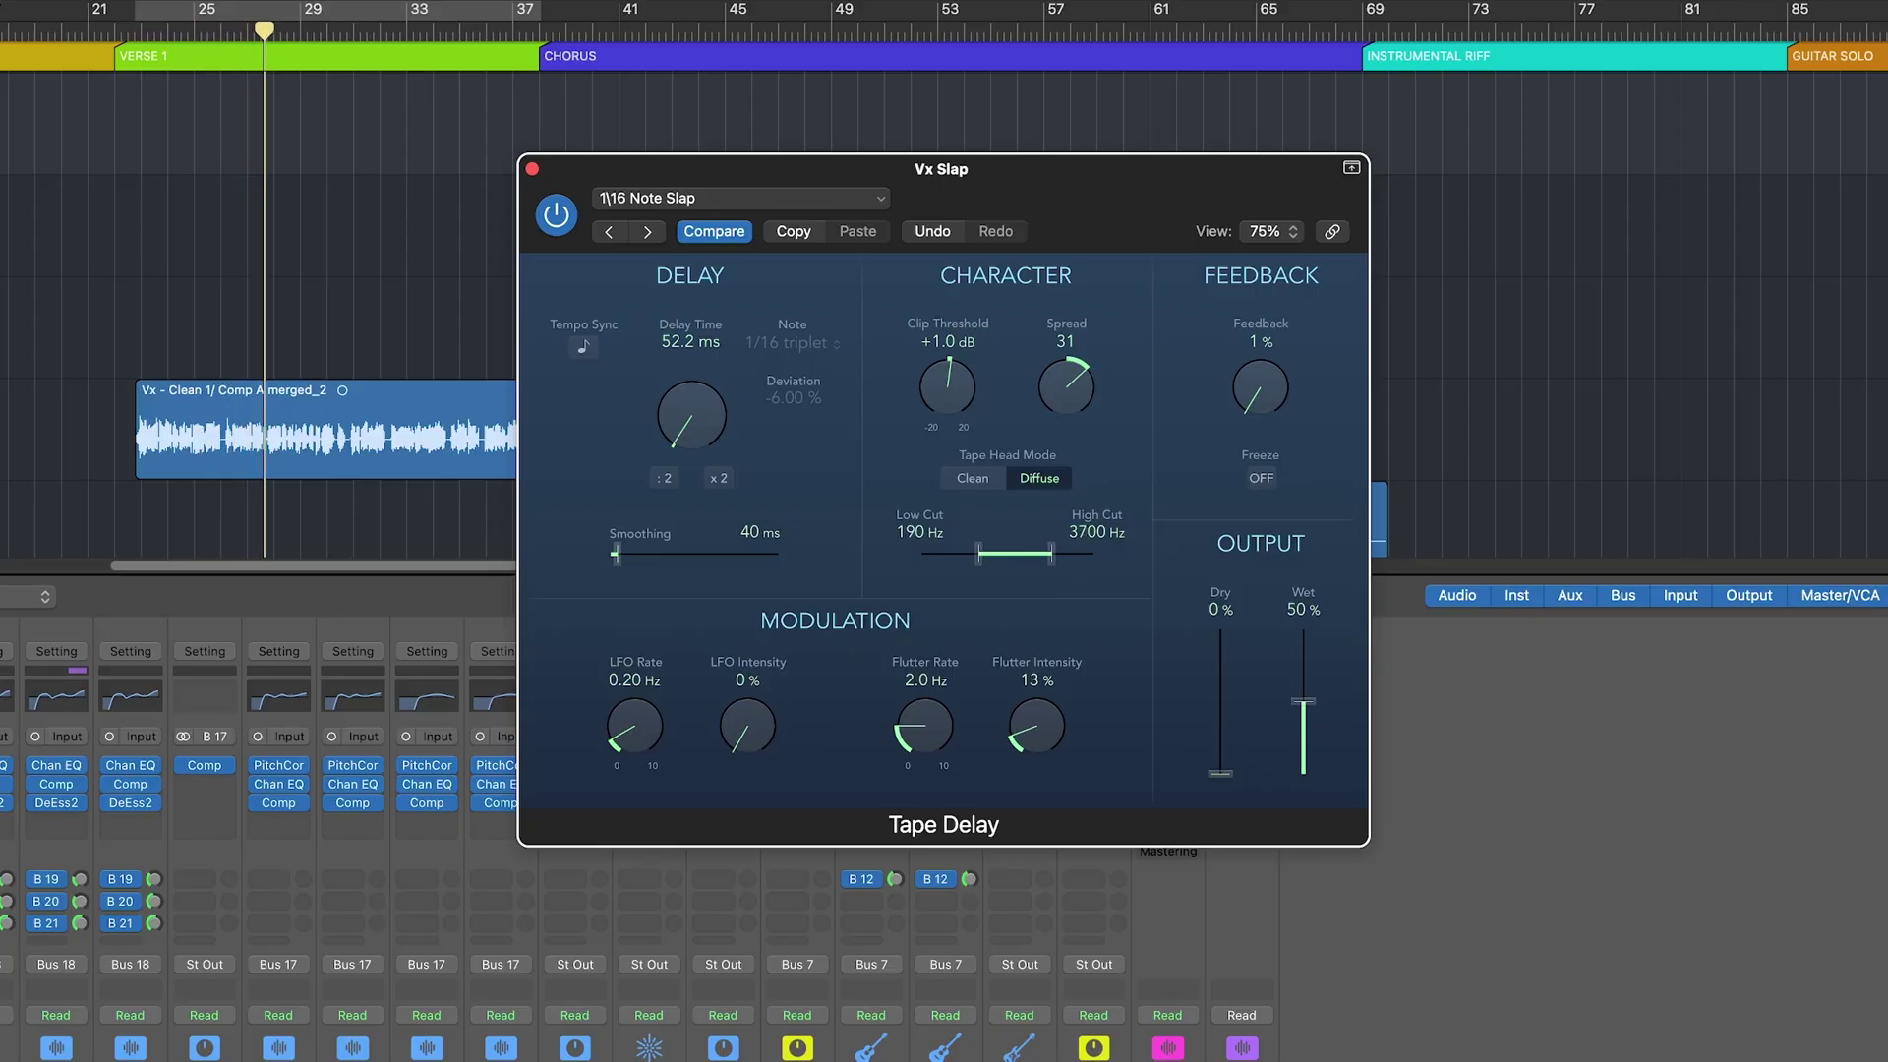
drag(1310, 687, 1336, 665)
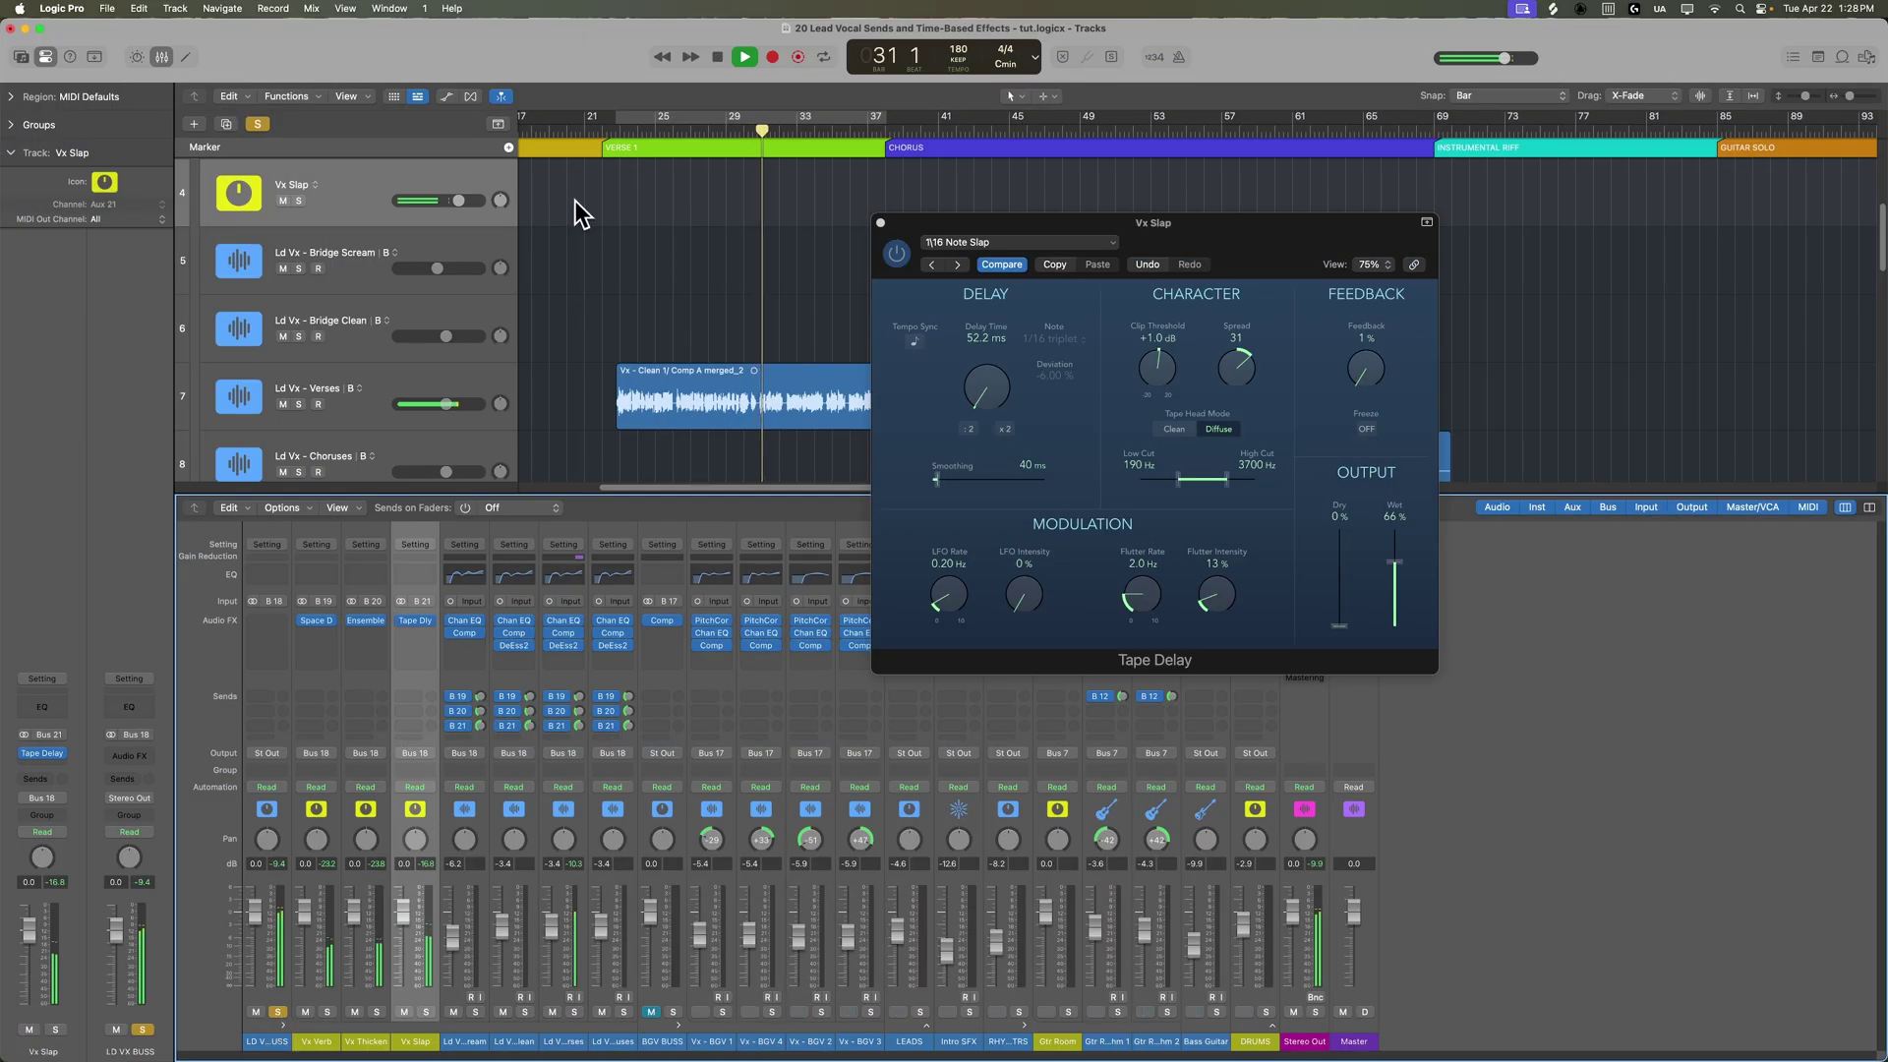
Set the lead vocals' B 21 send level together and replay from bar 23
click(619, 131)
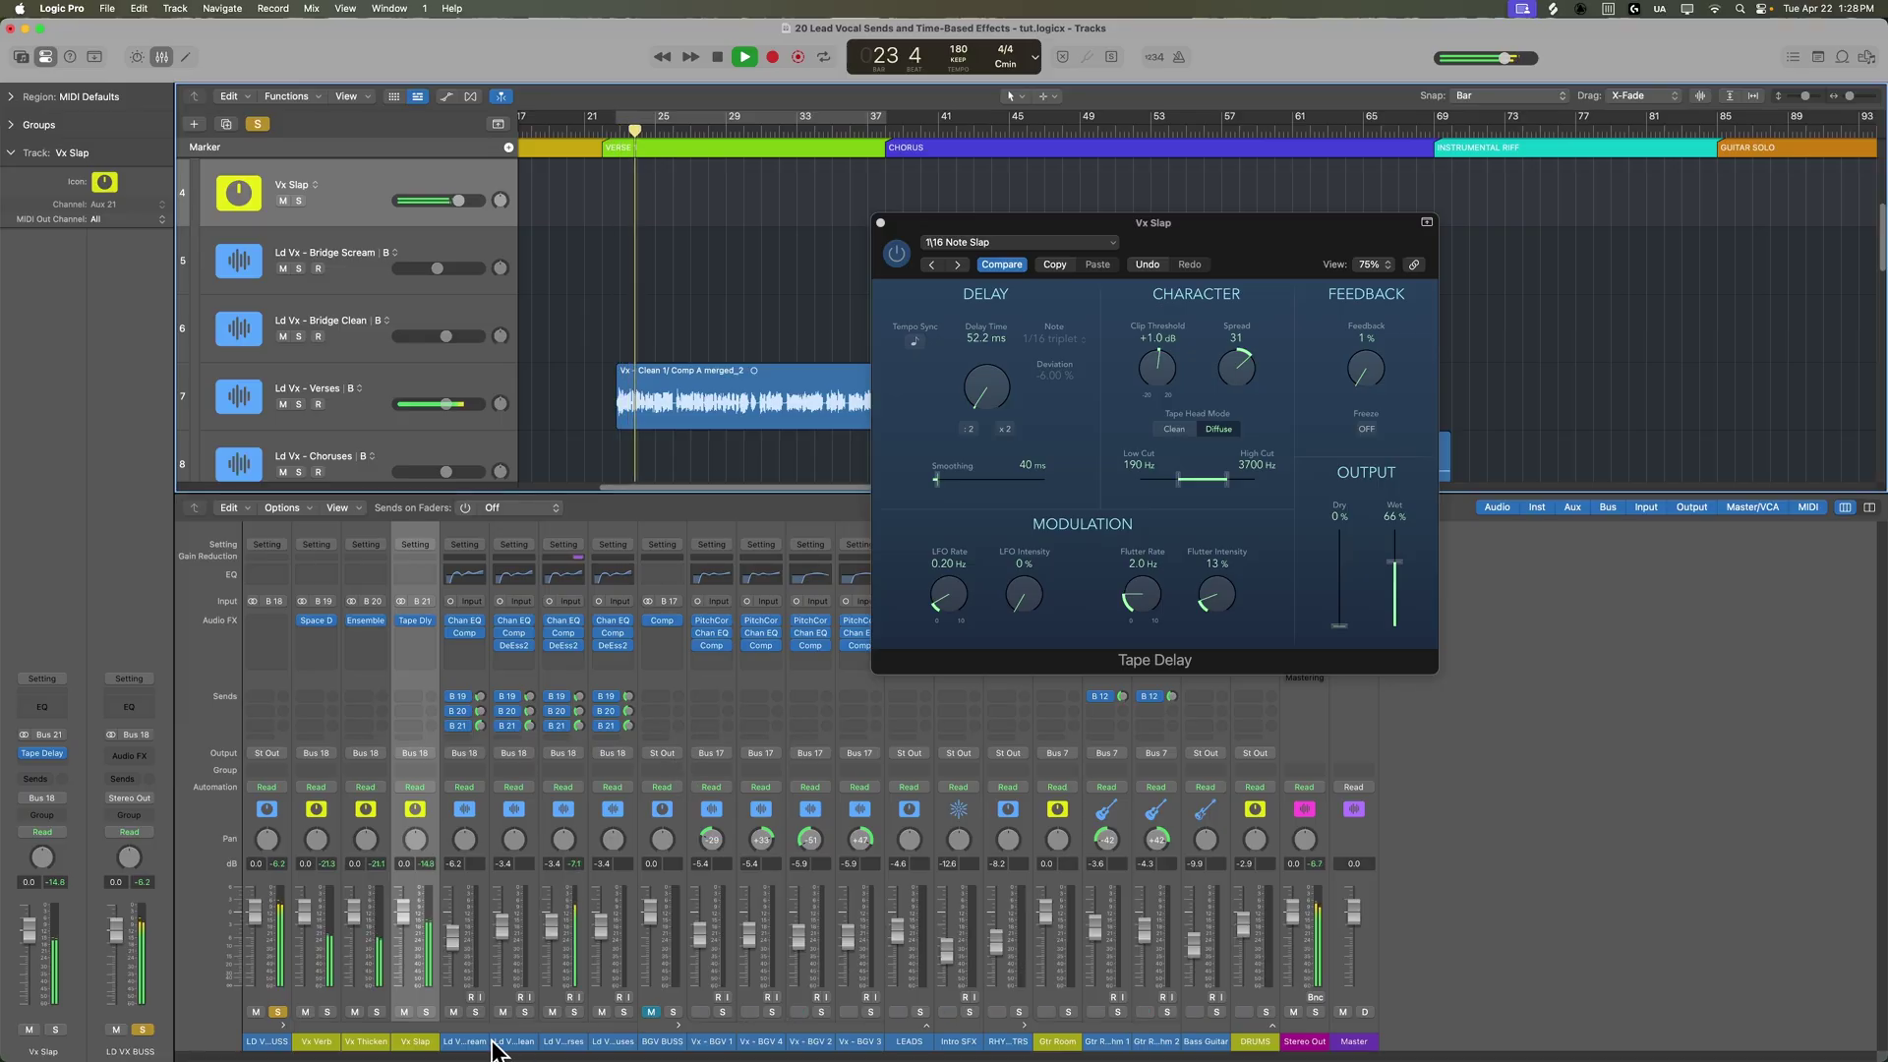
key(space)
drag(476, 1041, 594, 1033)
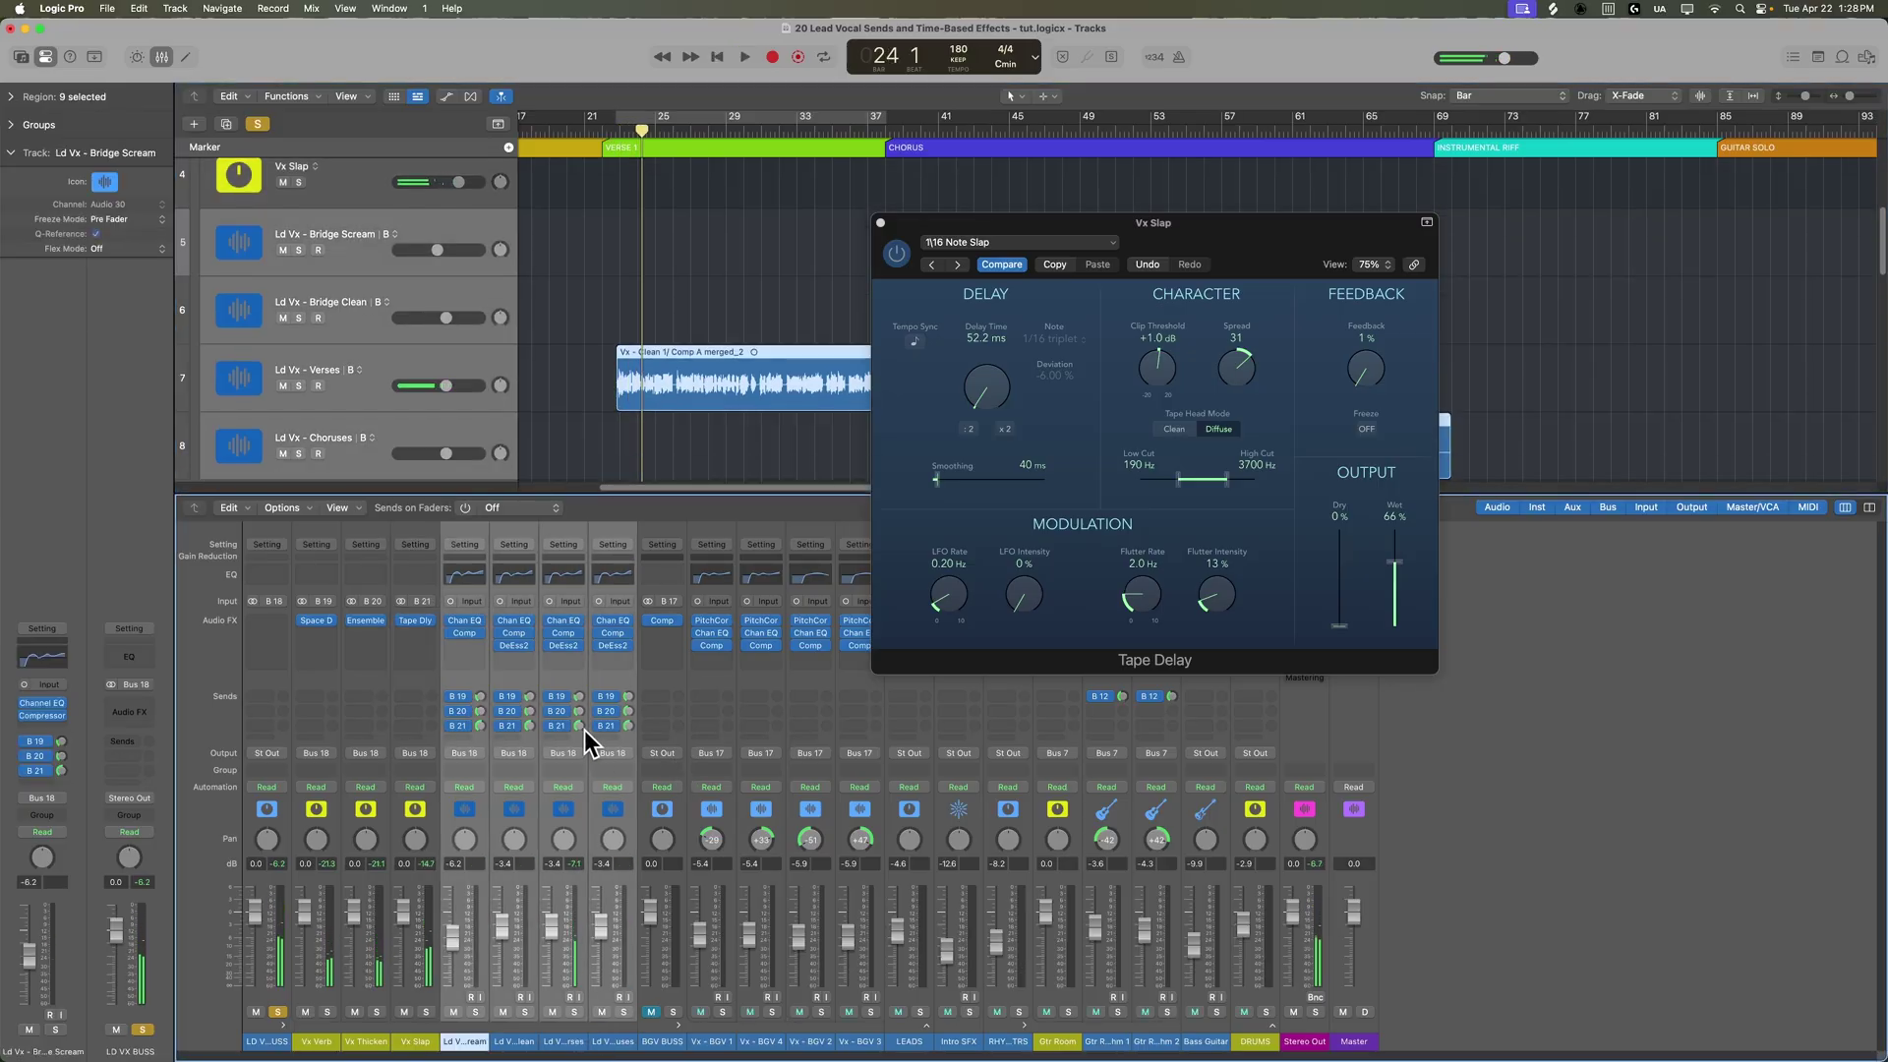
drag(578, 725, 582, 755)
key(space)
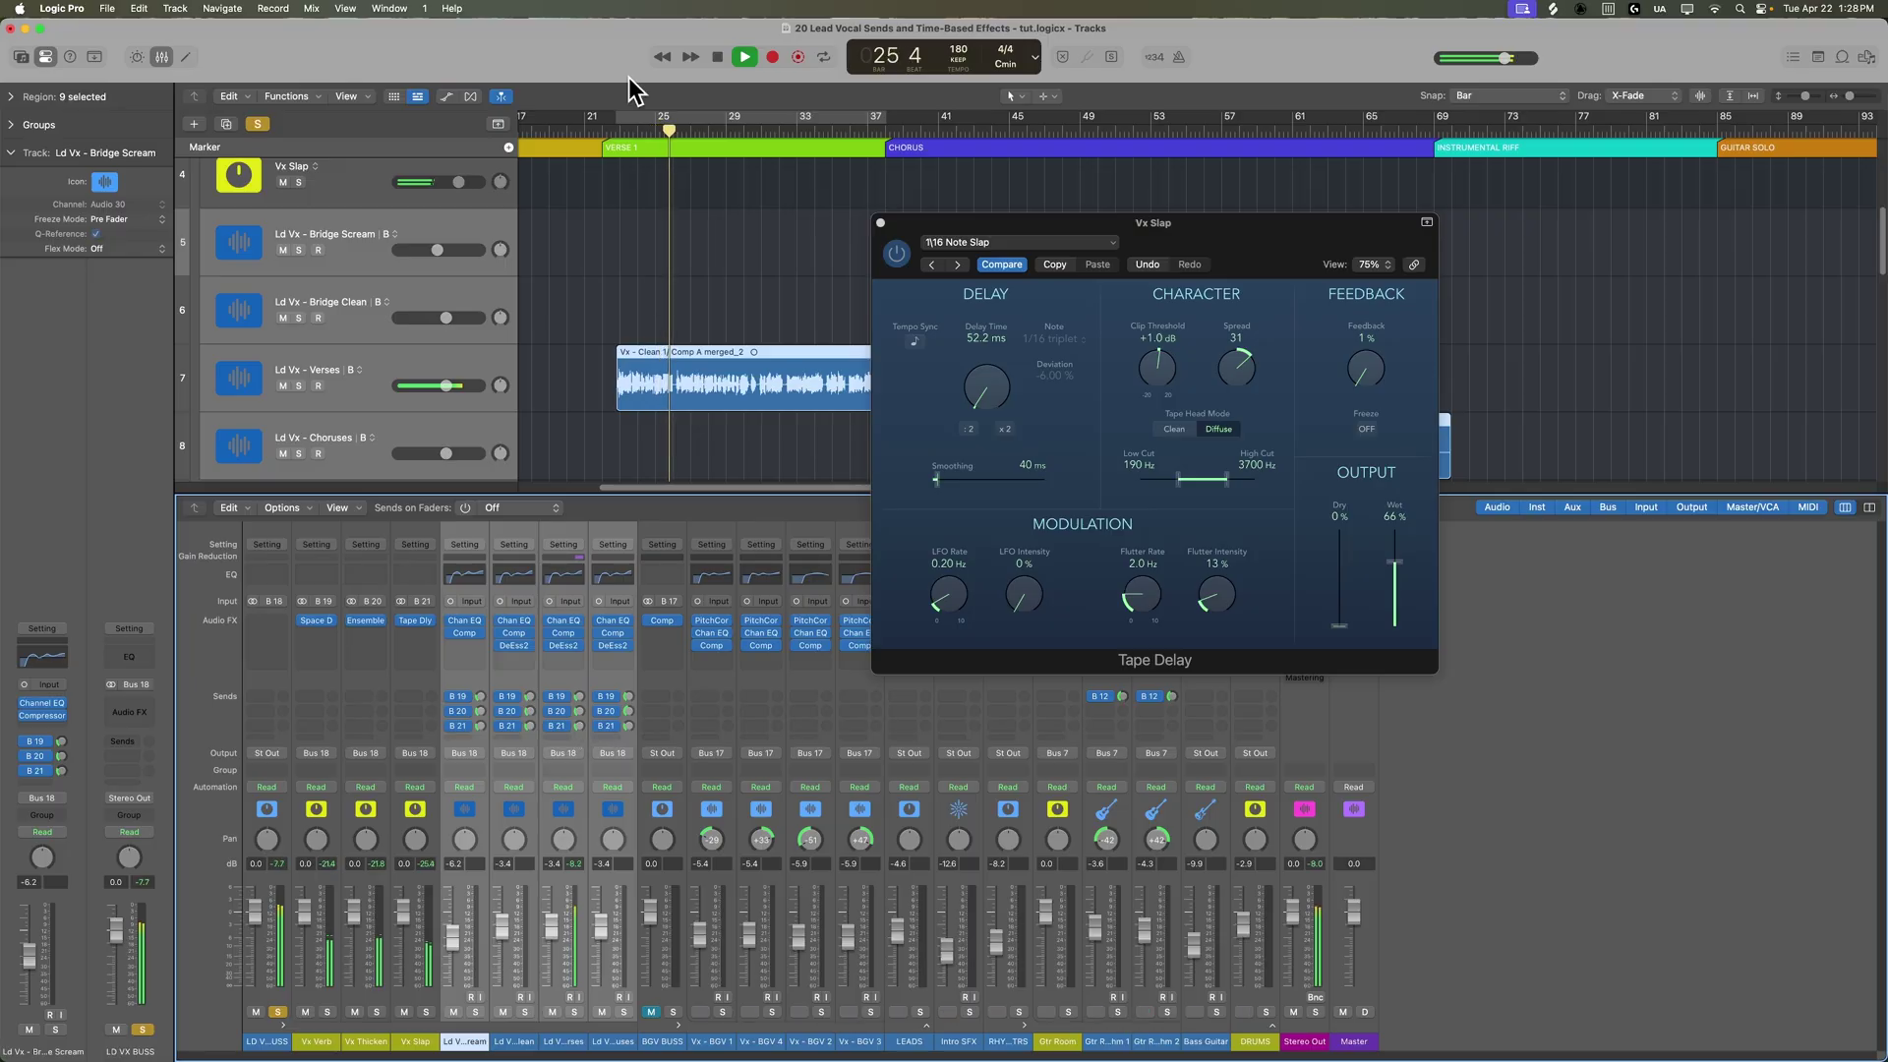
Set a cycle range over the Vx - Clean 1/ Comp A merged_2.11 region and play from bar 117
click(691, 242)
drag(741, 262, 718, 356)
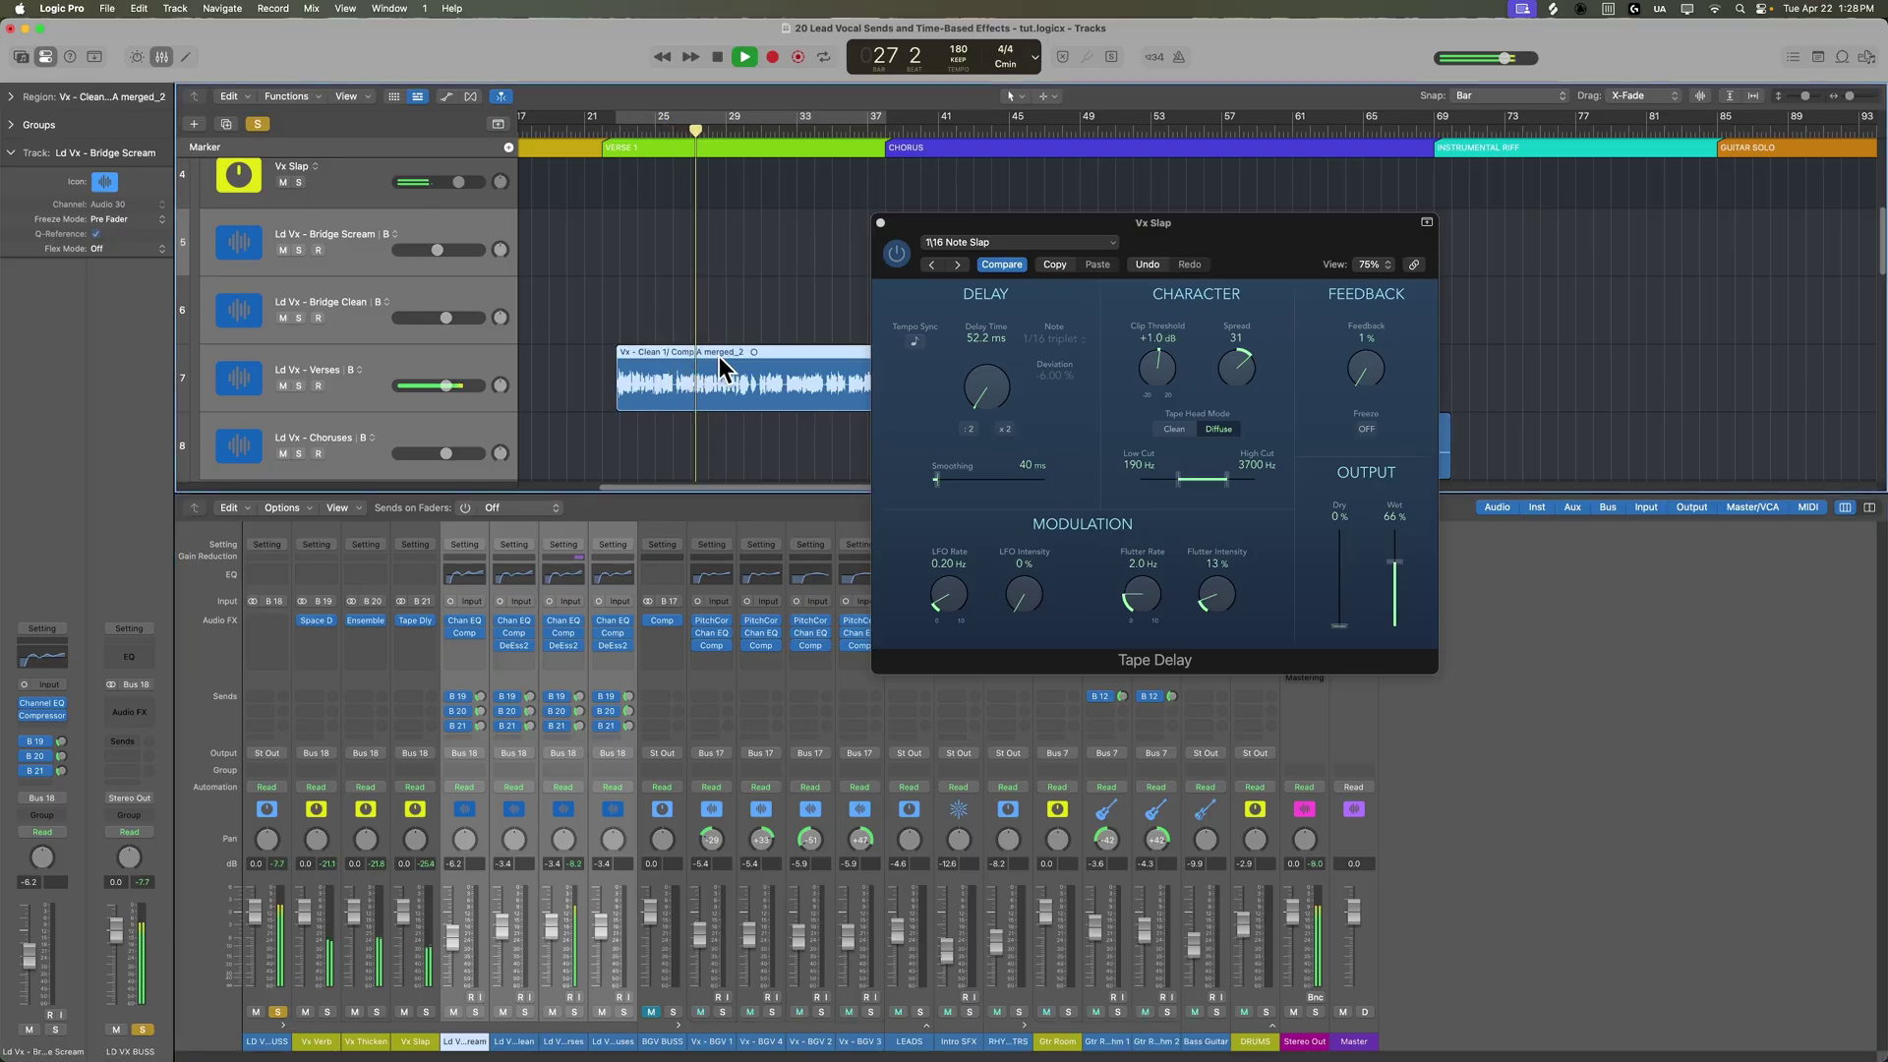
click(793, 218)
key(space)
scroll(781, 224, right, 15)
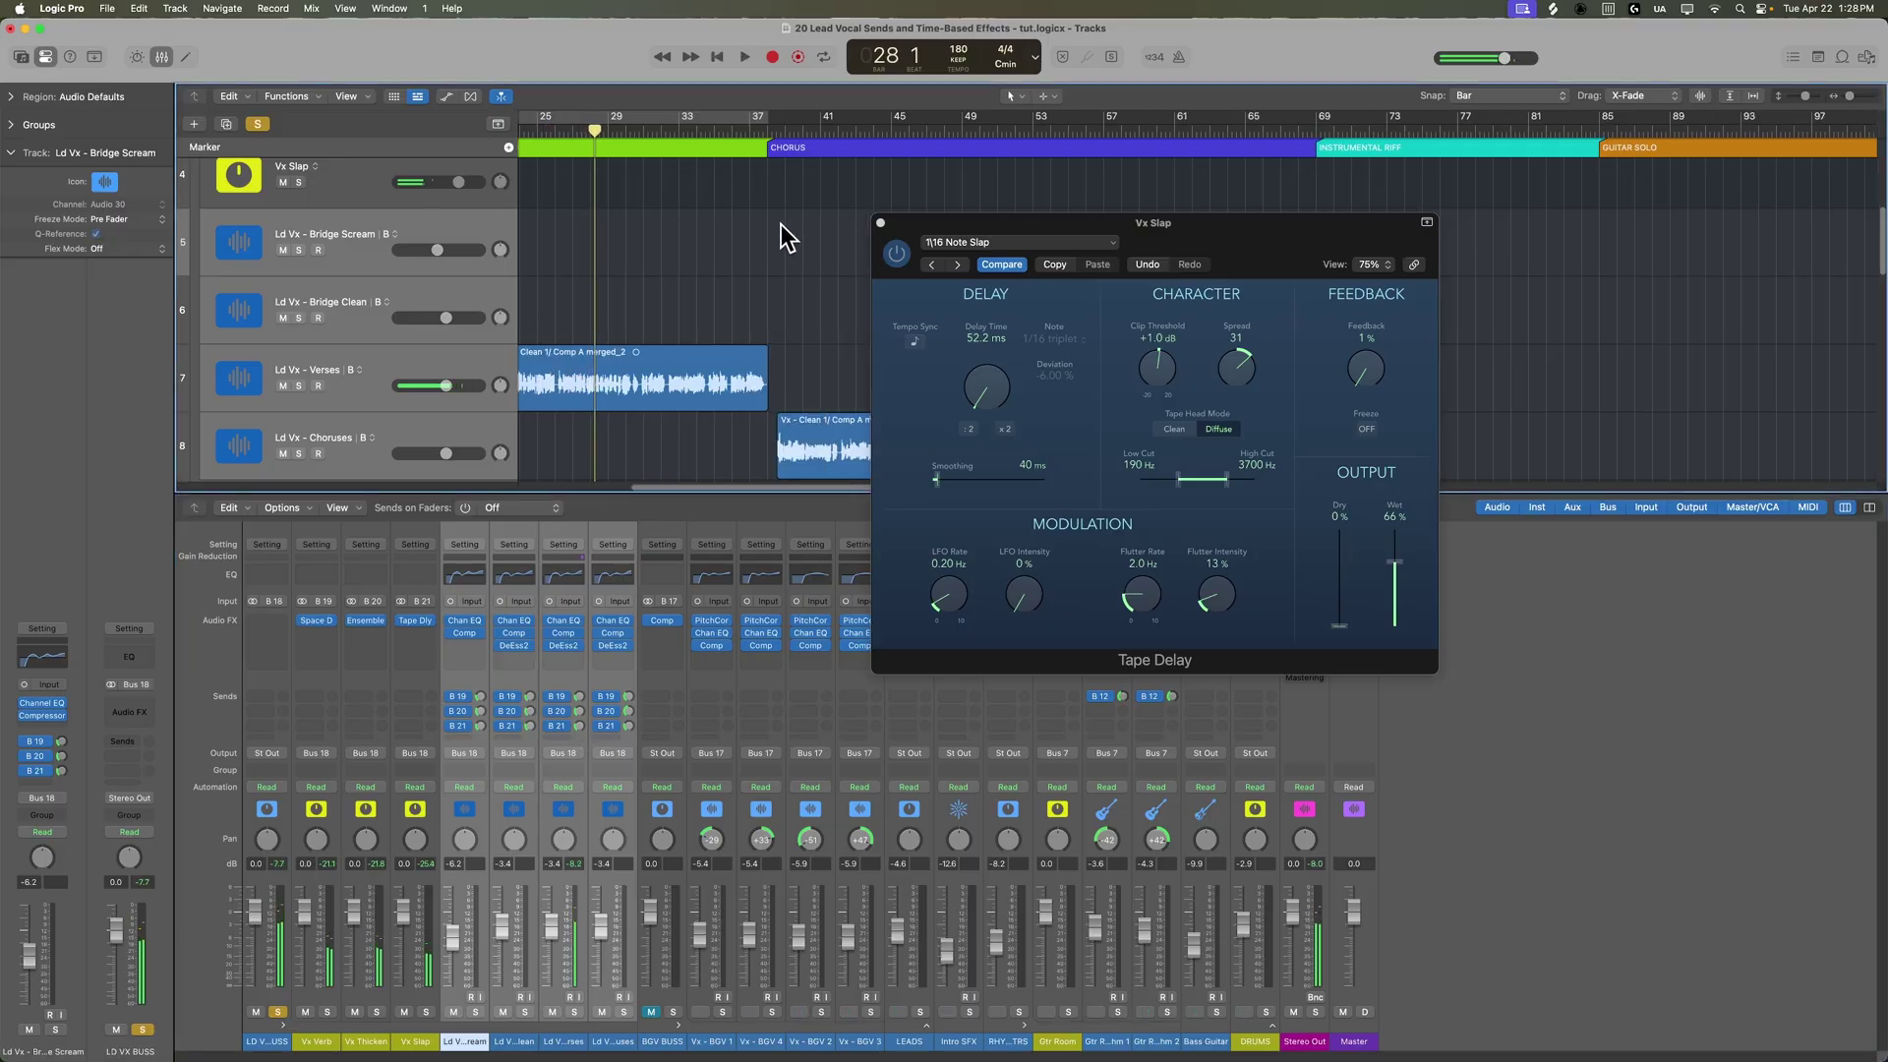
scroll(780, 221, left, 2)
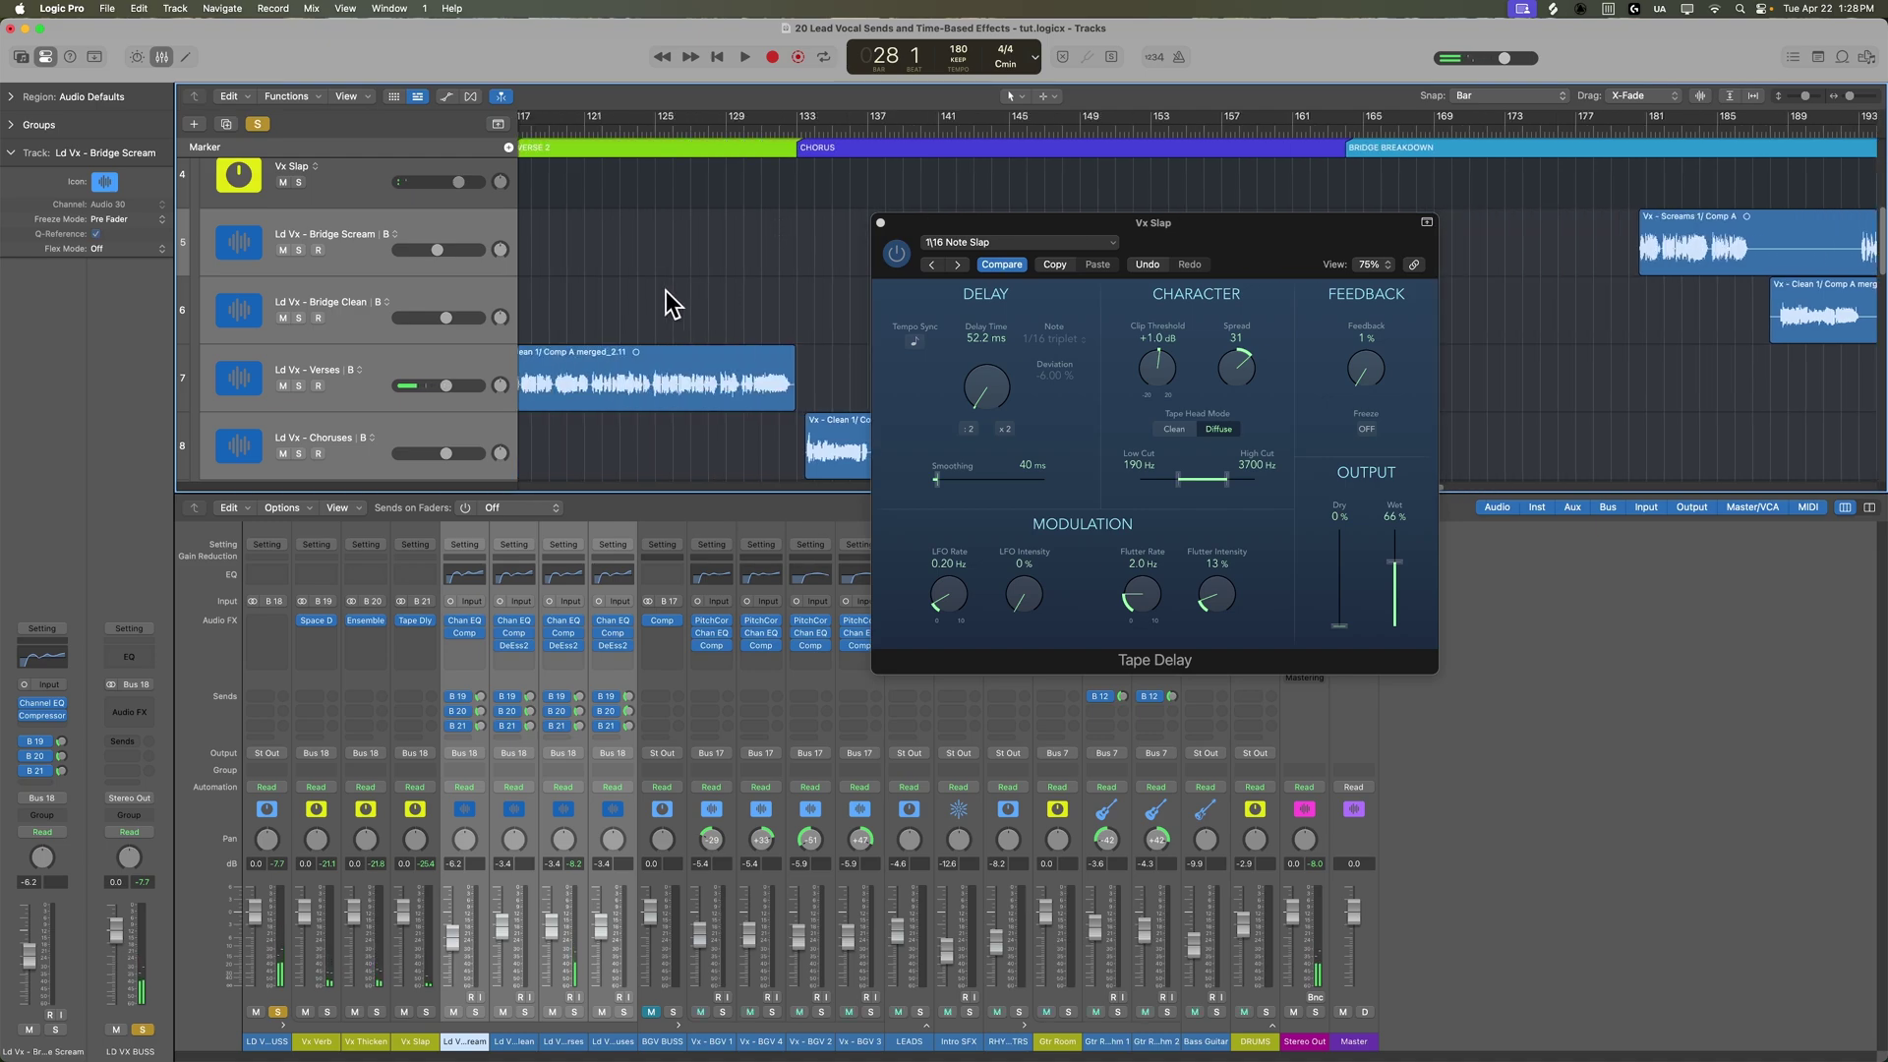
click(640, 352)
key(super+u)
key(space)
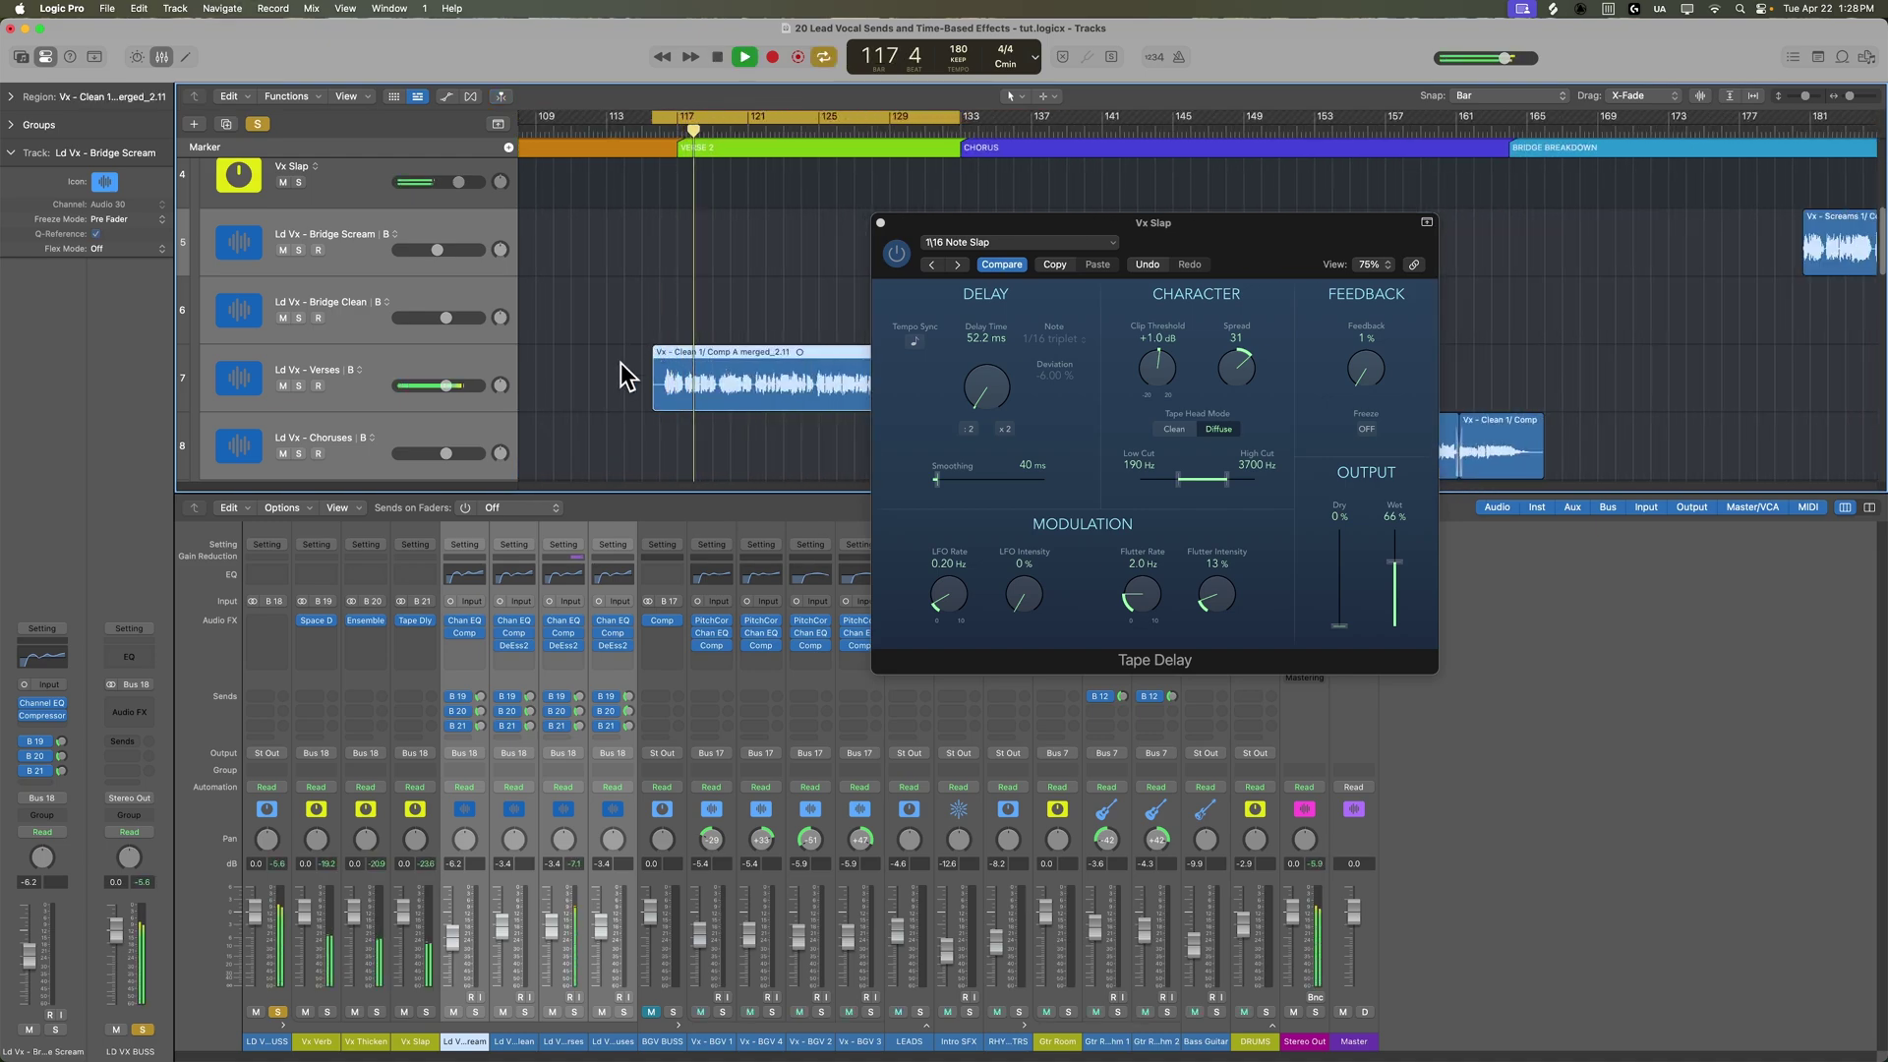
Replay the cycle and compare the vocals with Vx Verb, Vx Thicken and Vx Slap muted, then unmuted
click(330, 1041)
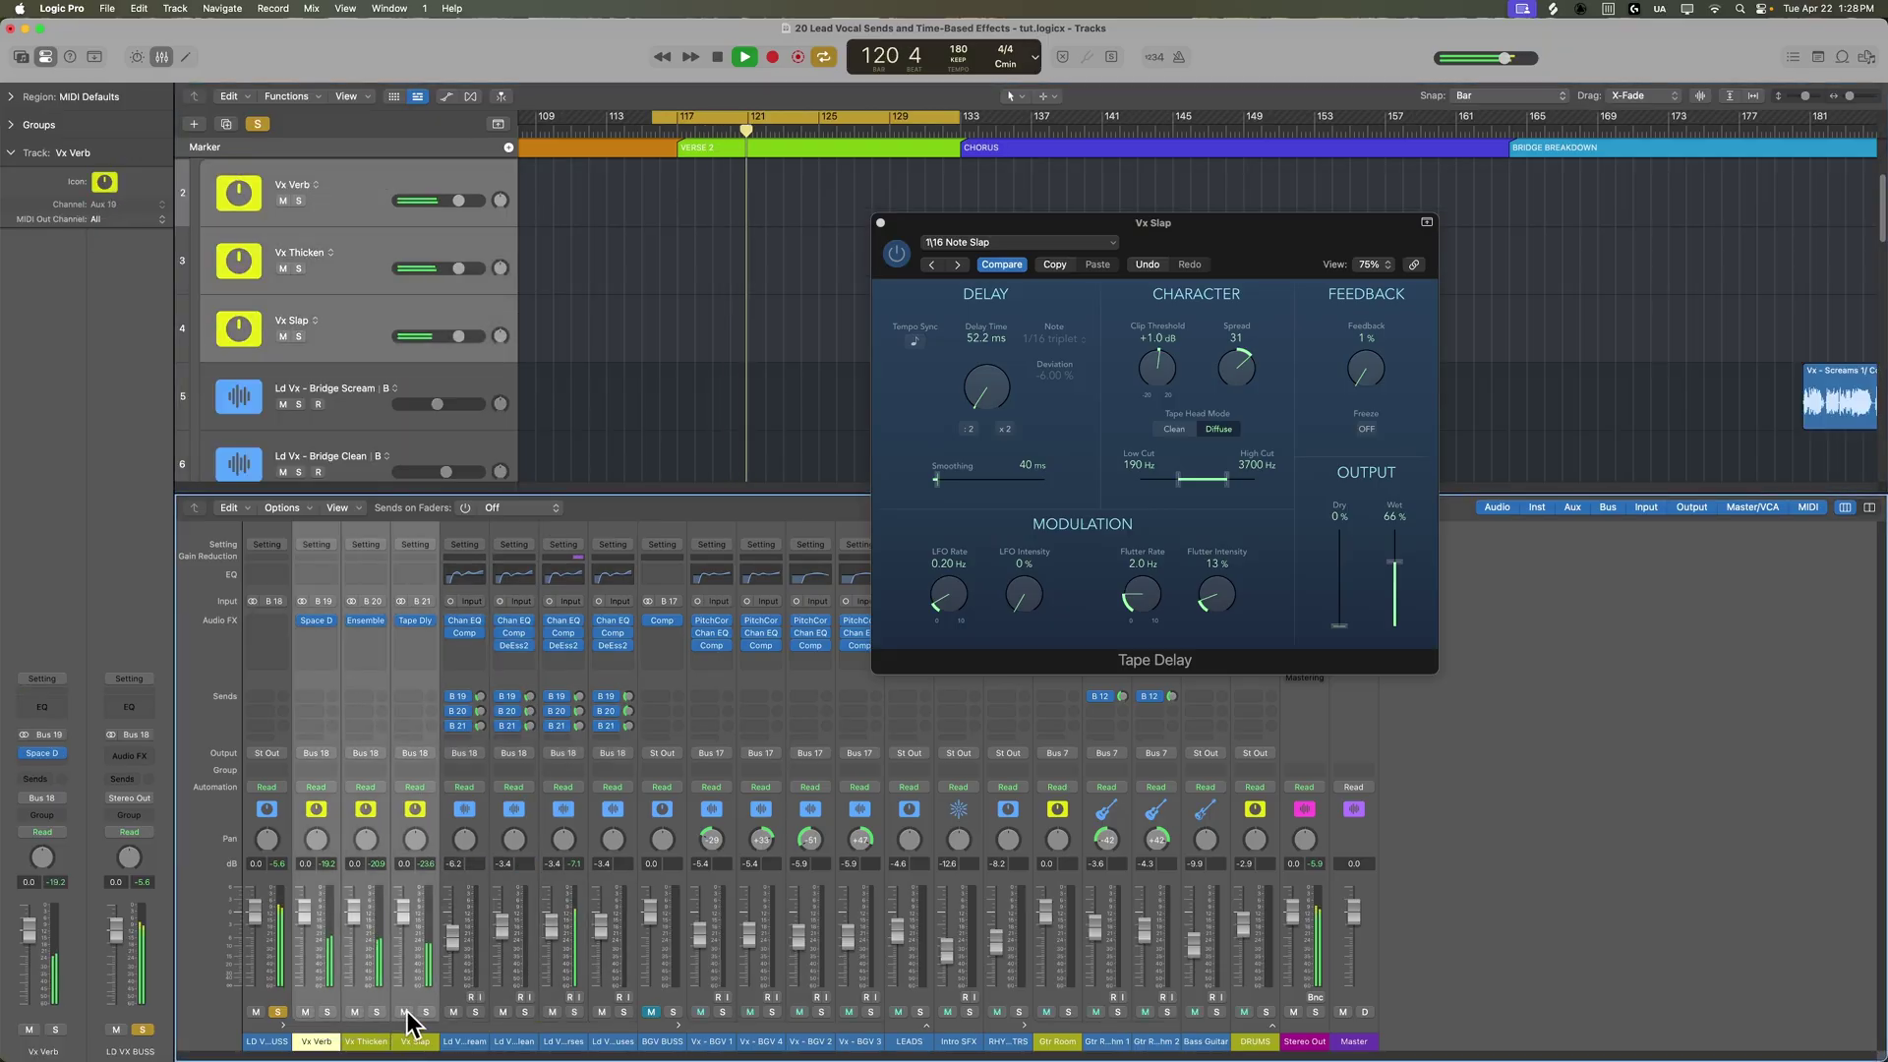
key(space)
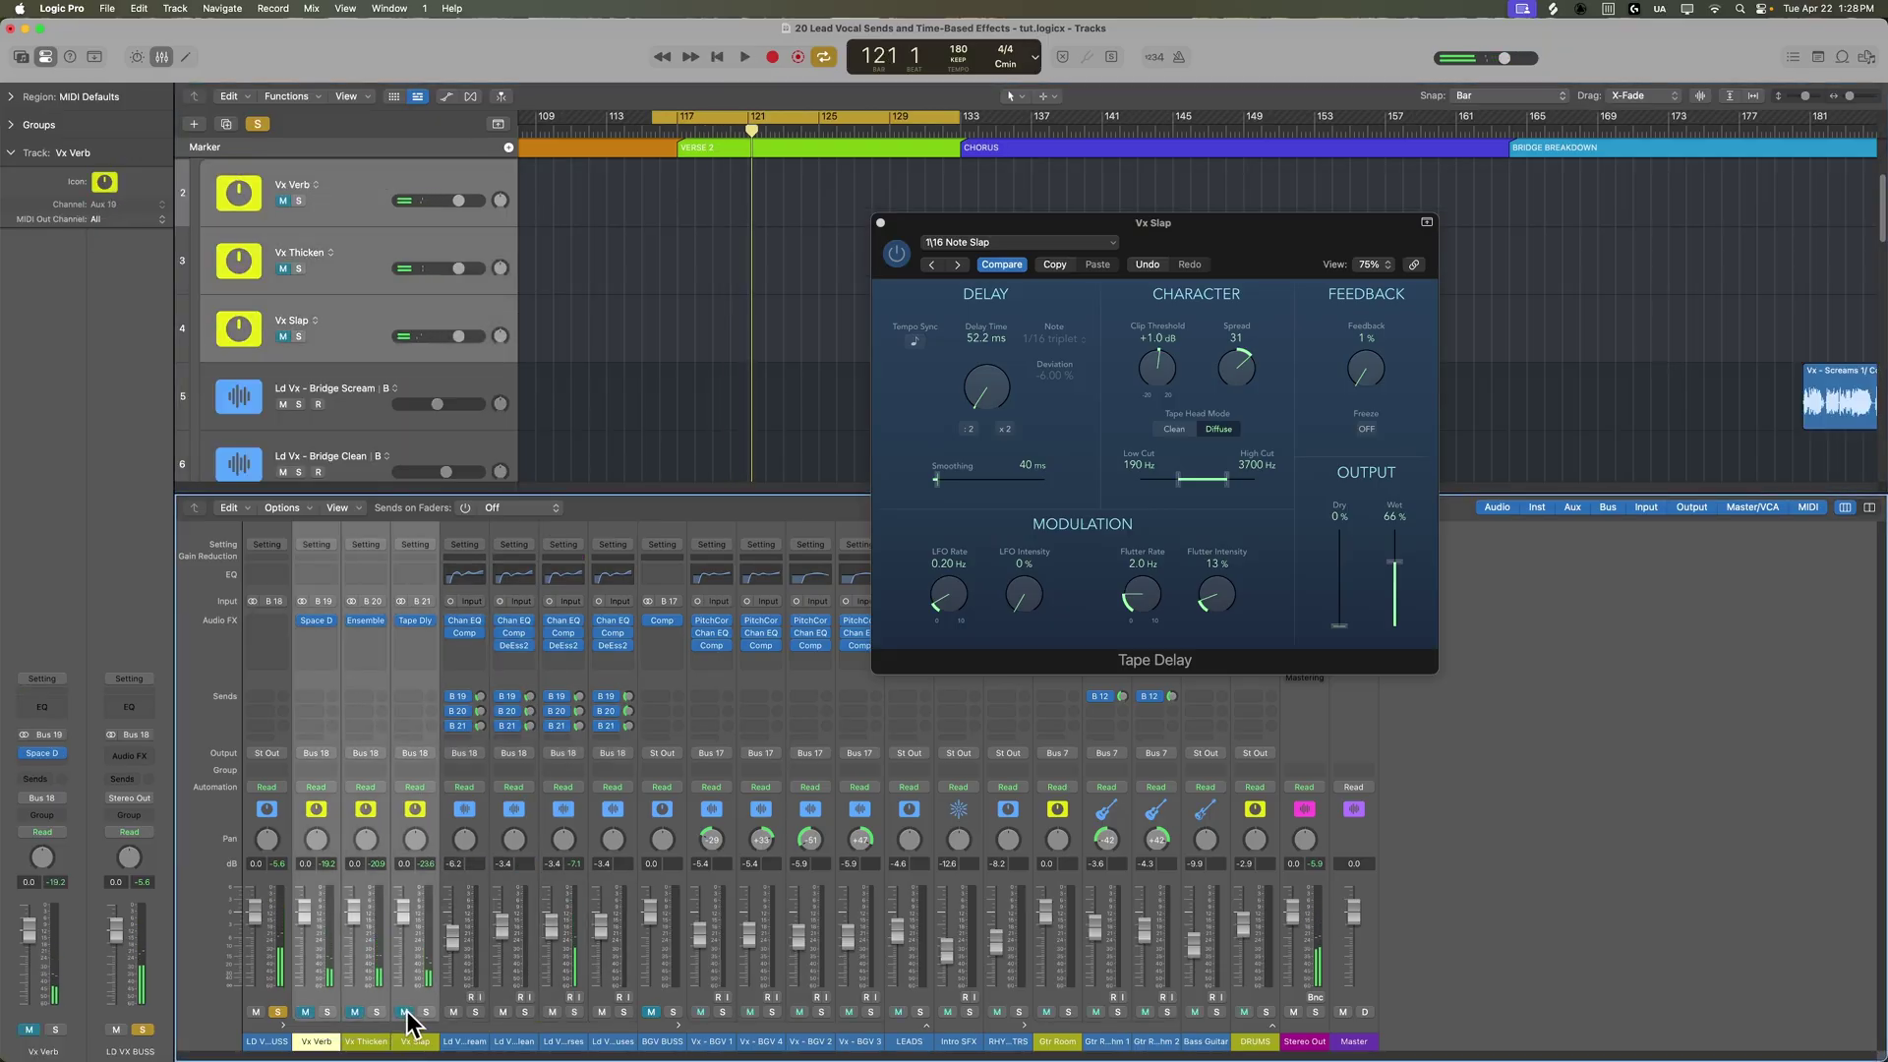
key(space)
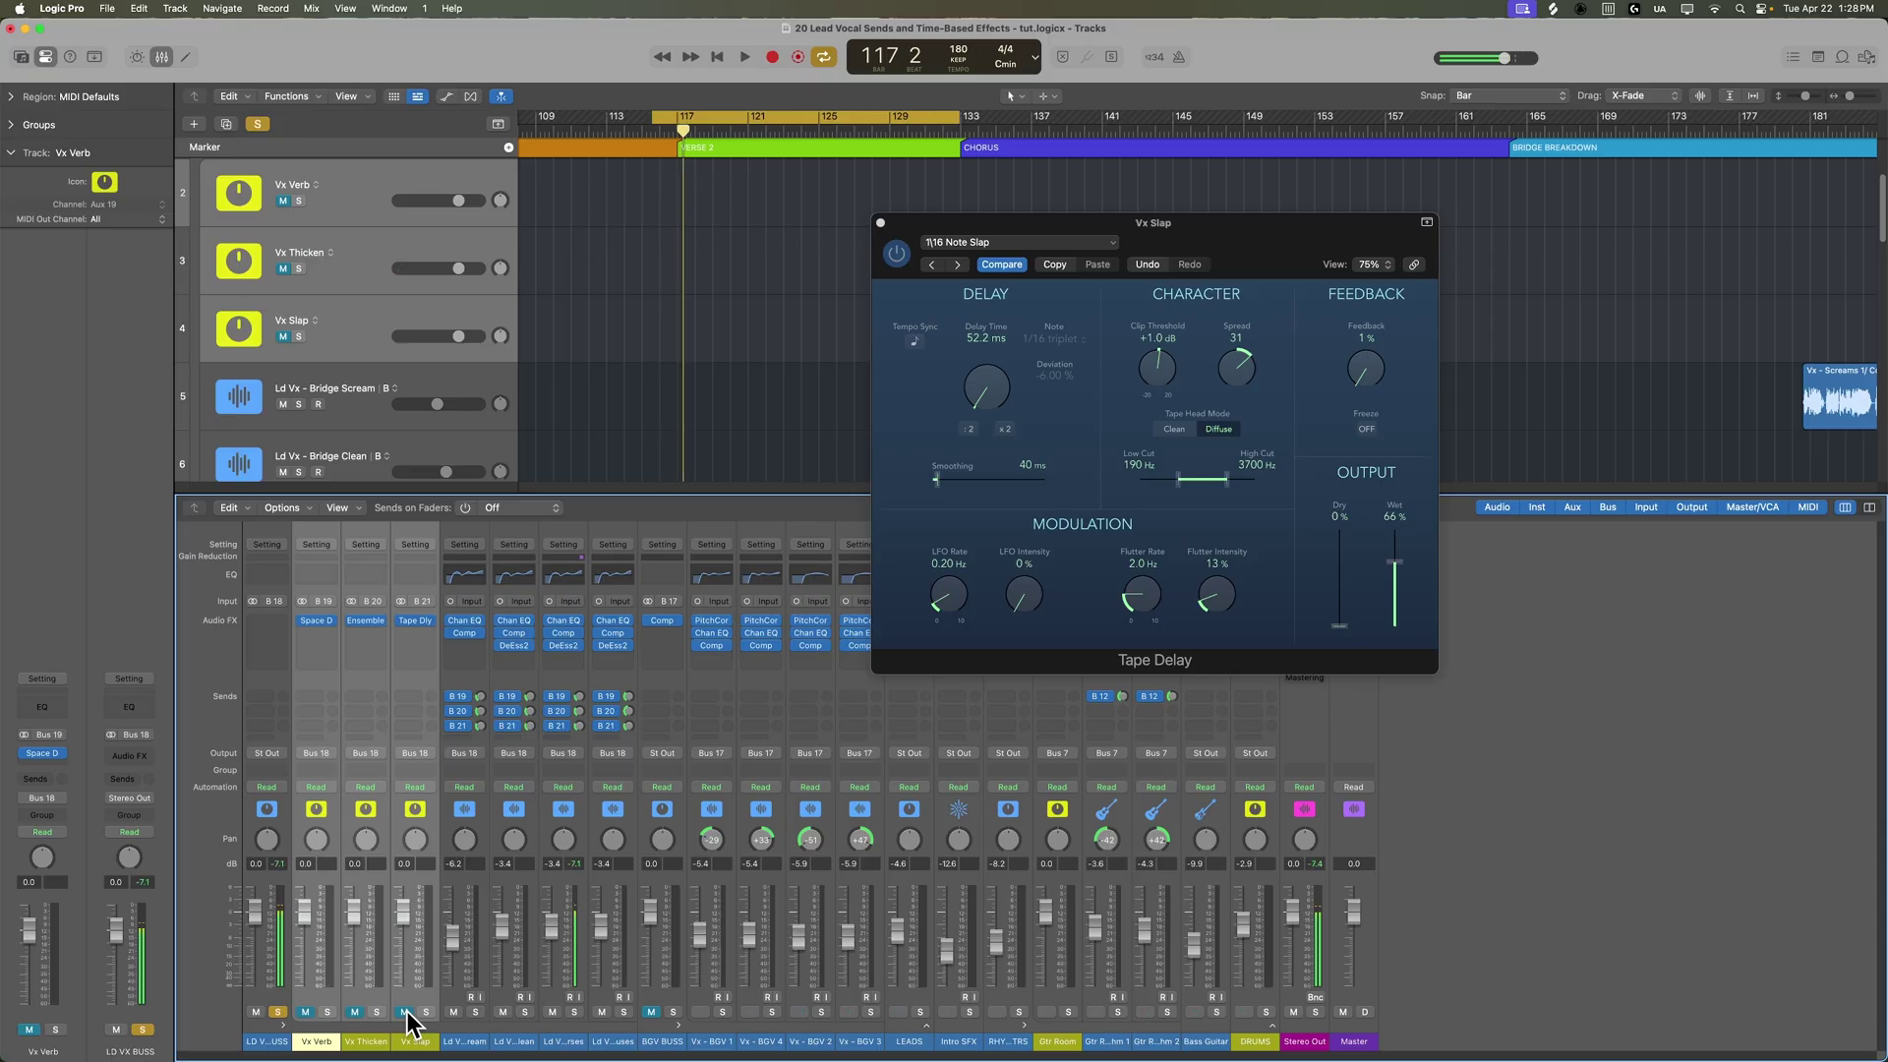
key(space)
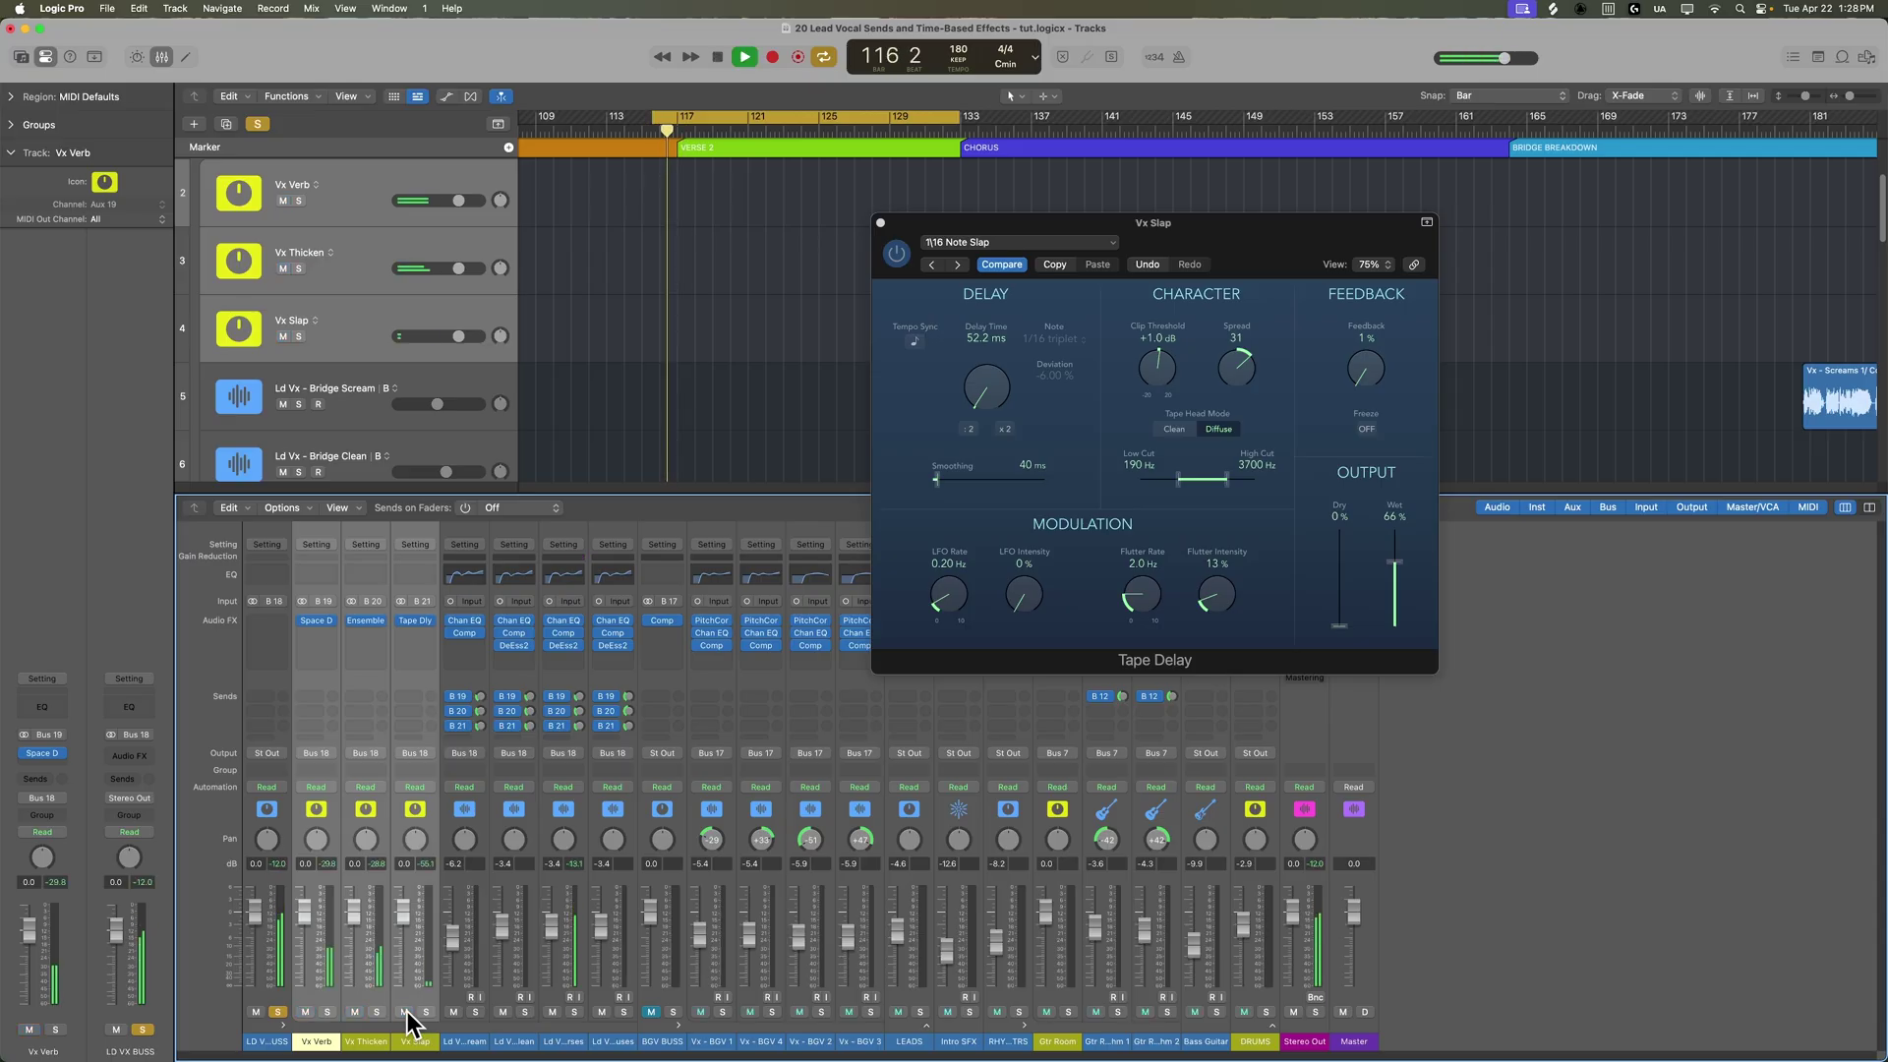
key(space)
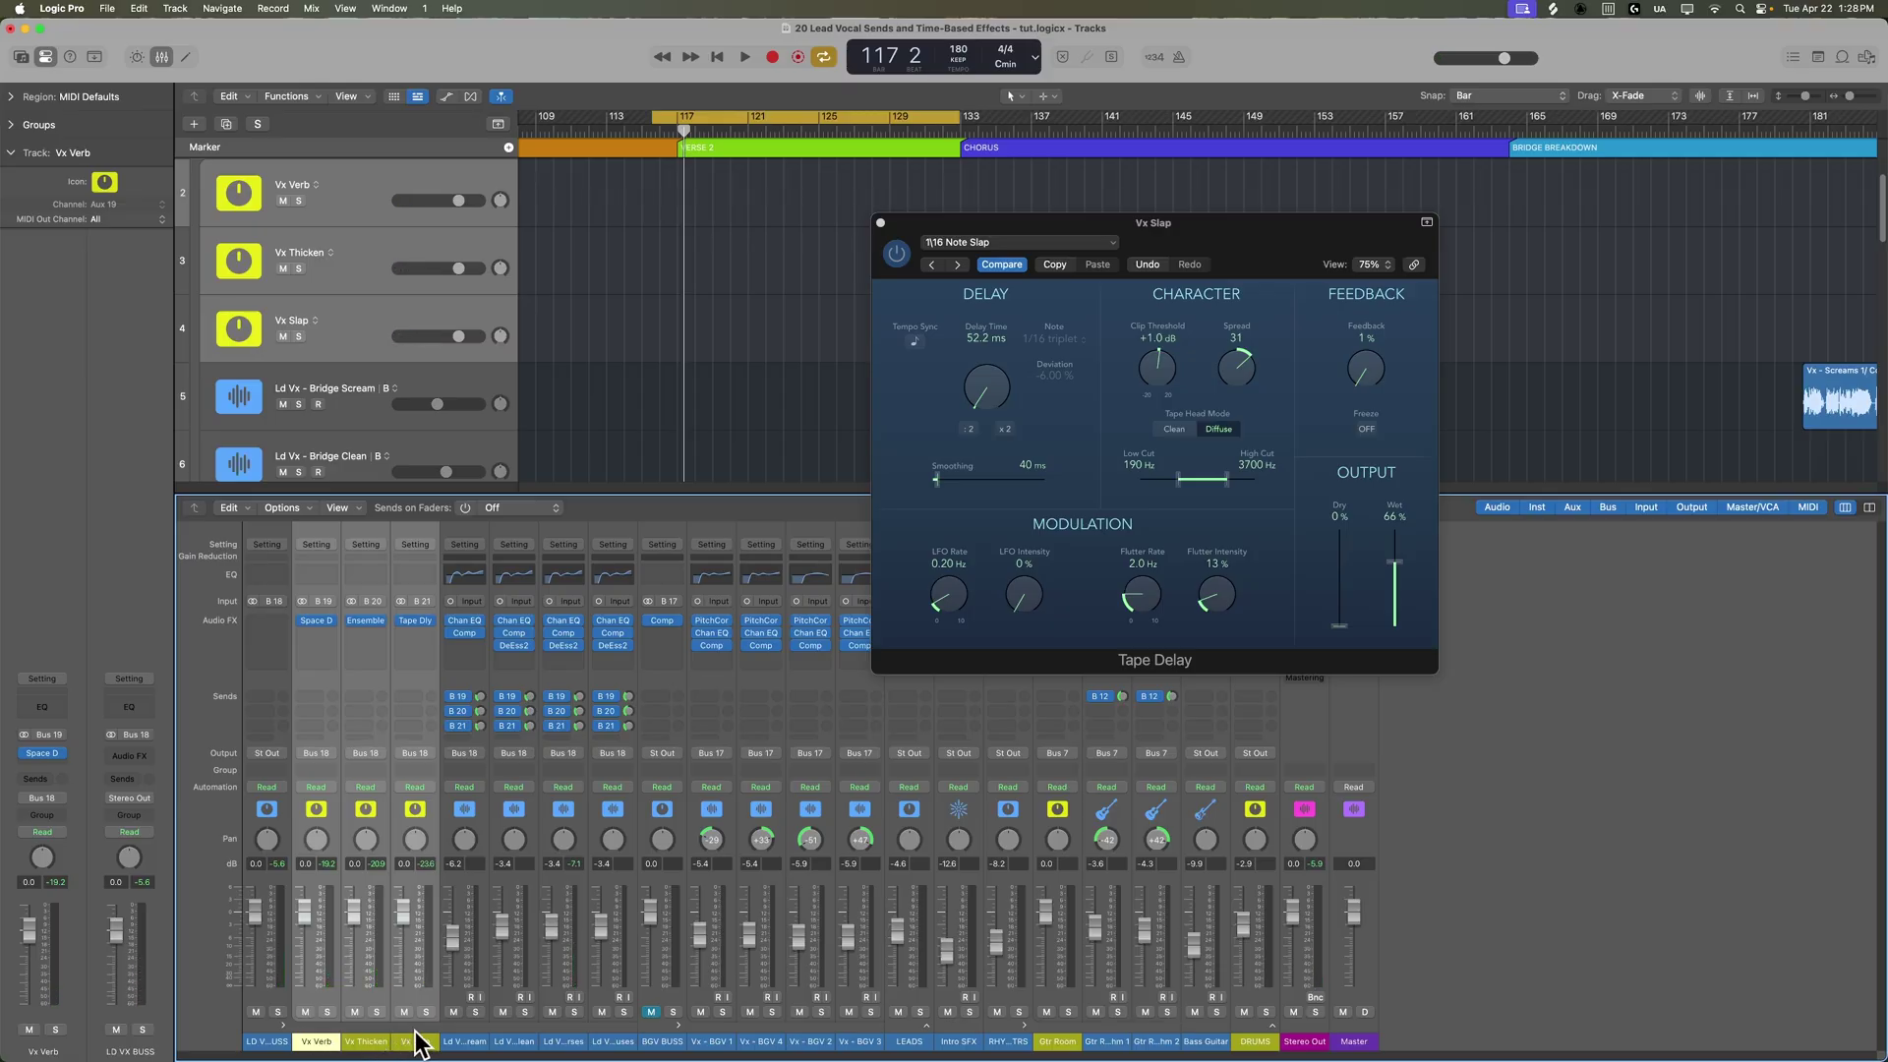
key(space)
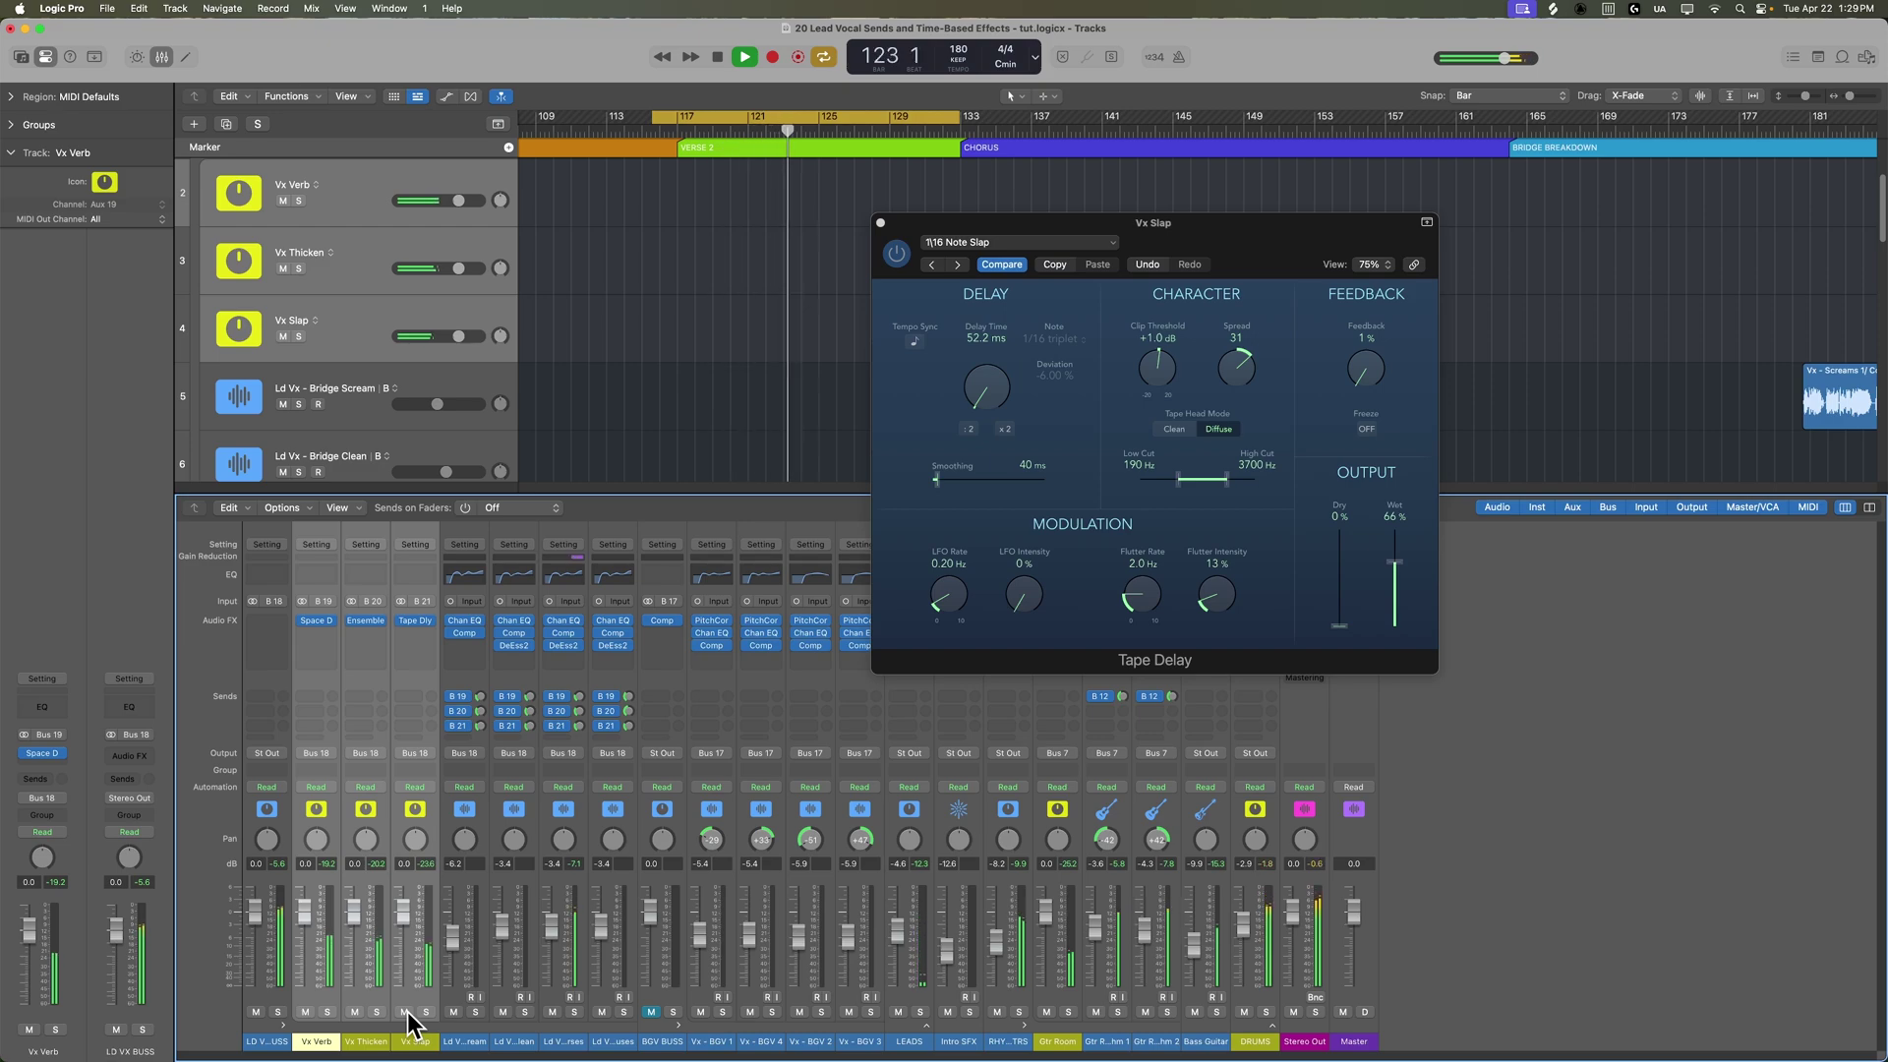
click(405, 1012)
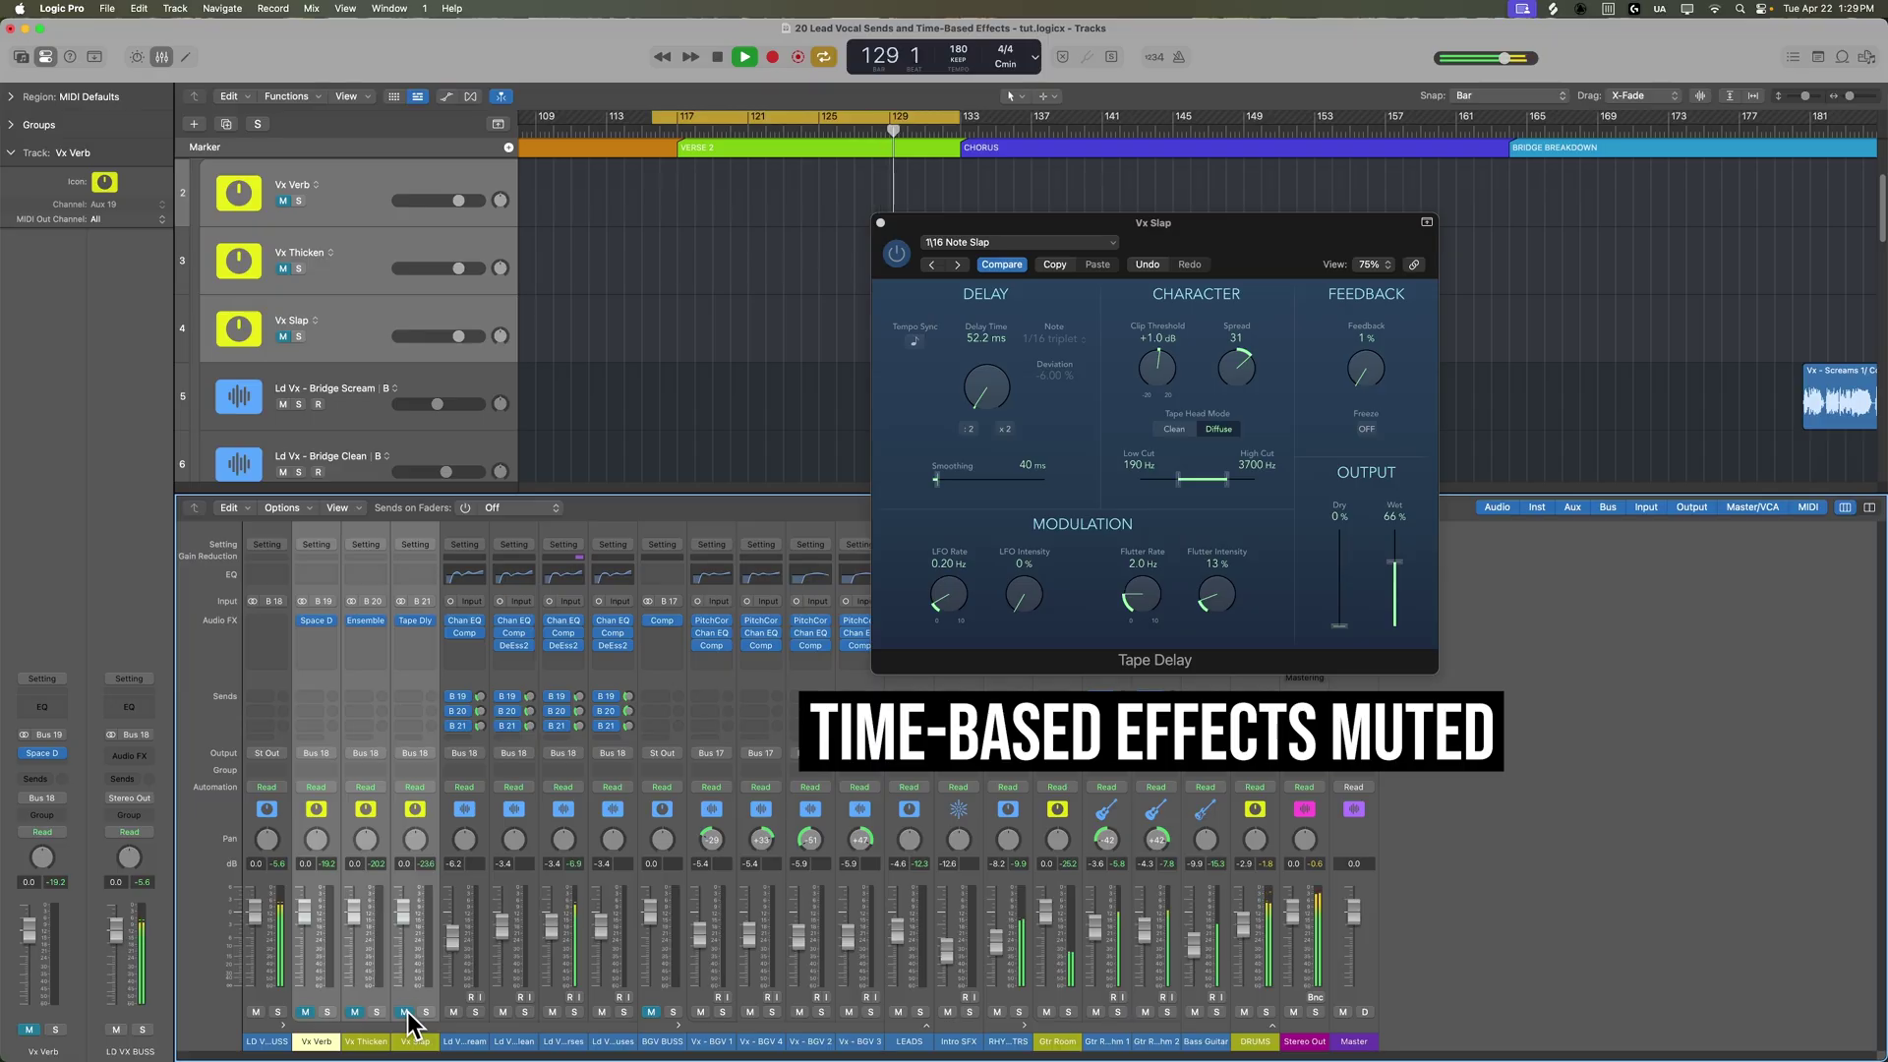
click(405, 1011)
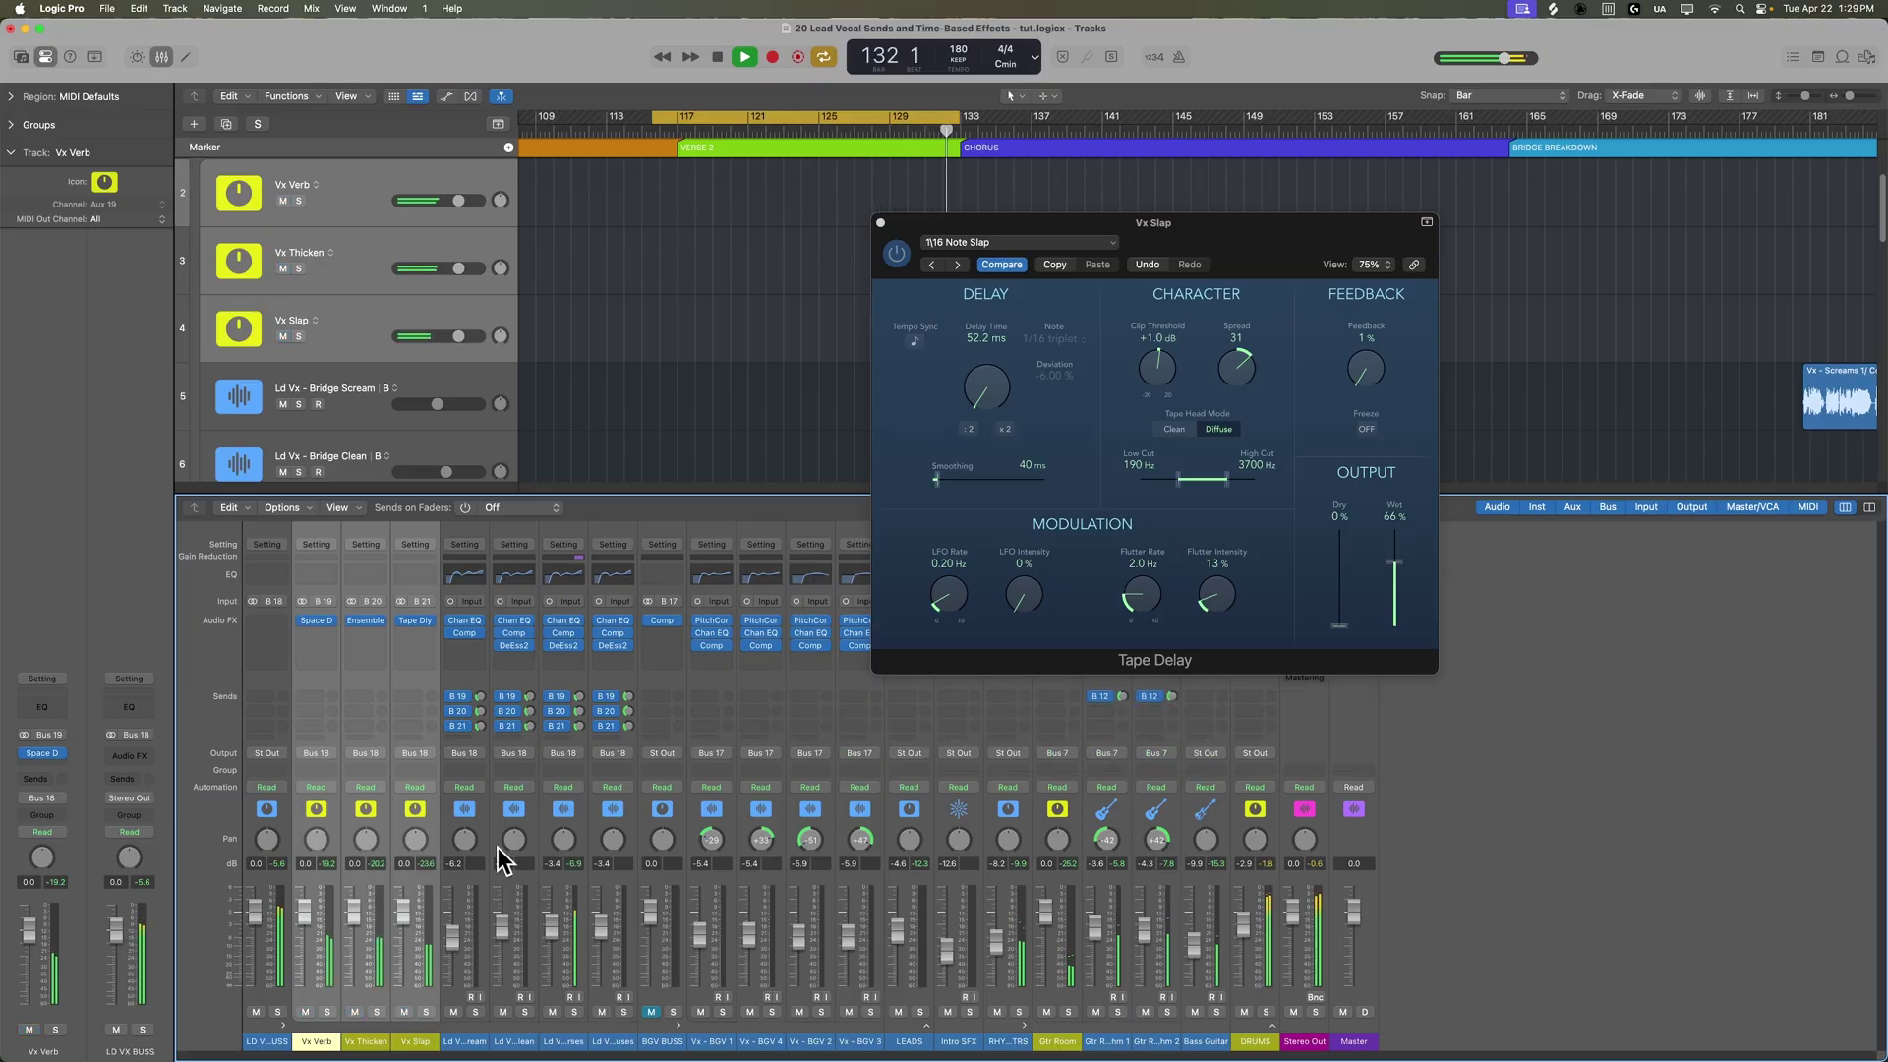
Stop playback and pull the Vx Verb, Vx Thicken and Vx Slap faders down together to -2.2 dB
key(space)
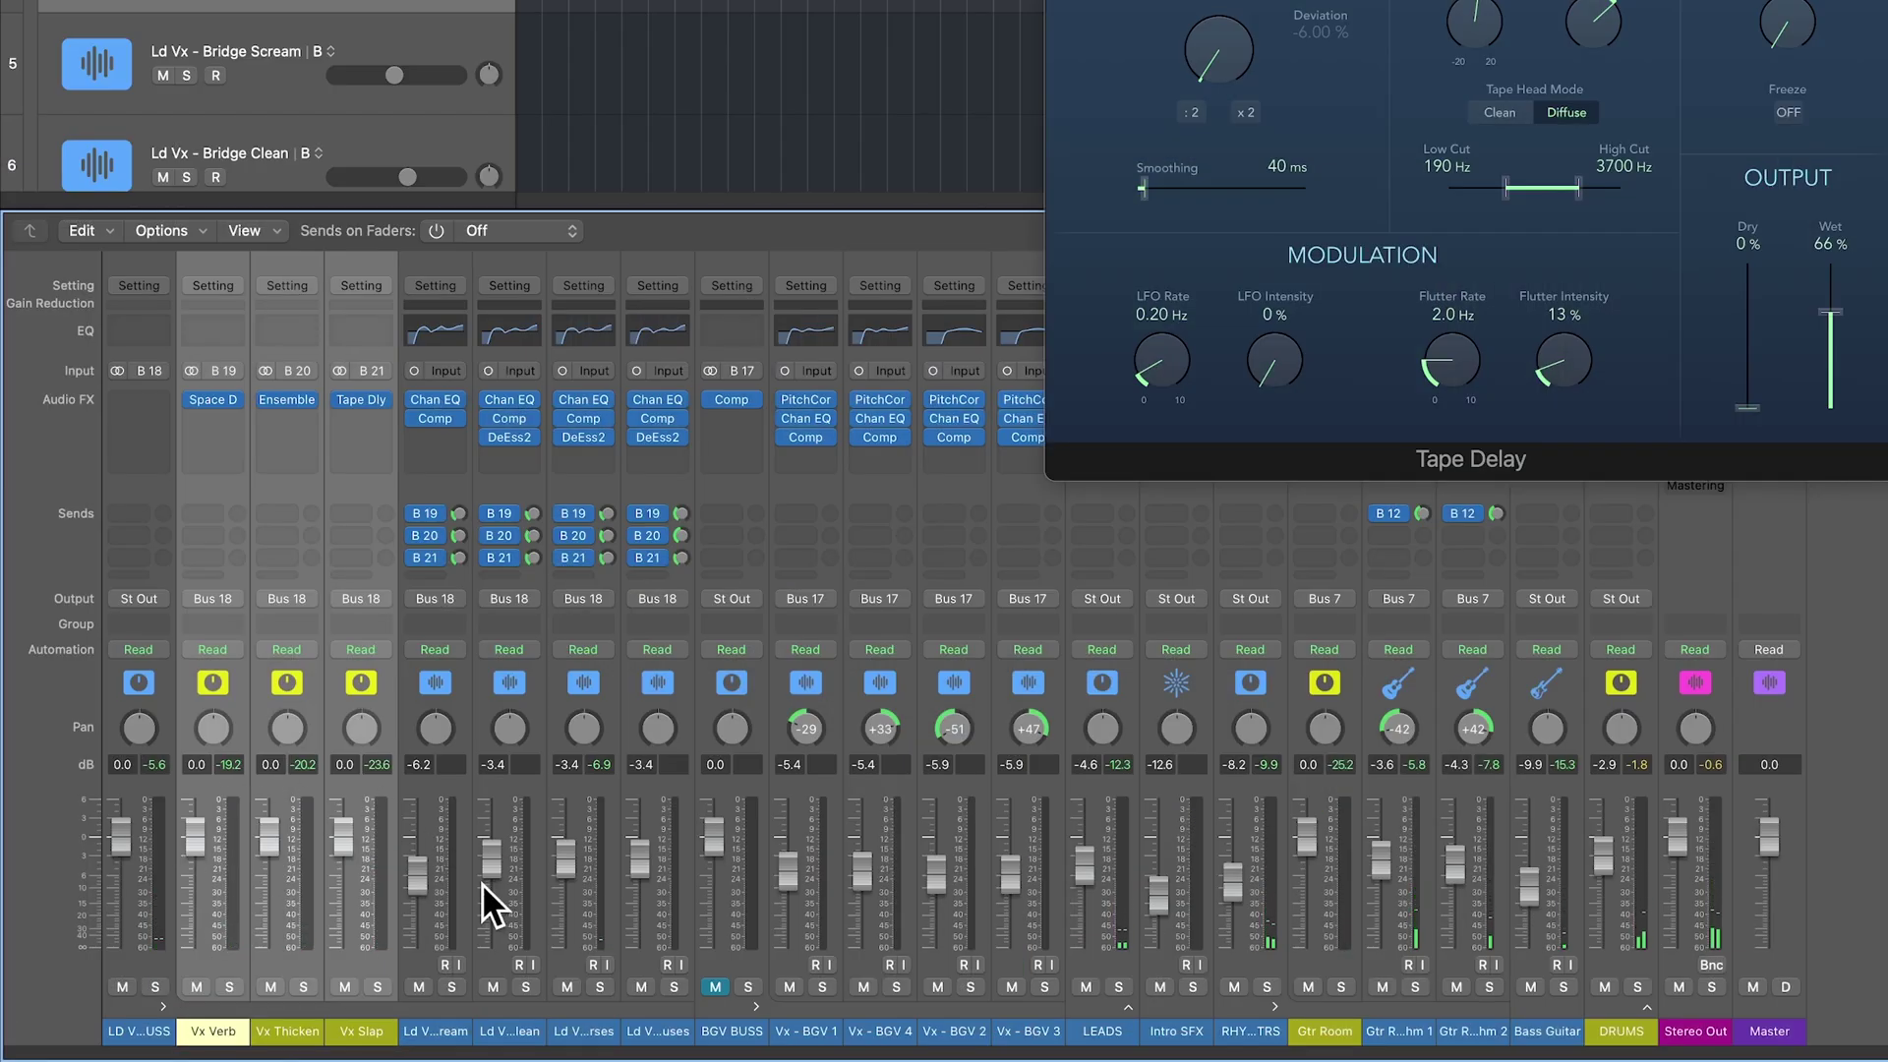
drag(352, 836, 424, 854)
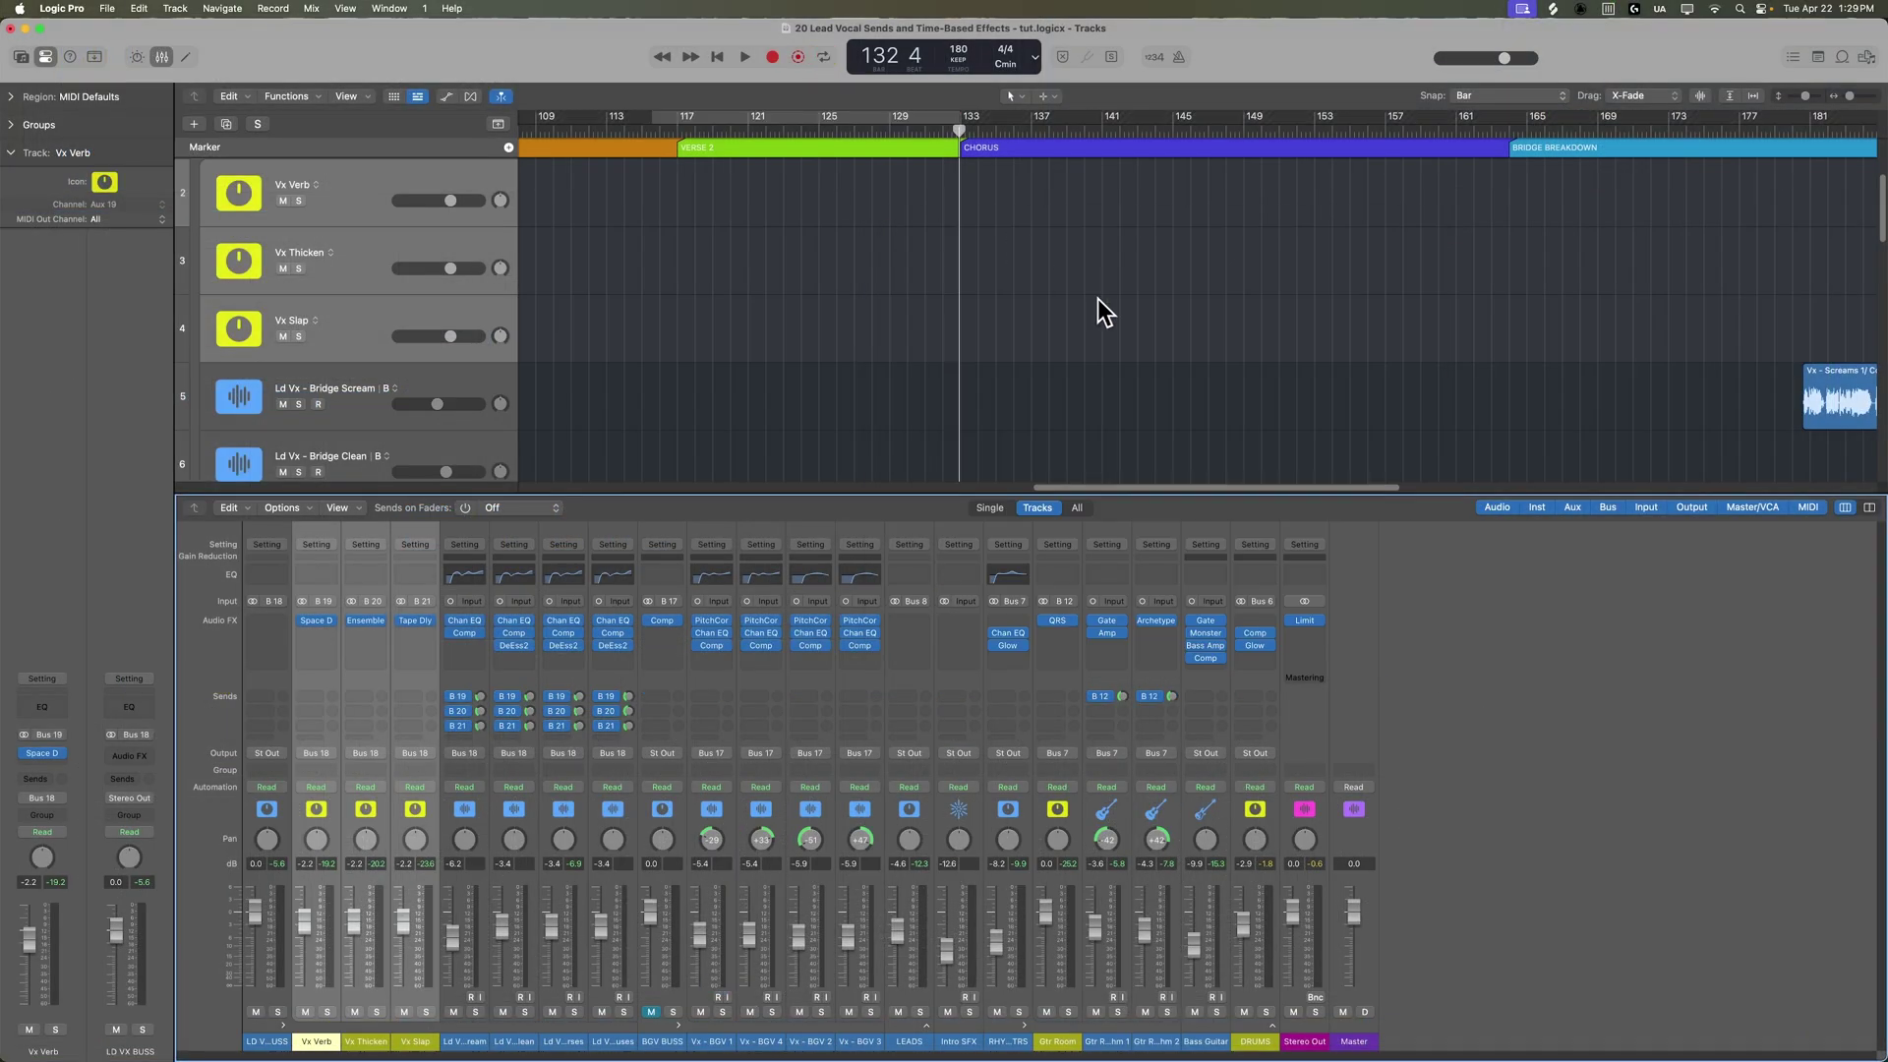
Start chorus playback from bar 38 with the mixer showing below the tracks
scroll(1052, 328, left, 15)
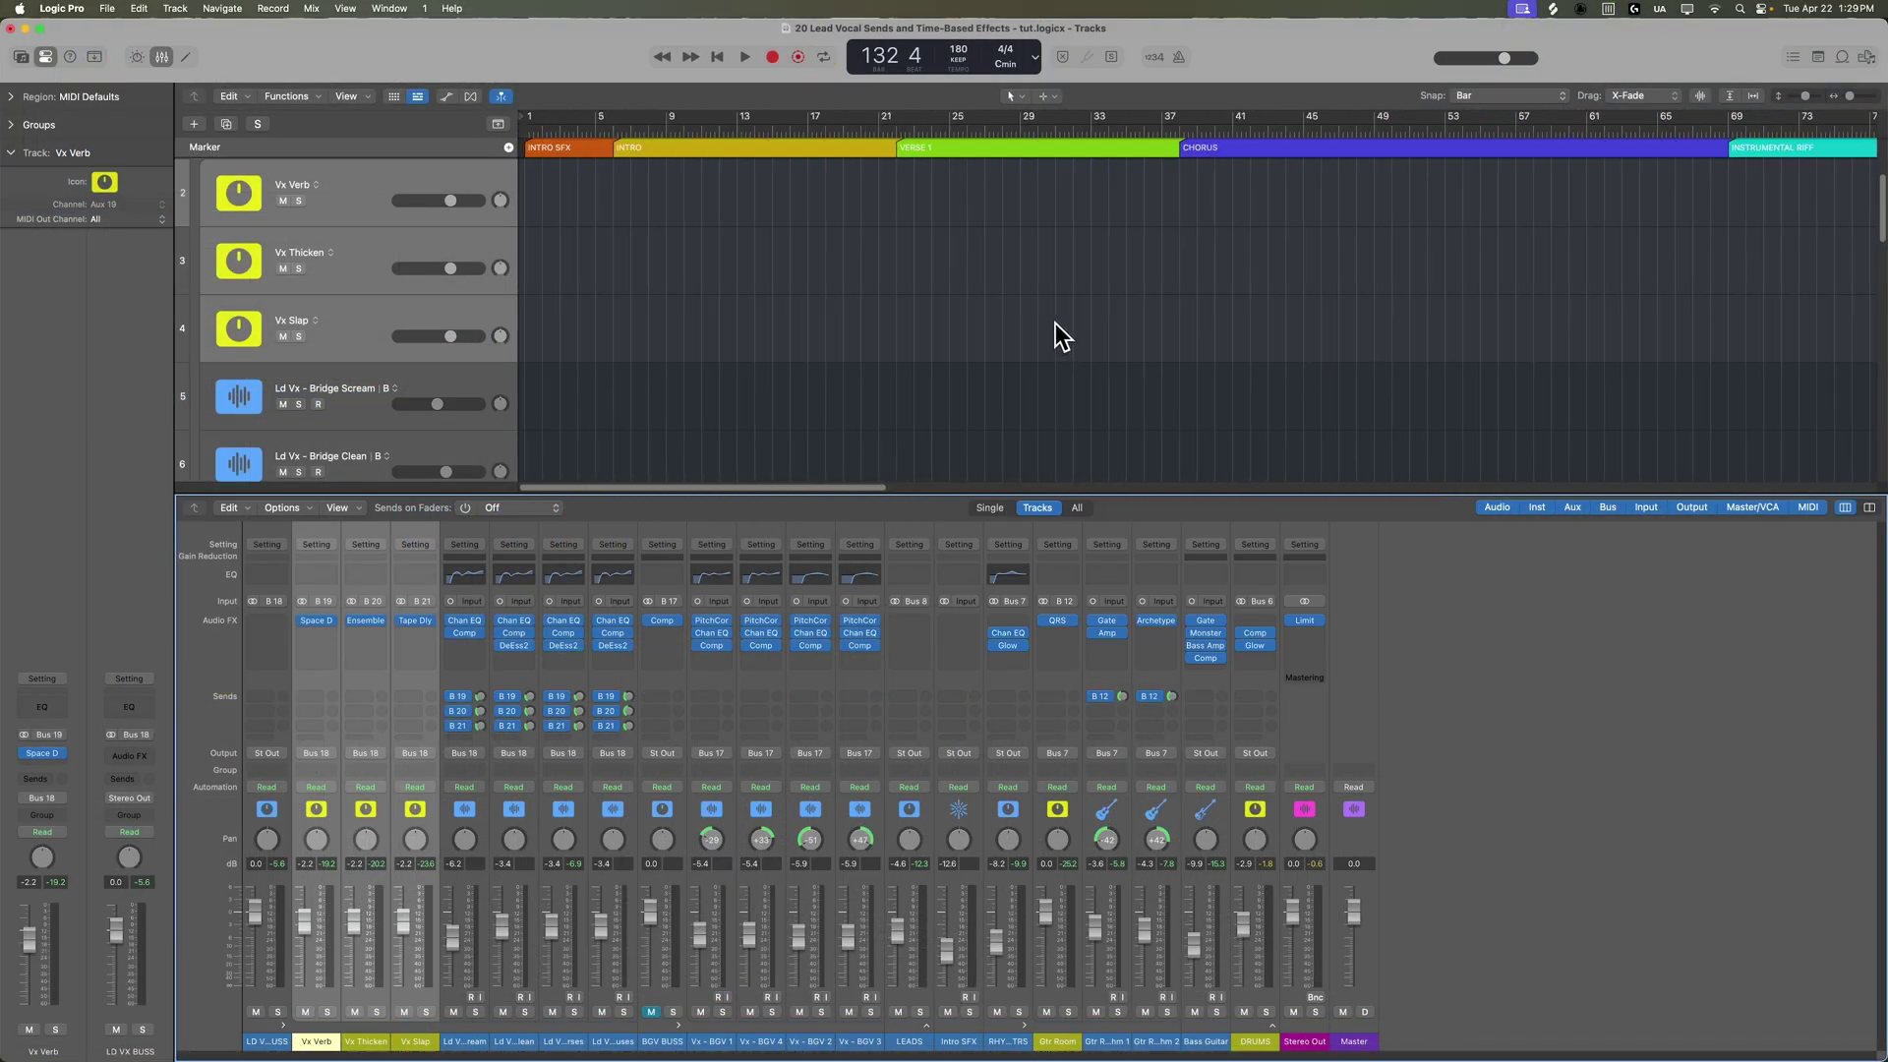
key(x)
scroll(1090, 427, right, 5)
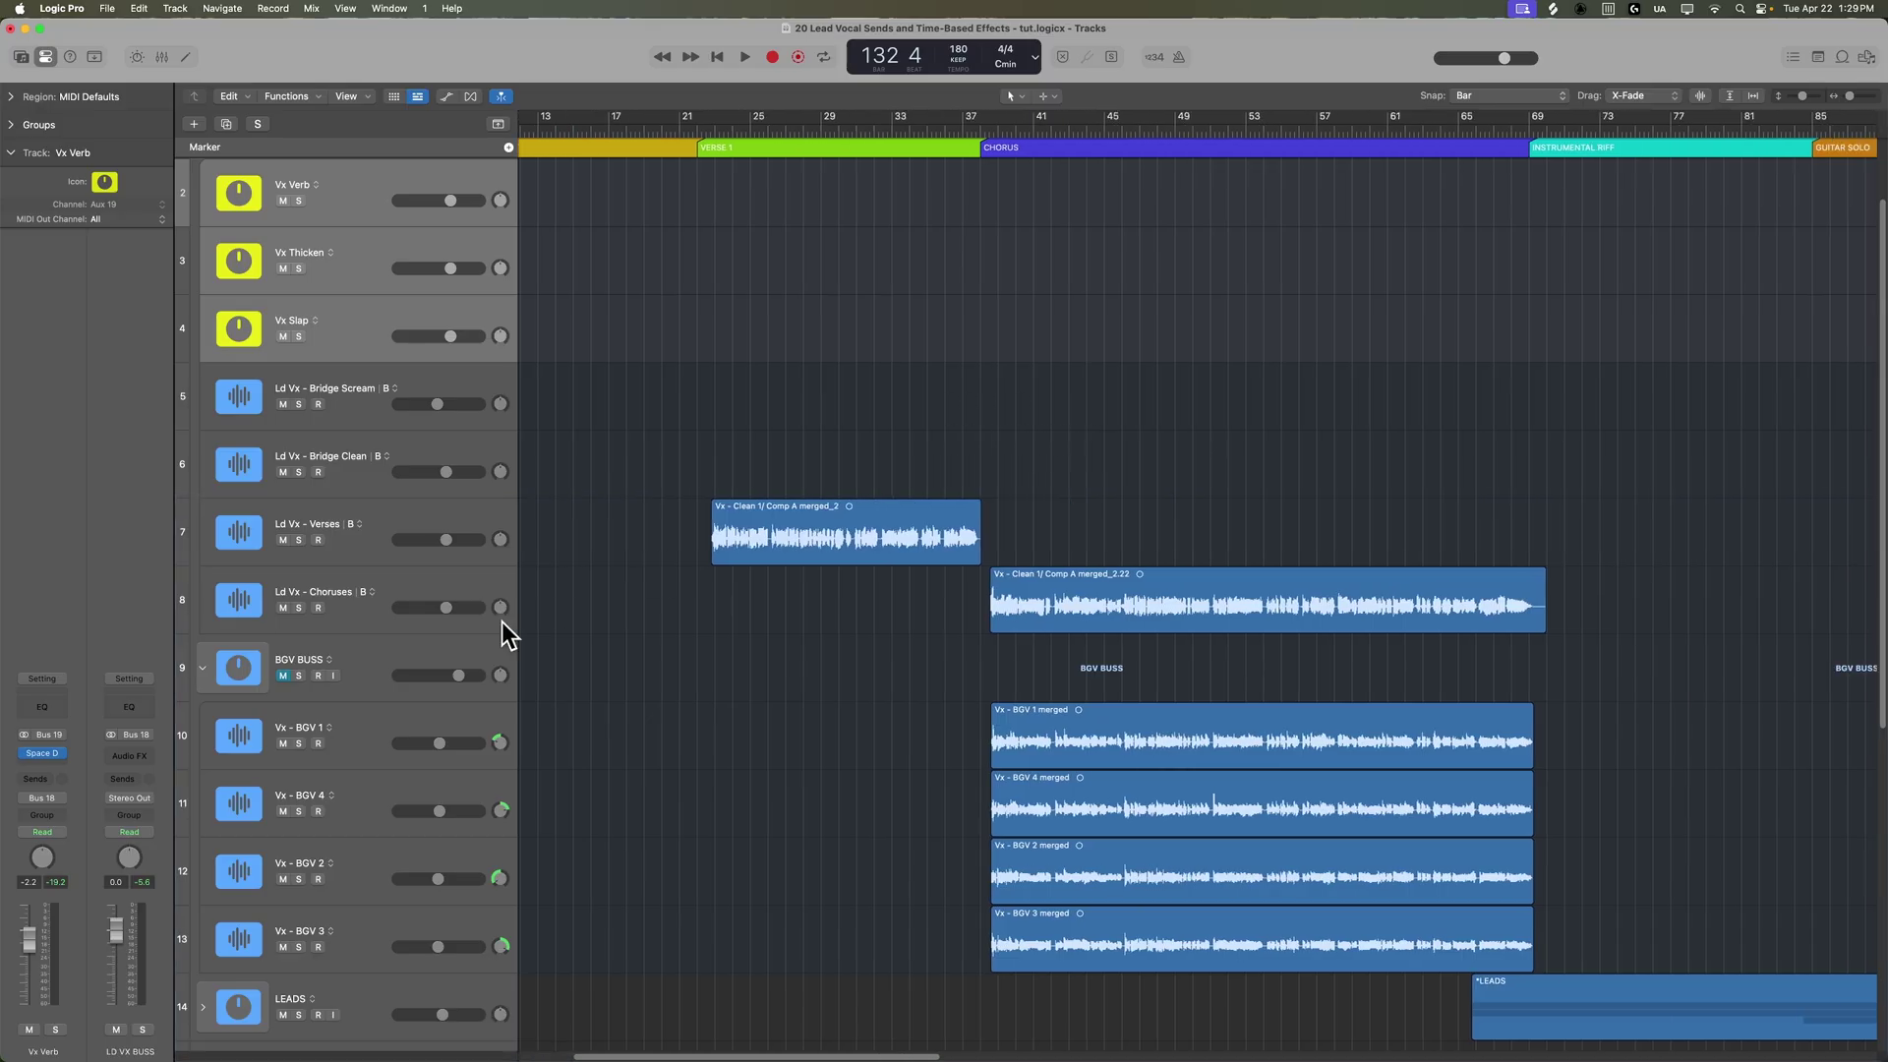
click(982, 130)
scroll(1131, 480, right, 3)
scroll(1111, 462, down, 2)
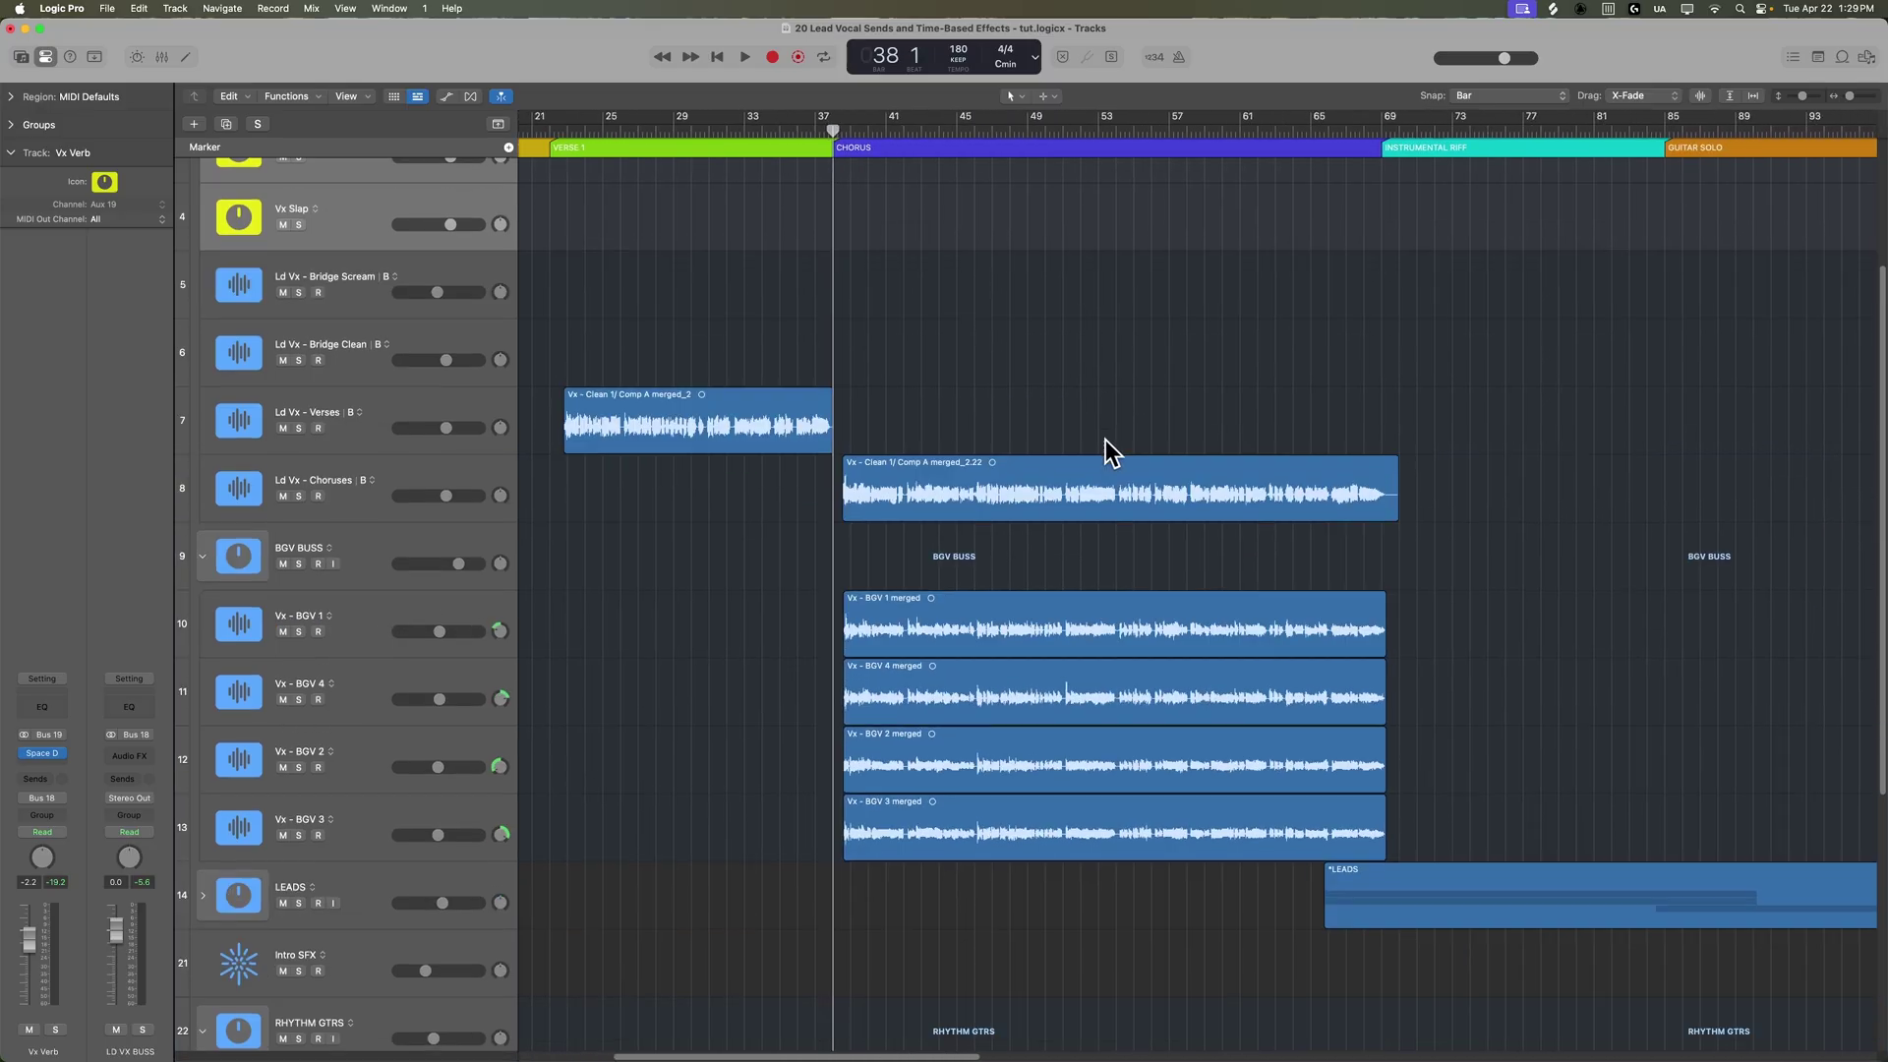
key(space)
key(x)
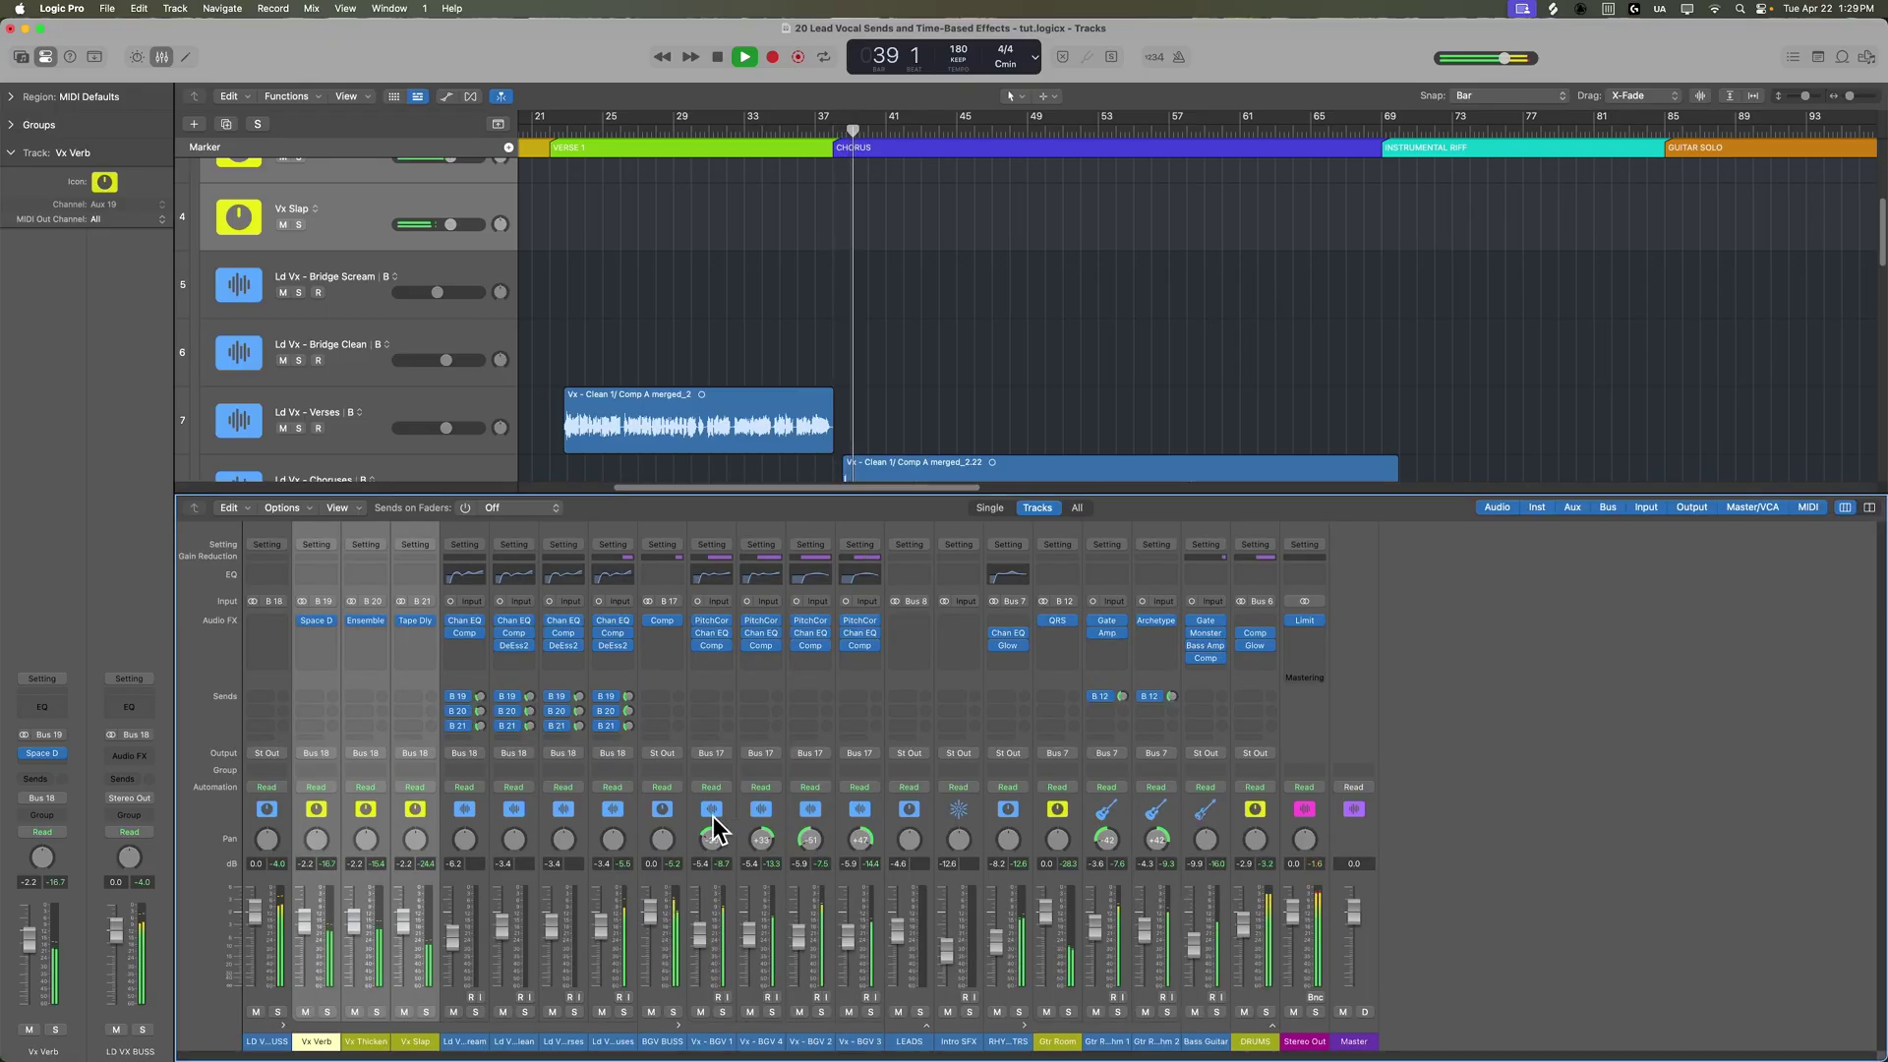
Mute and unmute the selected Vx Verb, Vx Thicken and Vx Slap returns to compare, then stop playback
click(605, 1040)
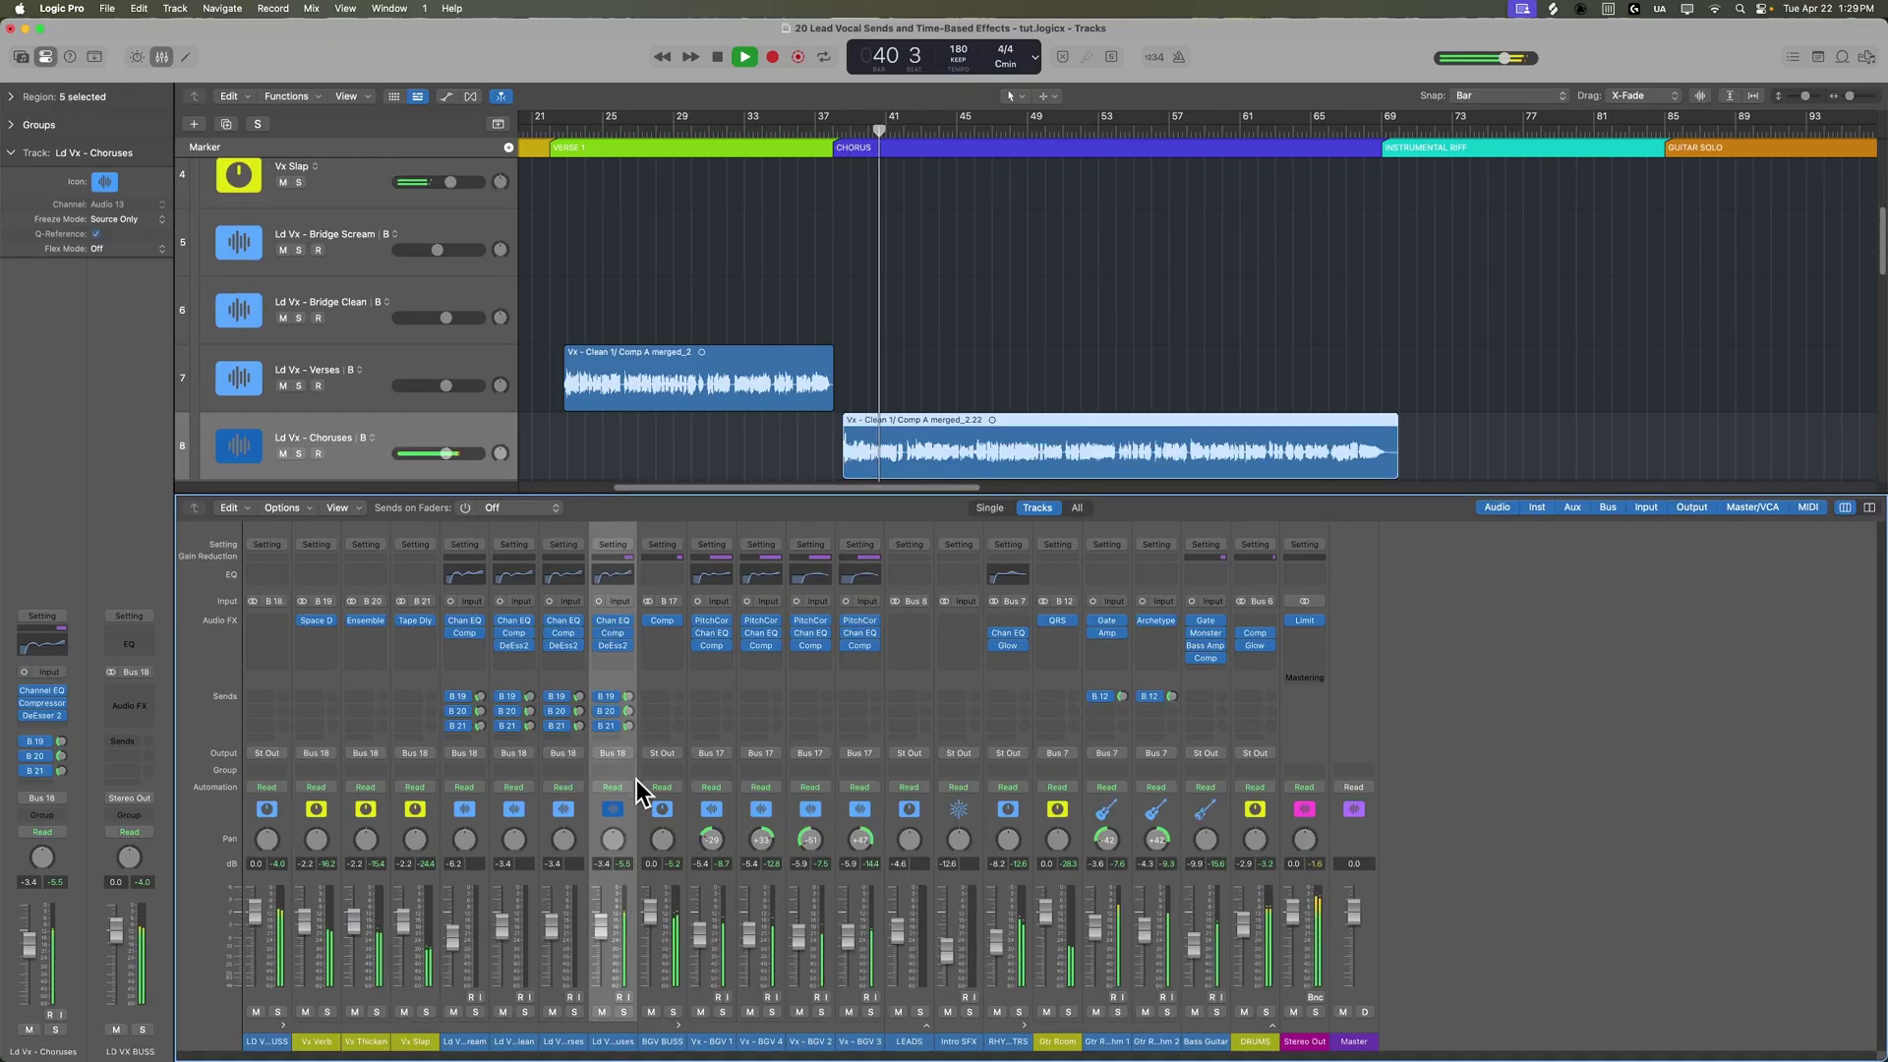
mouse_move(634, 733)
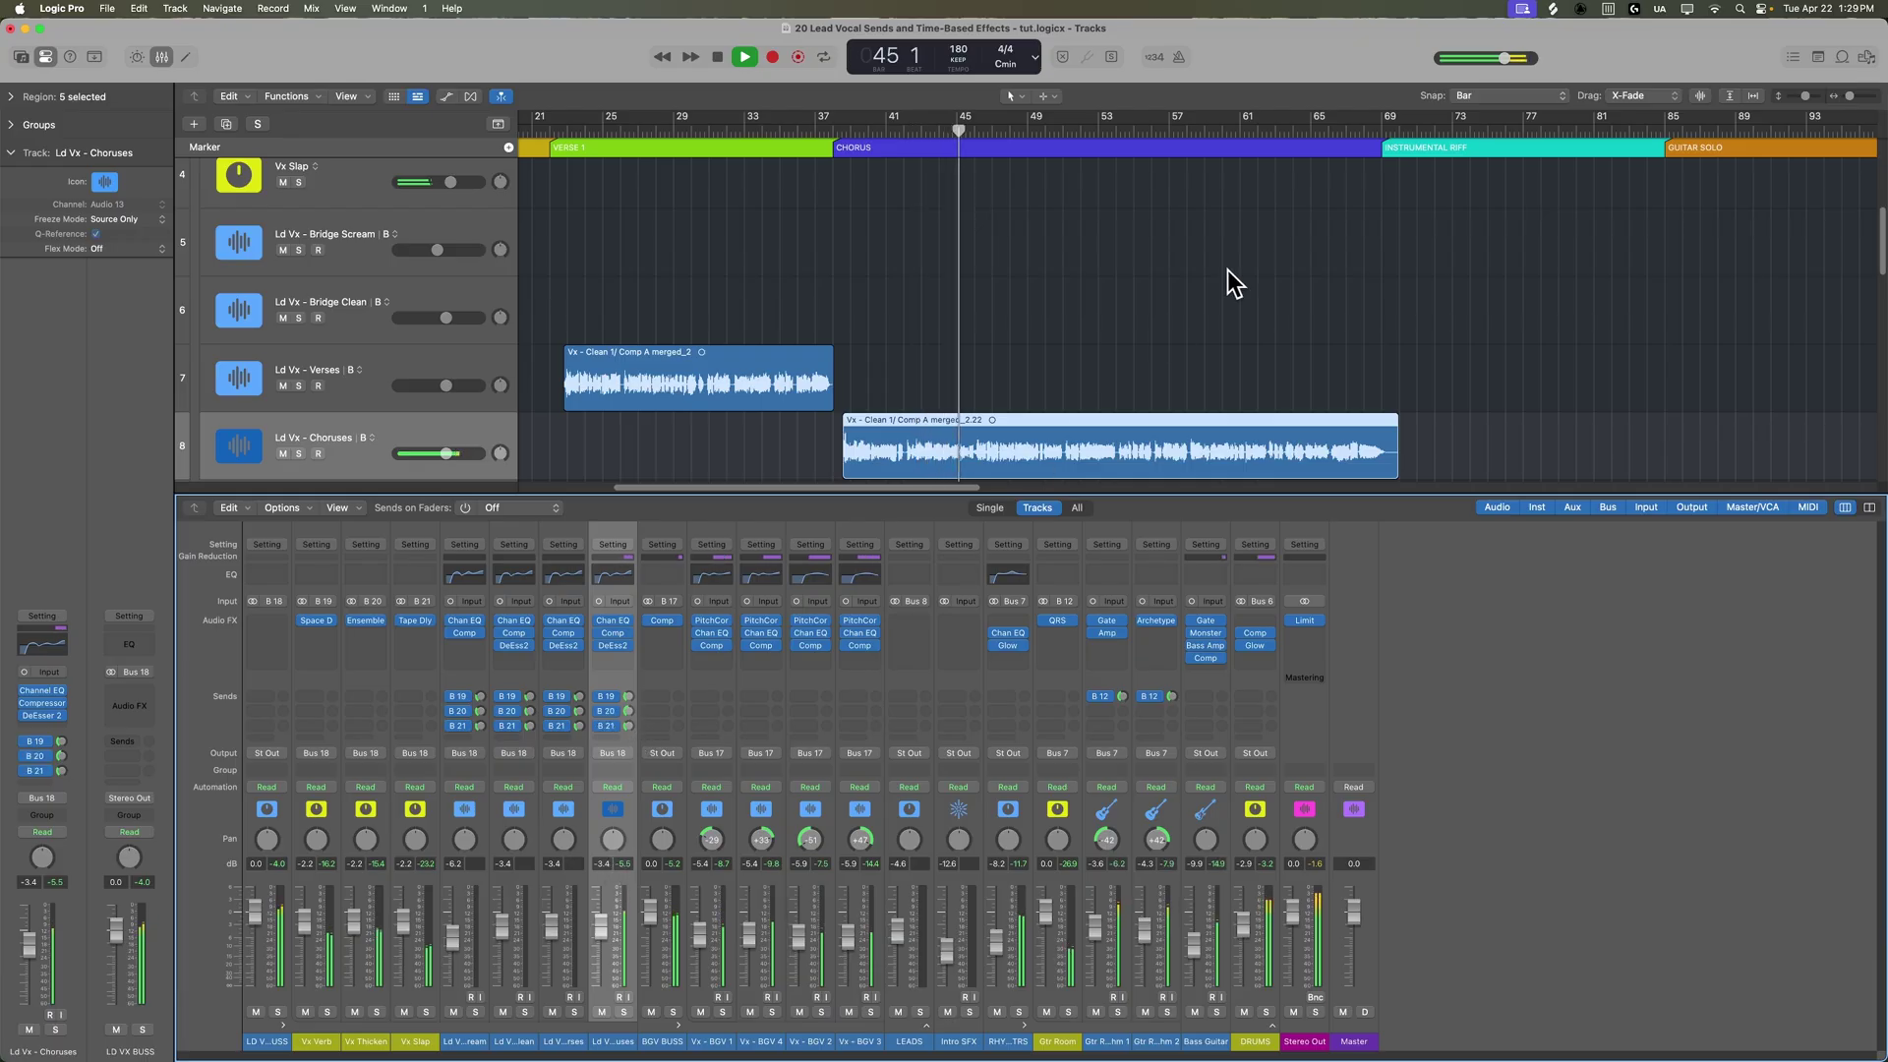
click(319, 1027)
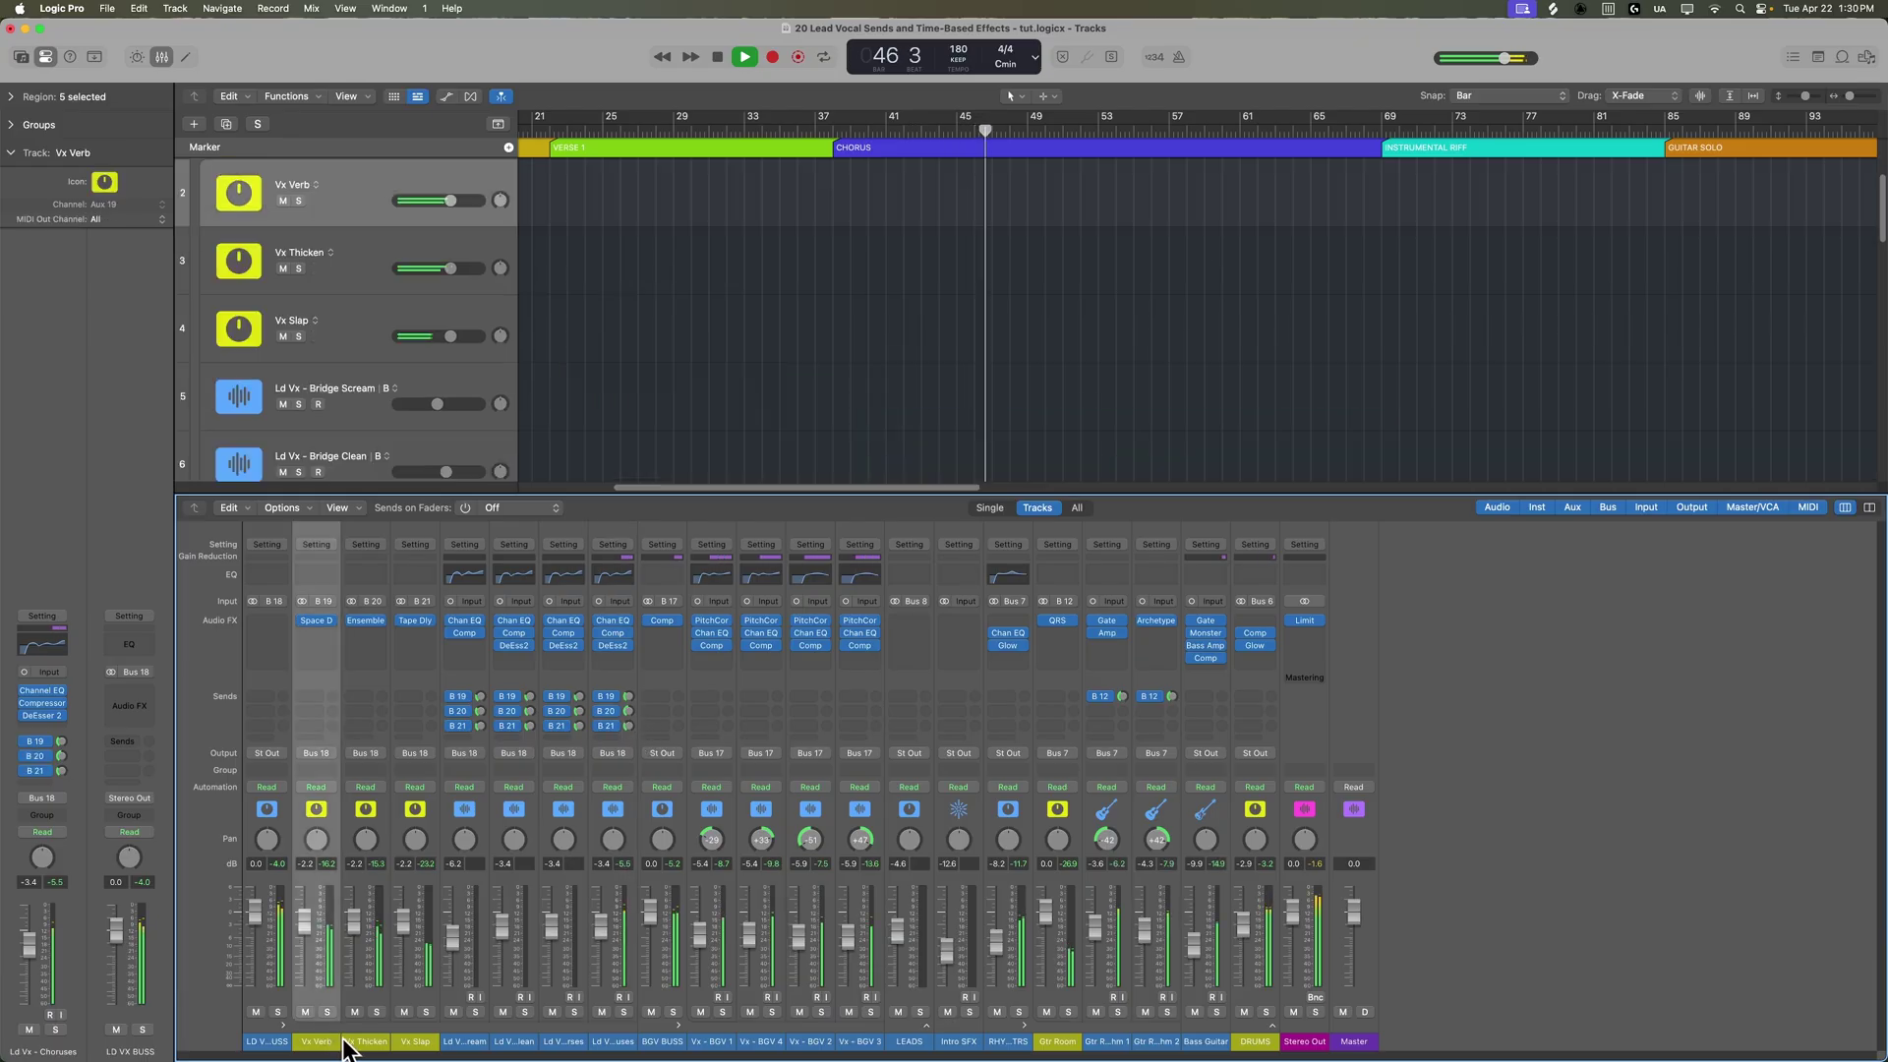
shift+click(398, 1037)
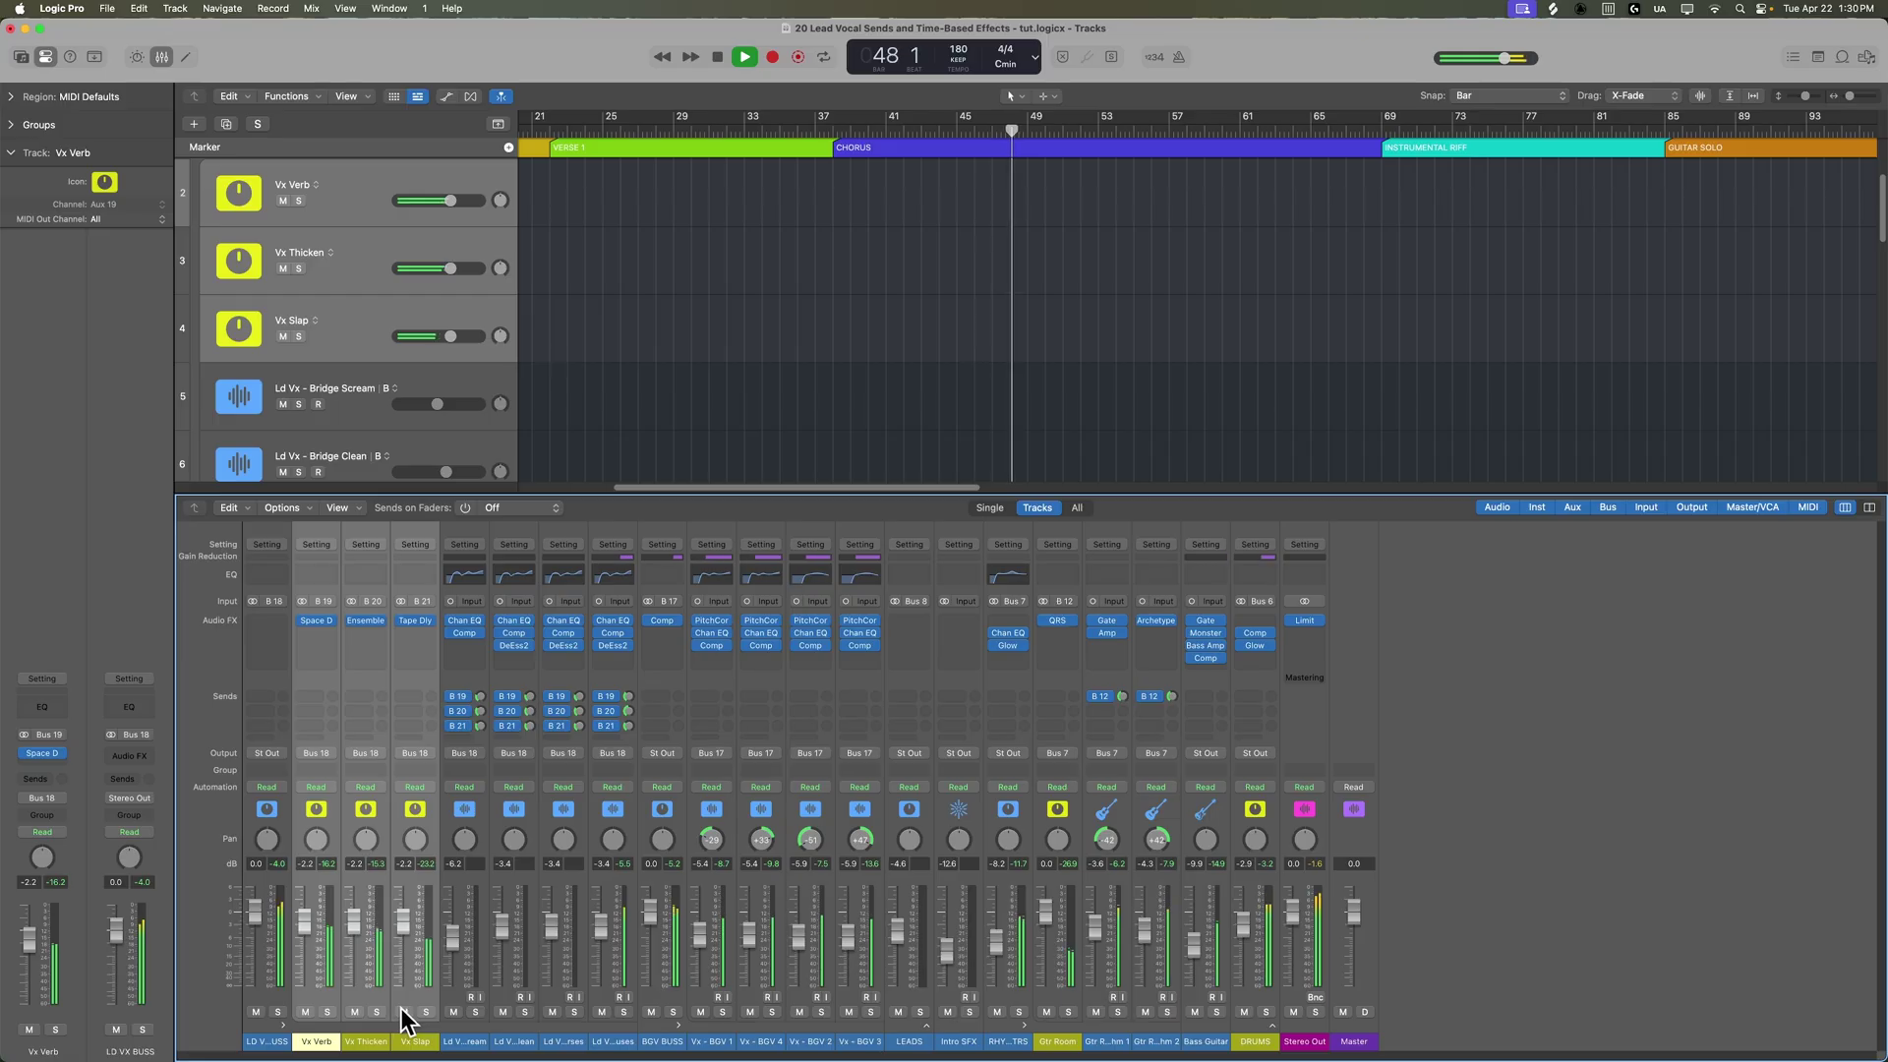
scroll(792, 381, down, 8)
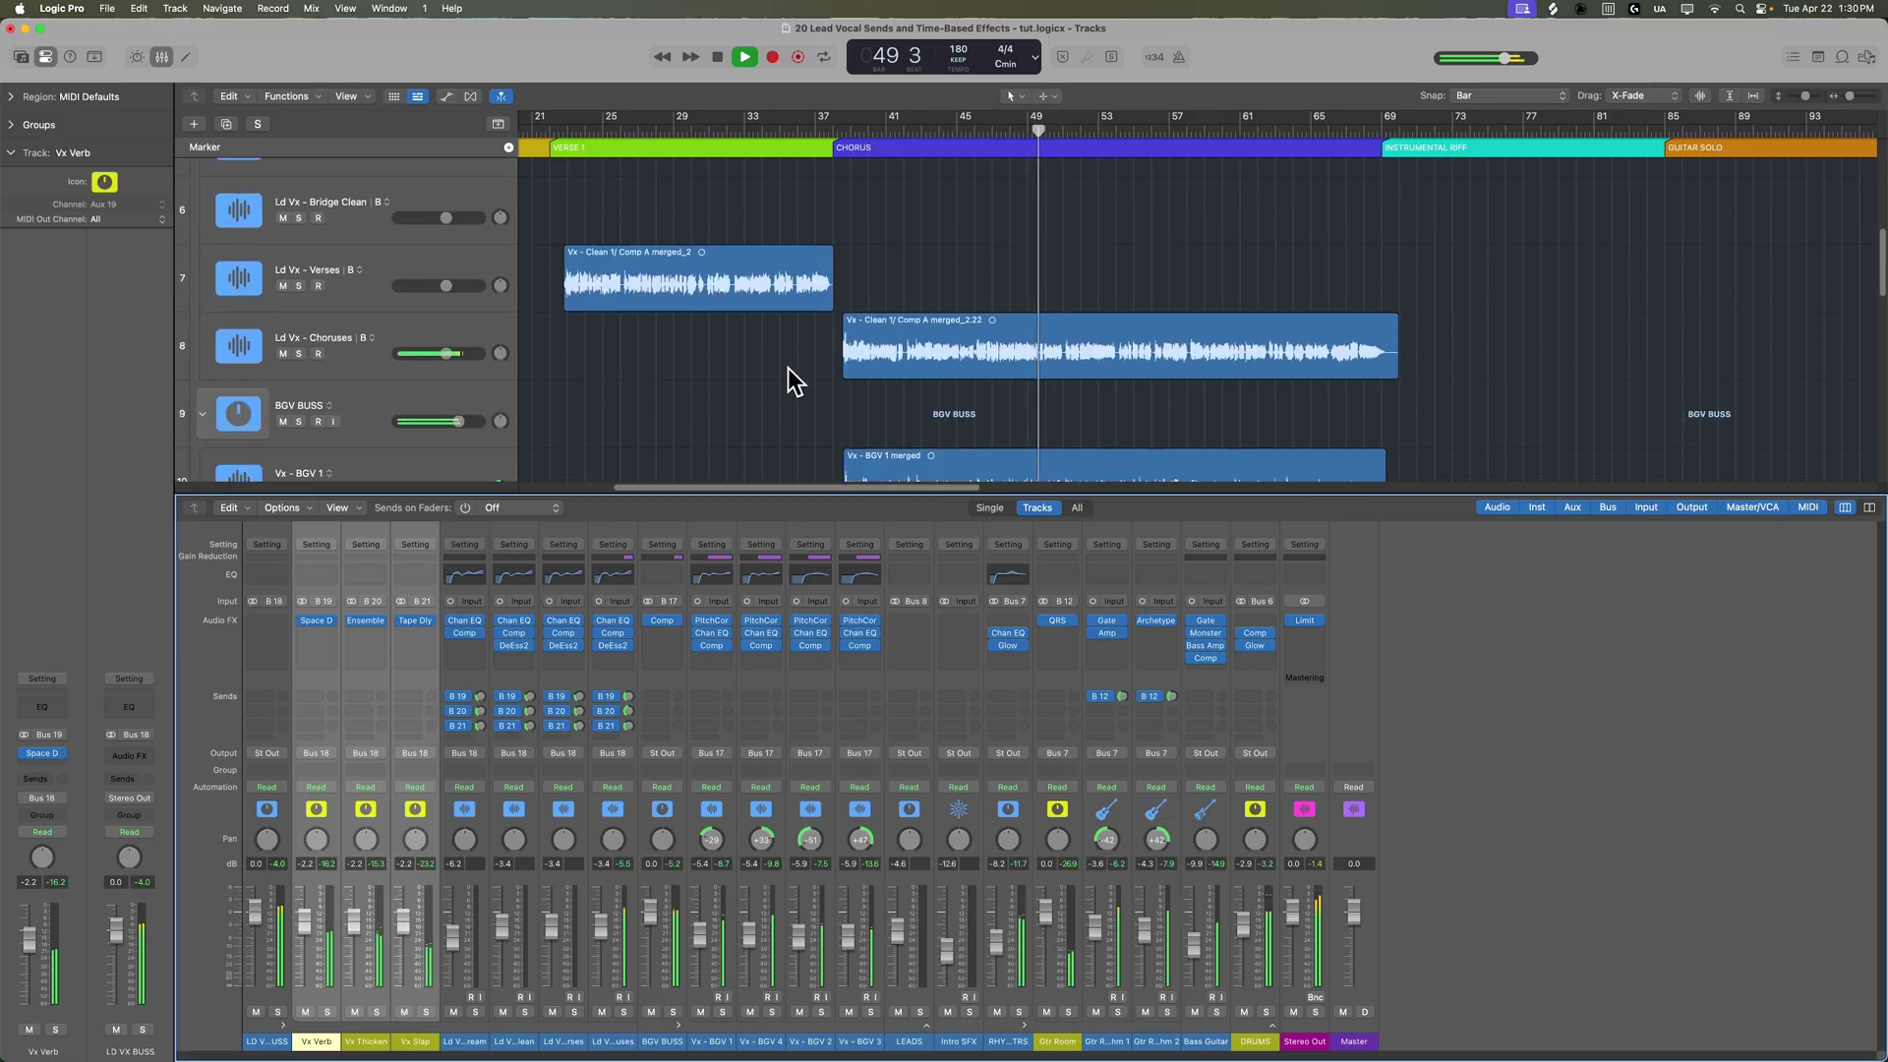
click(404, 1011)
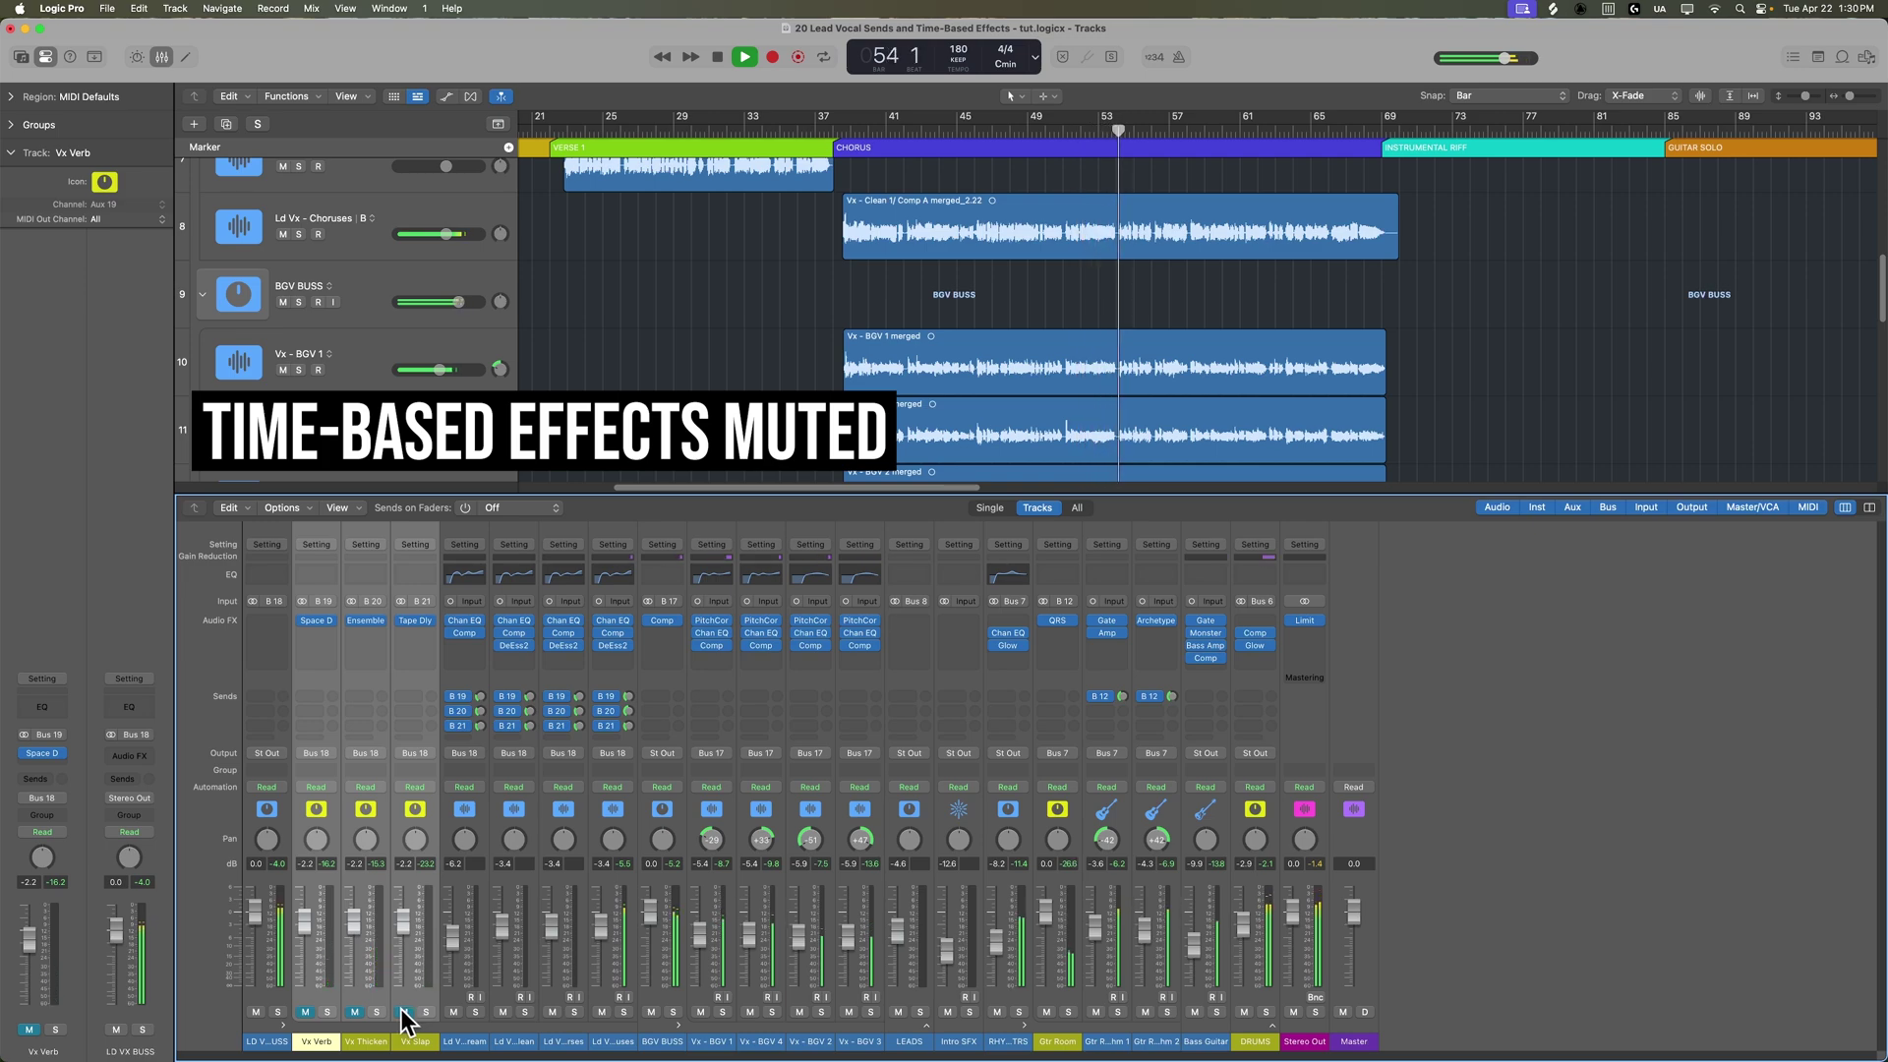
click(404, 1011)
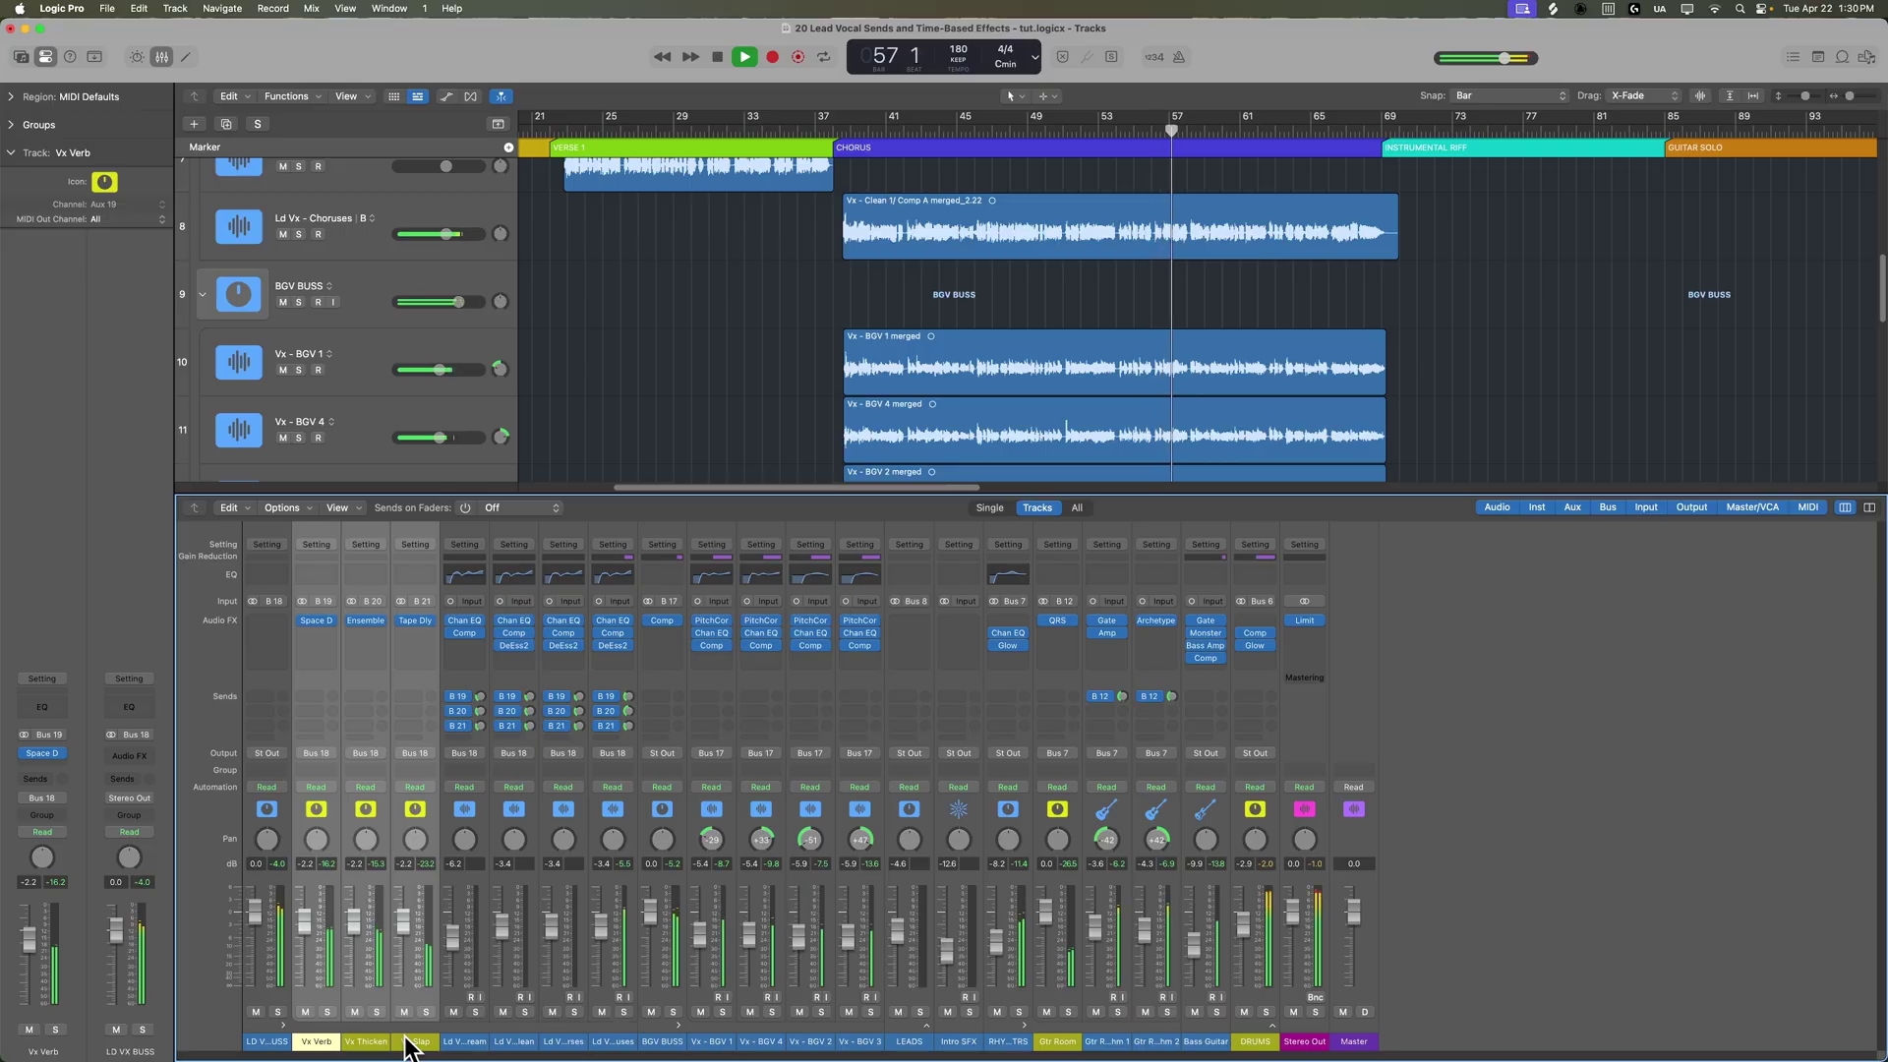
key(space)
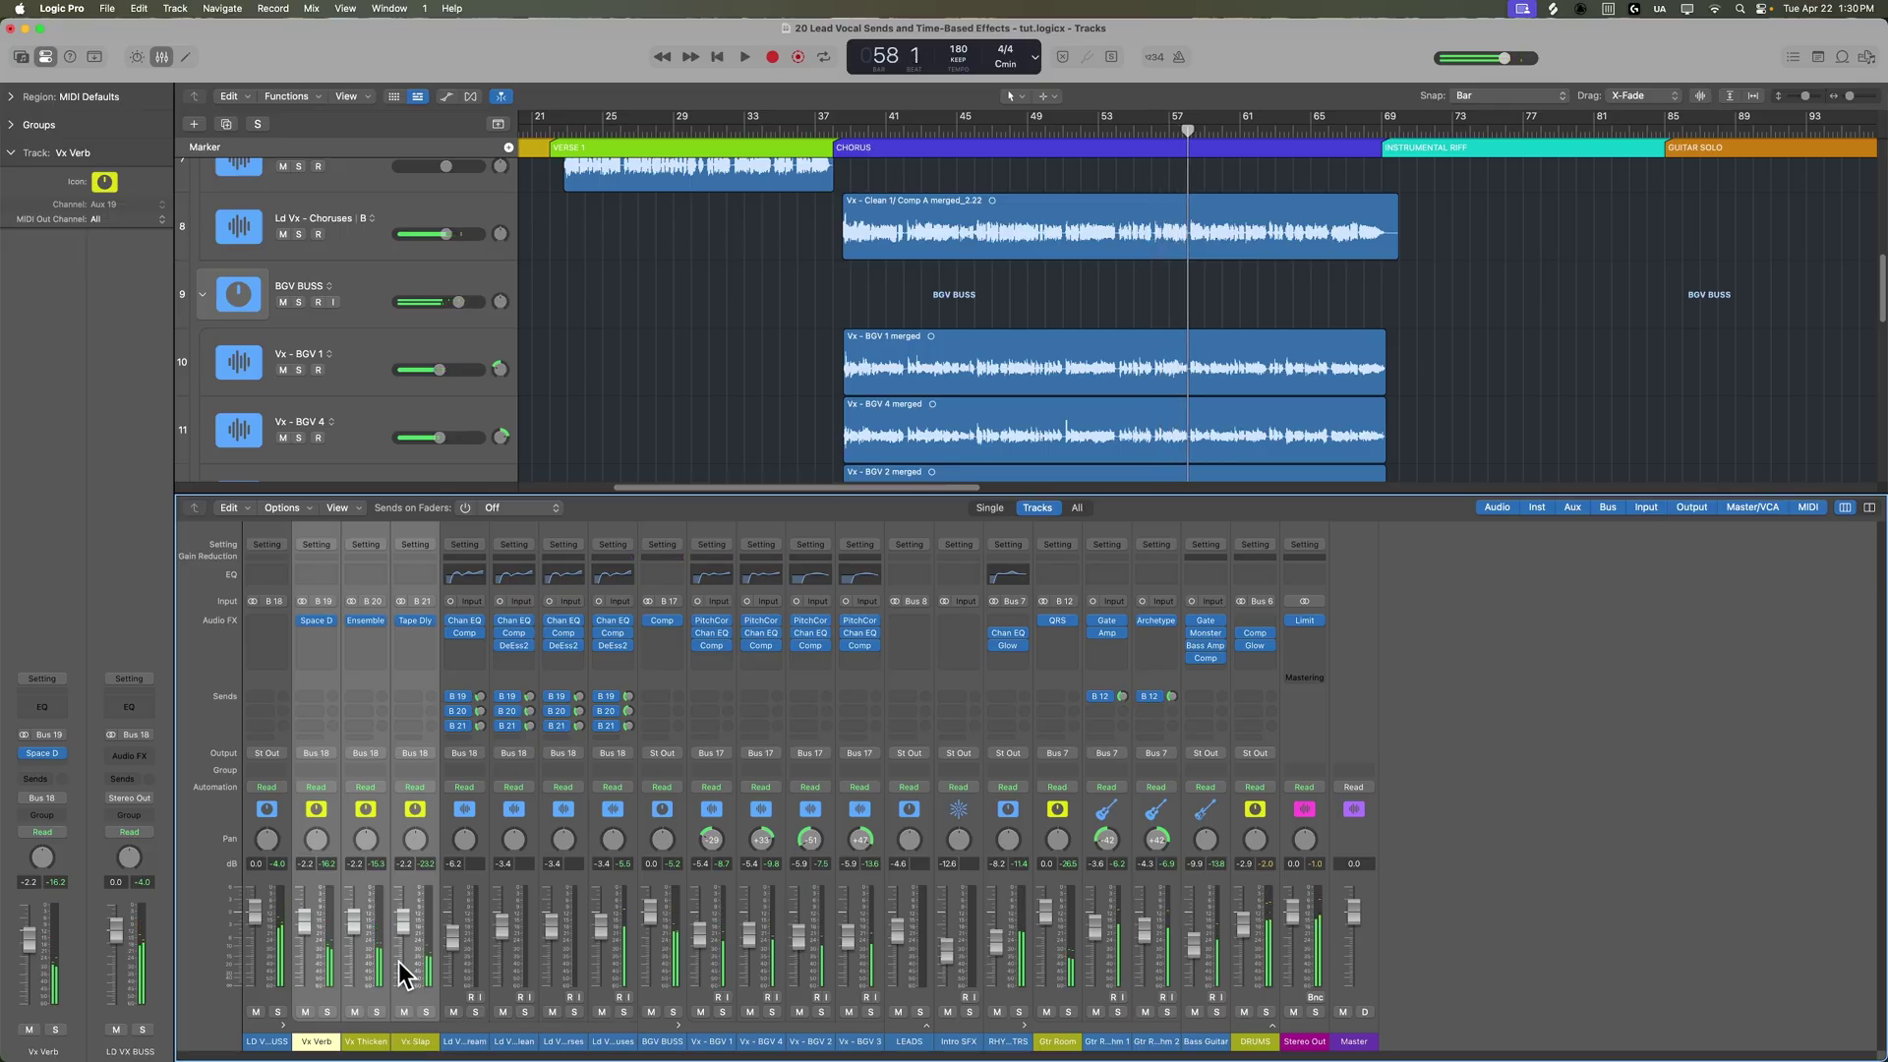
click(266, 1042)
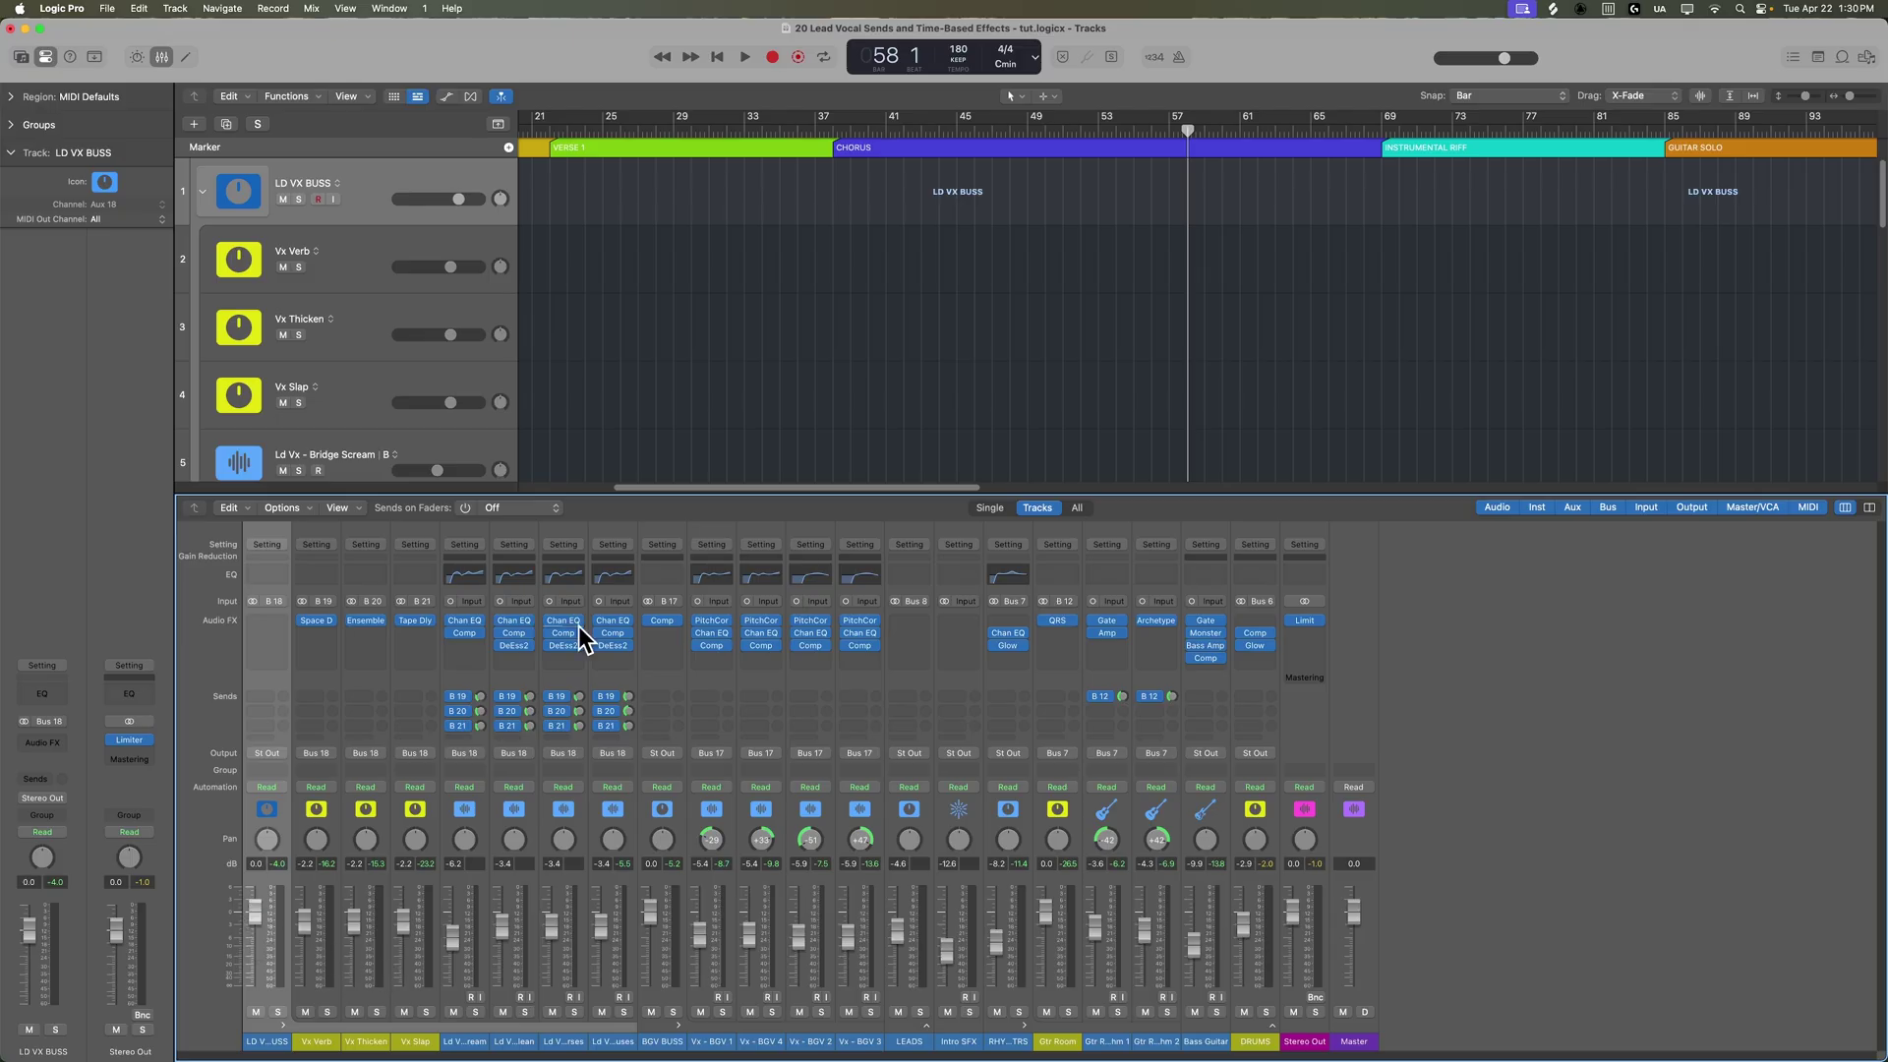
Hide the mixer and scroll the Tracks area toward the Bridge Breakdown vocals around bars 165–237
scroll(991, 379, down, 10)
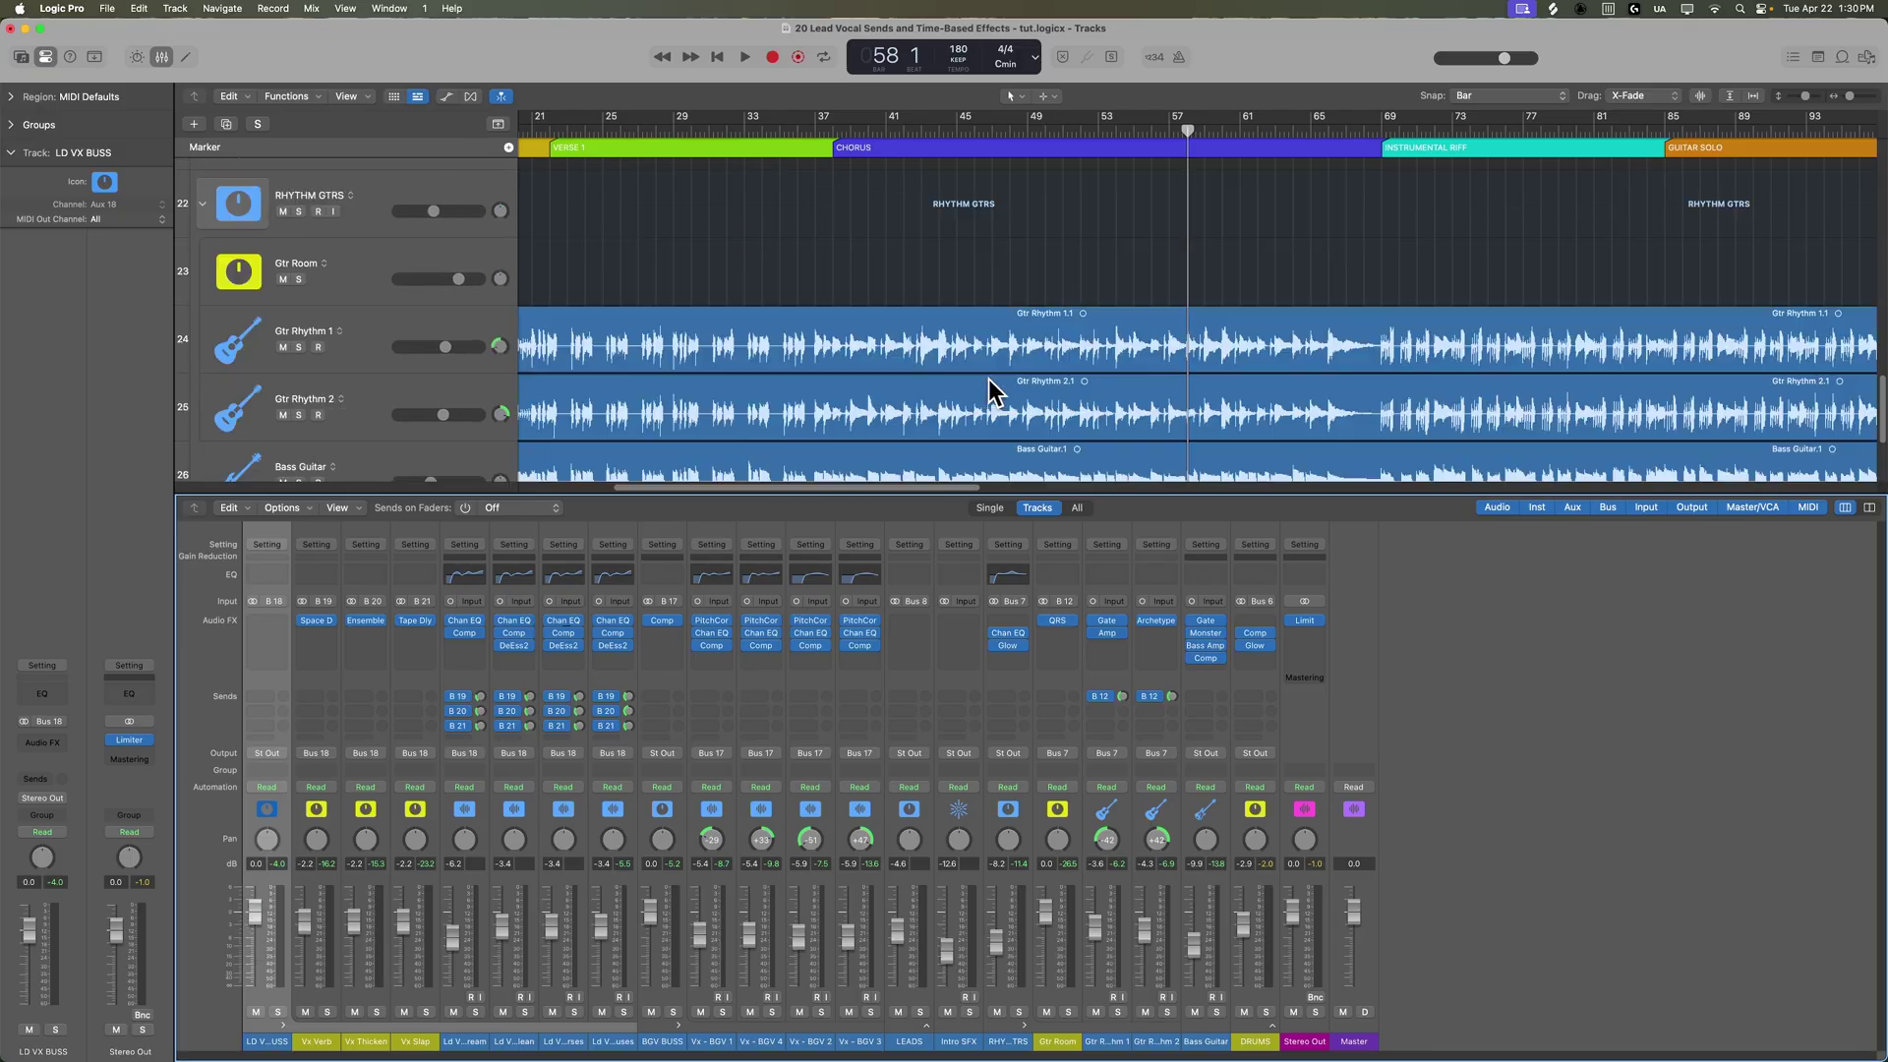
scroll(989, 376, down, 2)
scroll(989, 376, up, 3)
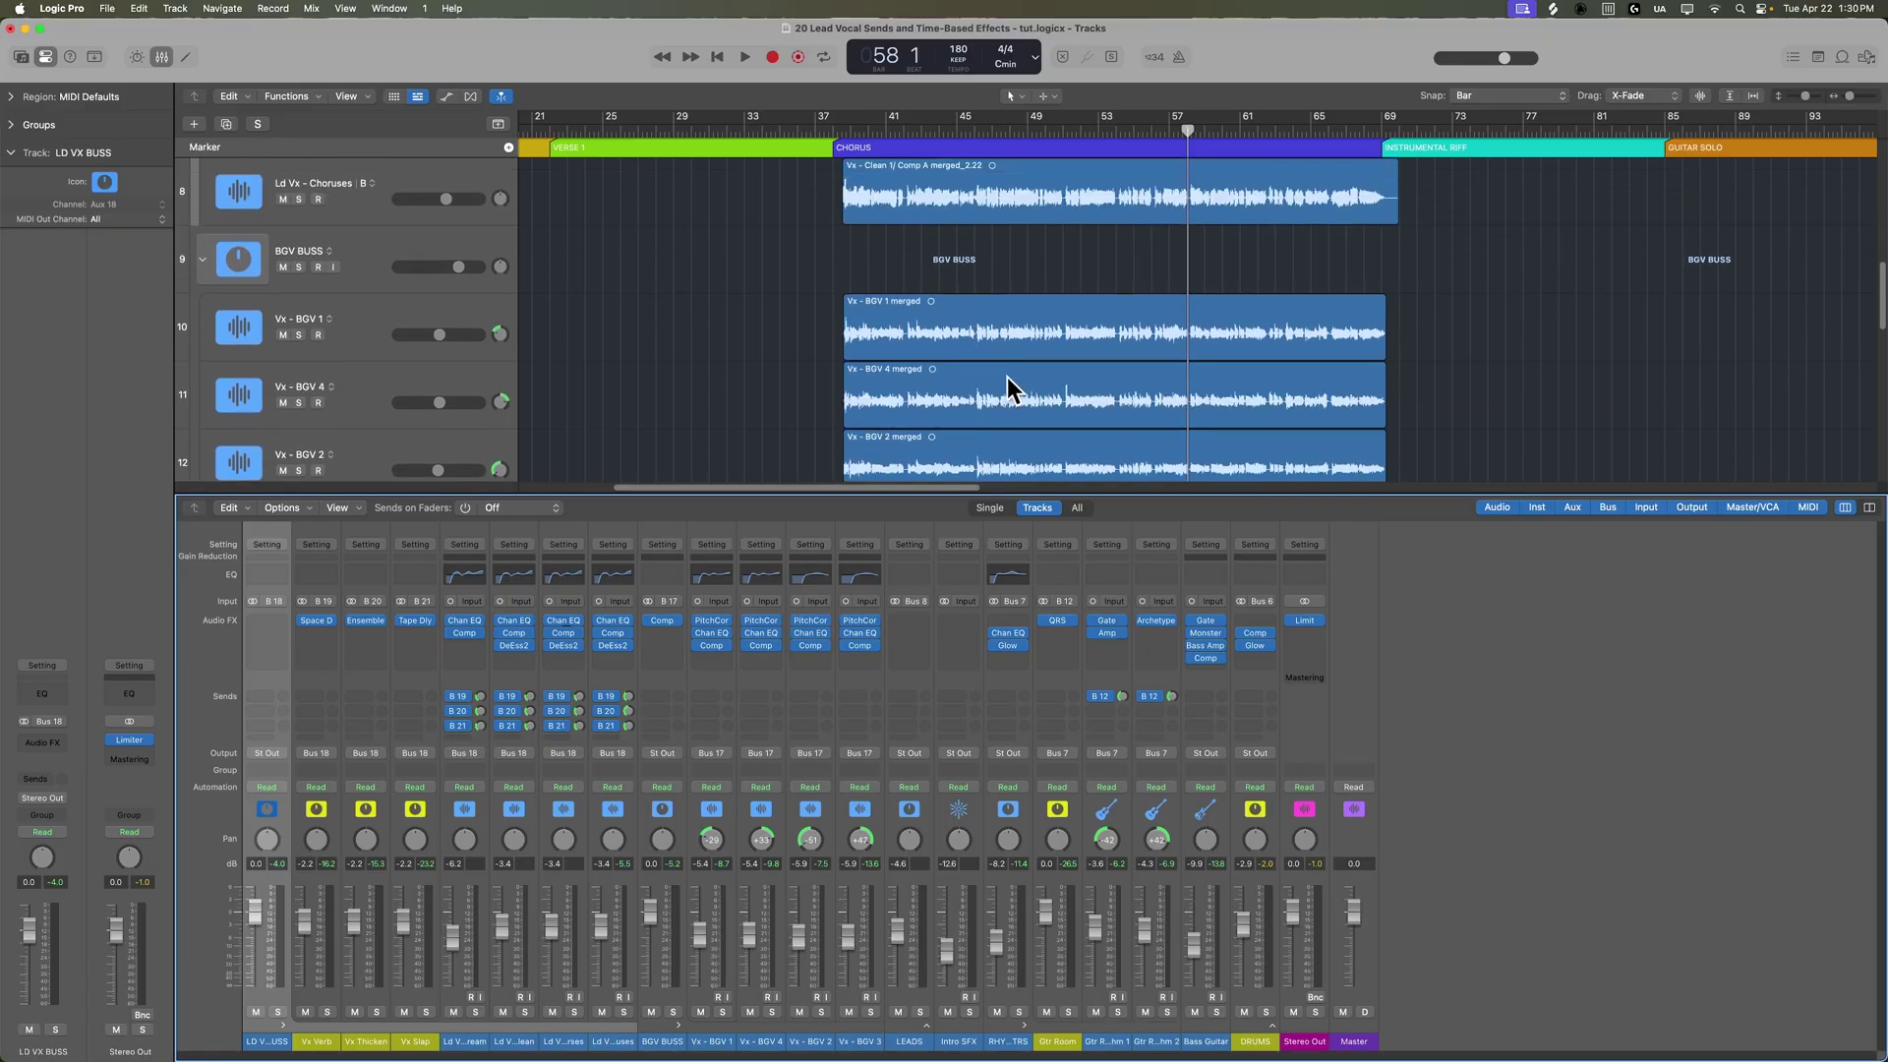
key(x)
scroll(1013, 364, right, 15)
Zoom in on the Ld Vx - Bridge Scream track and set a cycle range from bar 180 to 203
scroll(1190, 392, up, 5)
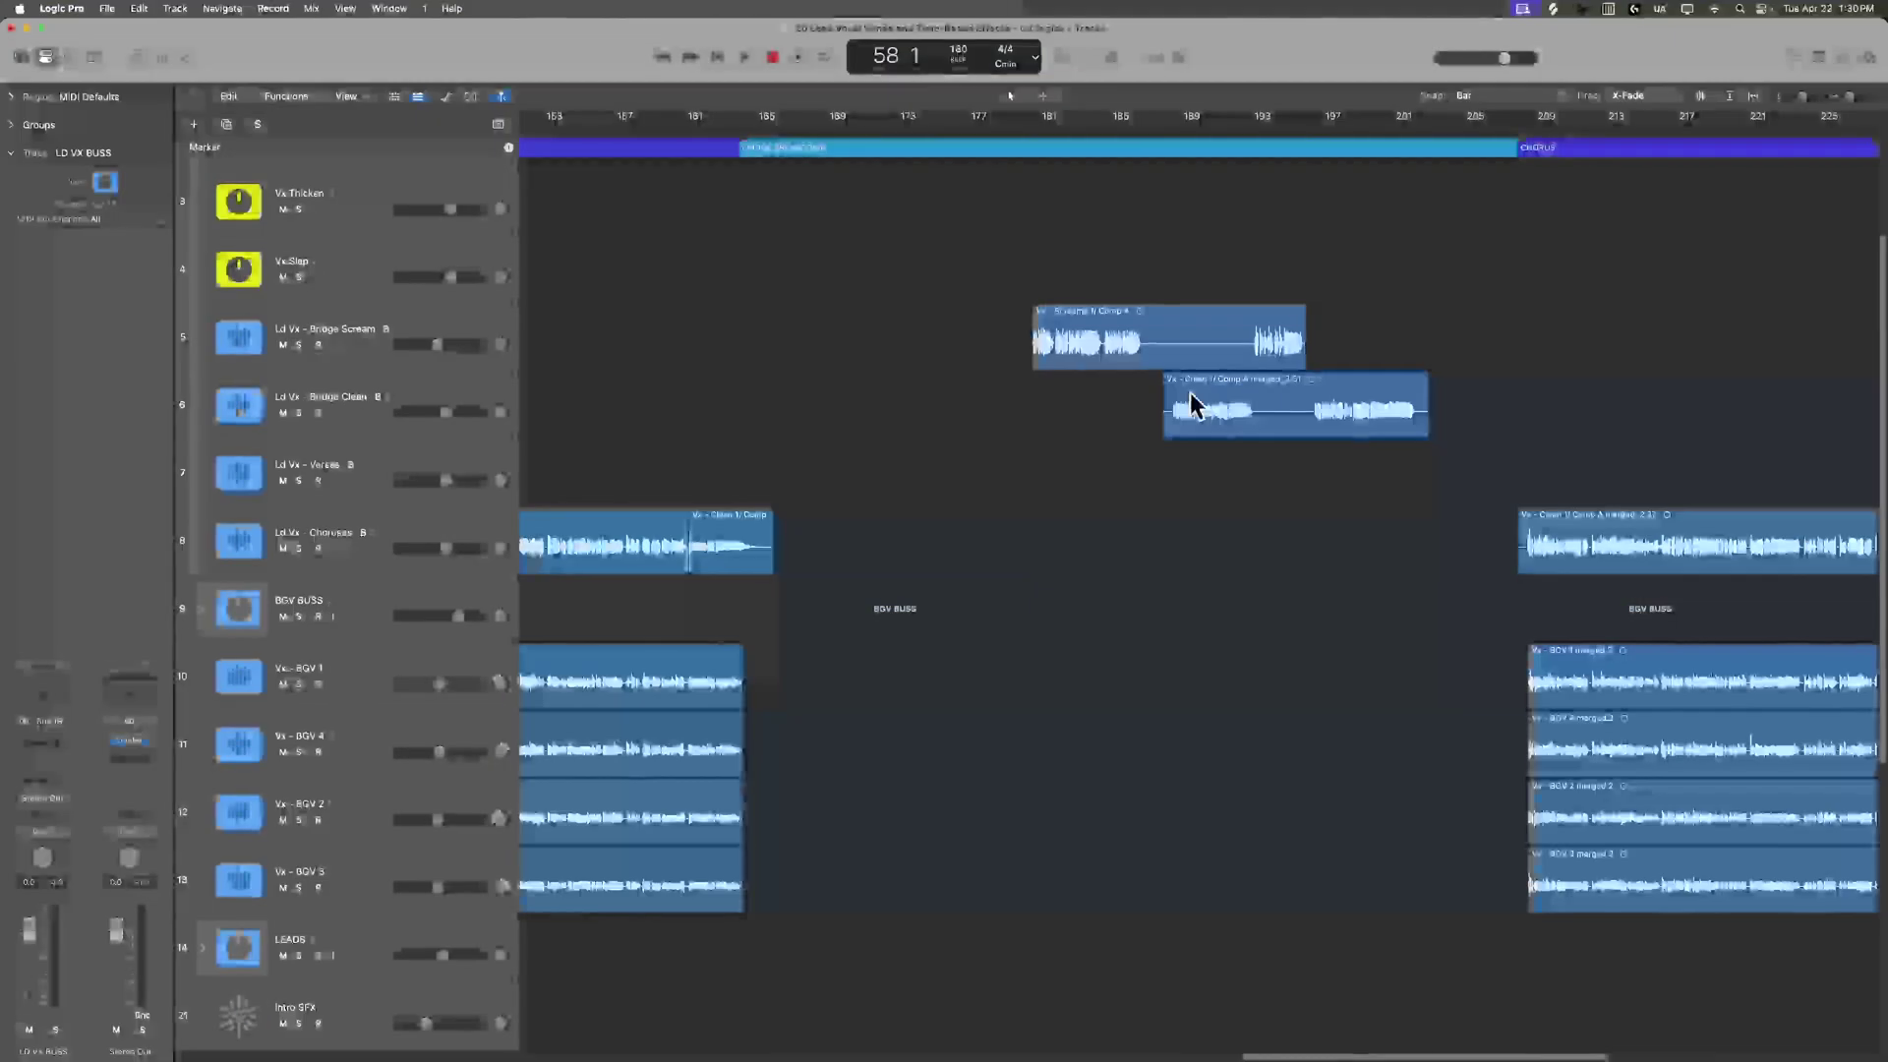
scroll(1190, 392, right, 3)
scroll(1185, 379, right, 2)
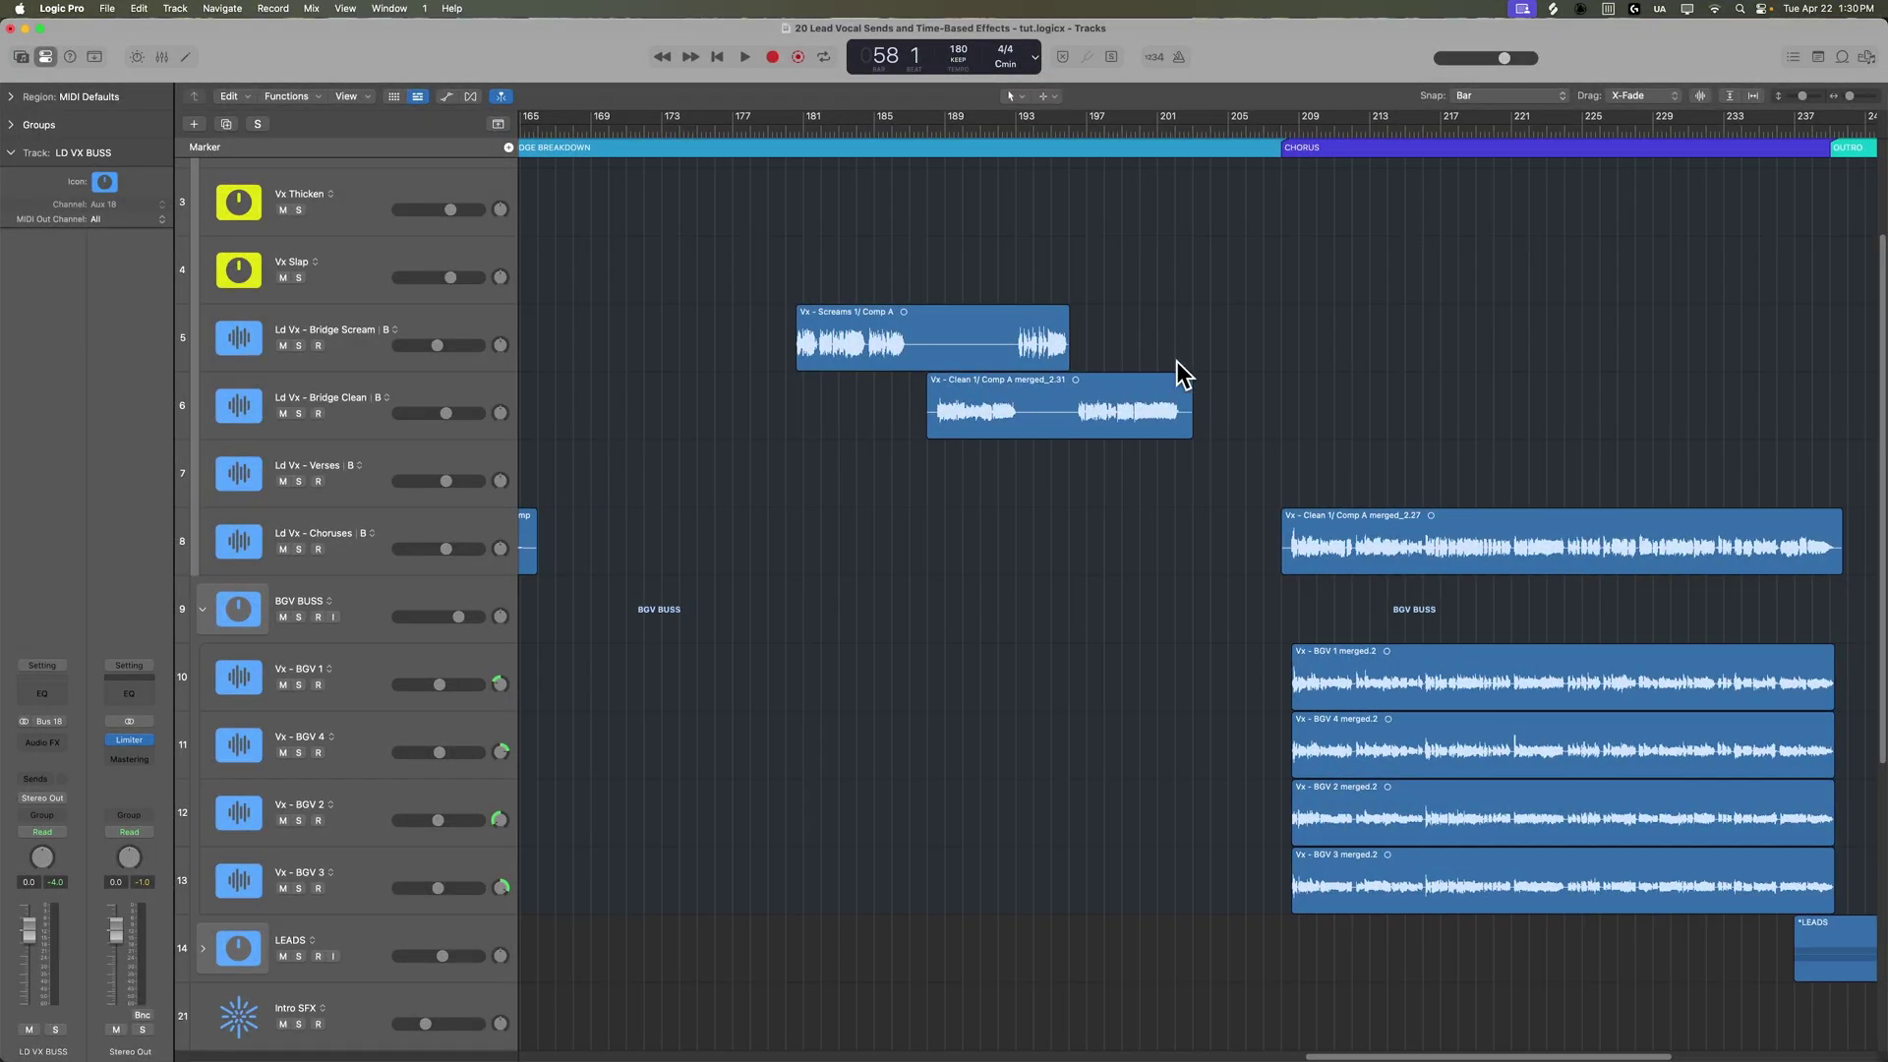
click(795, 127)
click(489, 334)
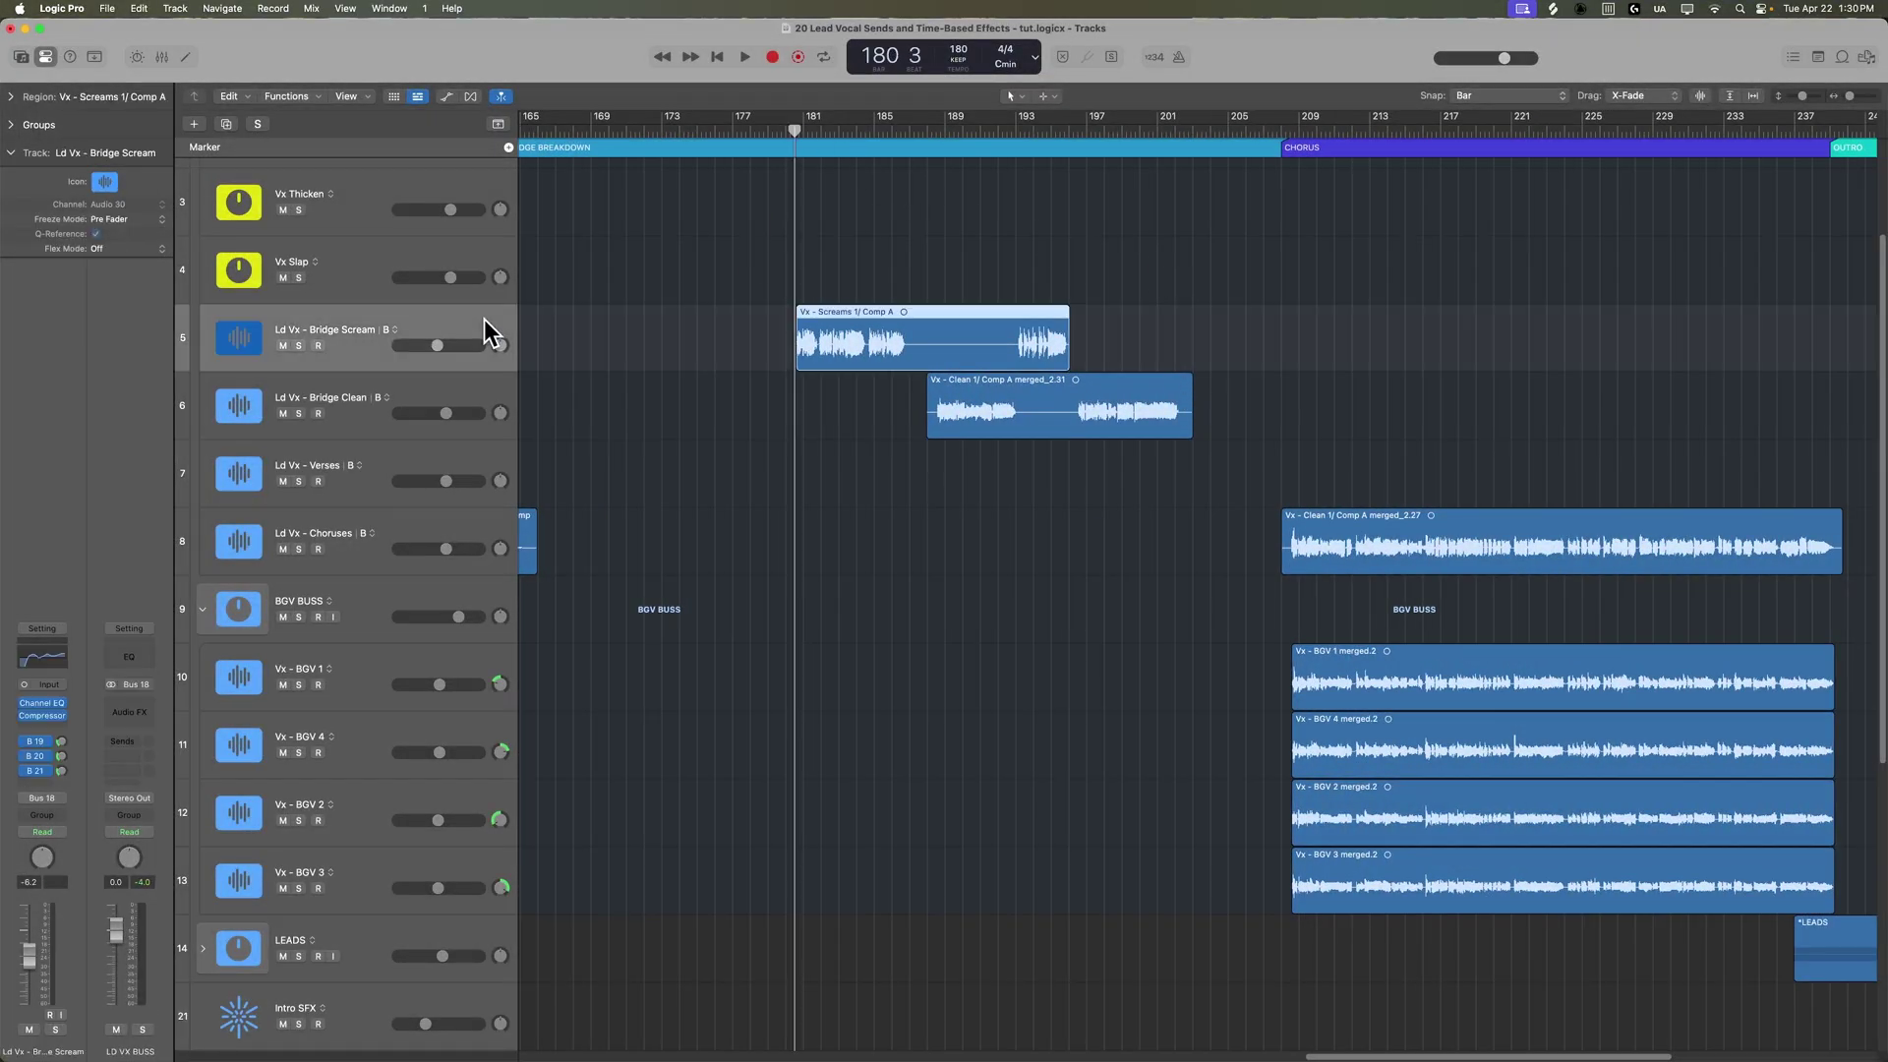
click(1127, 289)
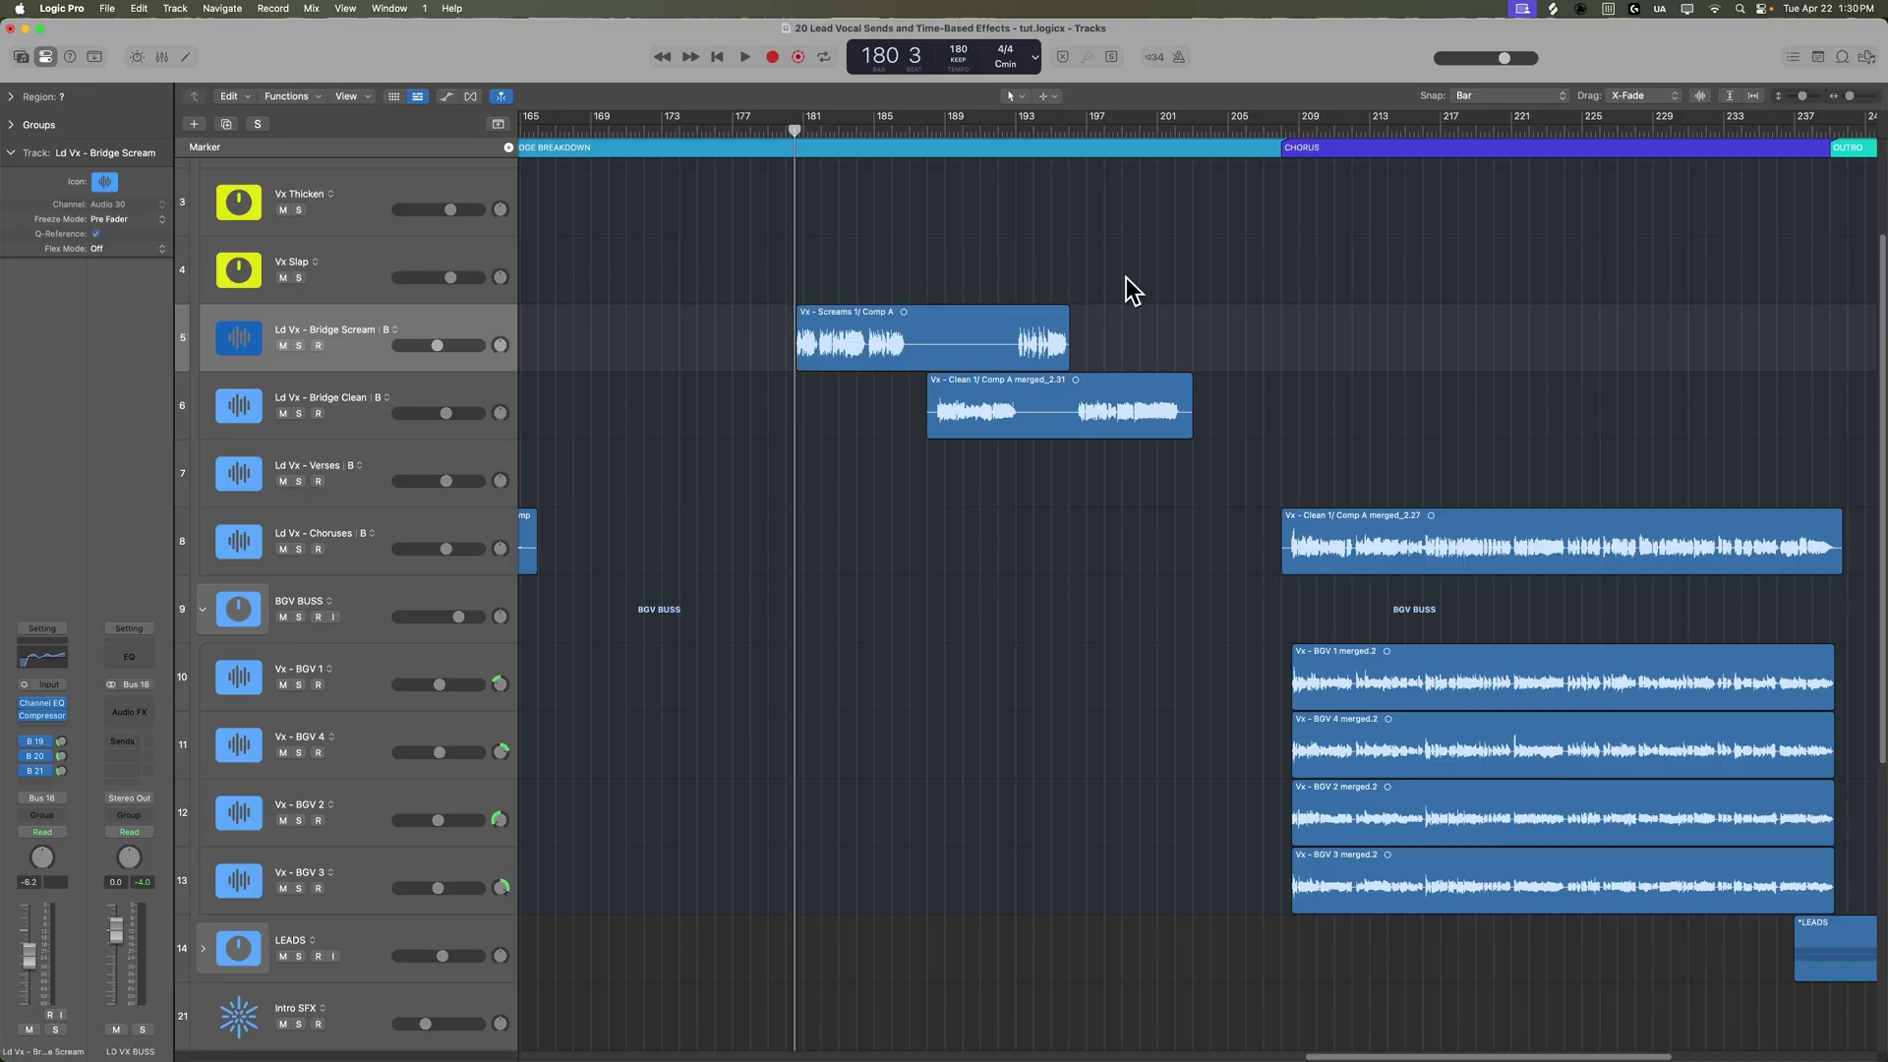
key(super+Right)
key(super+Right)
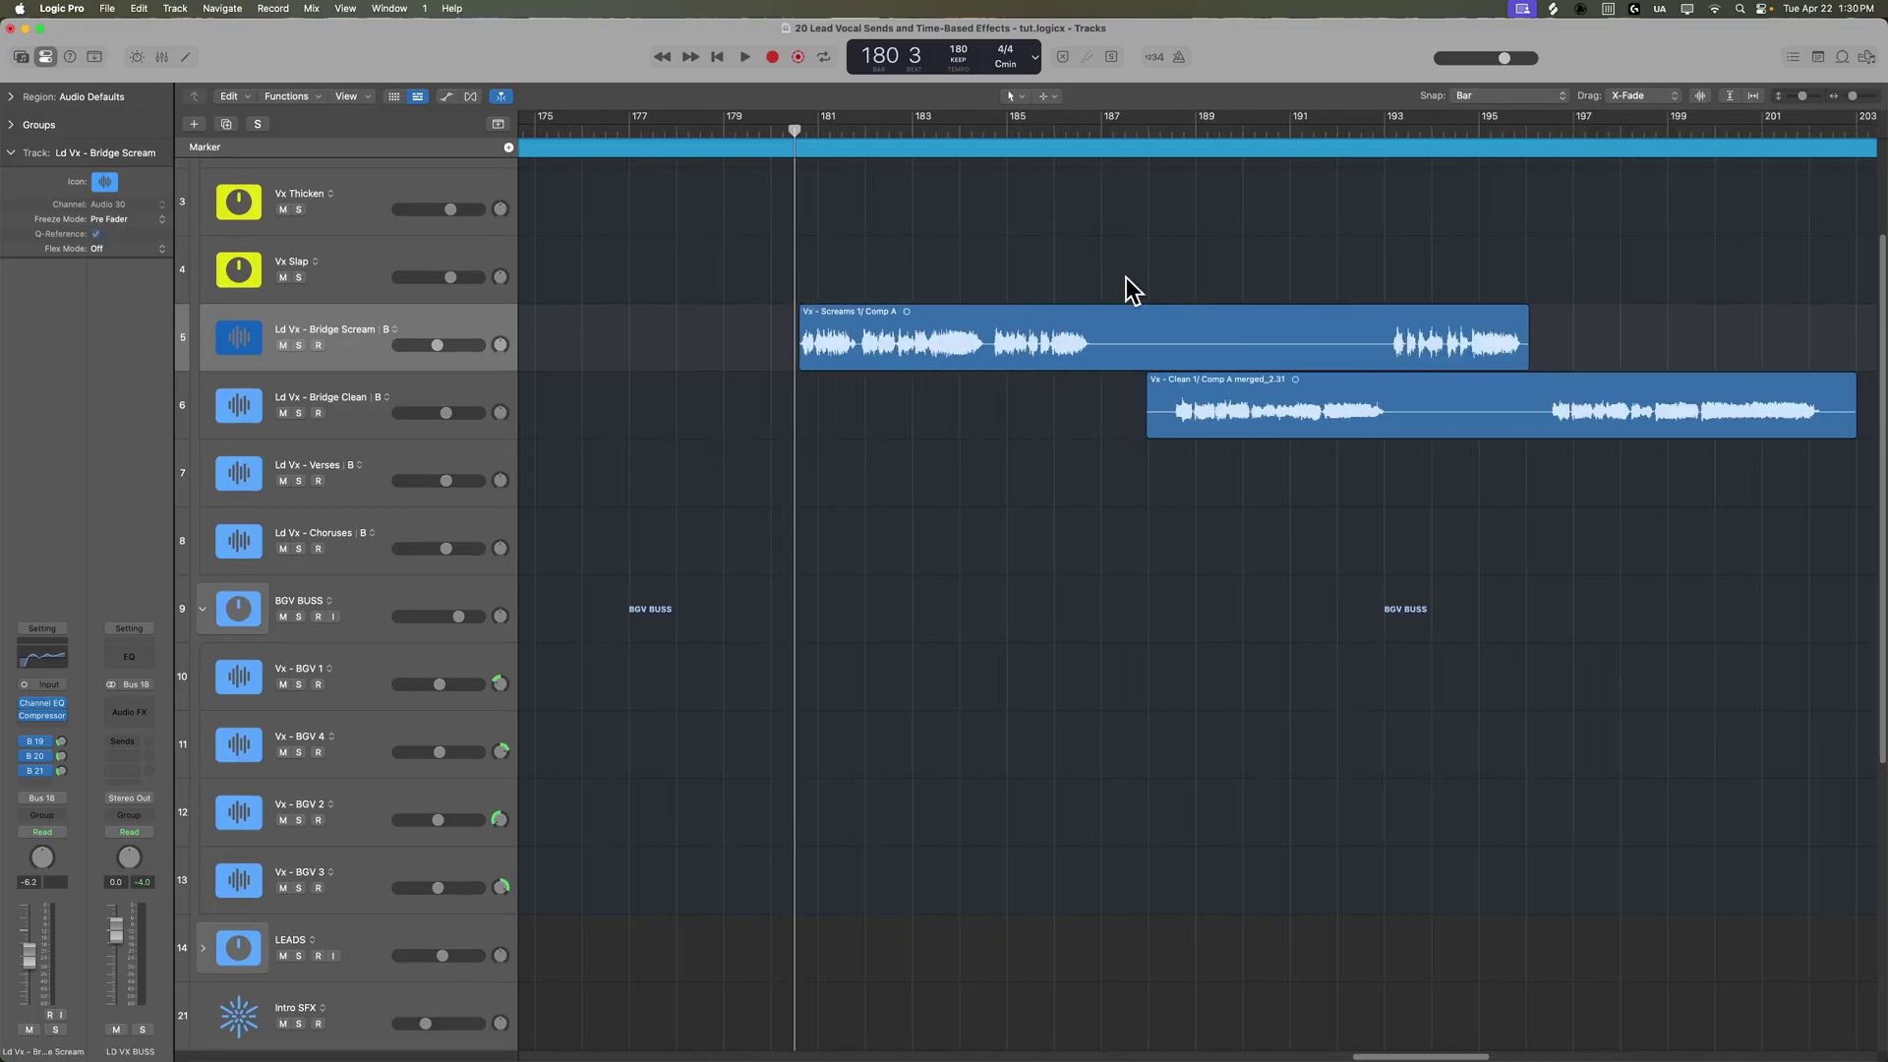
key(super+Down)
key(super+Down)
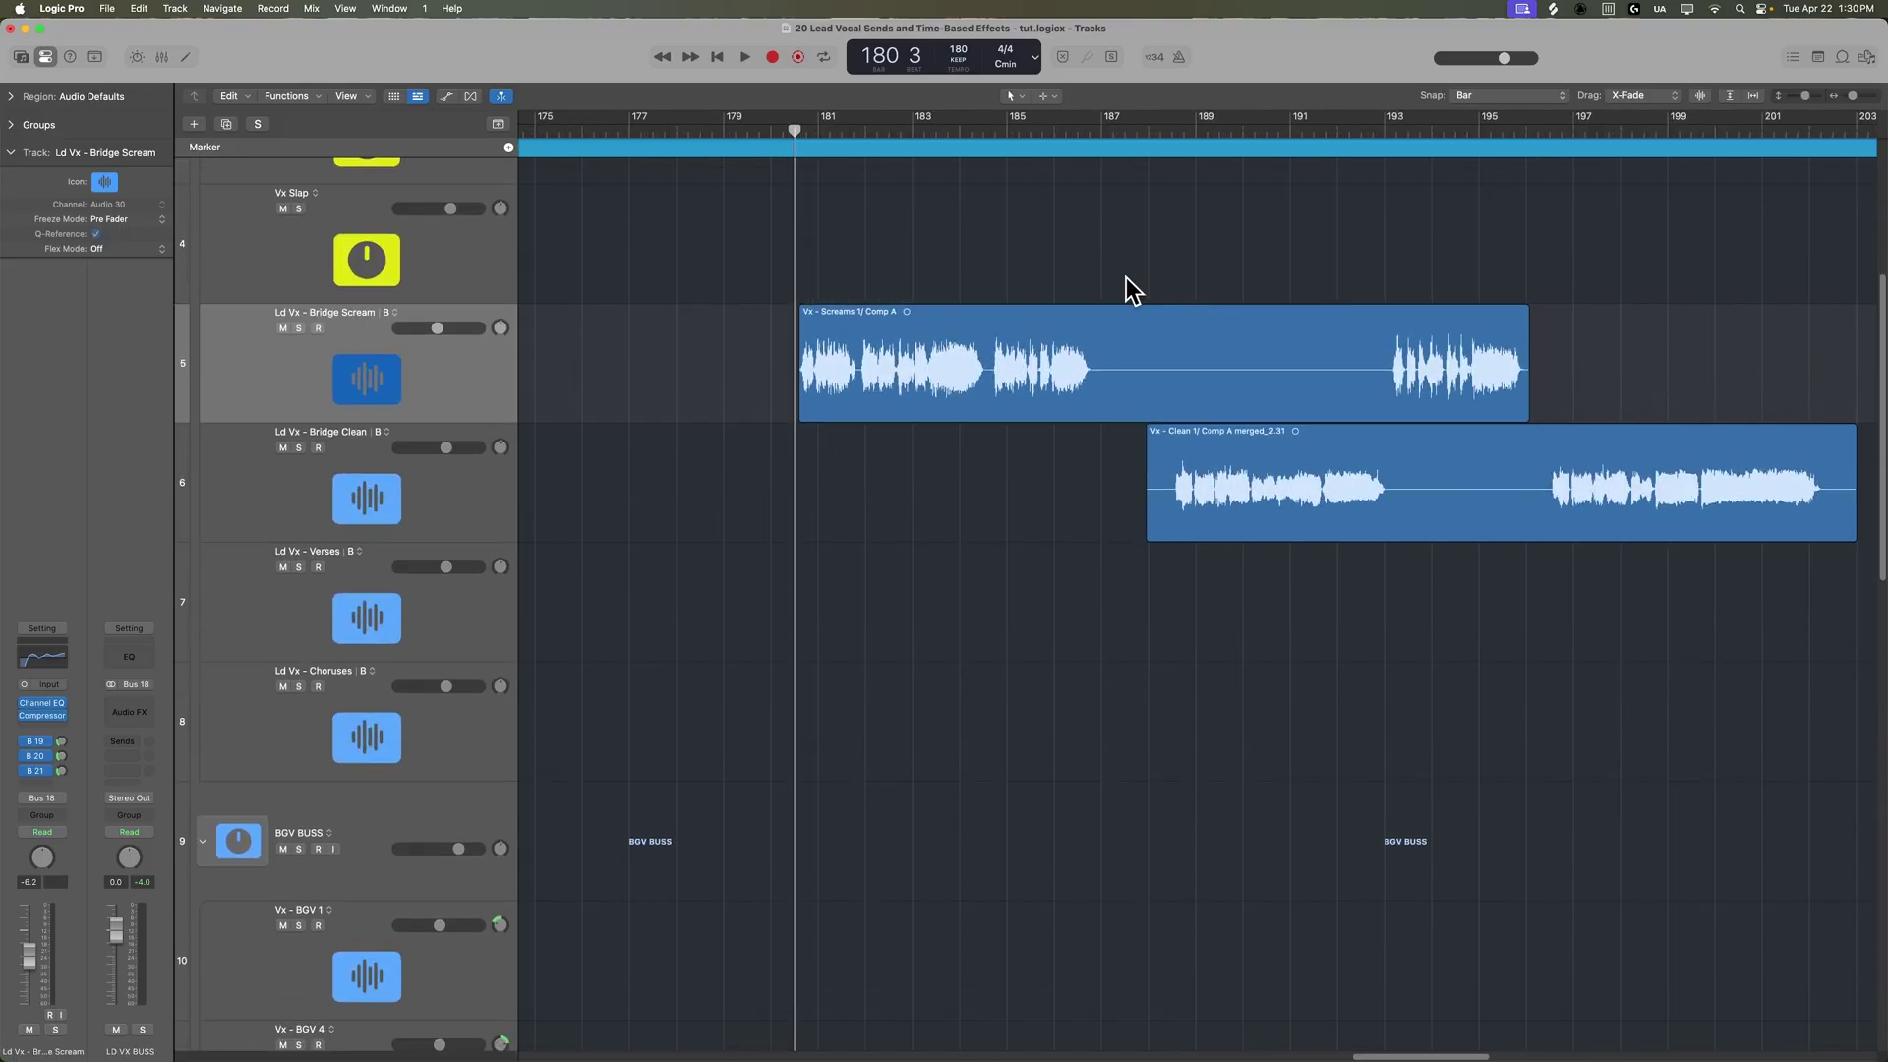
scroll(1163, 265, up, 7)
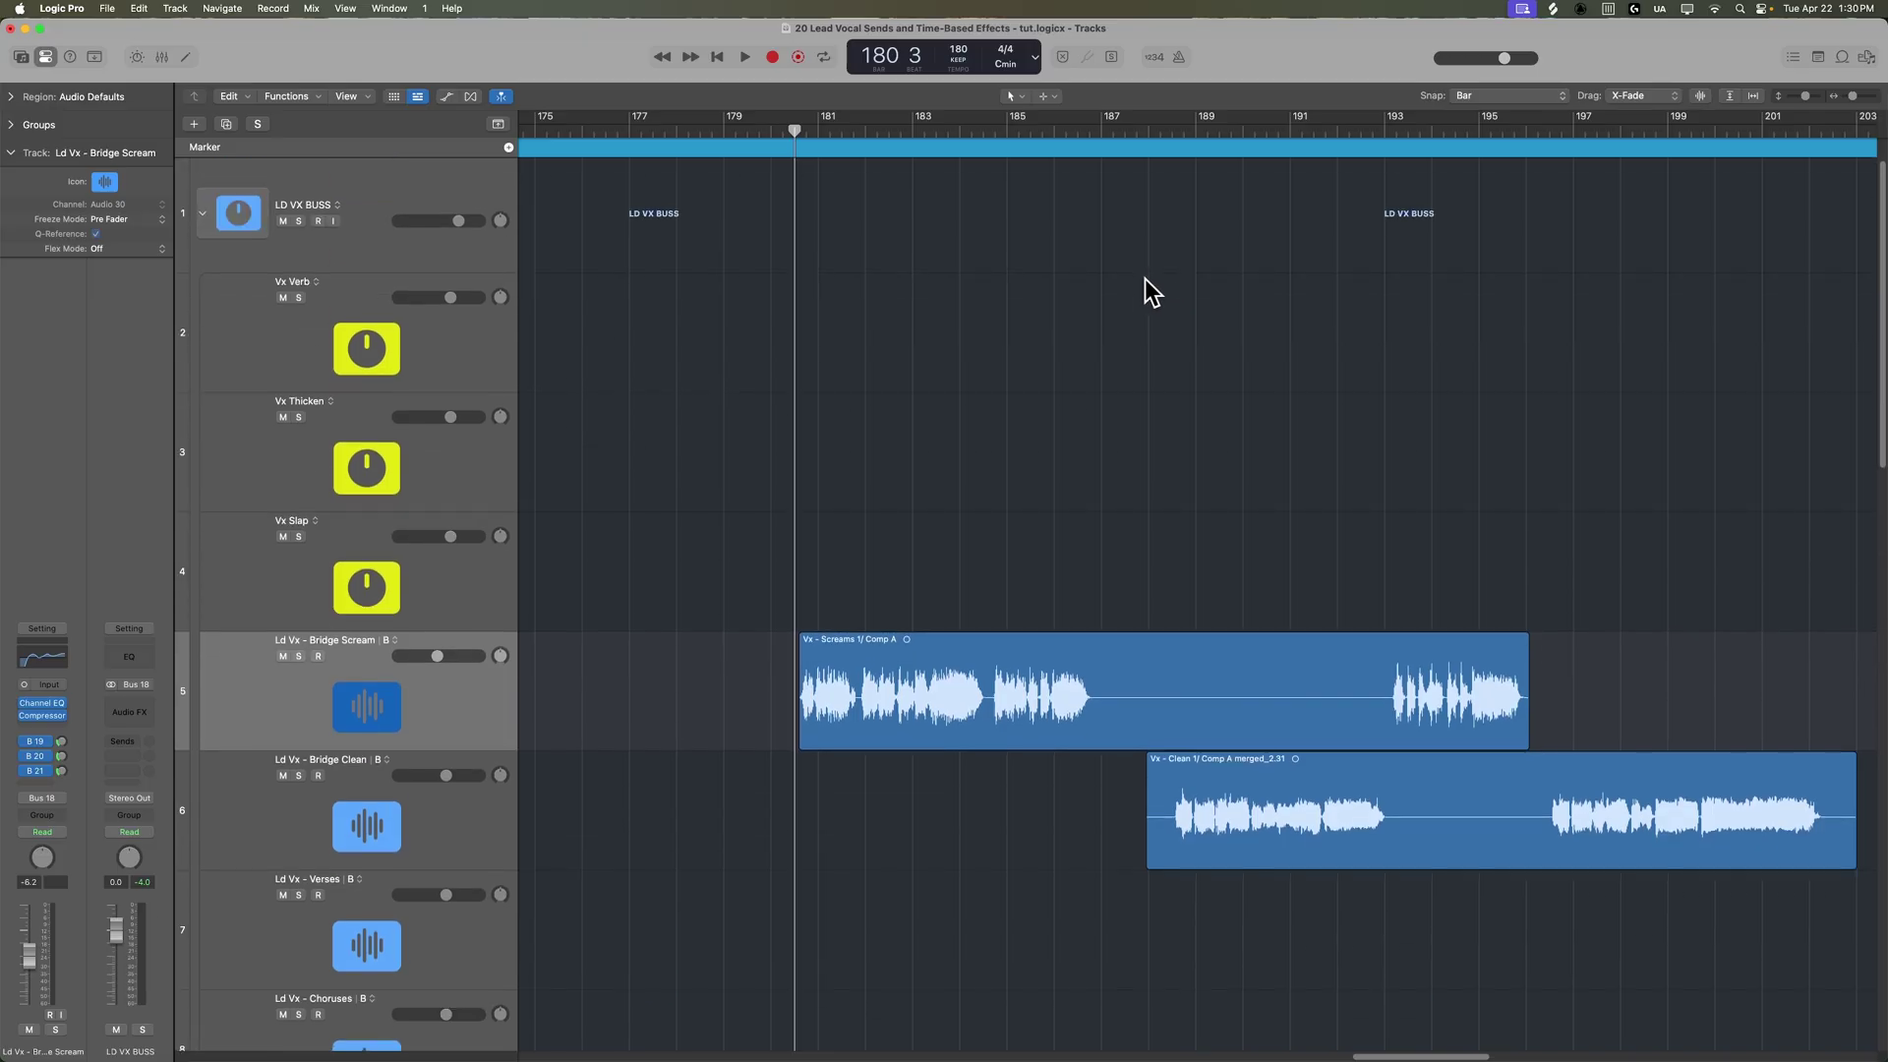
scroll(1143, 283, right, 2)
scroll(1141, 289, right, 1)
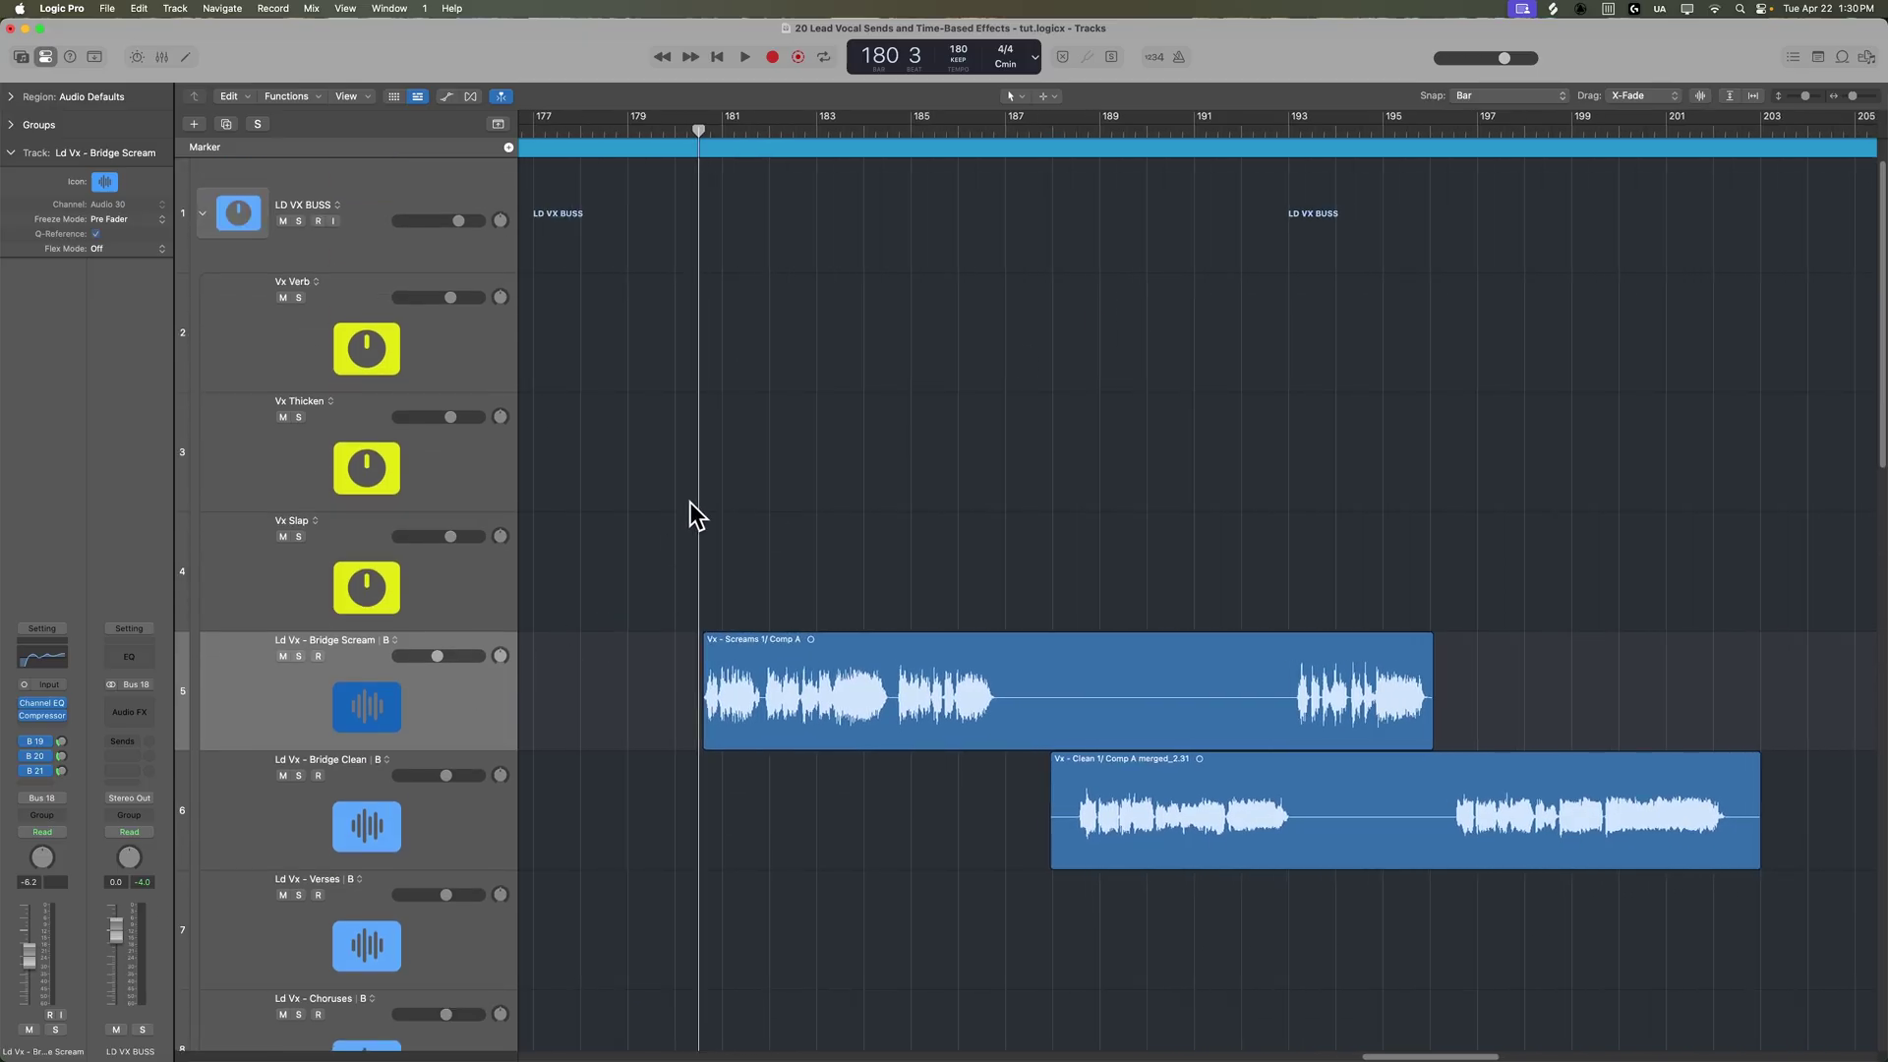
drag(694, 116, 1778, 194)
Play the bridge cycle with LD VX BUSS soloed and trim the Bridge Scream's send level
key(space)
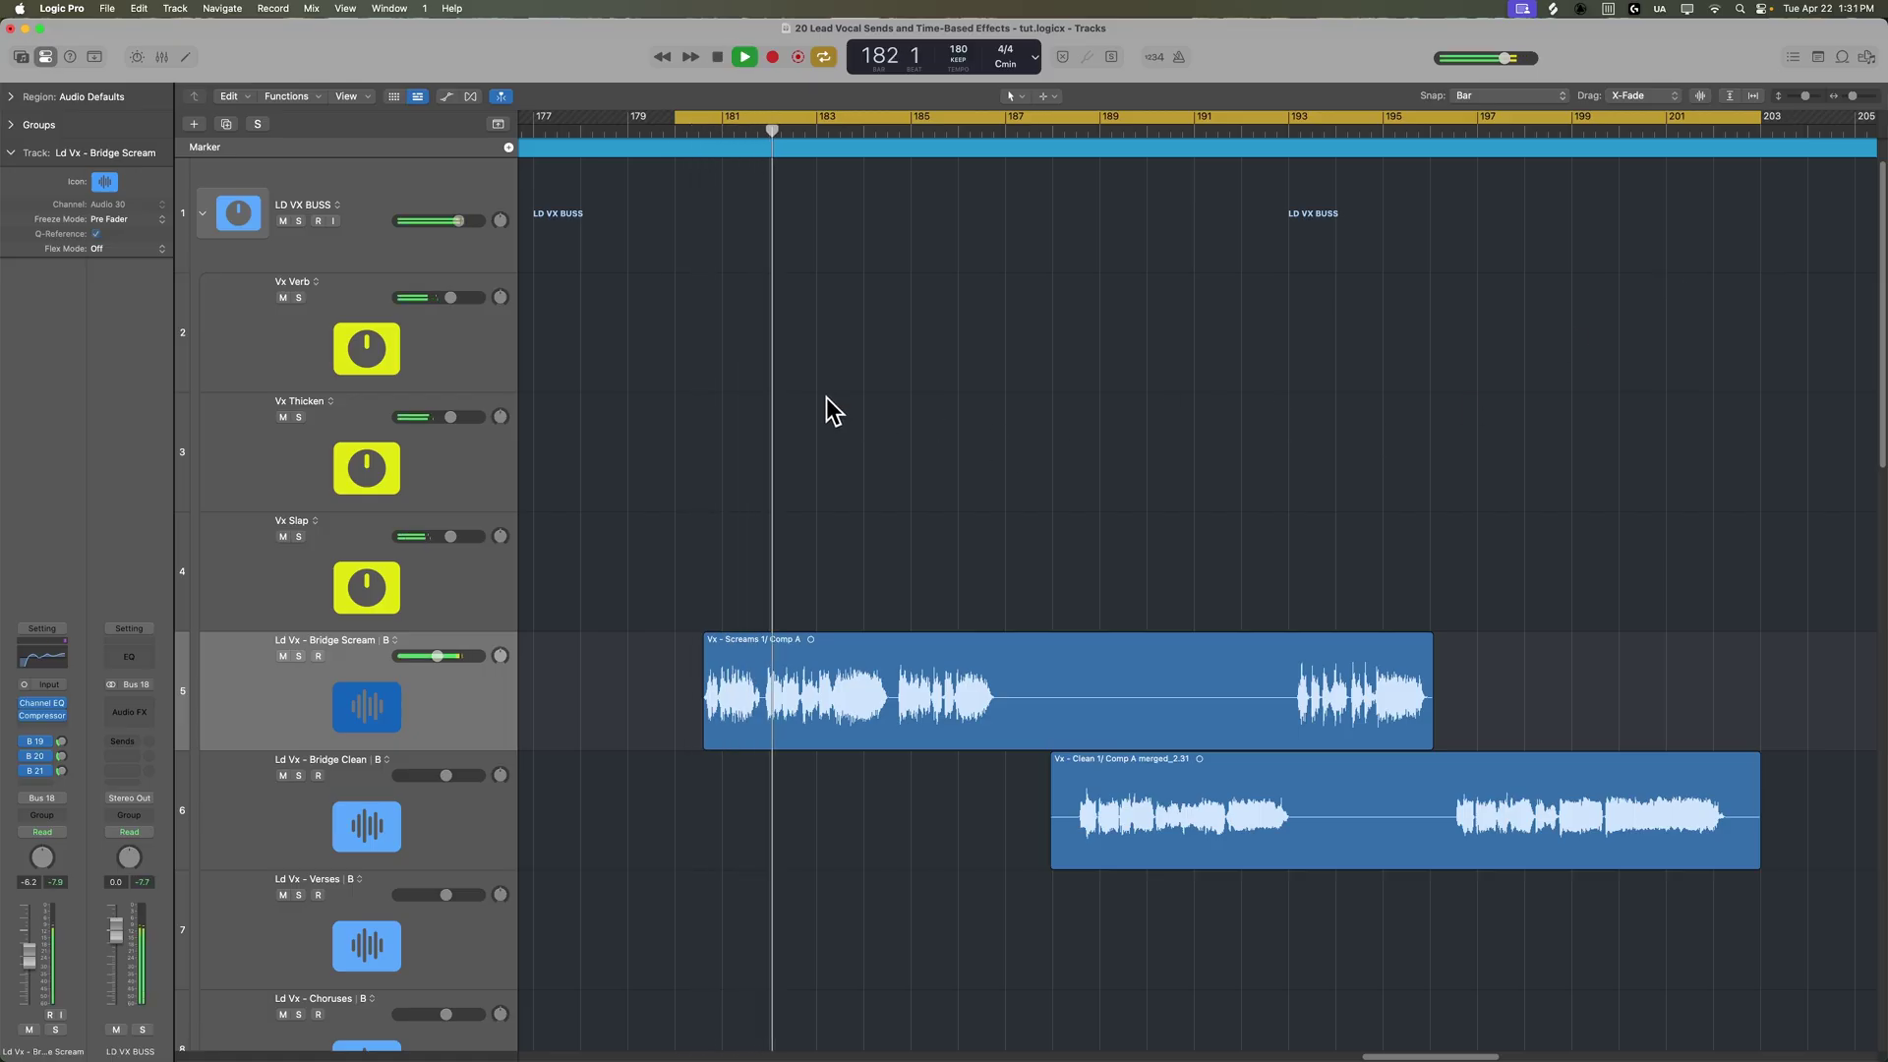
key(x)
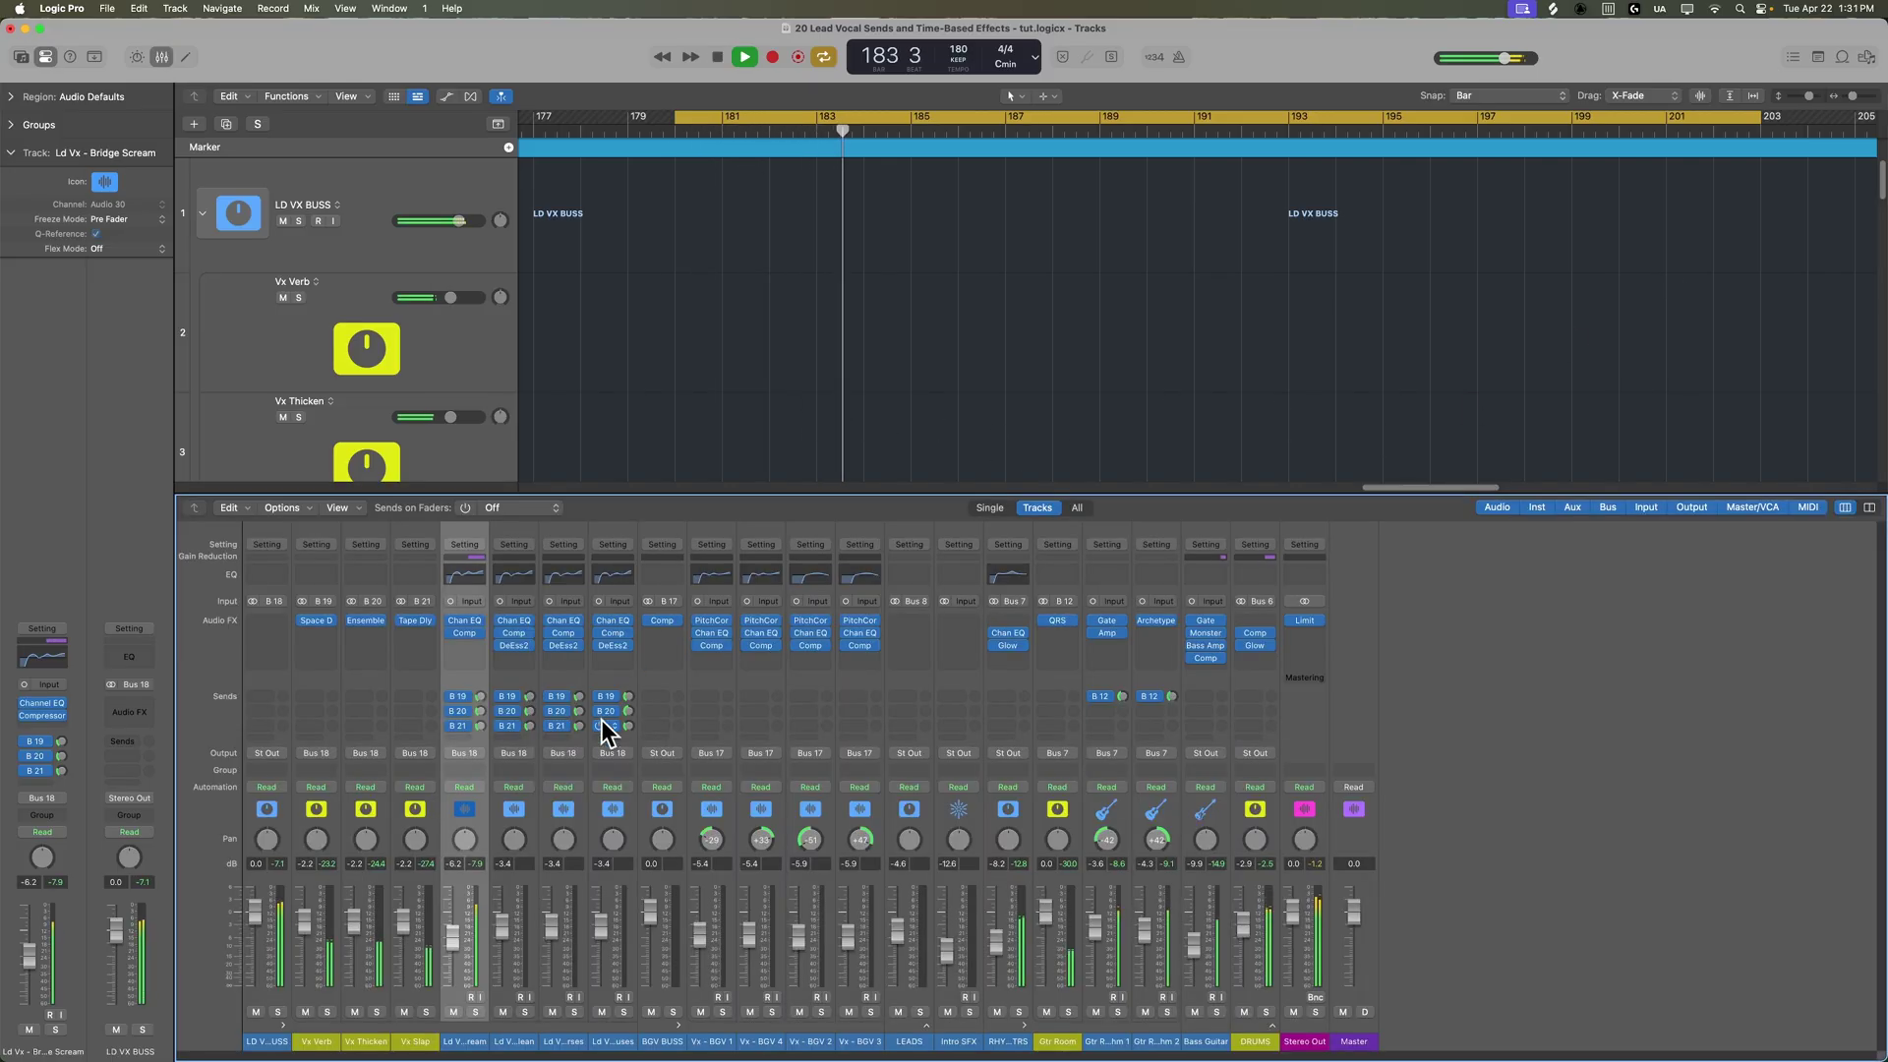
click(278, 1011)
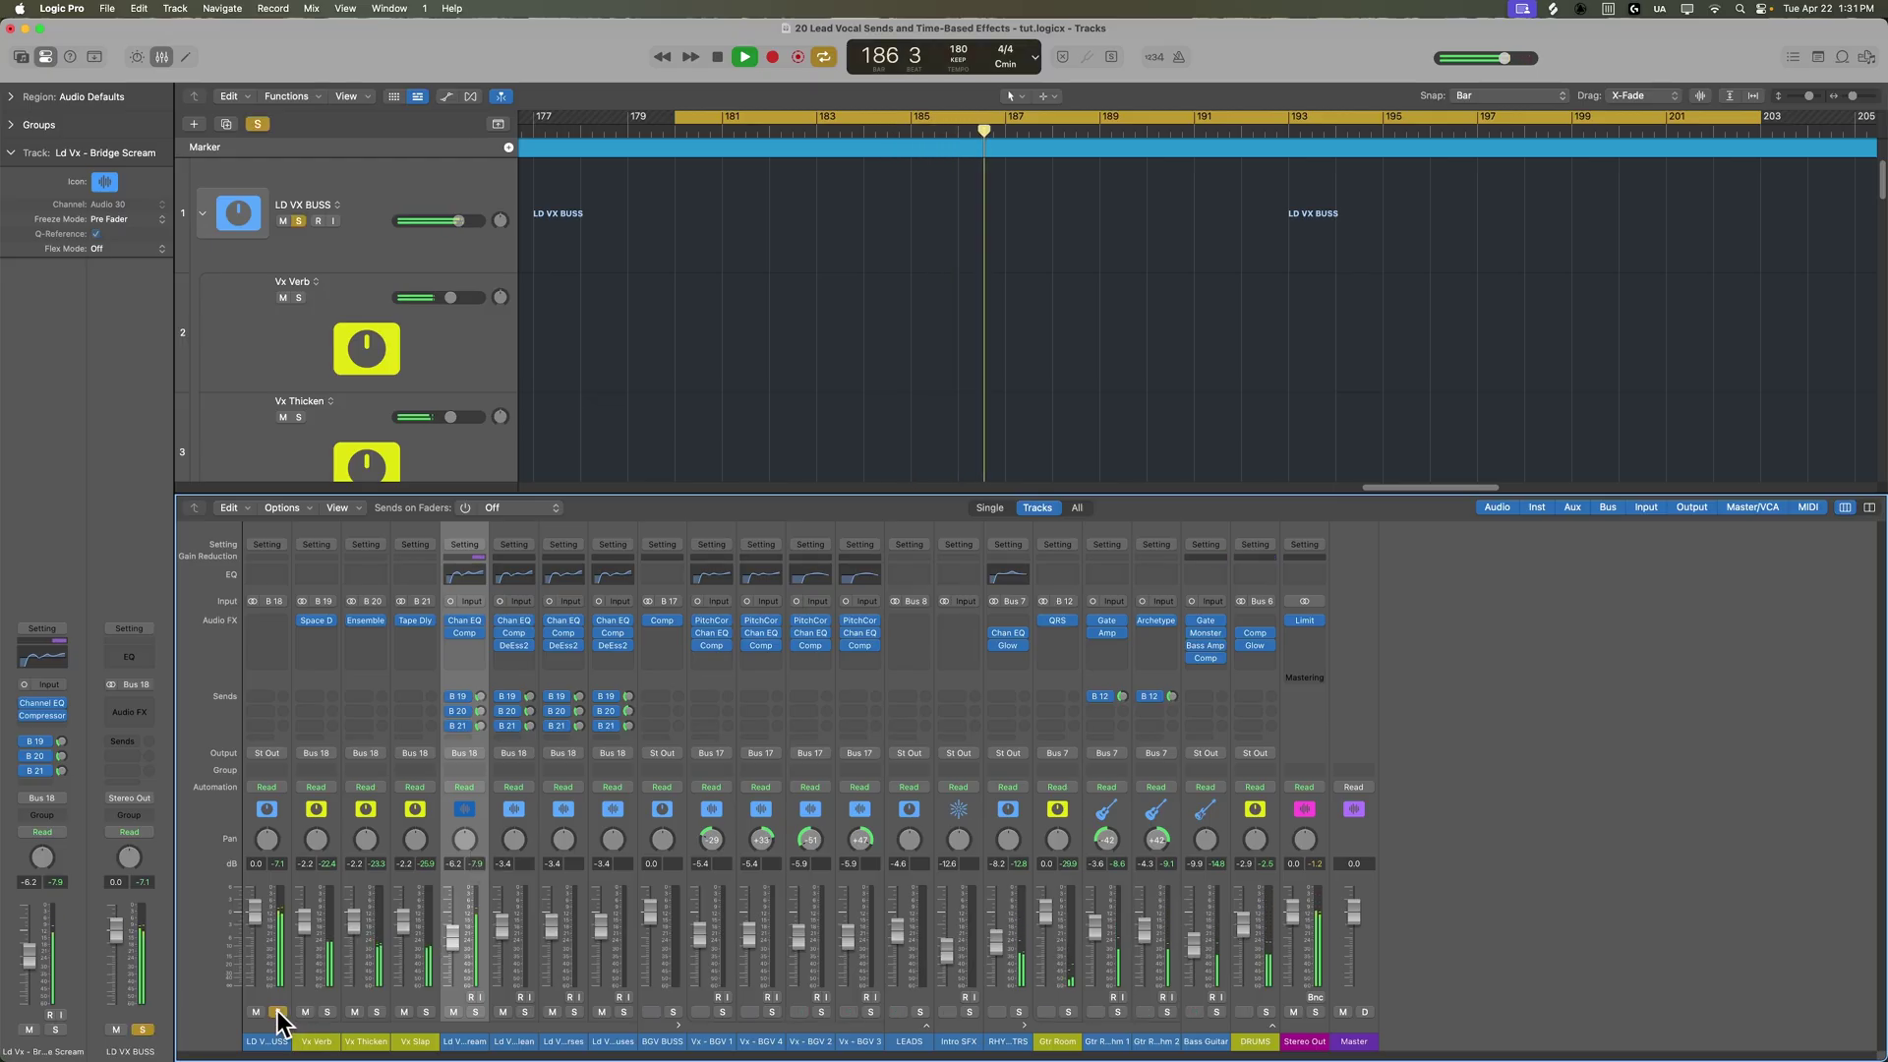
key(space)
key(space)
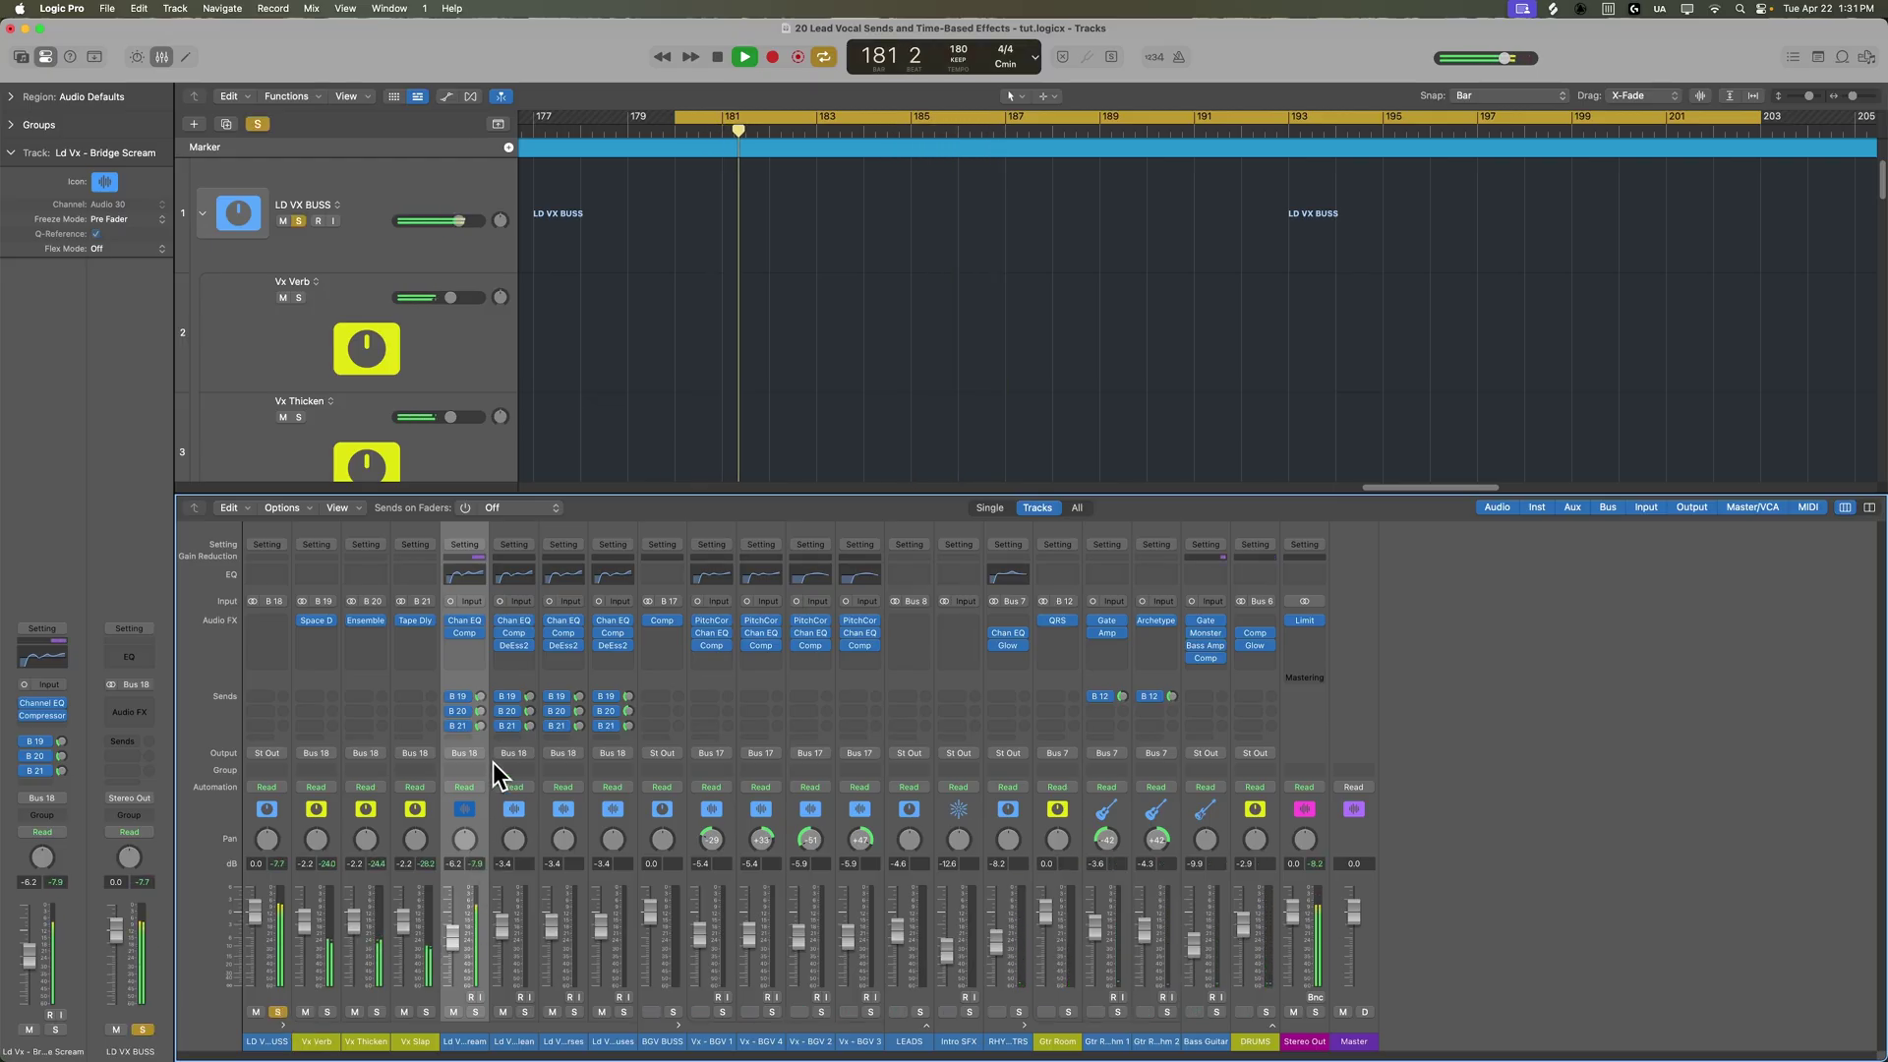
mouse_move(481, 711)
mouse_down()
mouse_move(502, 684)
mouse_move(480, 730)
mouse_move(494, 716)
mouse_up()
key(space)
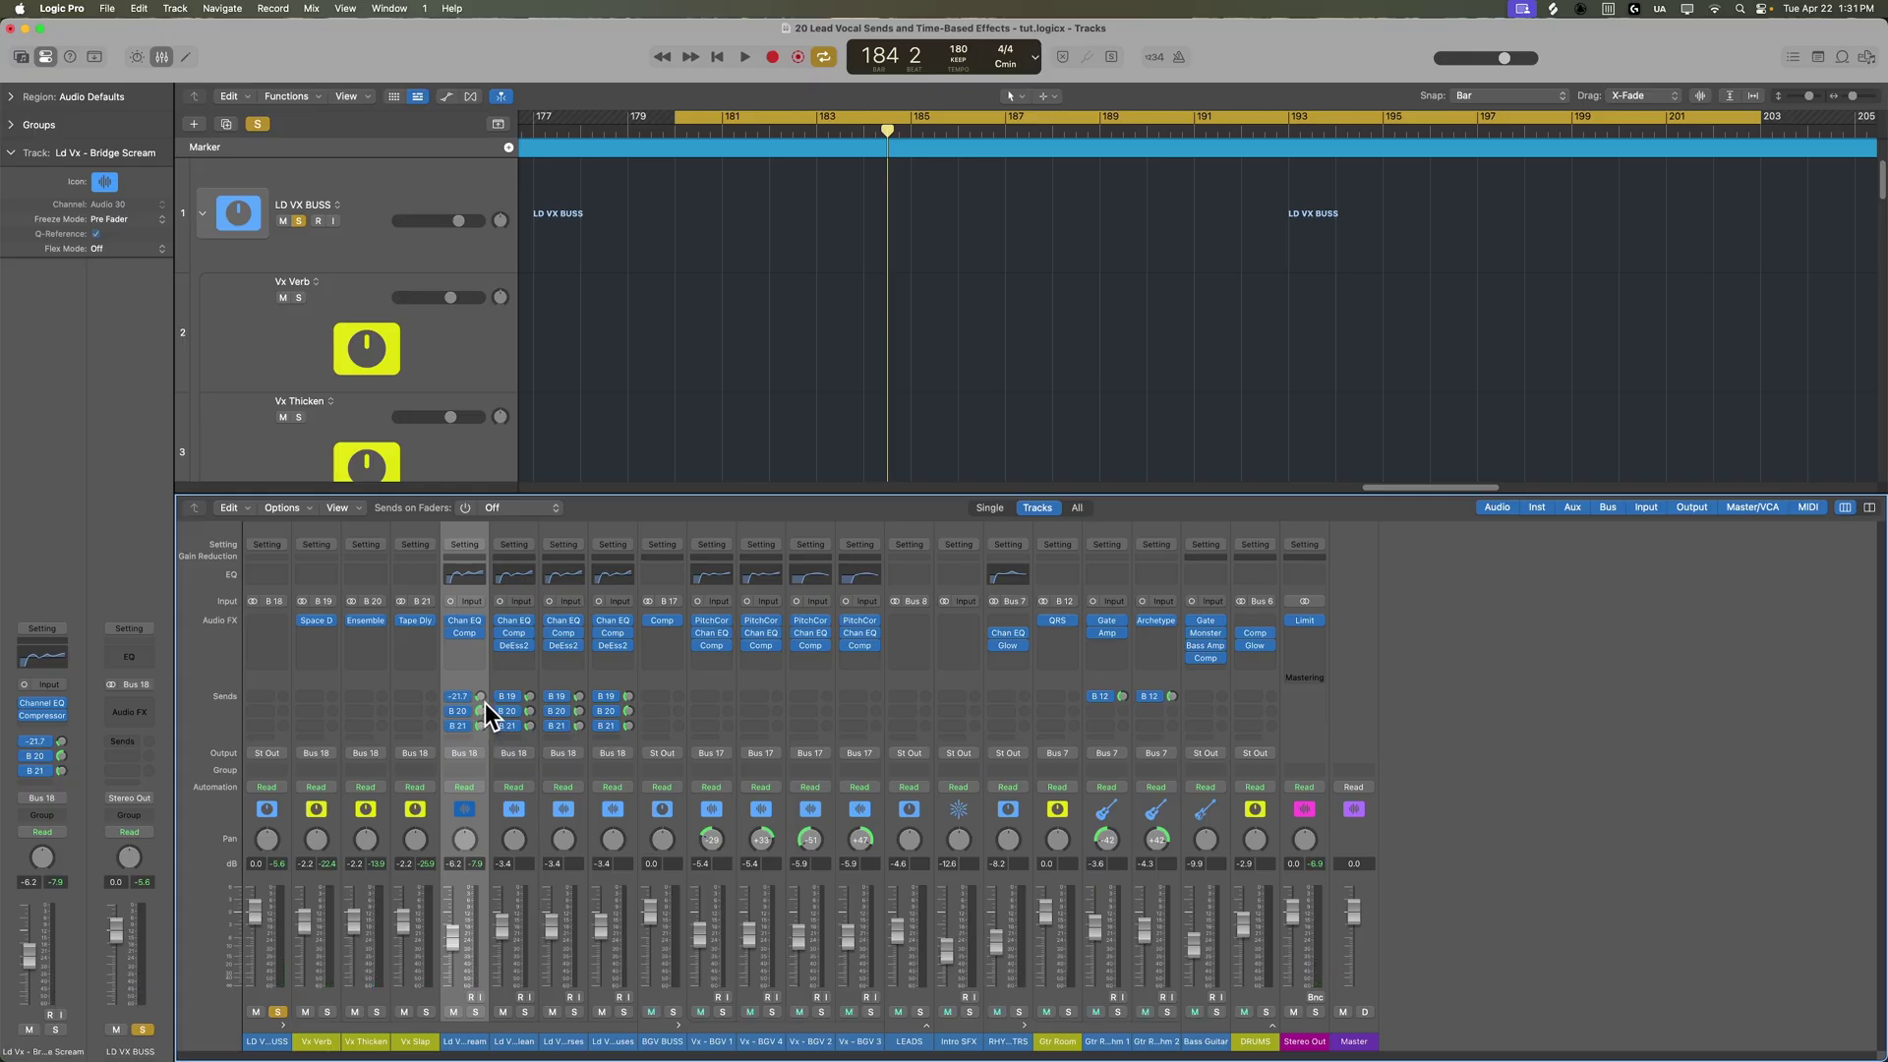
key(space)
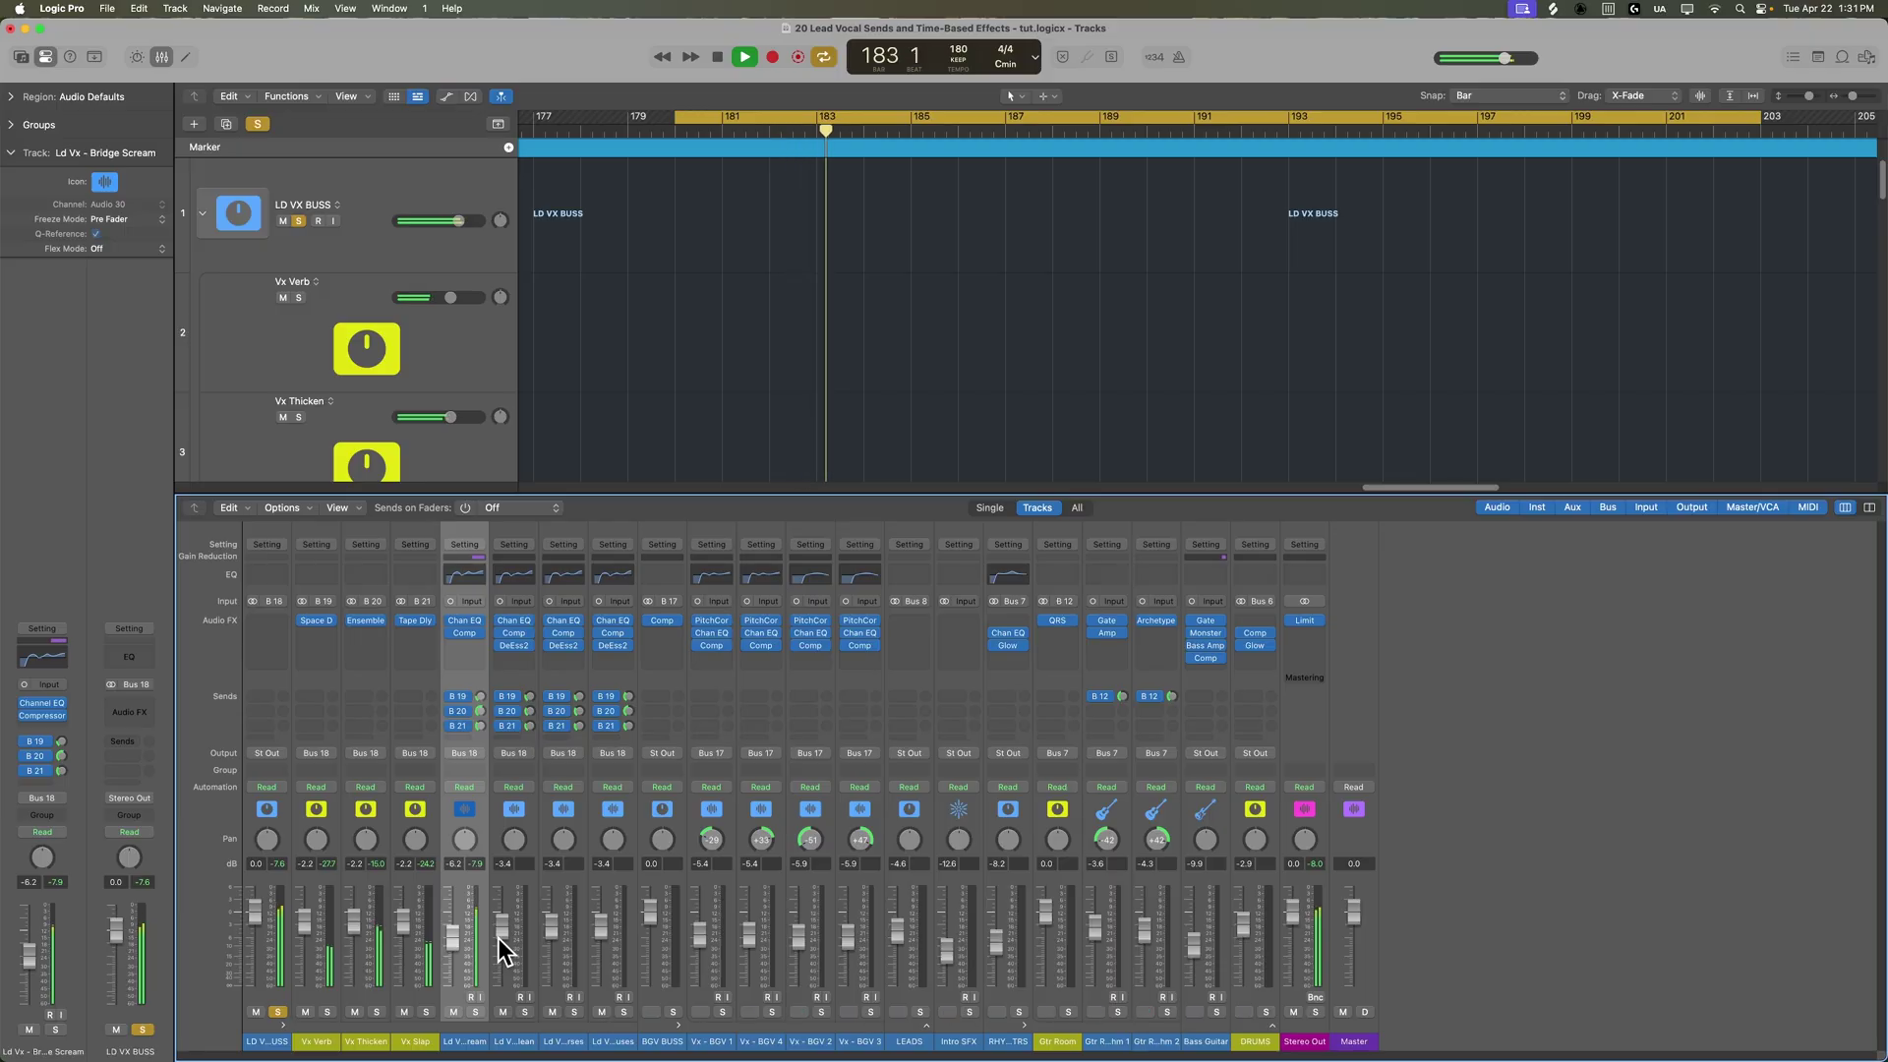
key(space)
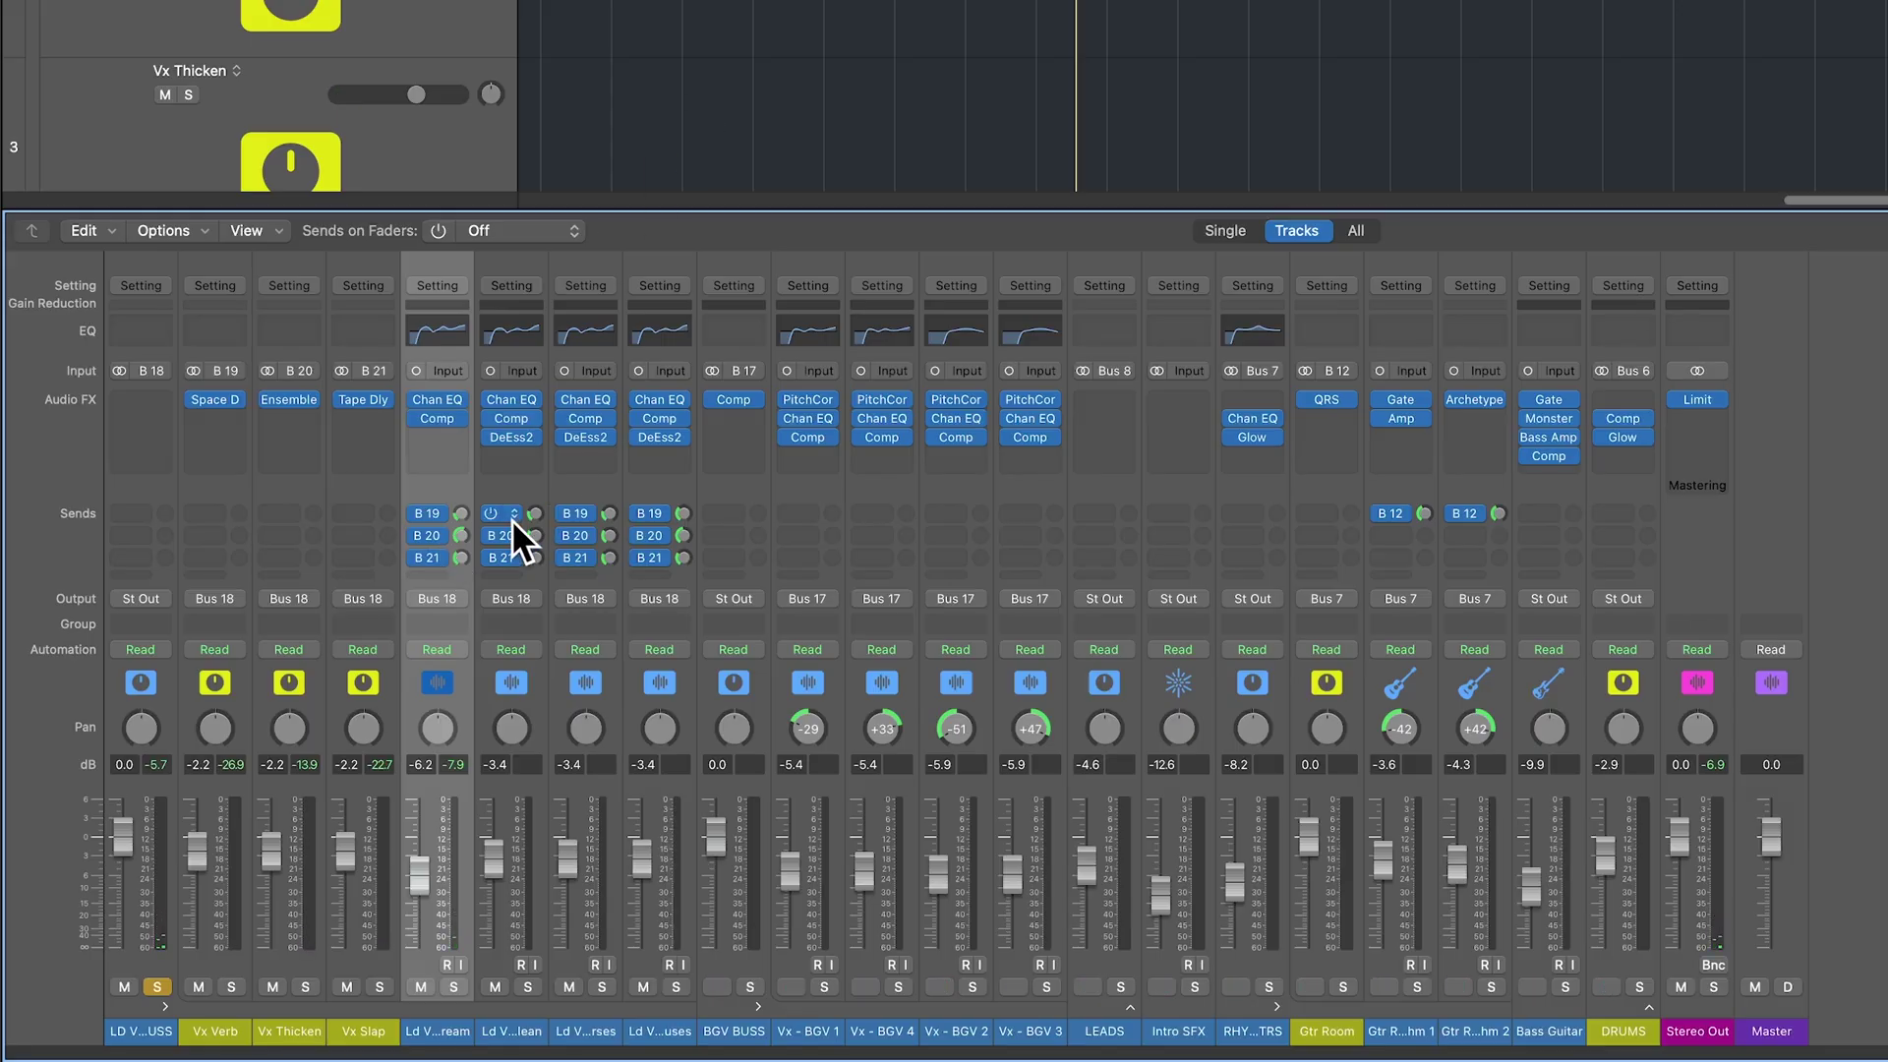
Send the Bridge Scream vocal to Bus 22, move Aux 22 beside Vx Slap and rename it 'Deep Vx'
click(433, 576)
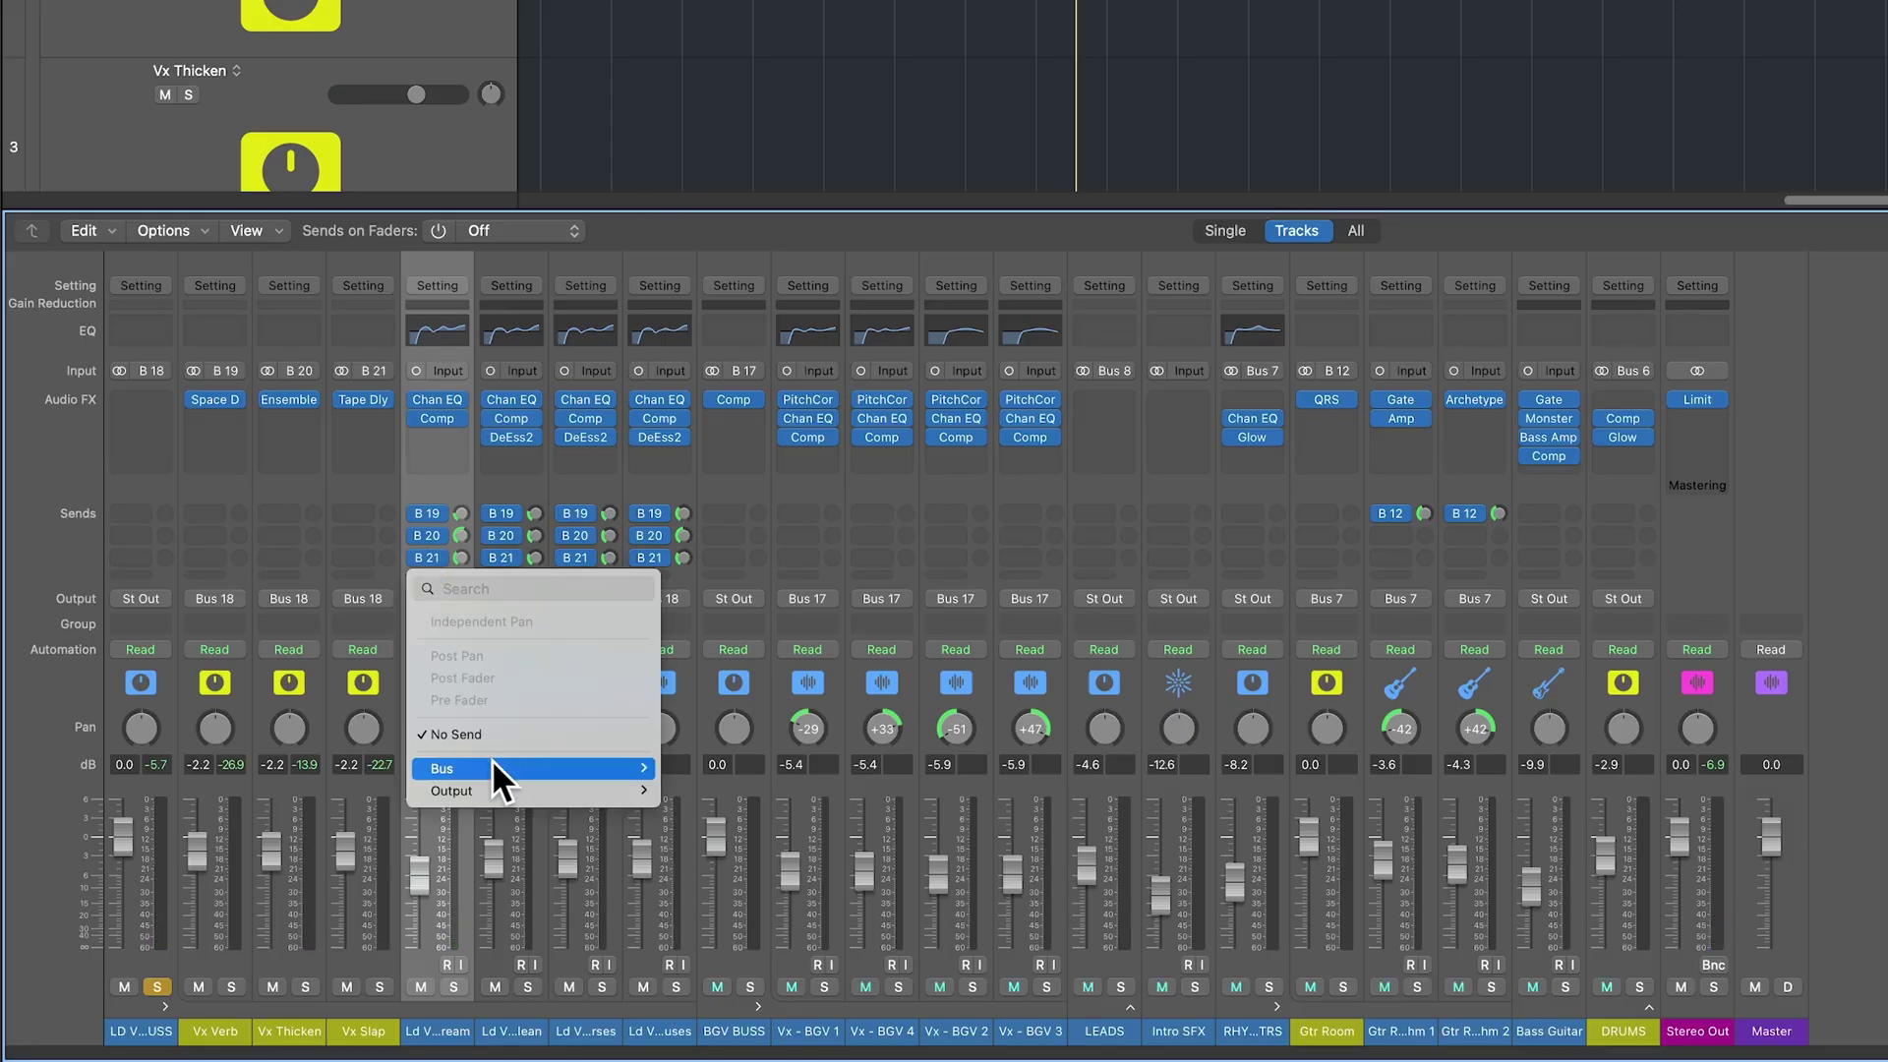
mouse_move(492, 759)
click(752, 645)
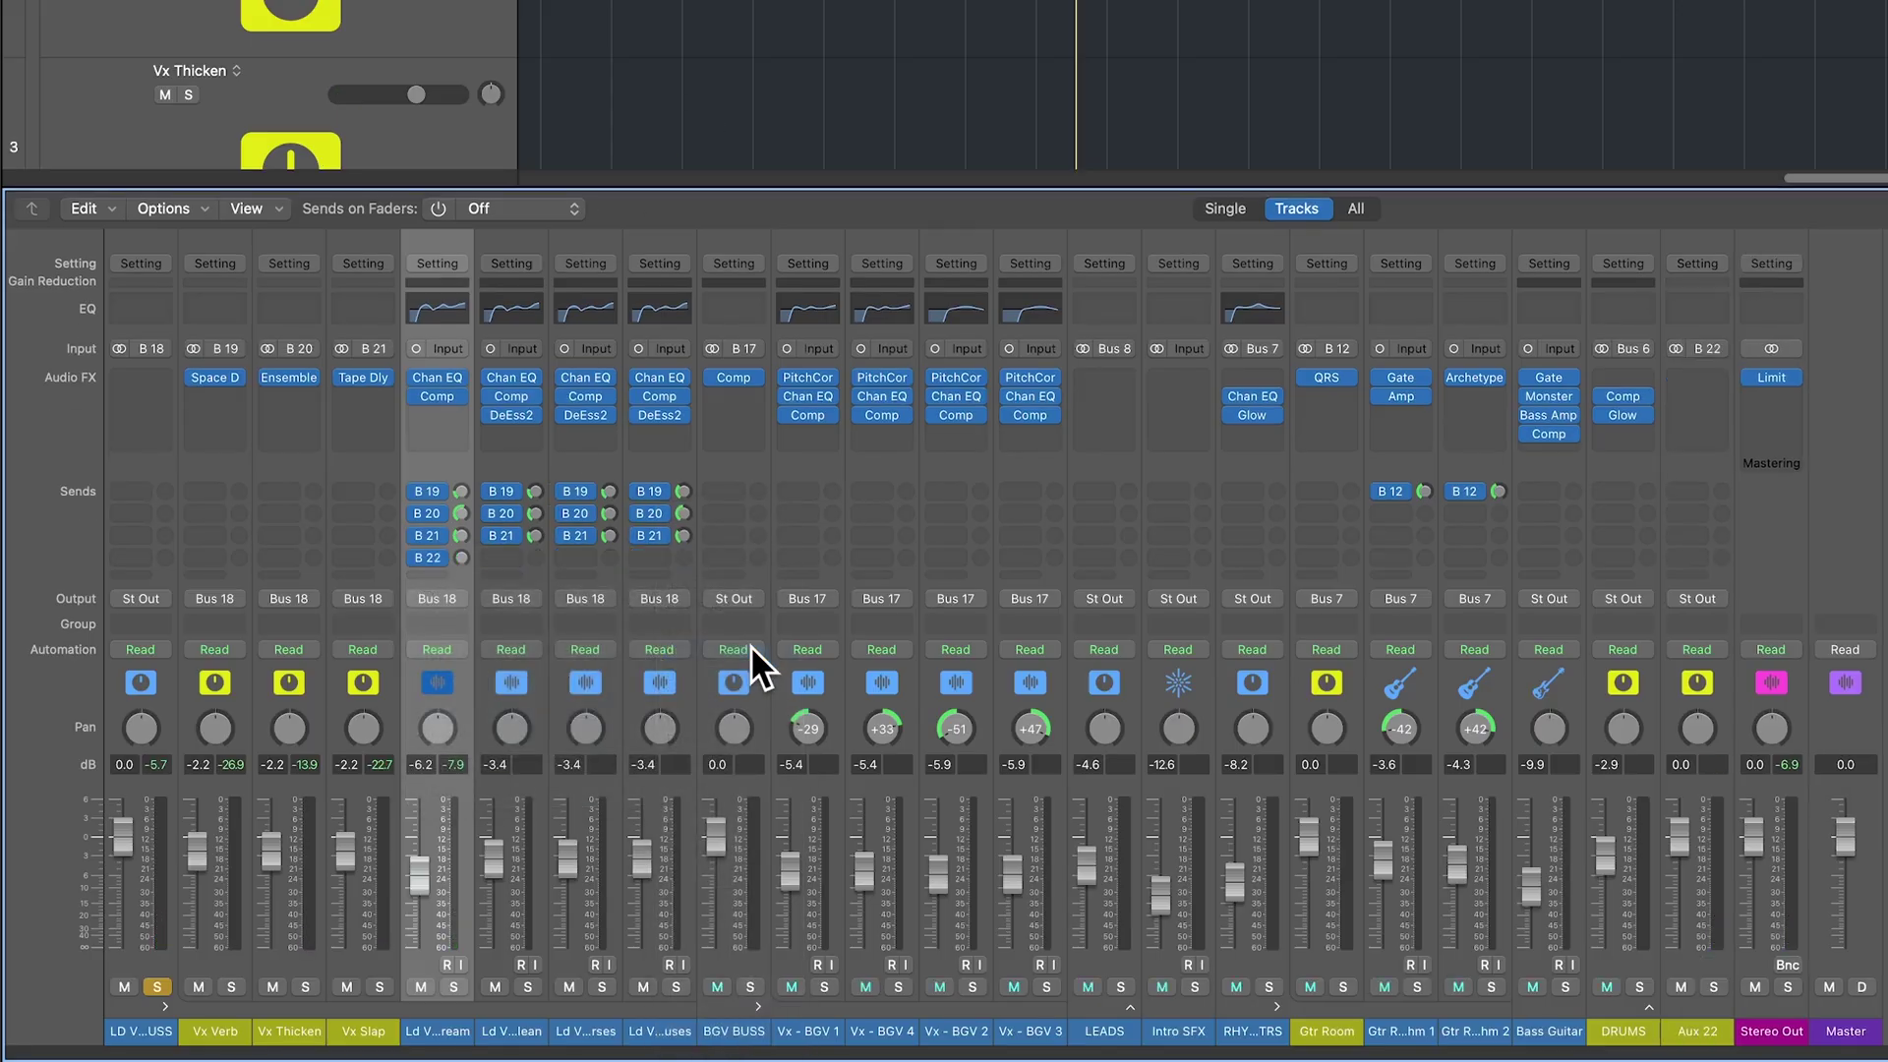
drag(1697, 240, 452, 272)
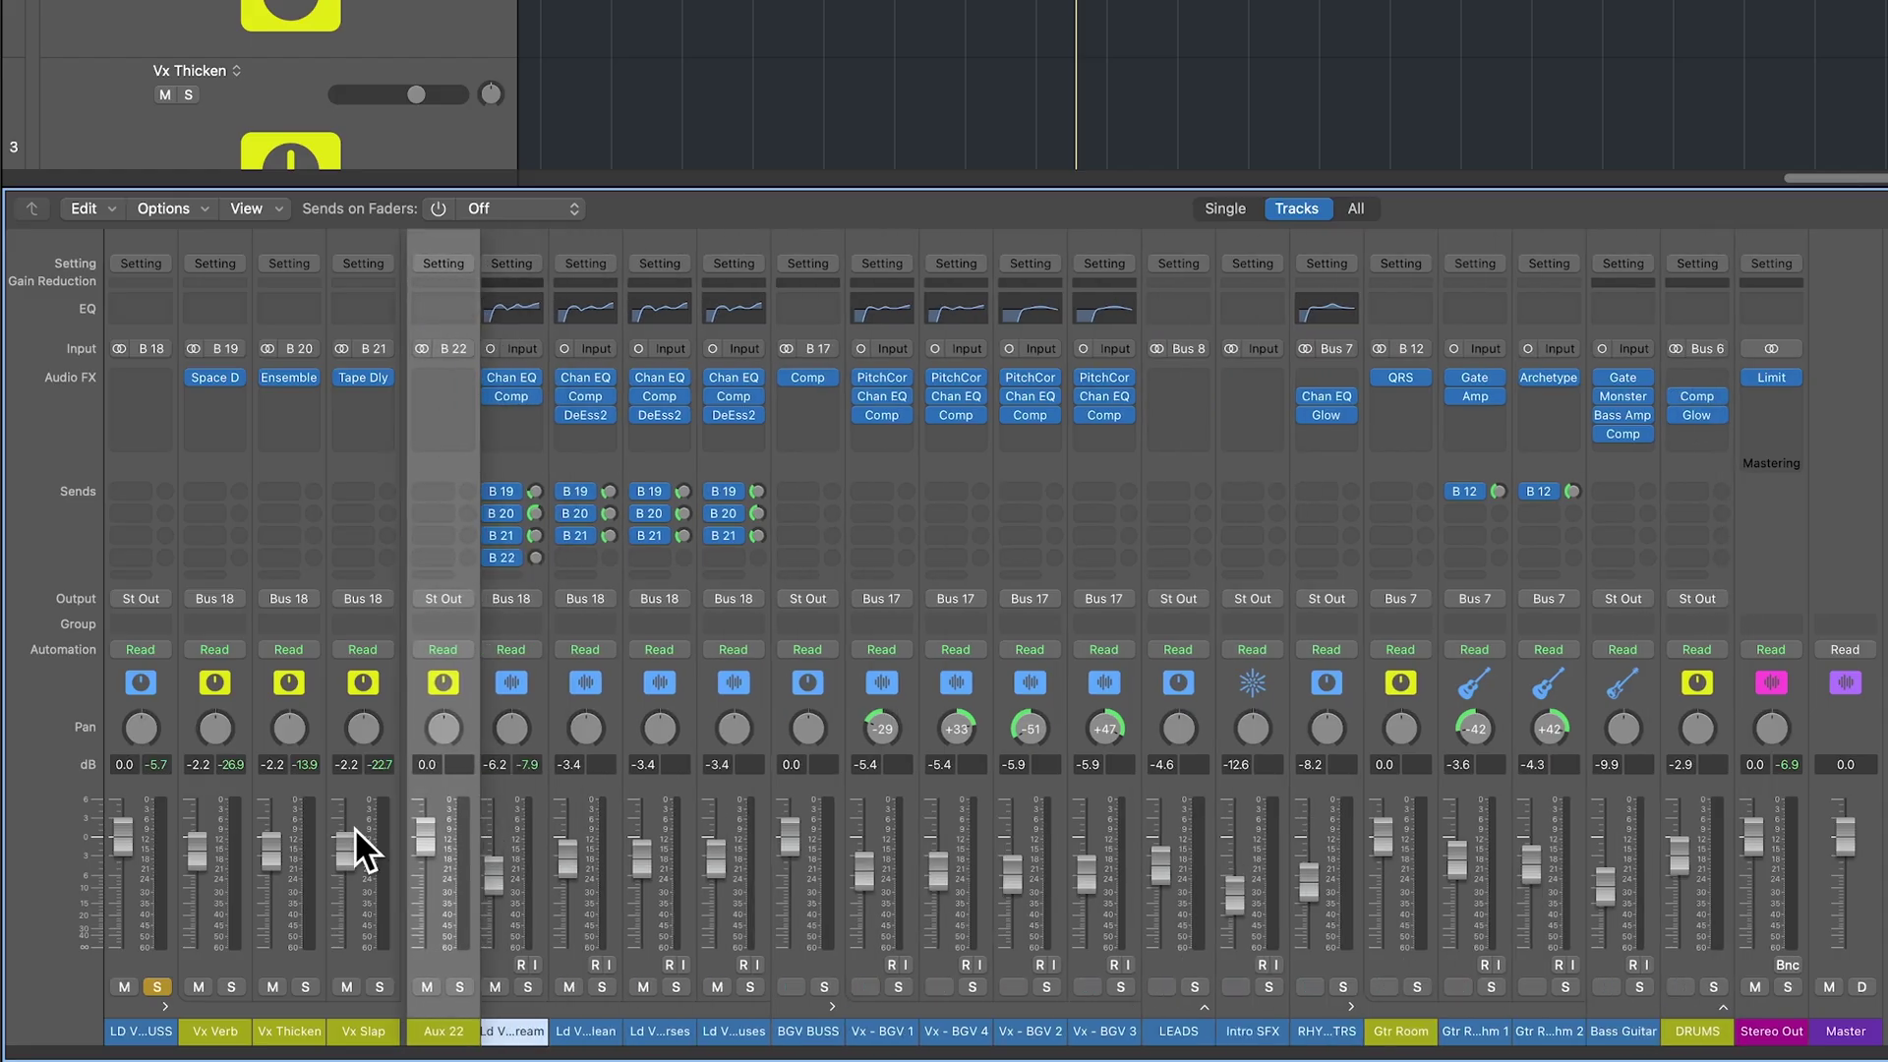
double_click(442, 1028)
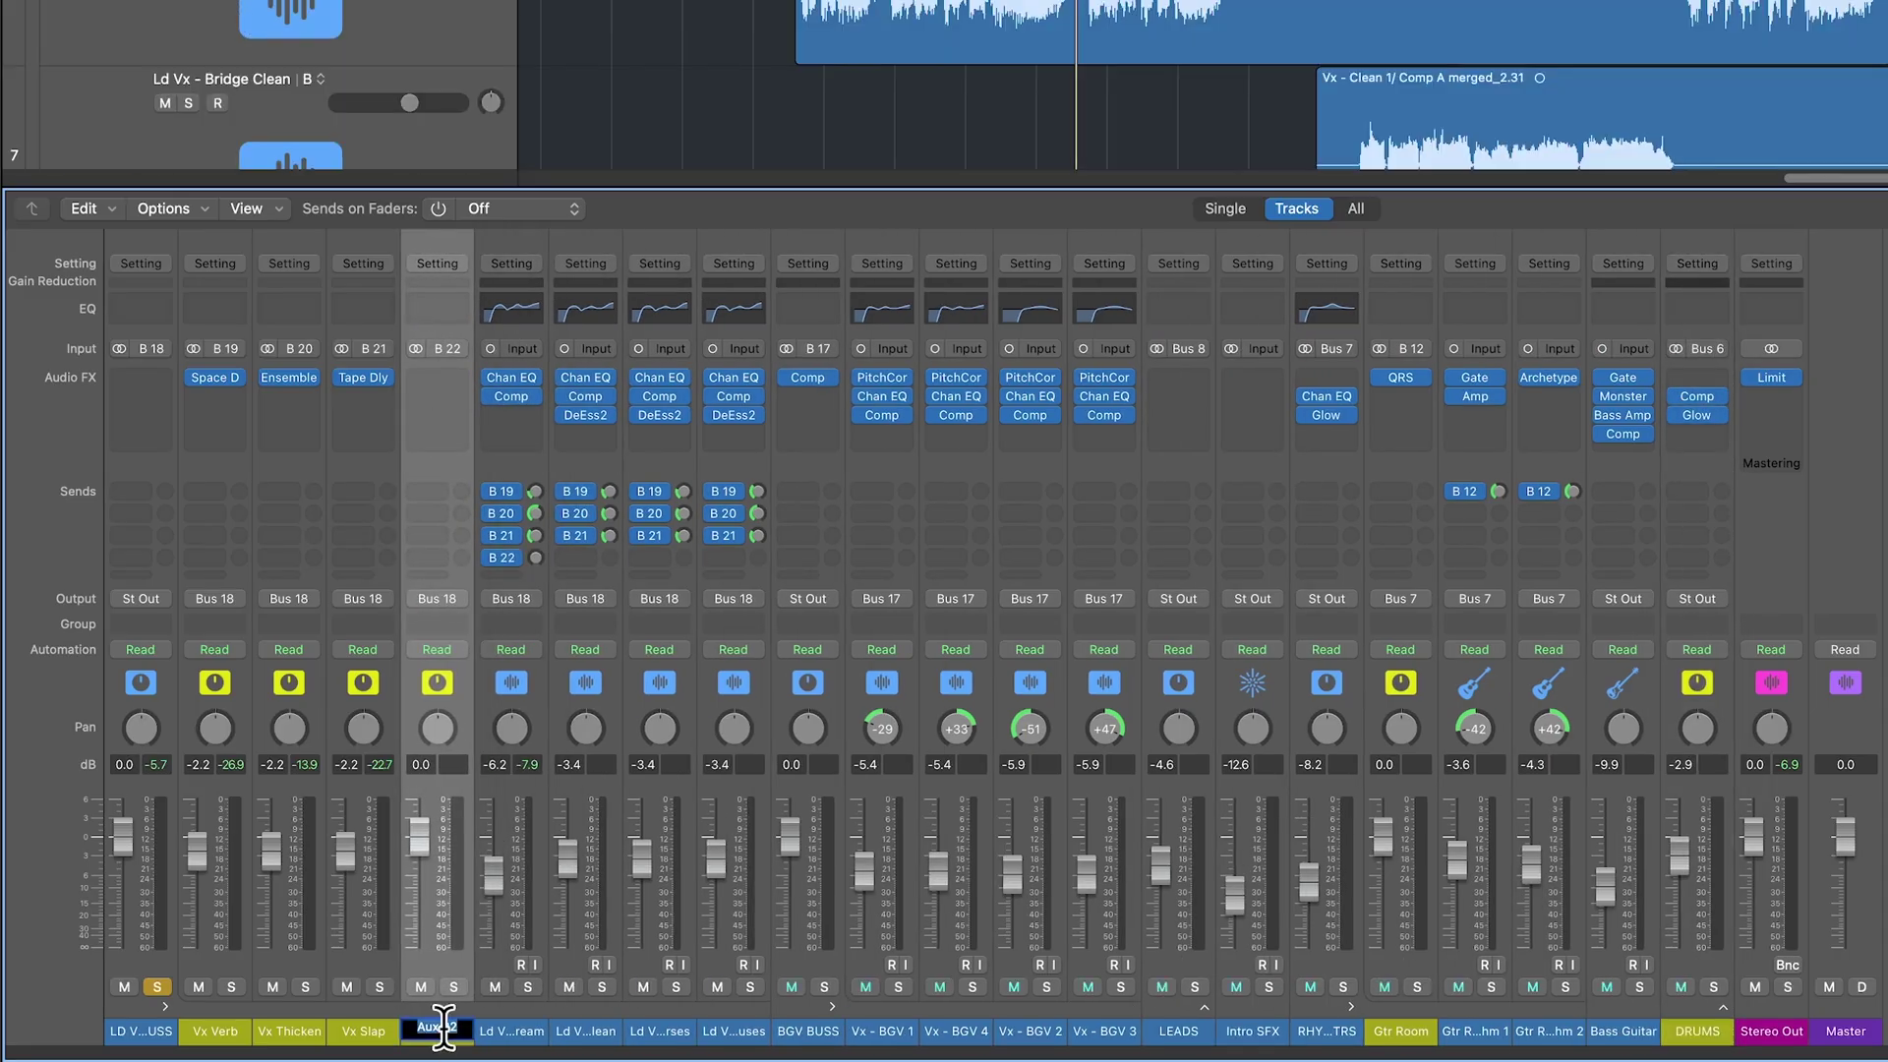
text(Deep Vx)
key(Return)
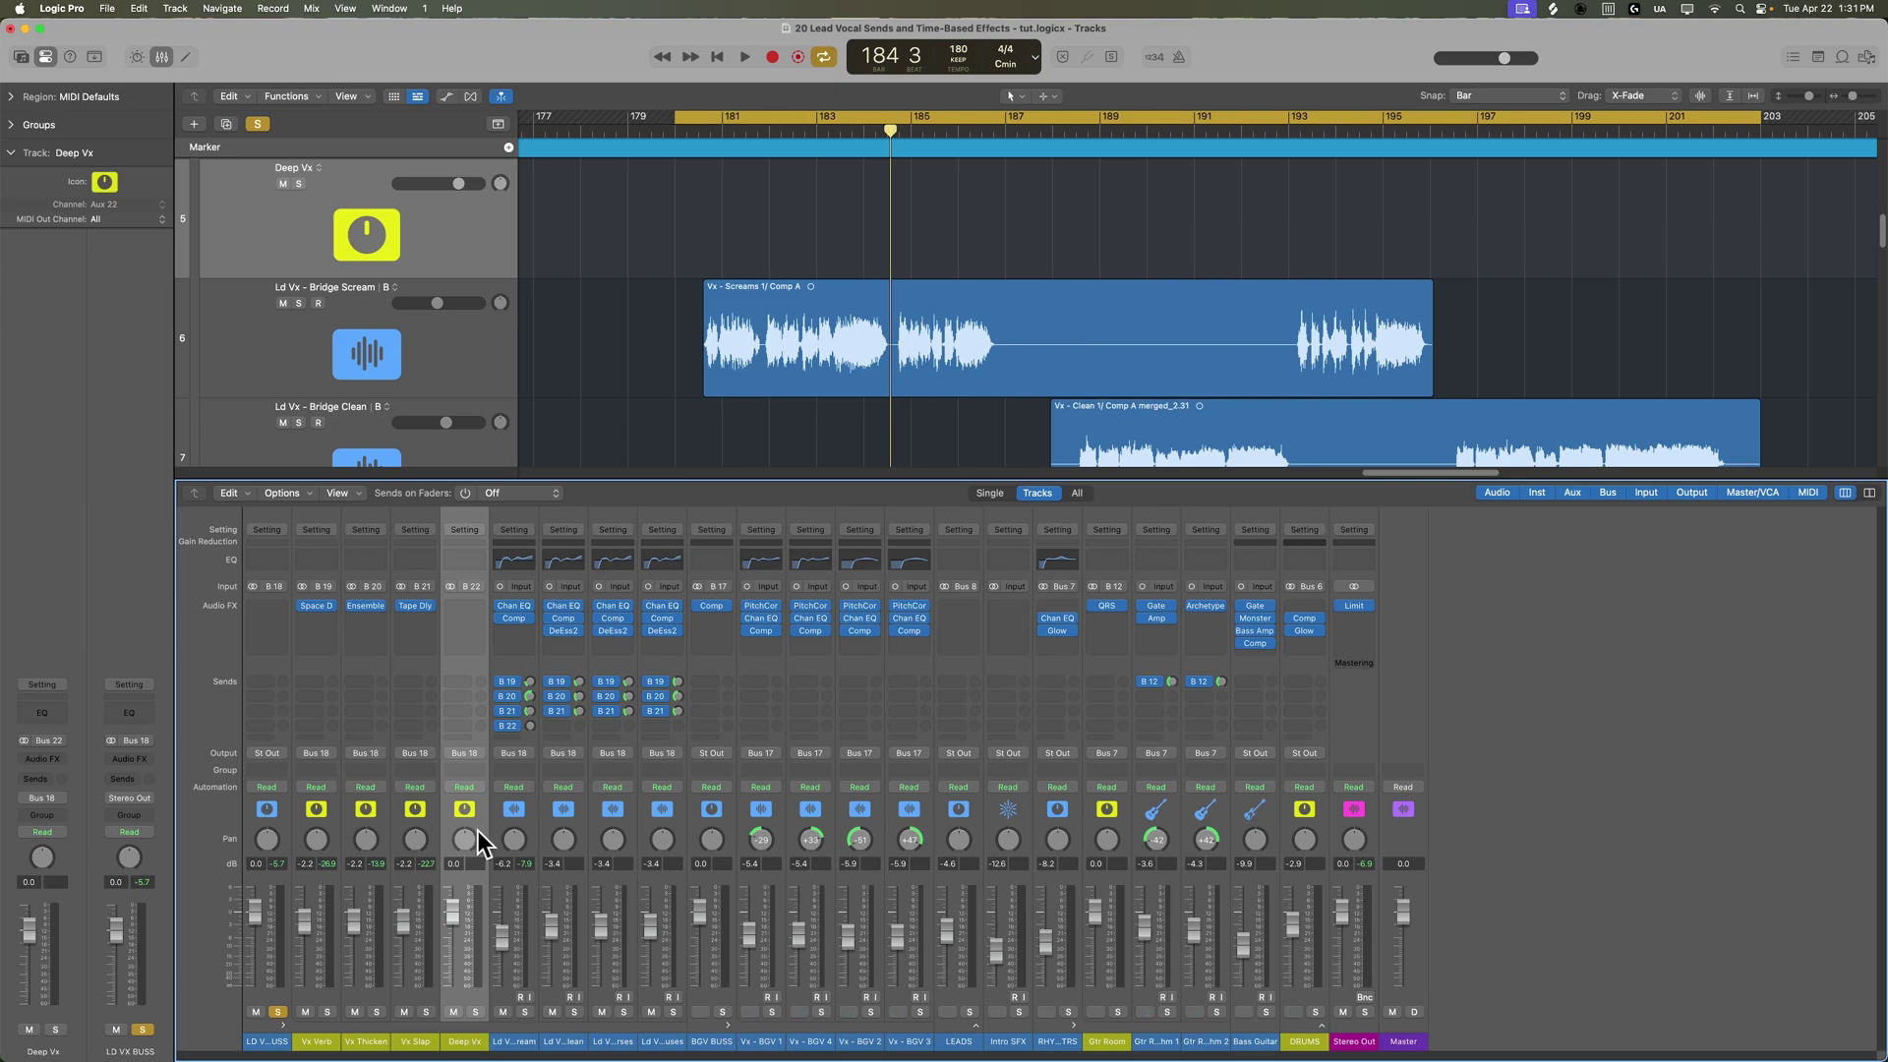
Insert the stereo Eventide H3000 Factory on Deep Vx and load the 06 – Deep Voice preset
click(464, 607)
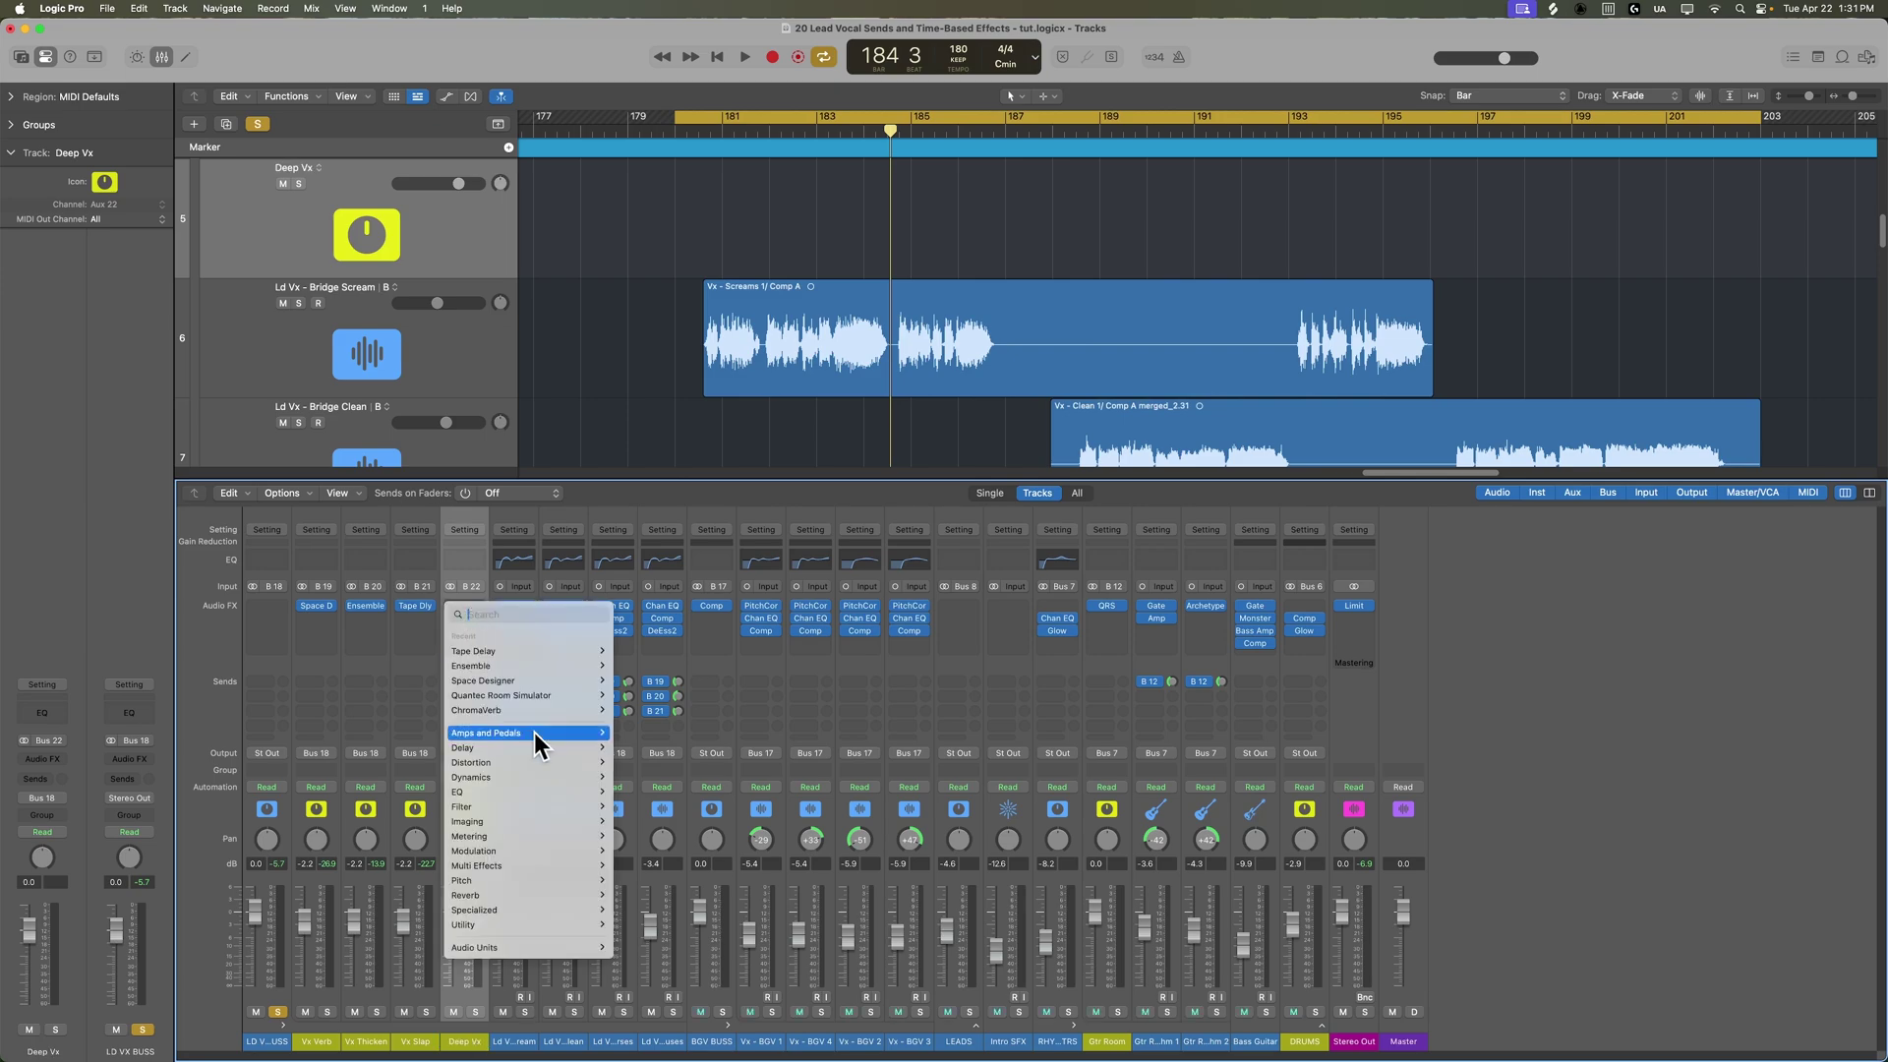
mouse_move(541, 947)
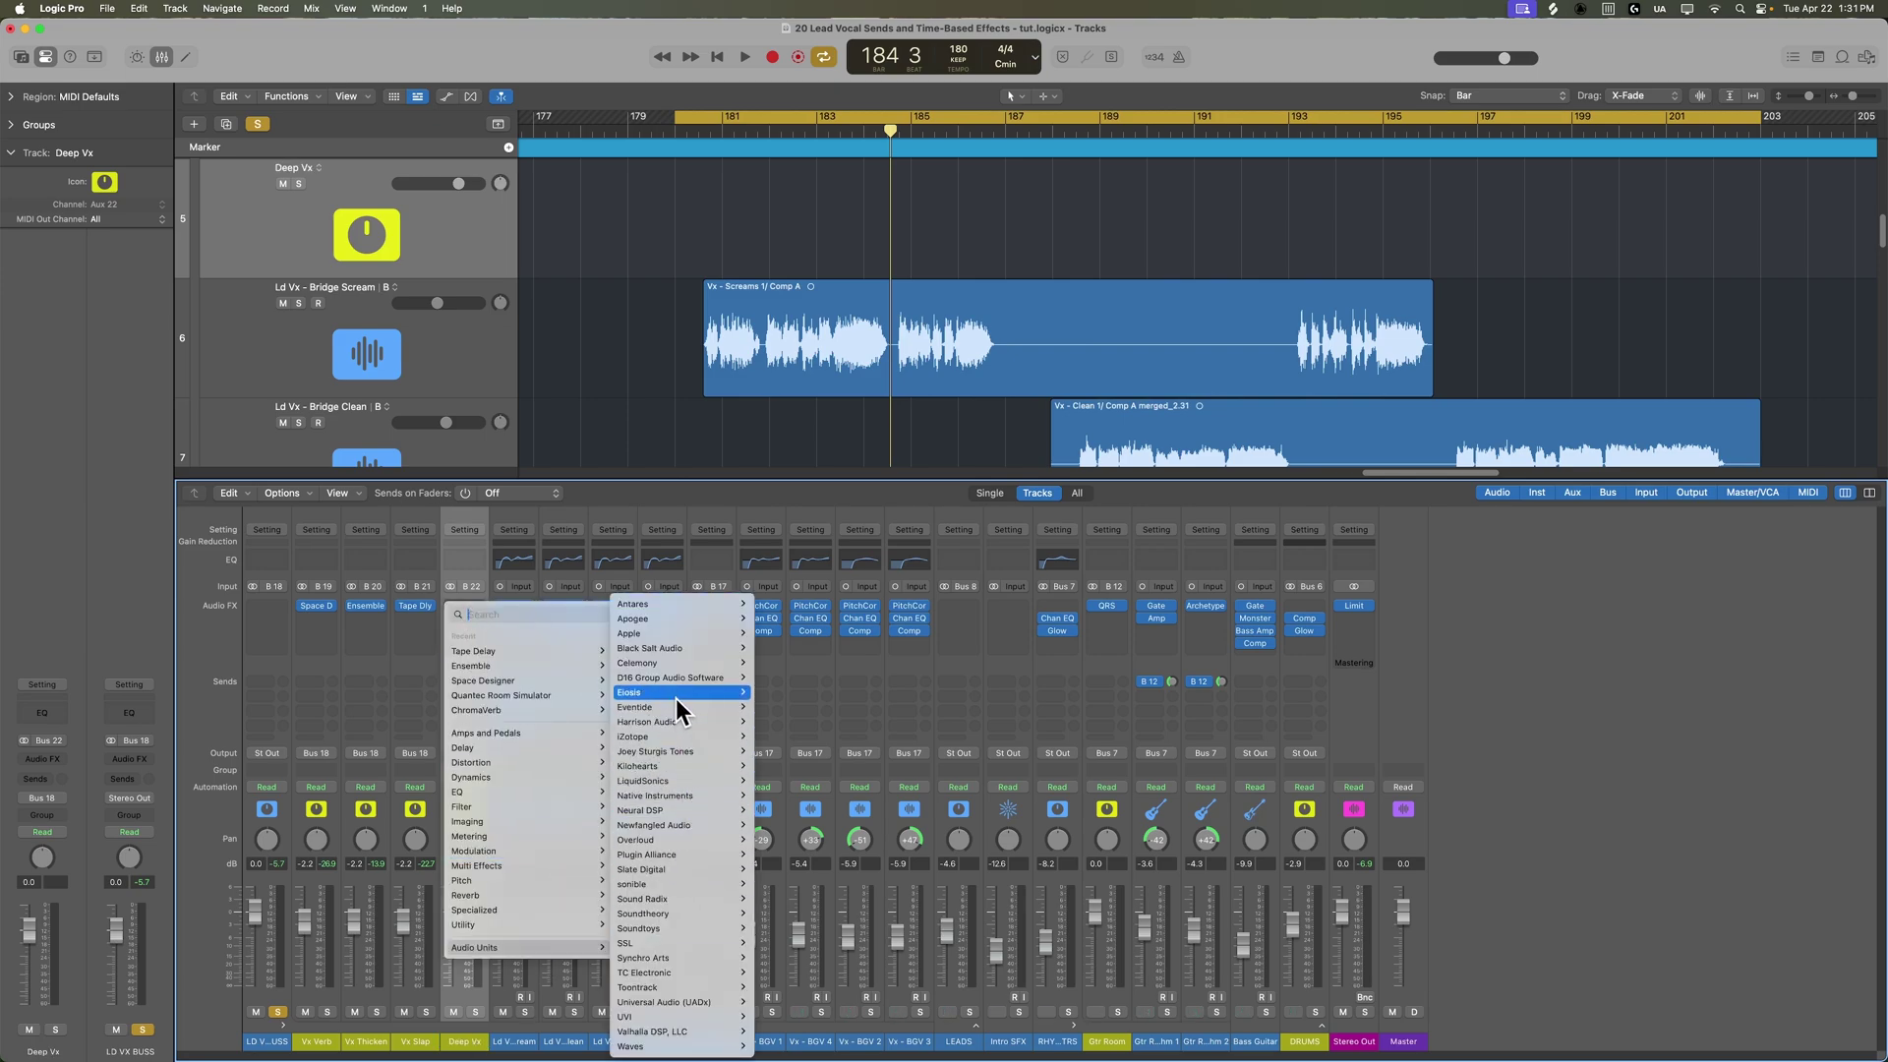
mouse_move(677, 710)
mouse_move(831, 737)
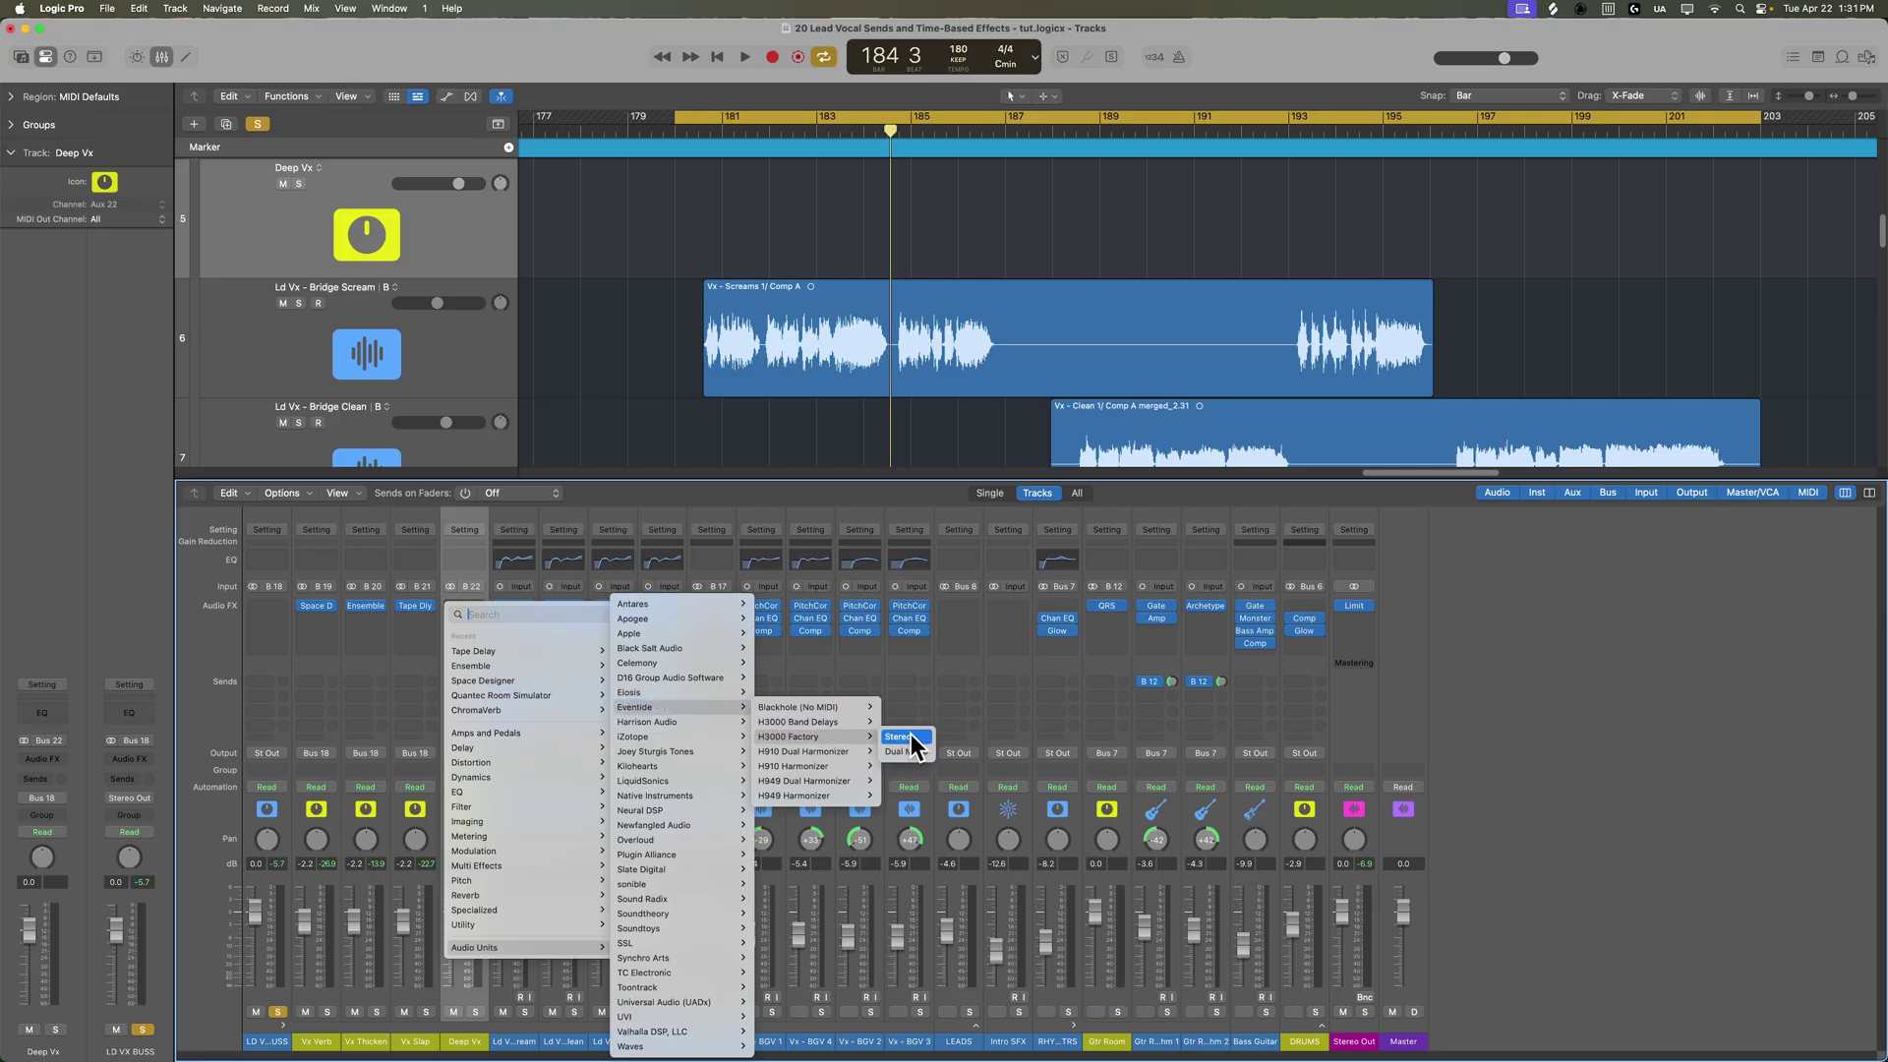
click(911, 738)
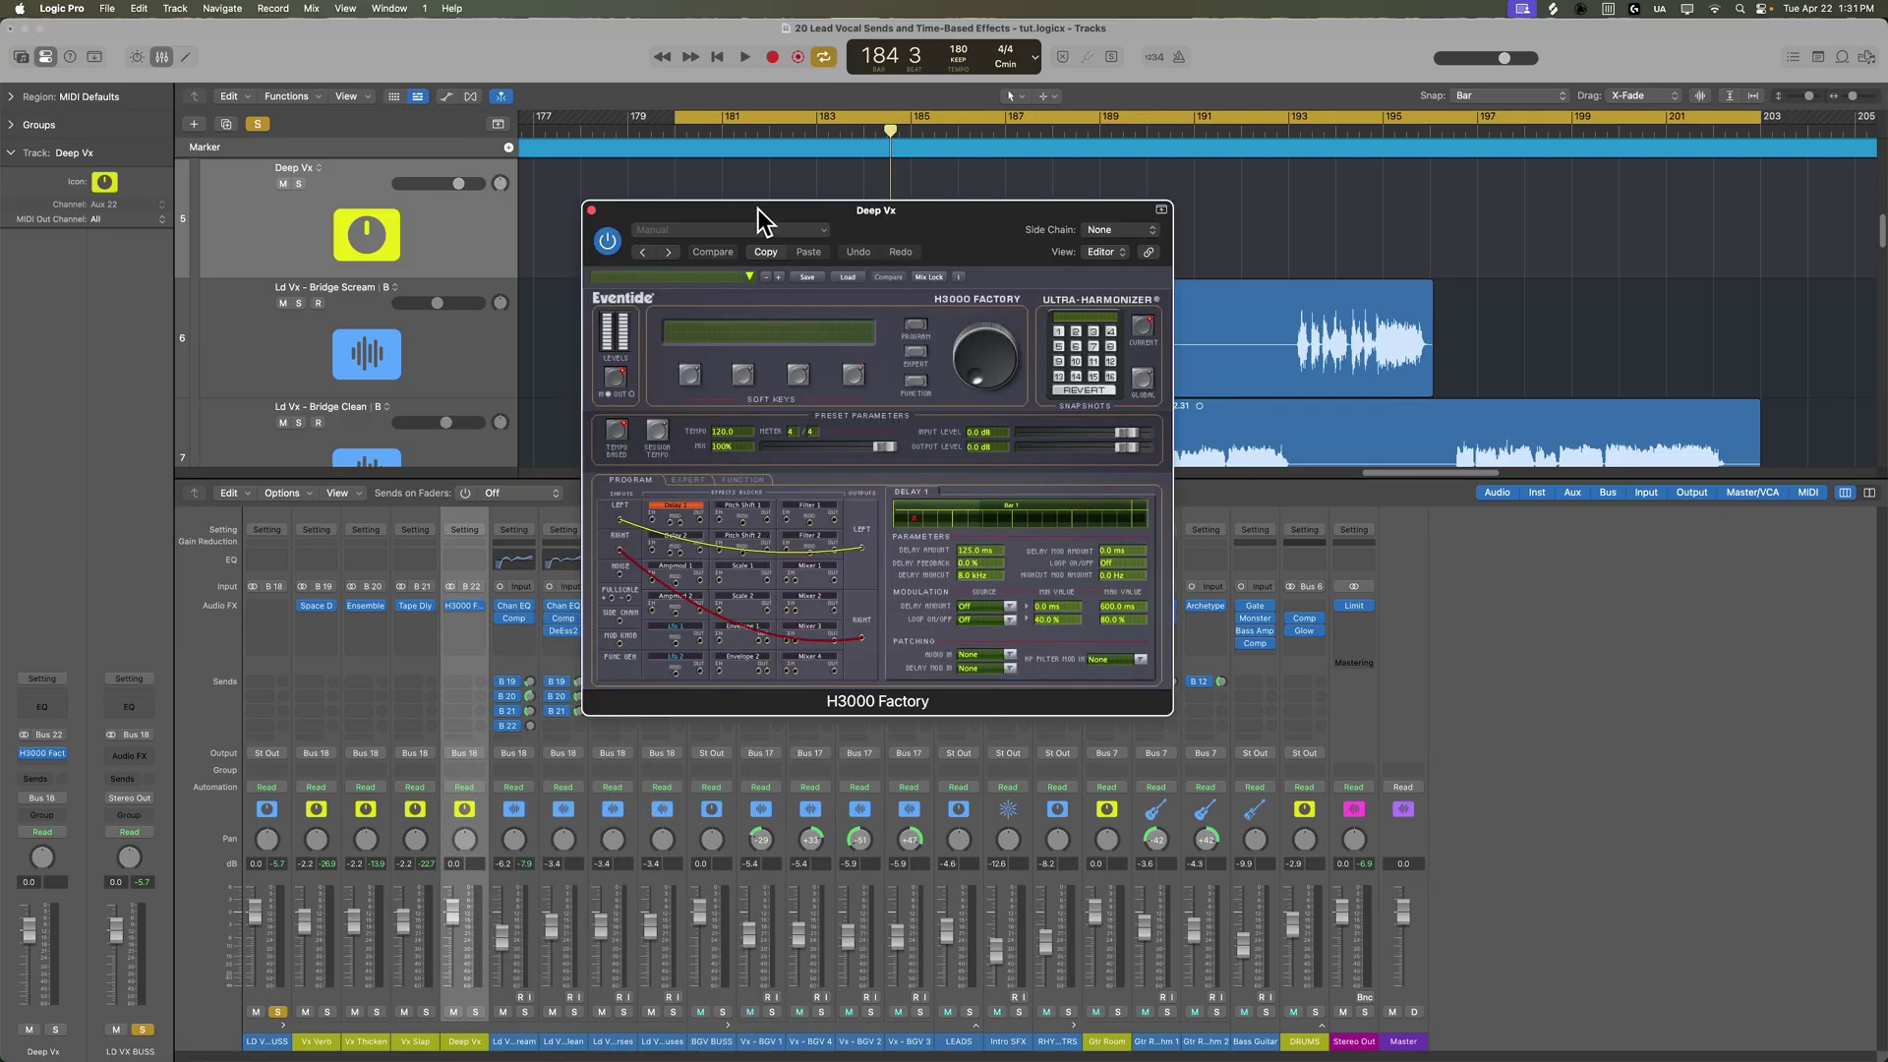
drag(757, 209, 1023, 218)
click(948, 278)
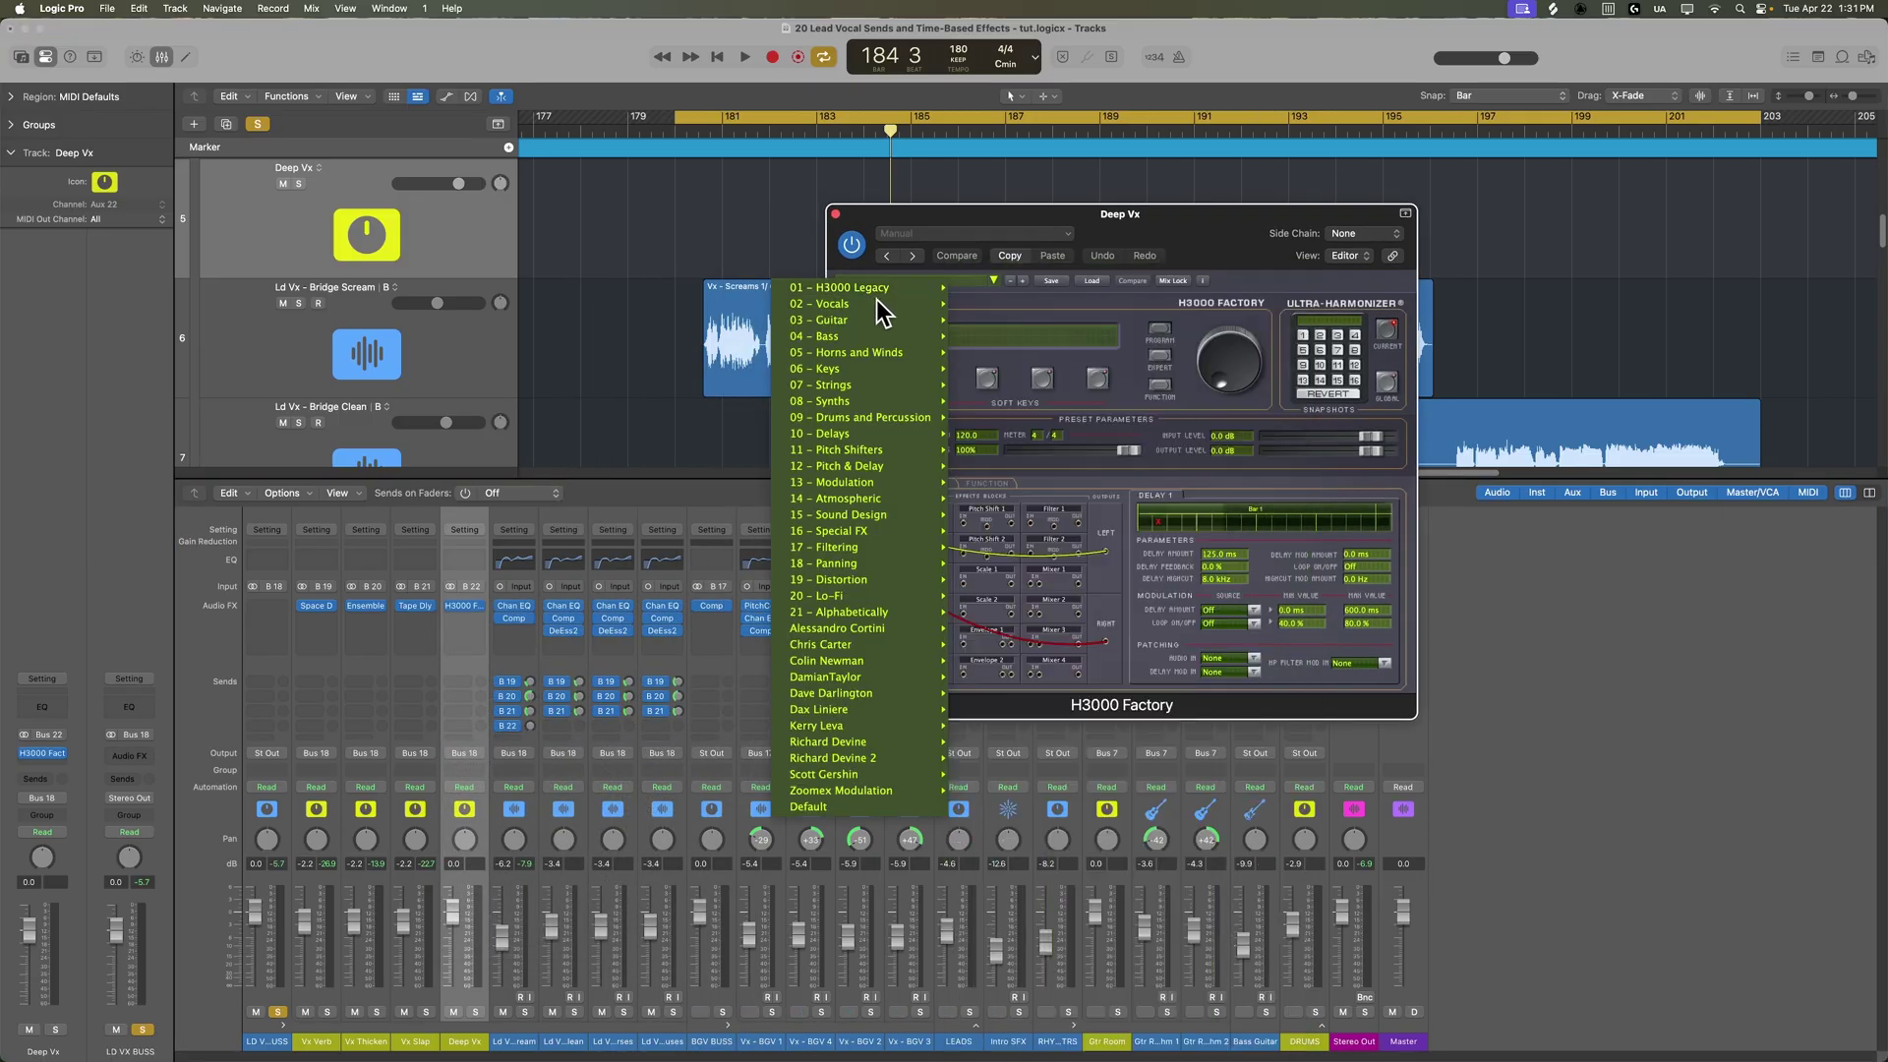
mouse_move(873, 304)
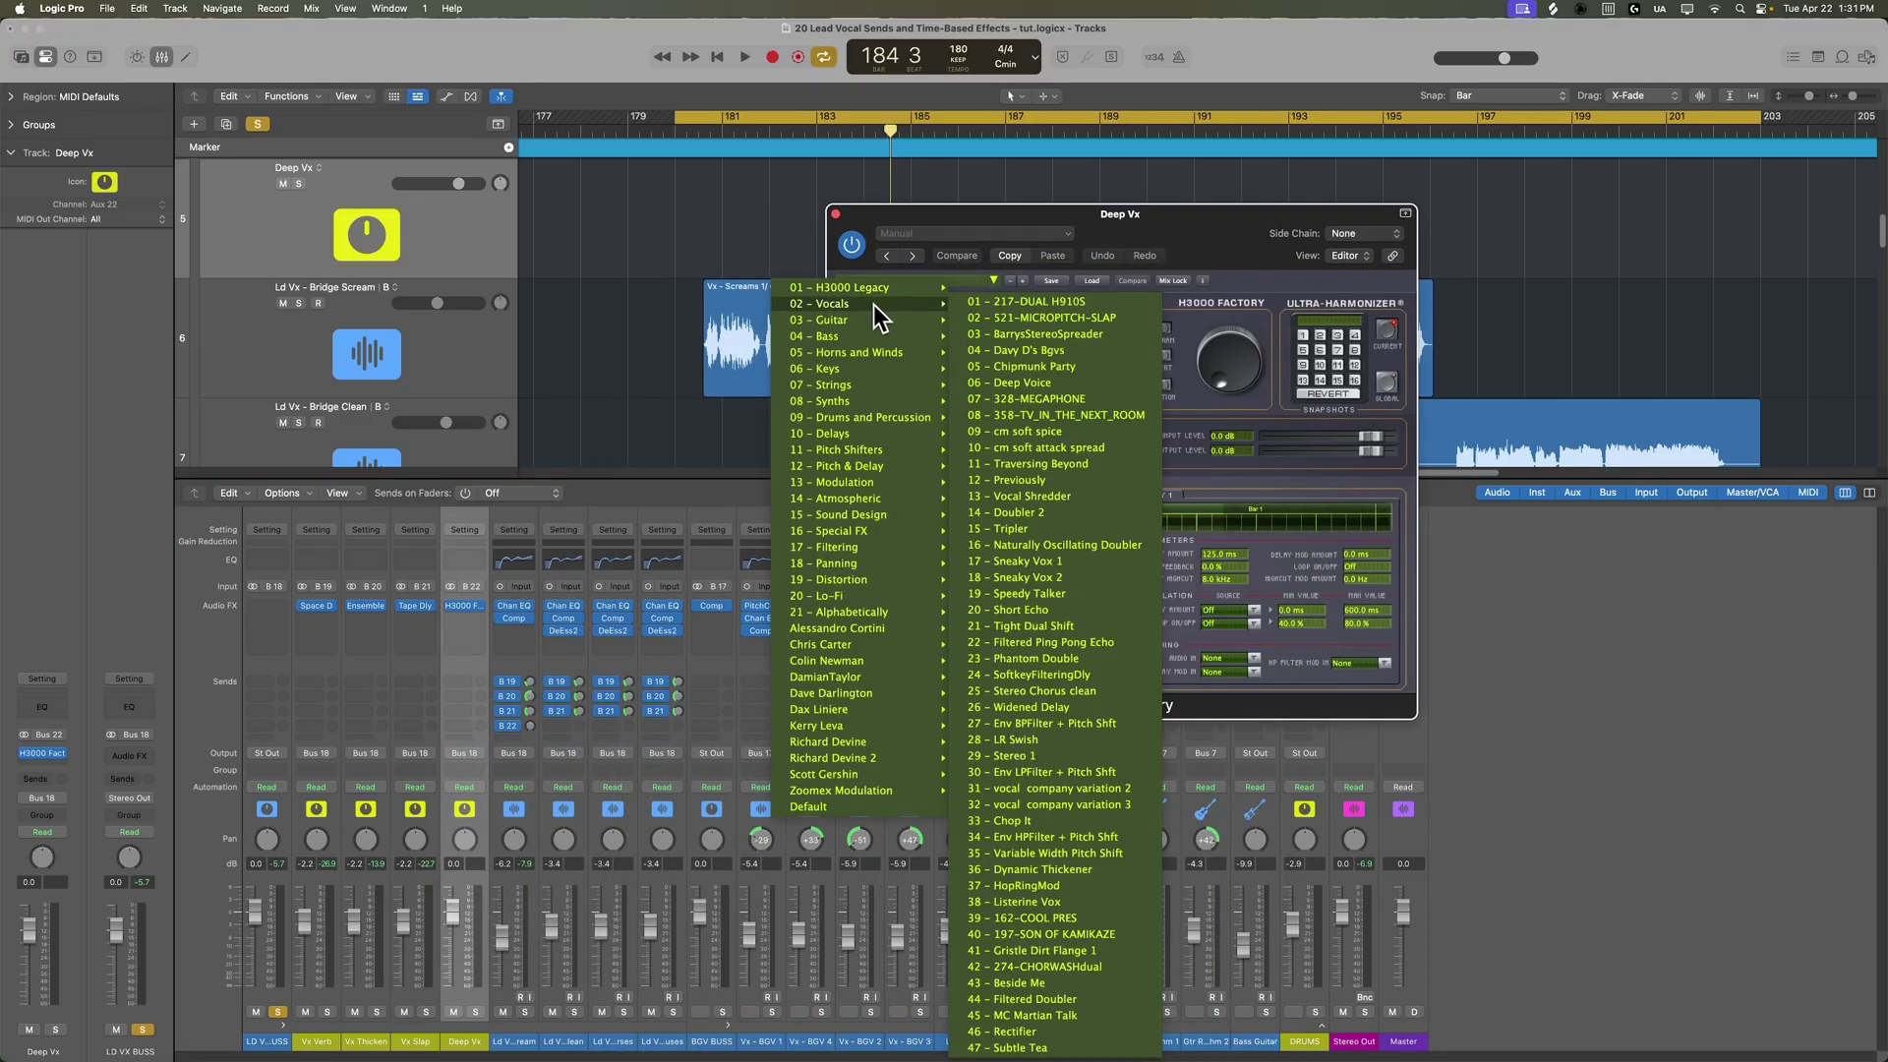
click(1080, 384)
Audition the bridge with Deep Vx unsoloed to hear it in the mix
key(space)
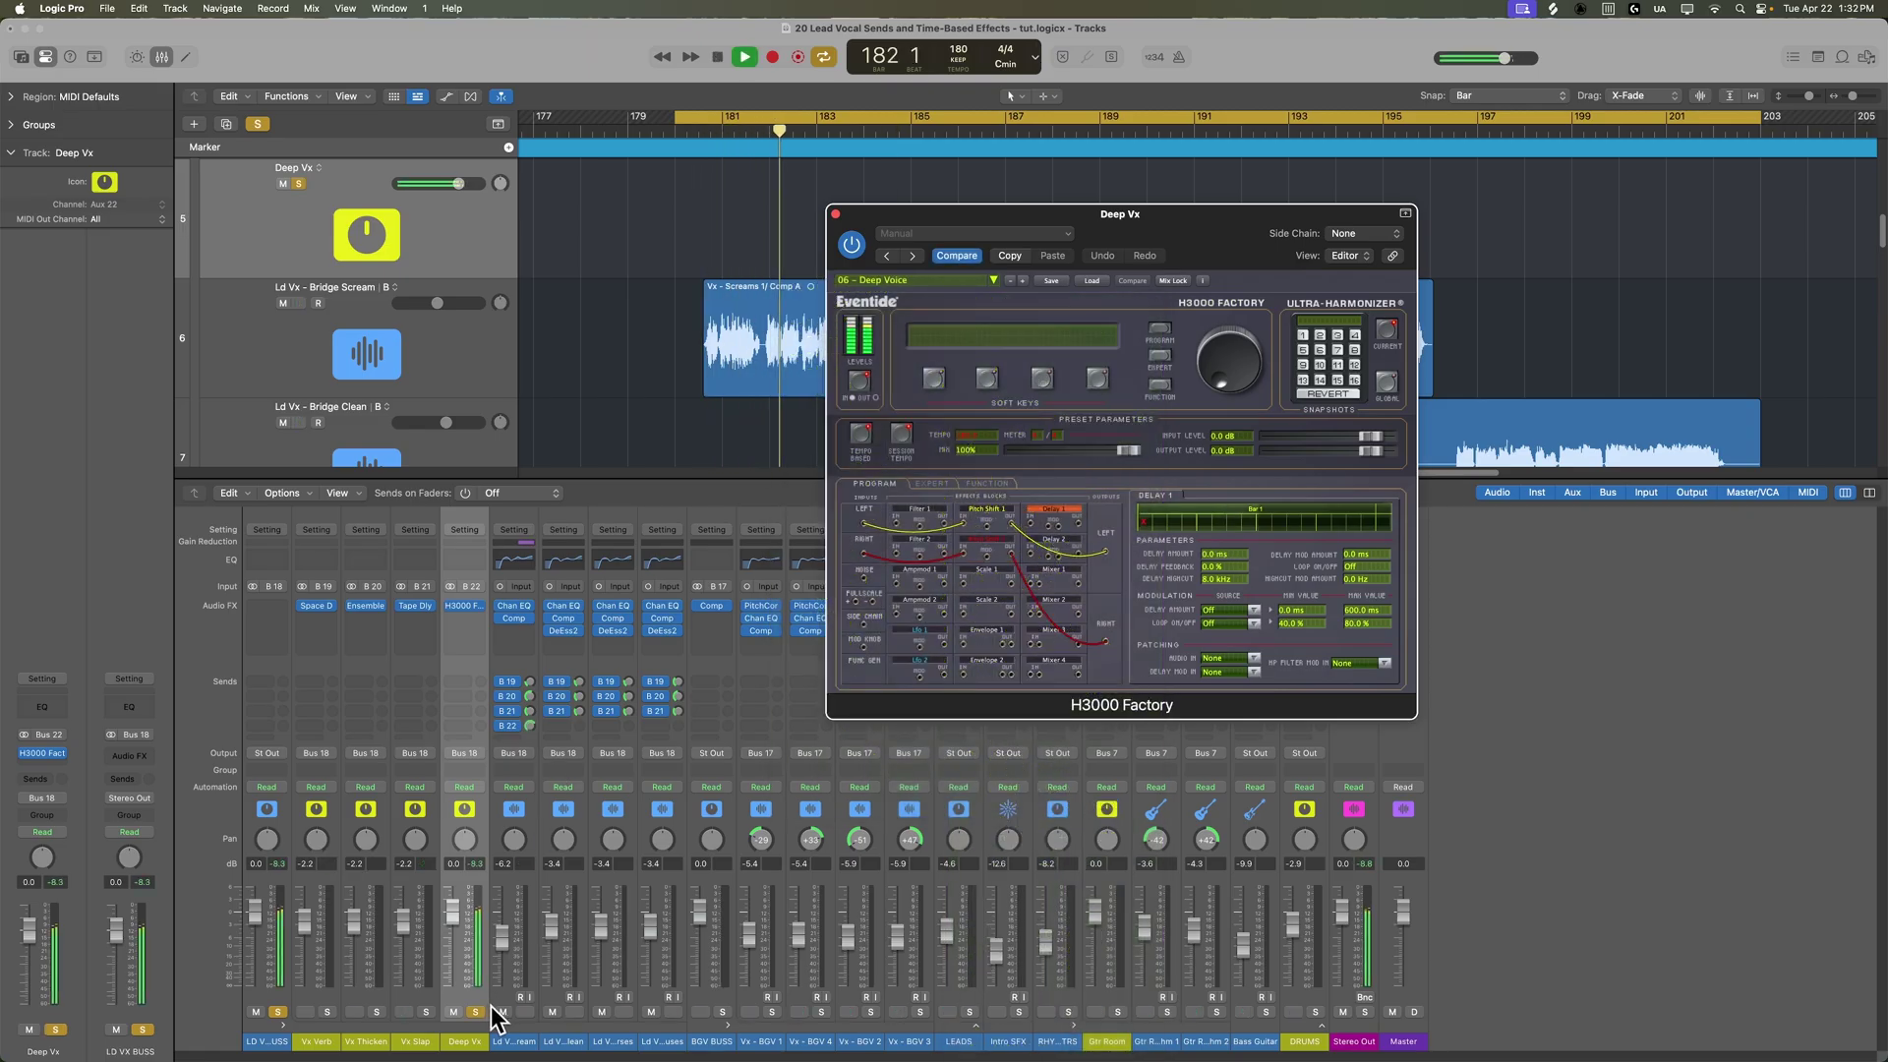
key(space)
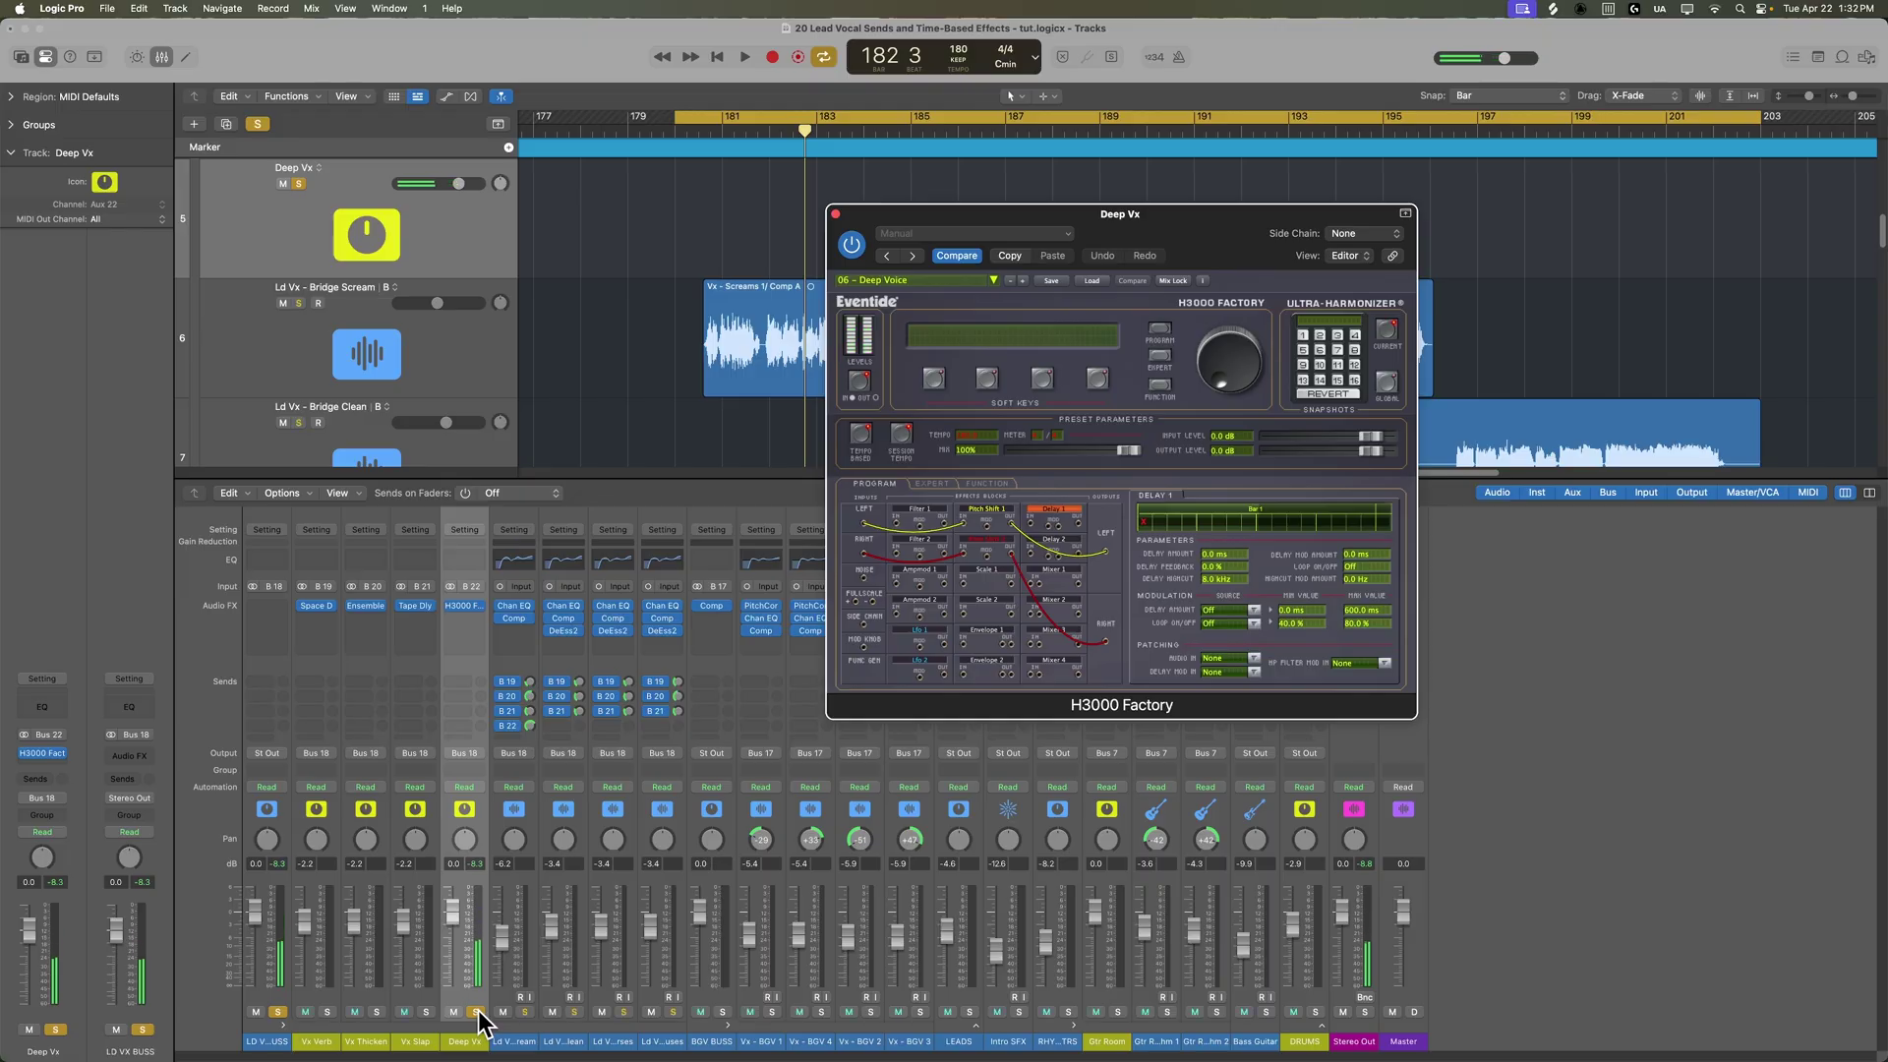
click(475, 1011)
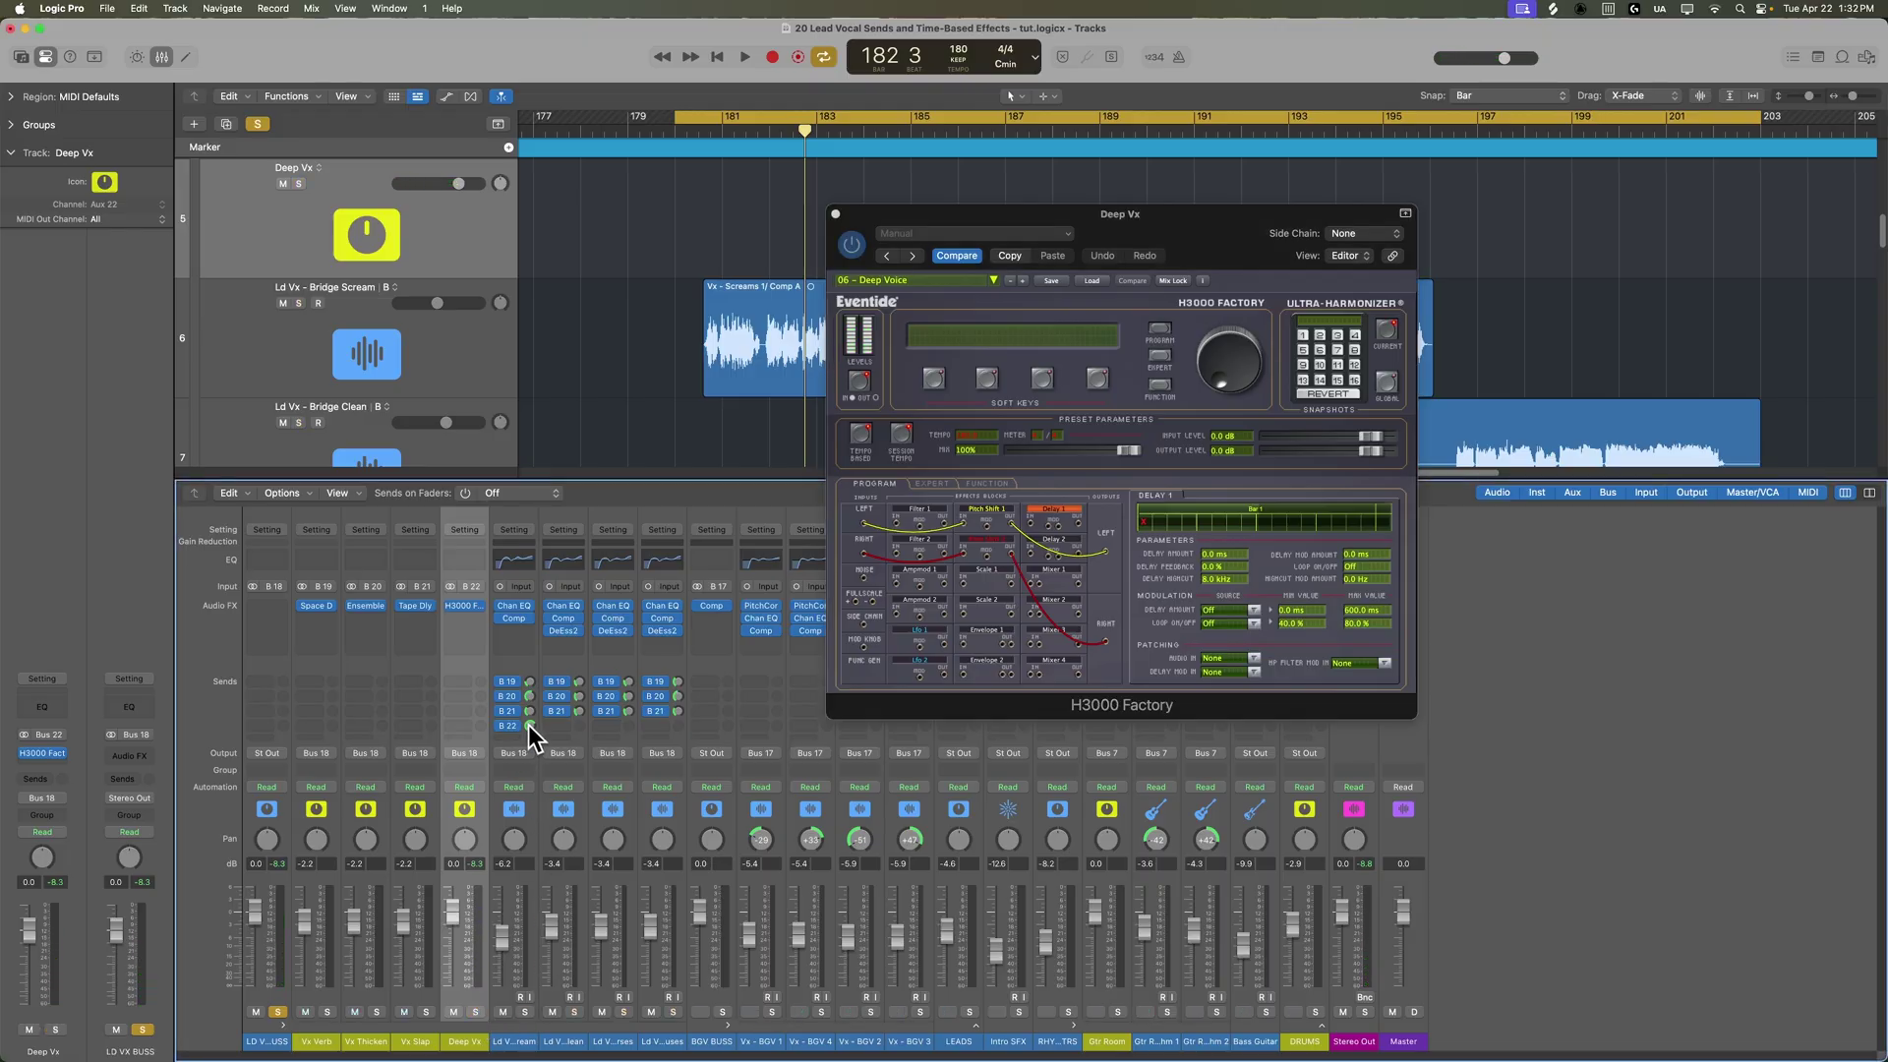
key(space)
scroll(529, 725, up, 5)
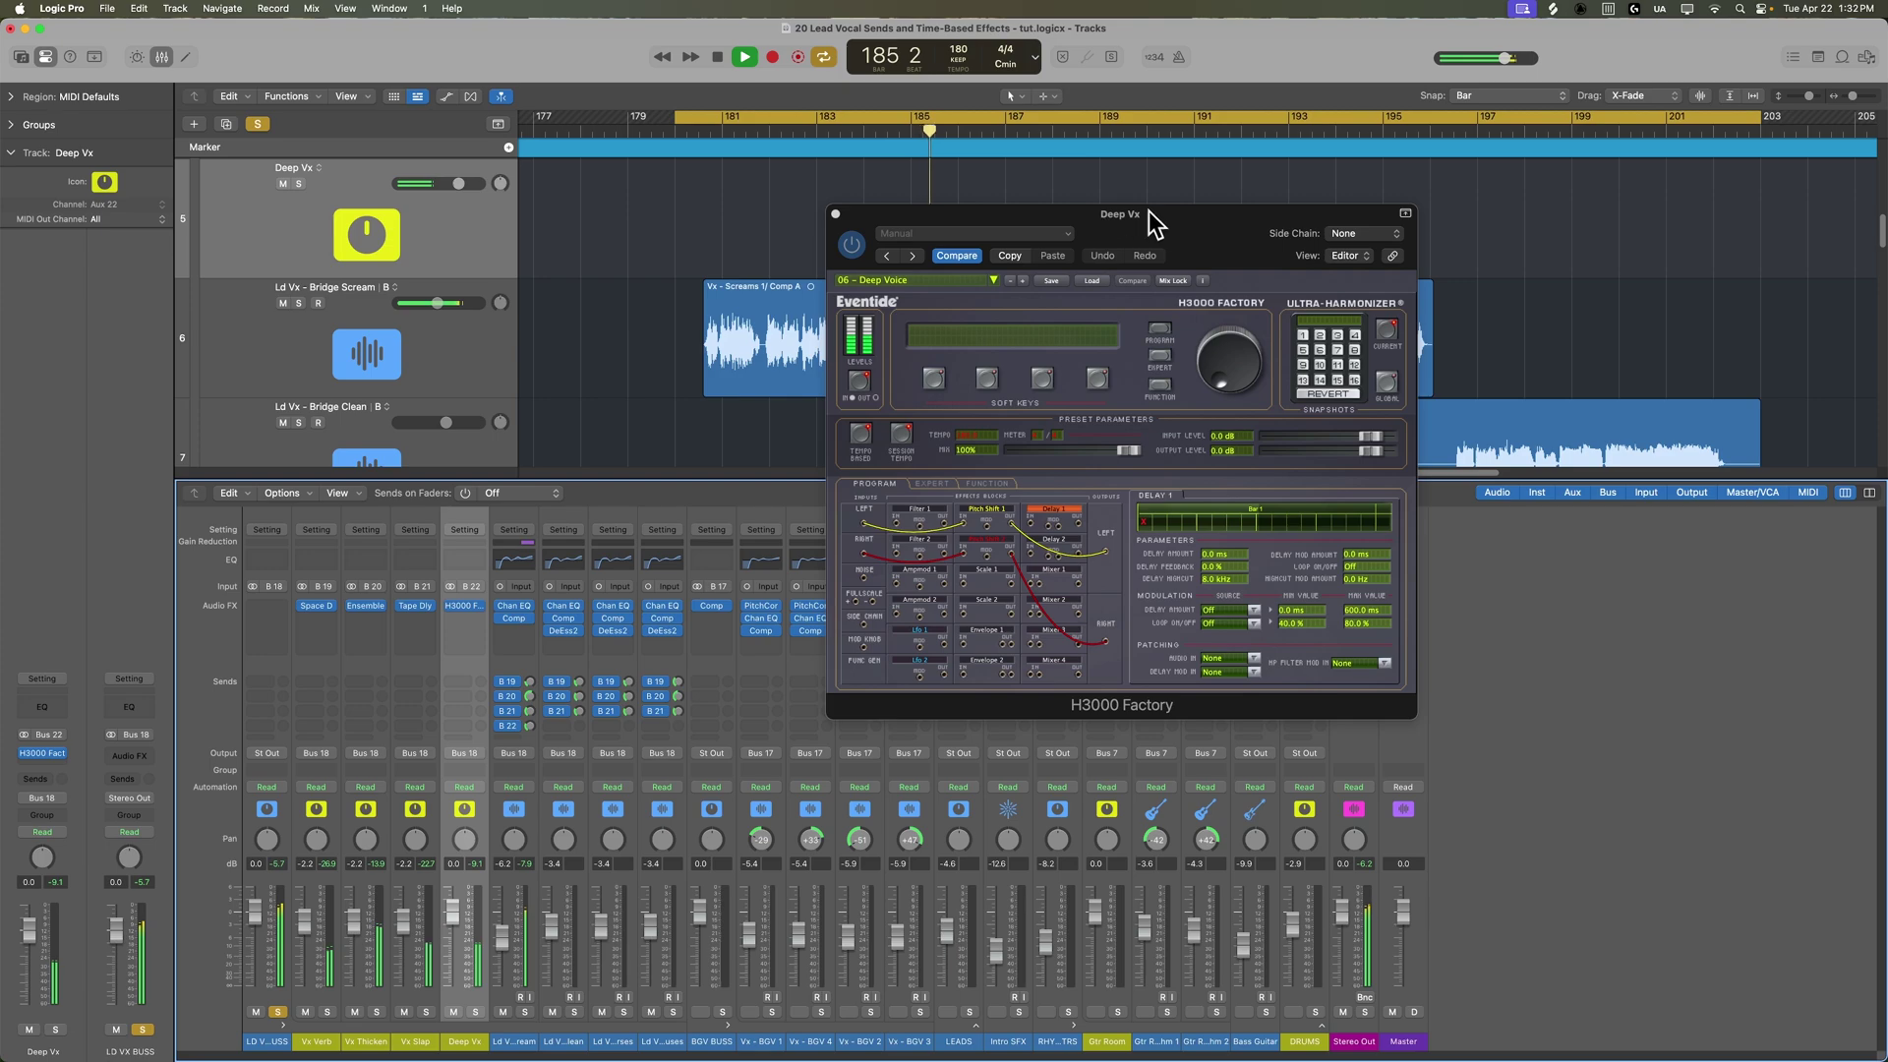
Swap Deep Vx's H3000 for Vocal Transformer, view it at 200%, and drop the pitch to -12
key(space)
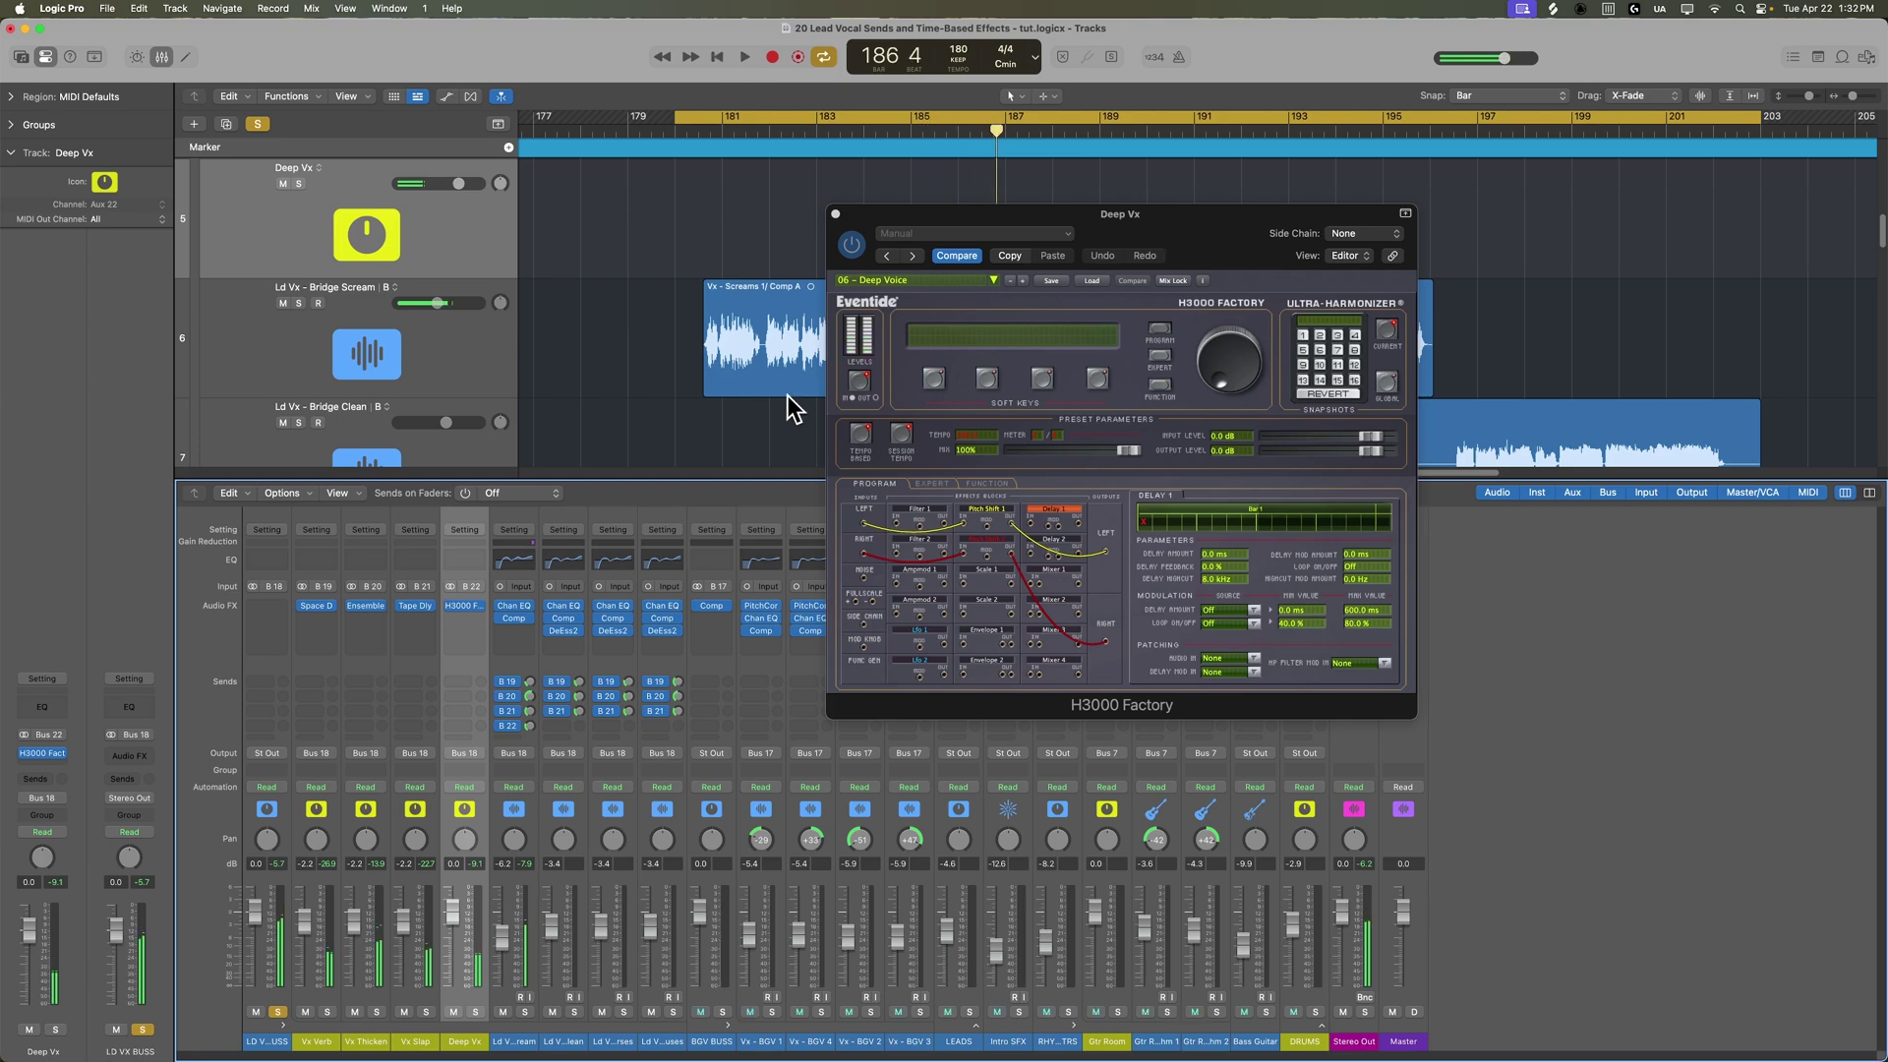
click(480, 607)
mouse_move(588, 831)
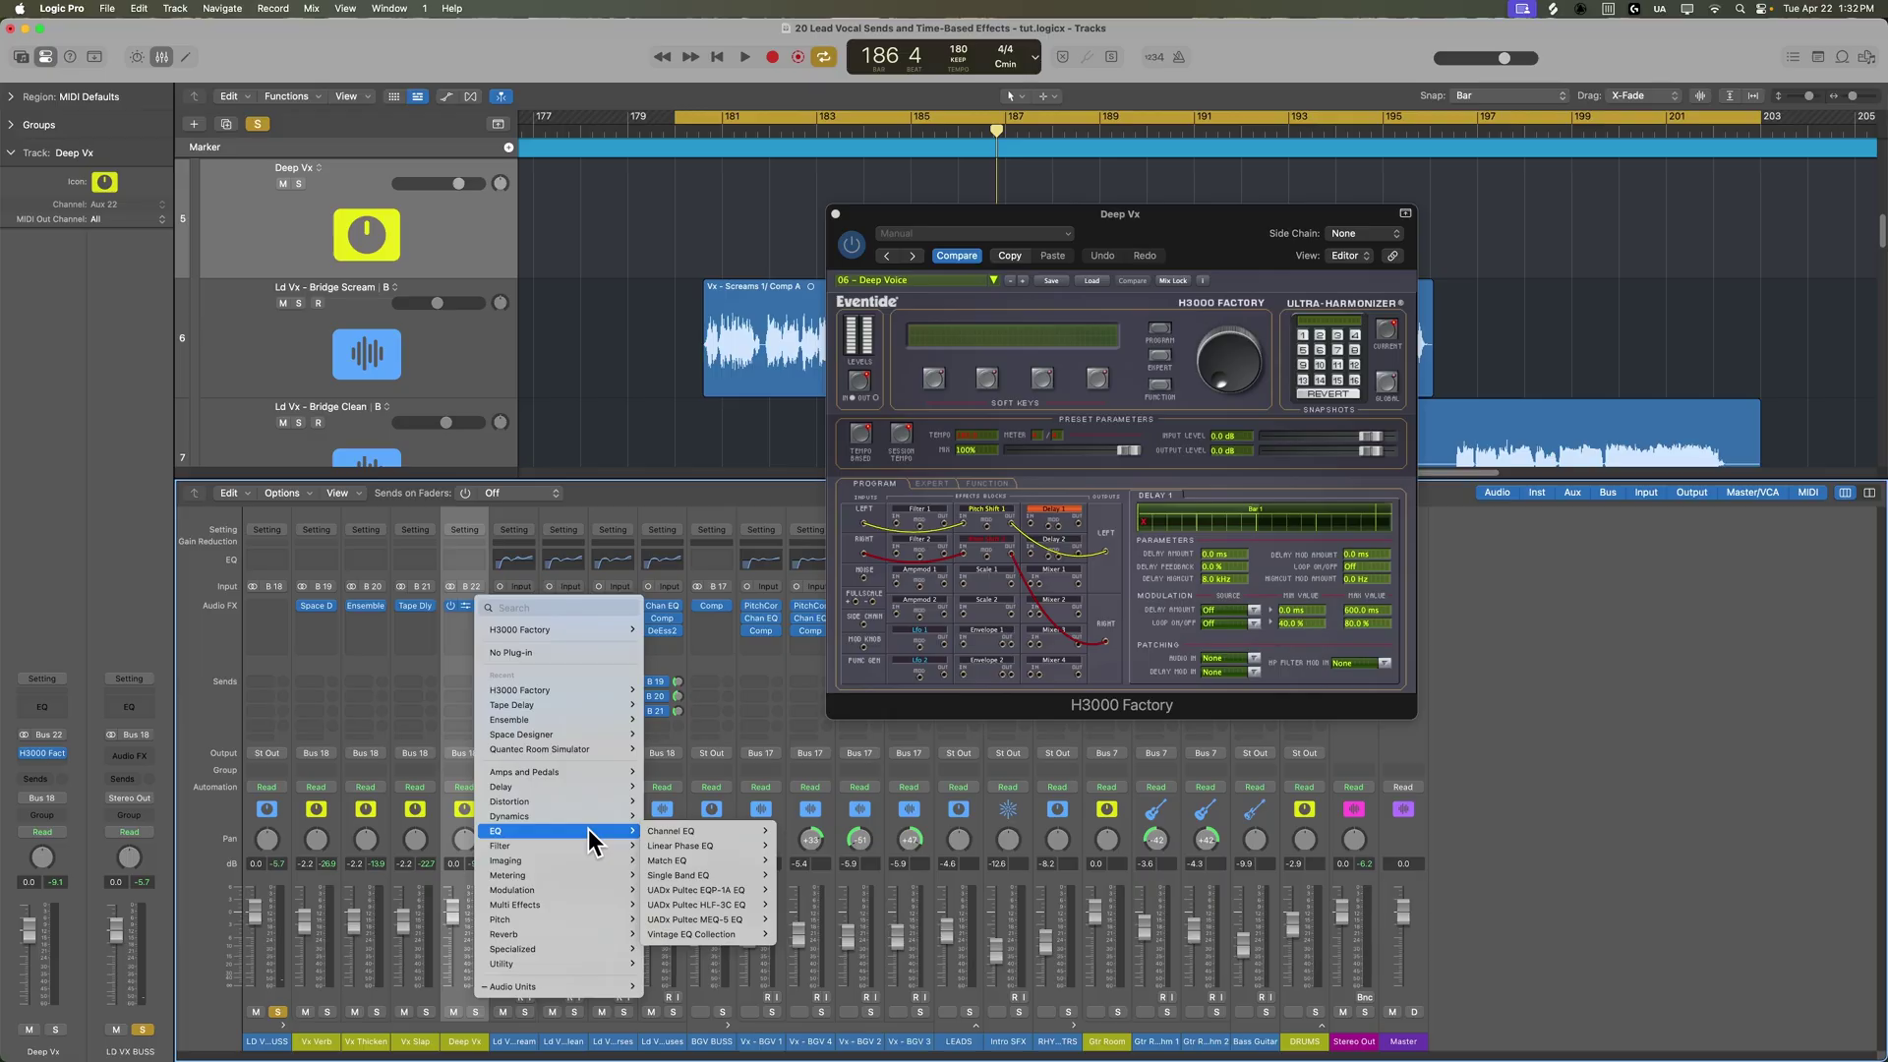
mouse_move(582, 918)
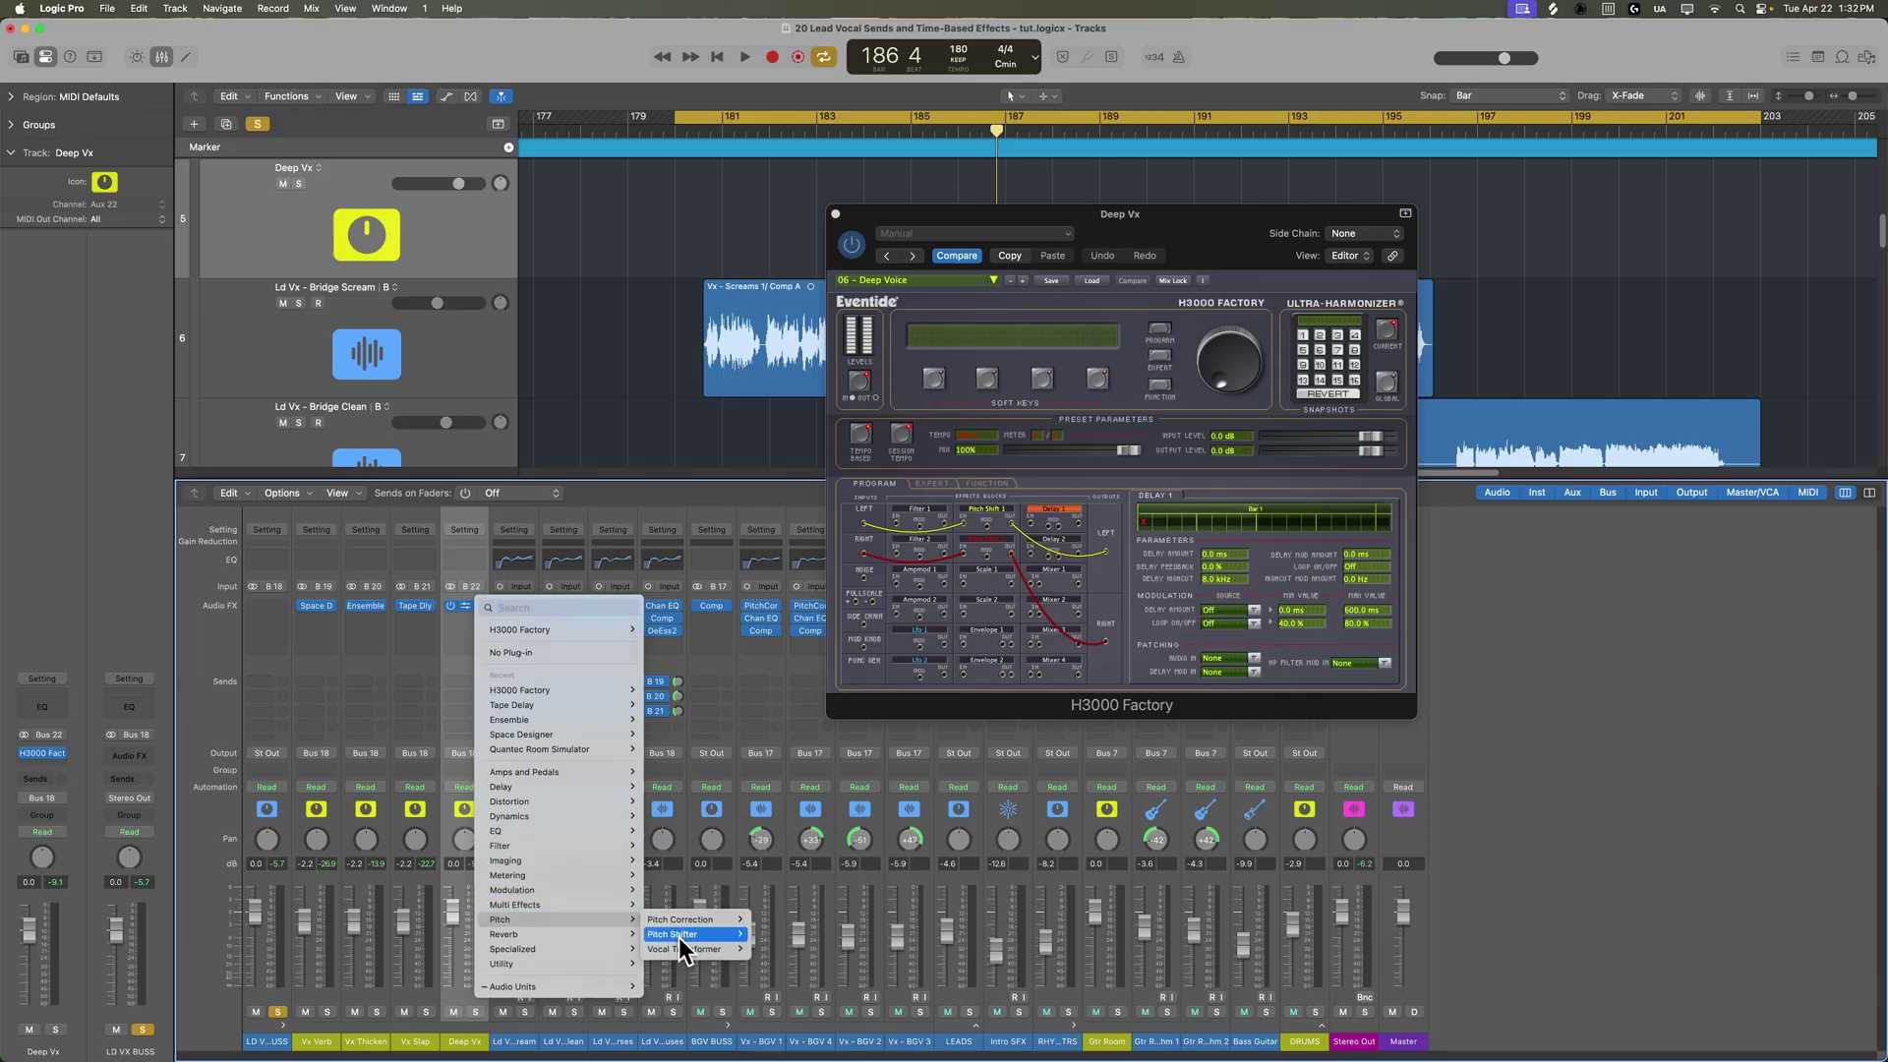
mouse_move(688, 949)
click(780, 950)
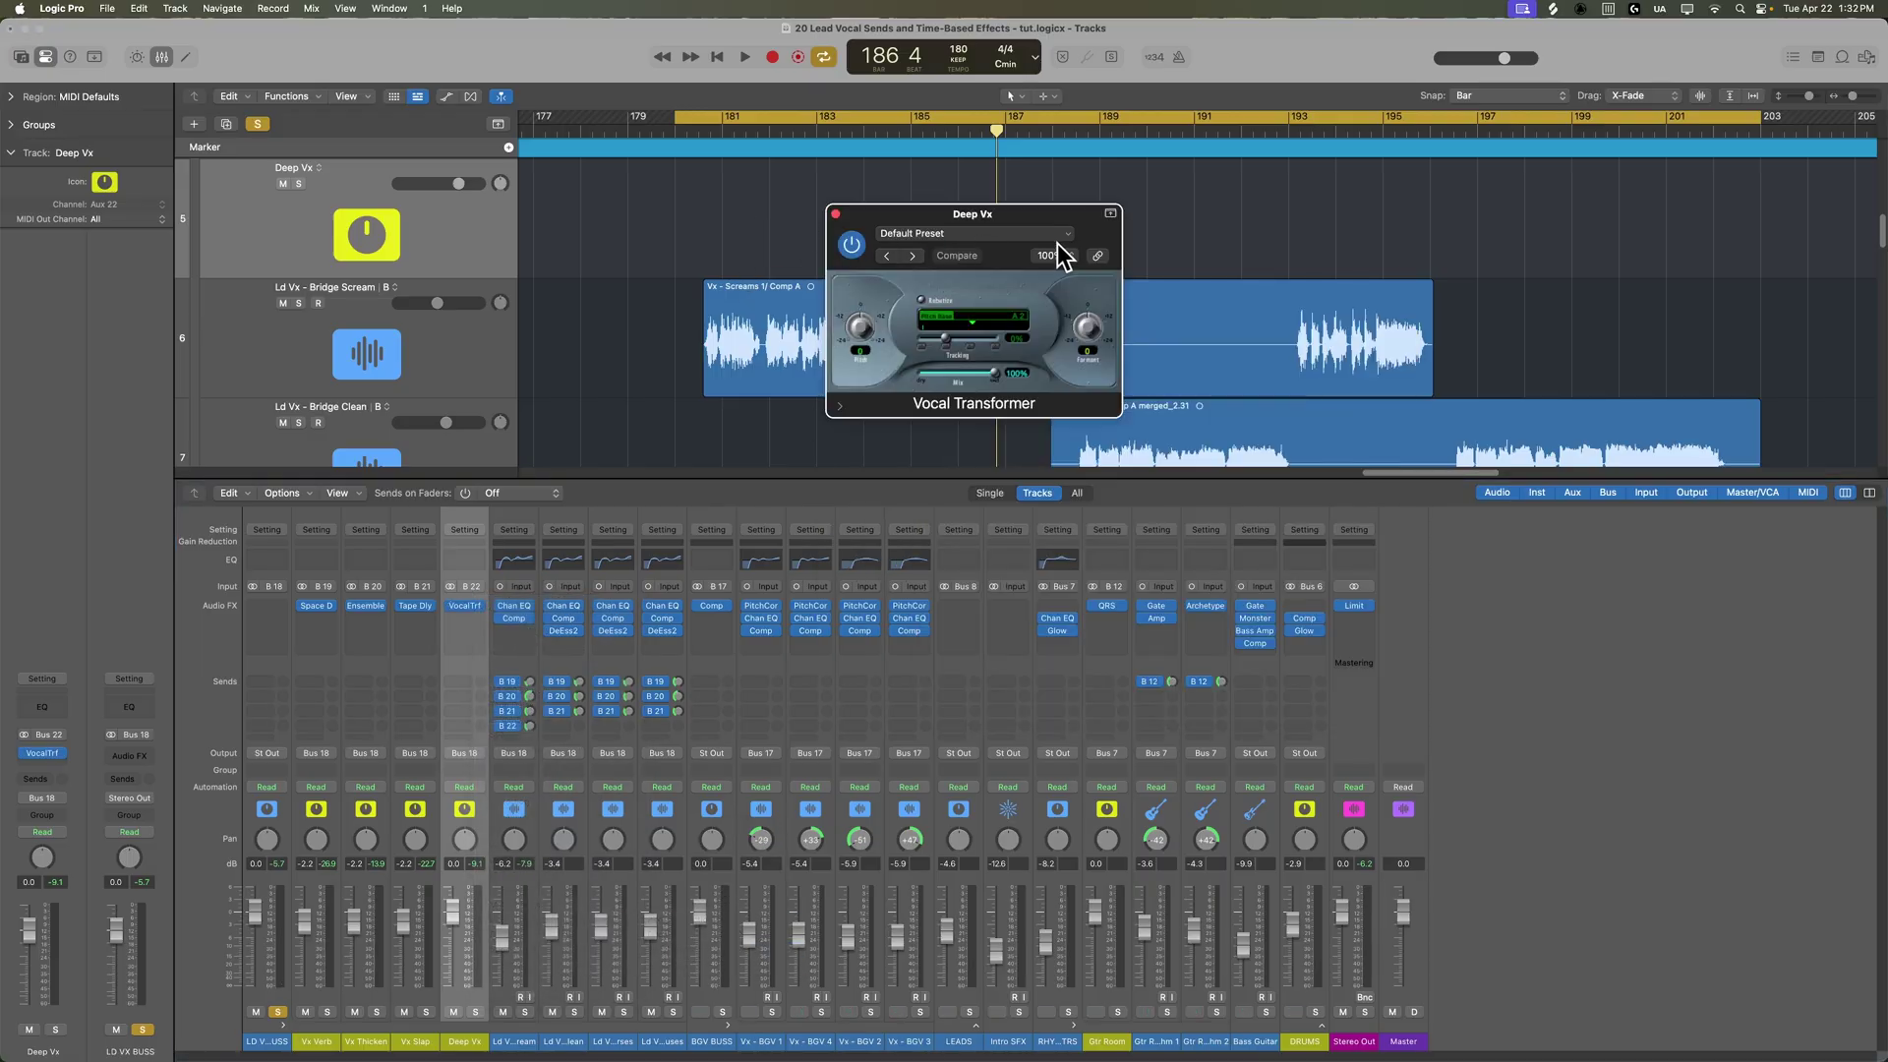
drag(1071, 218, 1076, 233)
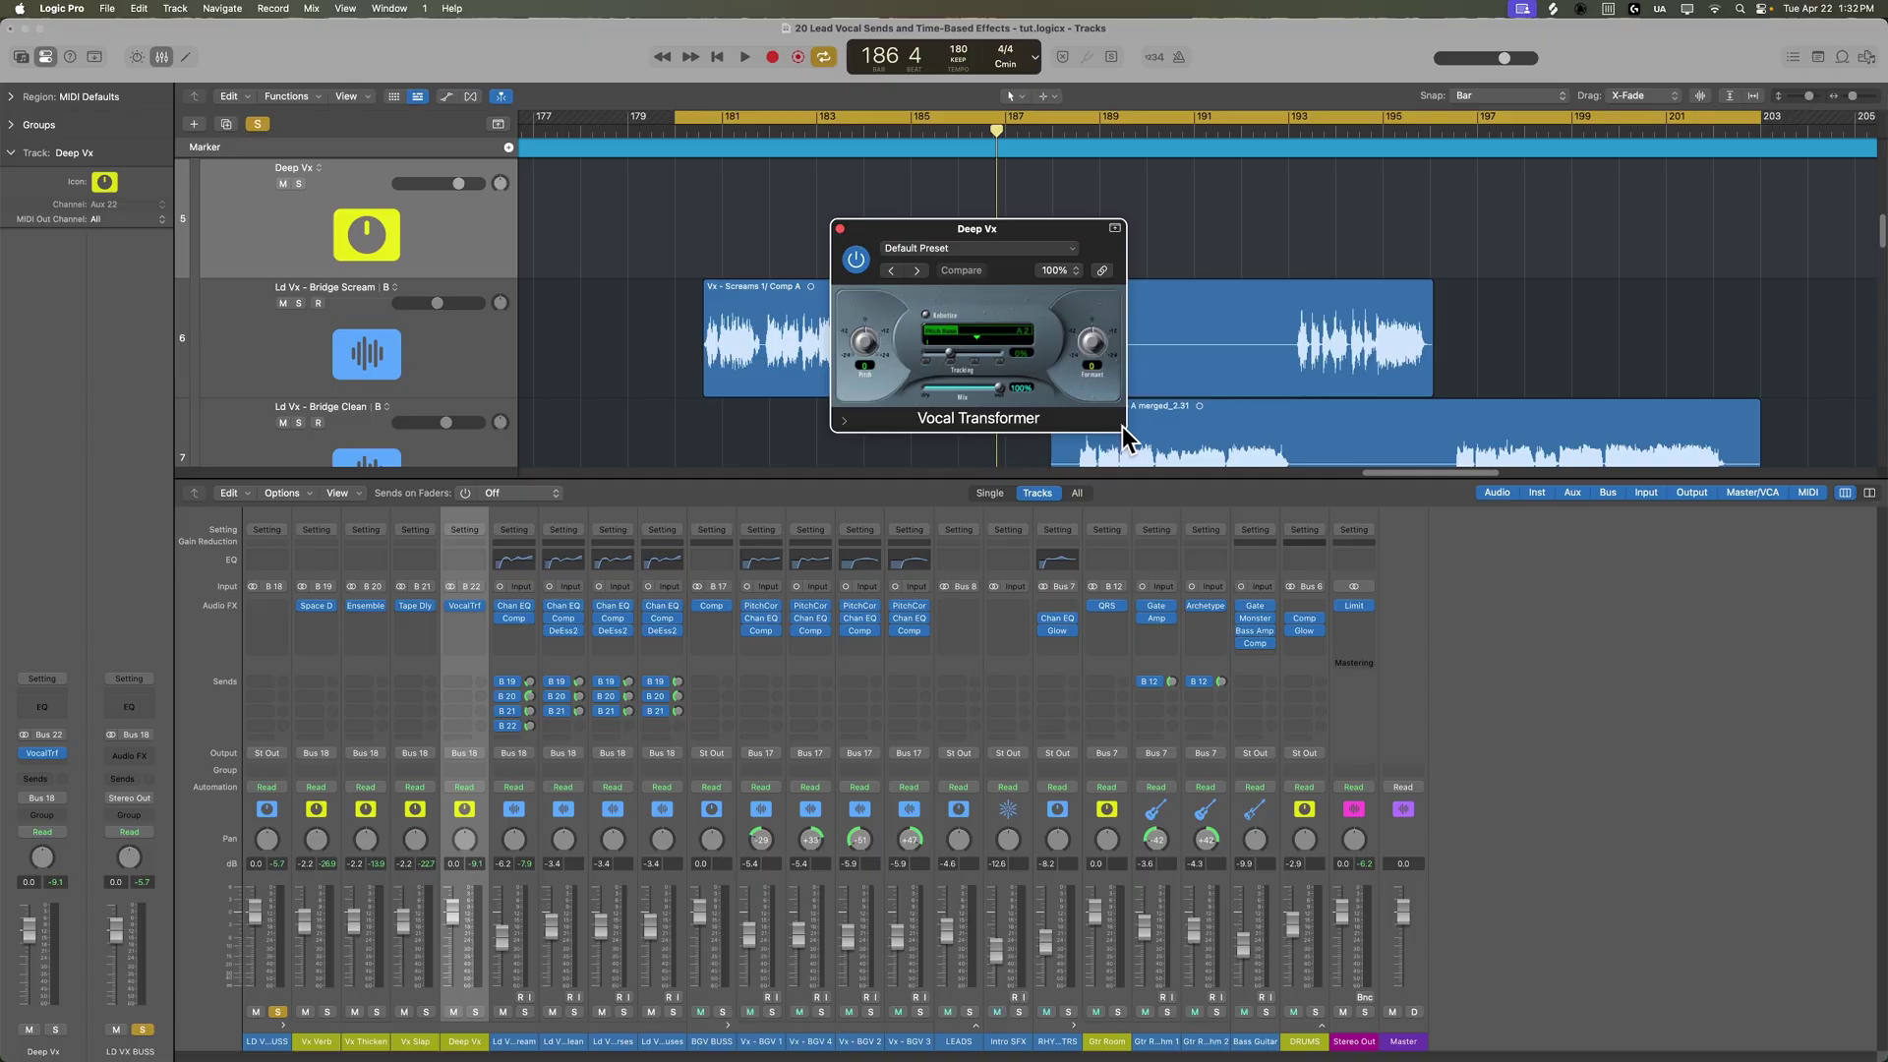
drag(1126, 437, 1330, 508)
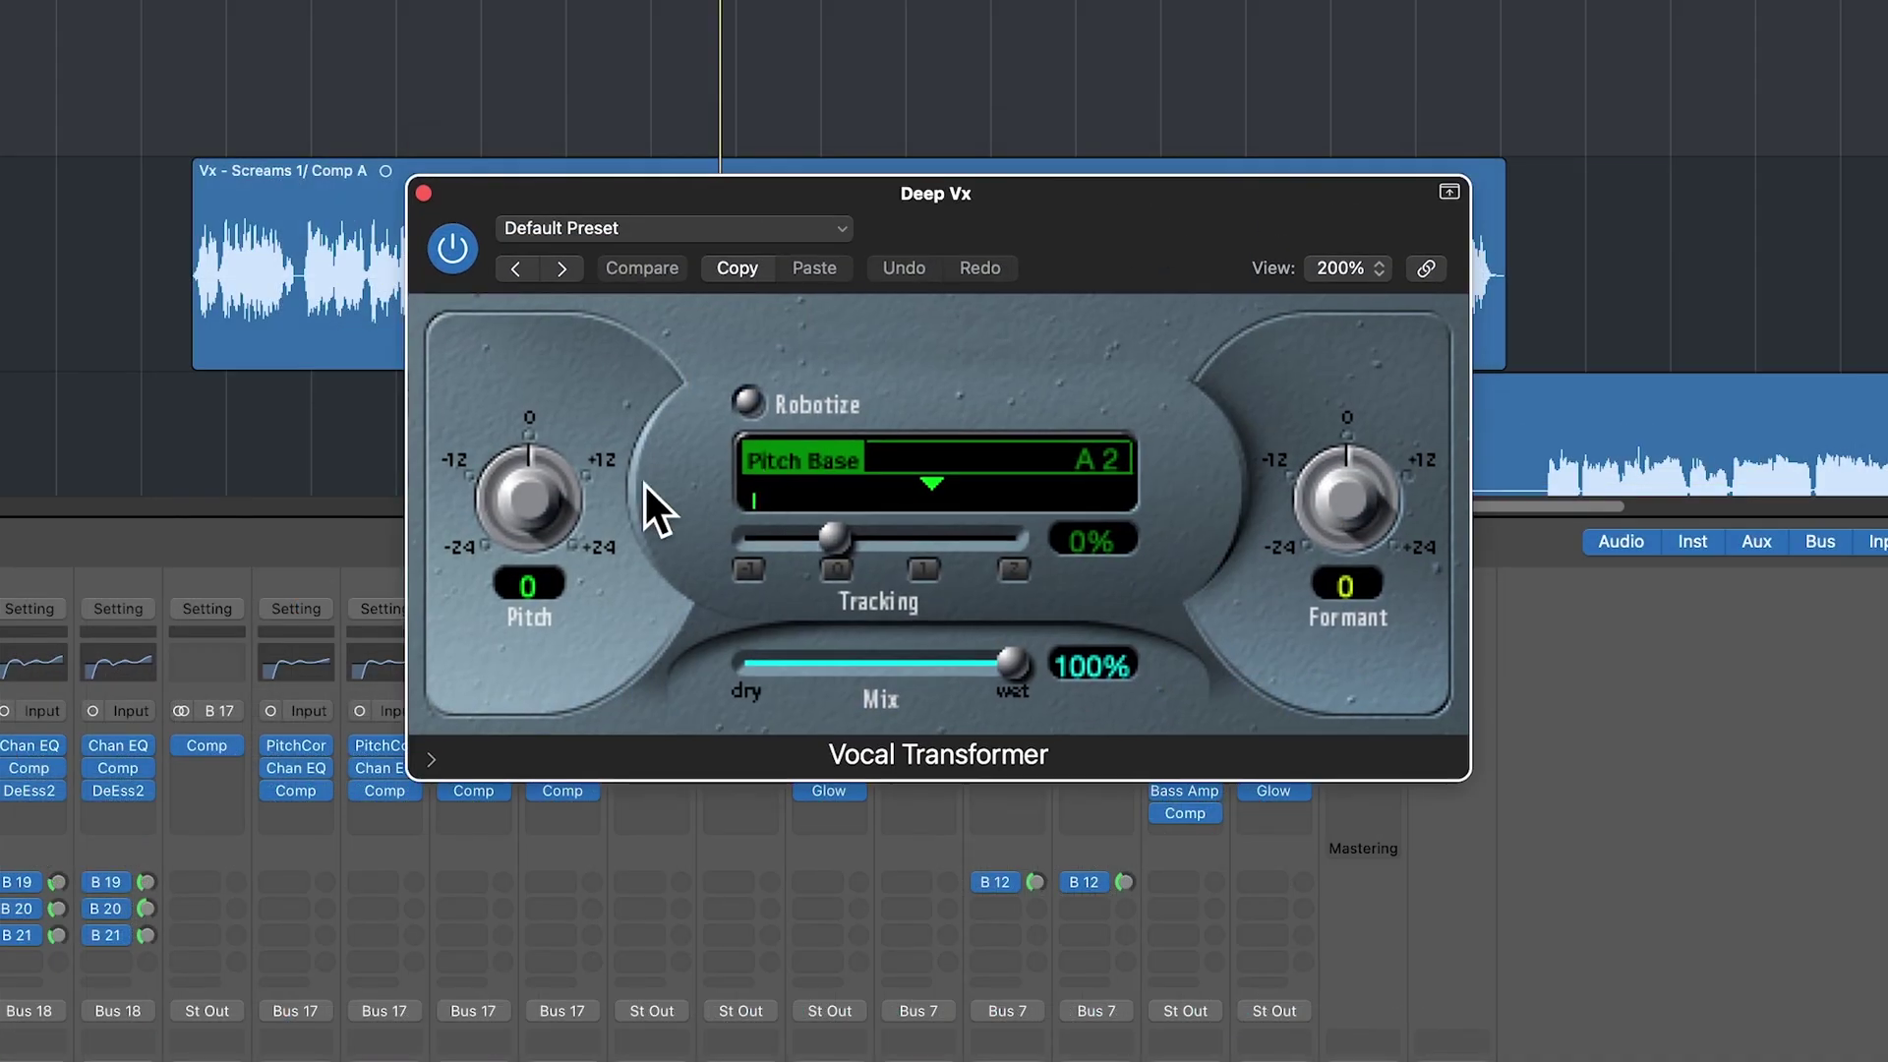
drag(516, 511, 516, 604)
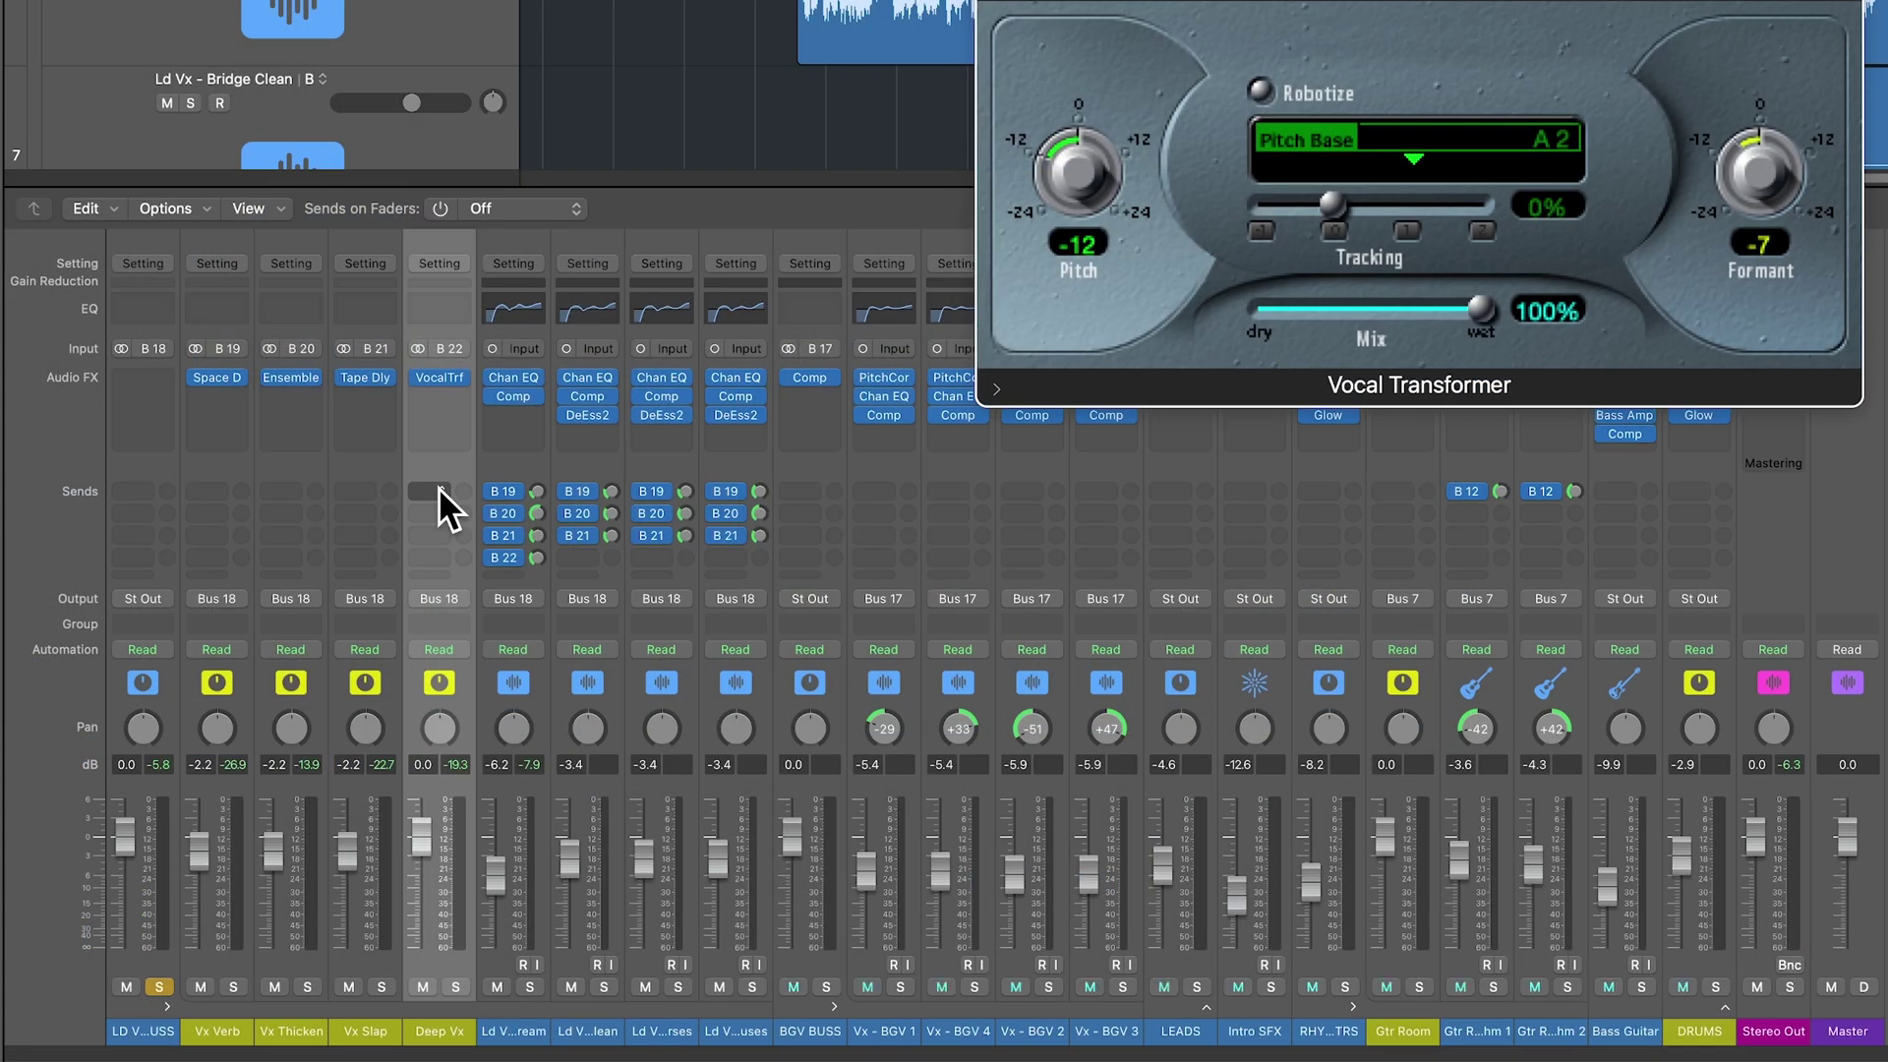
Add a Bus 20 send from Deep Vx feeding the Vx Thicken aux
click(438, 489)
mouse_move(494, 686)
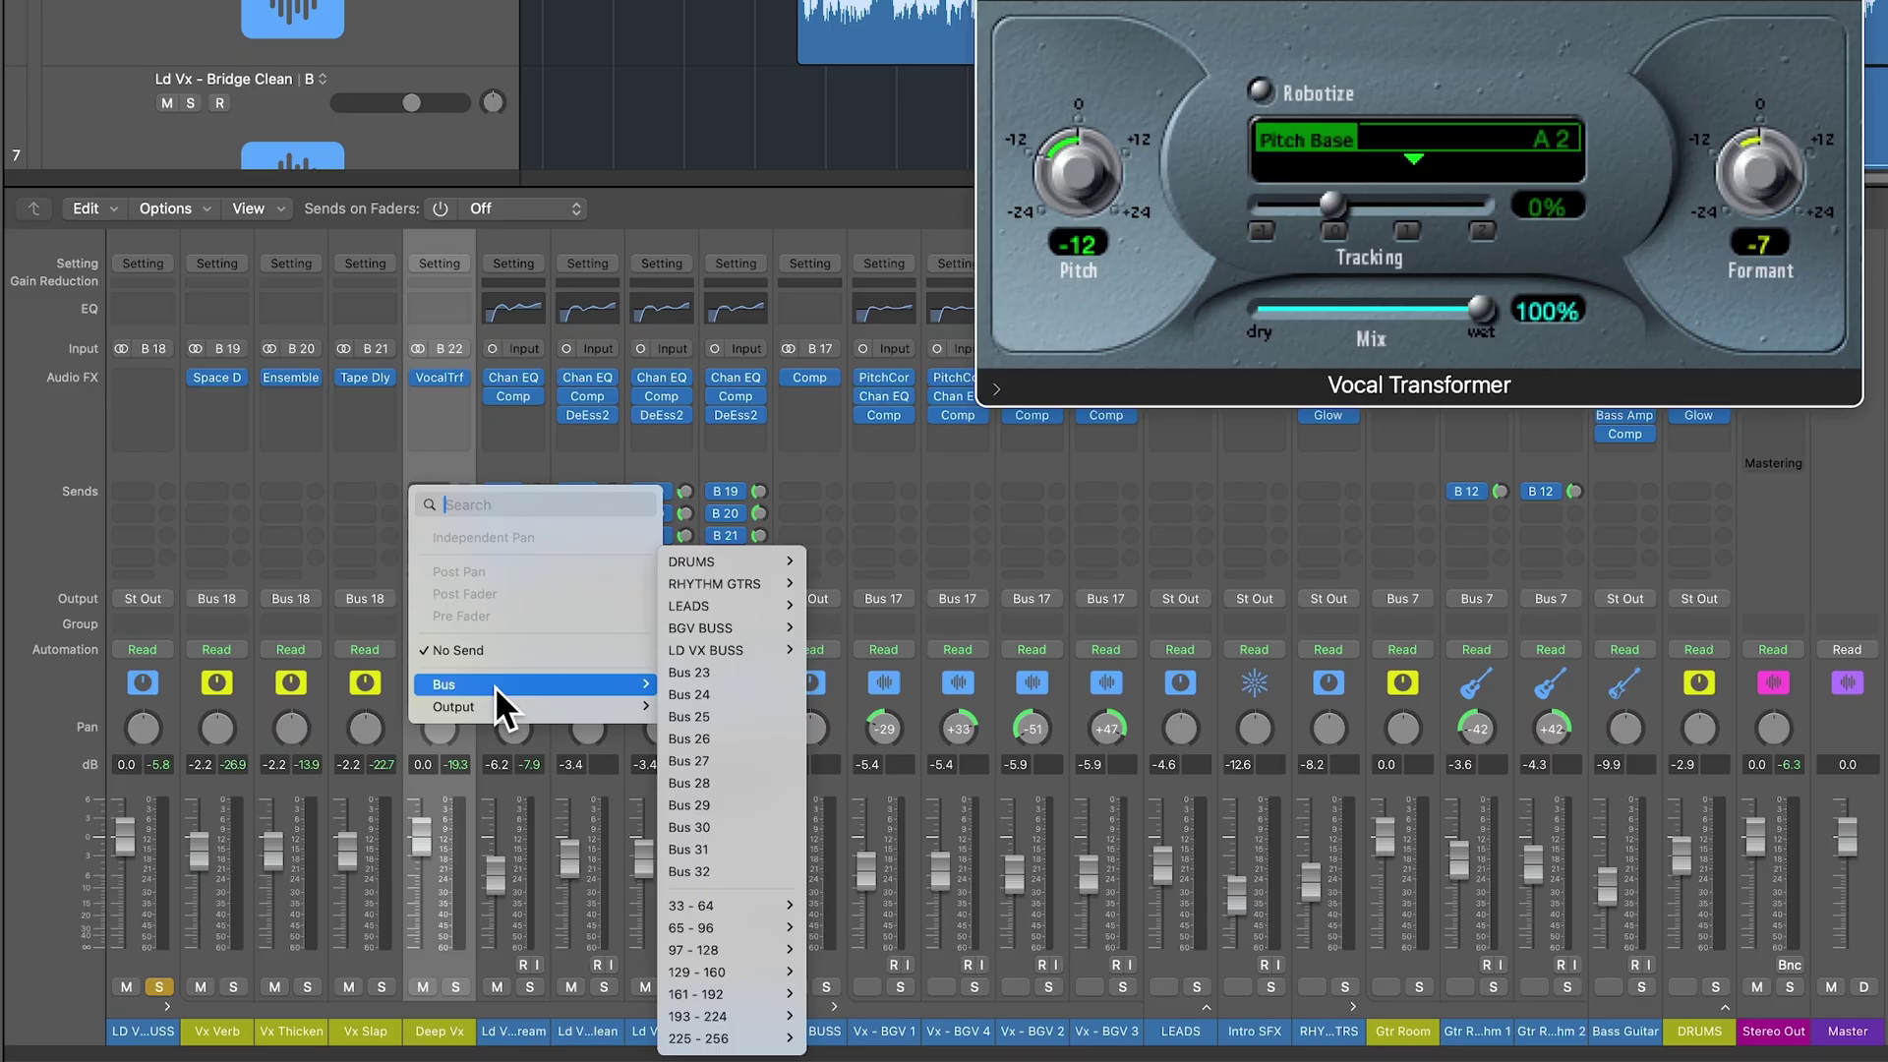
mouse_move(747, 600)
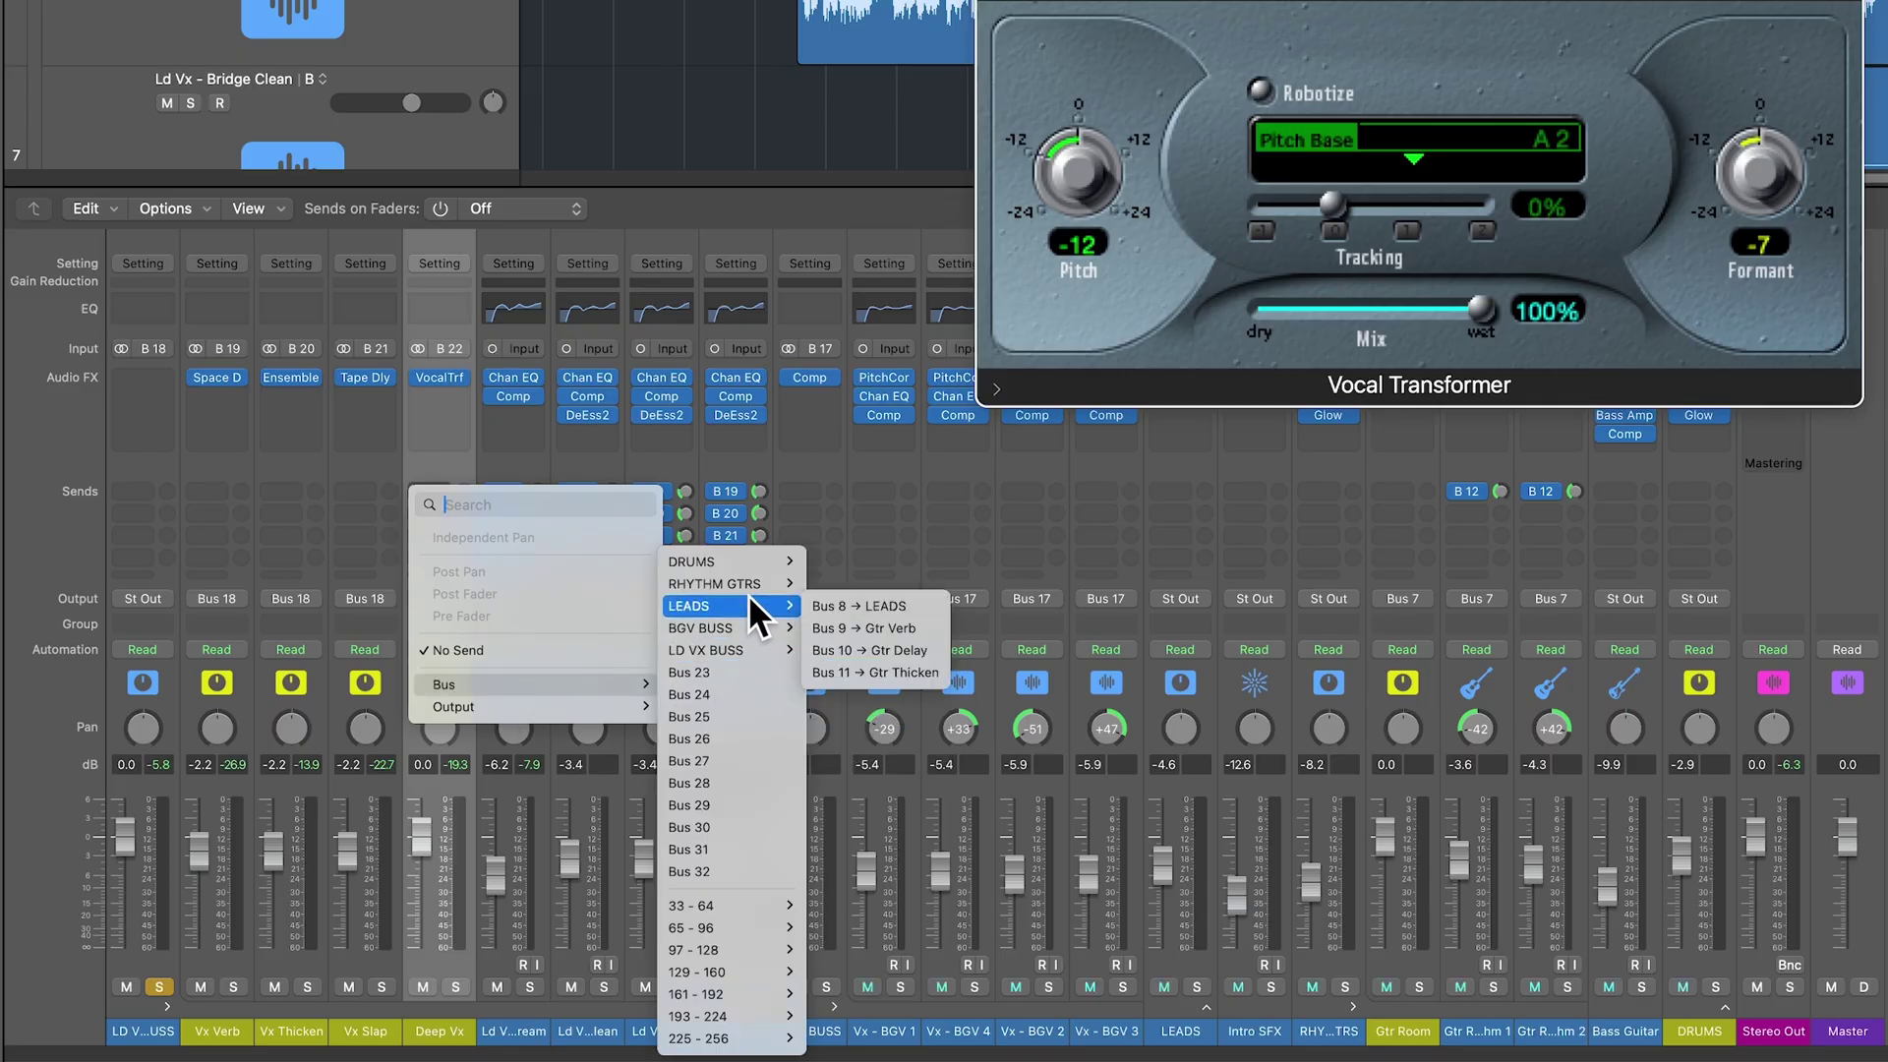
mouse_move(742, 647)
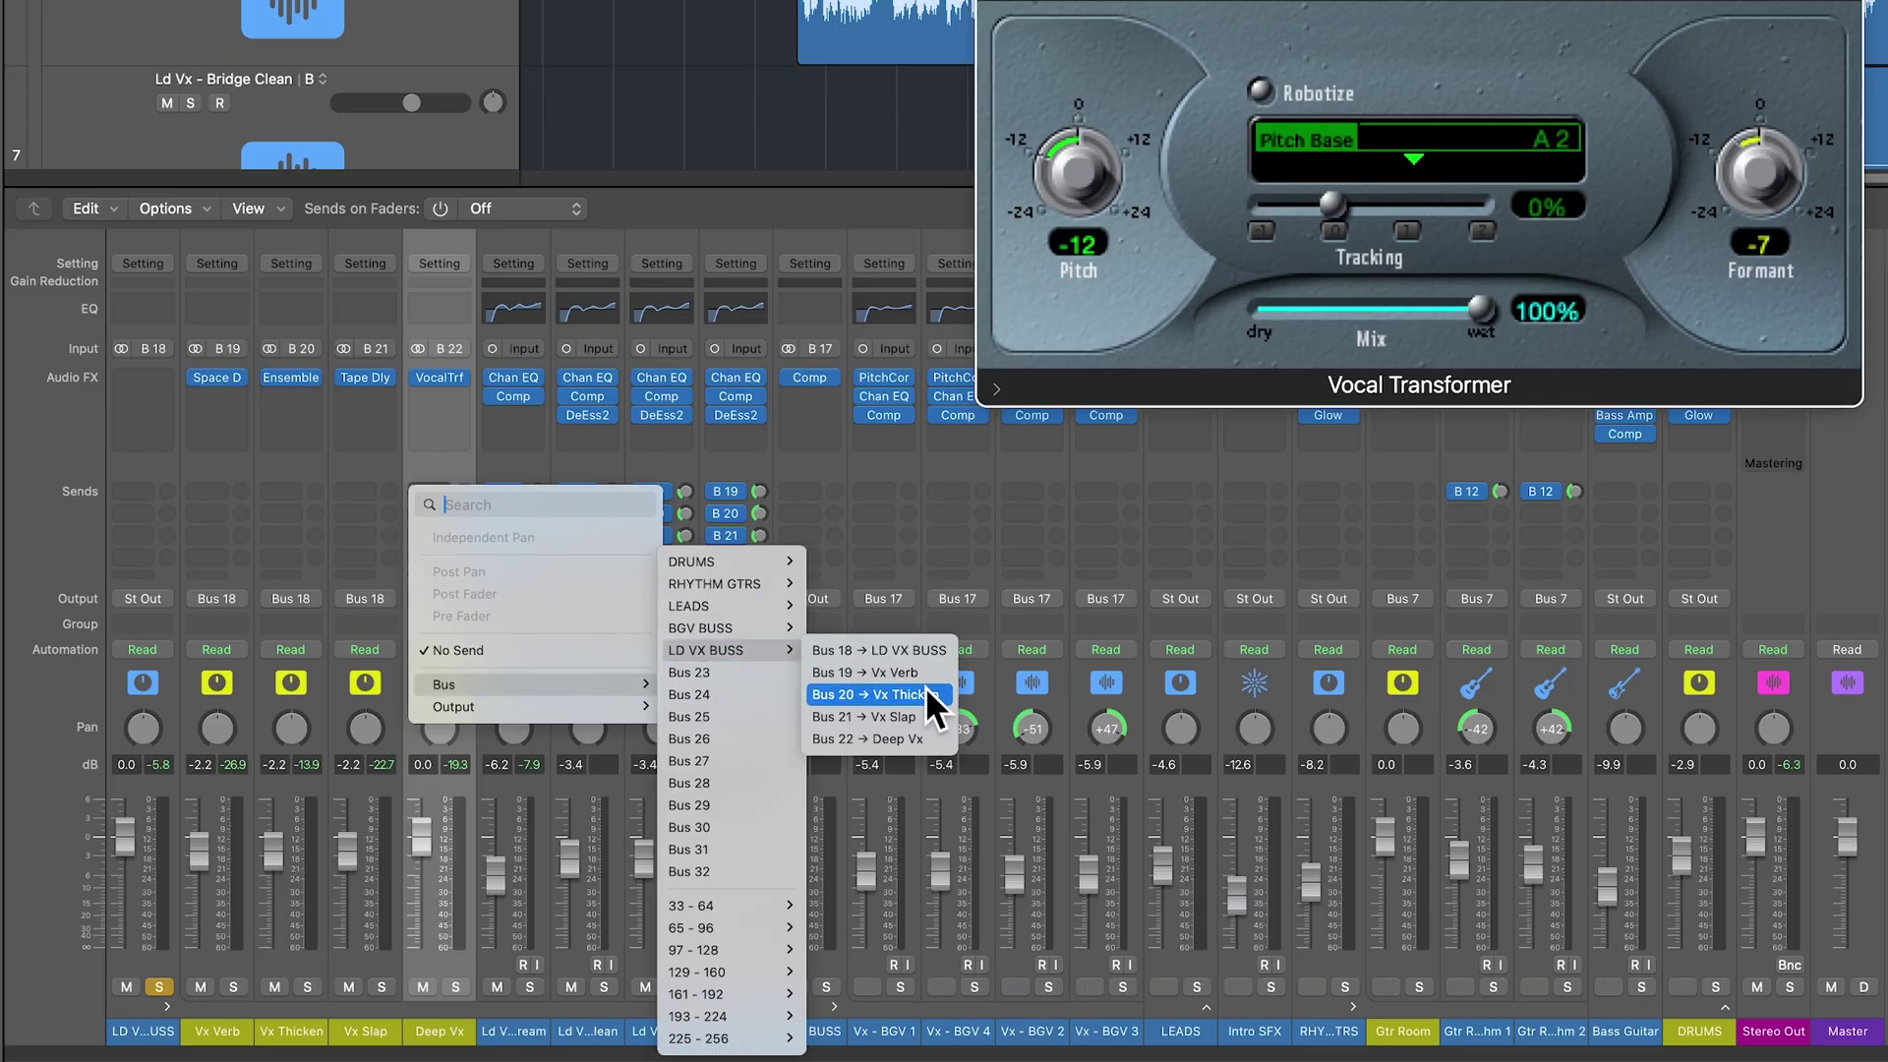
click(915, 695)
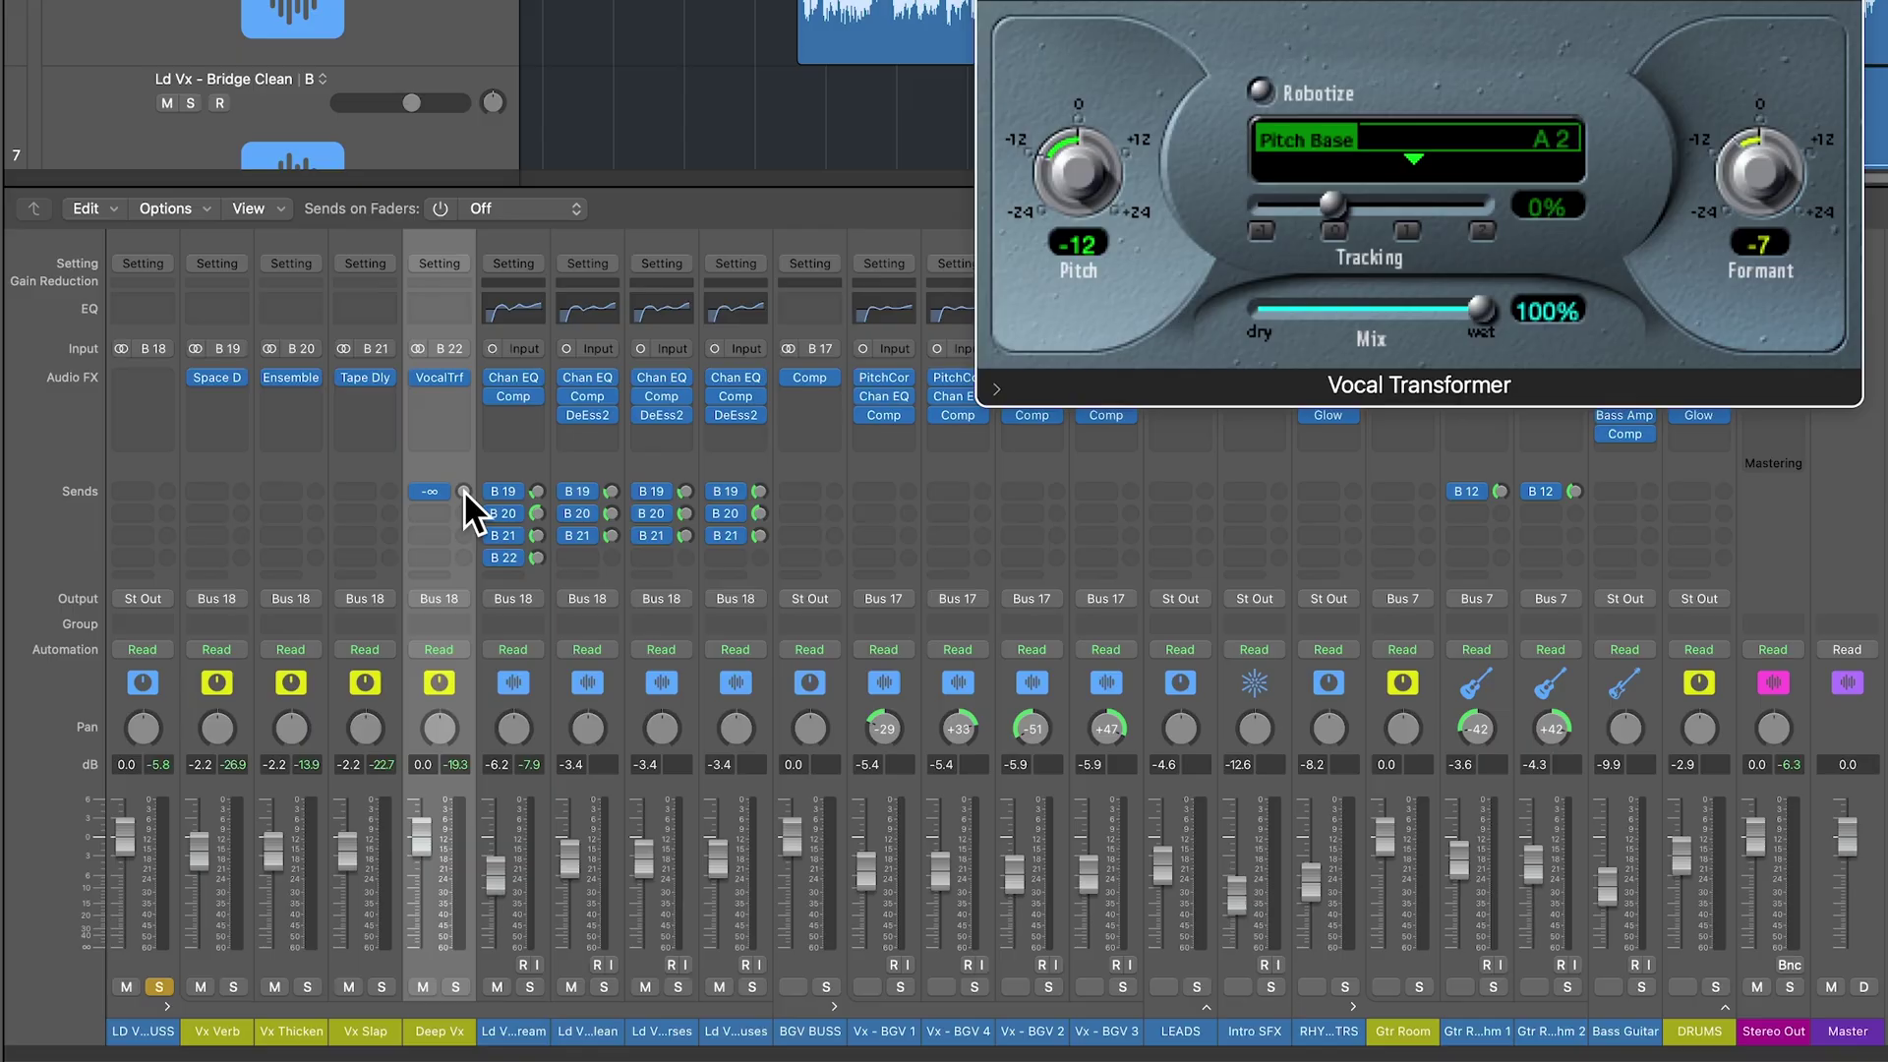
click(433, 490)
click(435, 439)
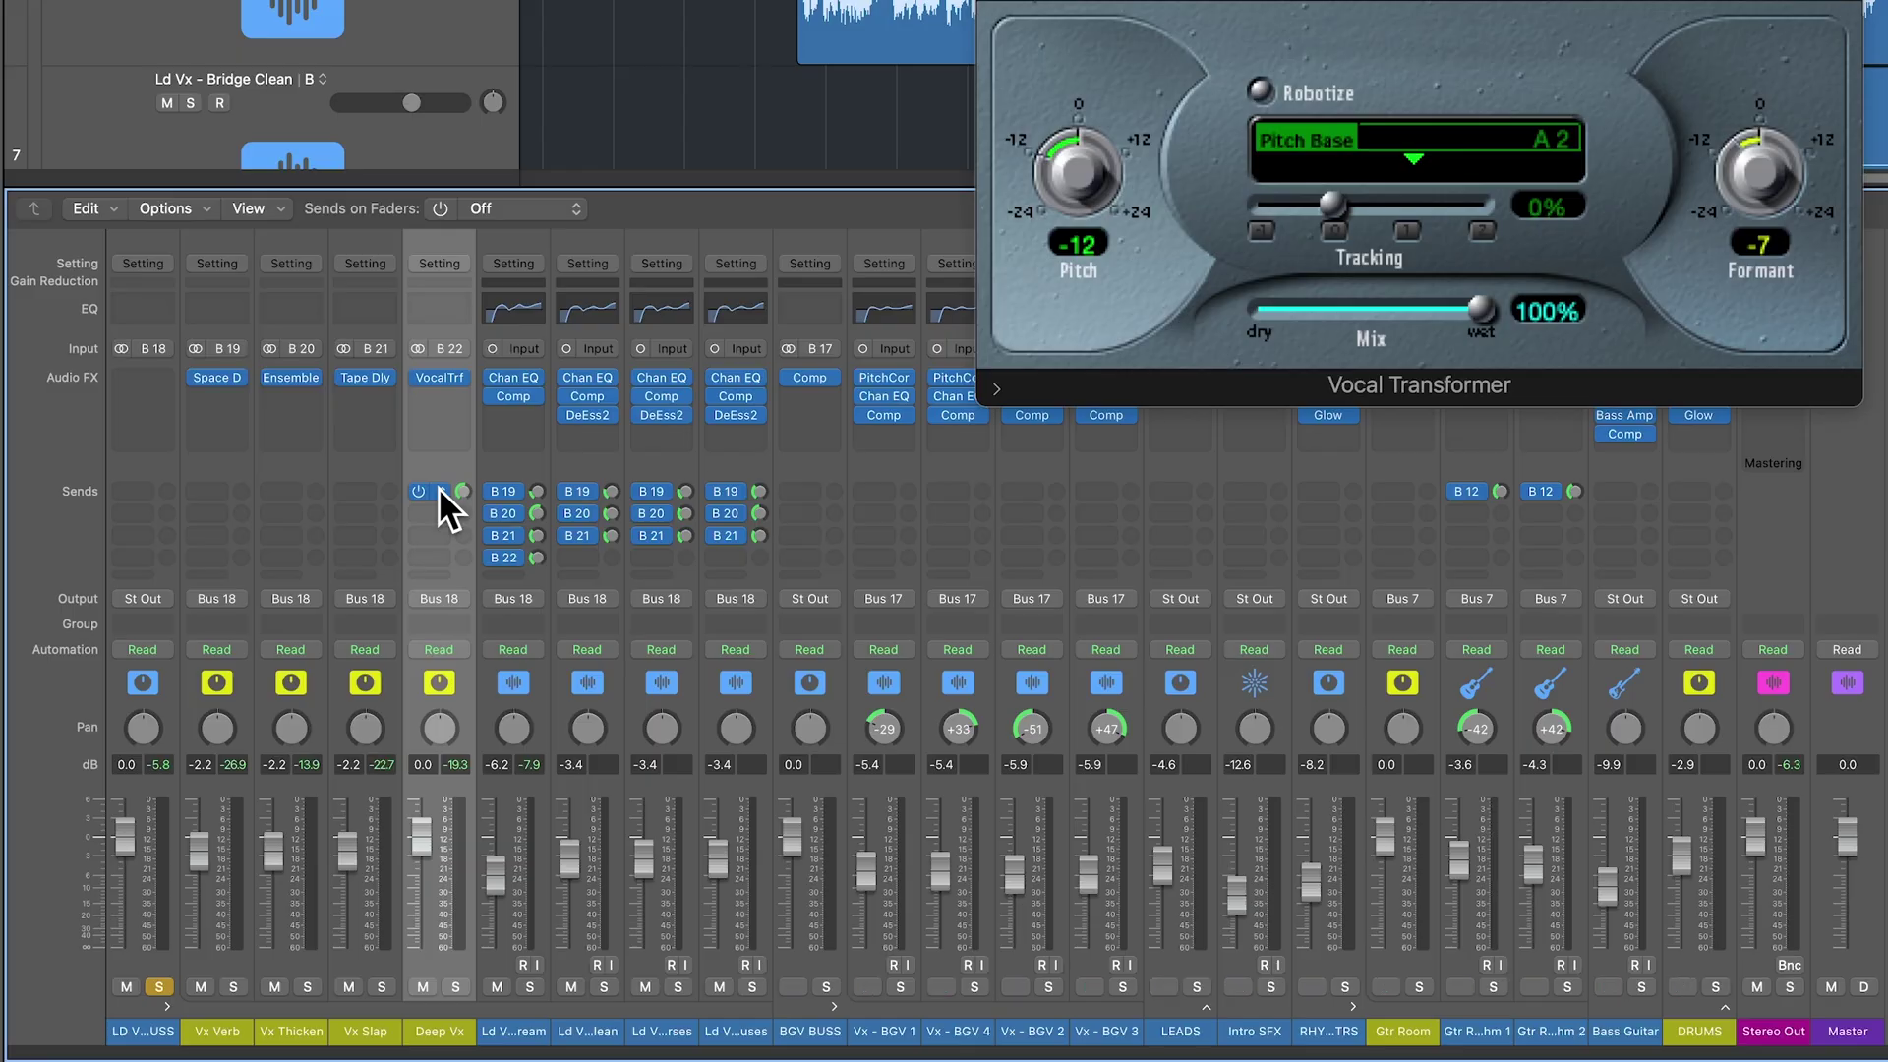
Play the bridge with LD VX BUSS unsoloed, then stop and close the Vocal Transformer window
key(space)
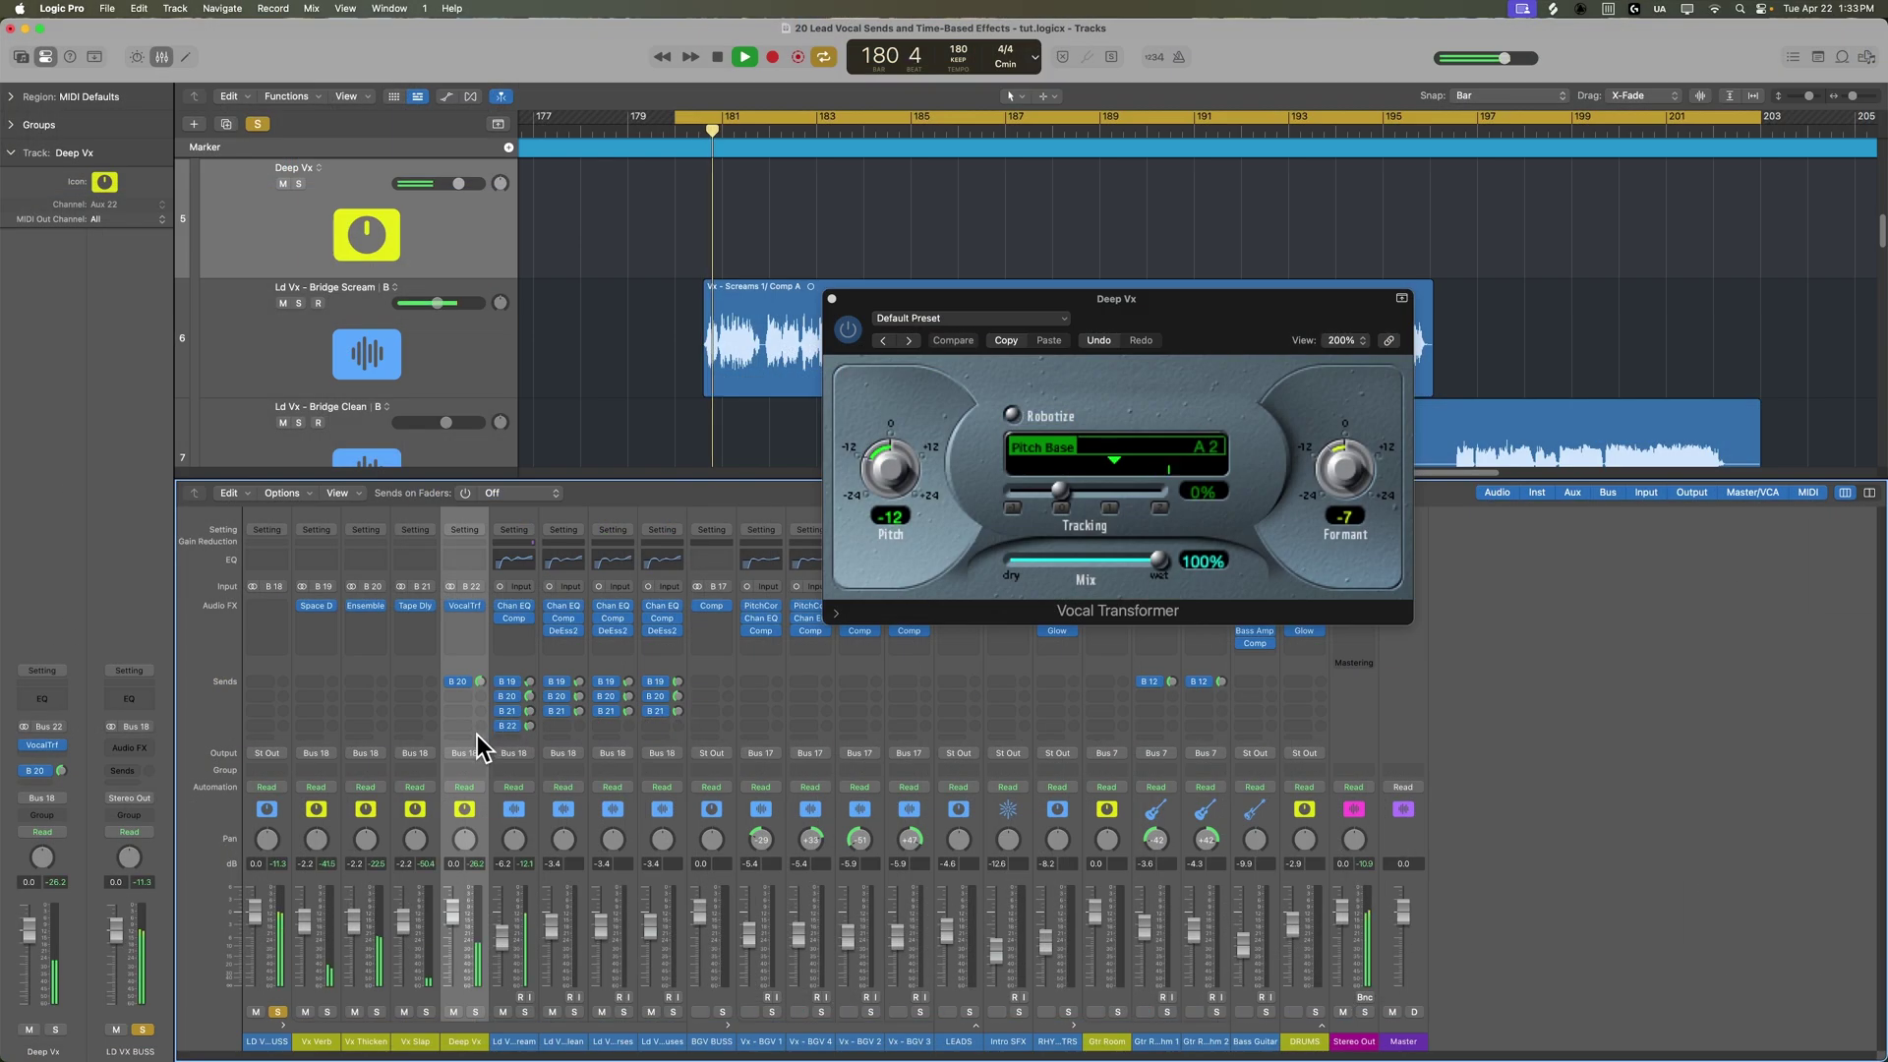
click(278, 1012)
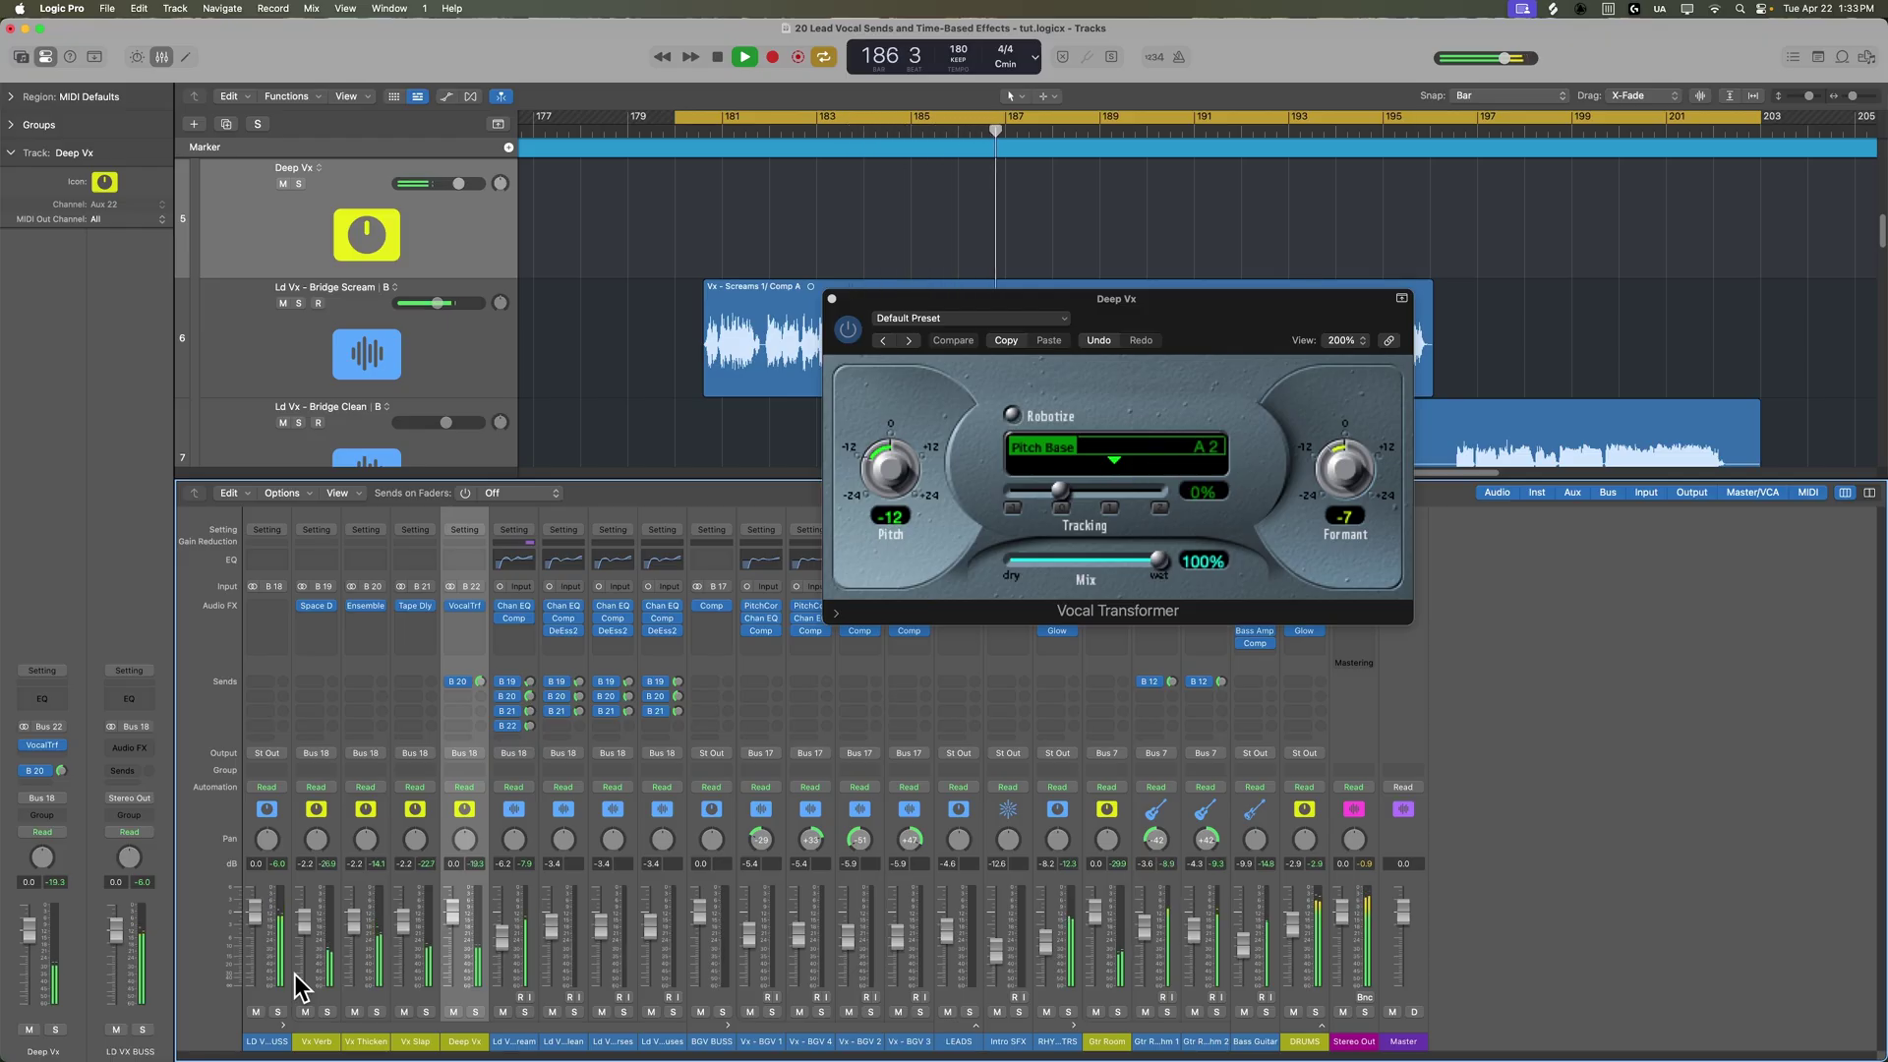
key(Return)
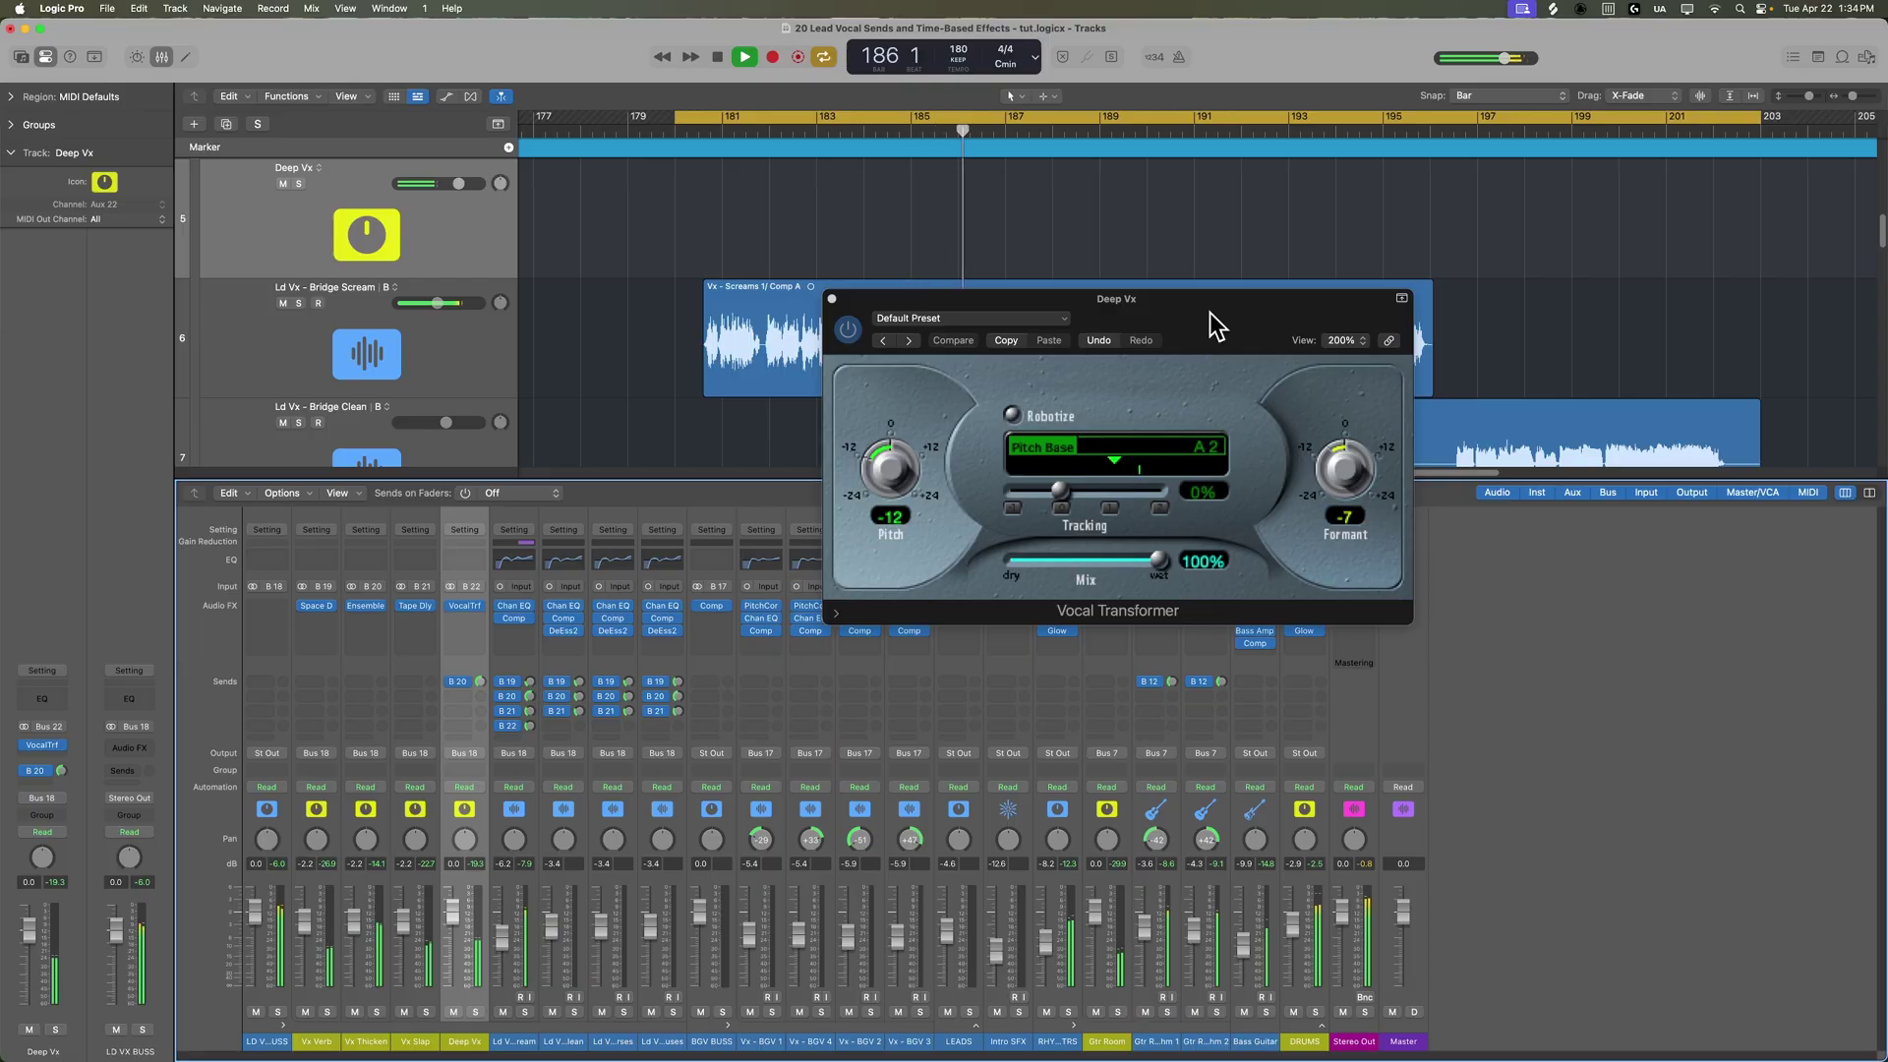
key(space)
key(x)
key(v)
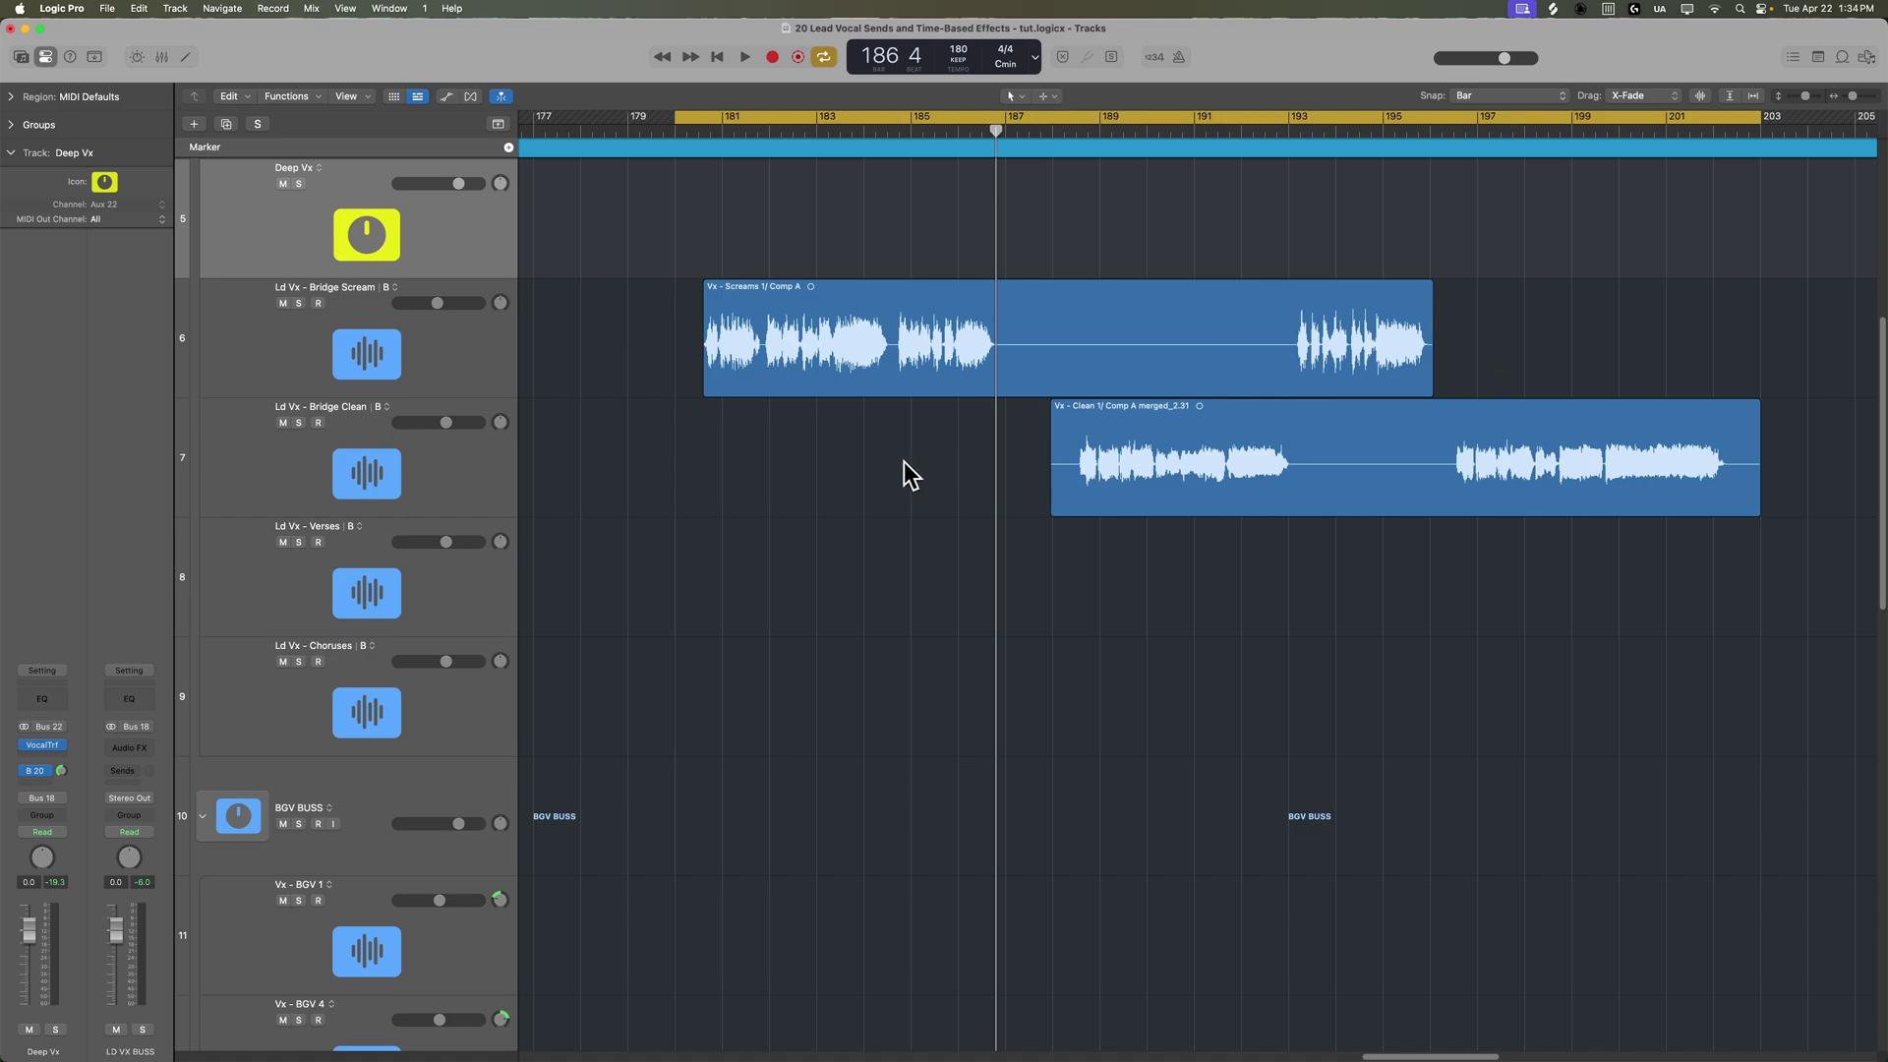
key(x)
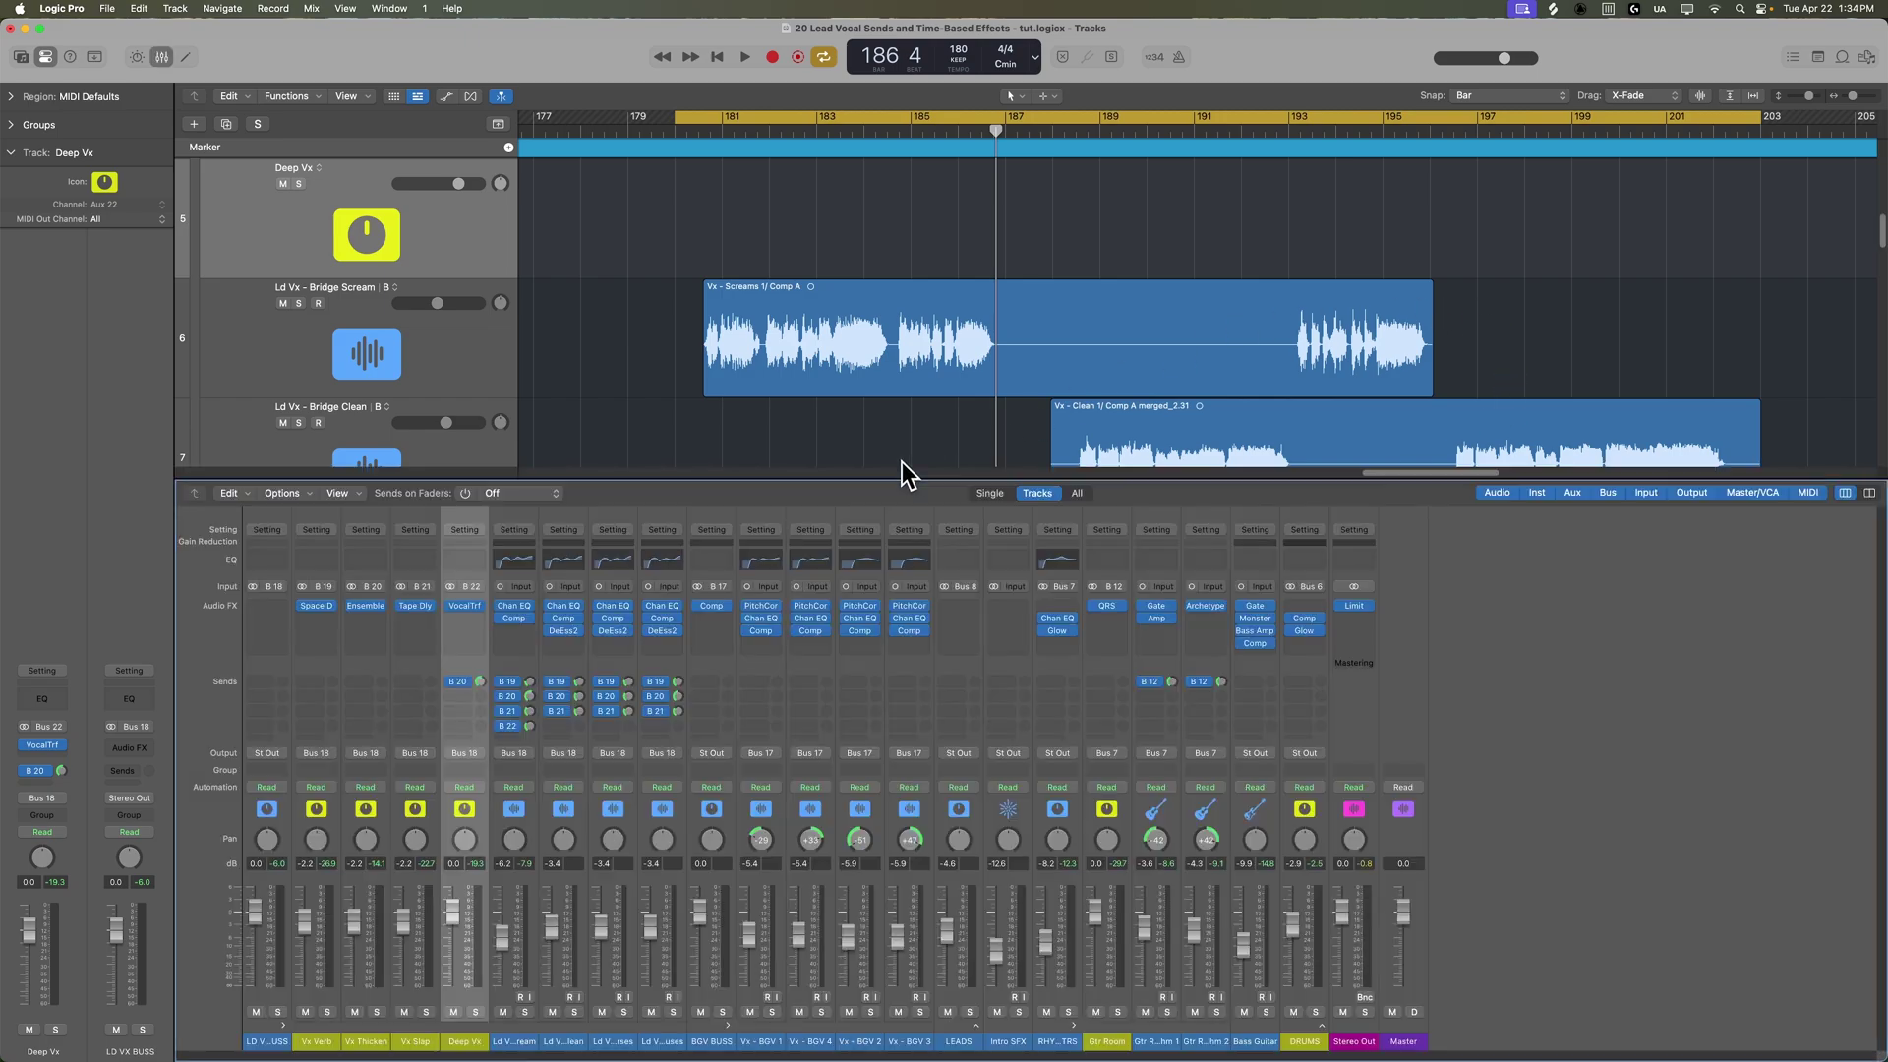
Send both bridge vocals to Bus 23, move Aux 23 beside Deep Vx and name it 'Long Dly'
click(518, 1043)
shift+click(553, 1042)
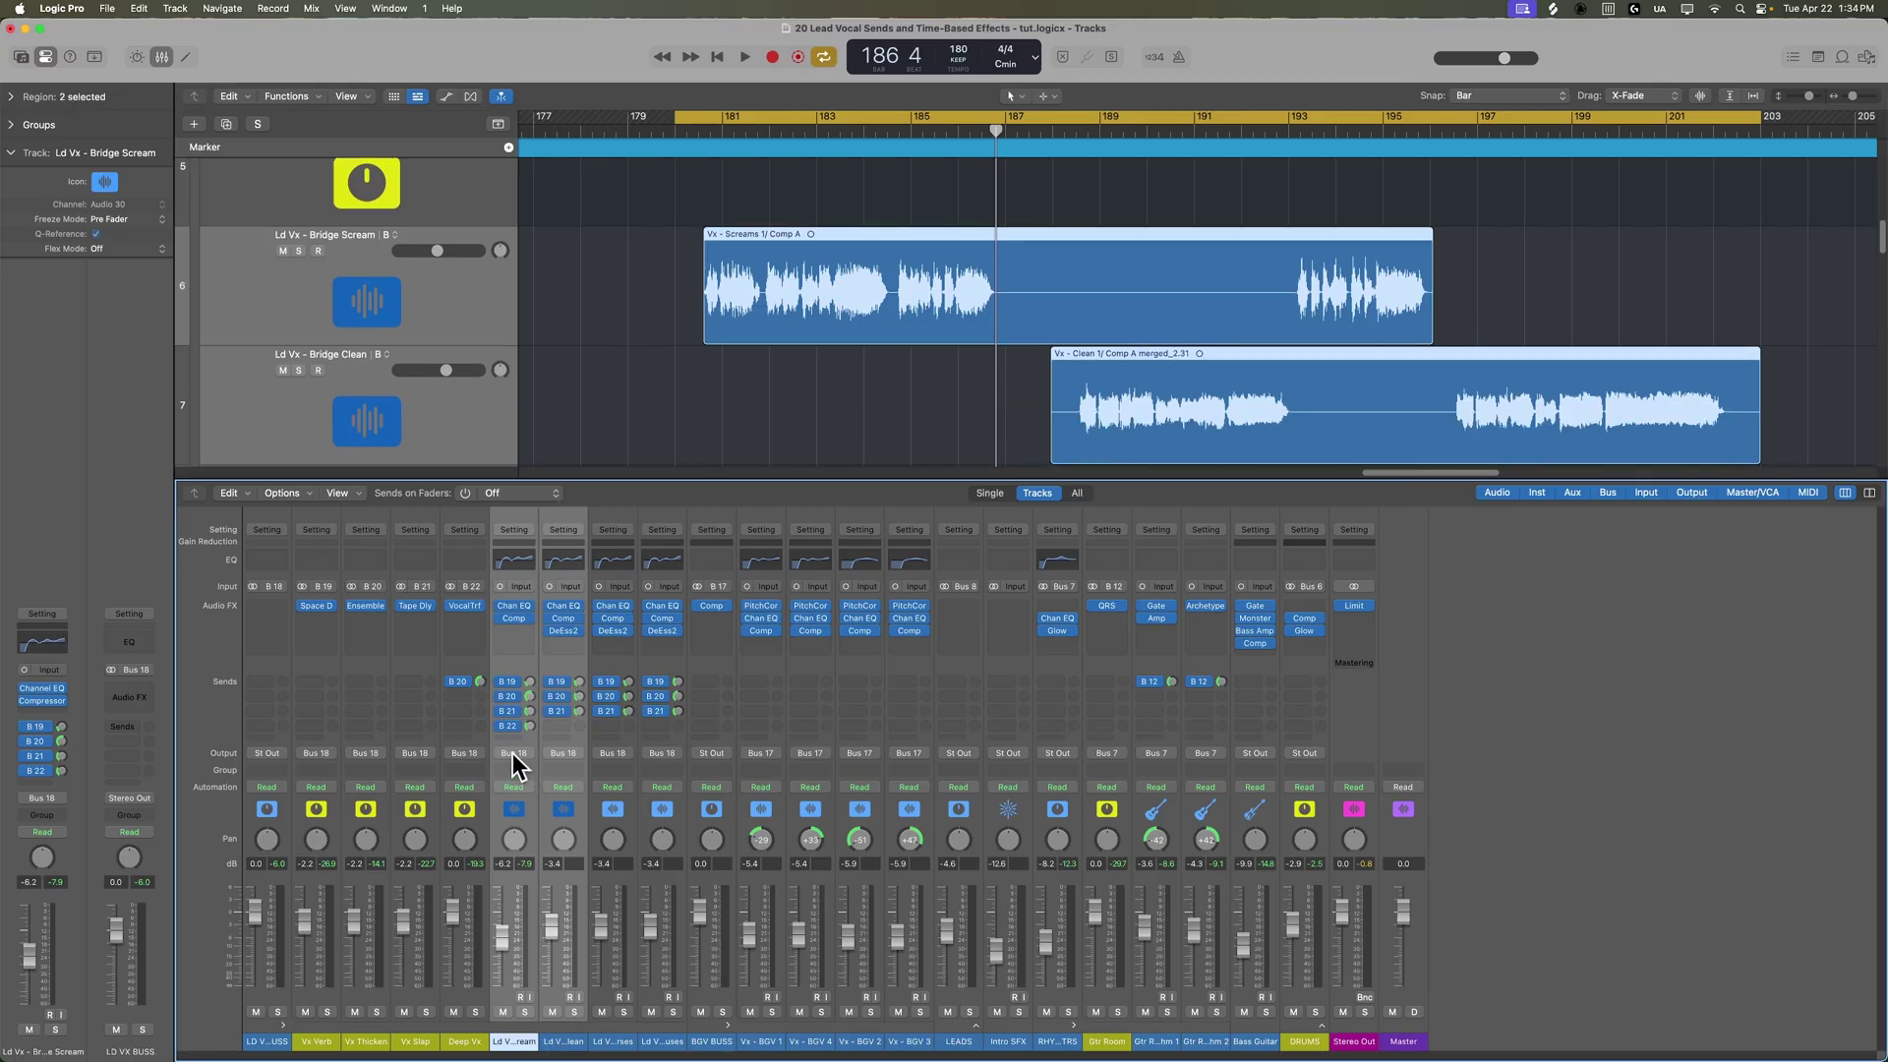
click(511, 738)
mouse_move(554, 867)
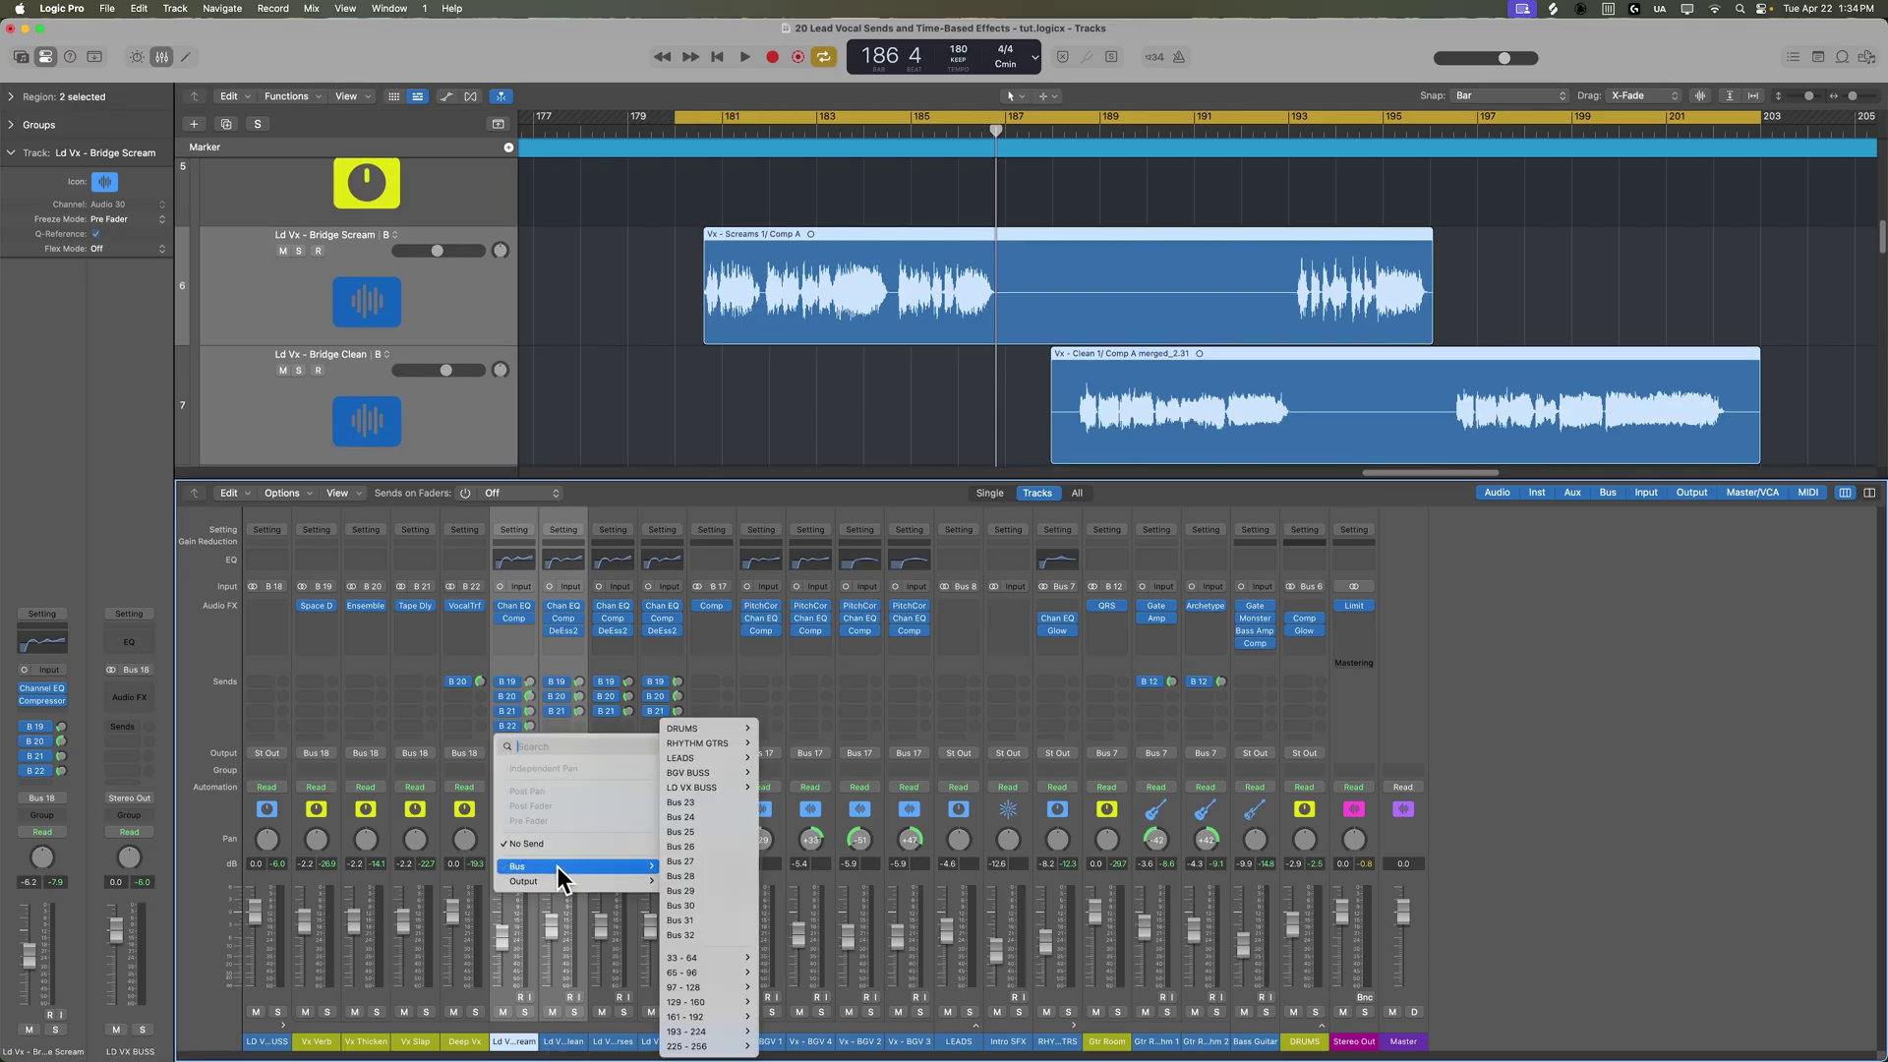
click(688, 804)
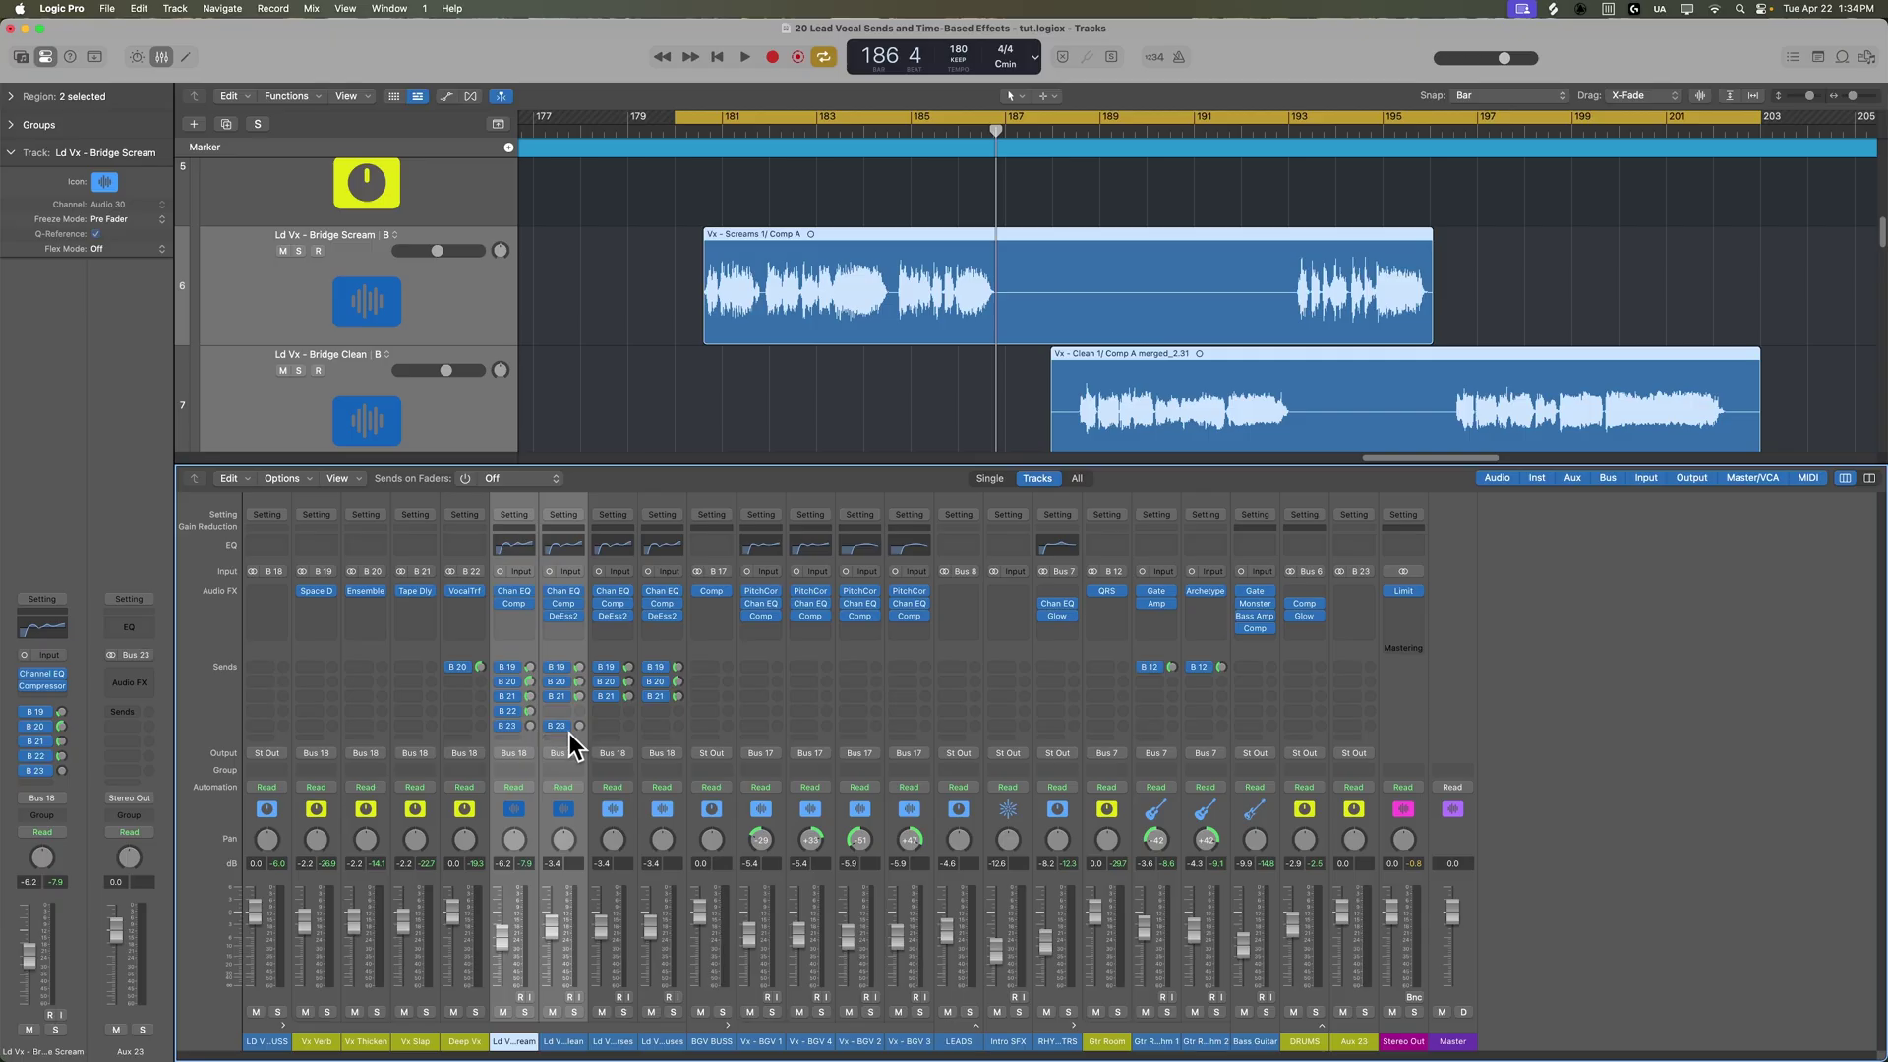
click(1339, 979)
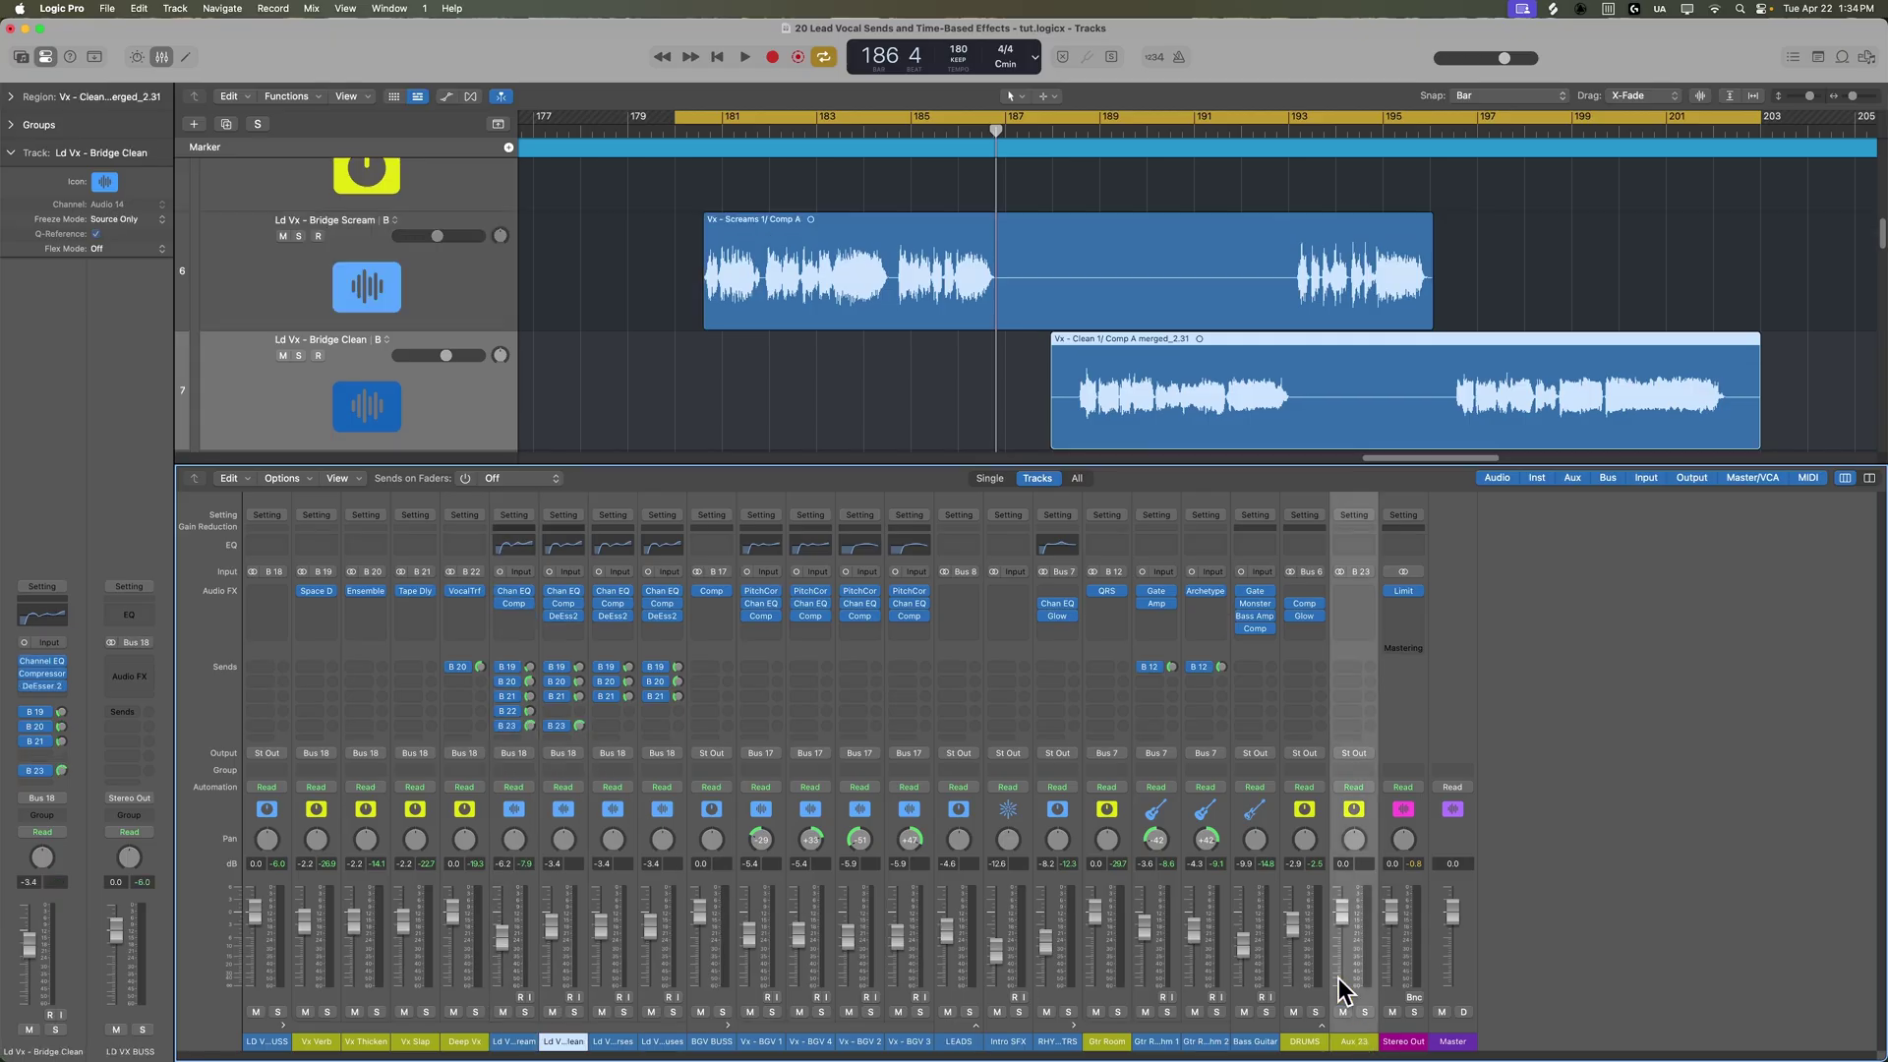
drag(1353, 500, 510, 531)
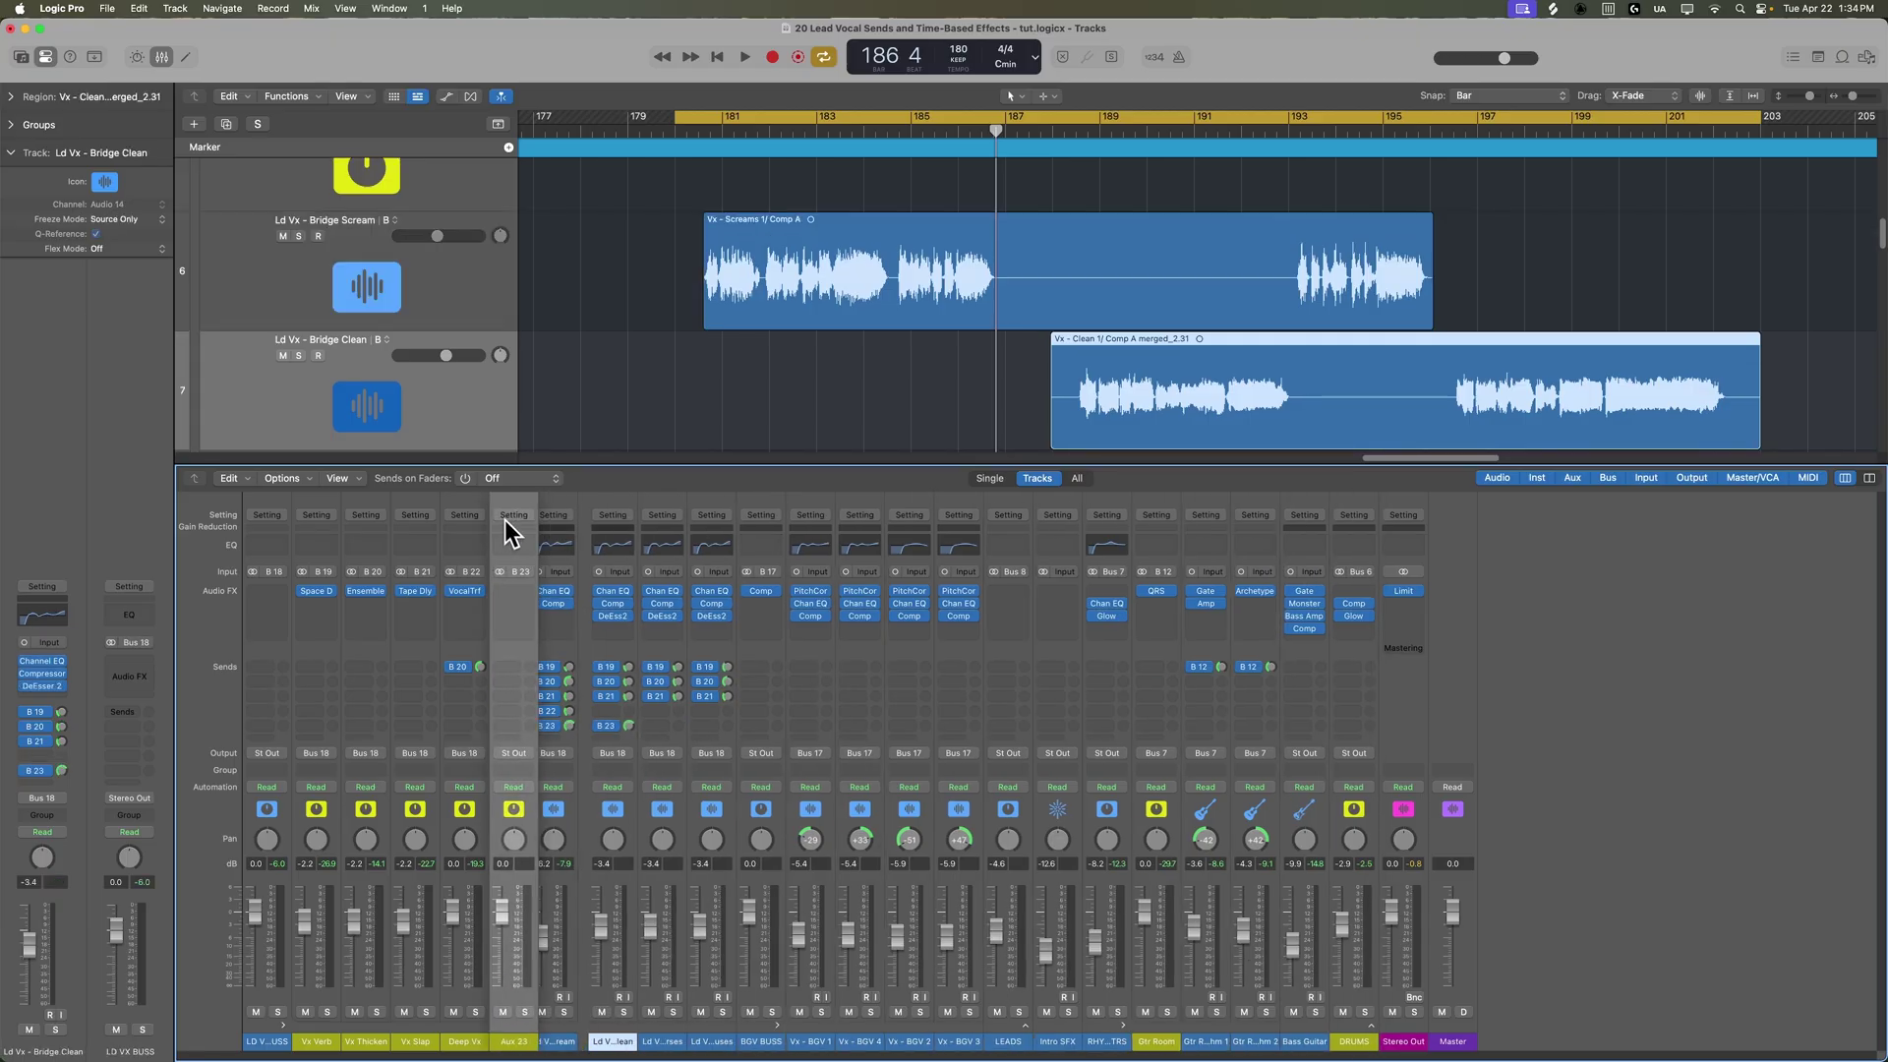
double_click(520, 1042)
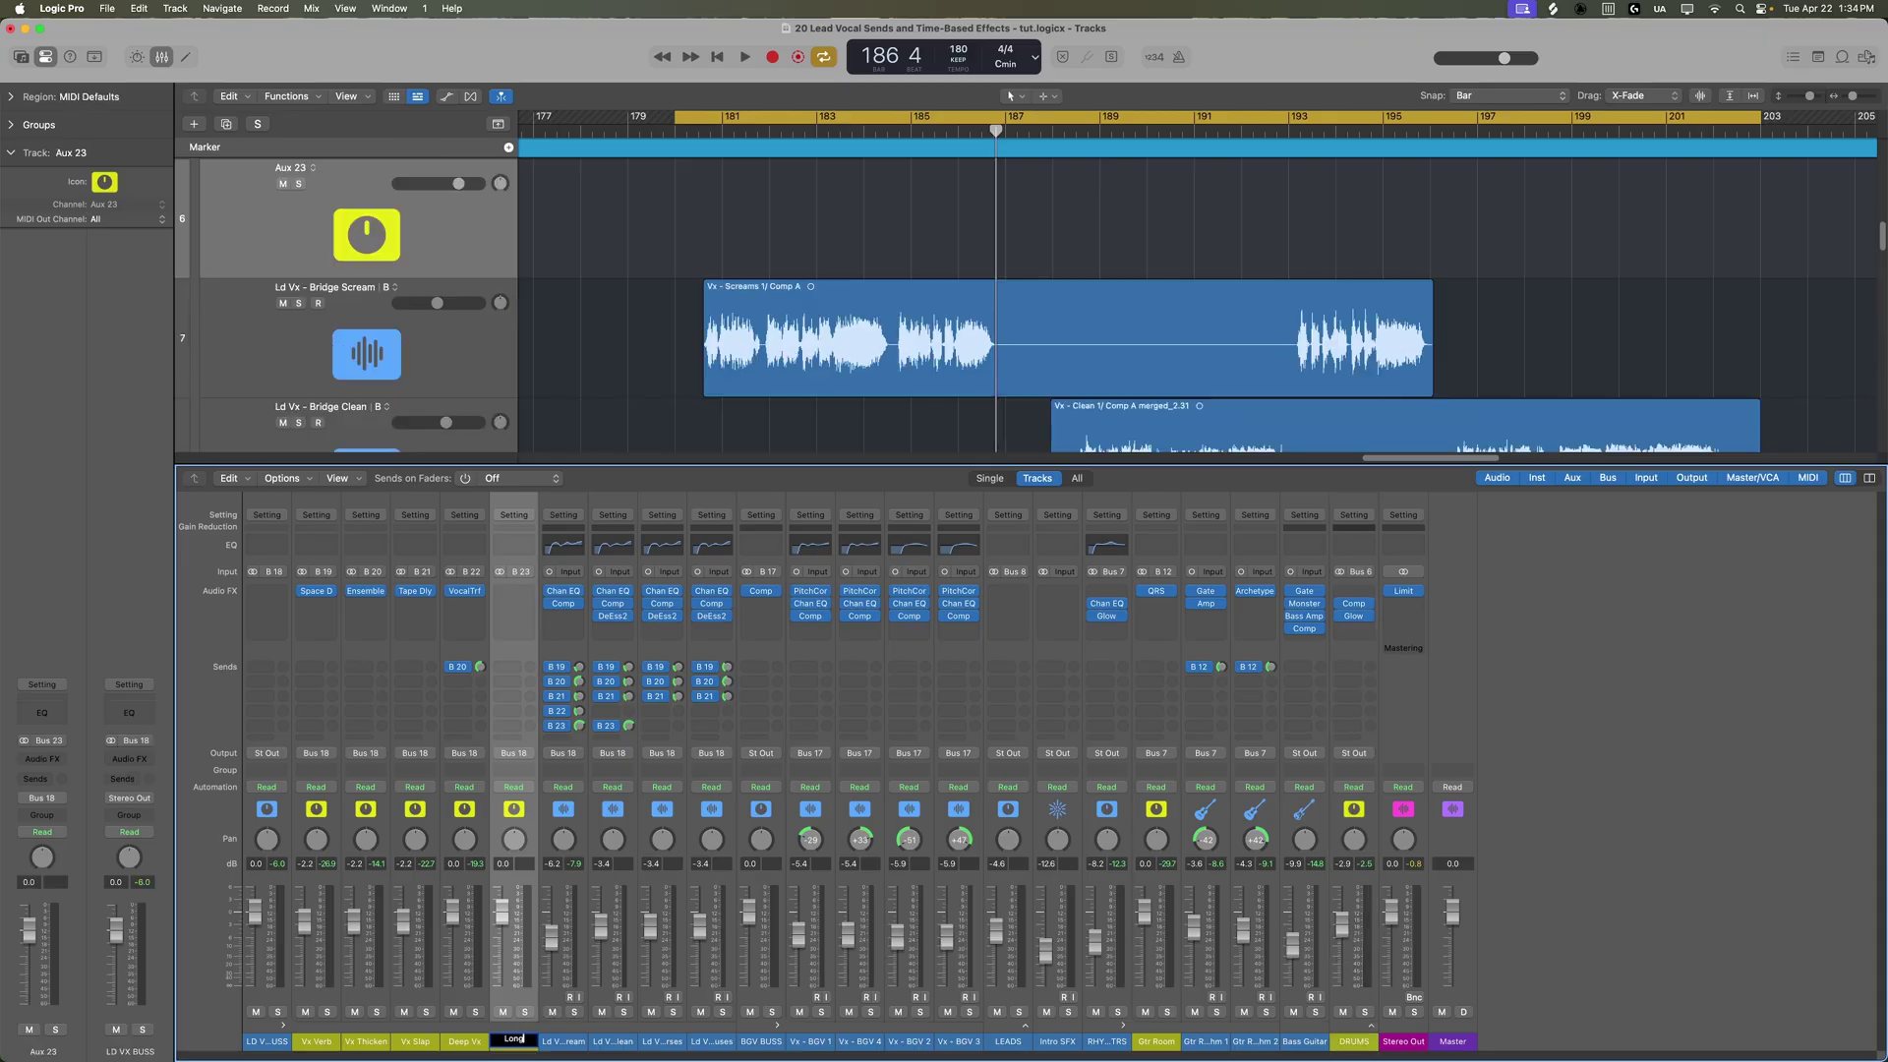
text(Long Dly)
key(Return)
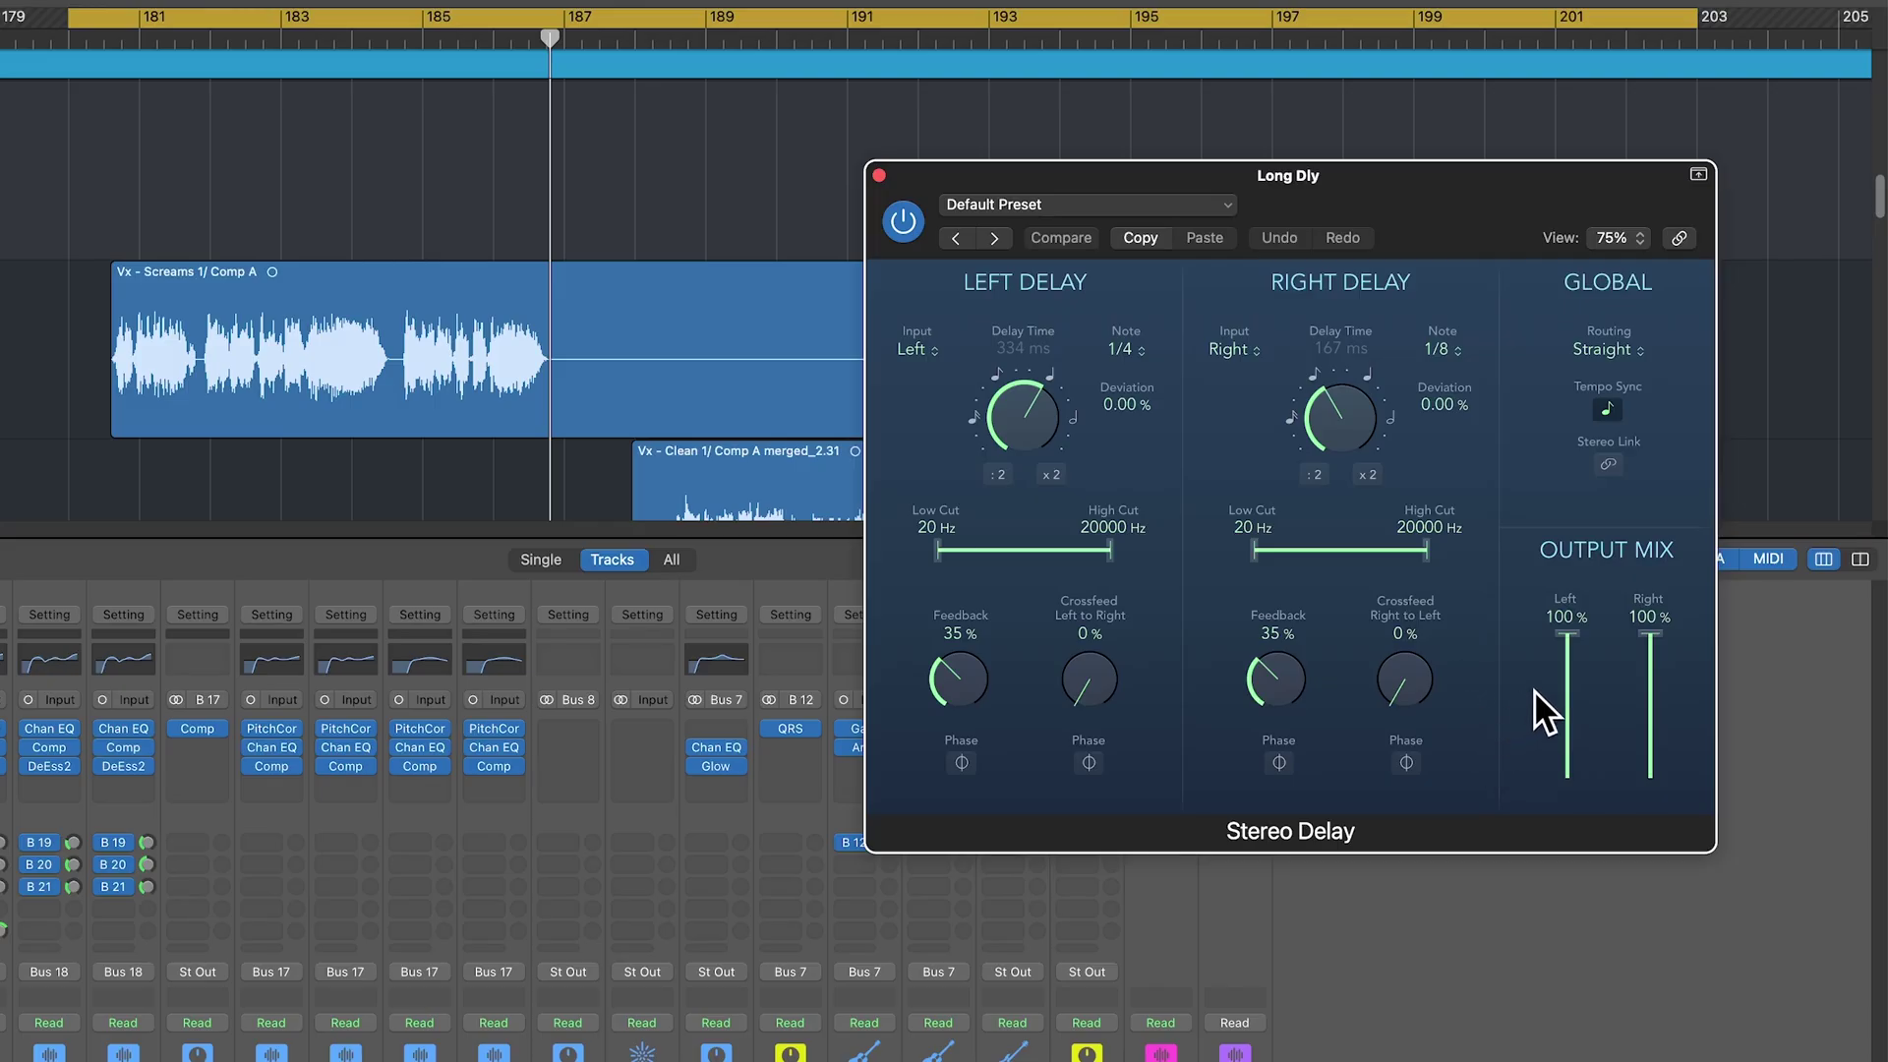
Set Long Dly's Stereo Delay to 1/4 dotted left, 1/2 right, filtered 270–4700 Hz and 140–3500 Hz
drag(1571, 635, 1595, 682)
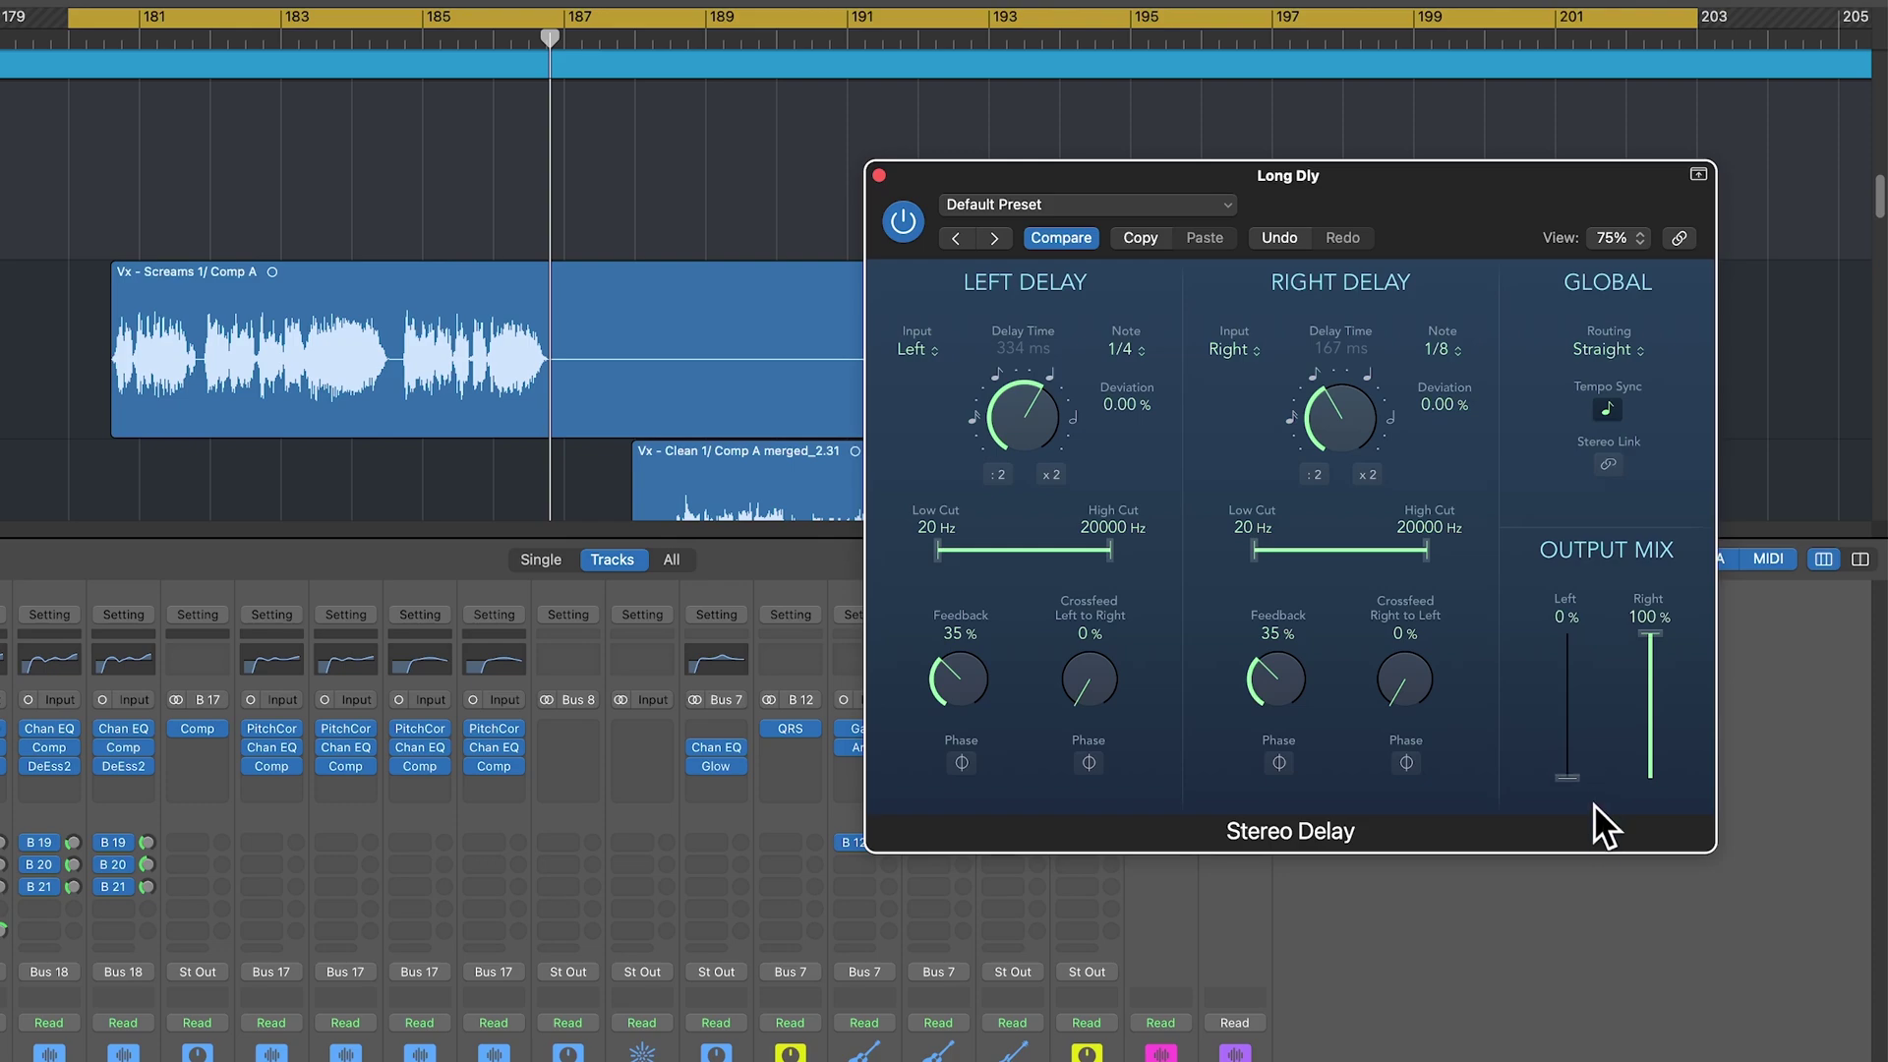
drag(1591, 820, 1591, 581)
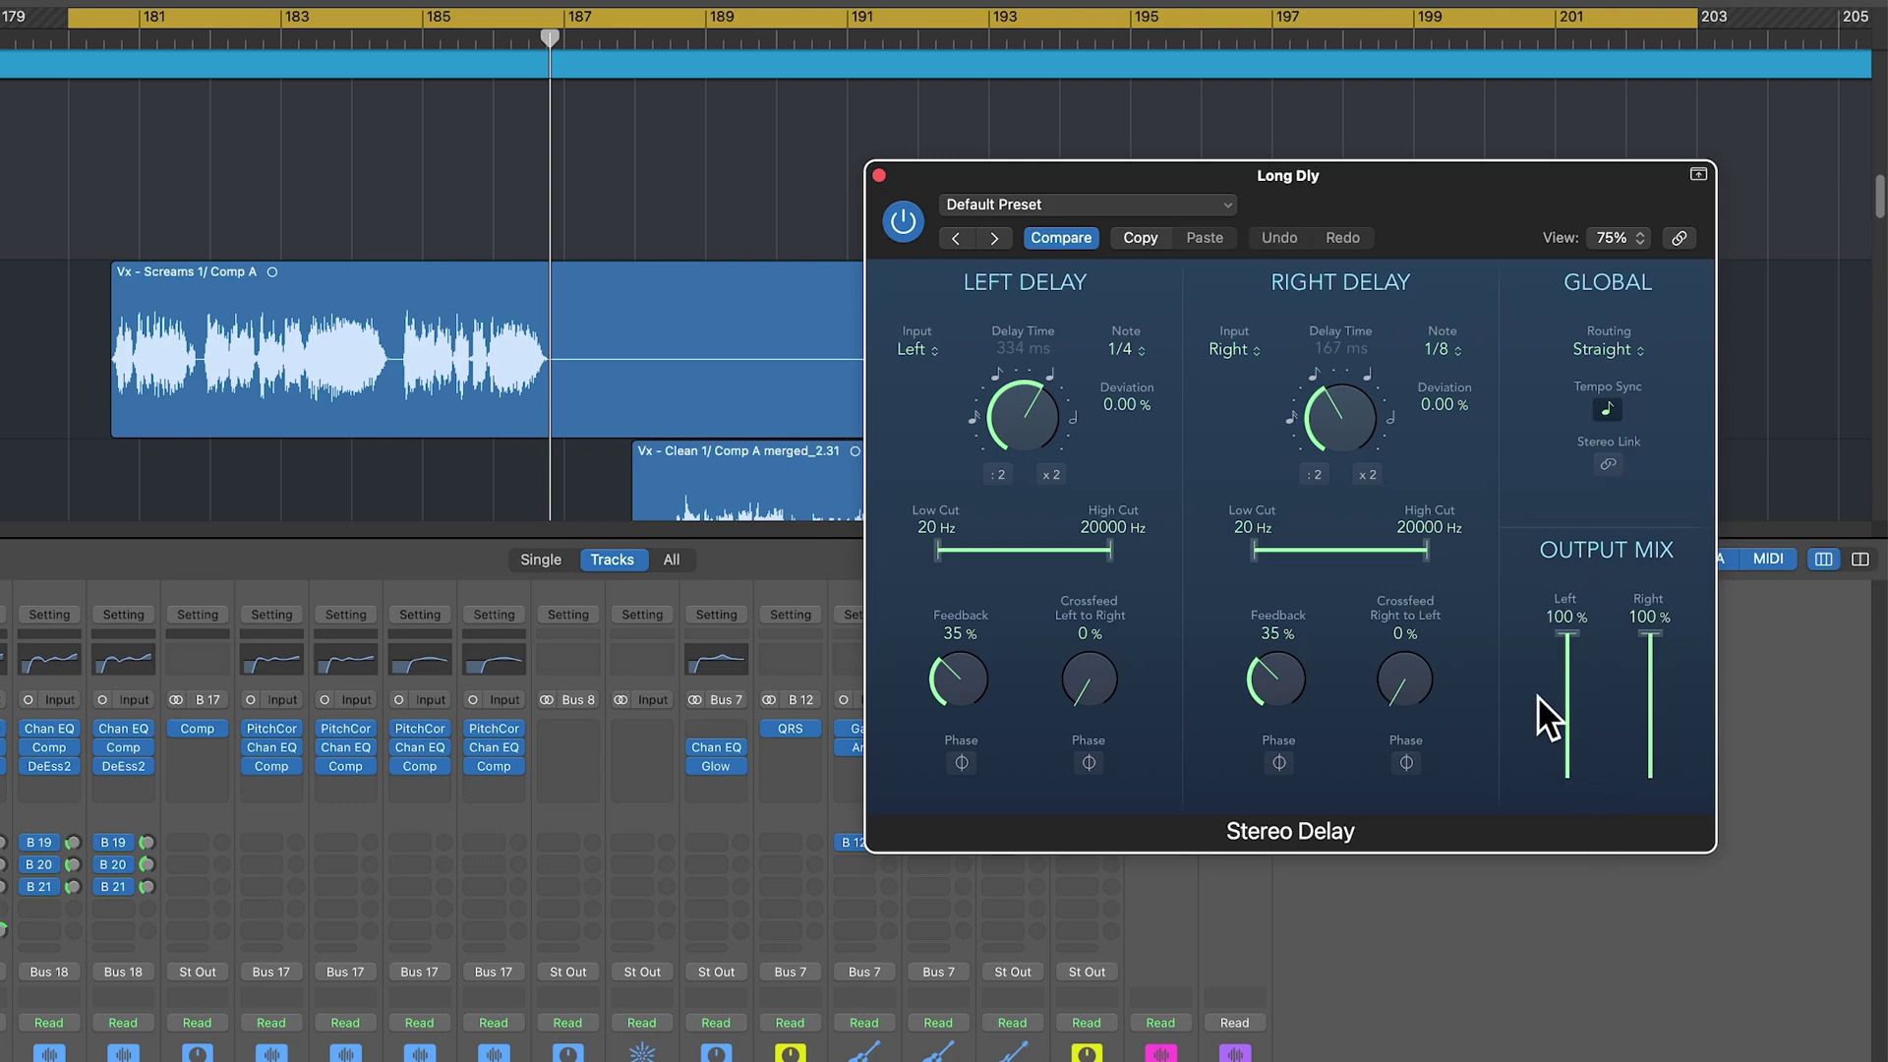
click(1139, 348)
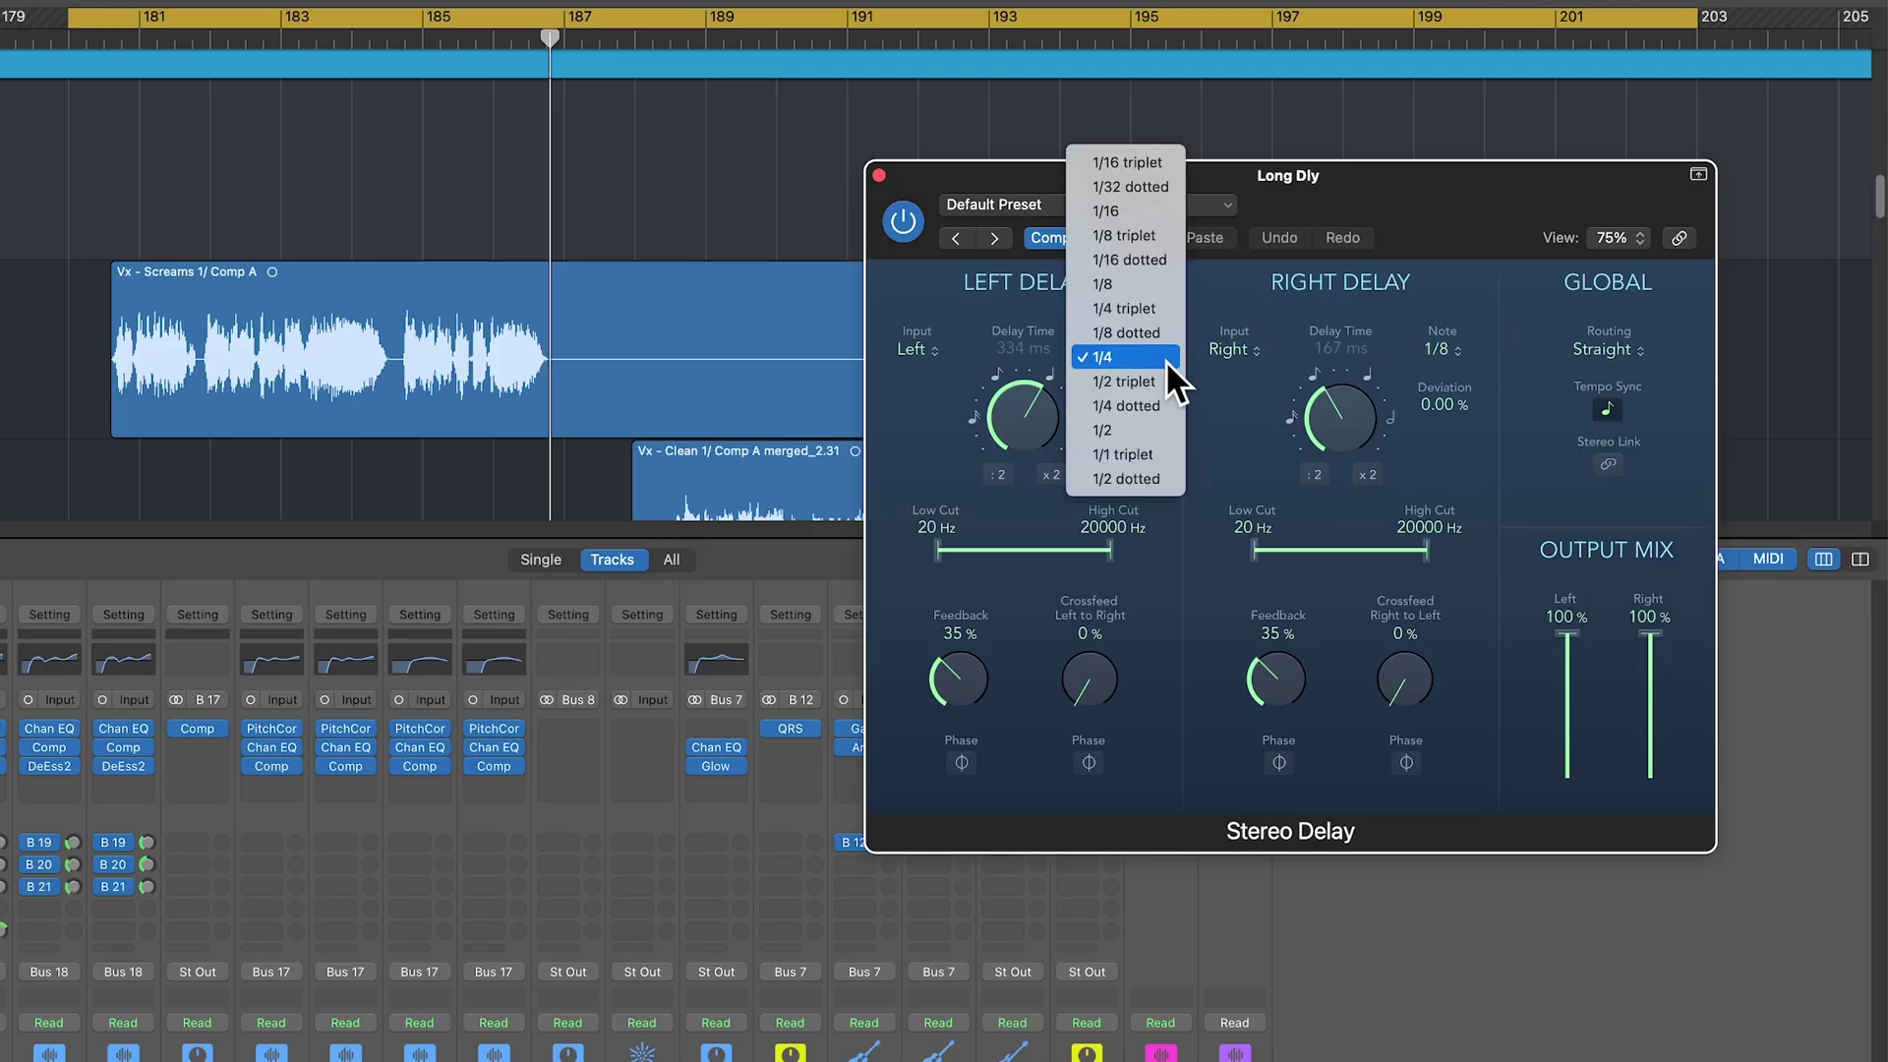
click(1159, 401)
click(1437, 349)
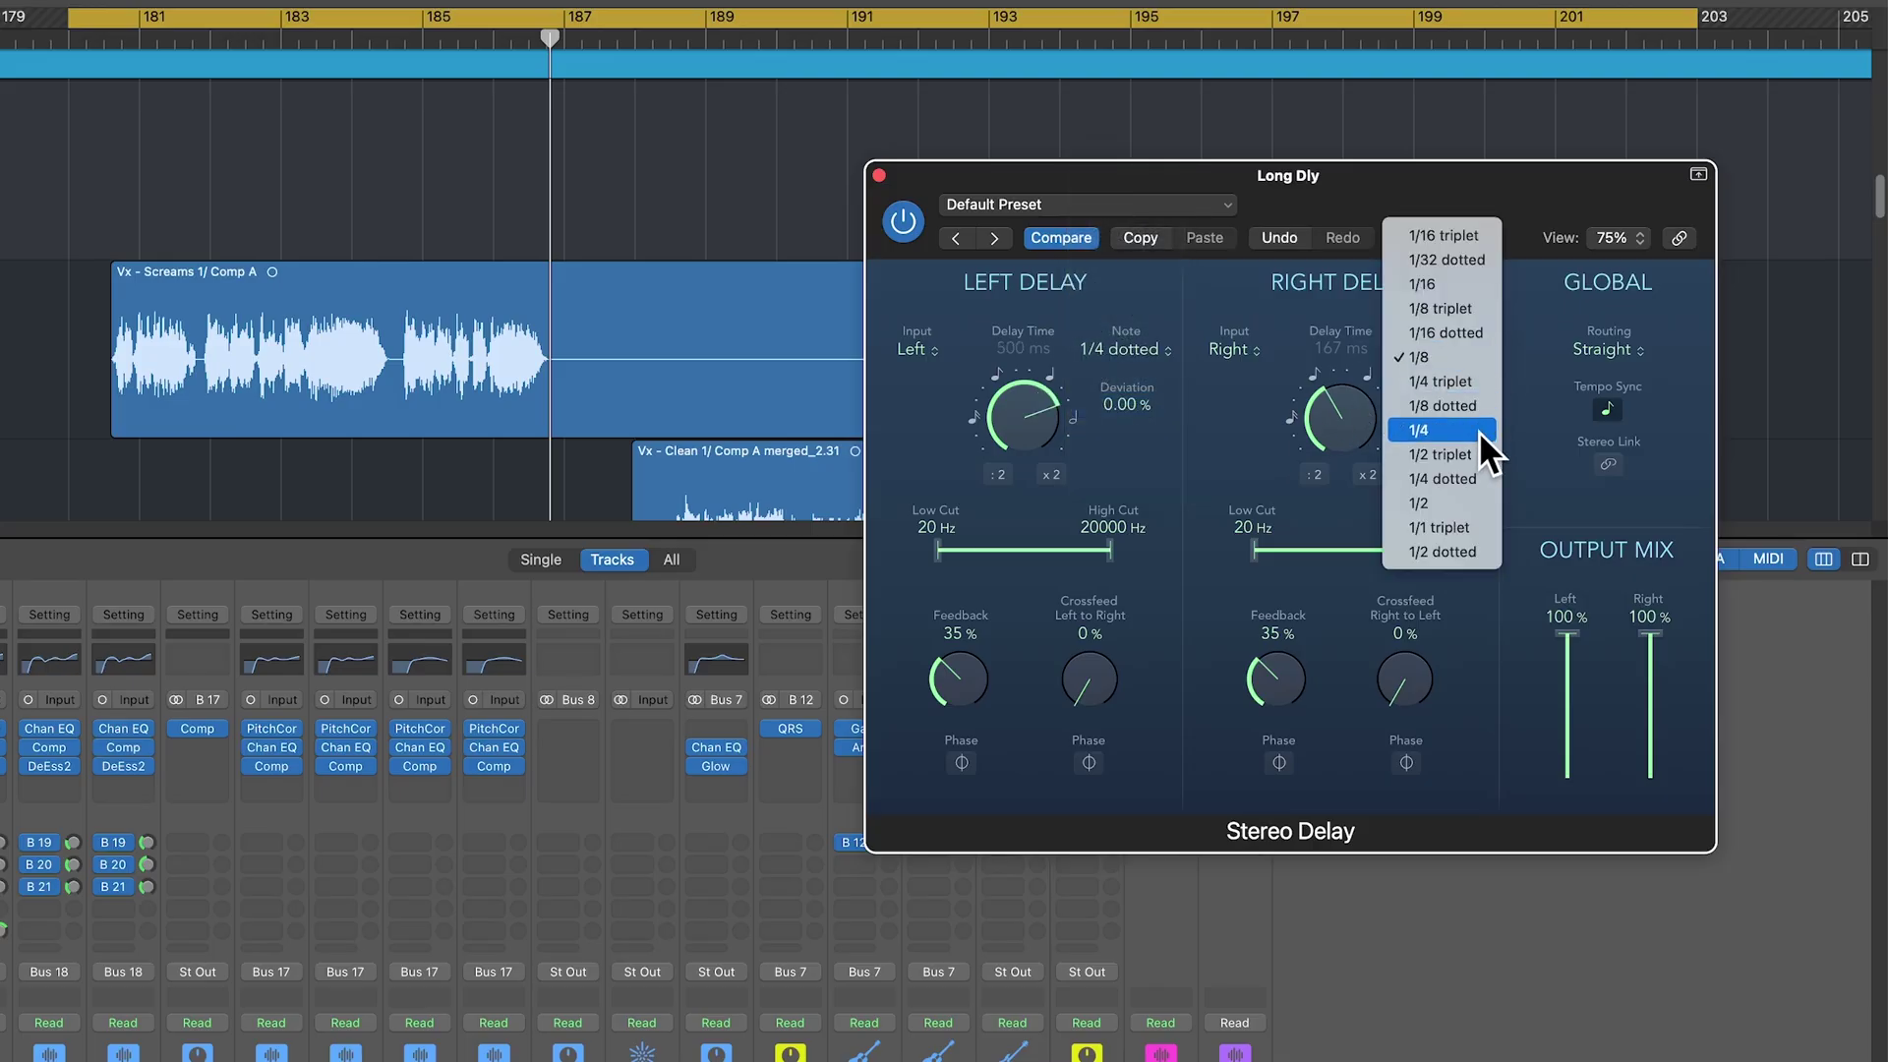
click(1453, 501)
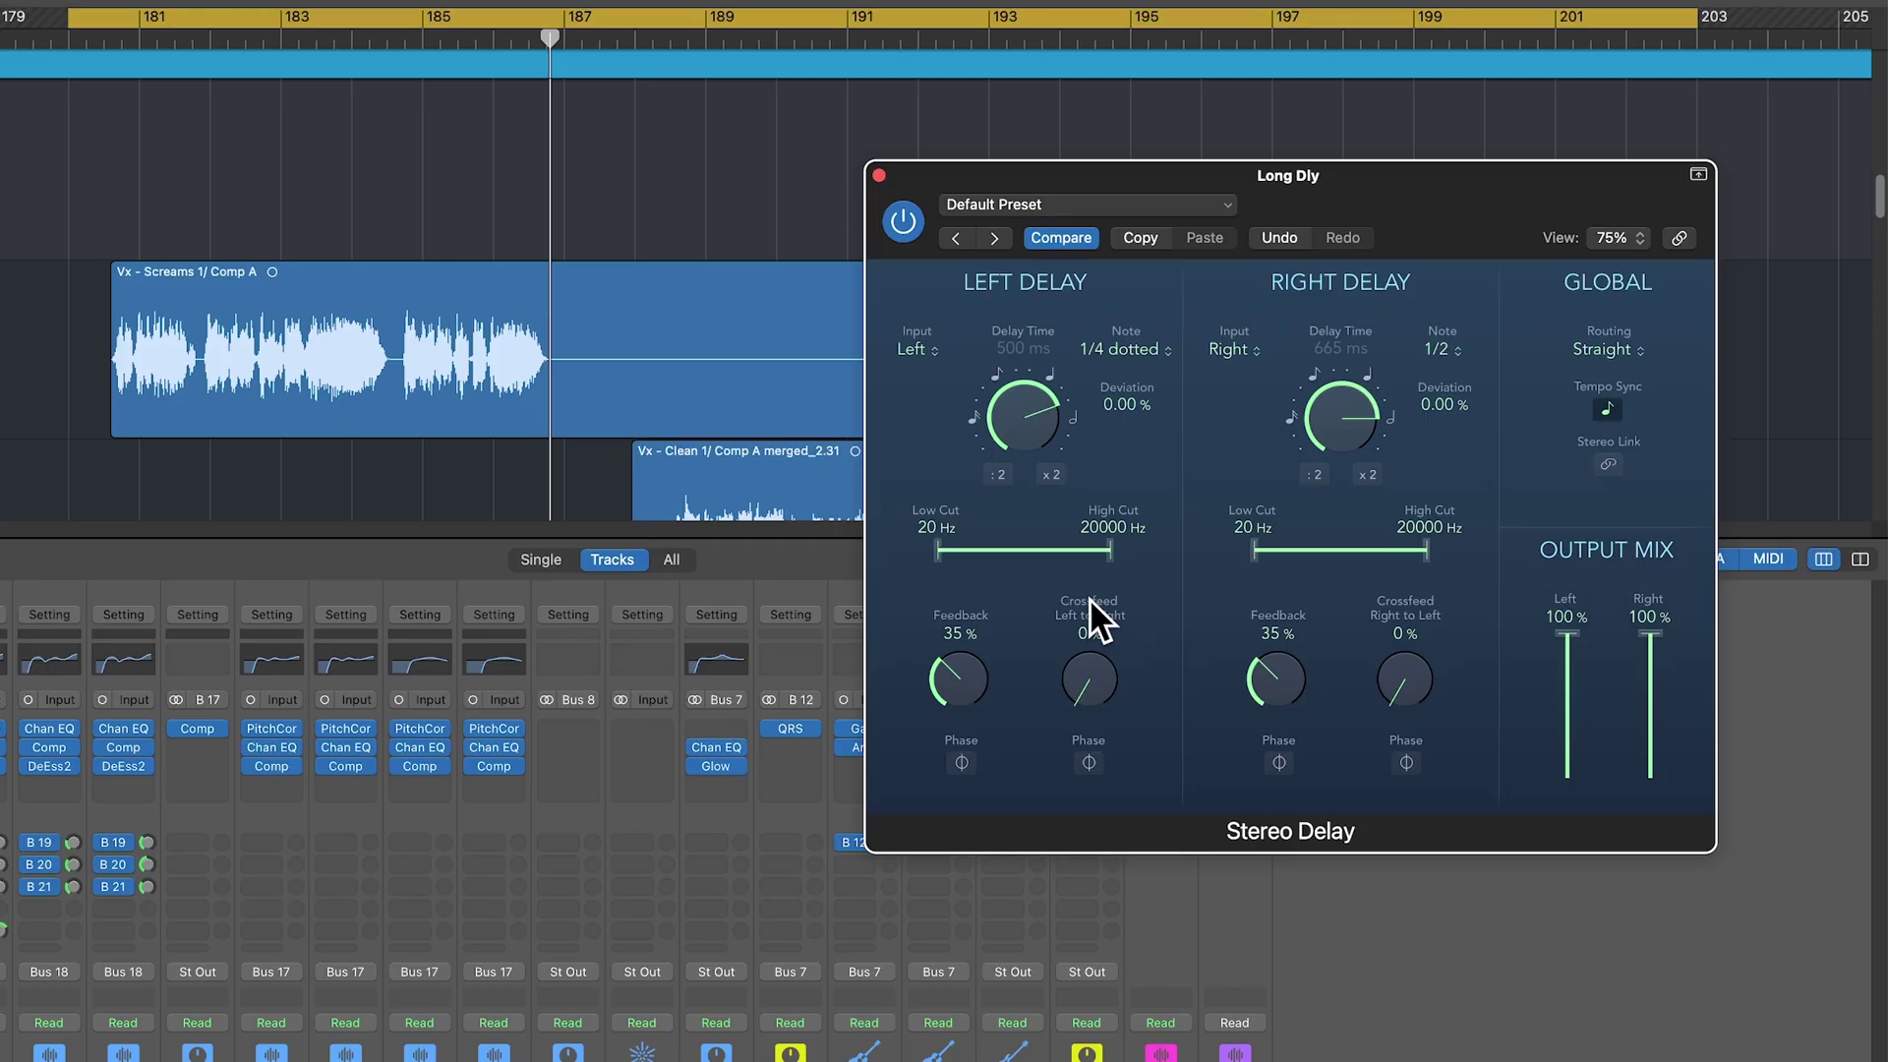
drag(952, 553, 1021, 562)
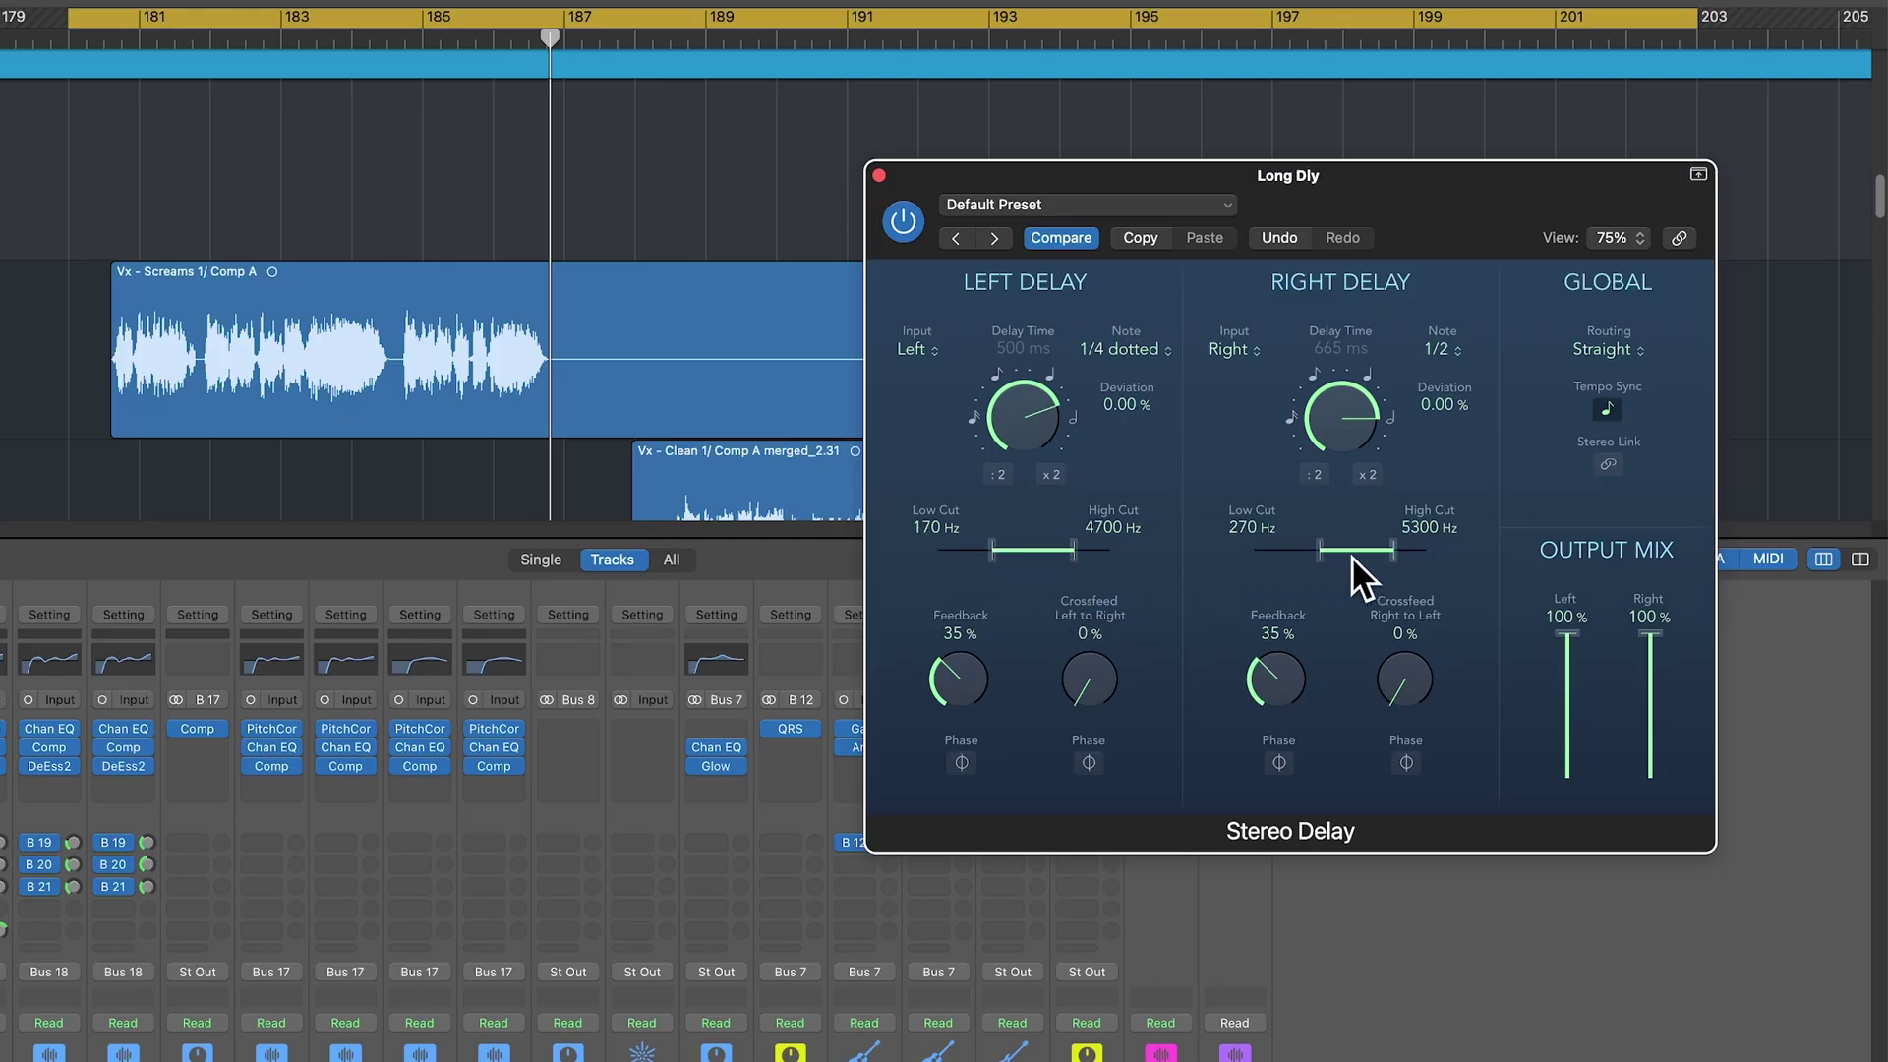
drag(1351, 557, 1349, 552)
drag(1074, 551, 1003, 546)
drag(1348, 553, 1337, 551)
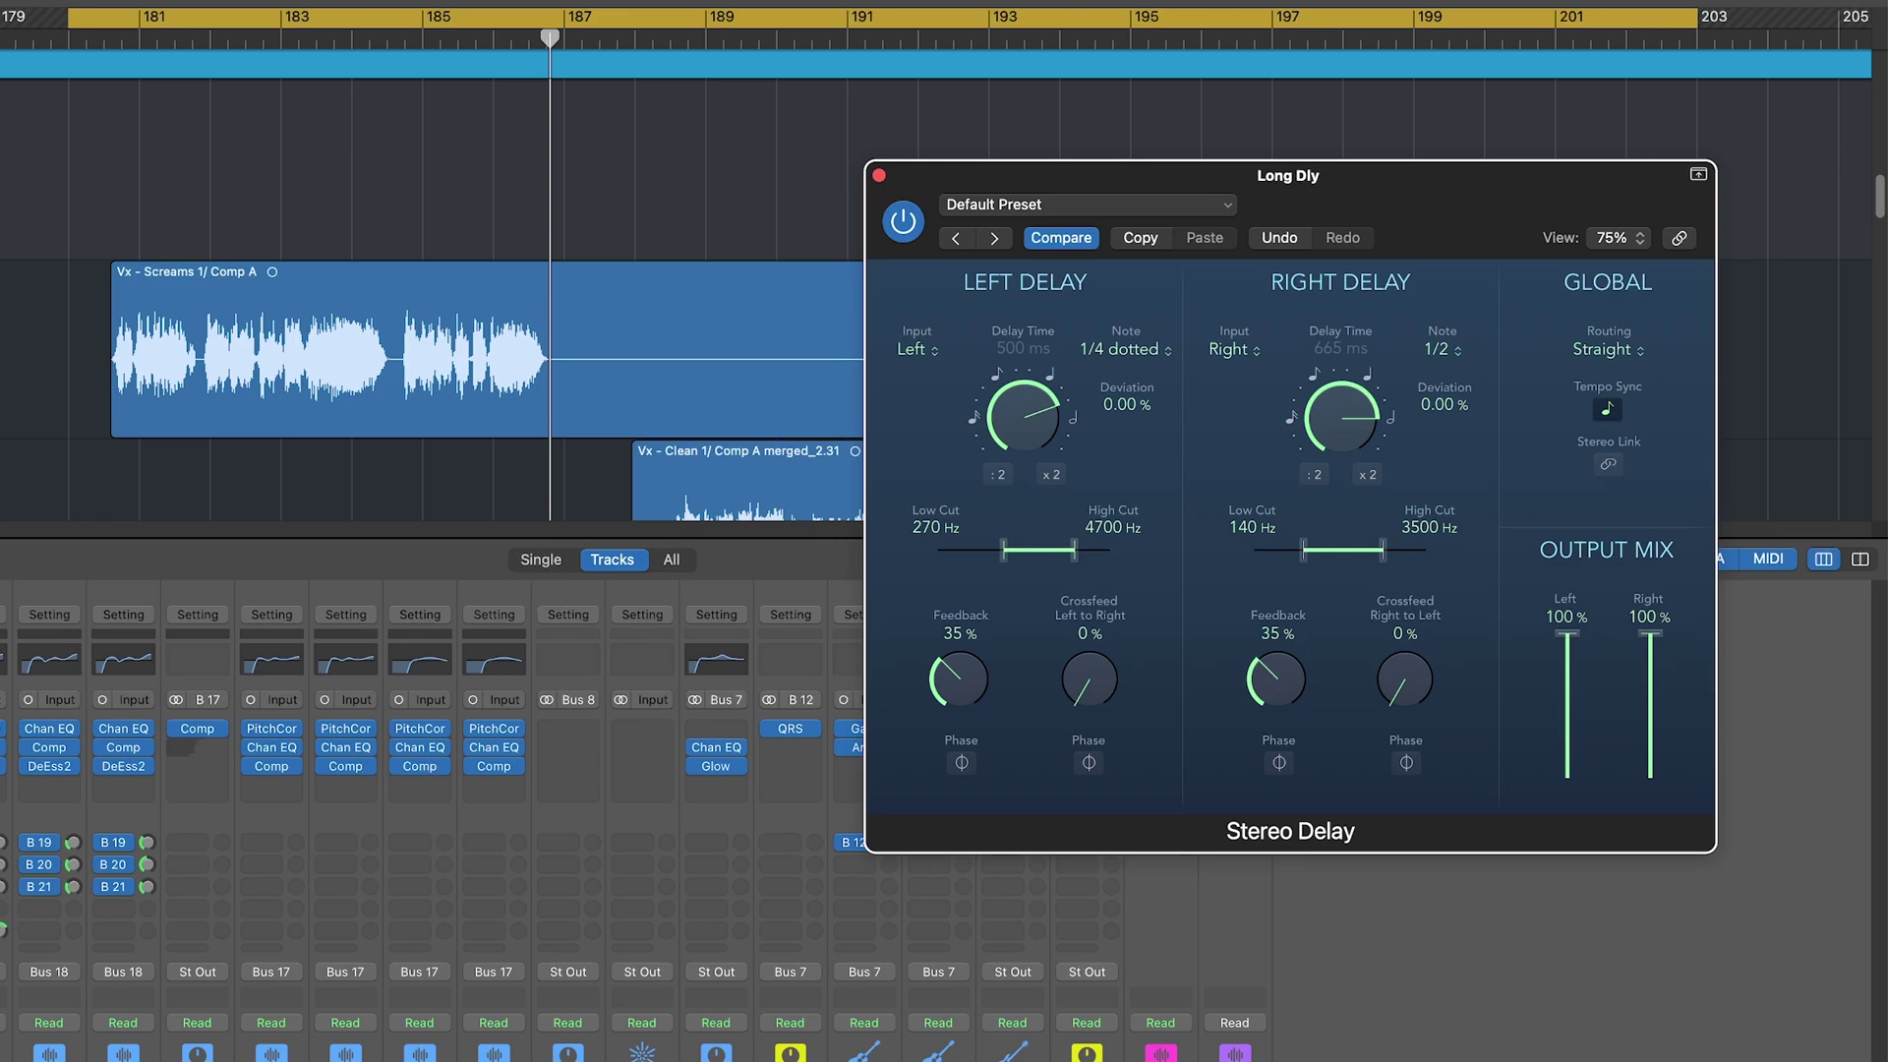
Play the bridge with LD VX BUSS soloed to audition the Long Dly repeats
key(space)
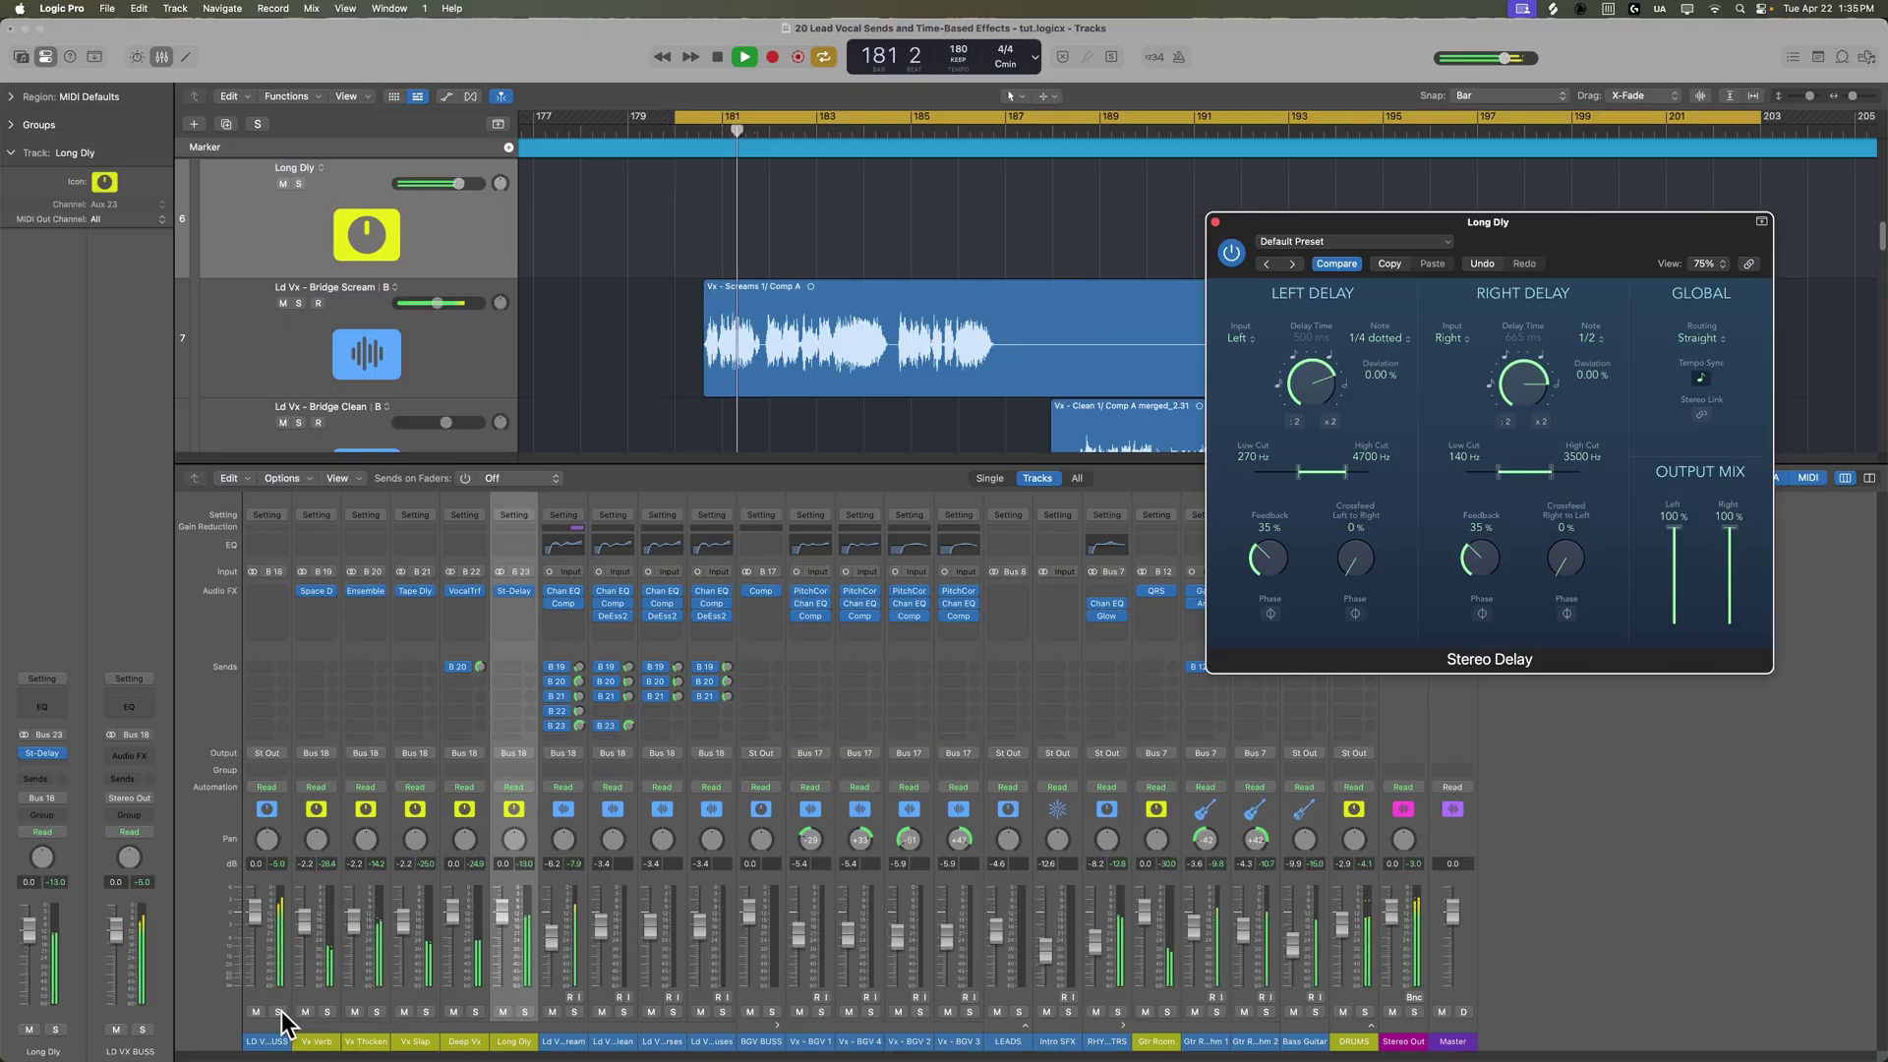
click(280, 1012)
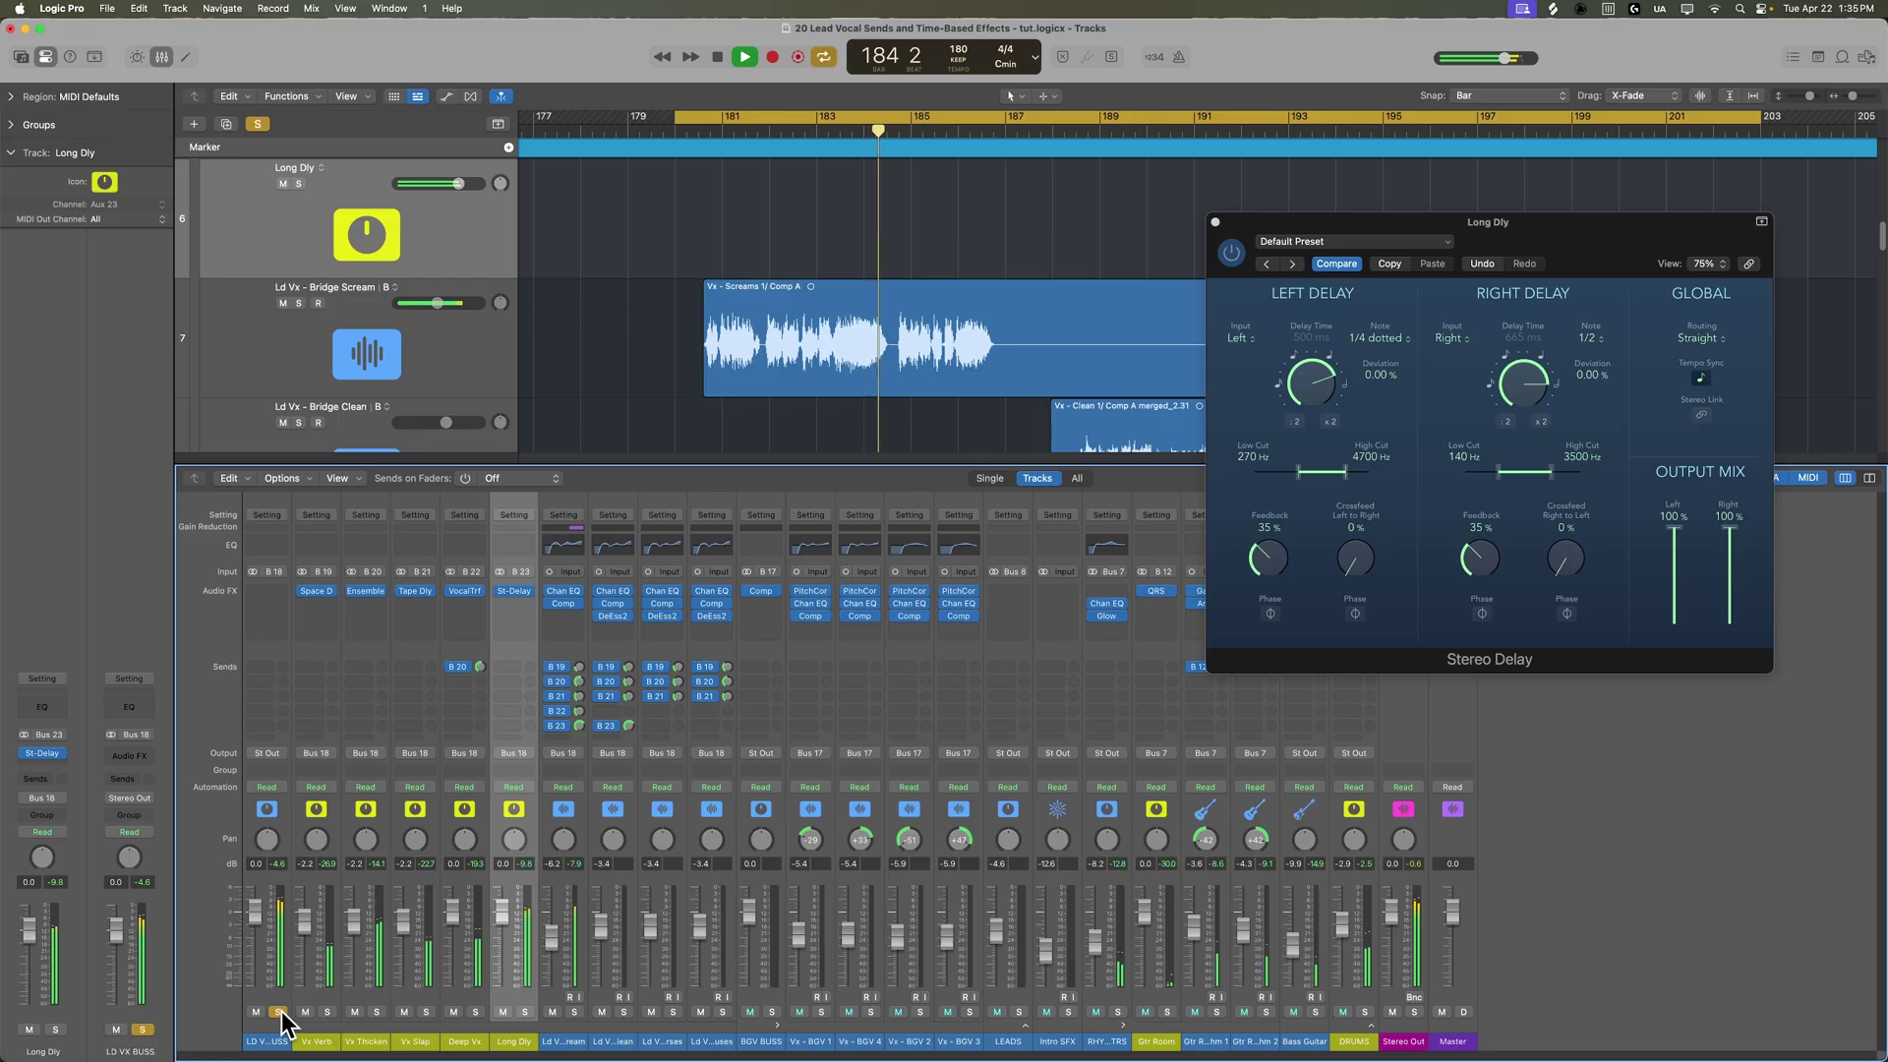
scroll(919, 363, down, 2)
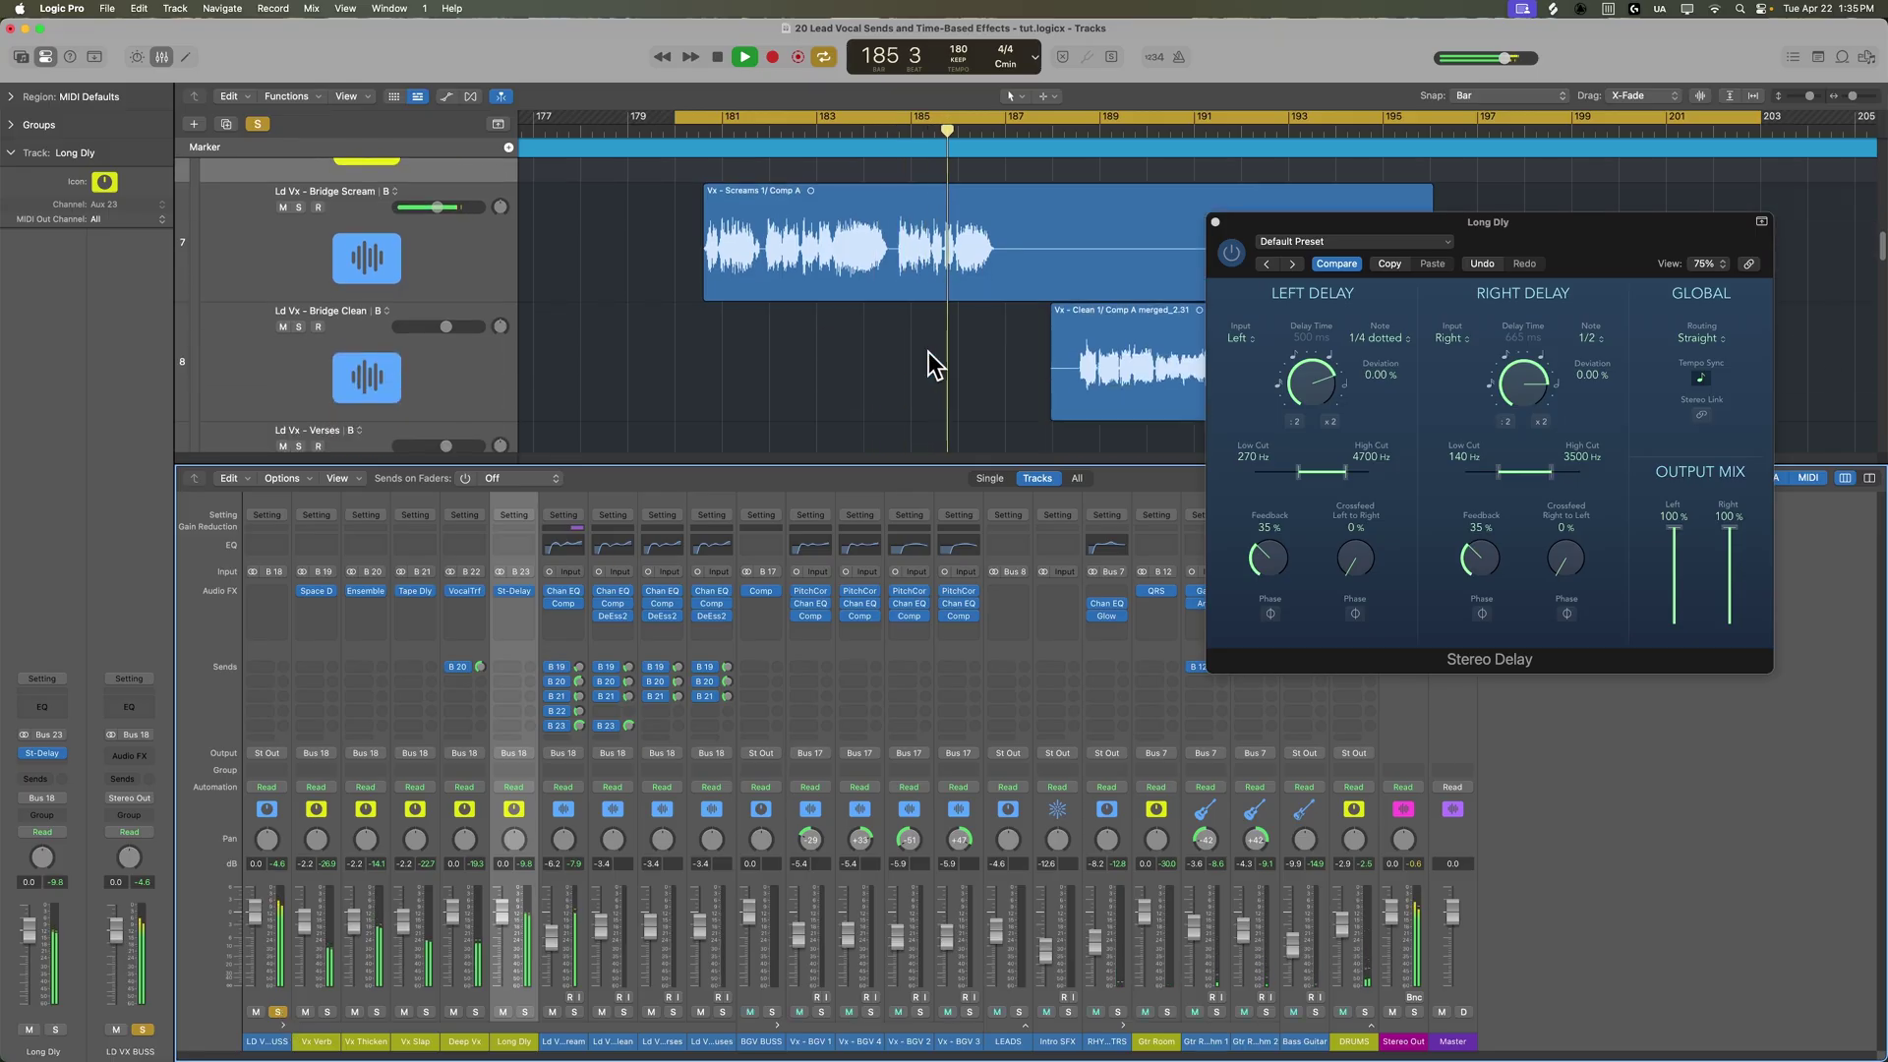
drag(1444, 227, 1501, 505)
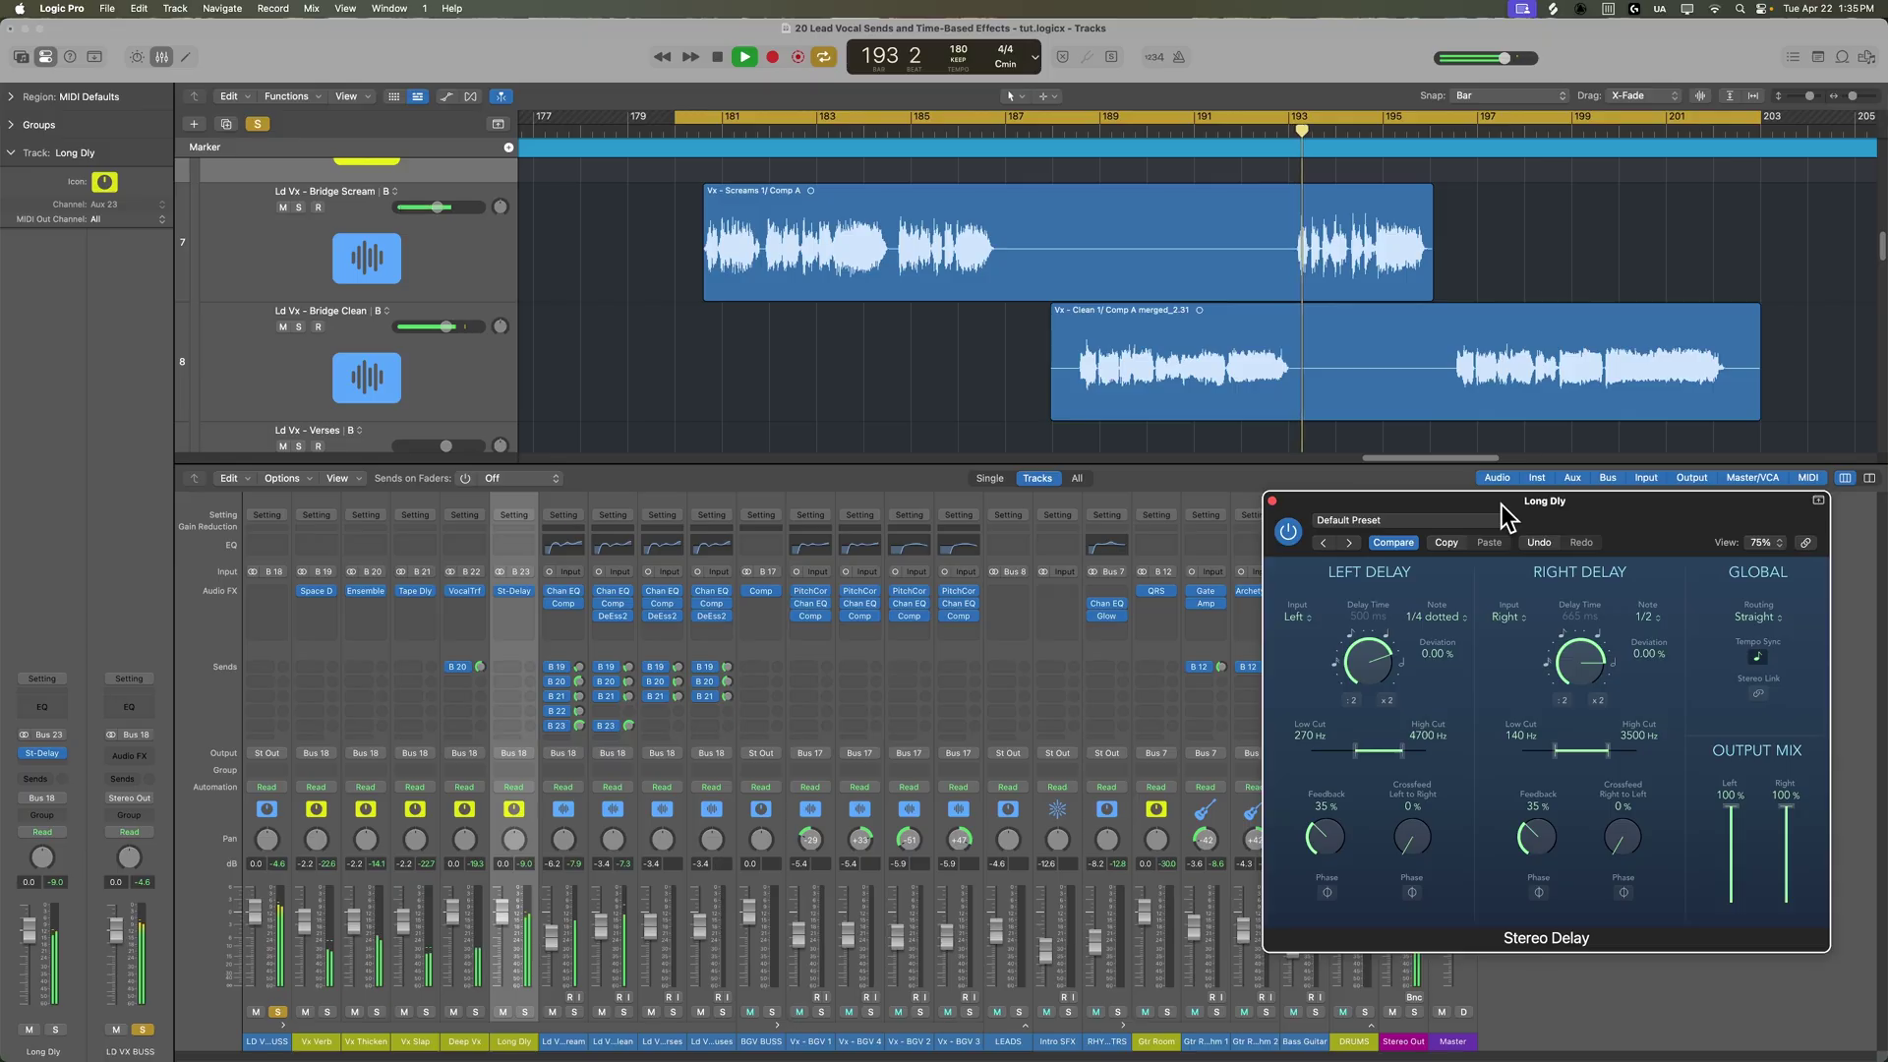
key(space)
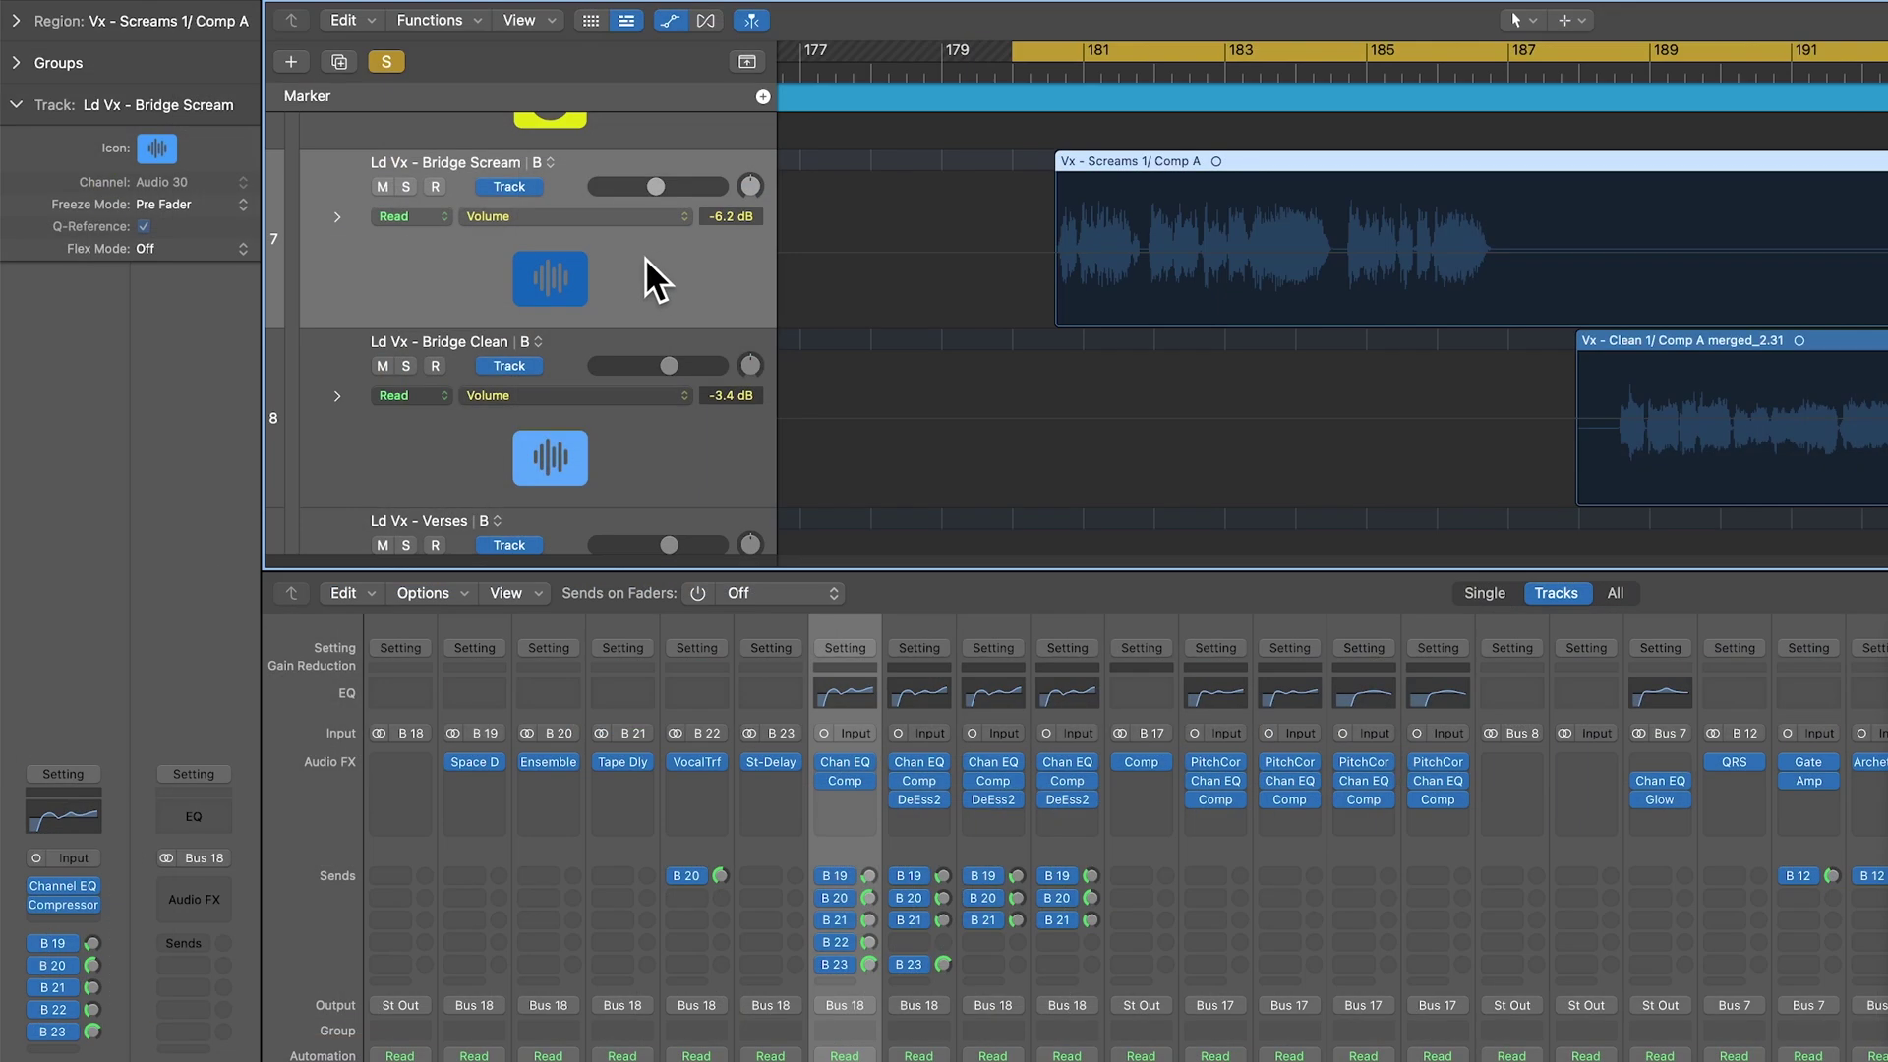
Switch the bridge vocal's automation lane to Send 5 → Long Dly and pull it to -∞ dB
click(635, 217)
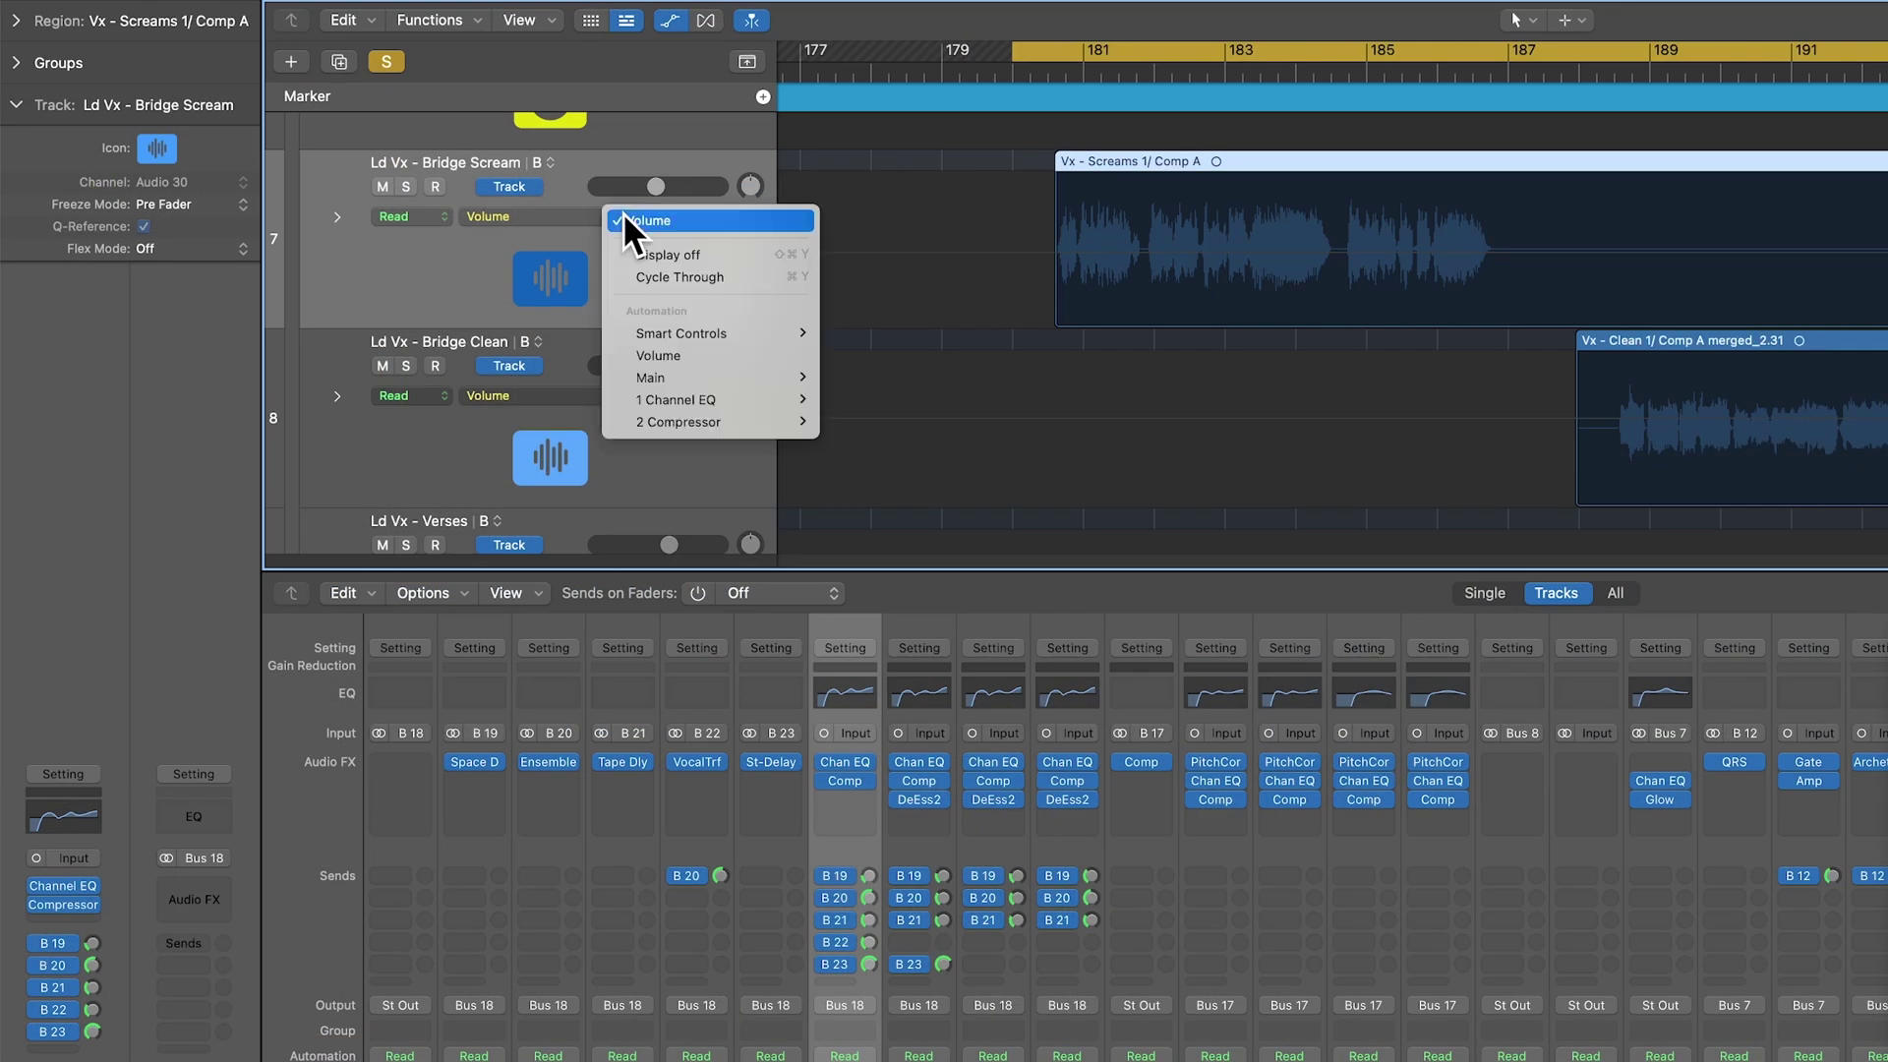
mouse_move(724, 375)
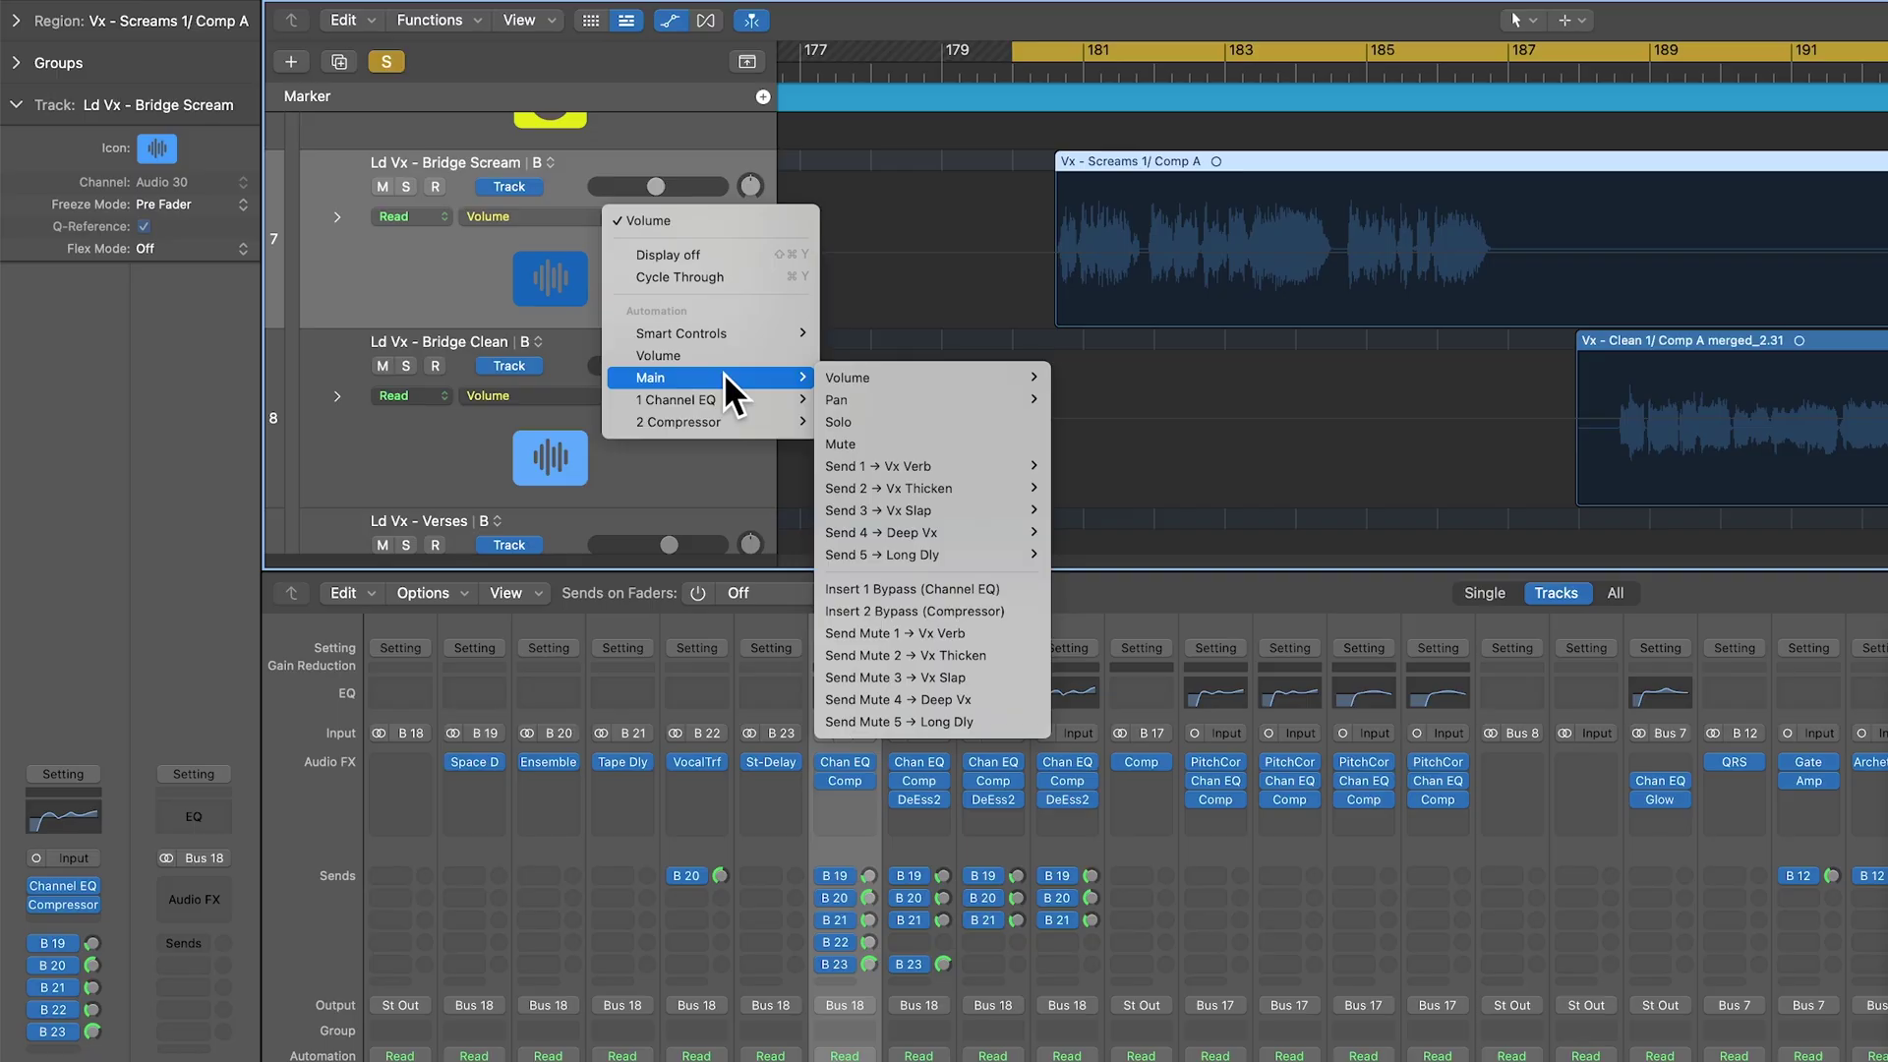
mouse_move(948, 552)
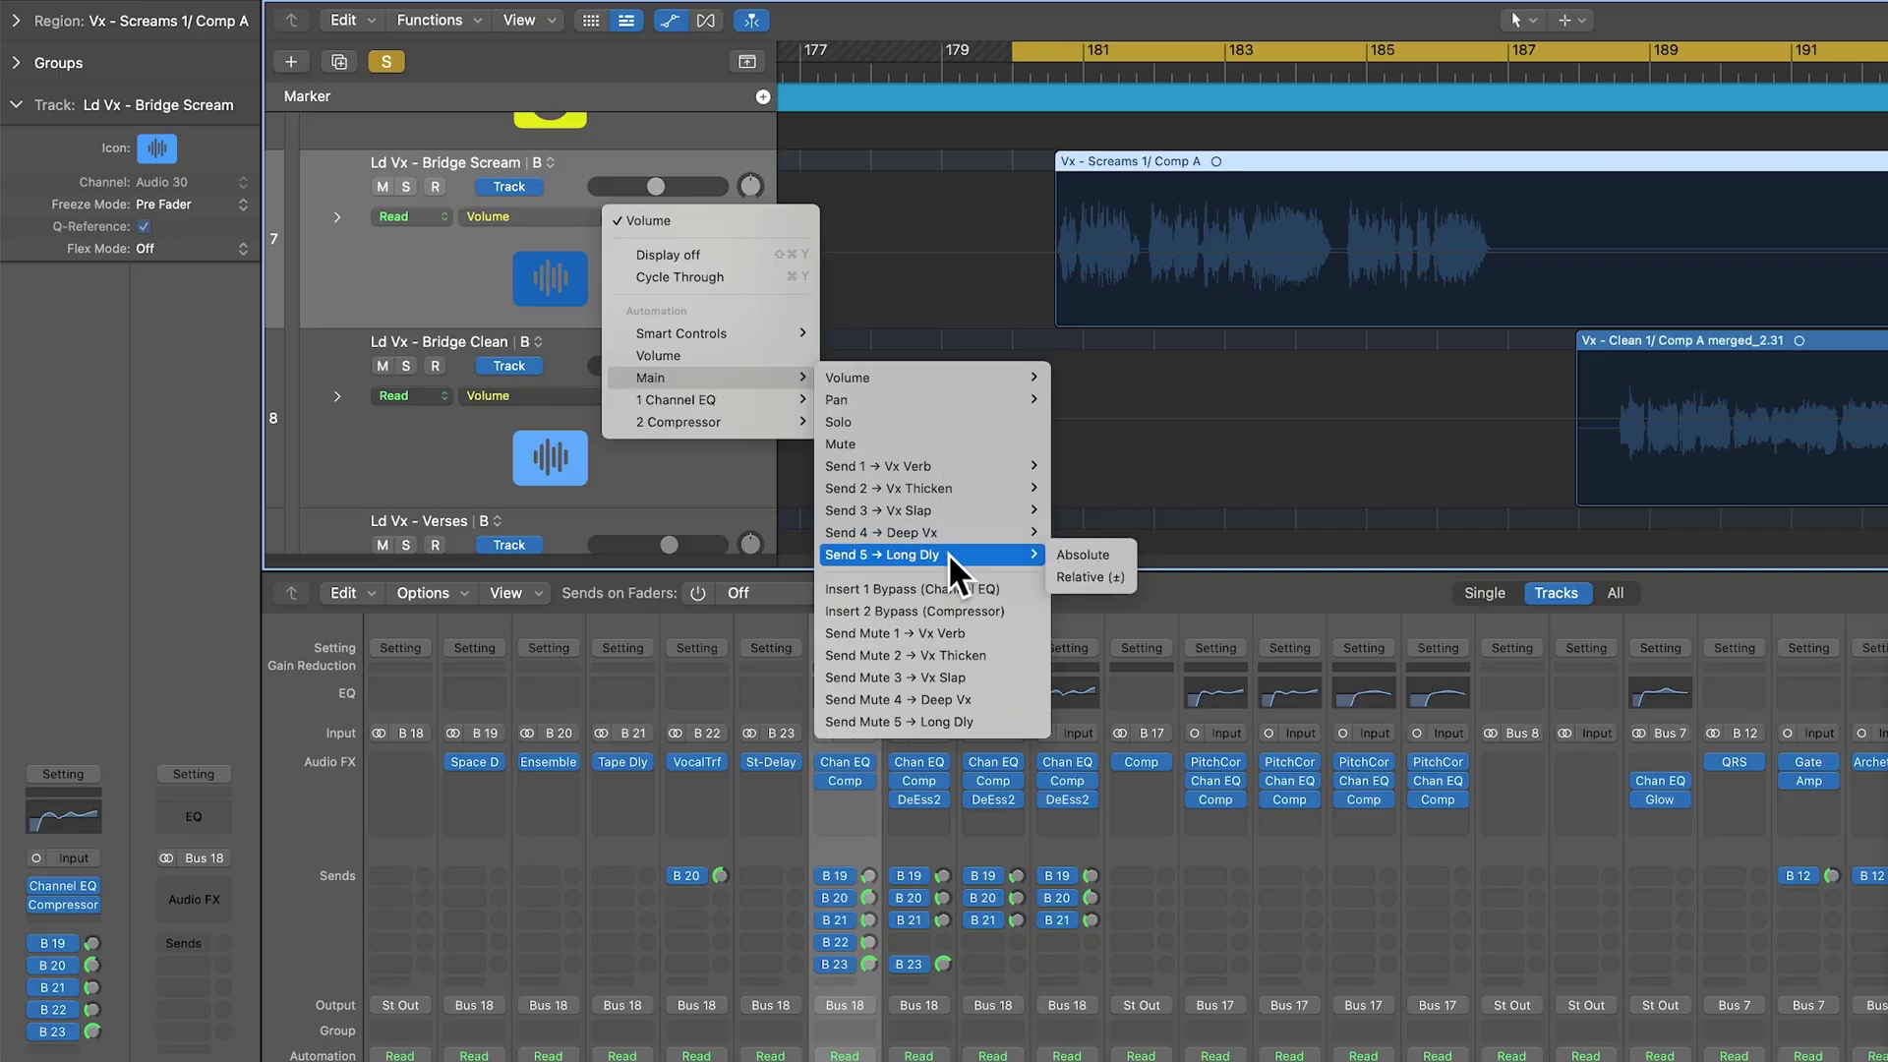
click(1107, 553)
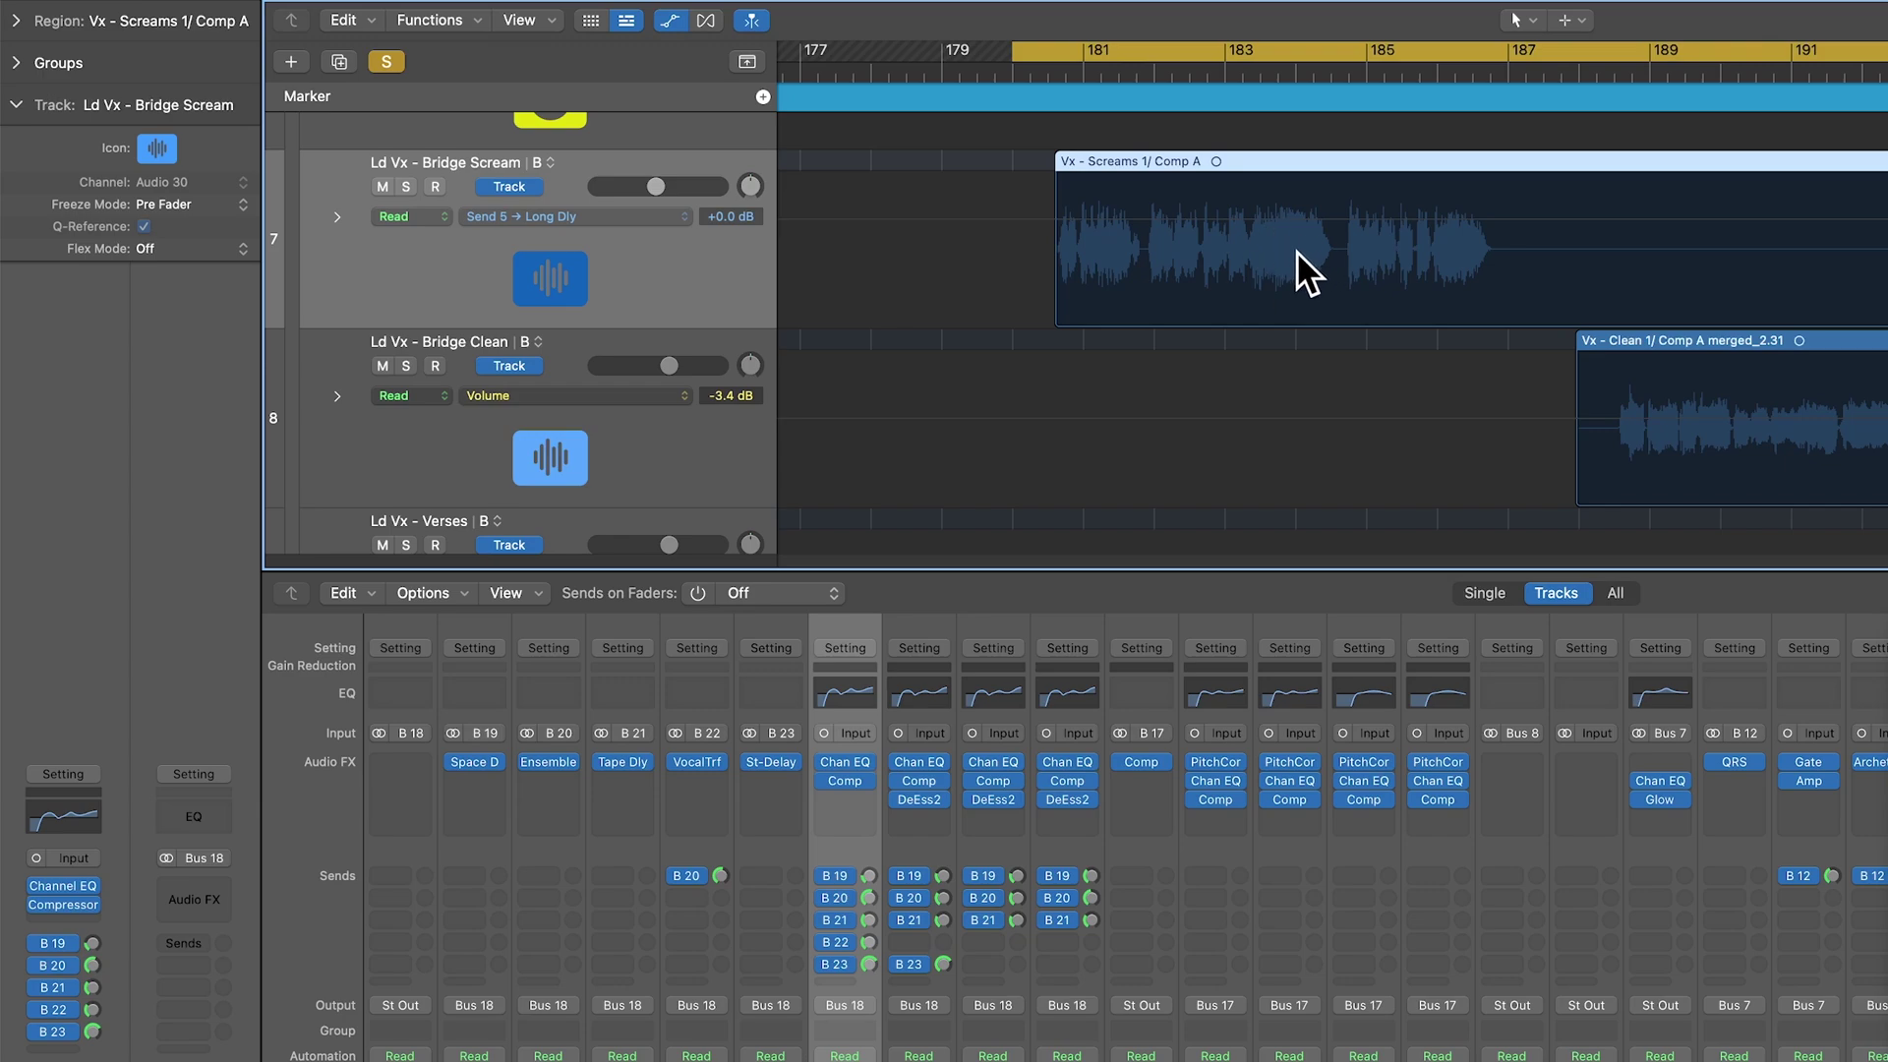
click(1195, 224)
drag(1253, 274, 1259, 395)
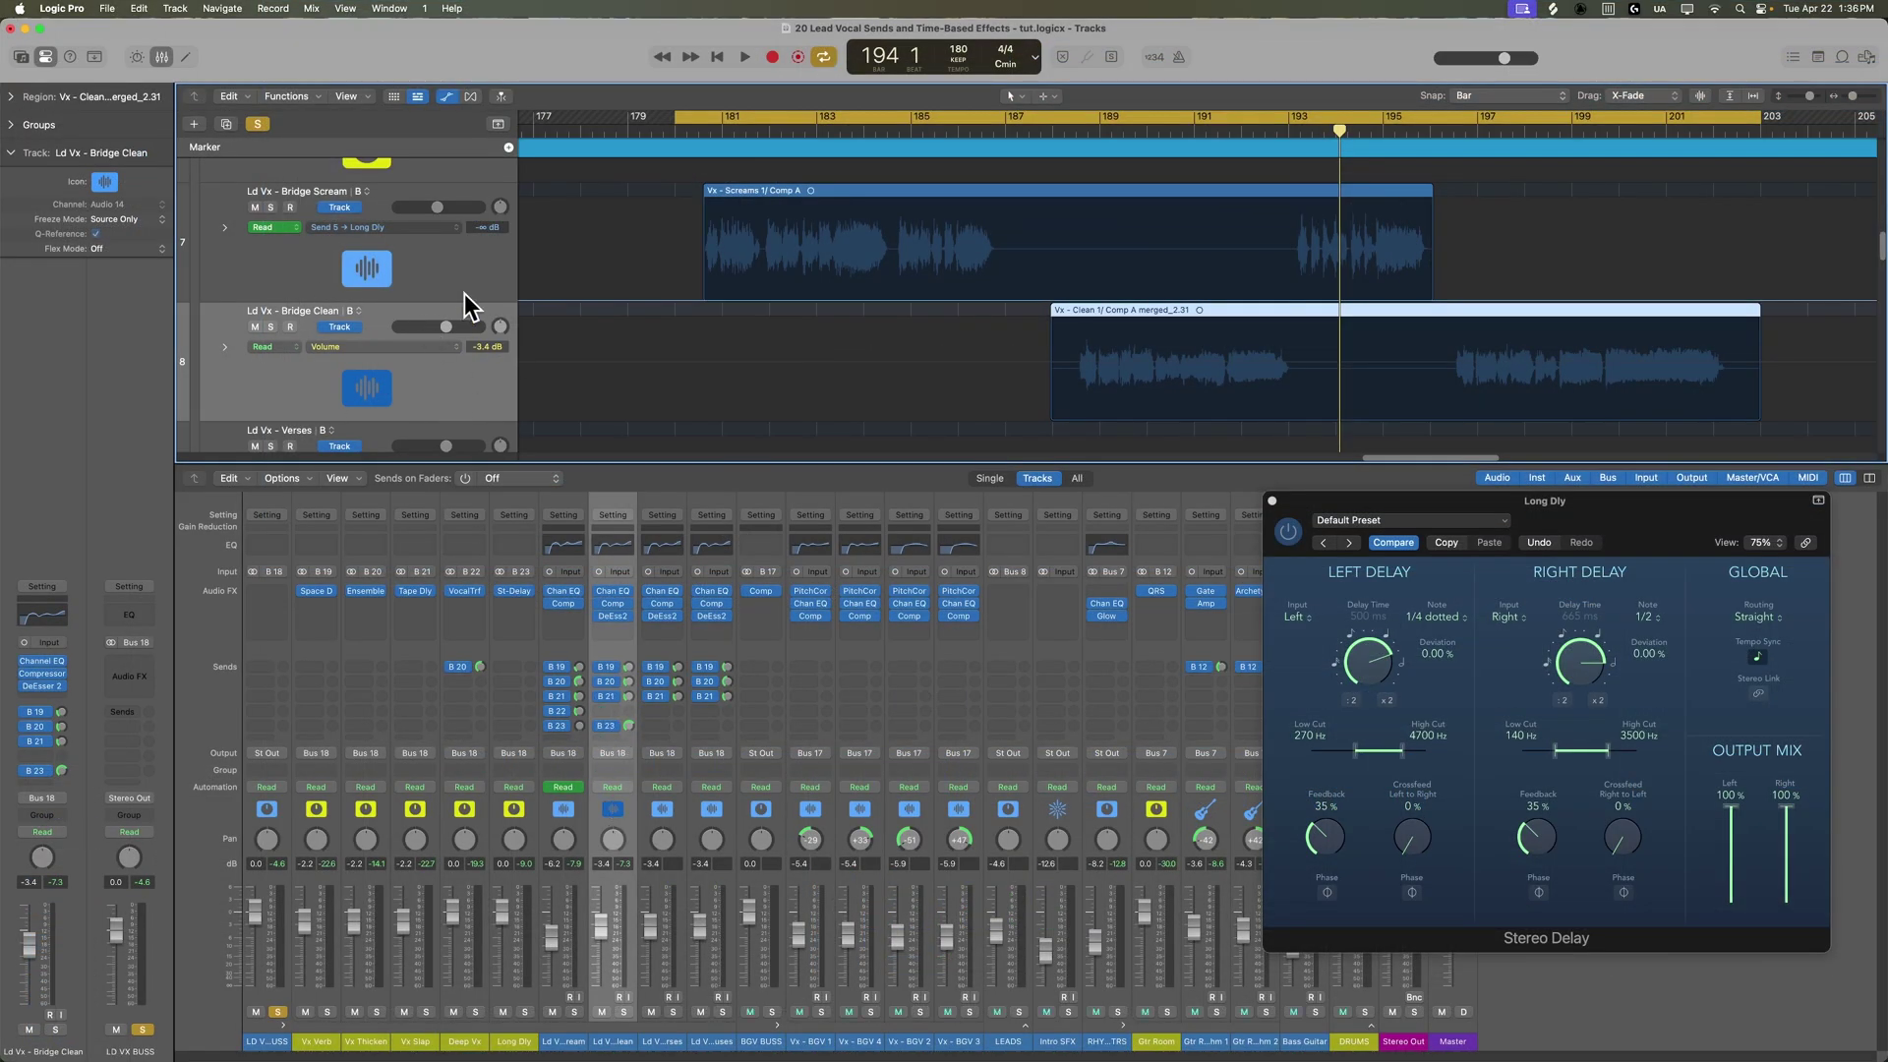
Show Bridge Clean's Long Dly send automation and drag it down to about -27 dB
click(312, 10)
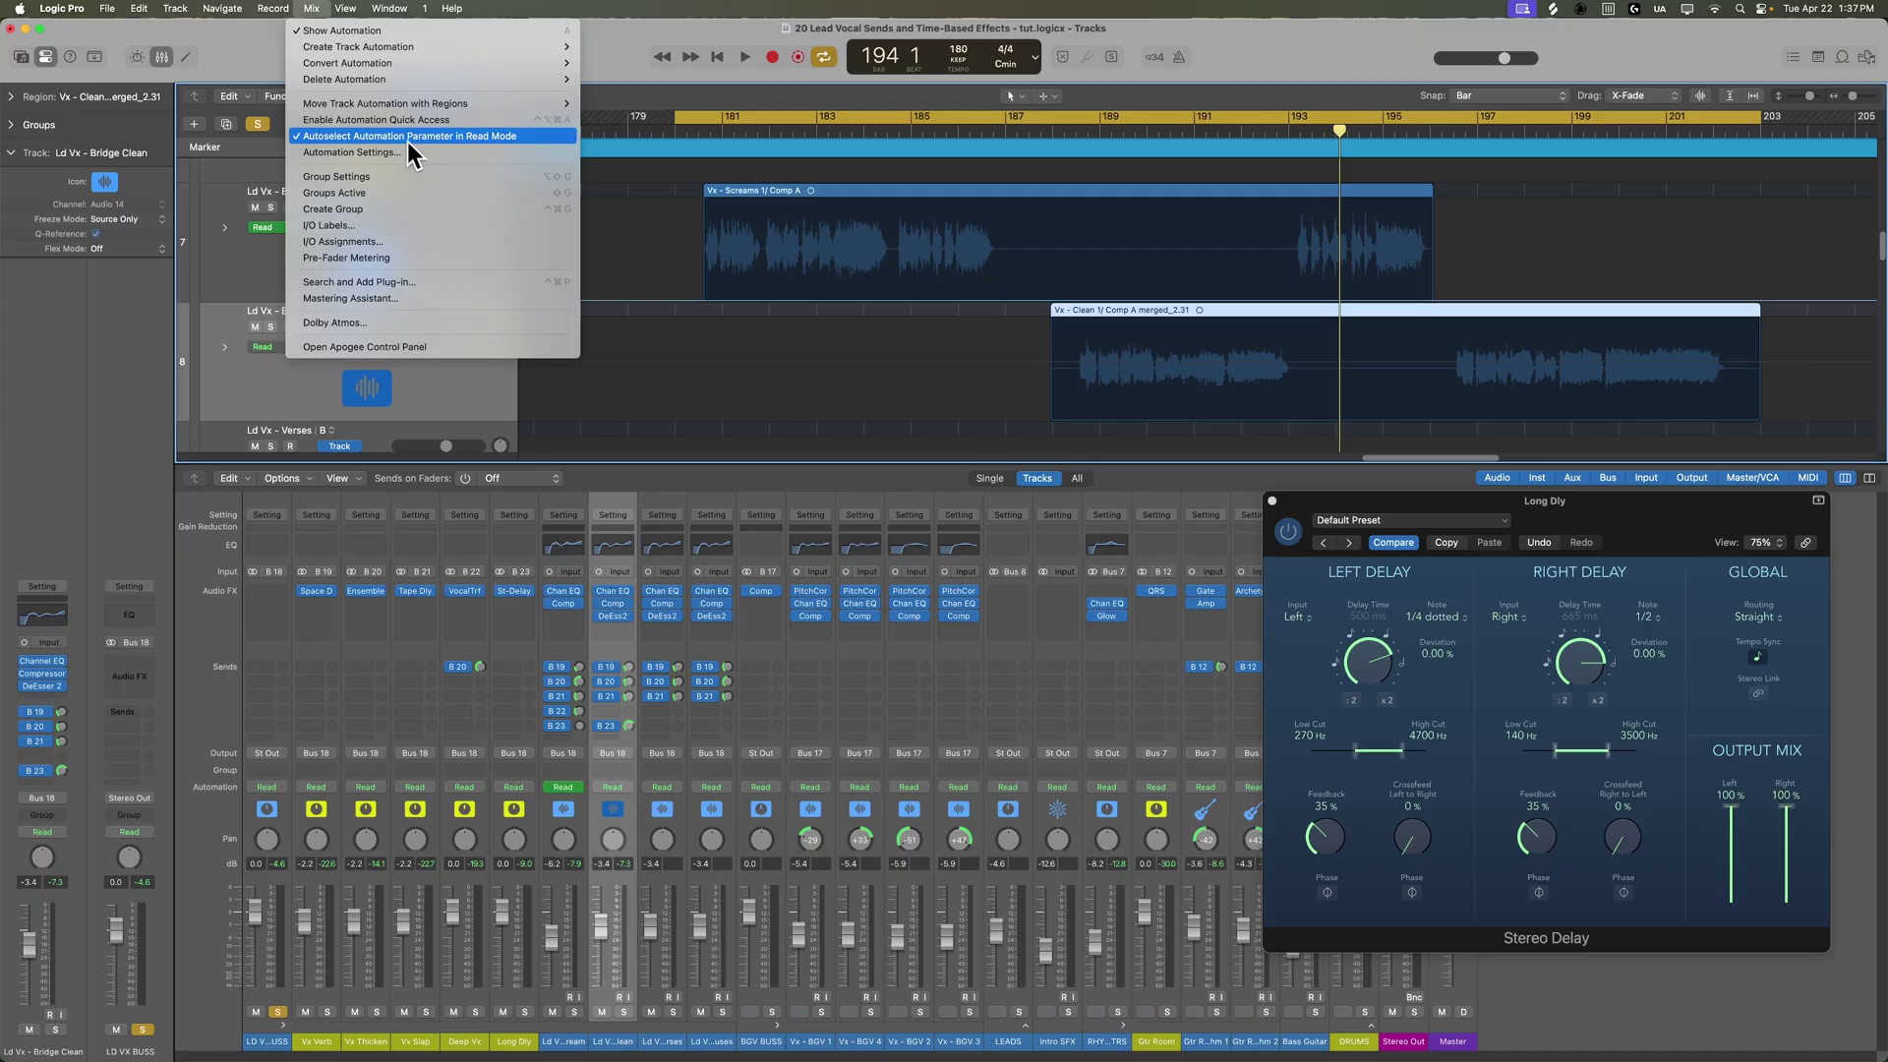
click(265, 384)
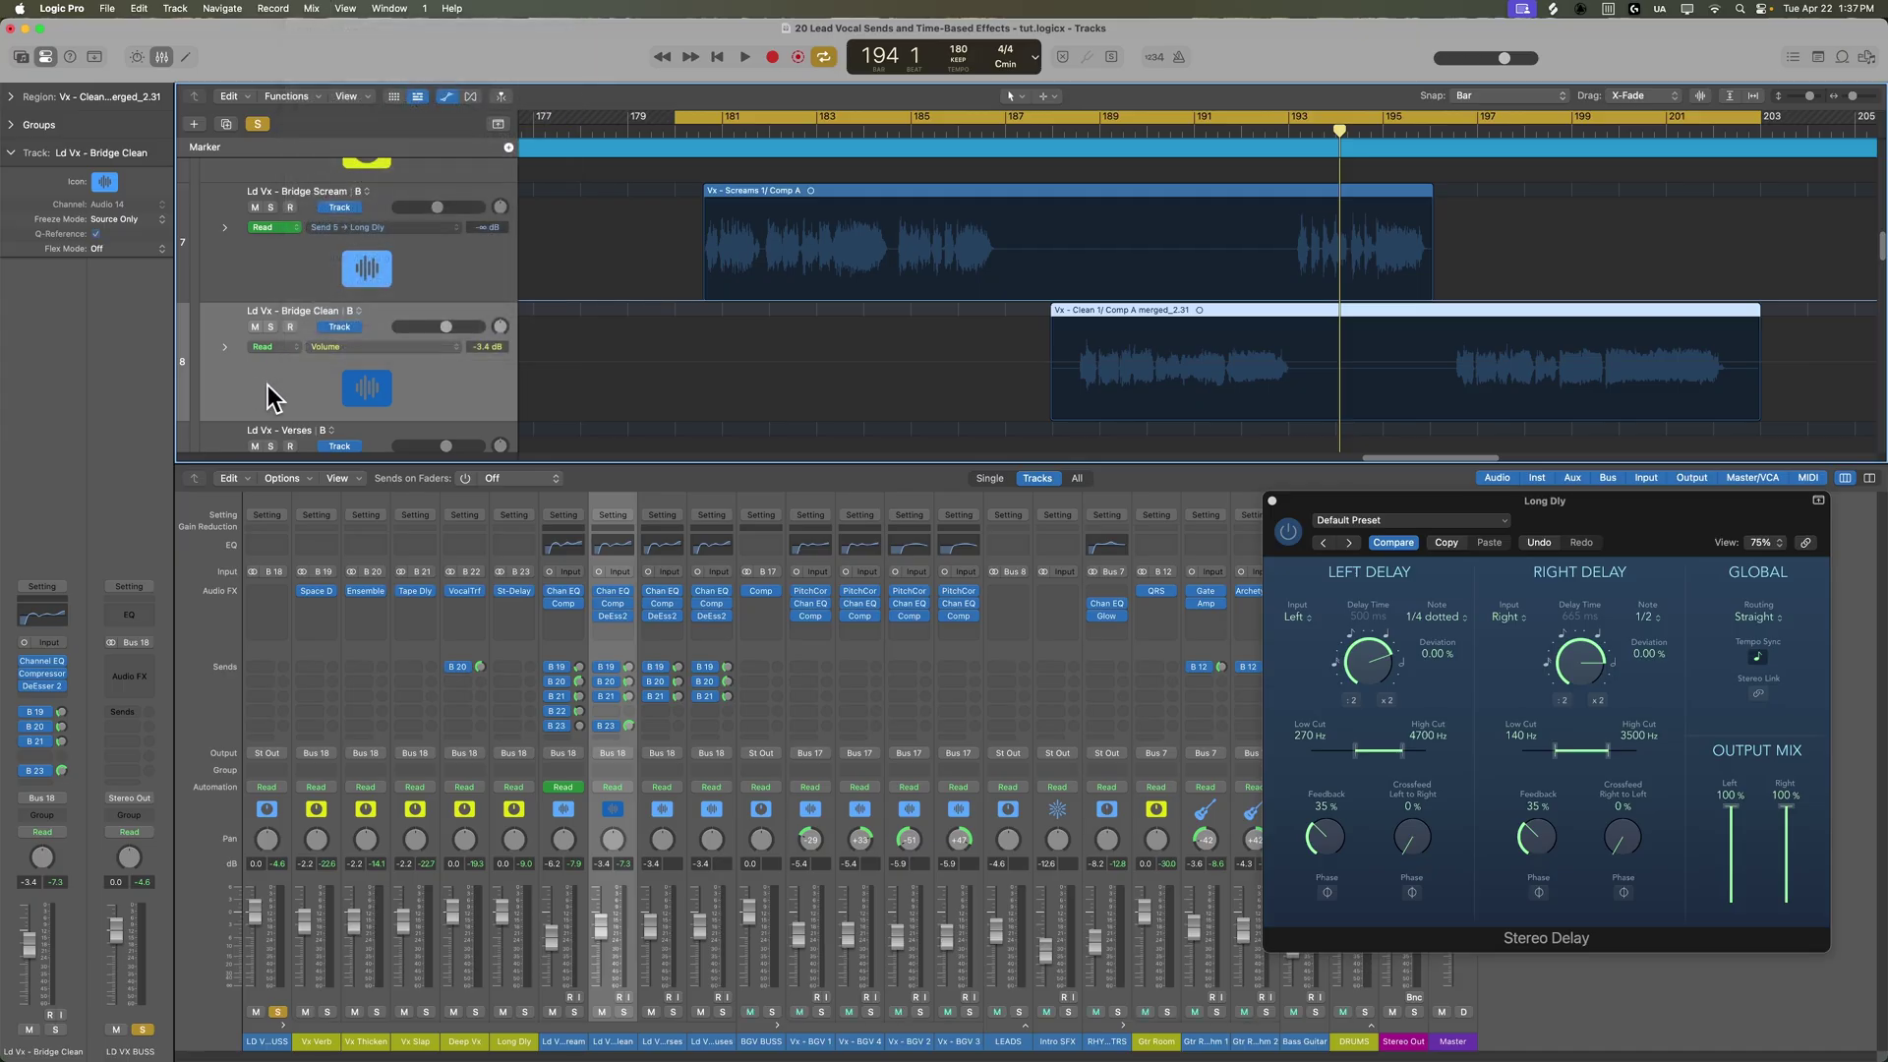
click(629, 727)
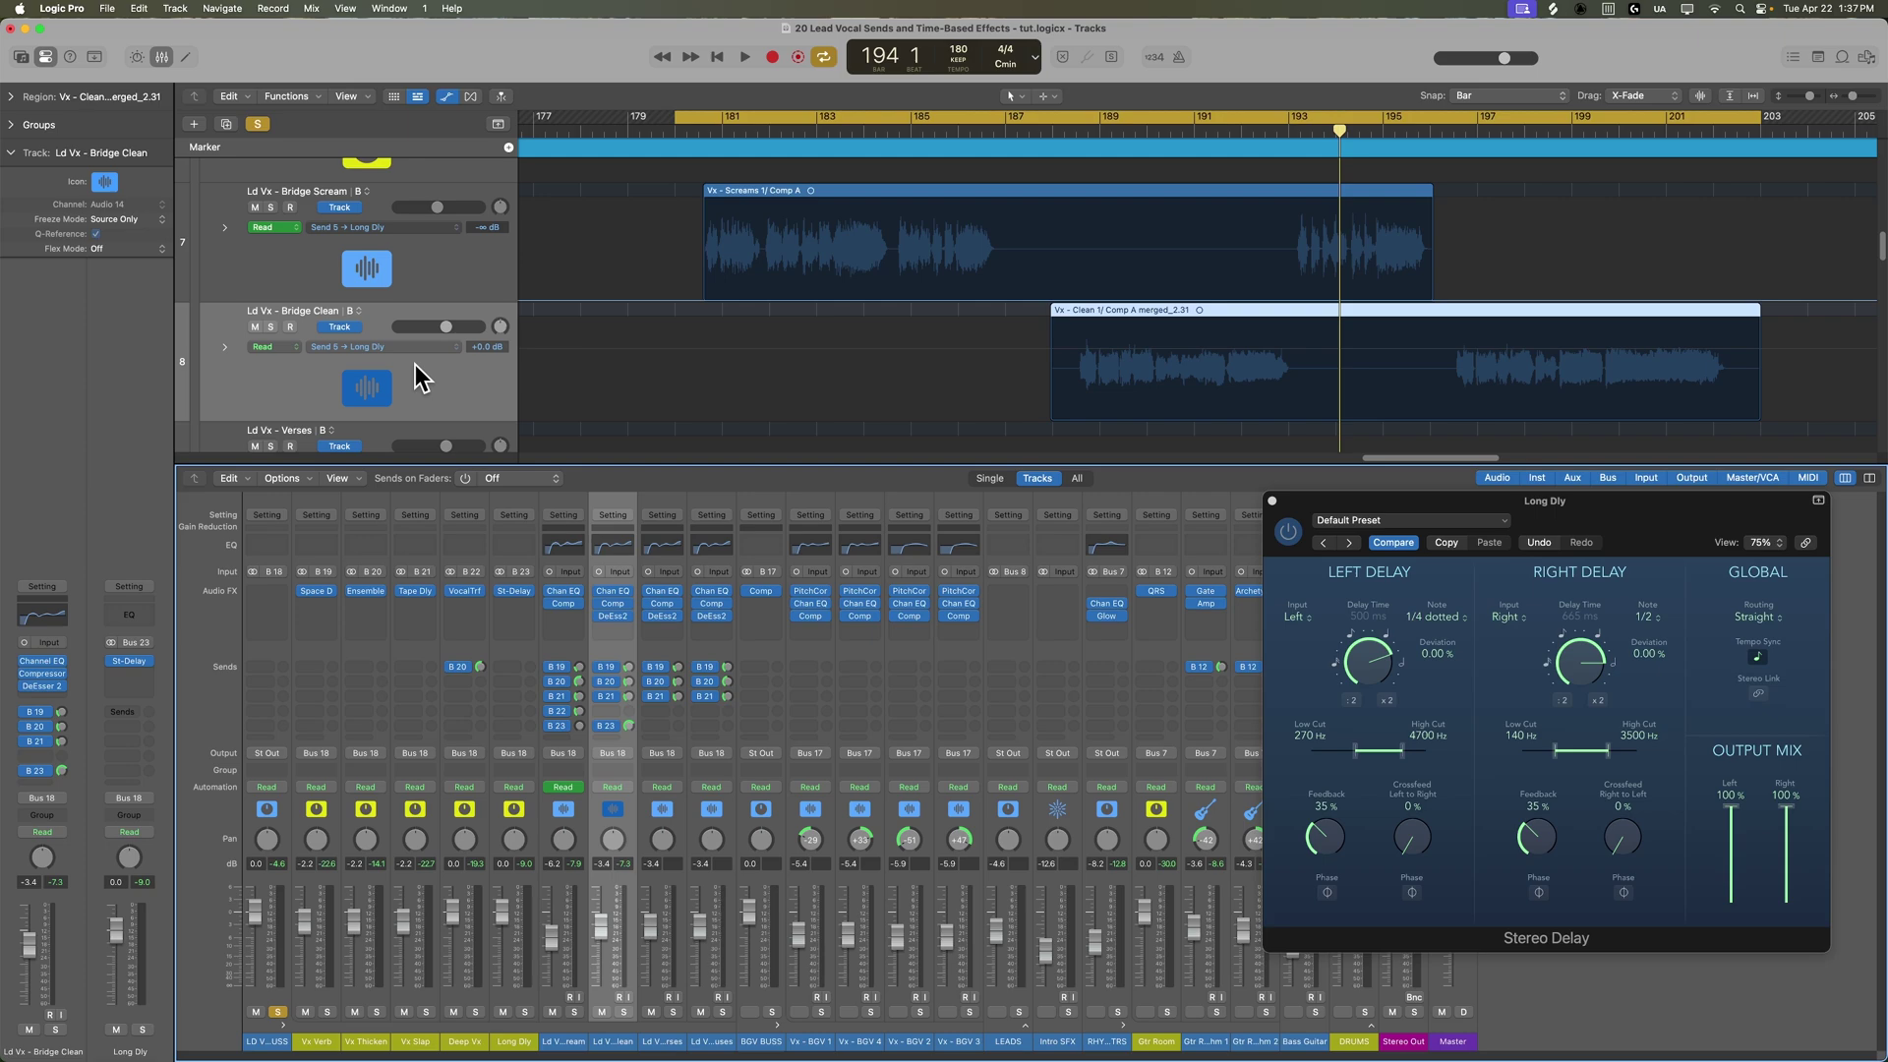
drag(890, 361, 891, 481)
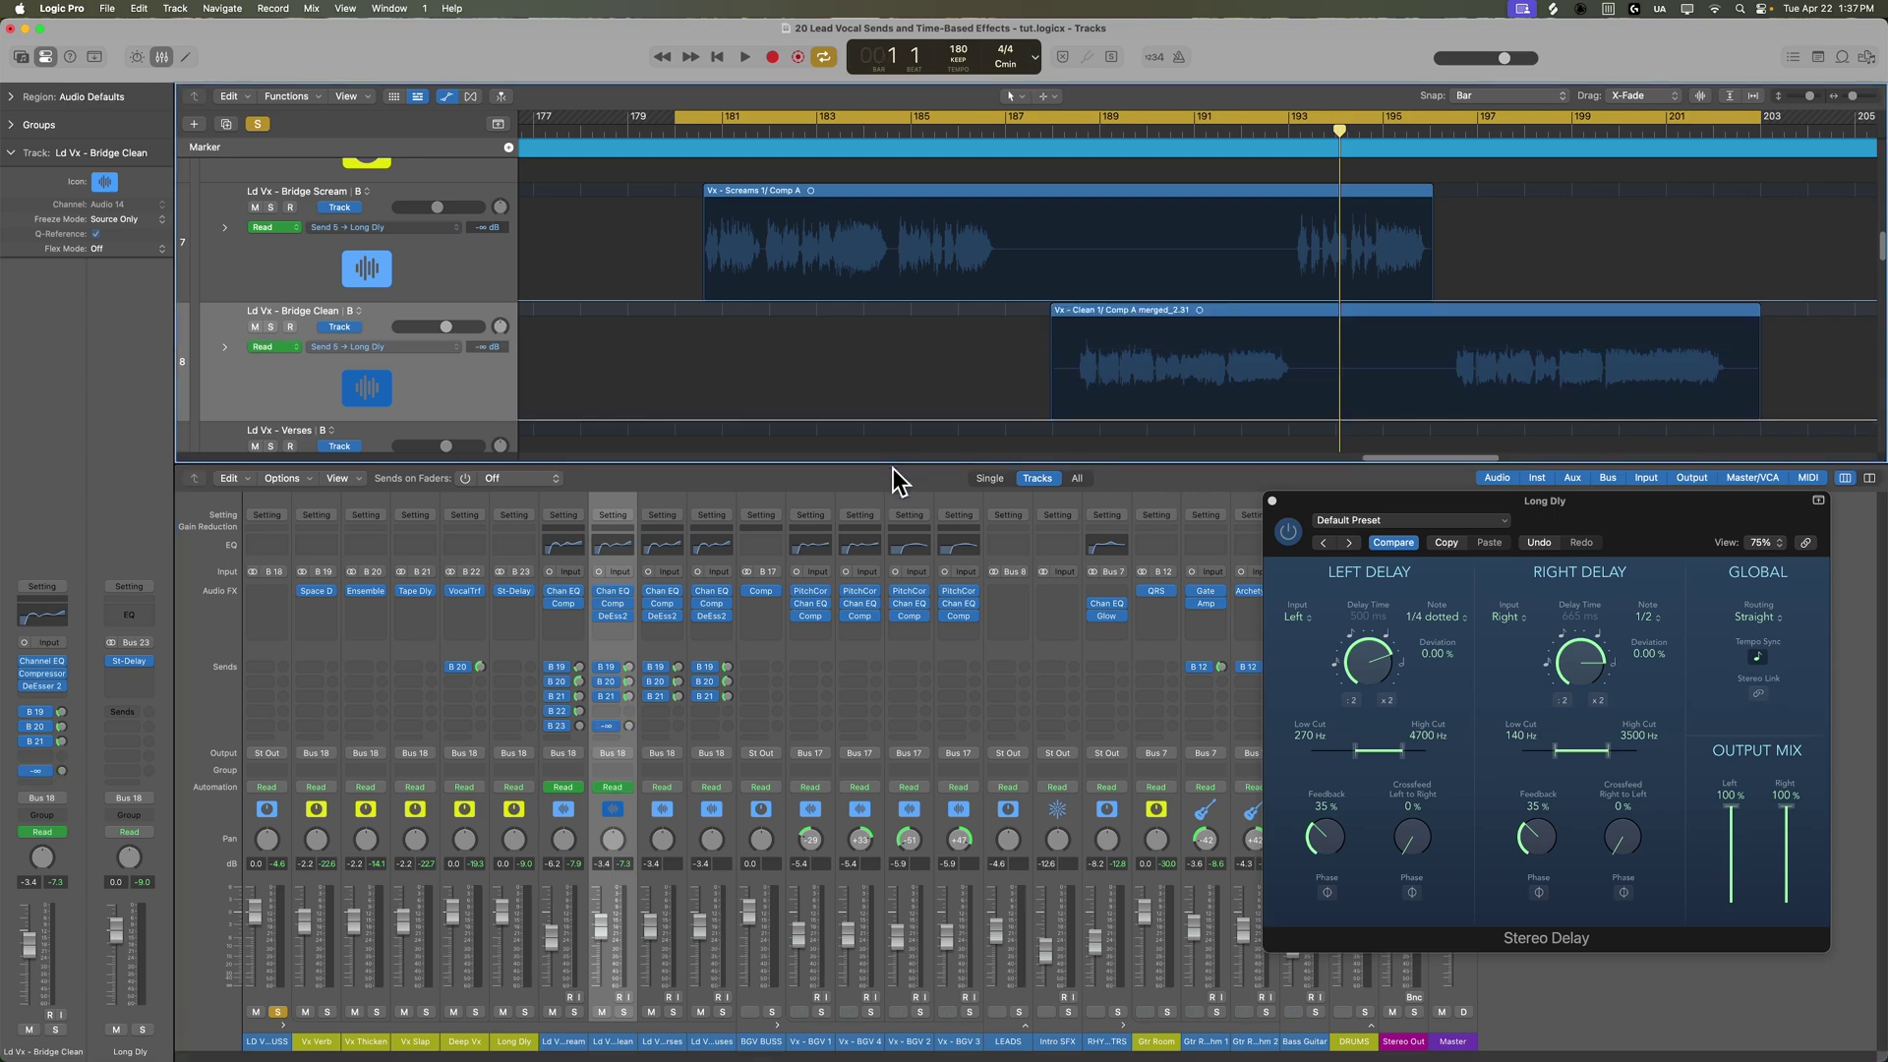
Turn Snap off and set a cycle range over bars 180–187 for auditioning
click(706, 131)
key(c)
key(space)
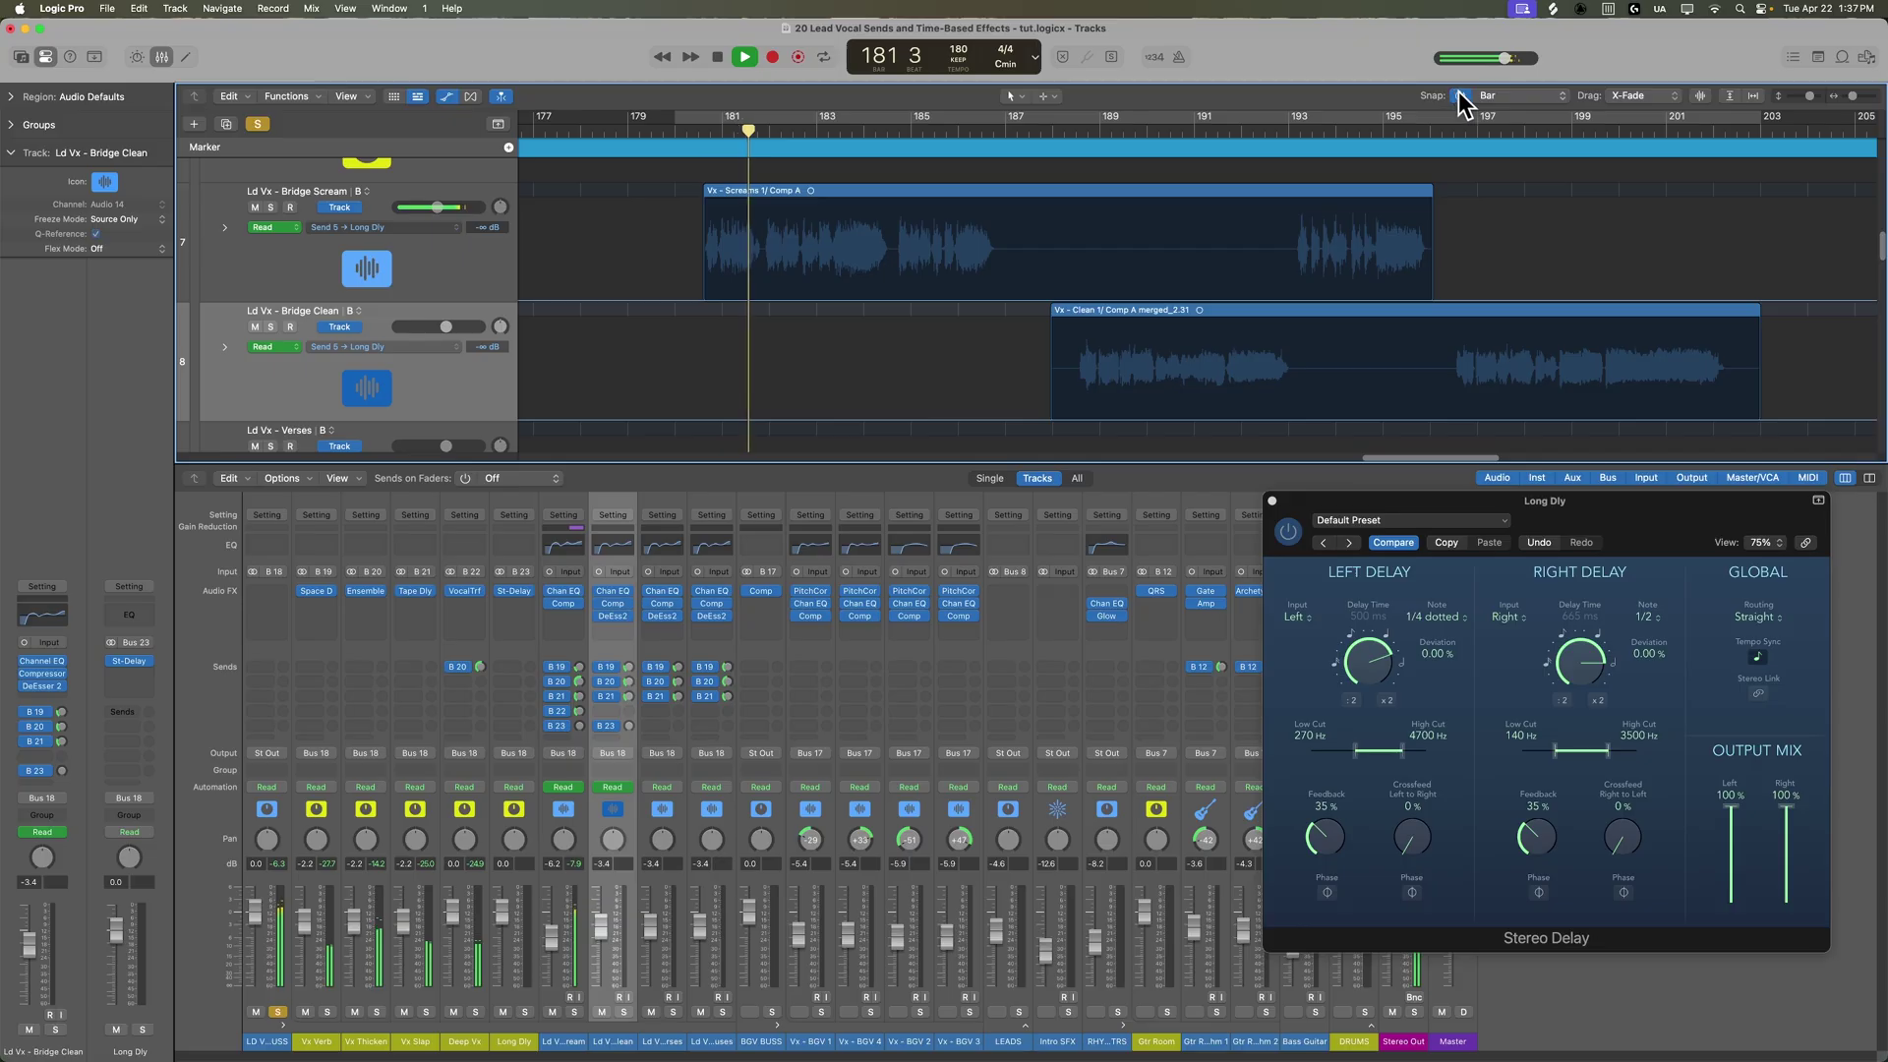
click(1461, 95)
drag(699, 118, 1786, 189)
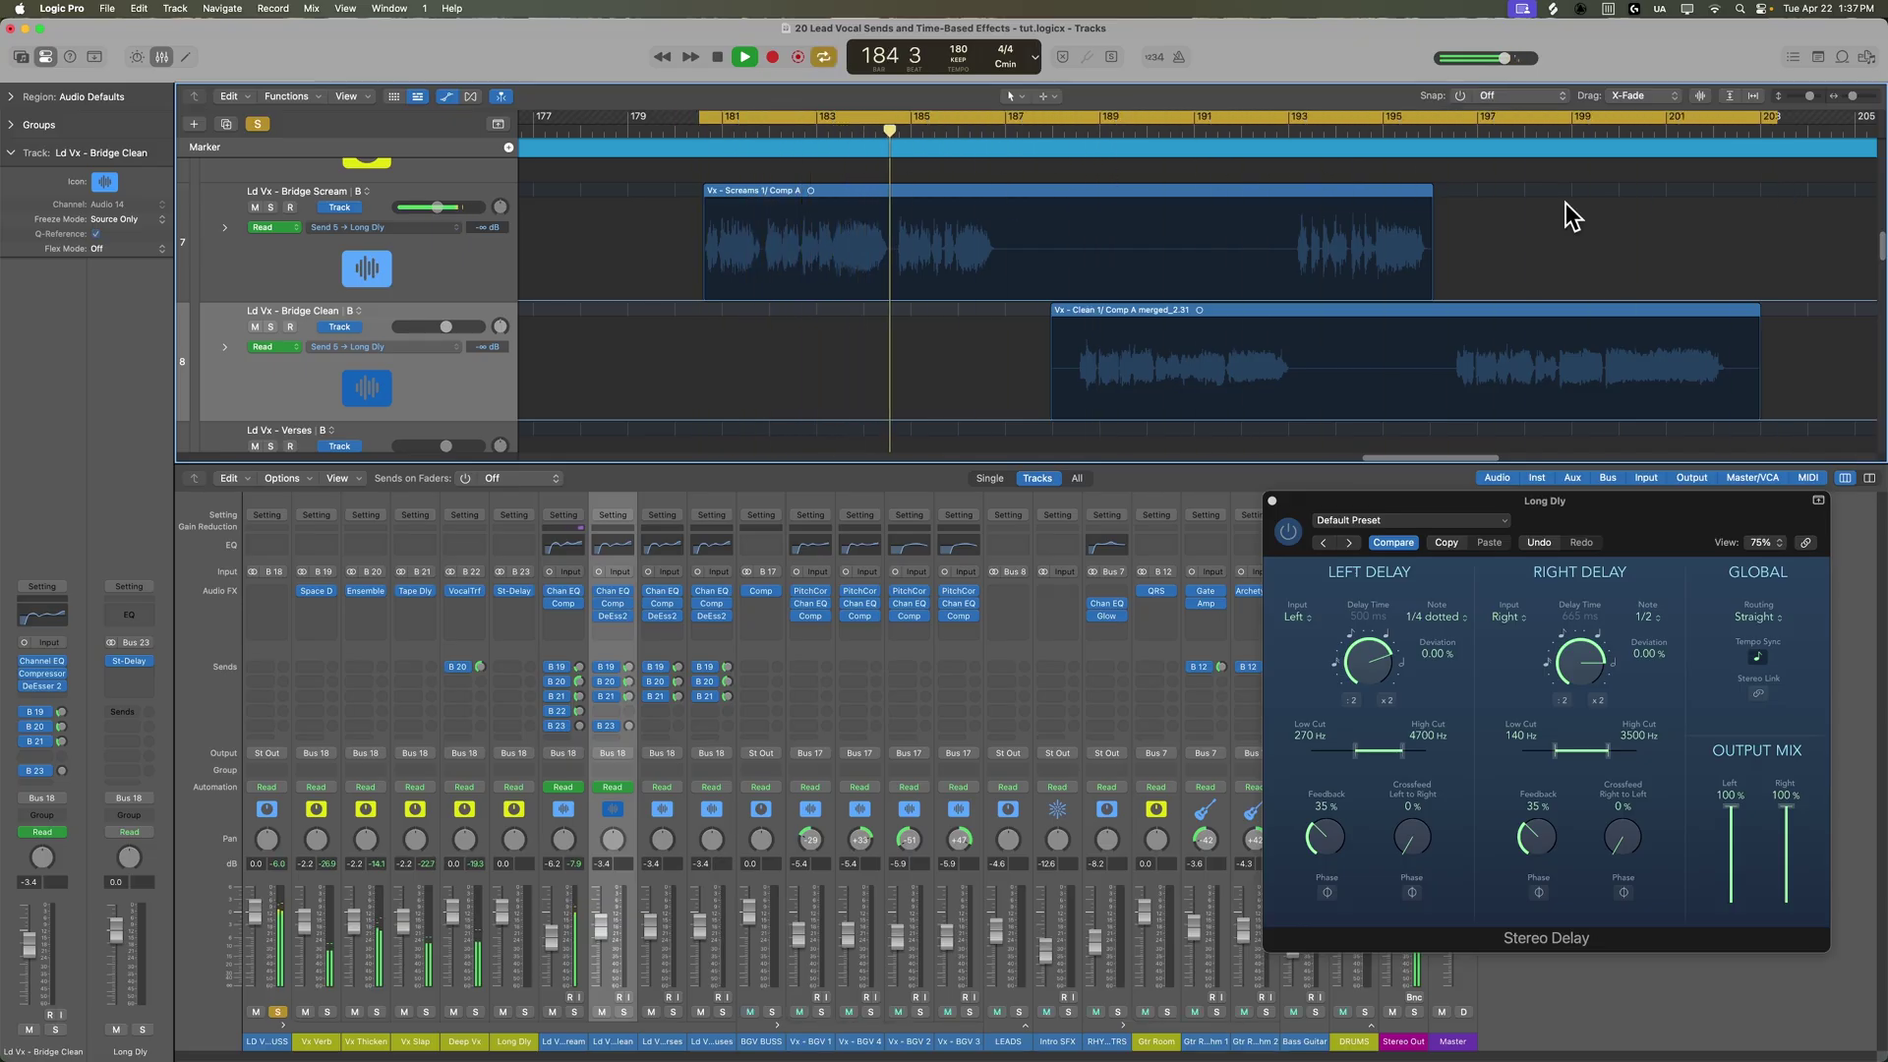
key(space)
click(824, 131)
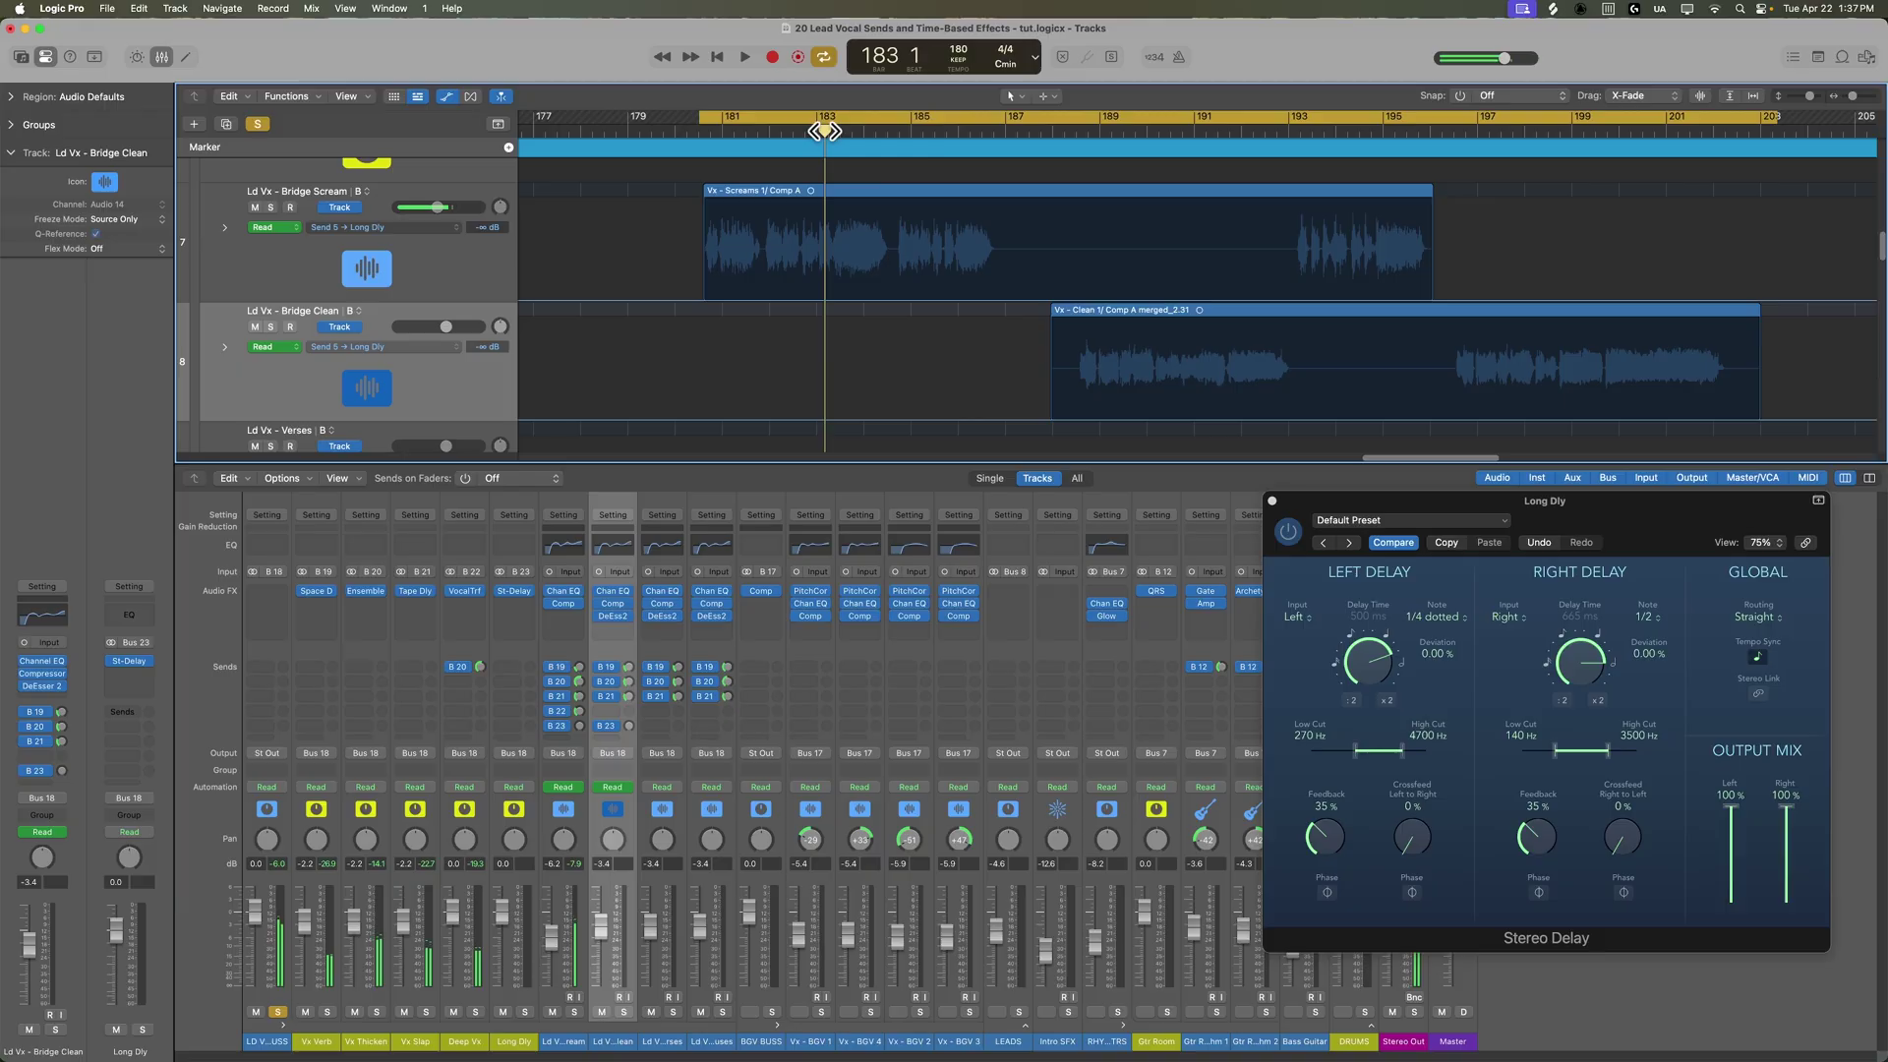
scroll(824, 131, up, 5)
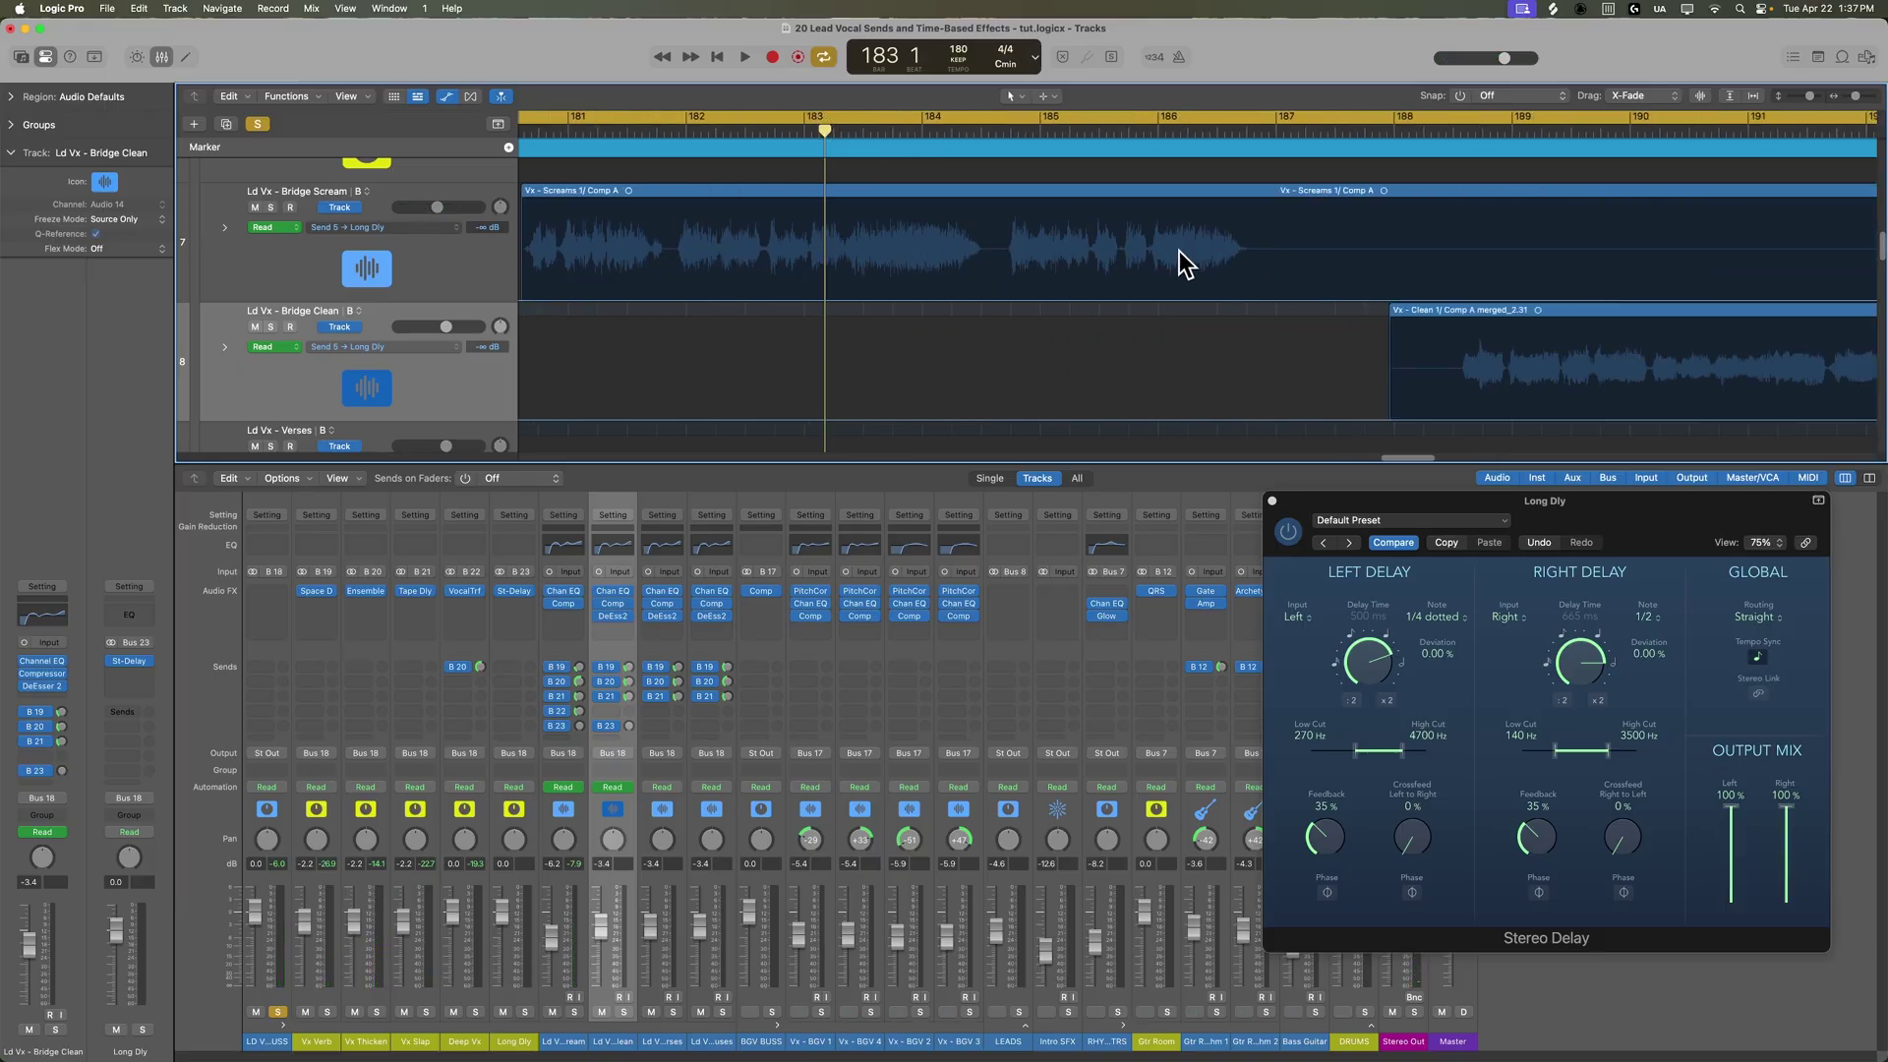
Add points near bar 183 and raise Bridge Scream's Long Dly send into a first swell
click(853, 299)
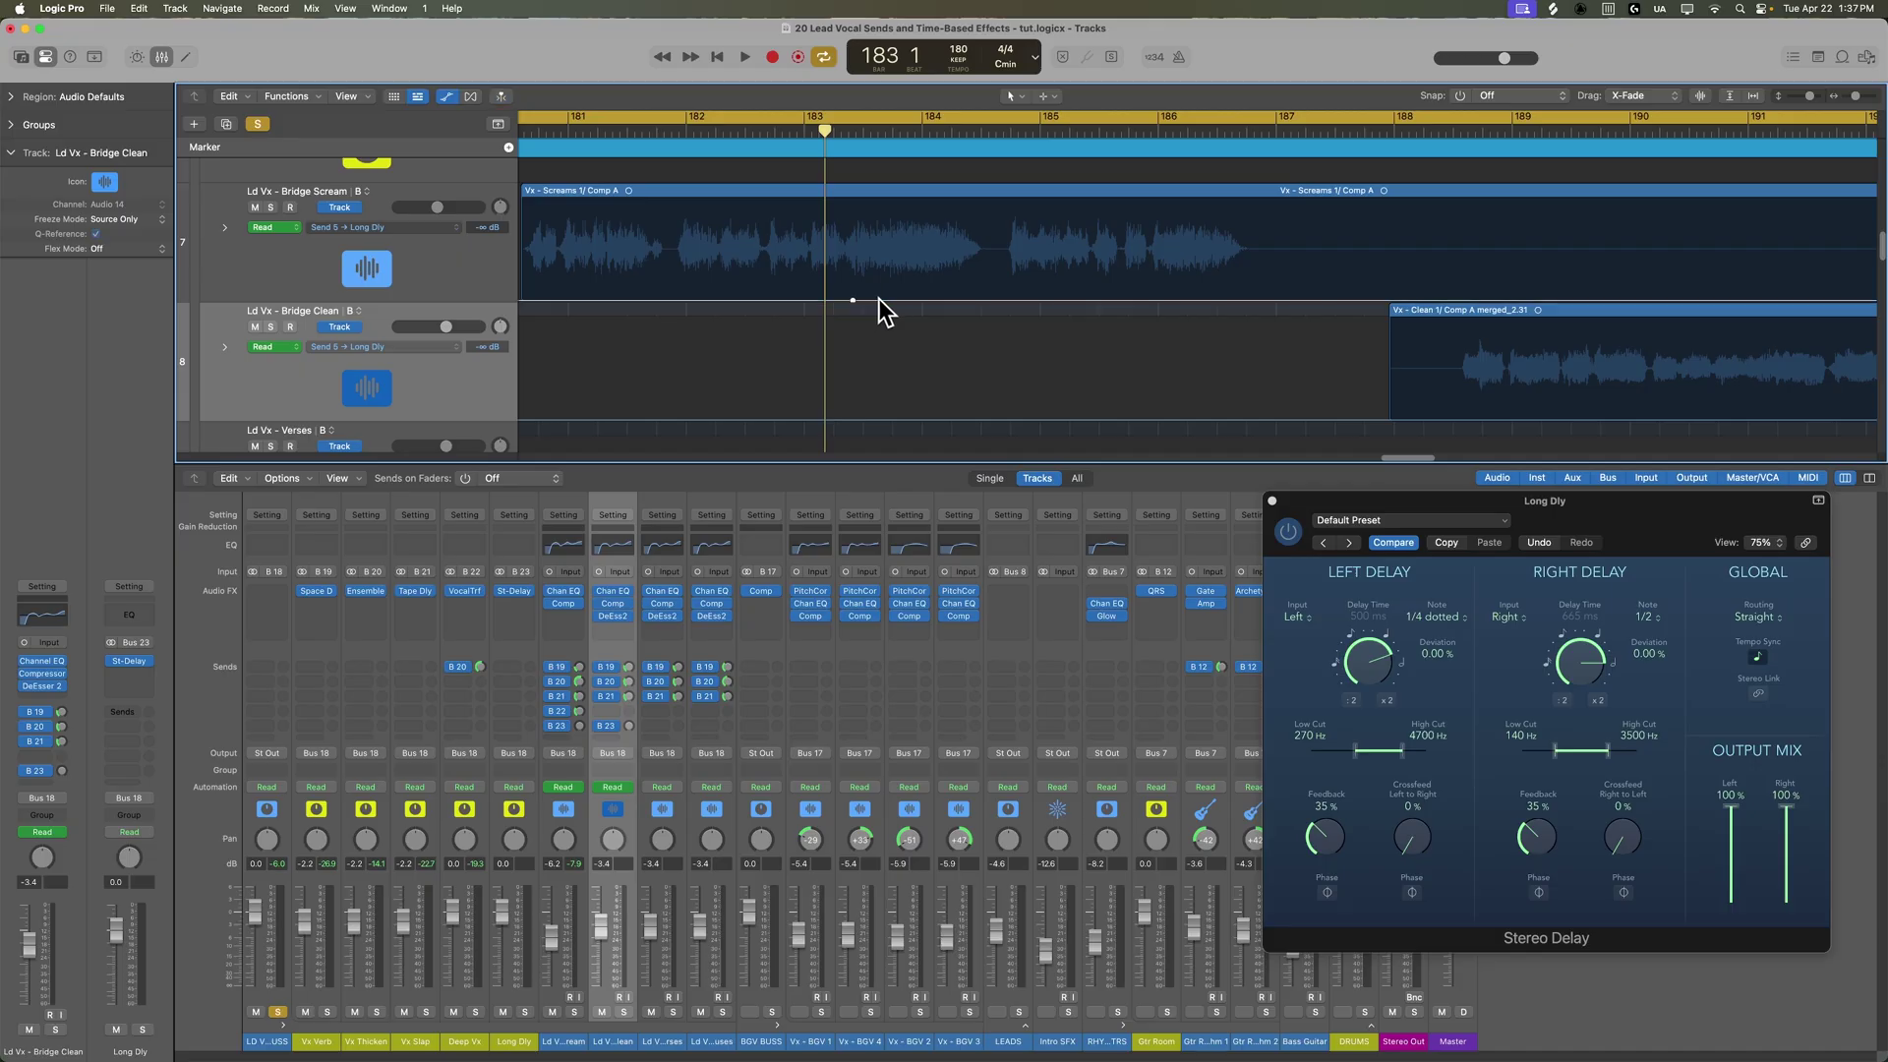
click(892, 299)
click(1022, 299)
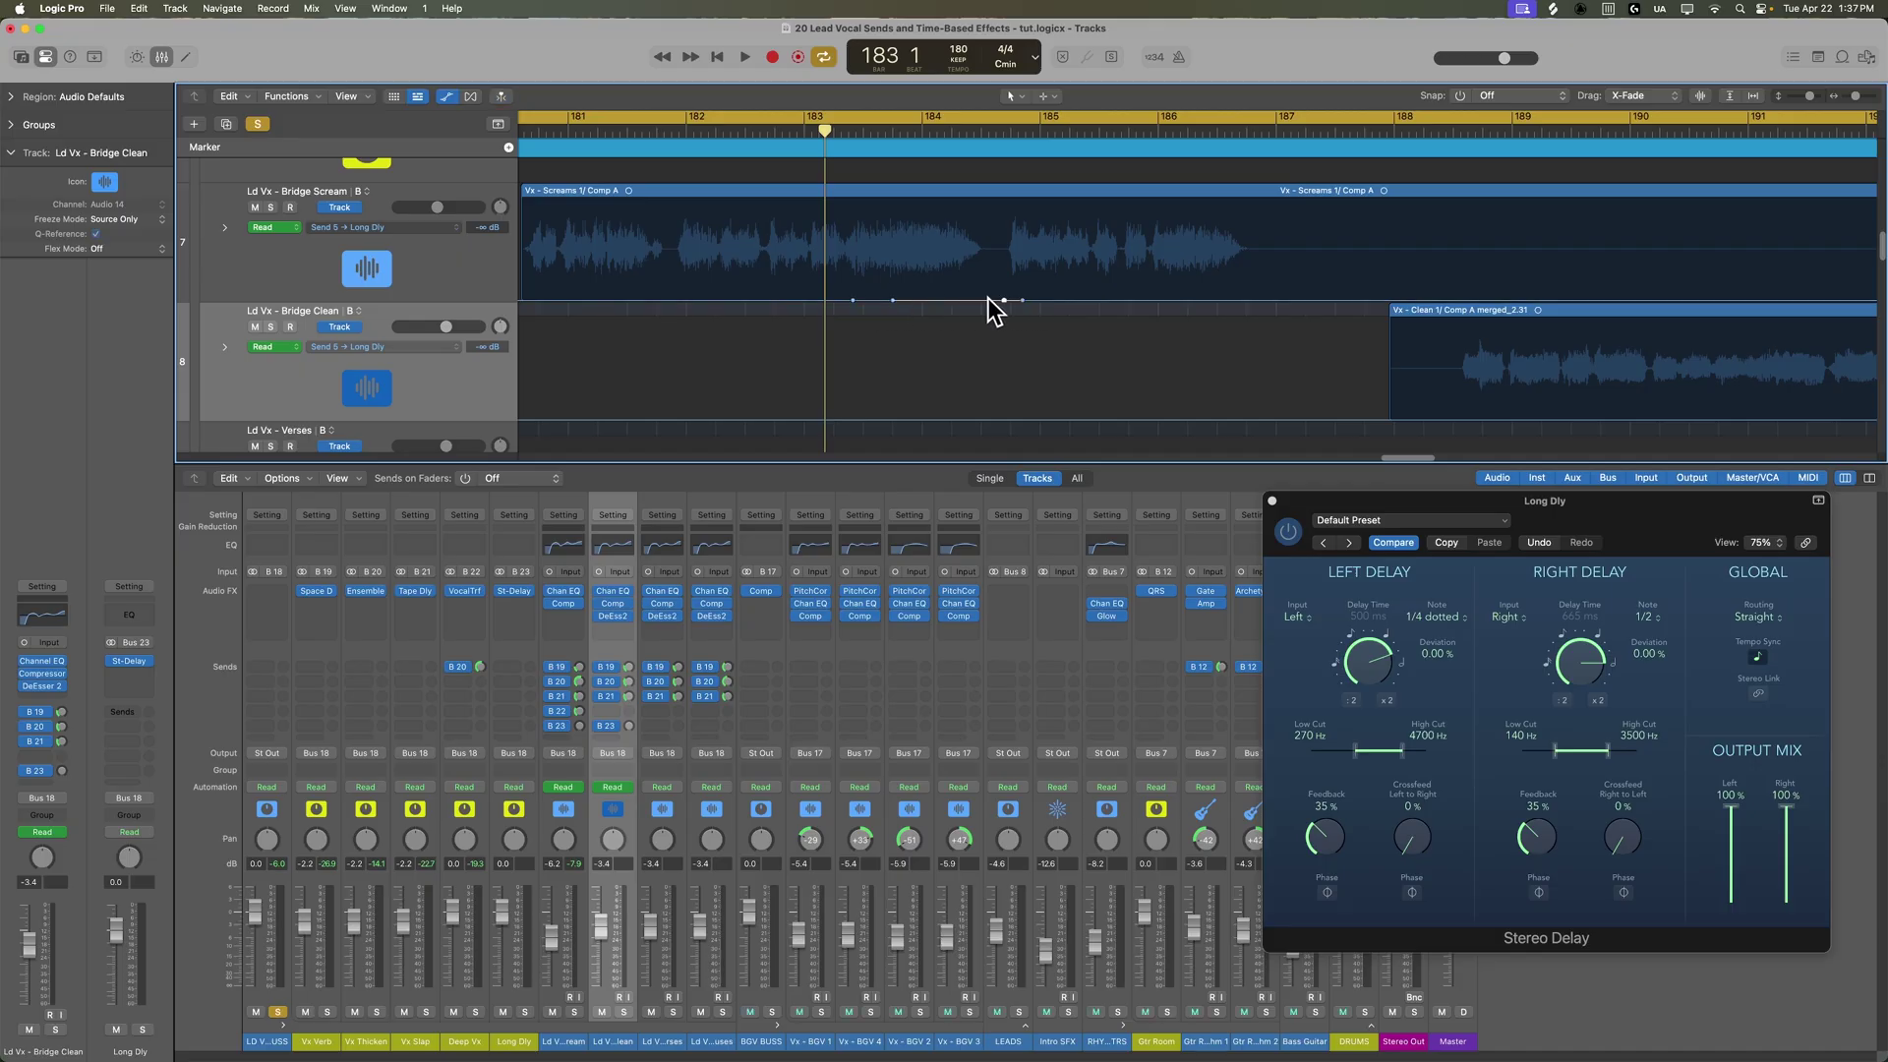
click(1004, 299)
drag(990, 299, 991, 263)
key(c)
key(space)
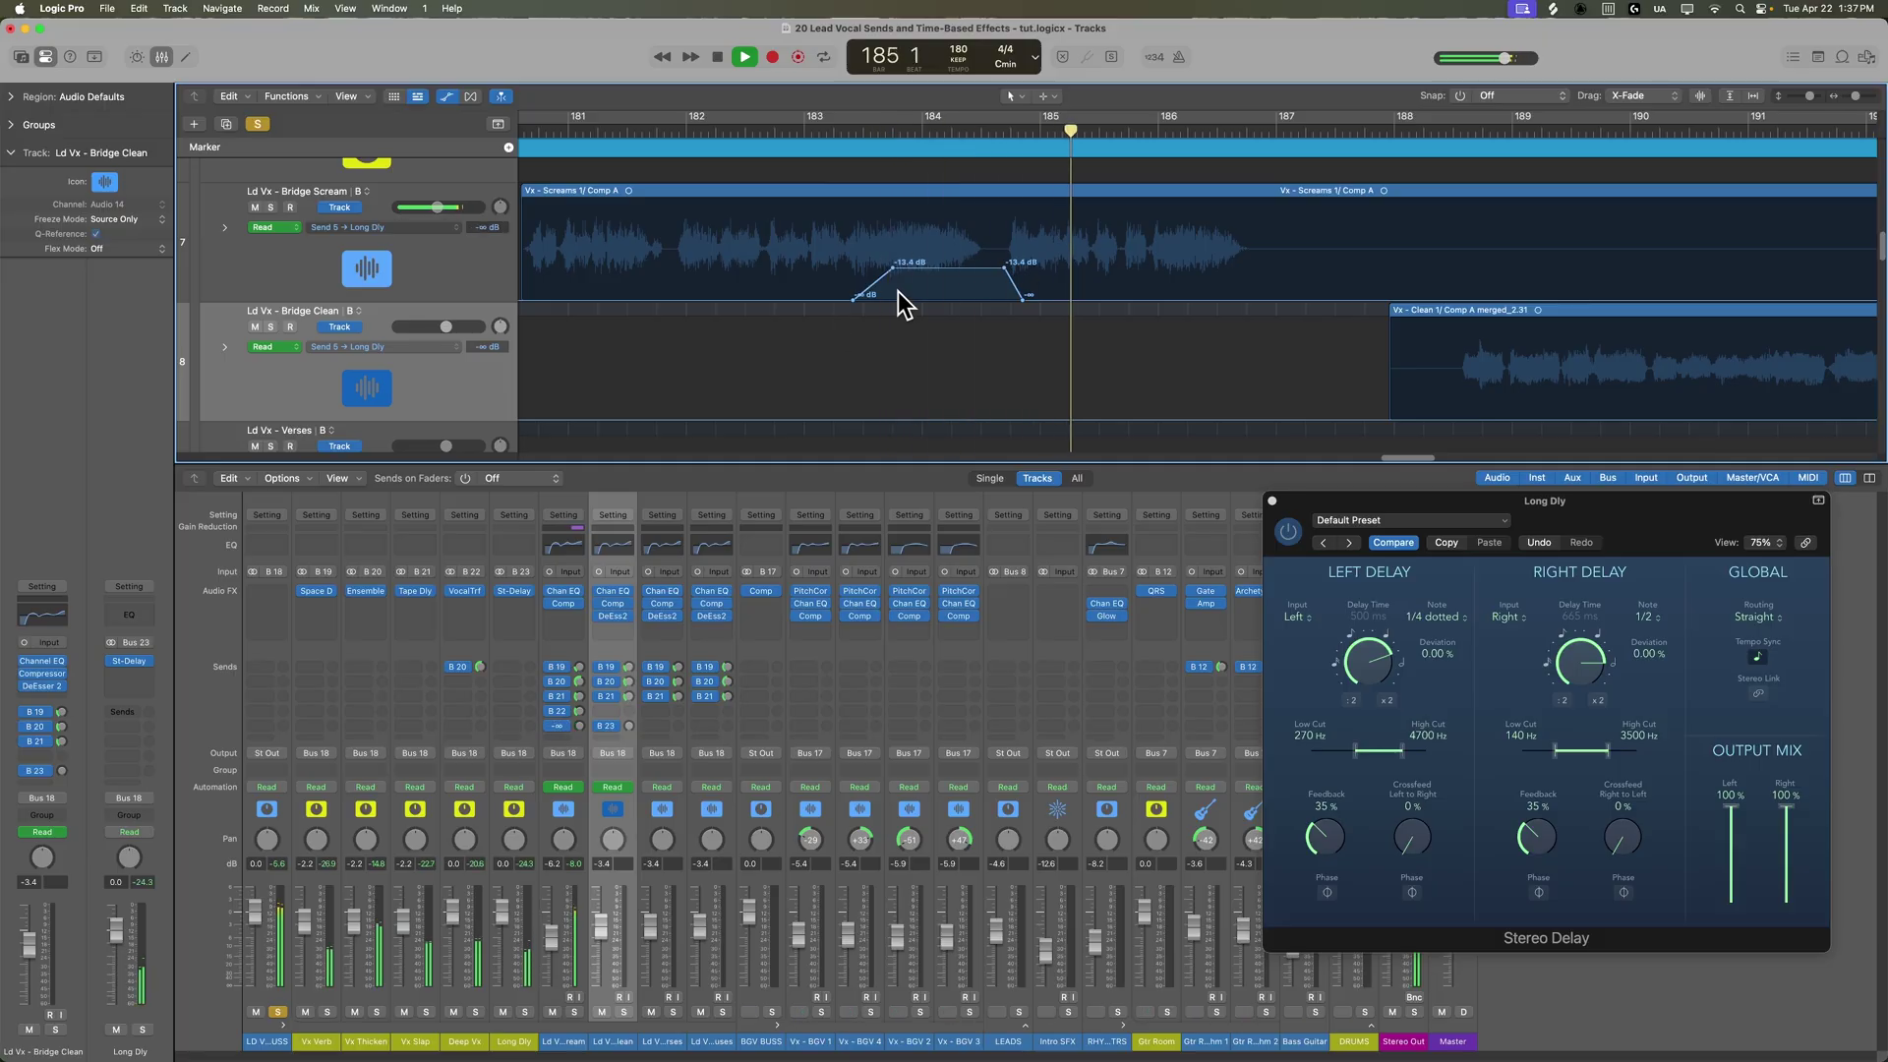
key(space)
Build a second swell after bar 186 at about -12 to -15 dB, dropping back to silence
click(1155, 300)
drag(1154, 308, 1313, 270)
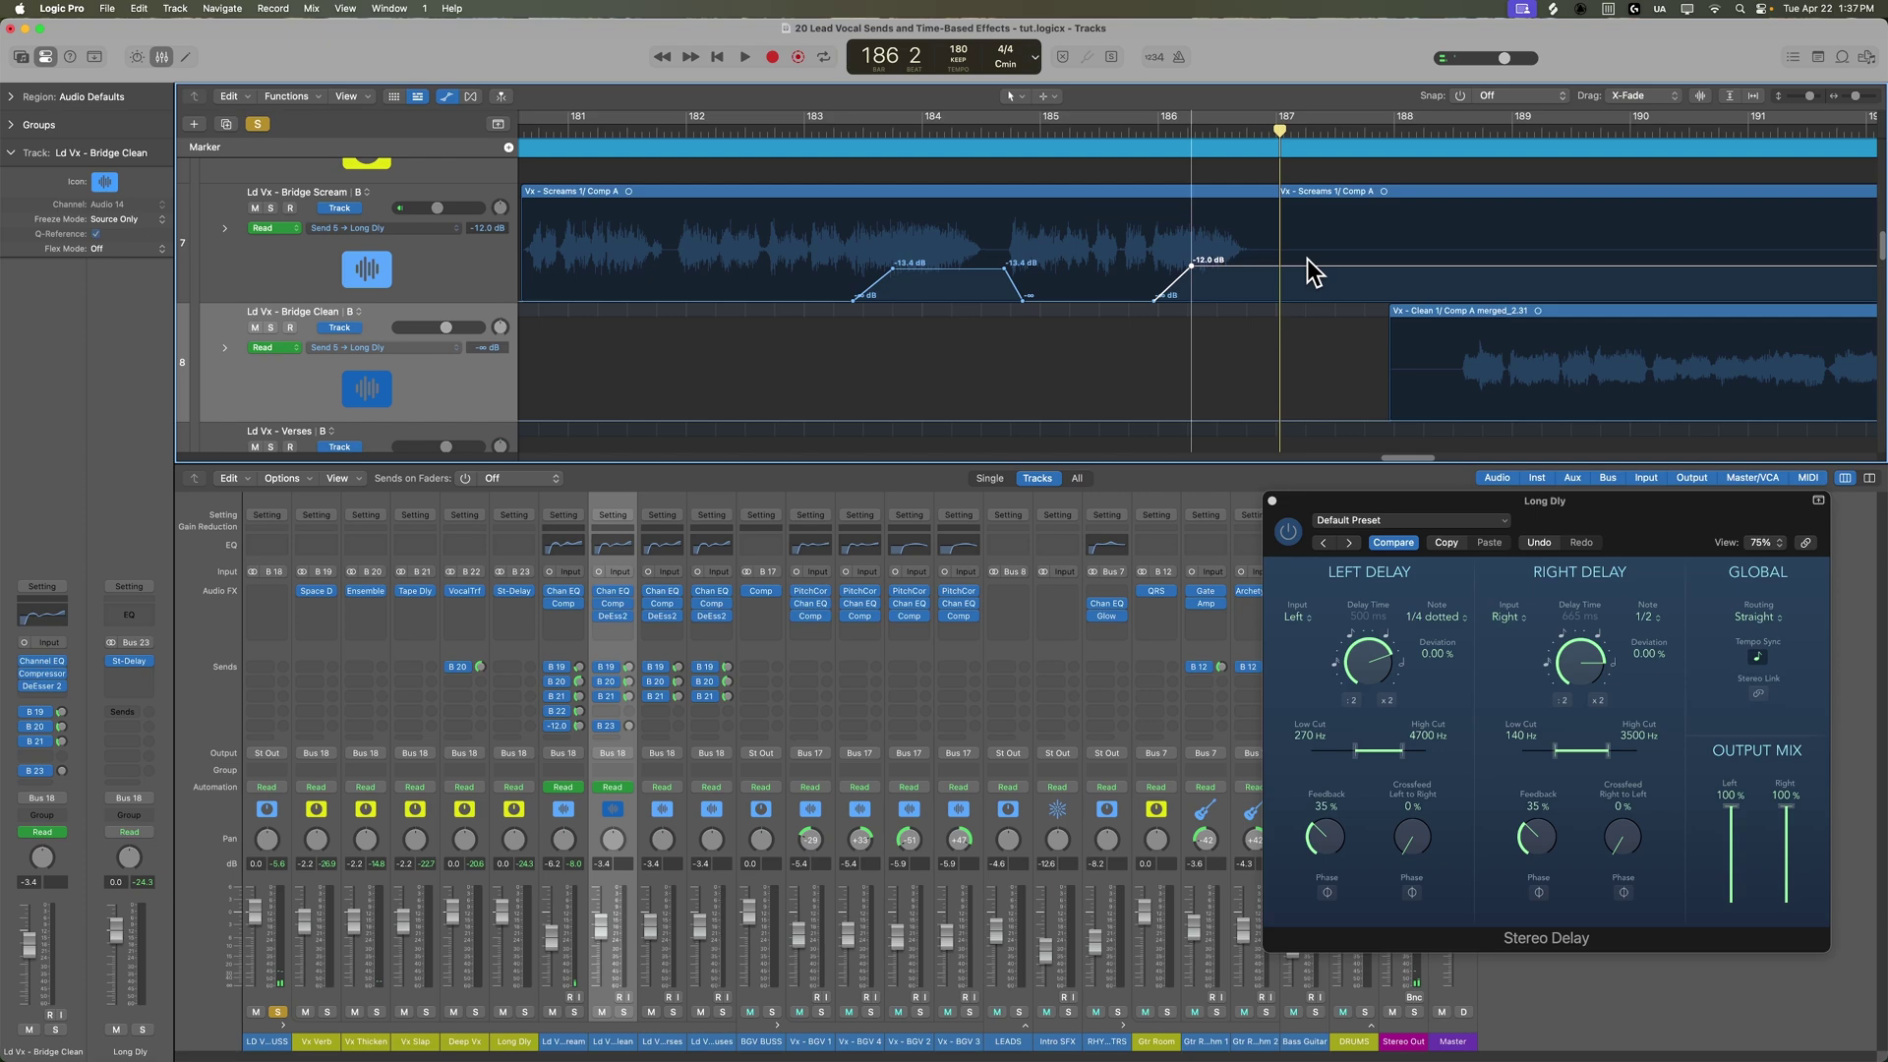
click(831, 126)
key(space)
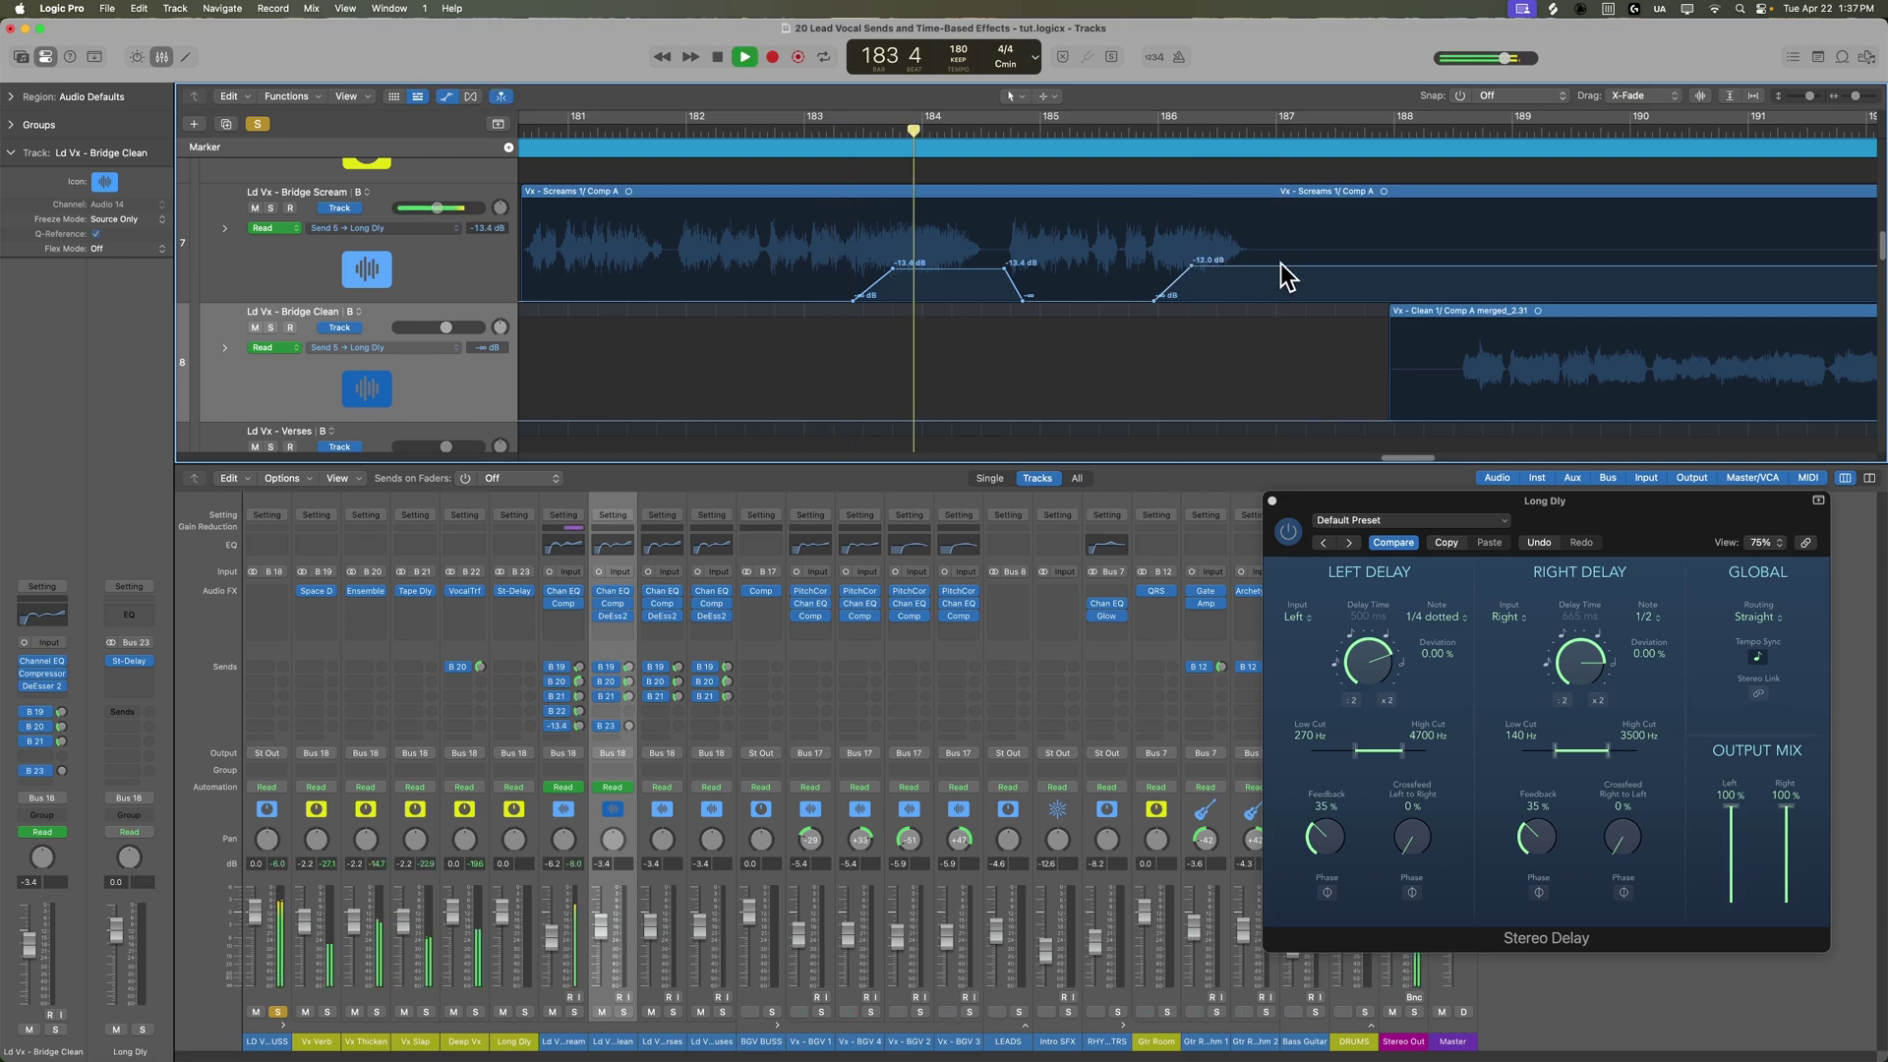
drag(1283, 266, 1358, 277)
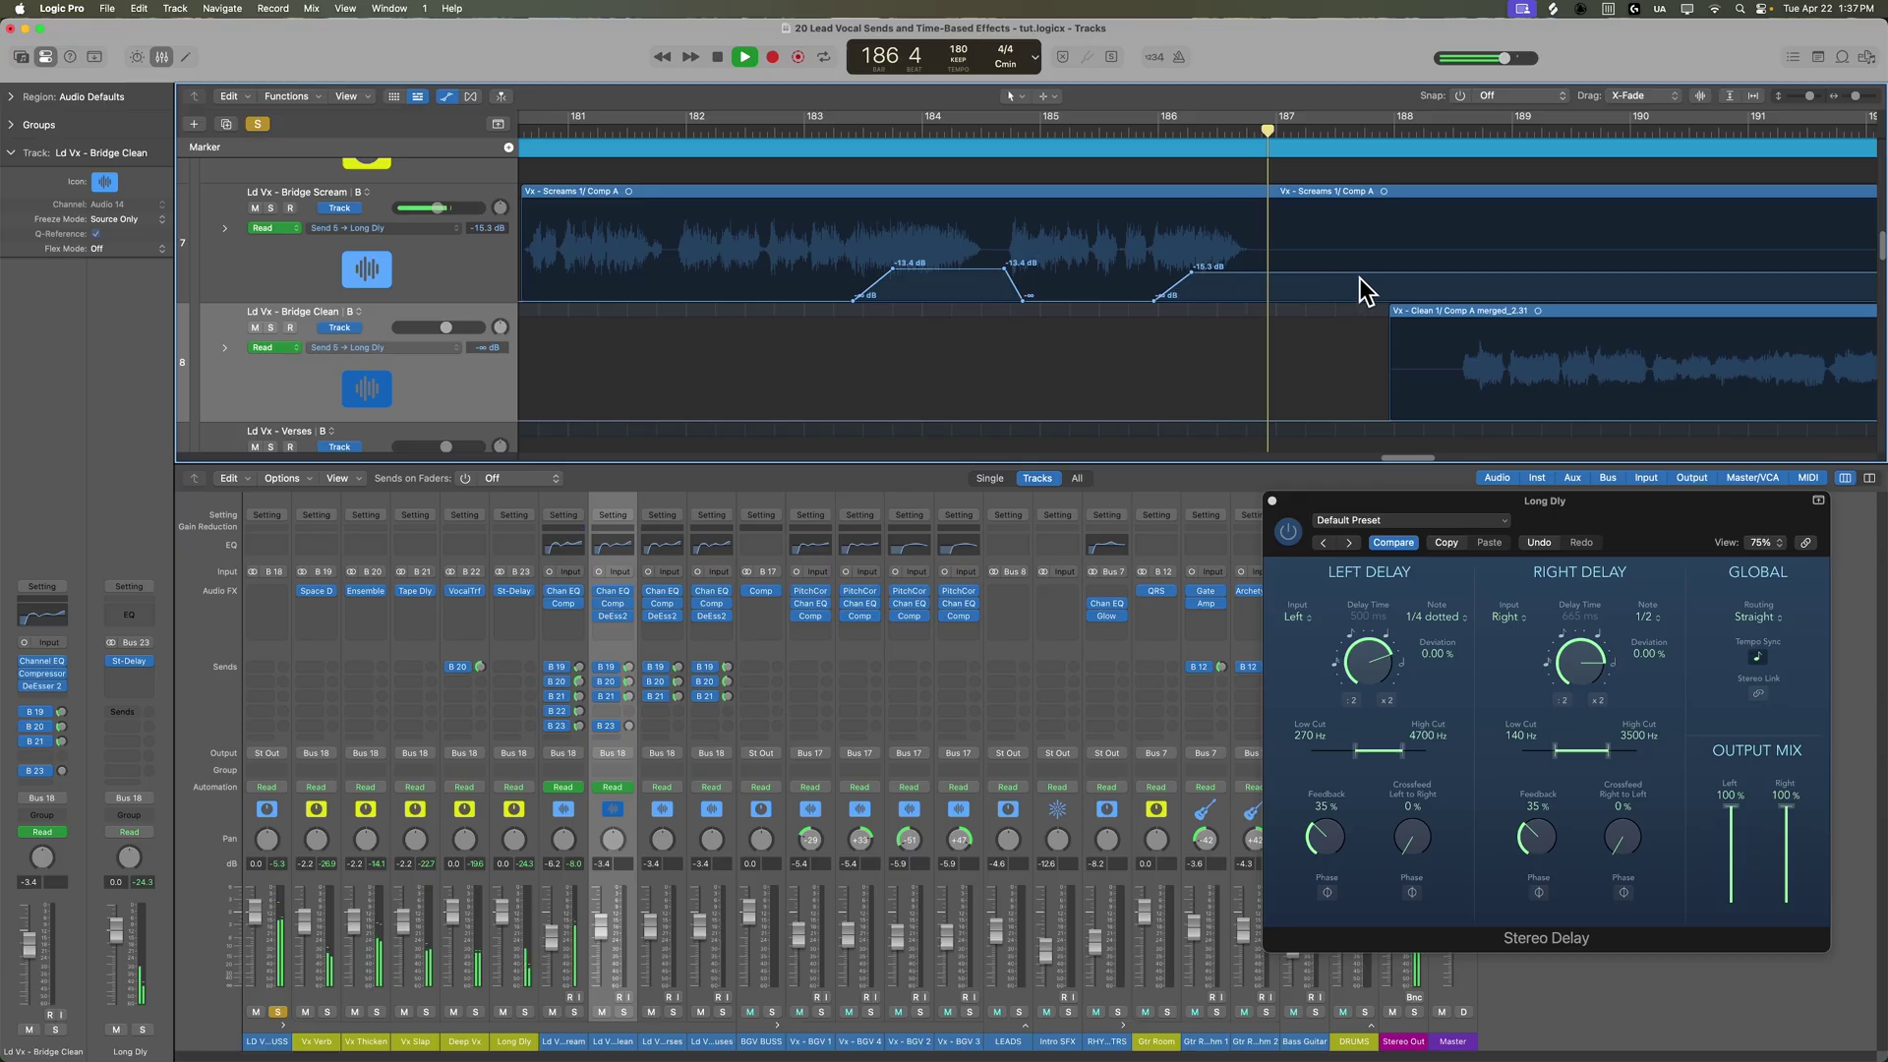
click(1135, 126)
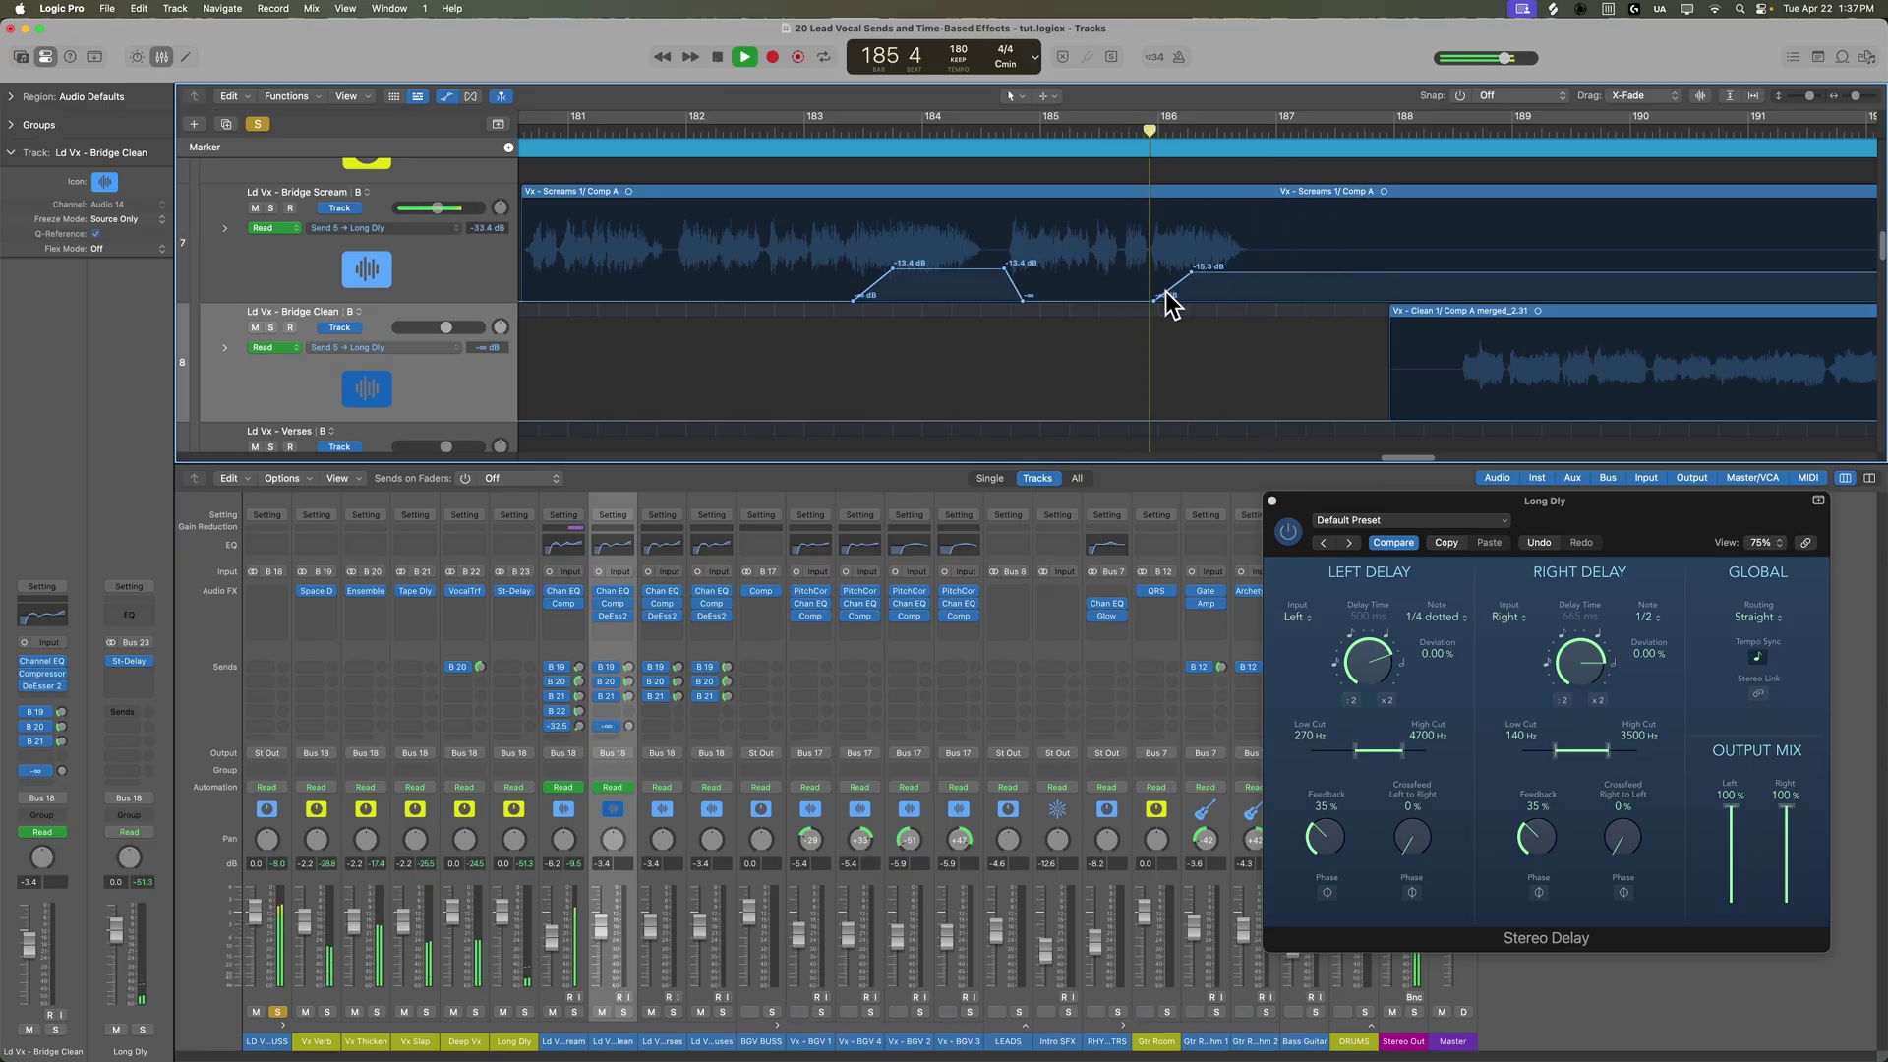
key(space)
click(1352, 273)
click(1416, 295)
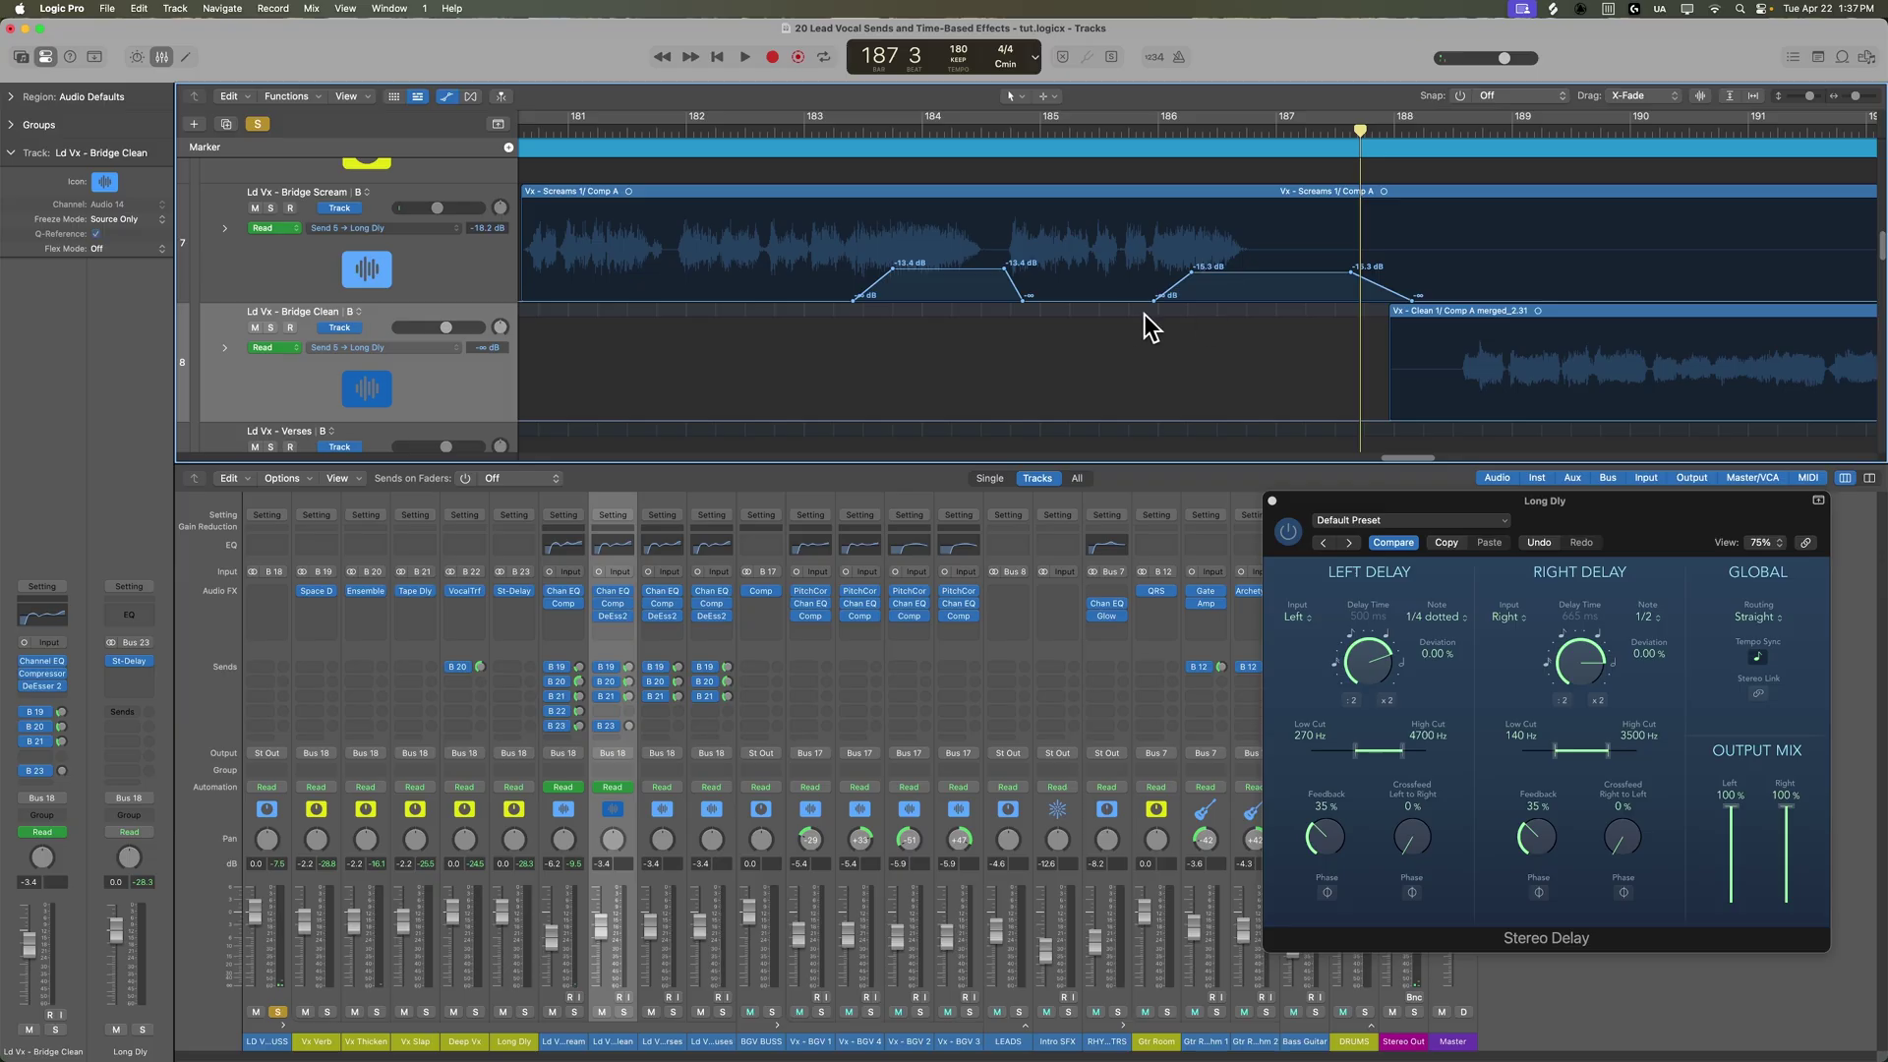
Rebalance the first swell, settling it at about -7.8 dB
drag(972, 283, 966, 240)
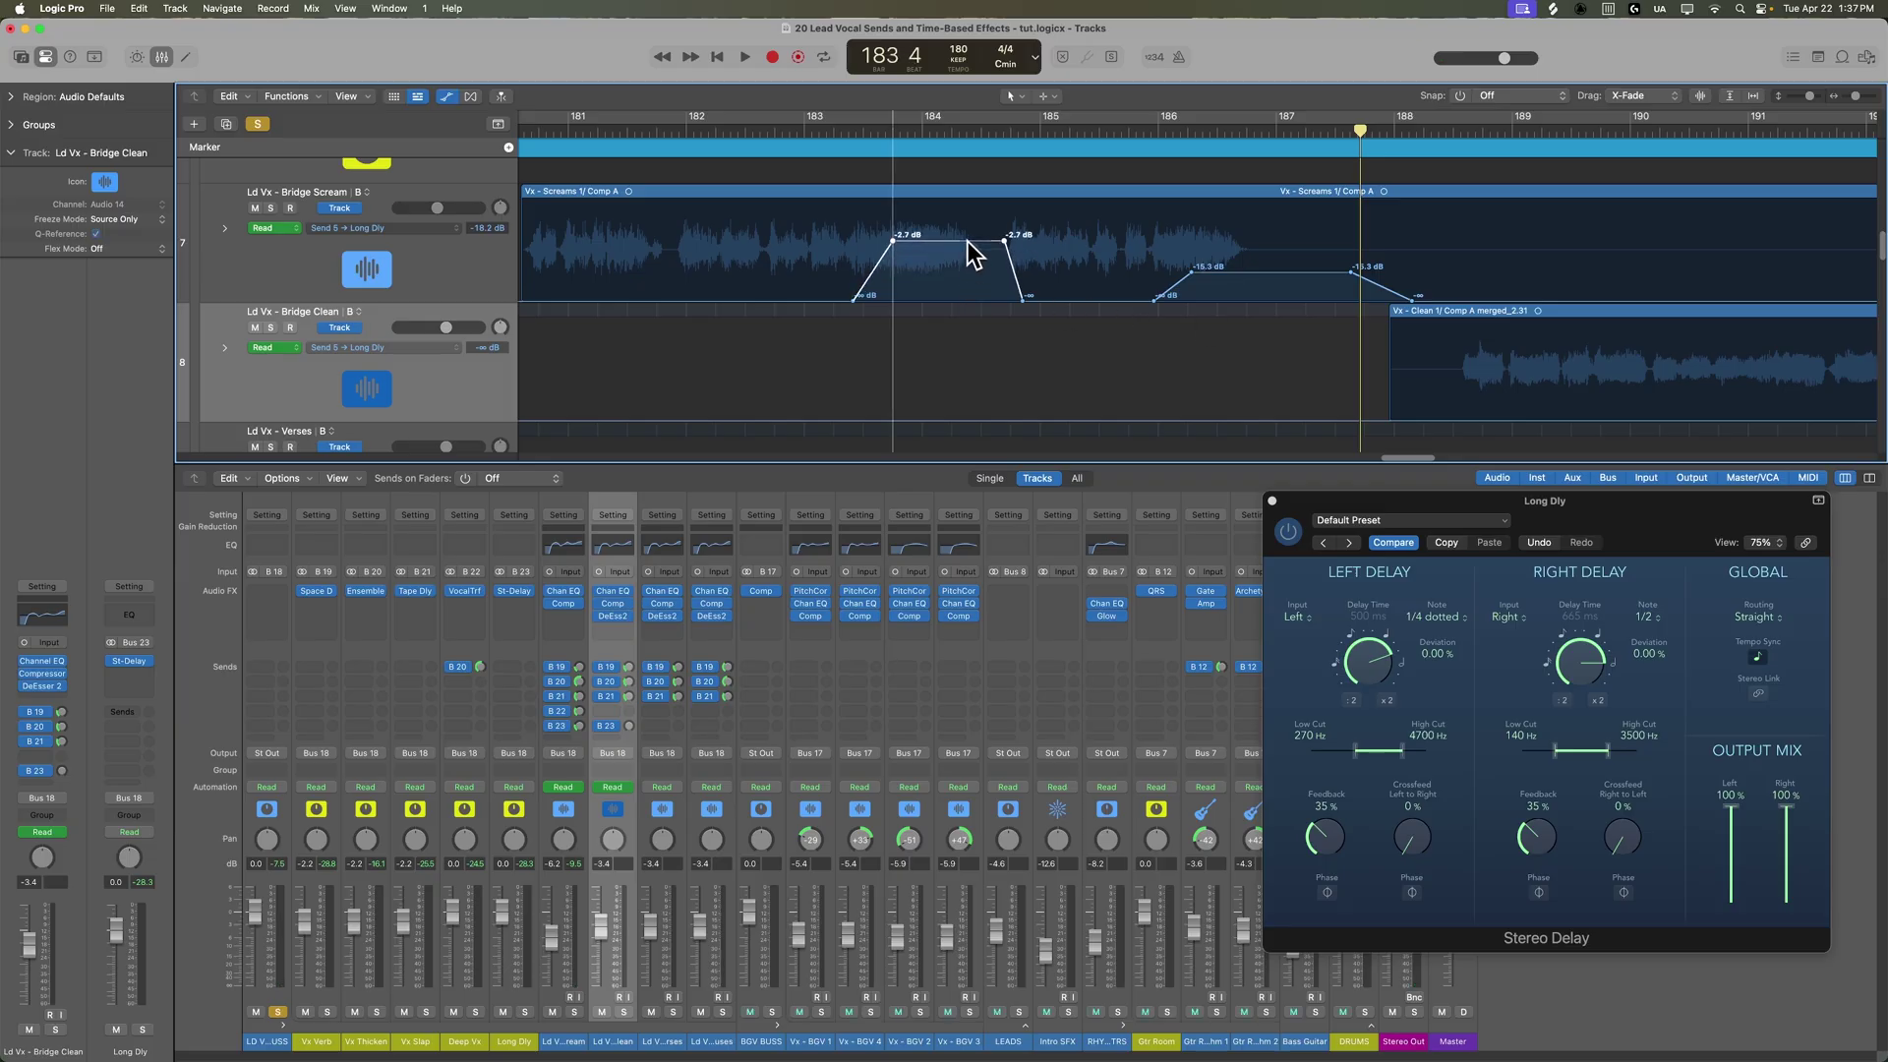
click(831, 129)
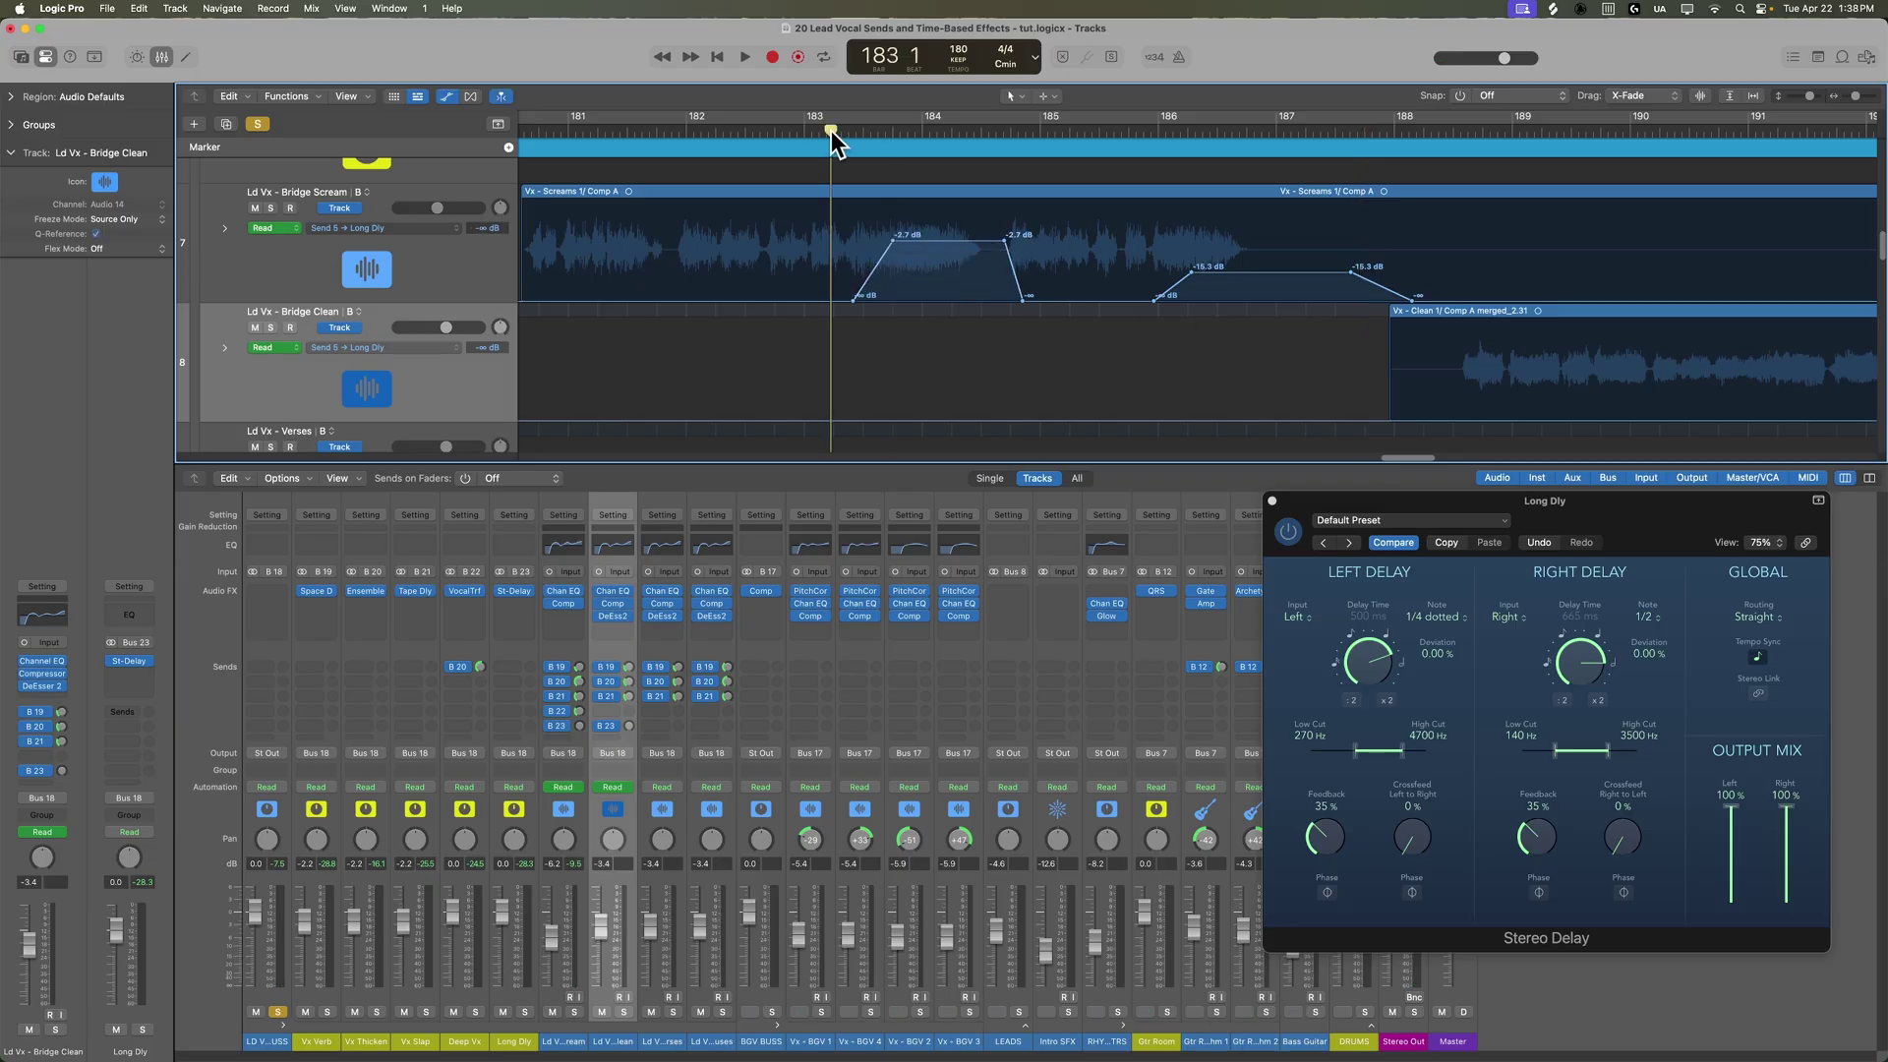
key(space)
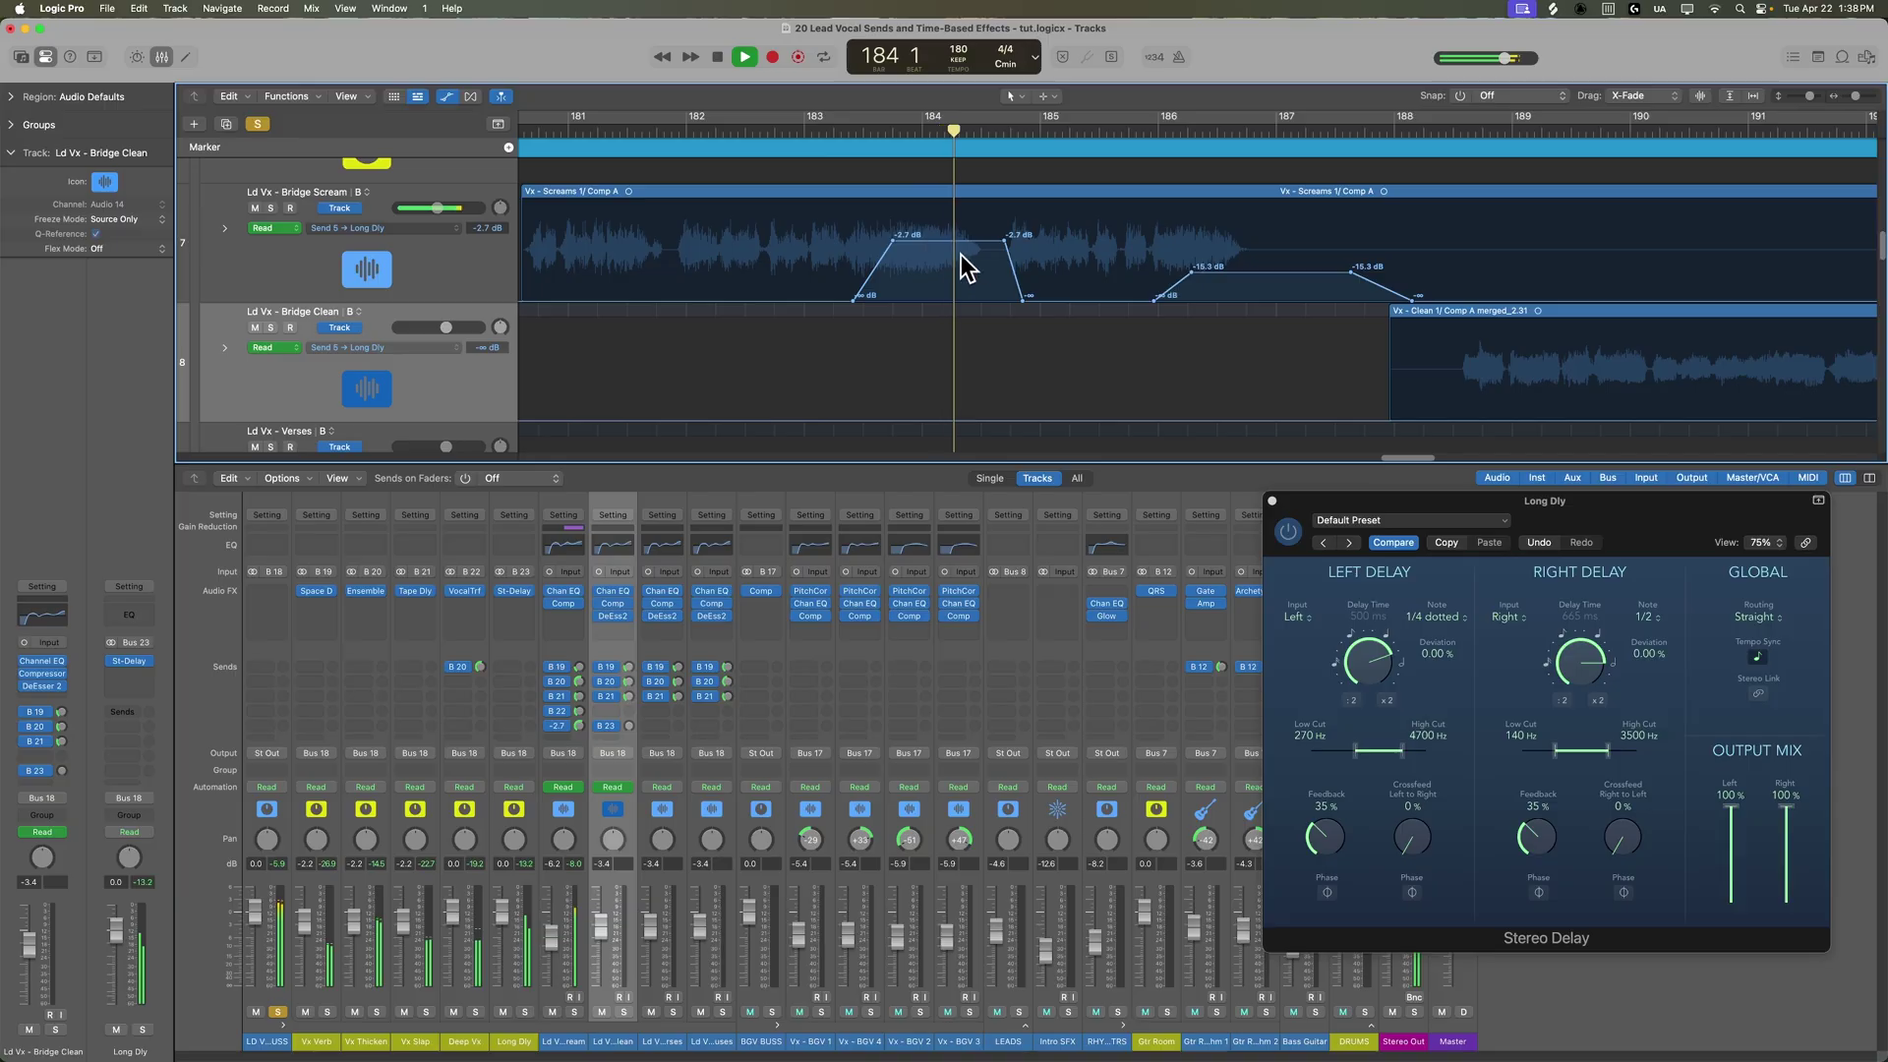
drag(964, 239, 944, 263)
key(space)
Add a swell after bar 195 ramping the Bridge Scream send up to about -14 dB
scroll(1172, 303, right, 2)
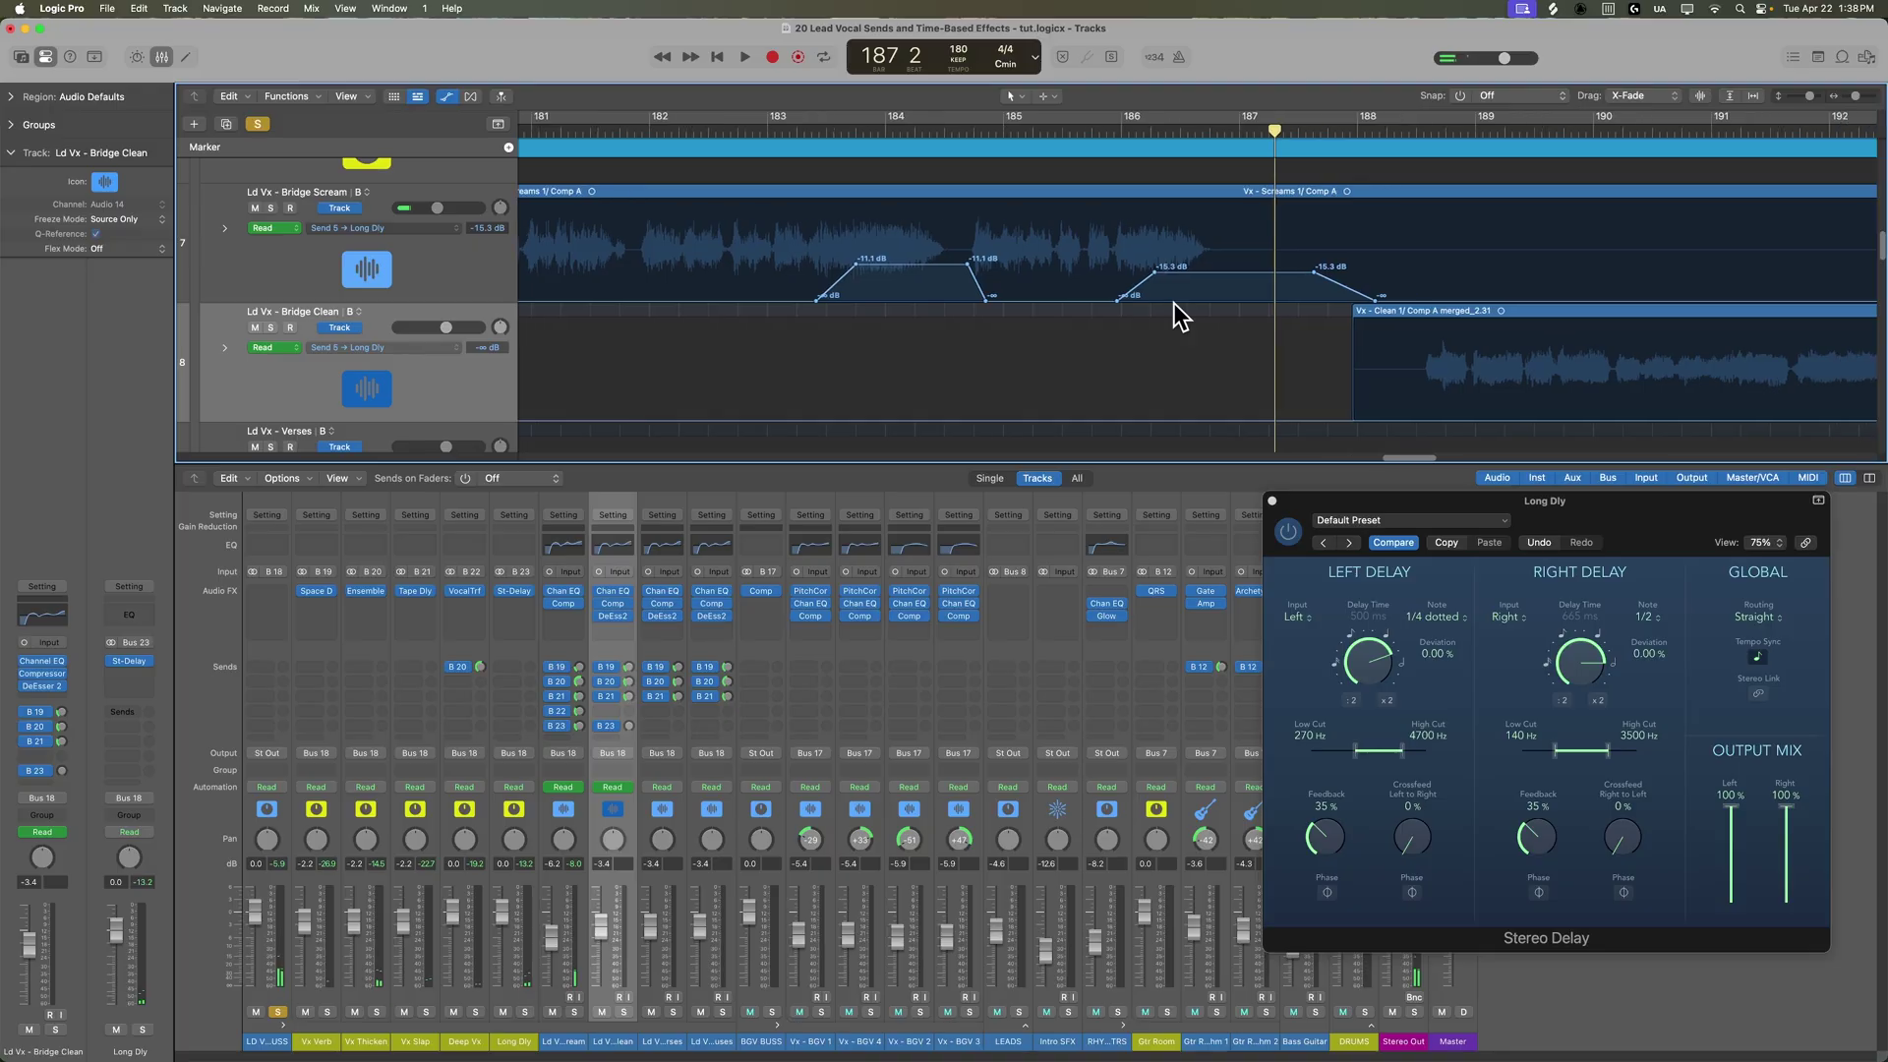
scroll(1172, 303, right, 5)
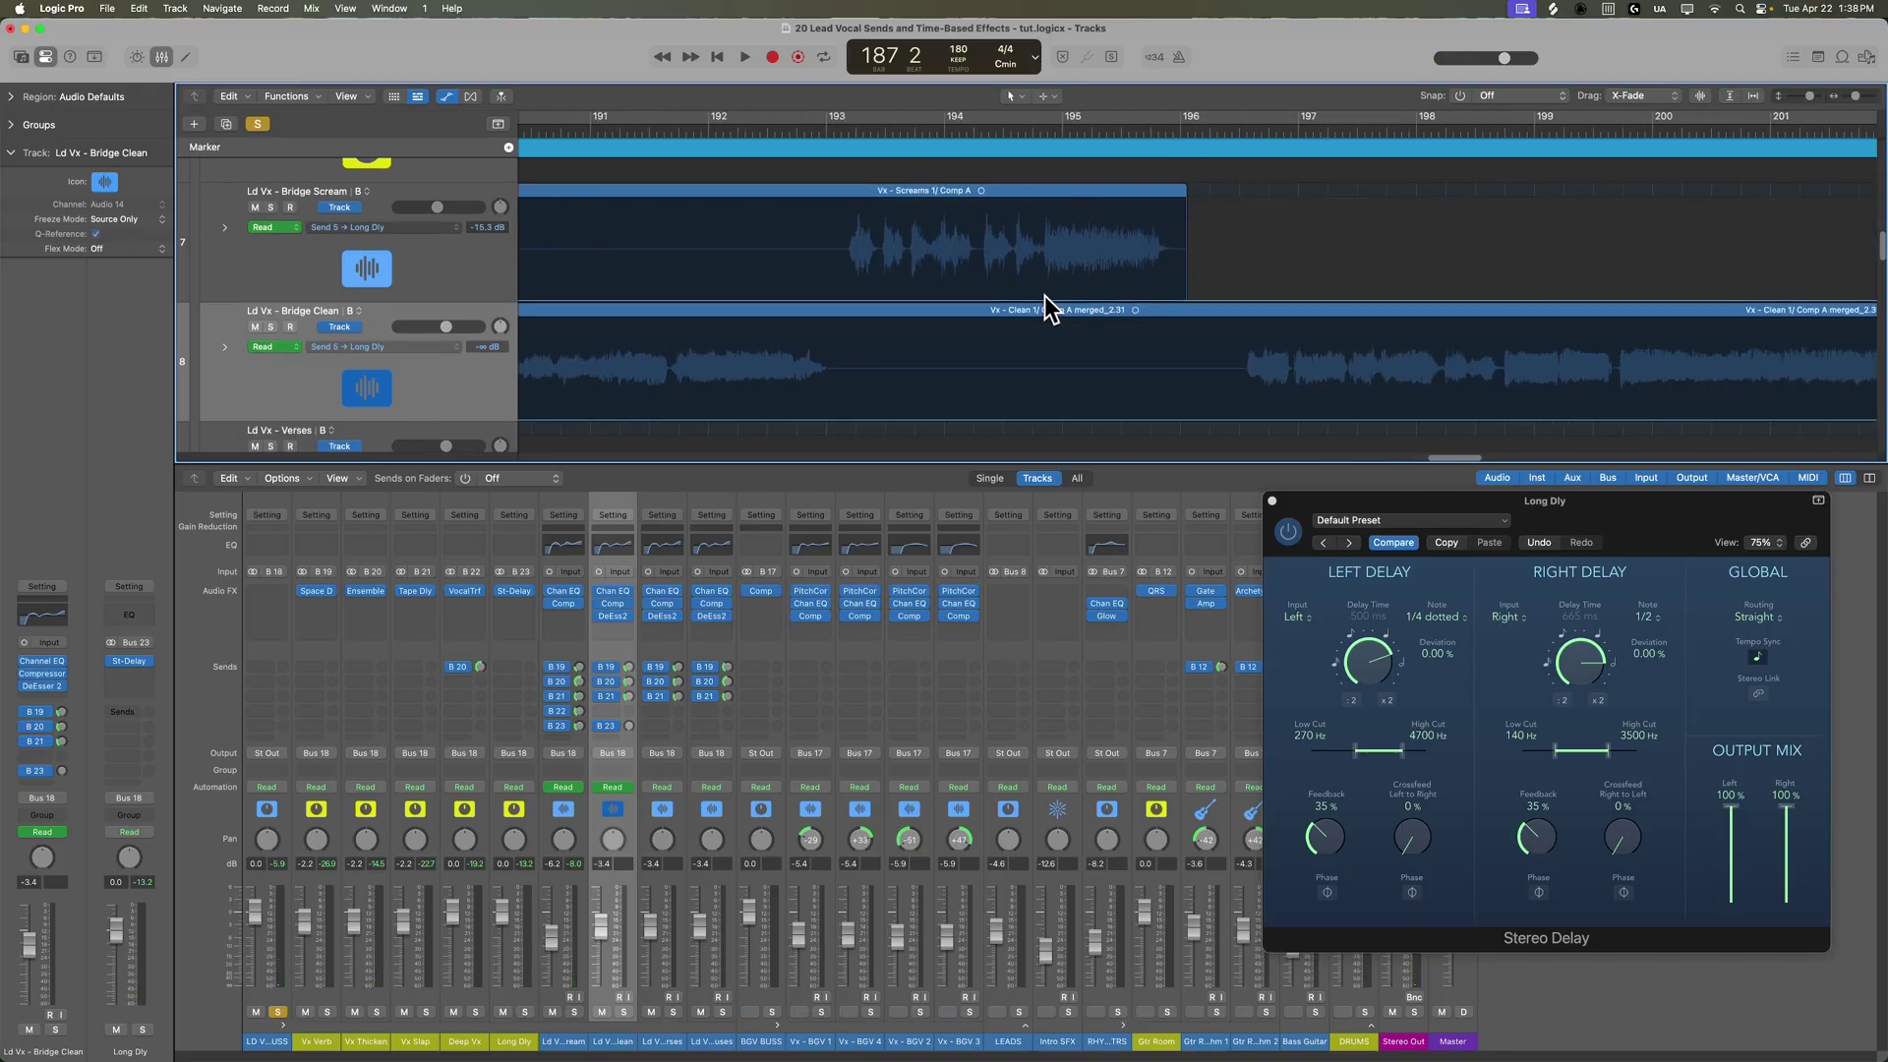
click(1087, 297)
drag(1223, 301, 1222, 265)
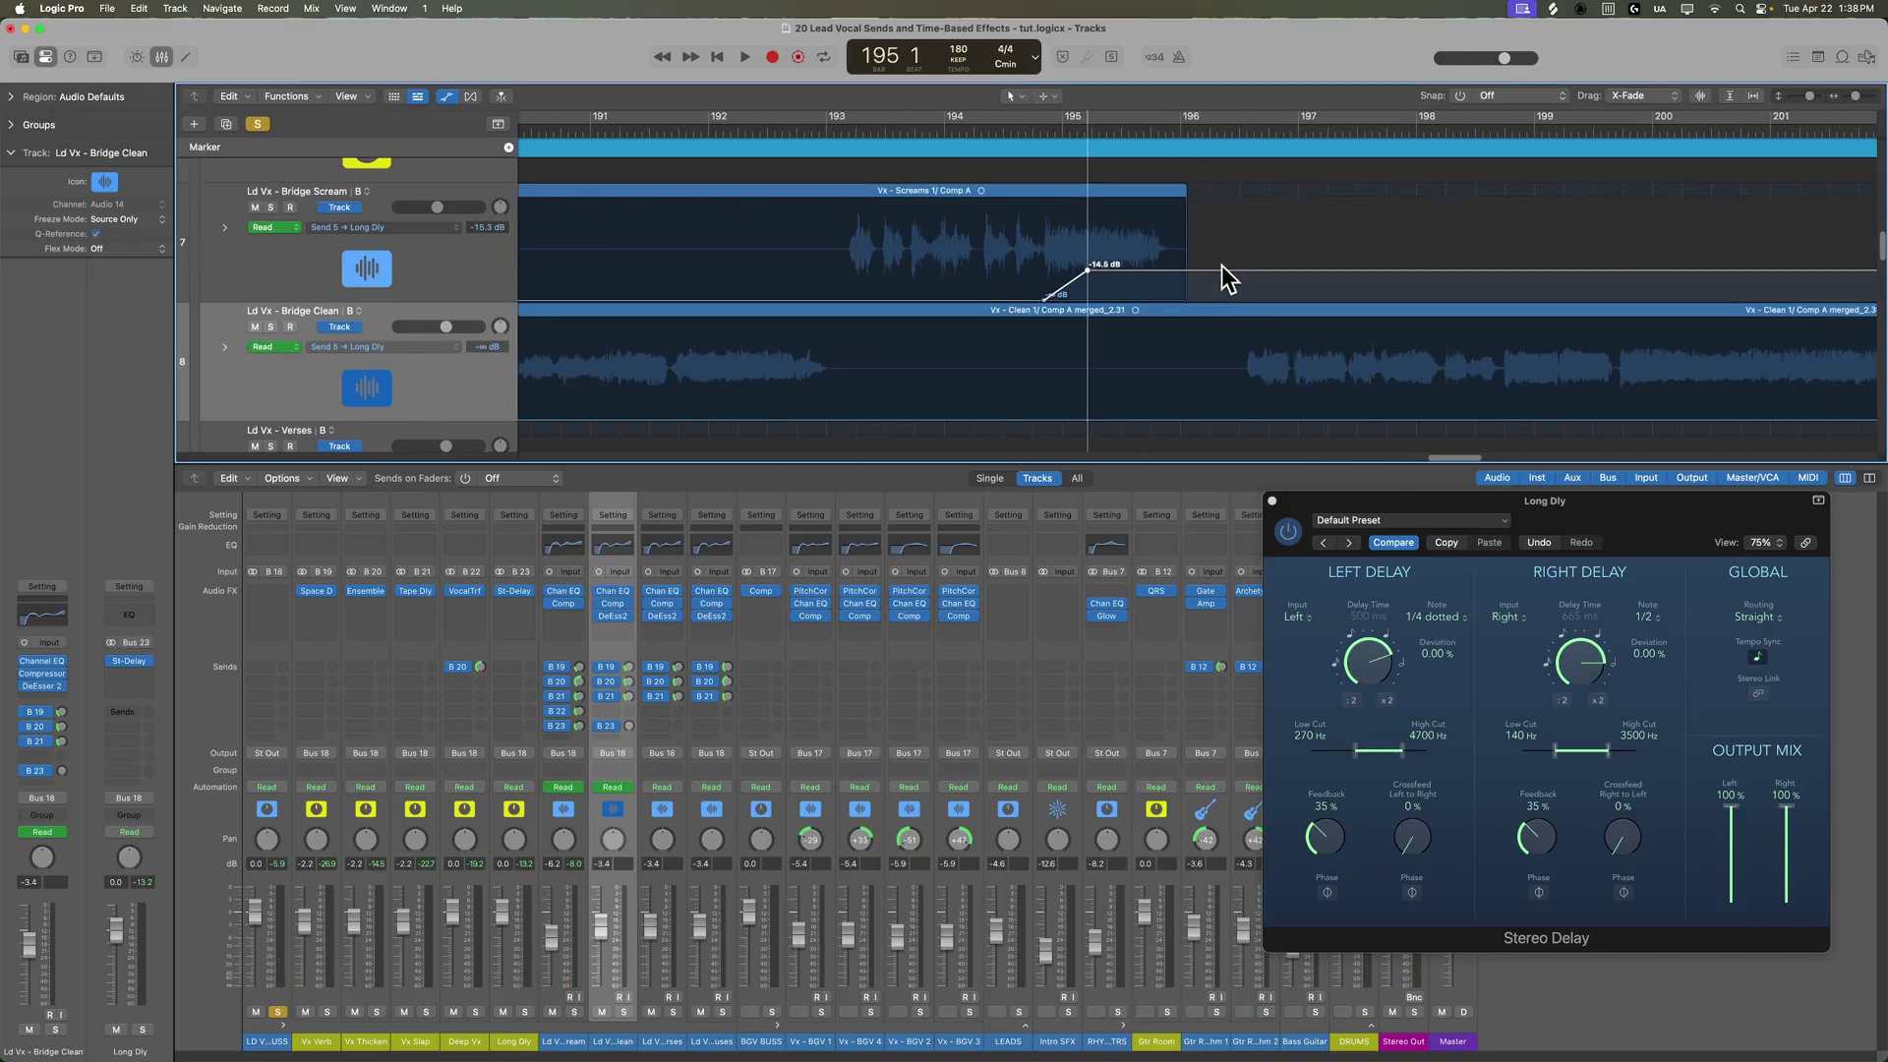
click(841, 133)
key(space)
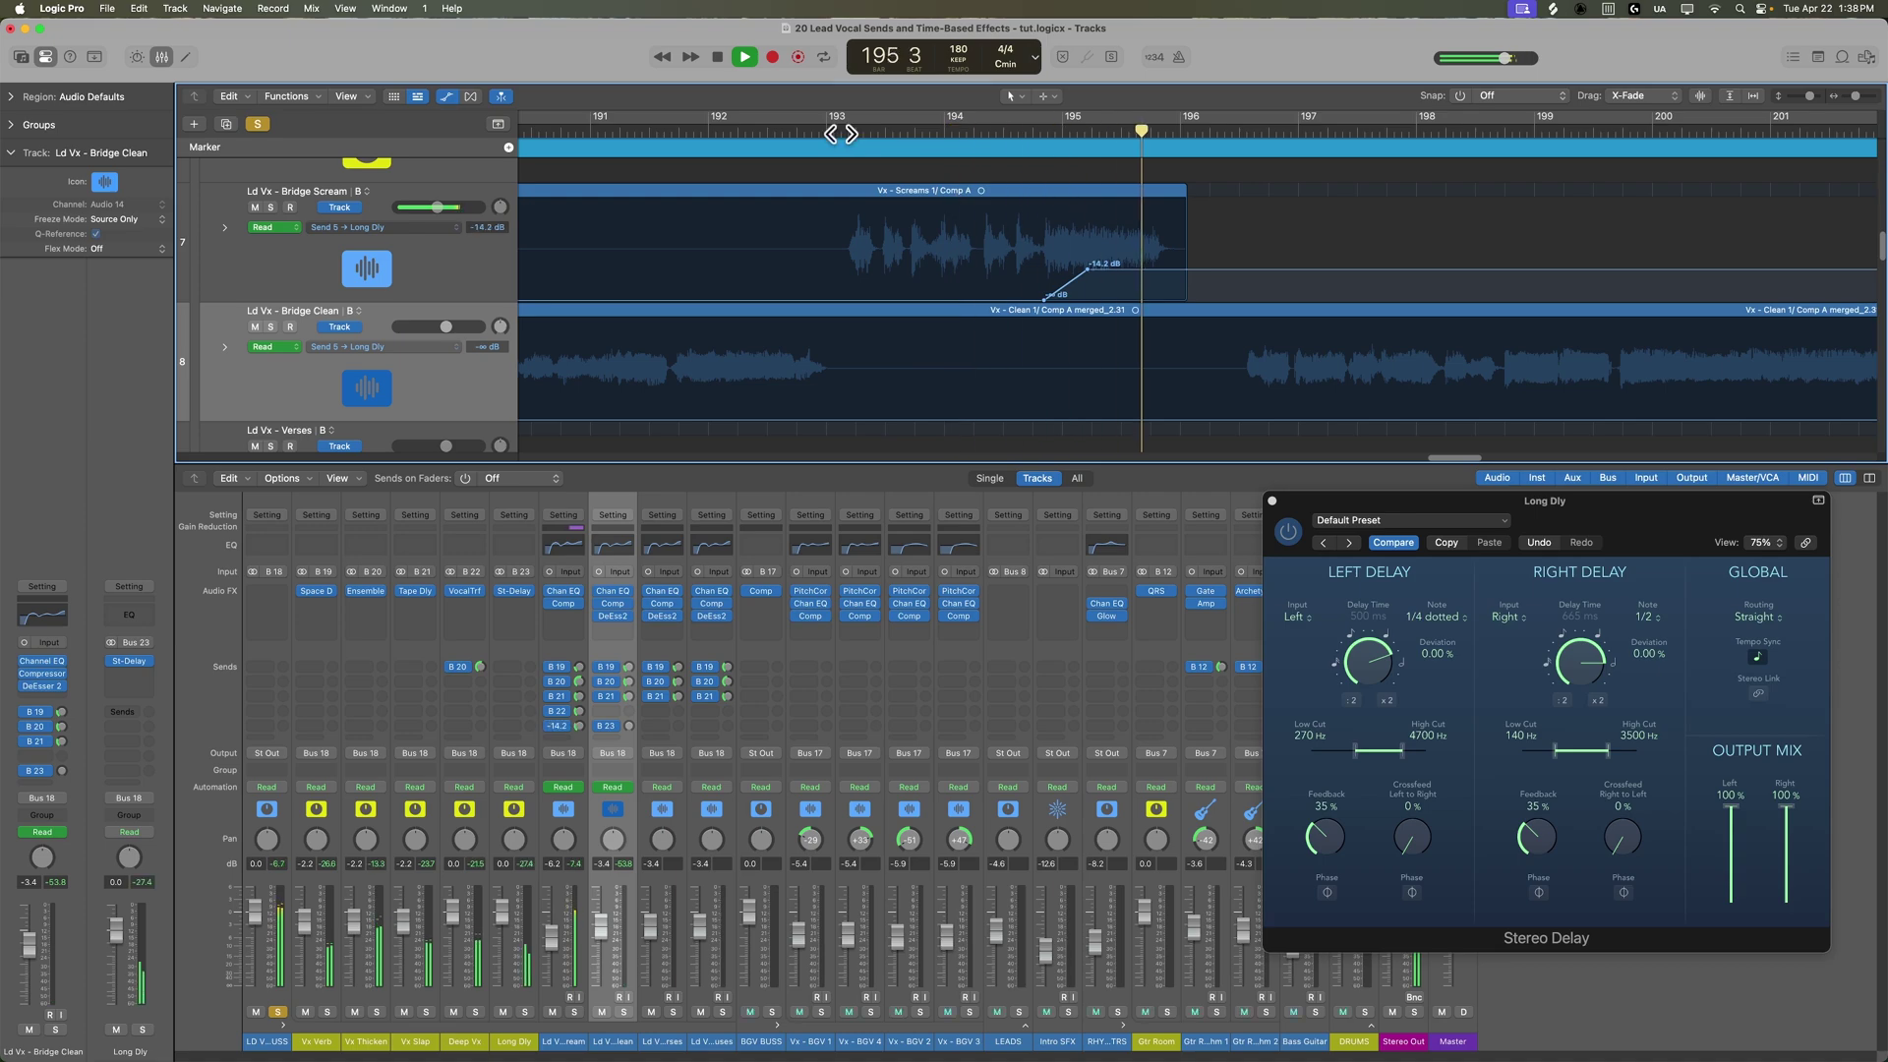
key(space)
key(super+Left)
click(1242, 134)
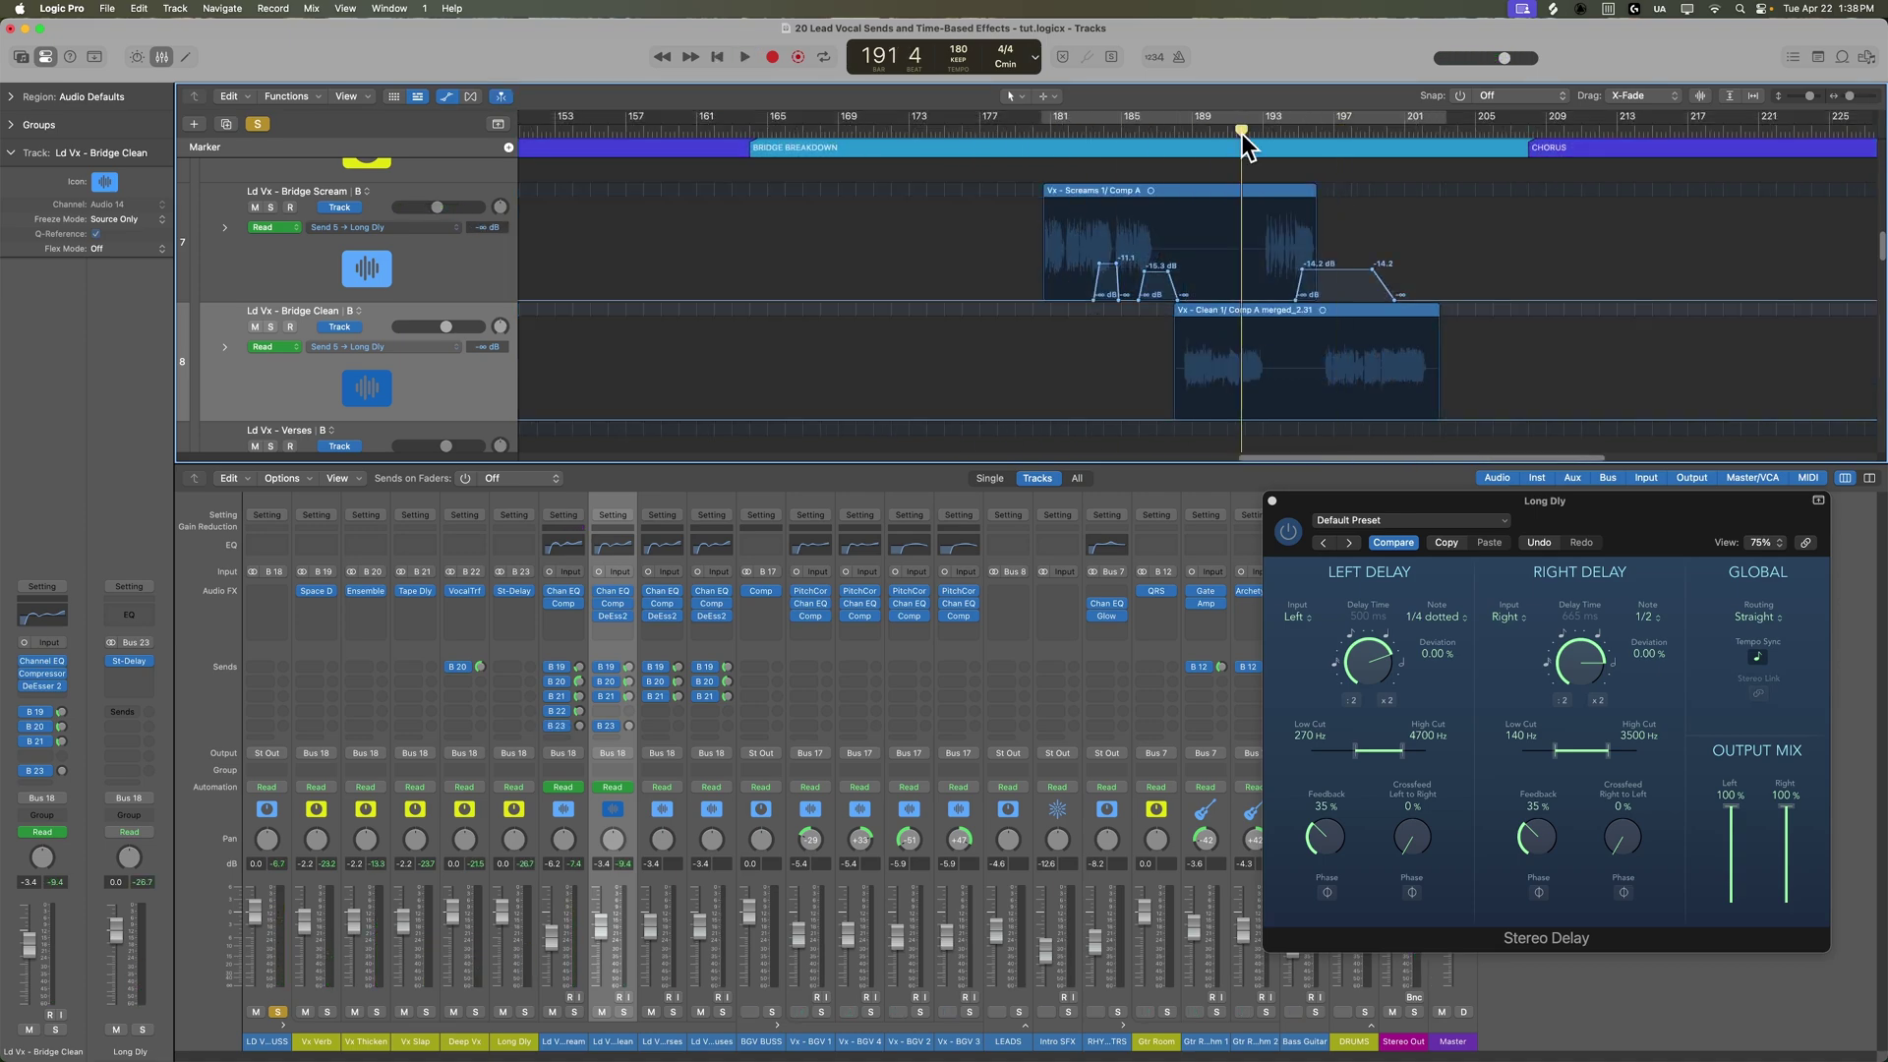
key(super+Right)
scroll(1201, 219, right, 5)
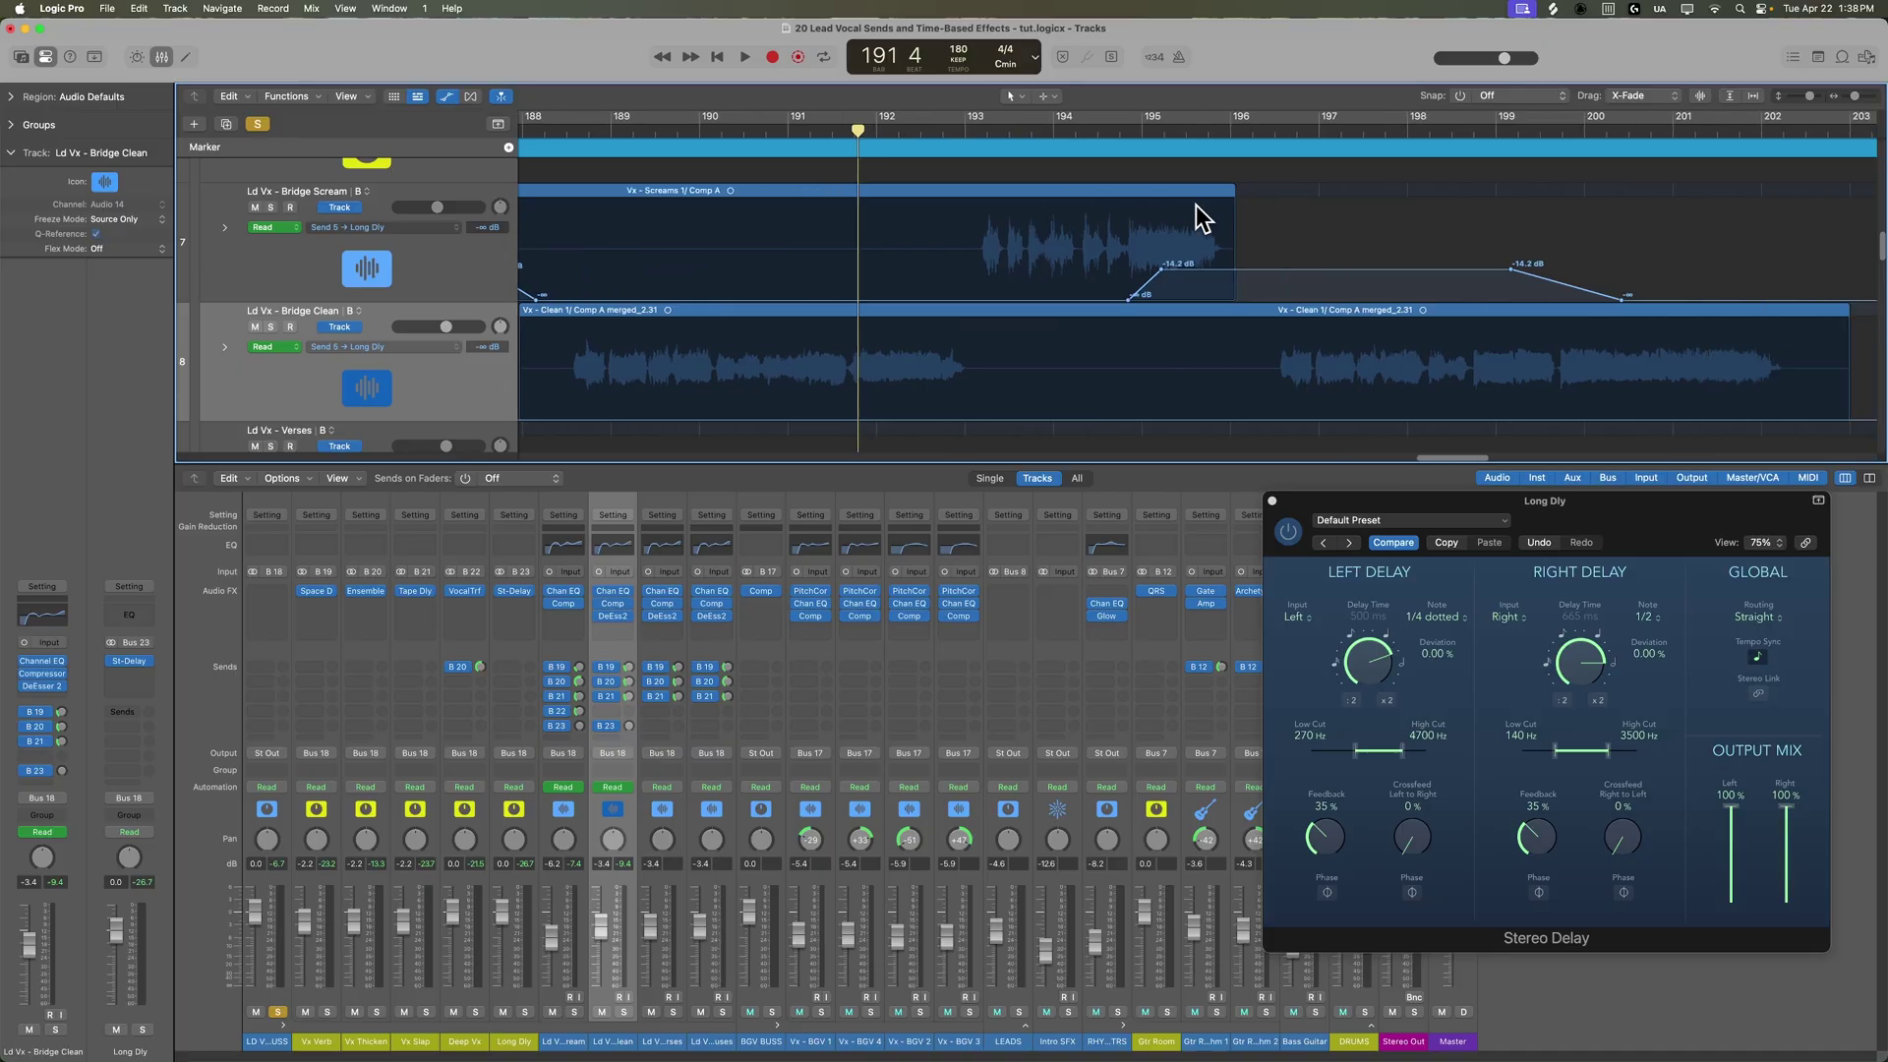
Add a Bridge Clean send swell over bars 191–195 raised to -16.6 dB
click(818, 131)
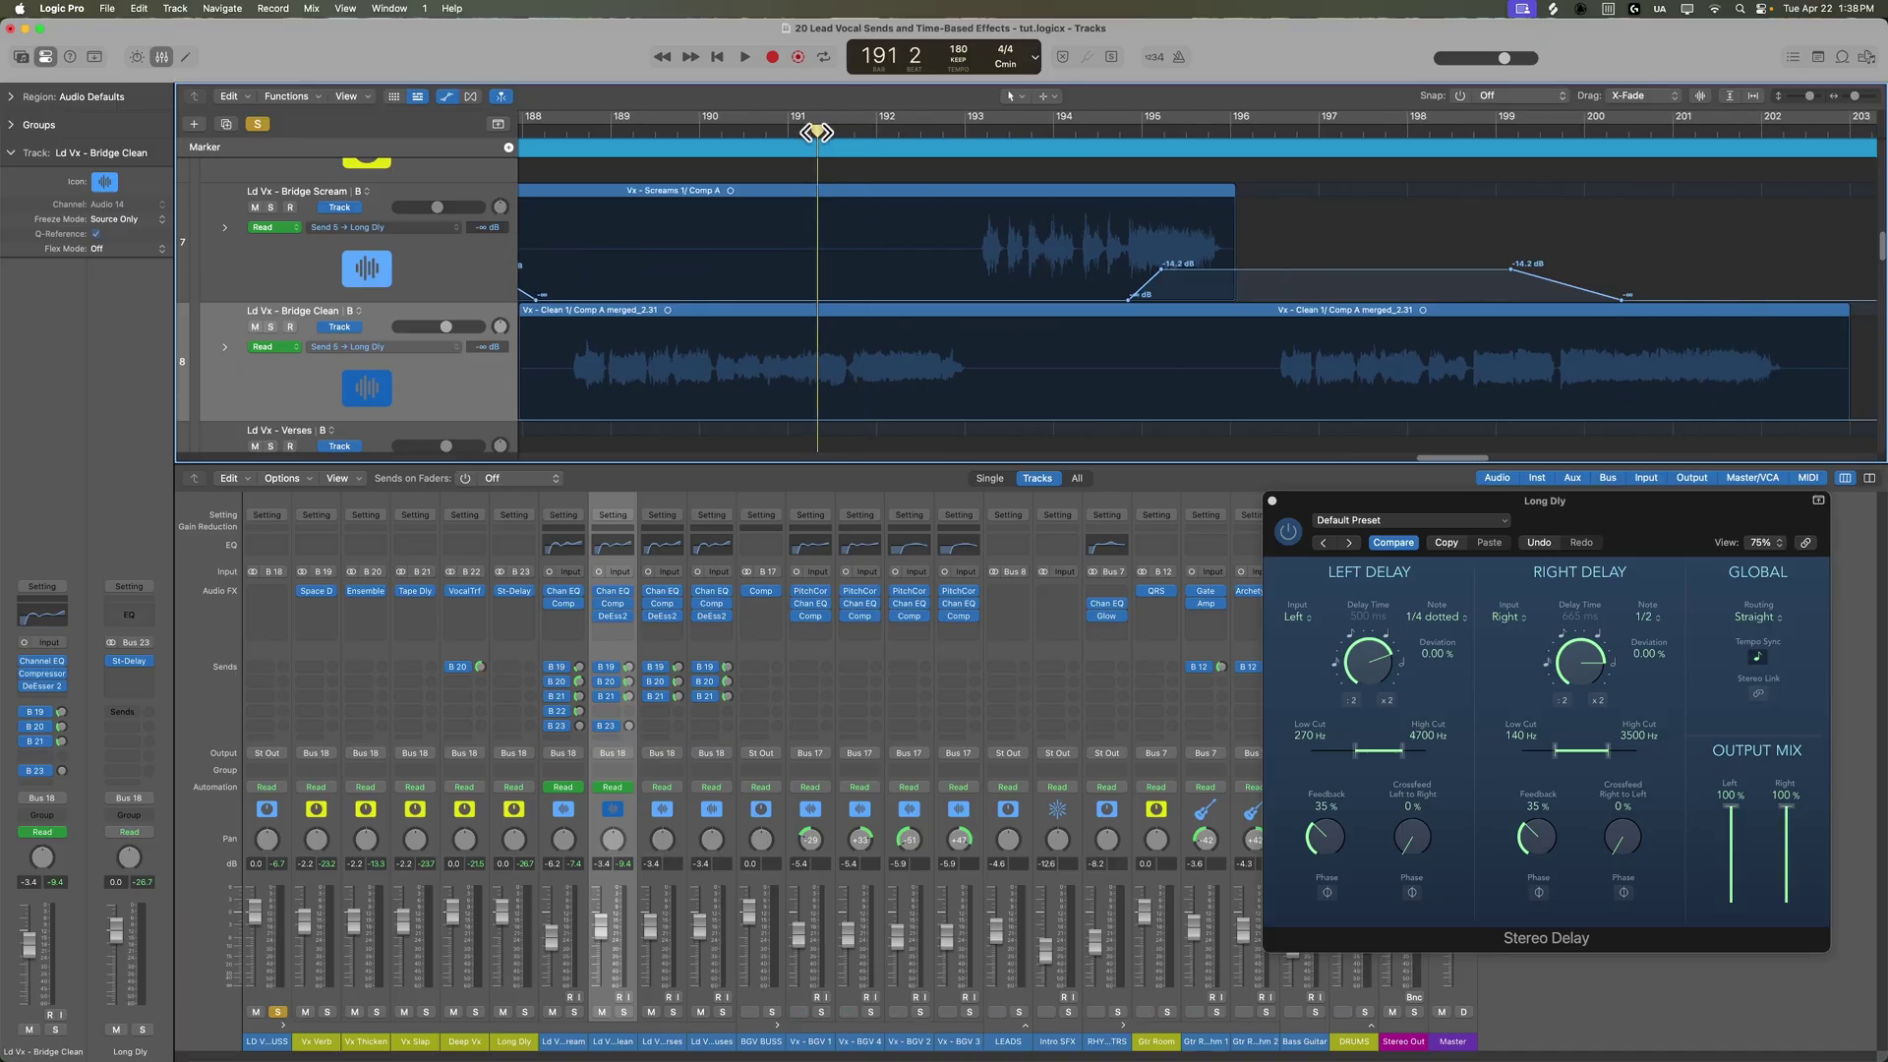
click(878, 419)
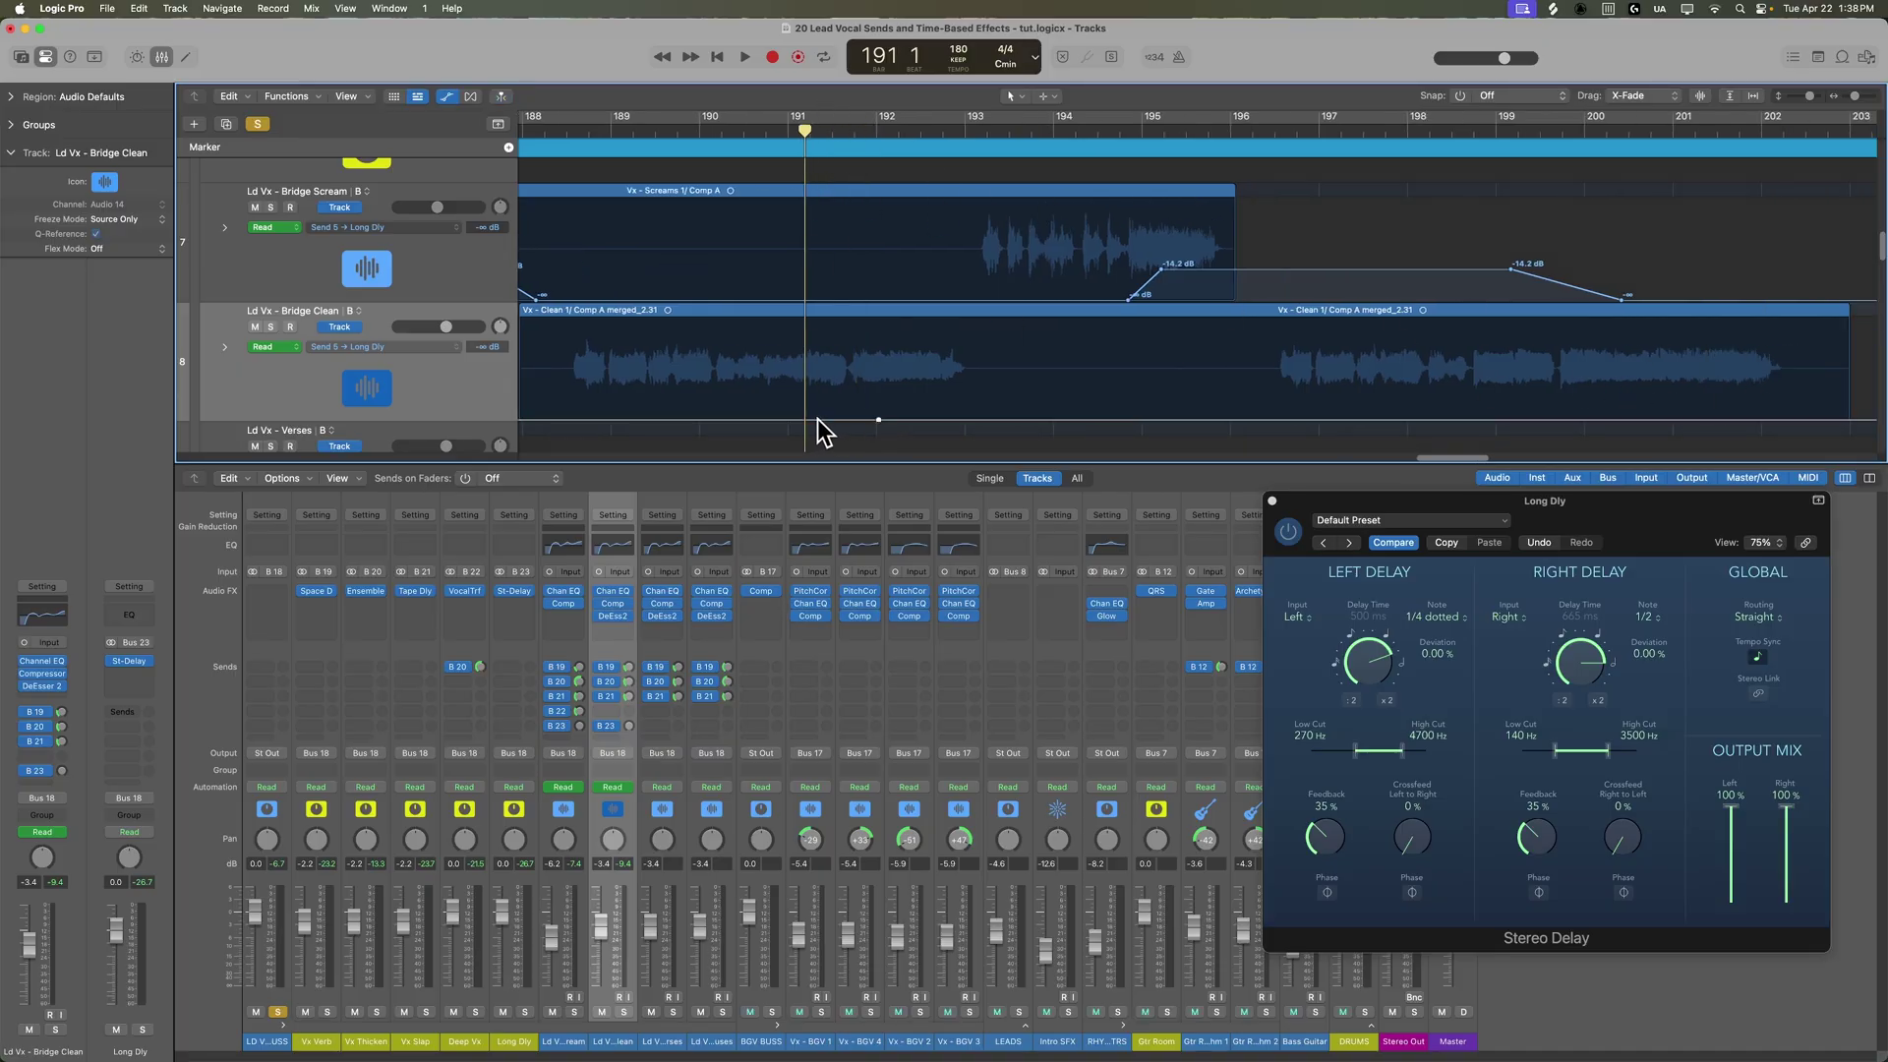
click(832, 419)
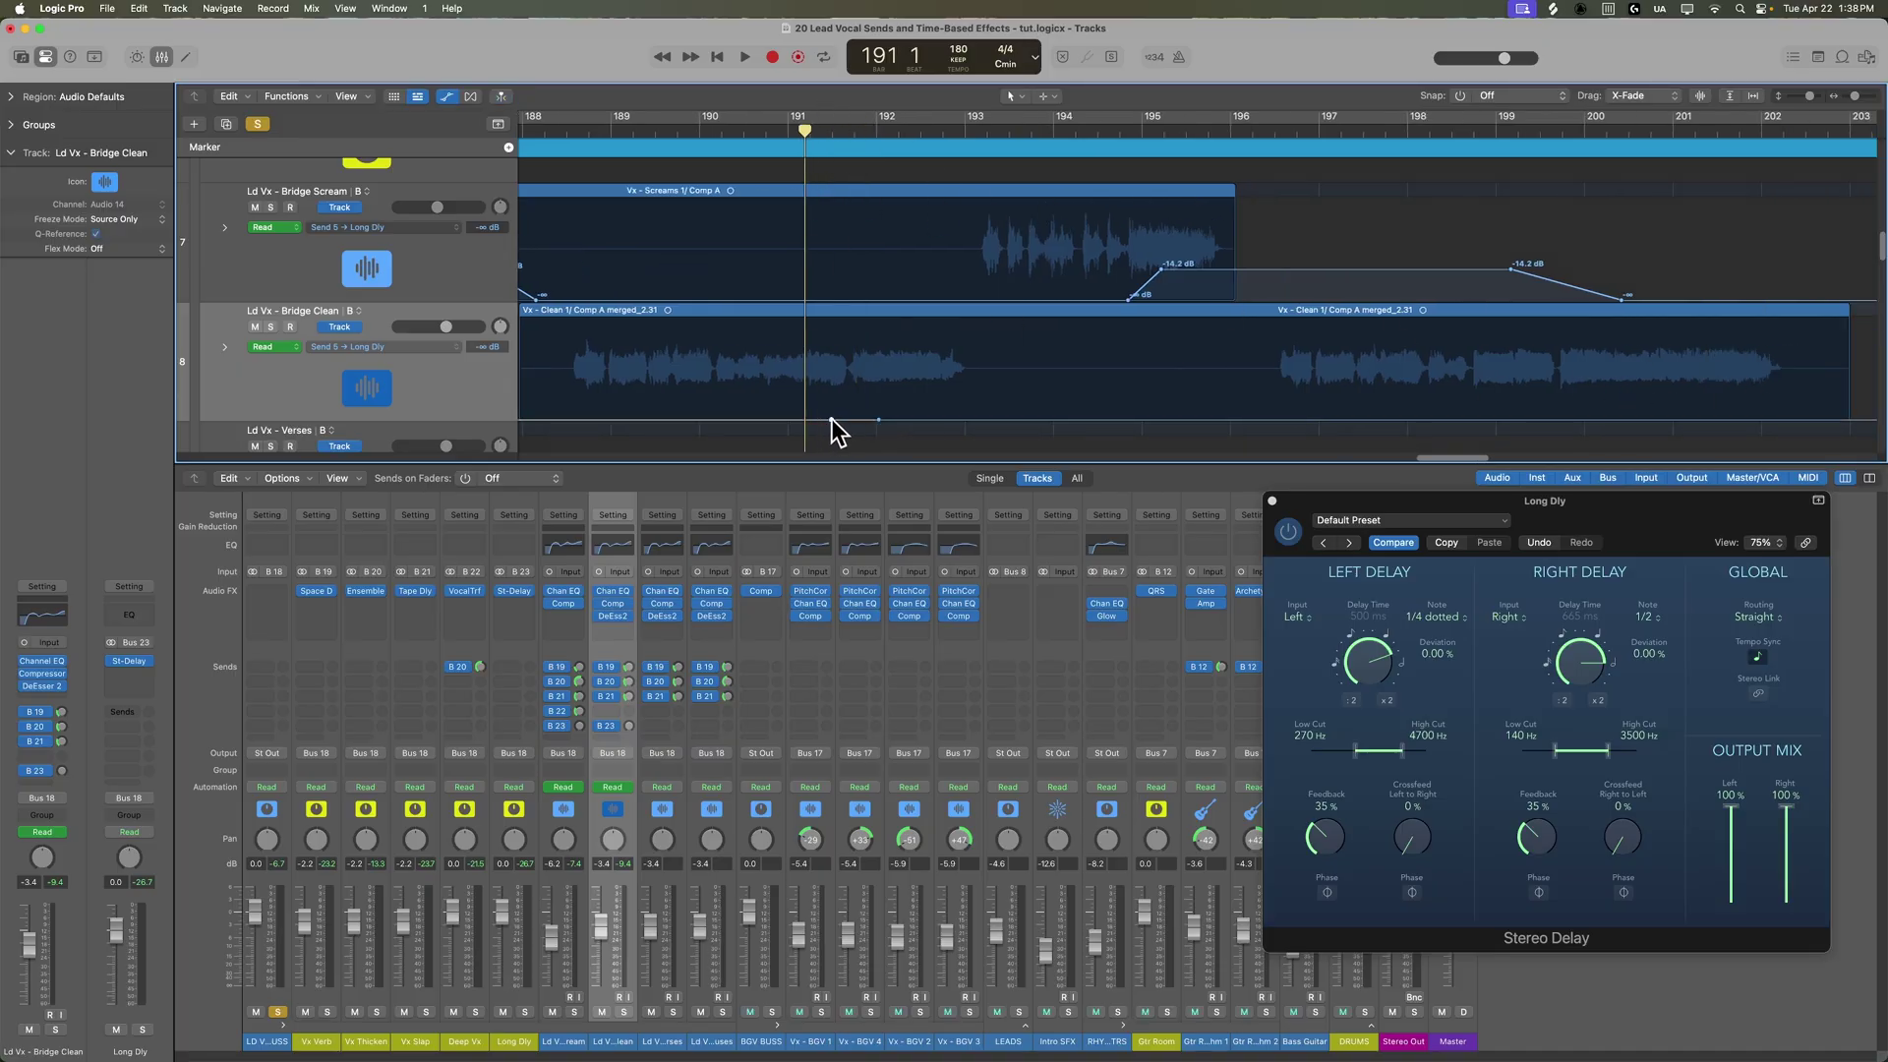
click(1276, 420)
click(1206, 416)
drag(1187, 416, 1190, 395)
key(space)
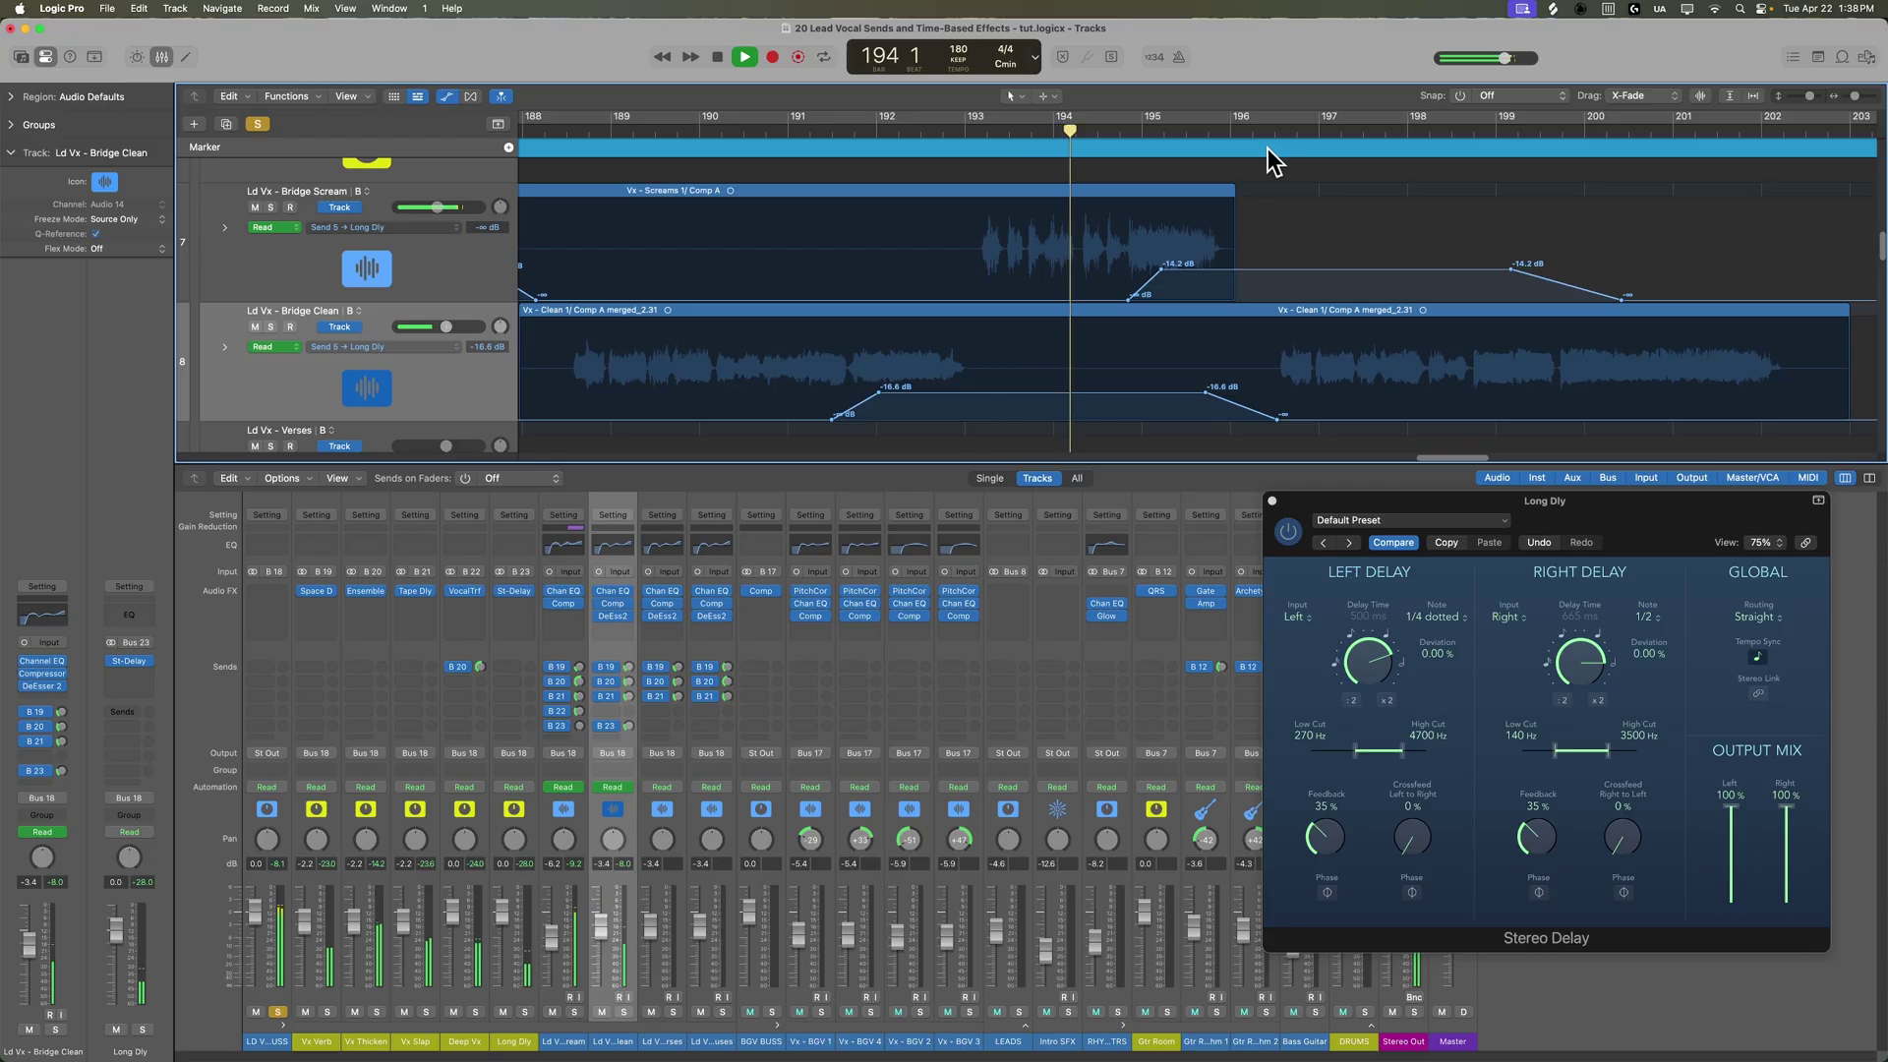
Raise the Bridge Clean send near bar 200, then hide the automation lanes
scroll(1211, 304, right, 10)
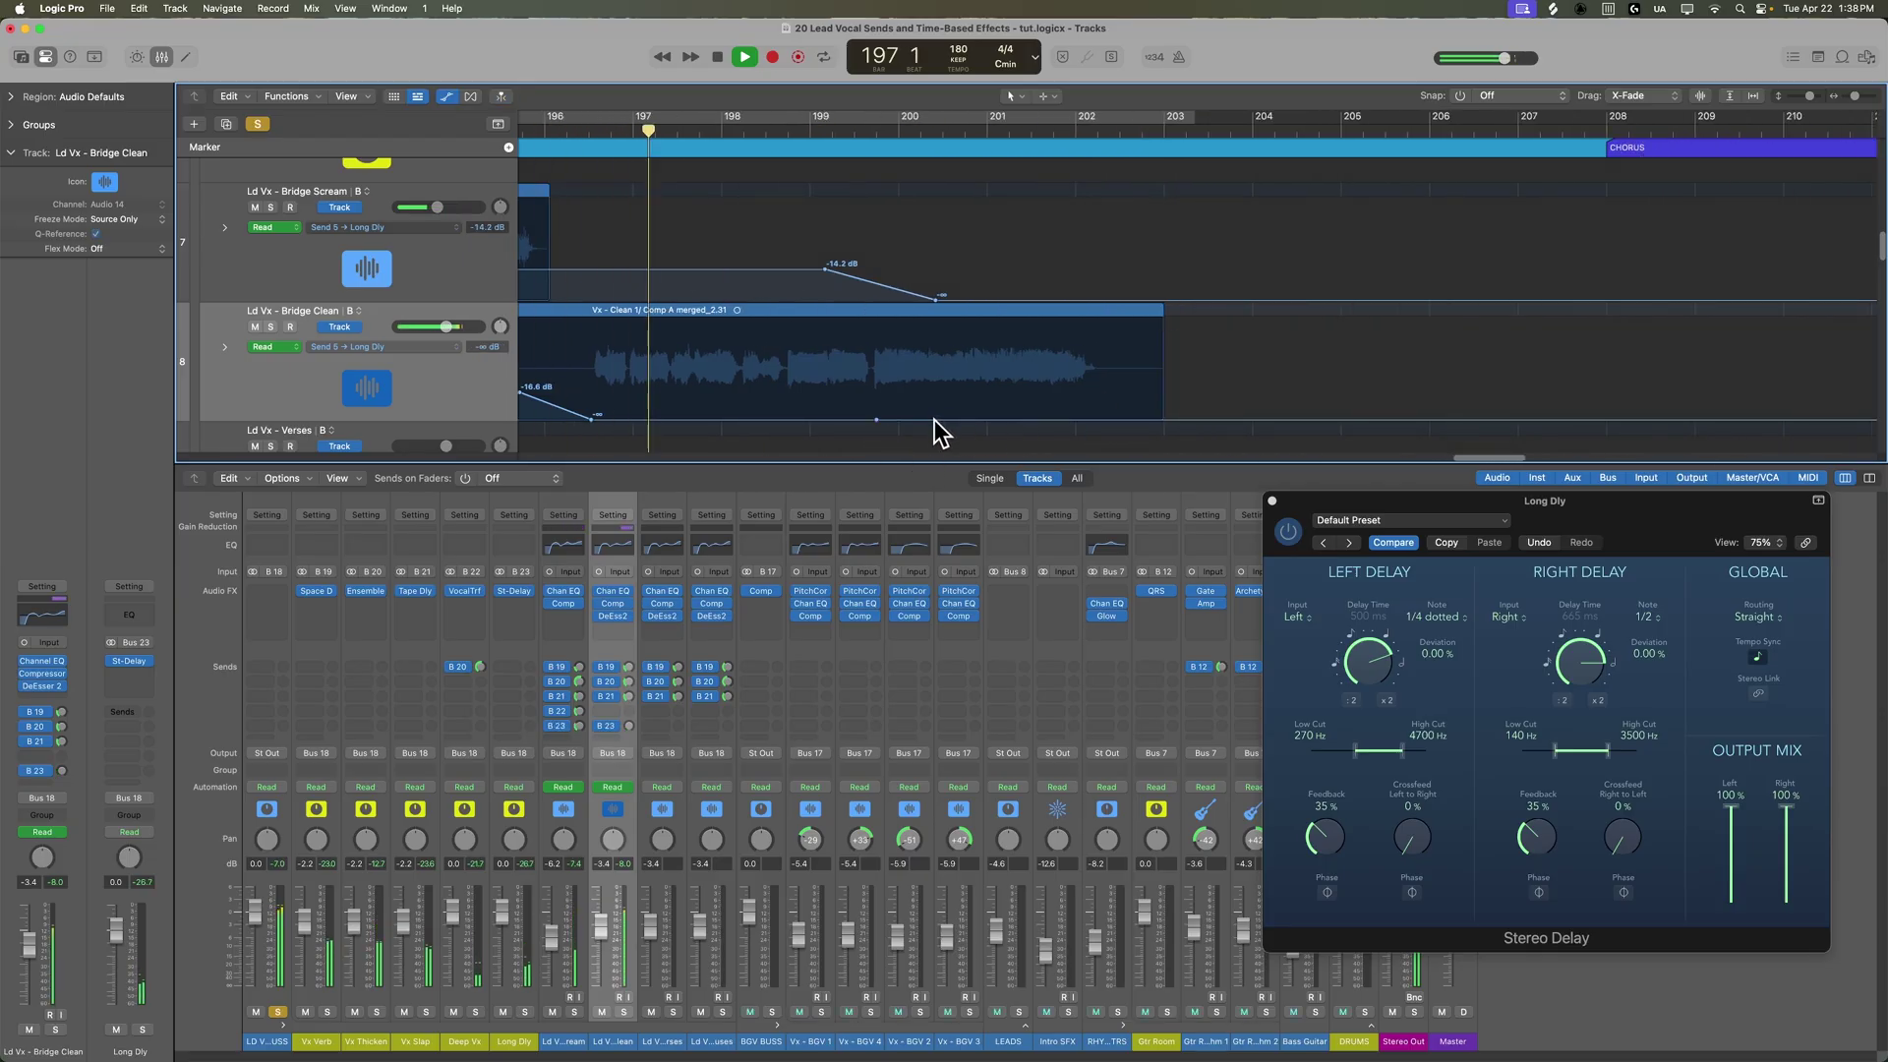
drag(934, 421, 989, 390)
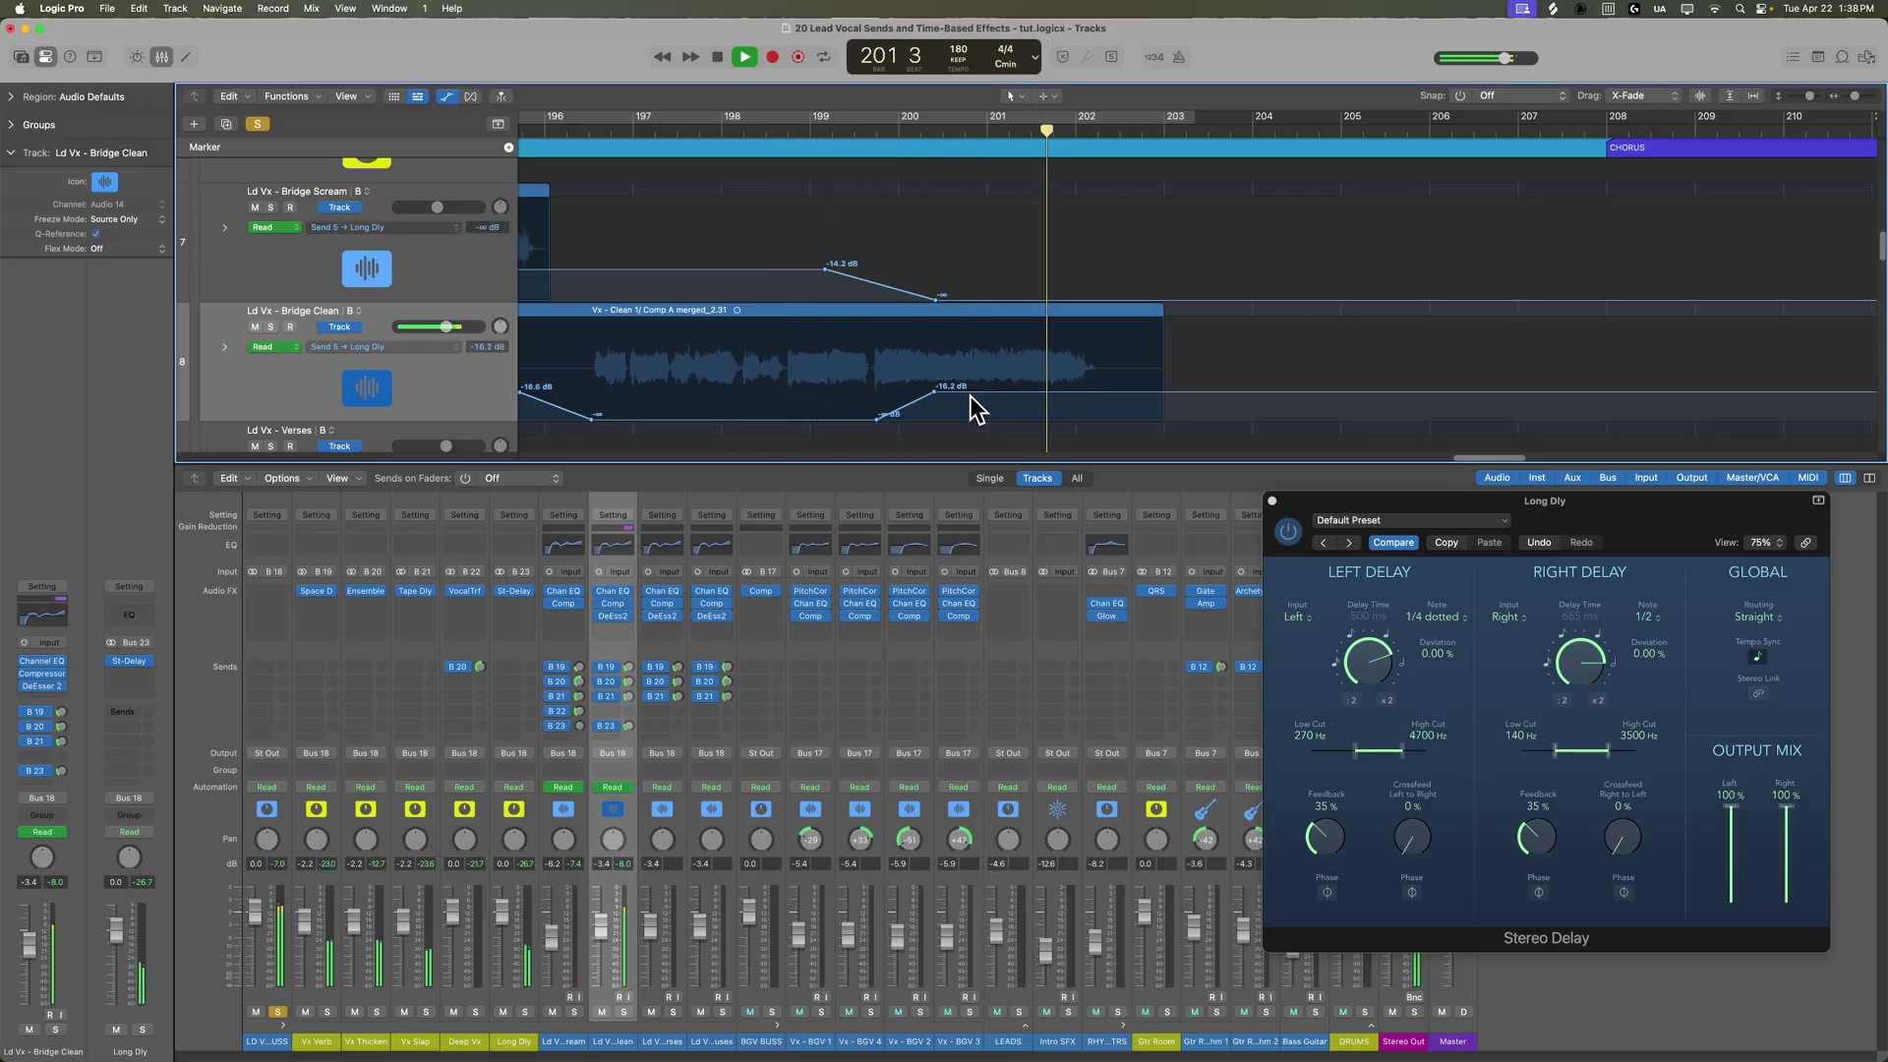
key(space)
key(a)
key(super+Left)
key(super+Left)
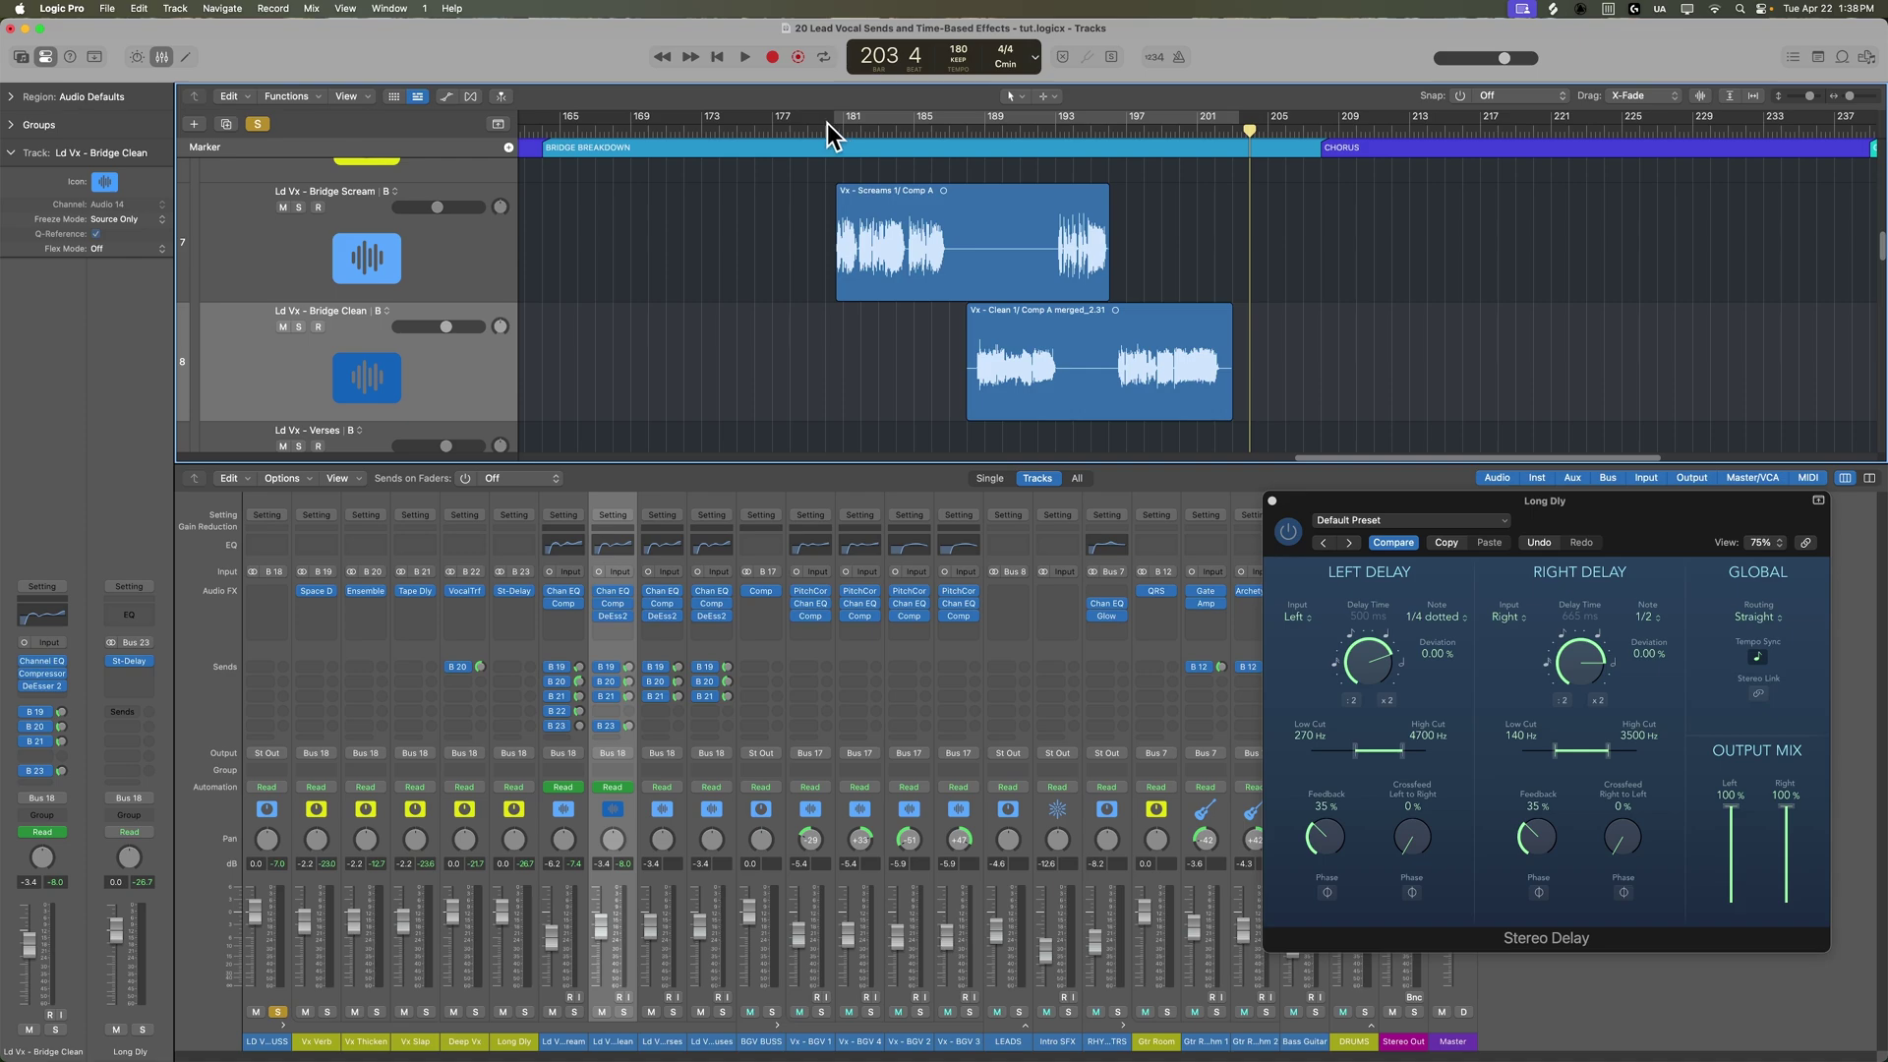
Unsolo LD VX BUSS and lift Bridge Clean's swell to -12.7 dB, tail at -15.0 dB
click(821, 128)
click(280, 1012)
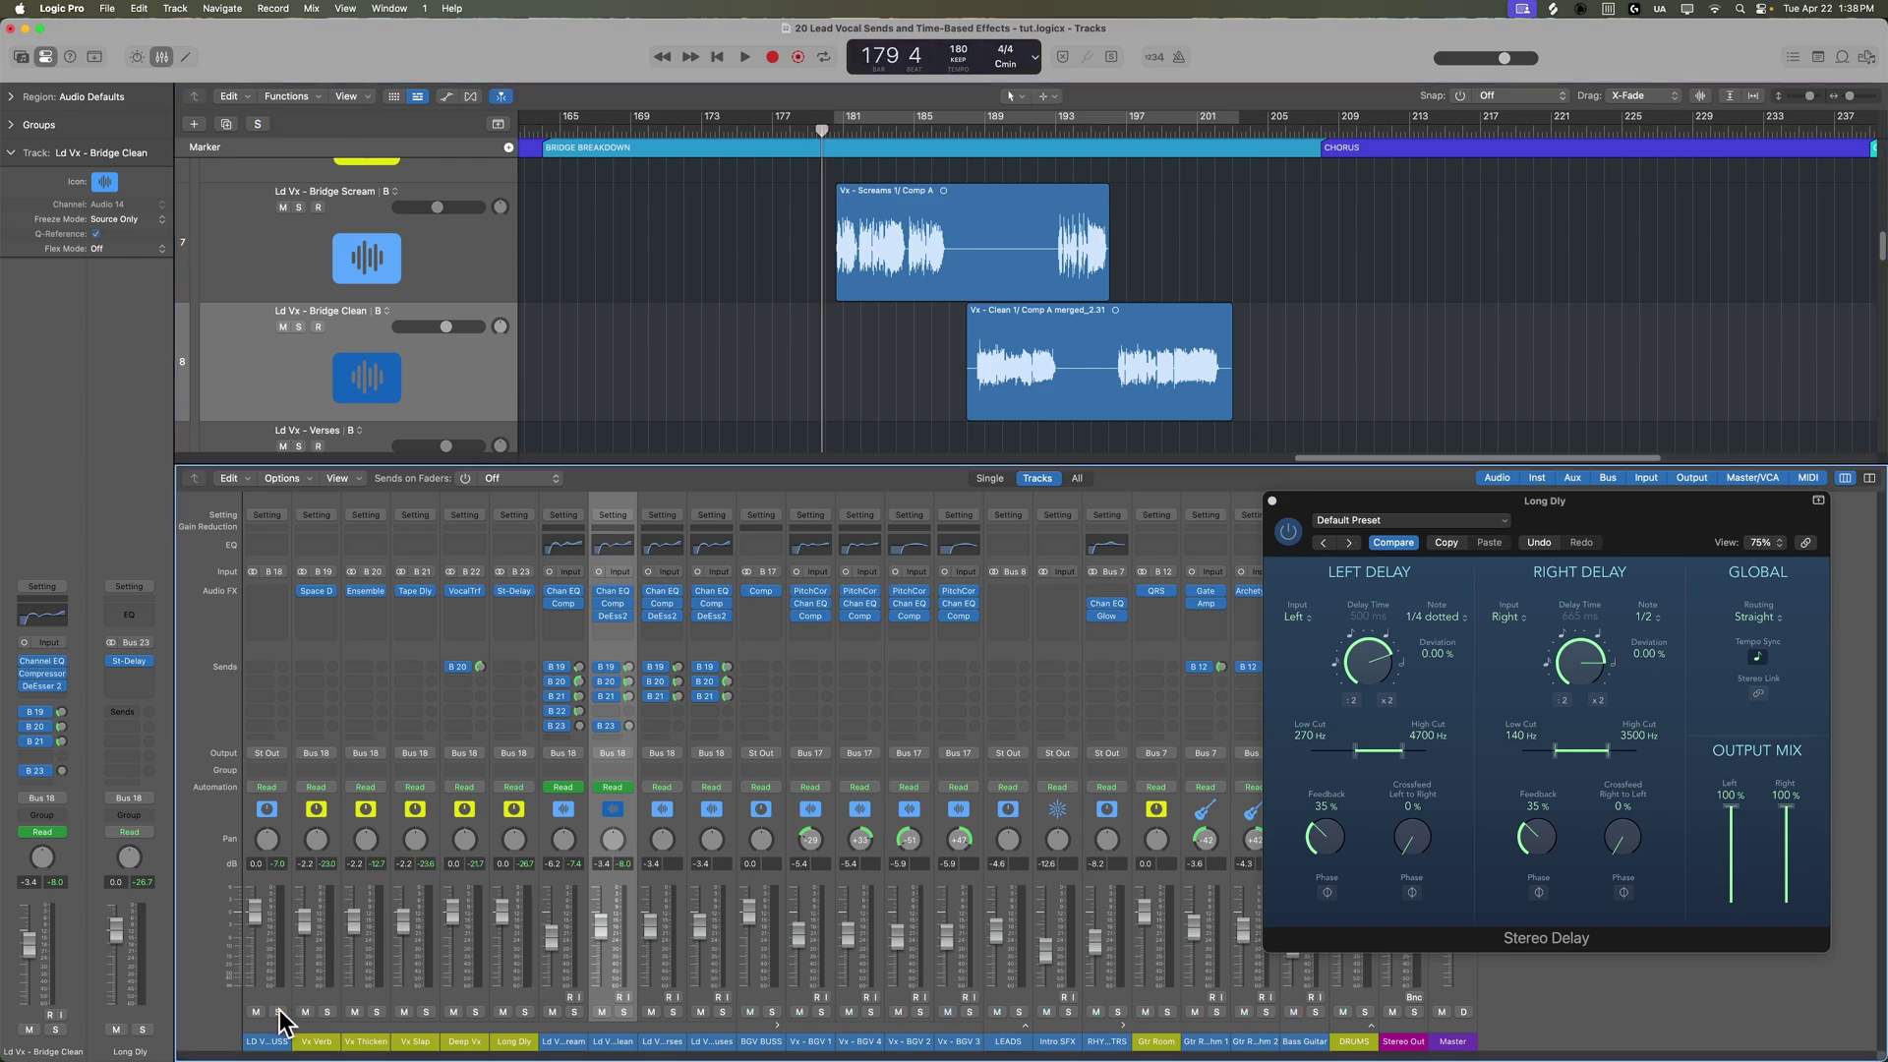
key(space)
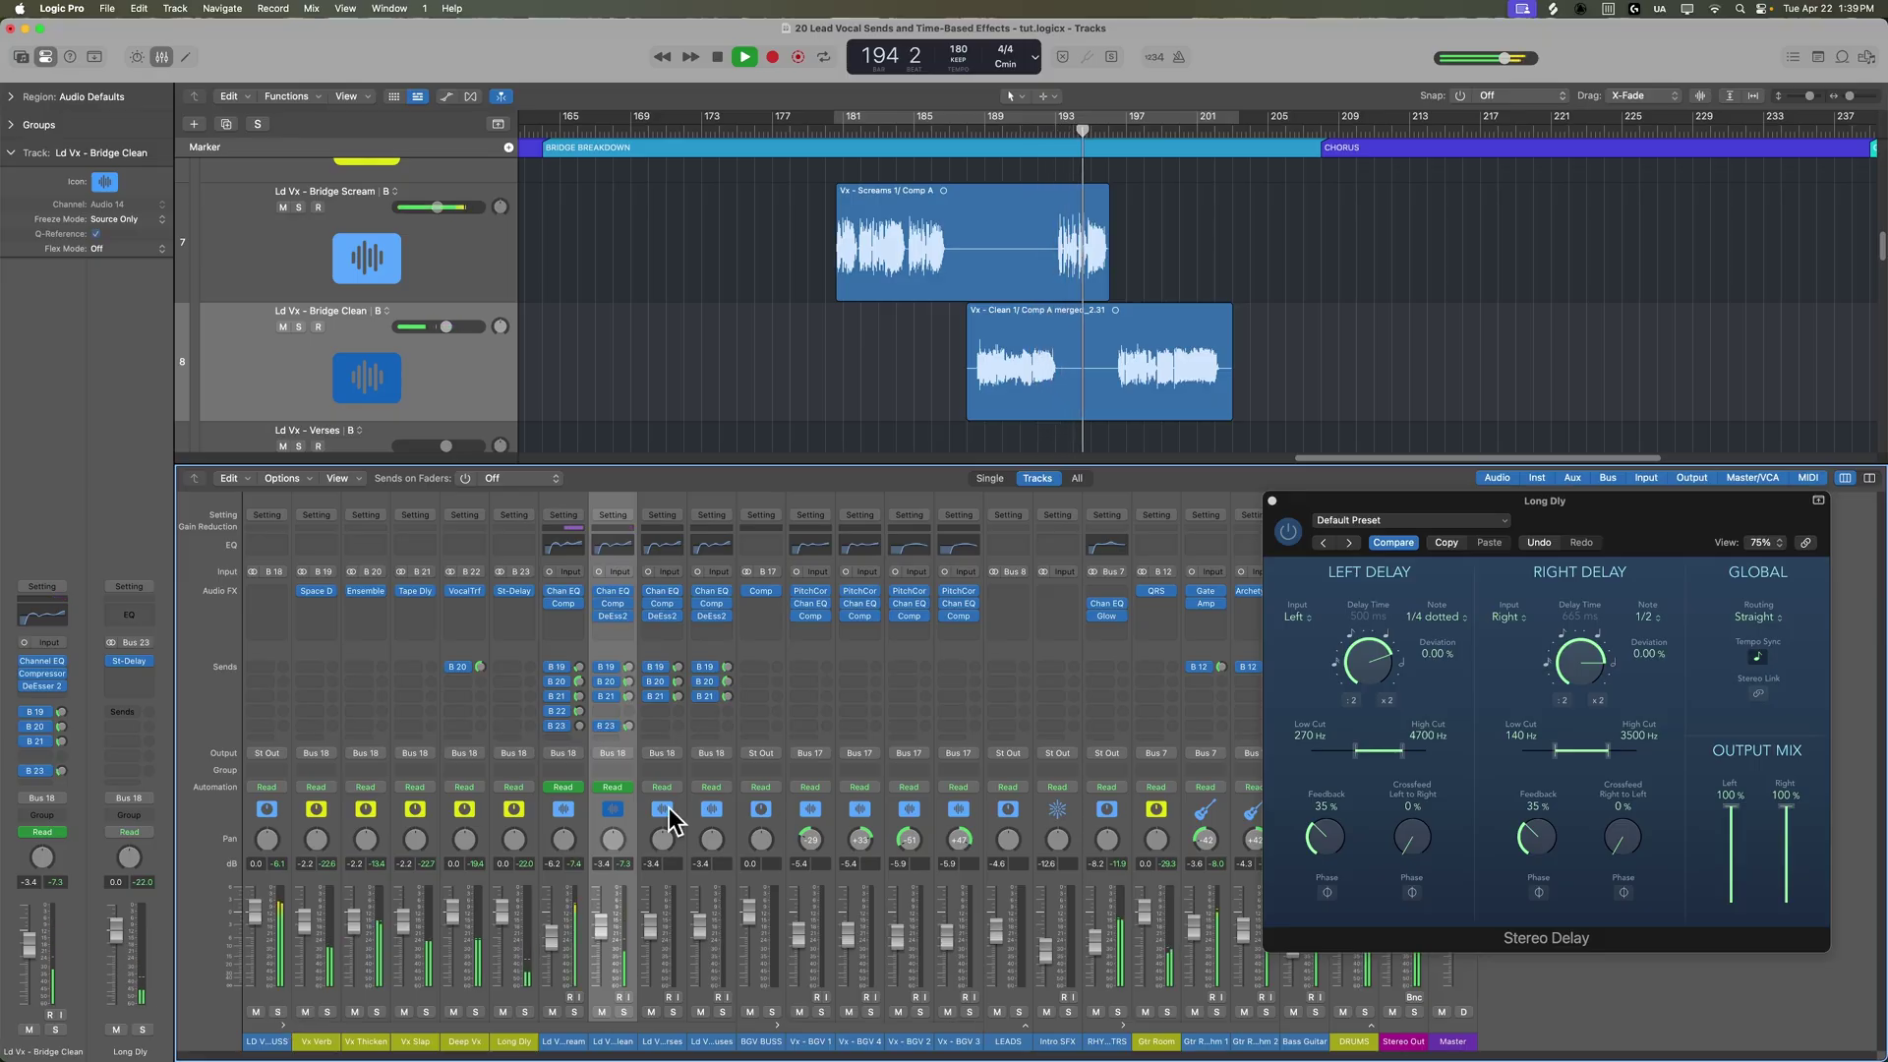
key(a)
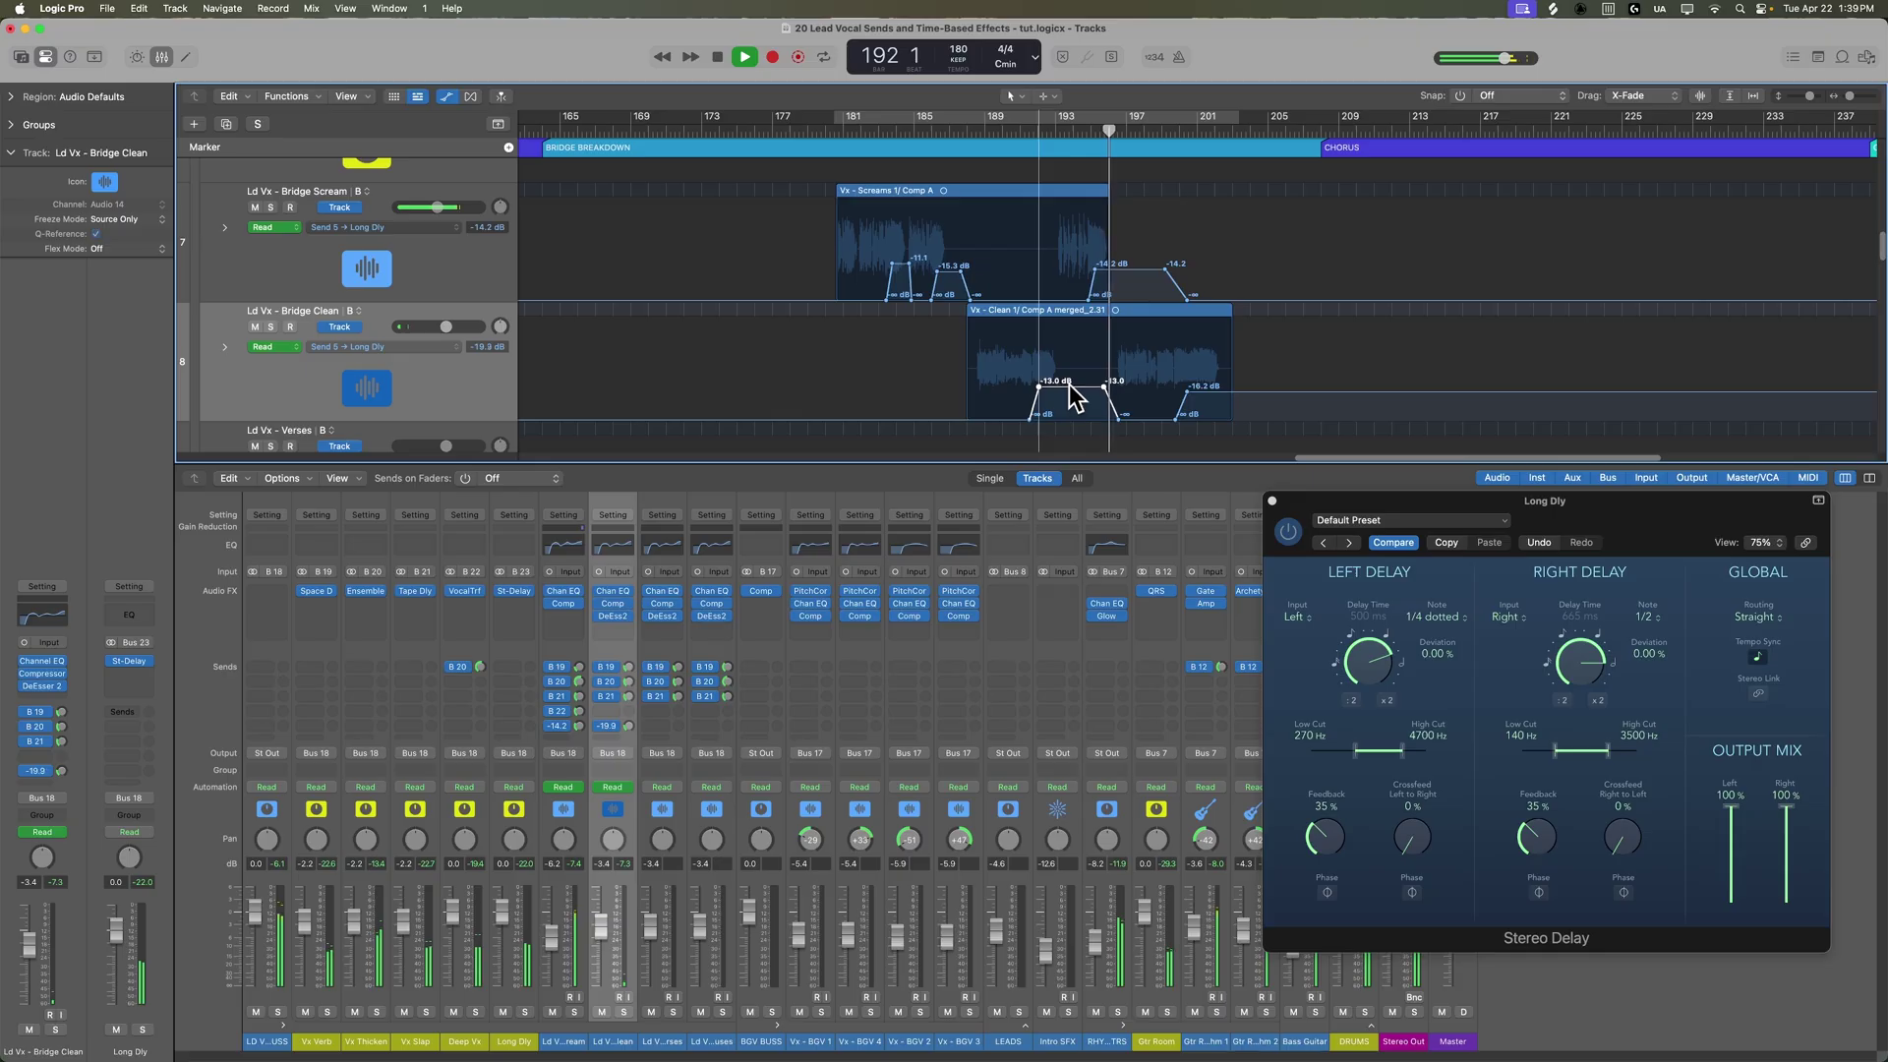
drag(1070, 390, 1070, 383)
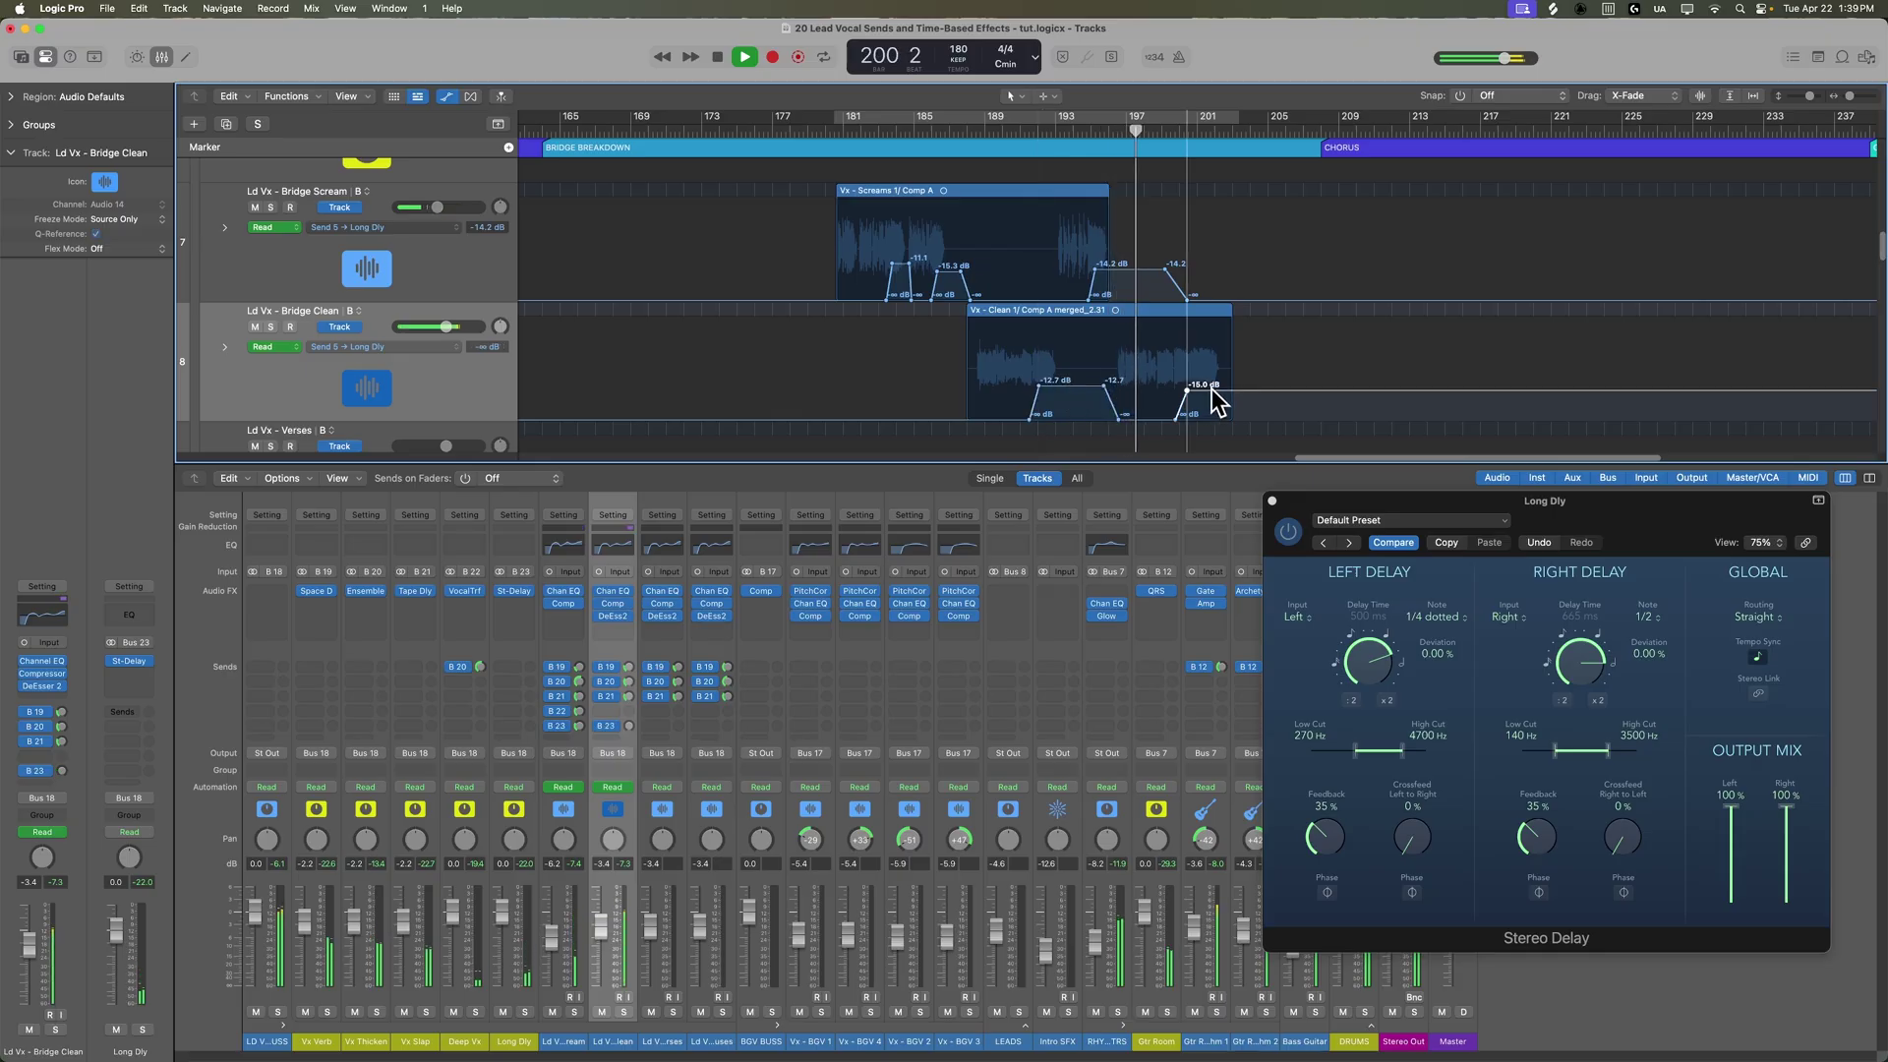
drag(1208, 394, 1209, 389)
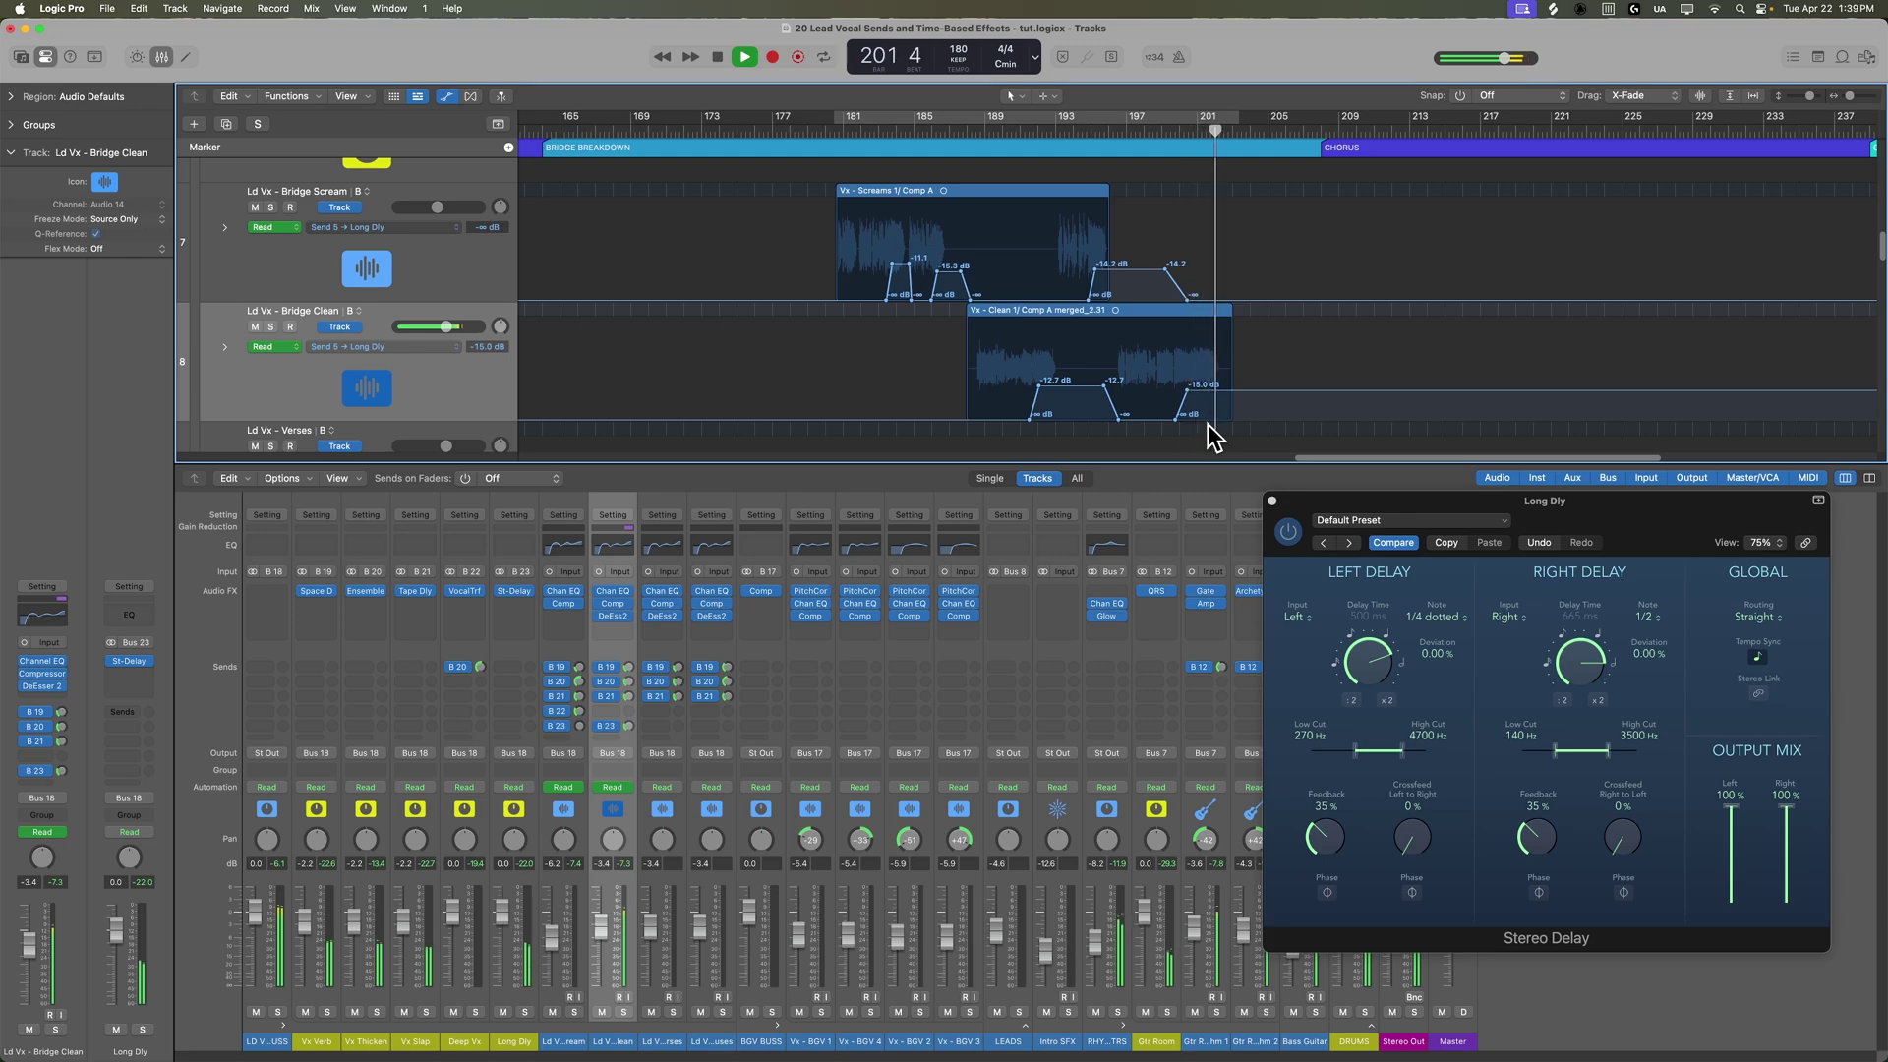
click(1019, 128)
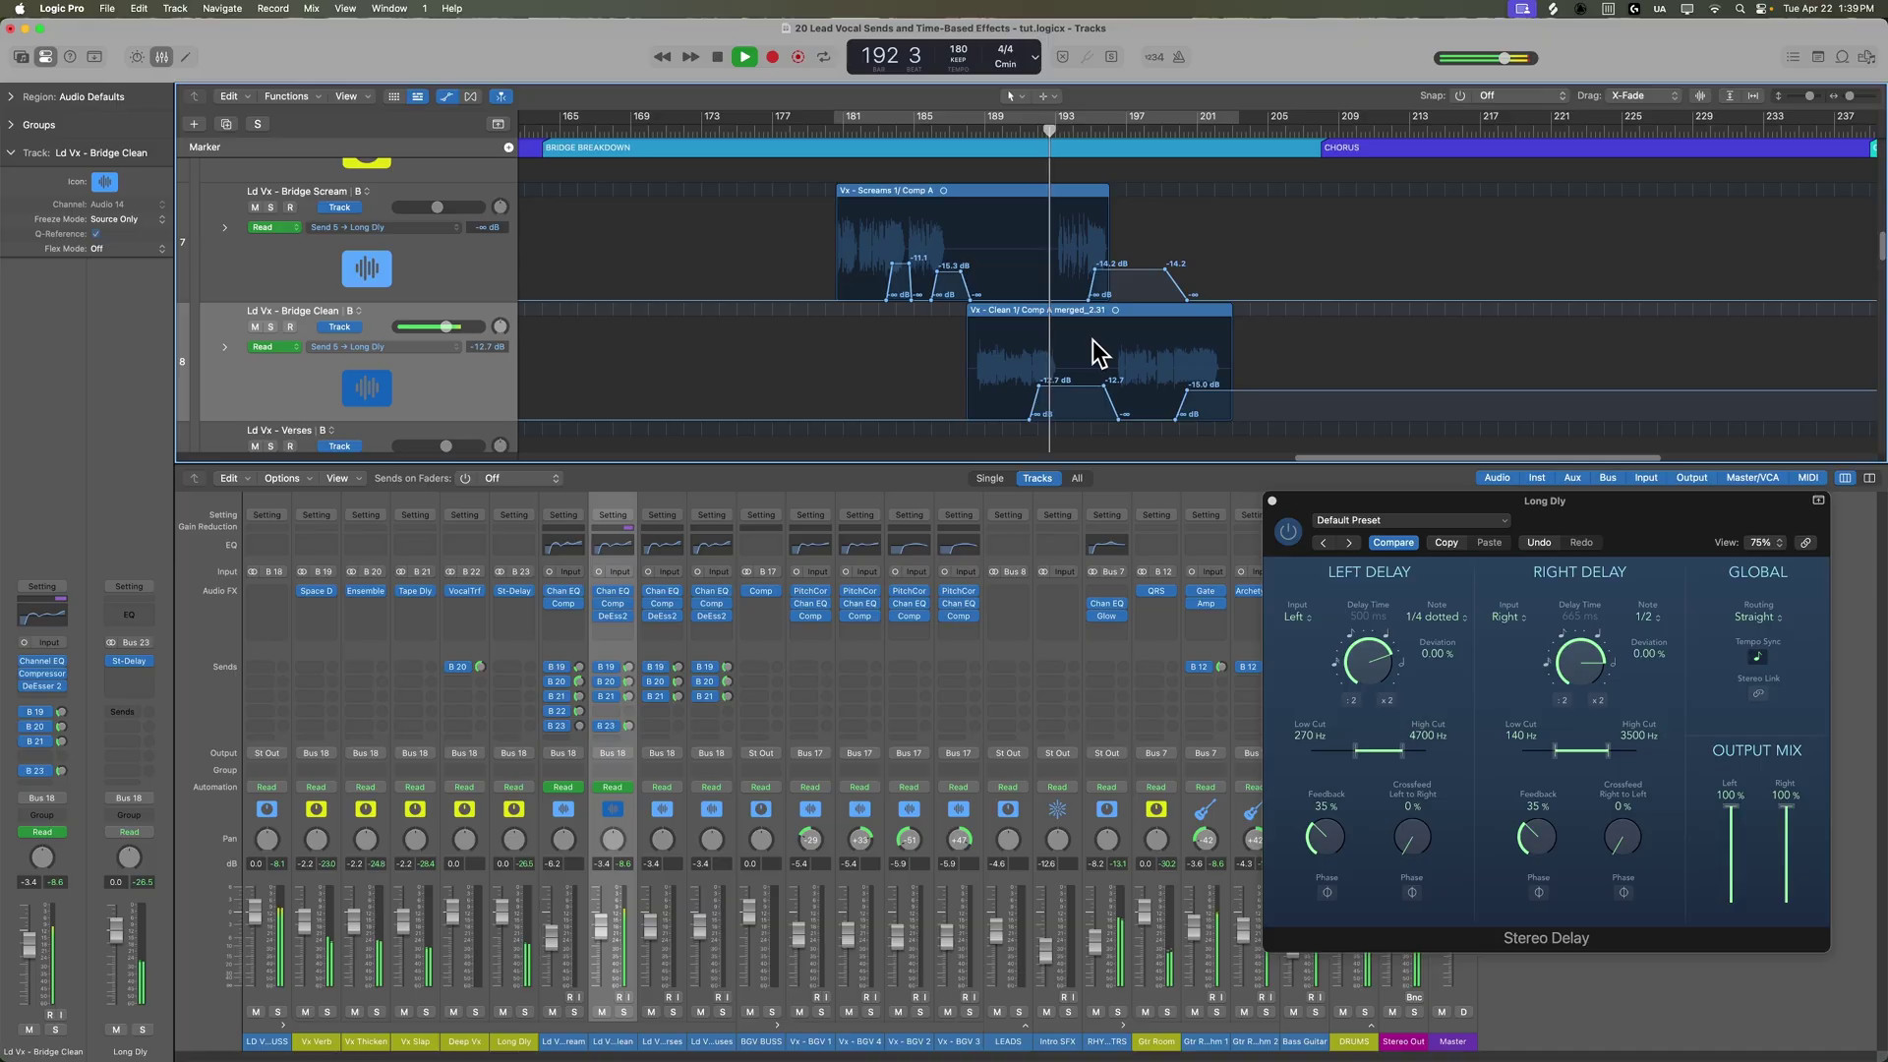
key(space)
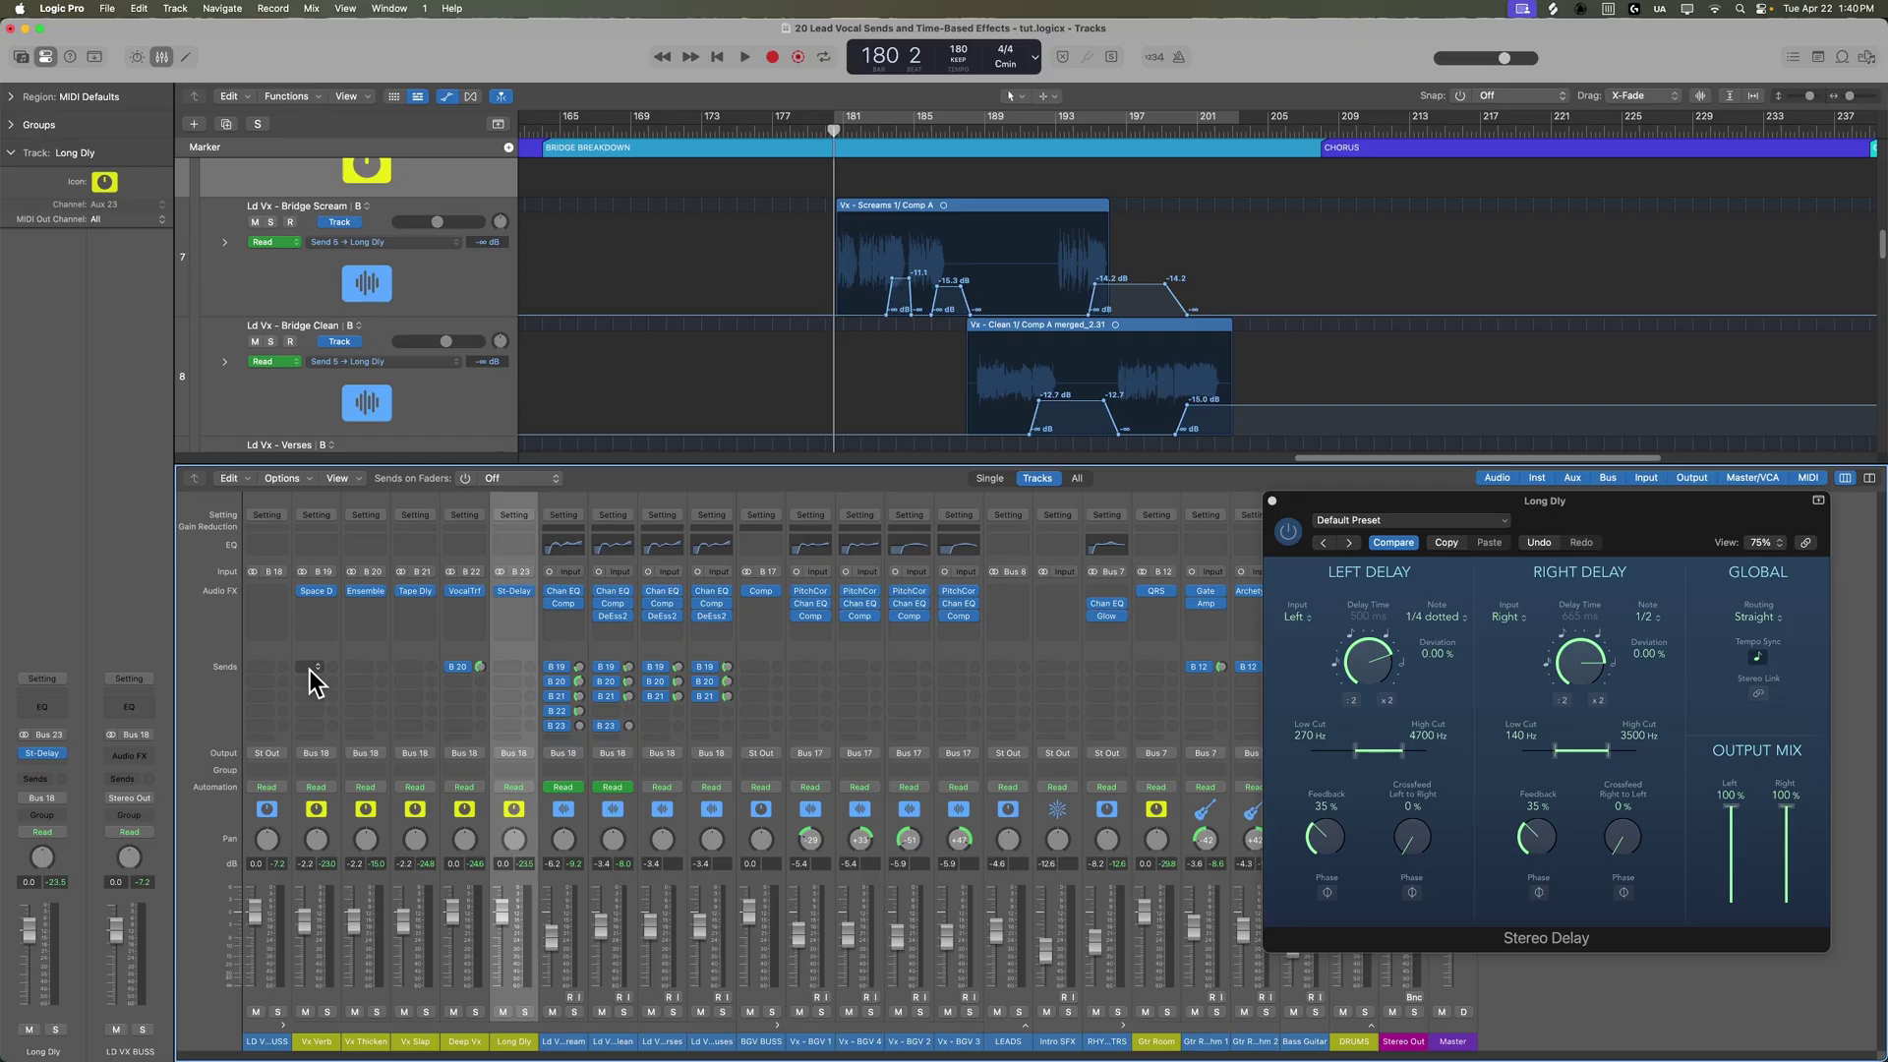
Insert a Stereo Space Designer after St-Delay on the Long Dly aux and open its presets
click(318, 592)
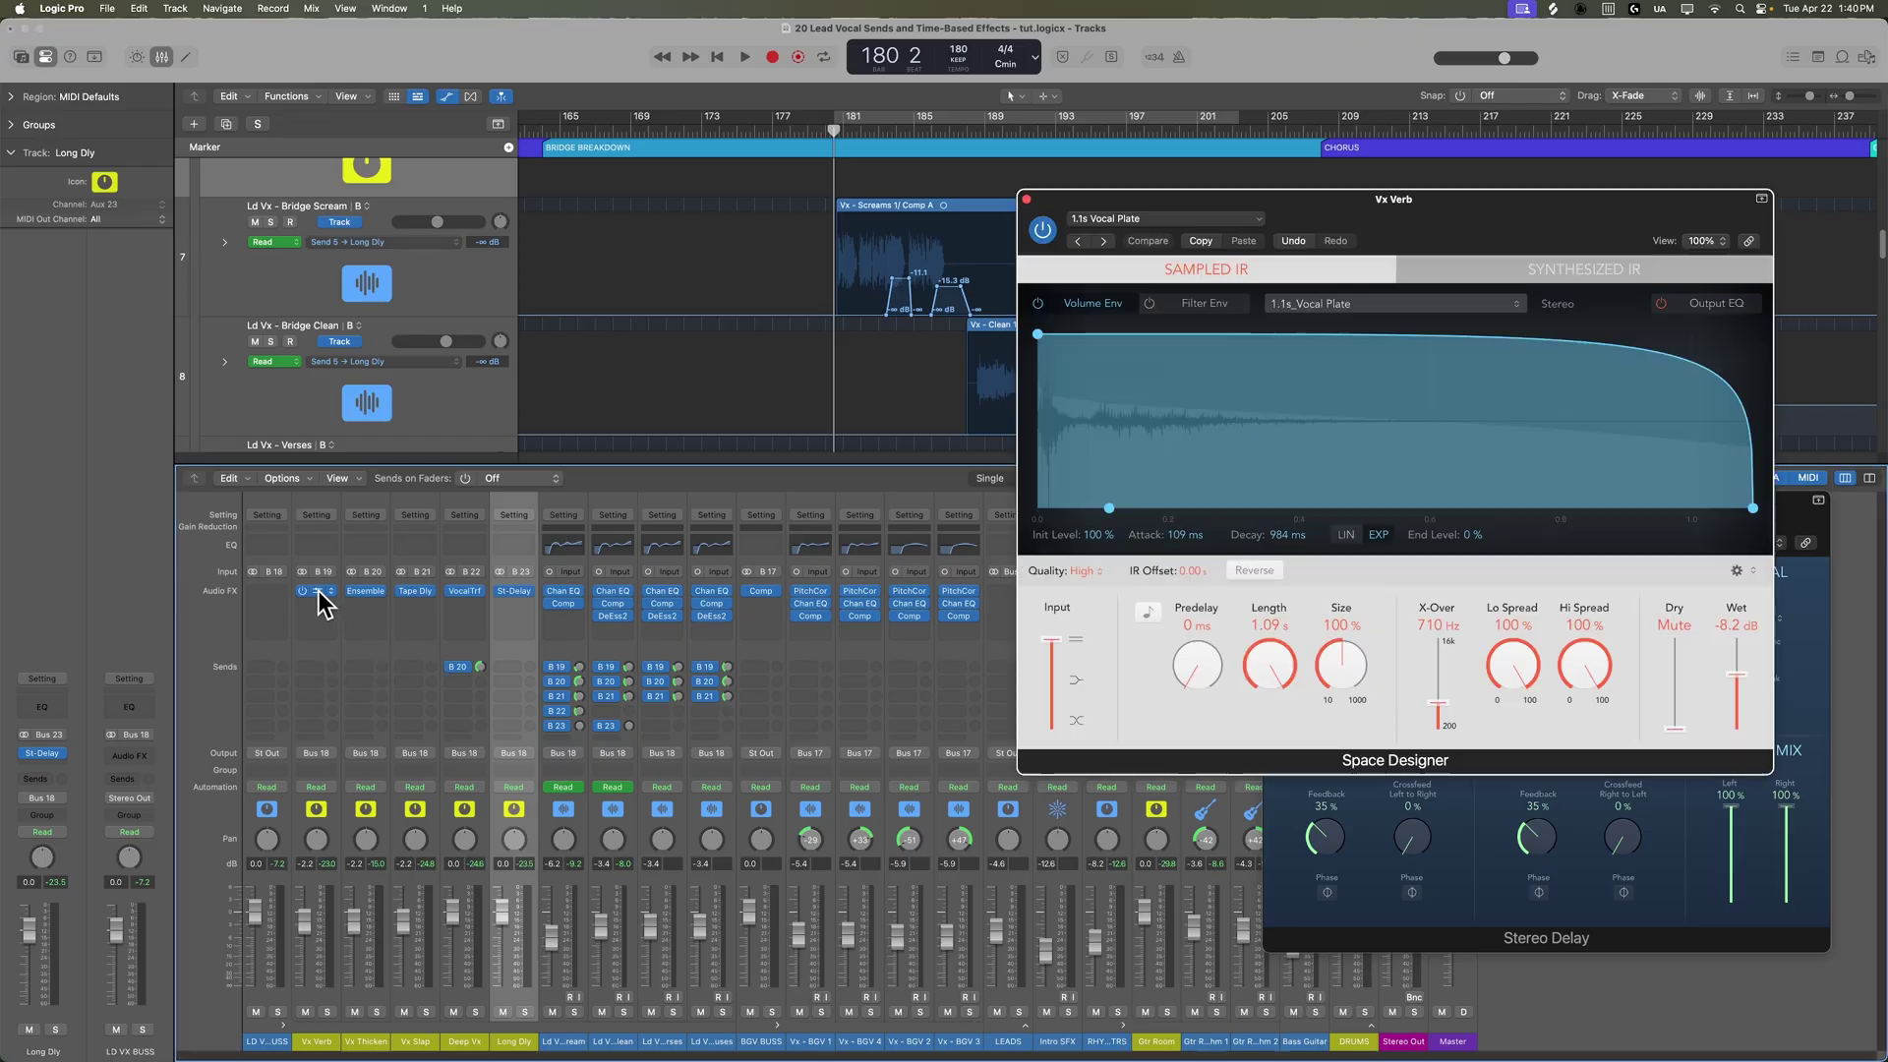
click(317, 592)
click(511, 604)
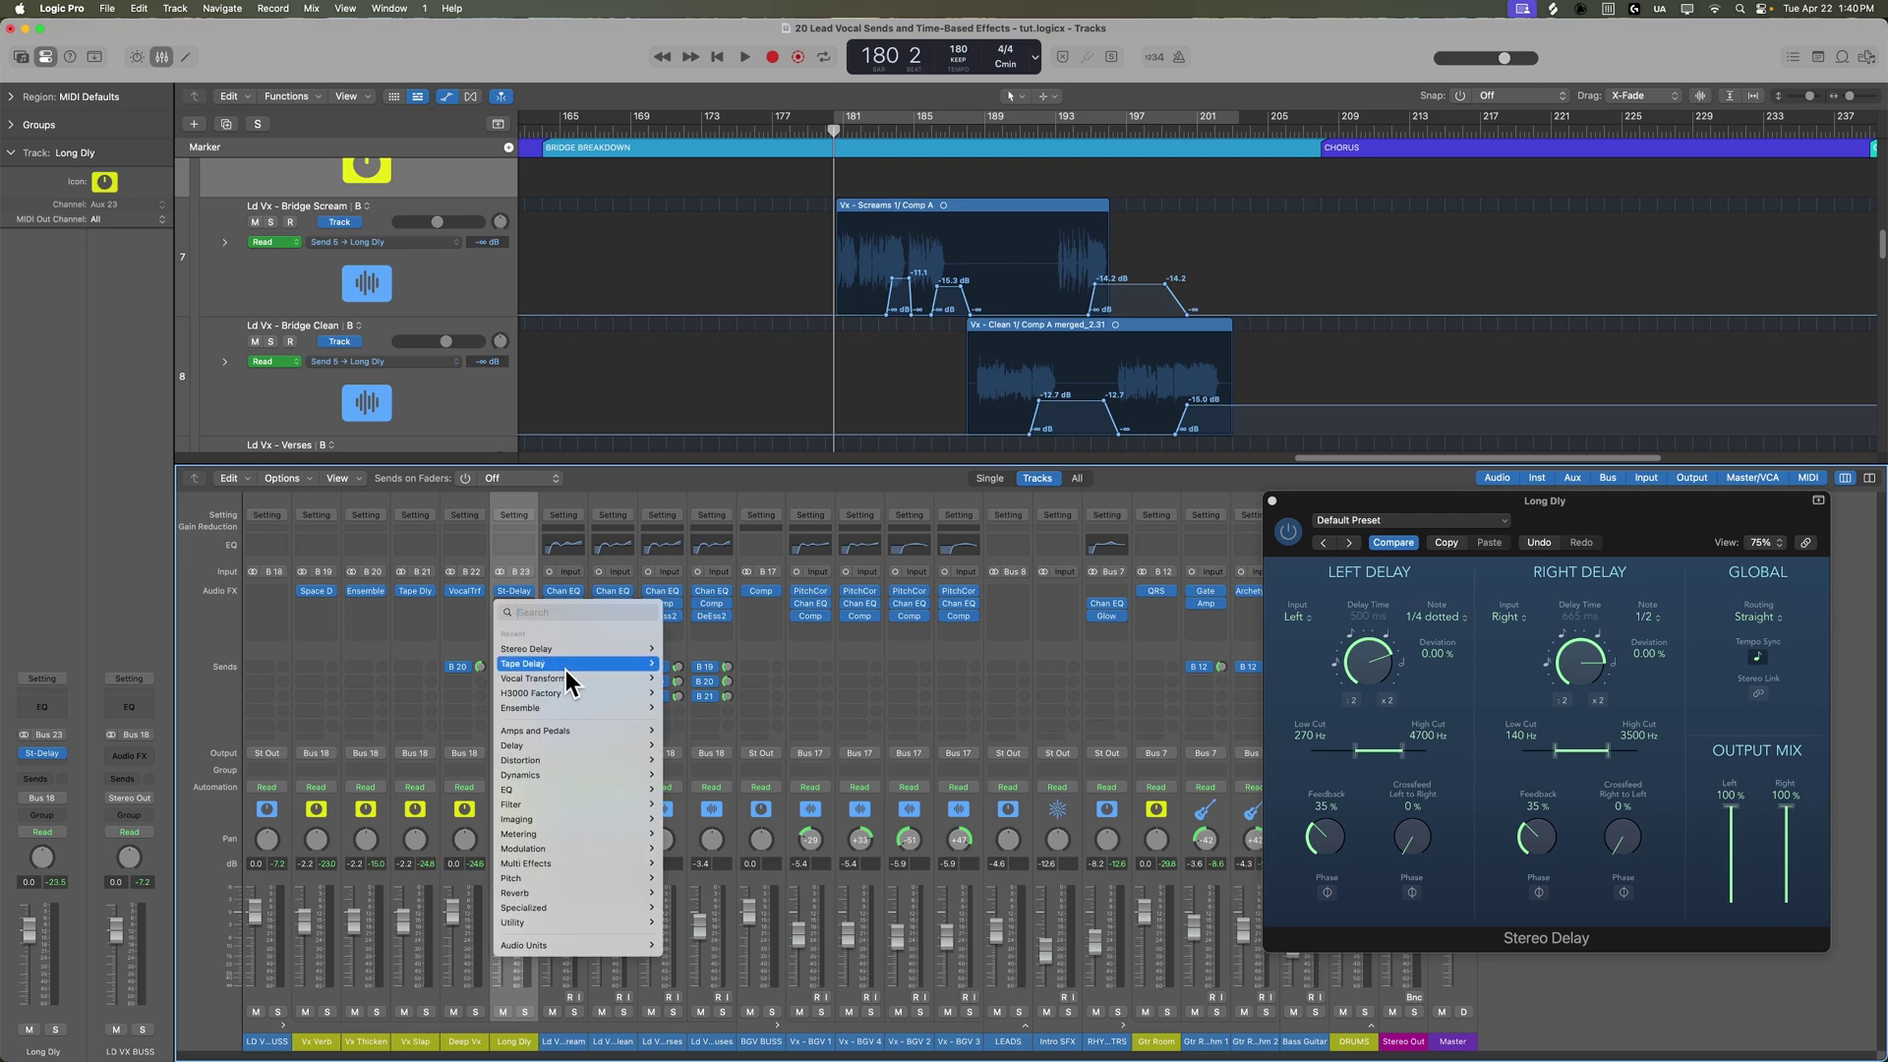
mouse_move(565, 671)
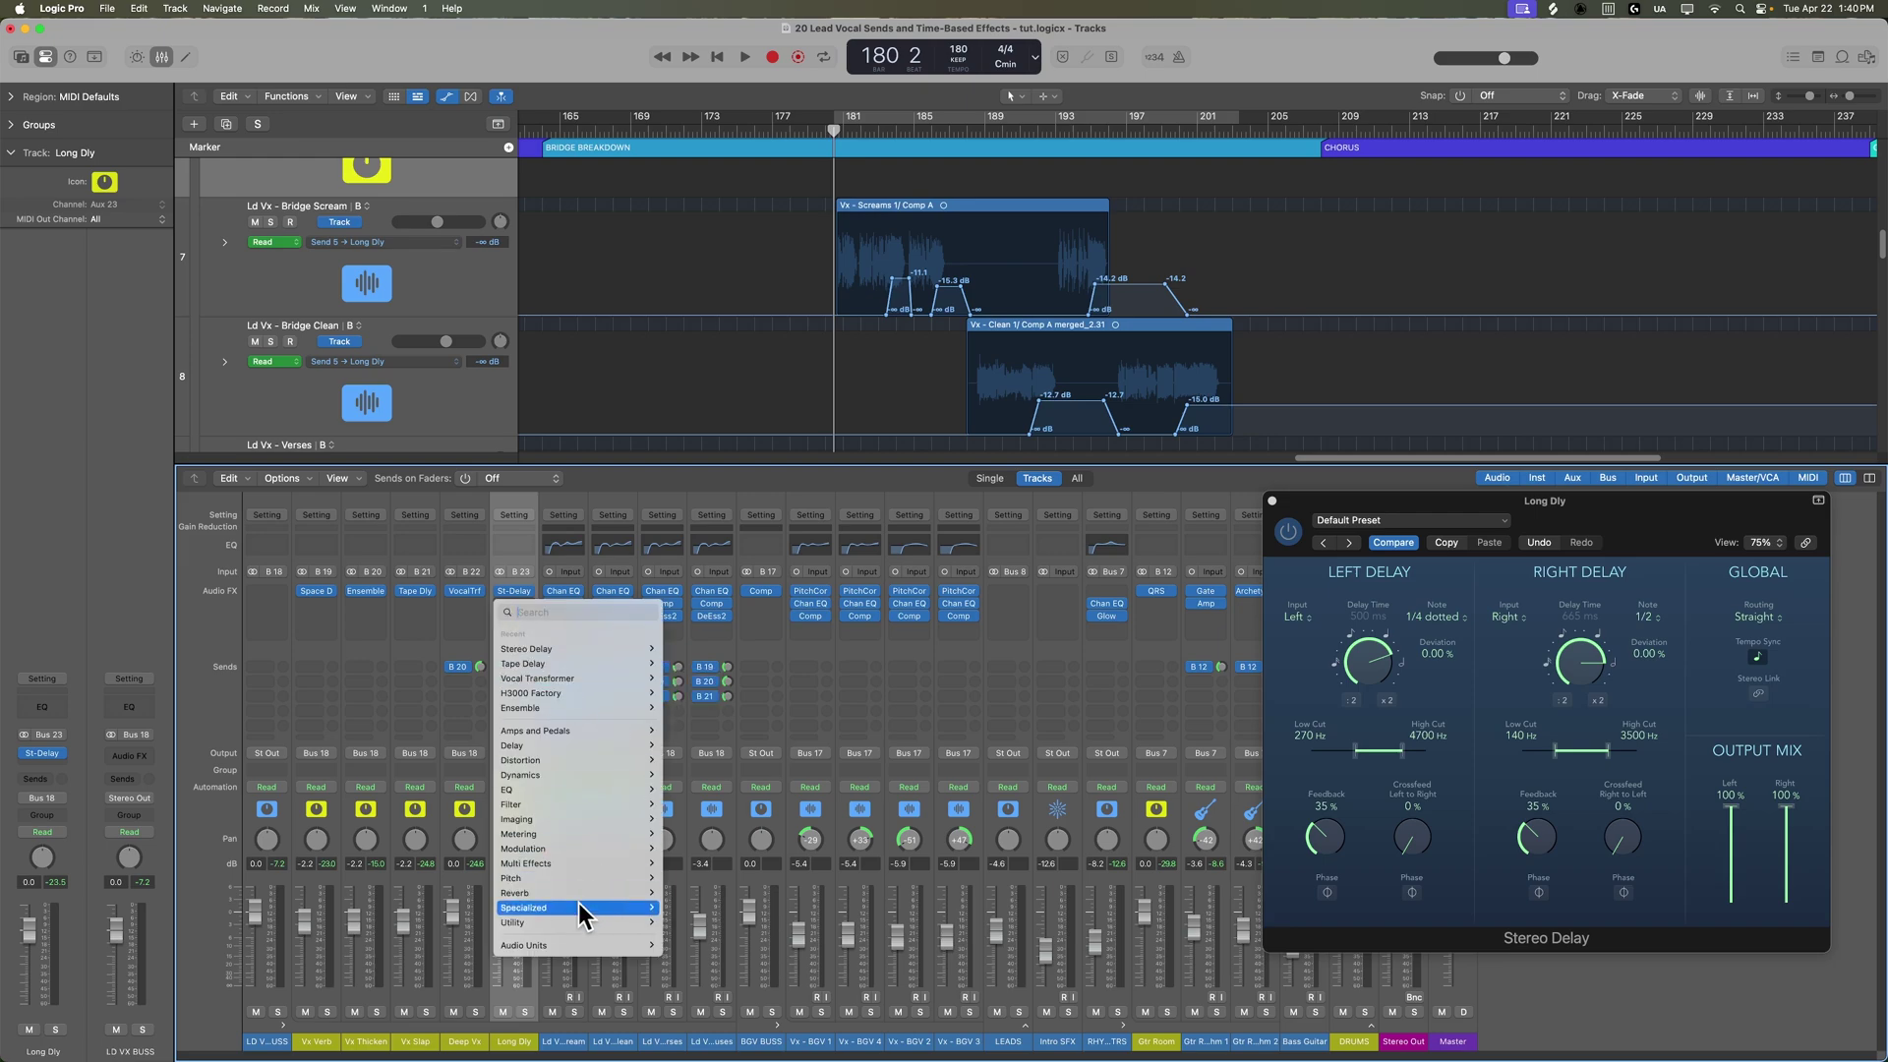
mouse_move(577, 893)
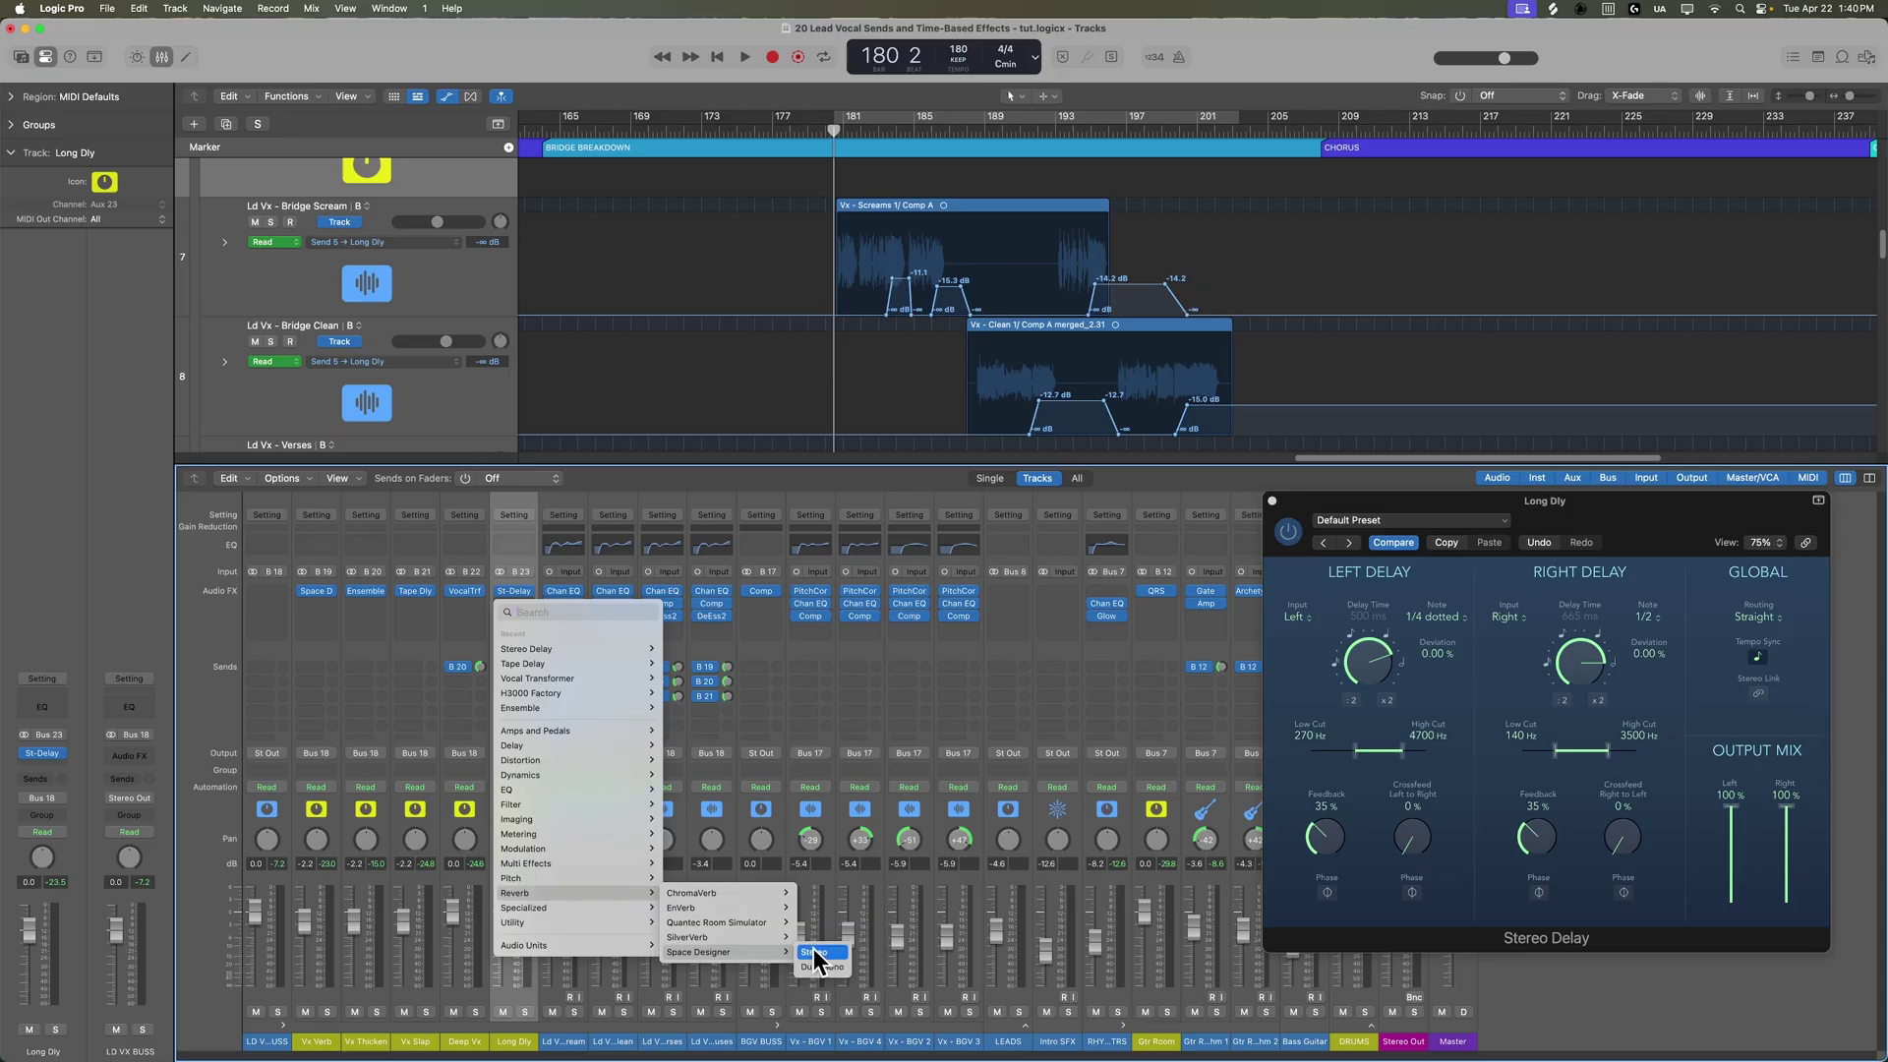
click(813, 953)
click(758, 233)
mouse_move(757, 560)
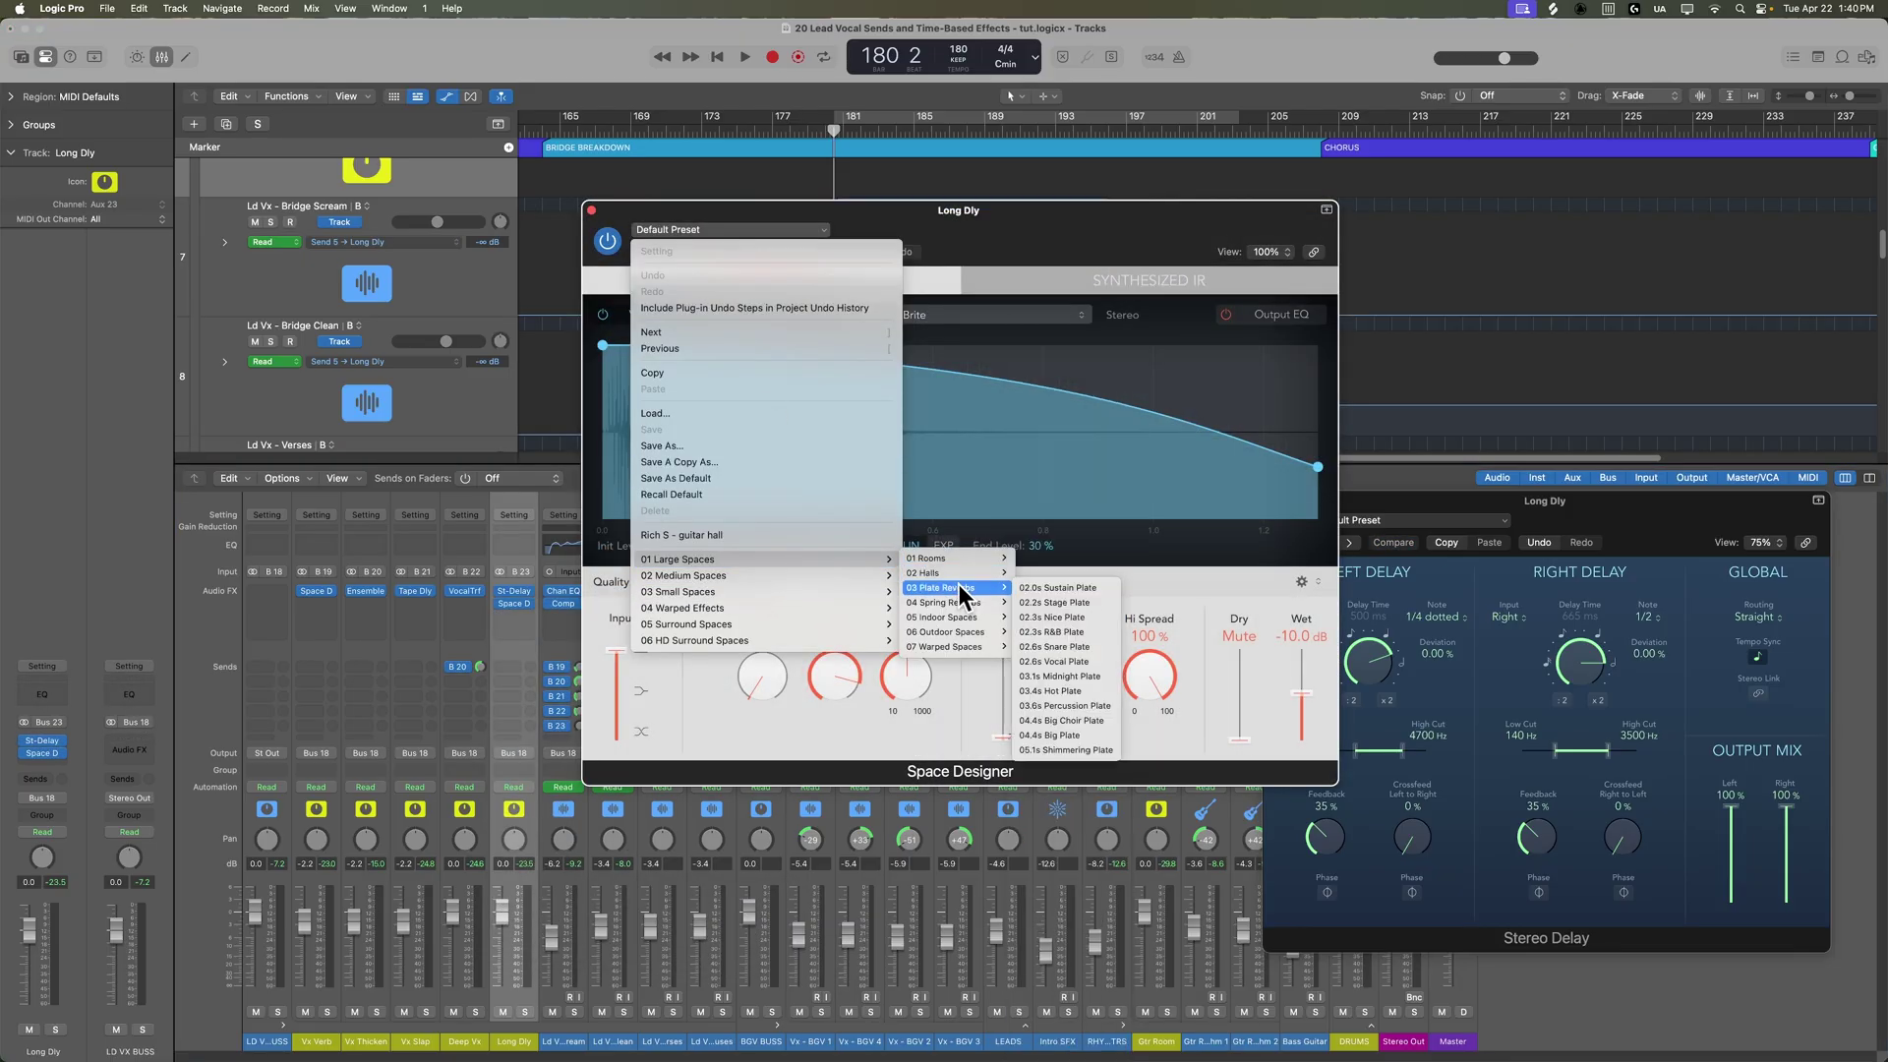
Load the 05.1s Shimmering Plate preset with Wet at -5.8 dB and Dry at -11.0 dB
mouse_move(949, 587)
click(1072, 752)
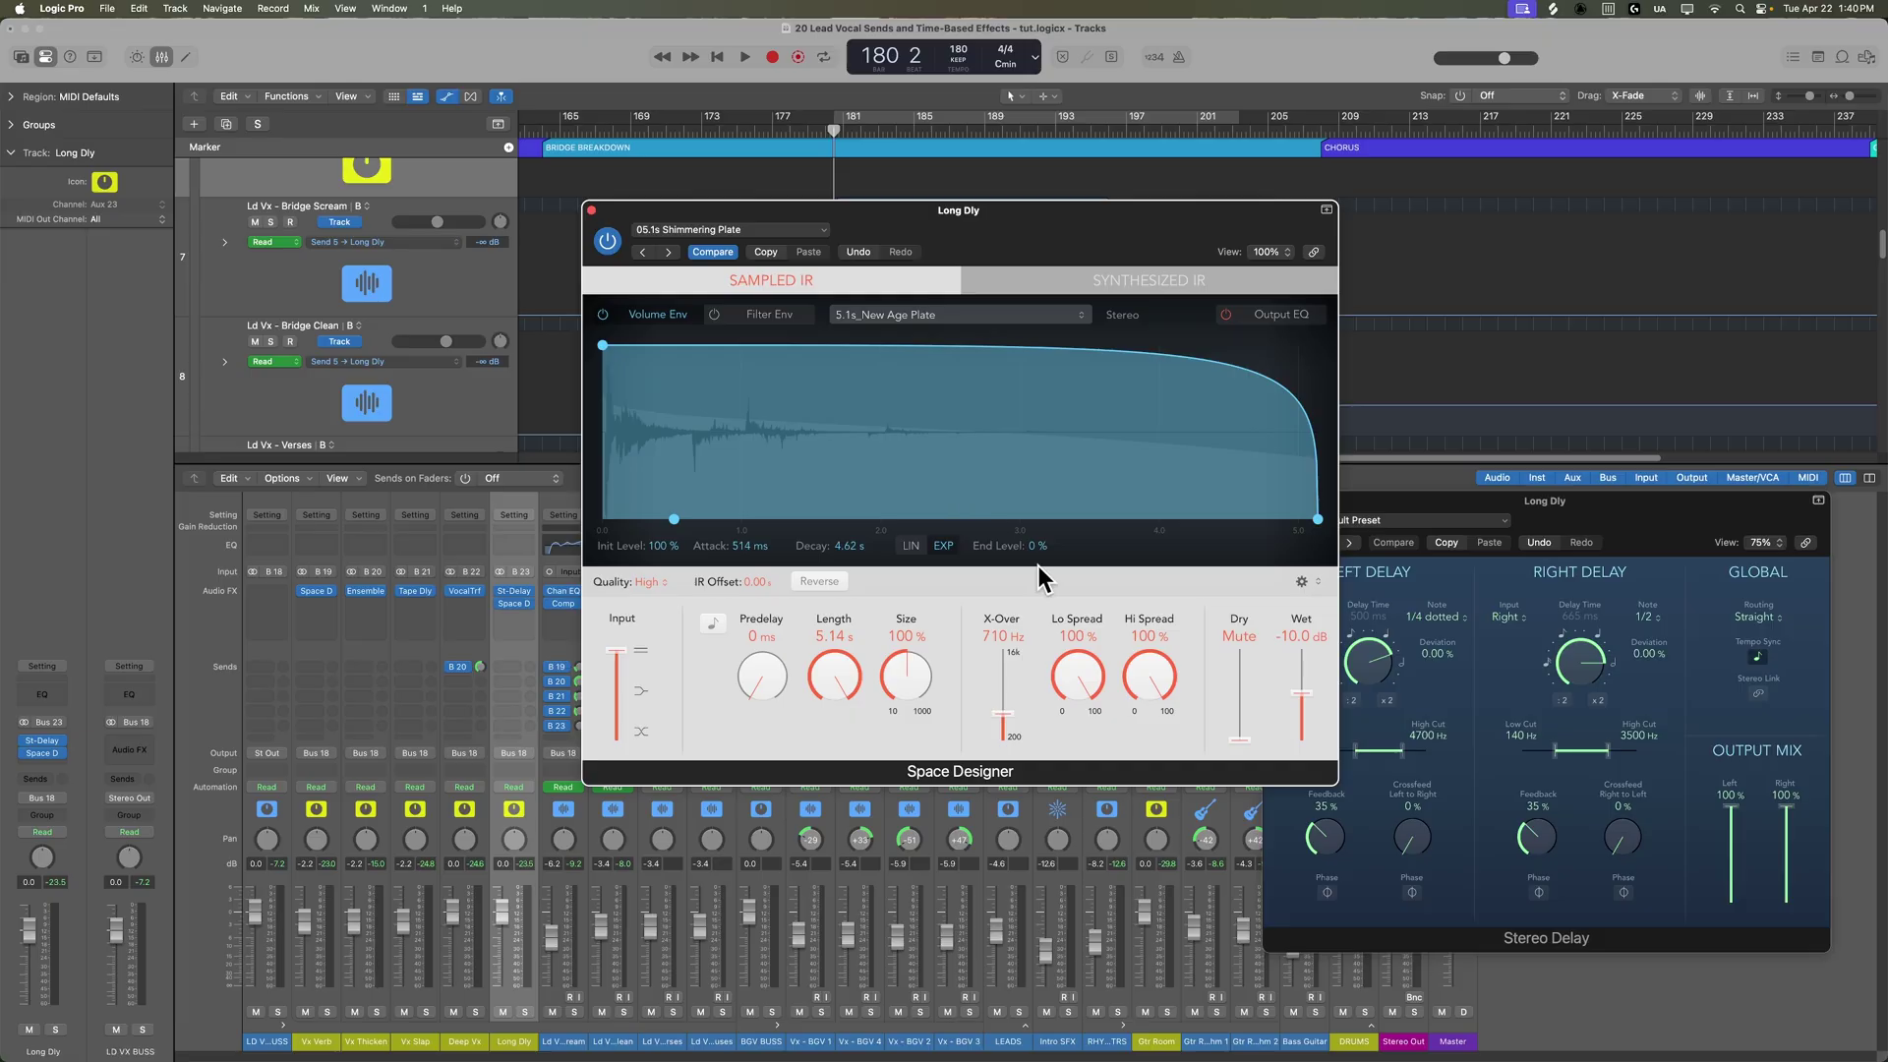
drag(1298, 700, 1317, 688)
drag(1245, 733, 1270, 694)
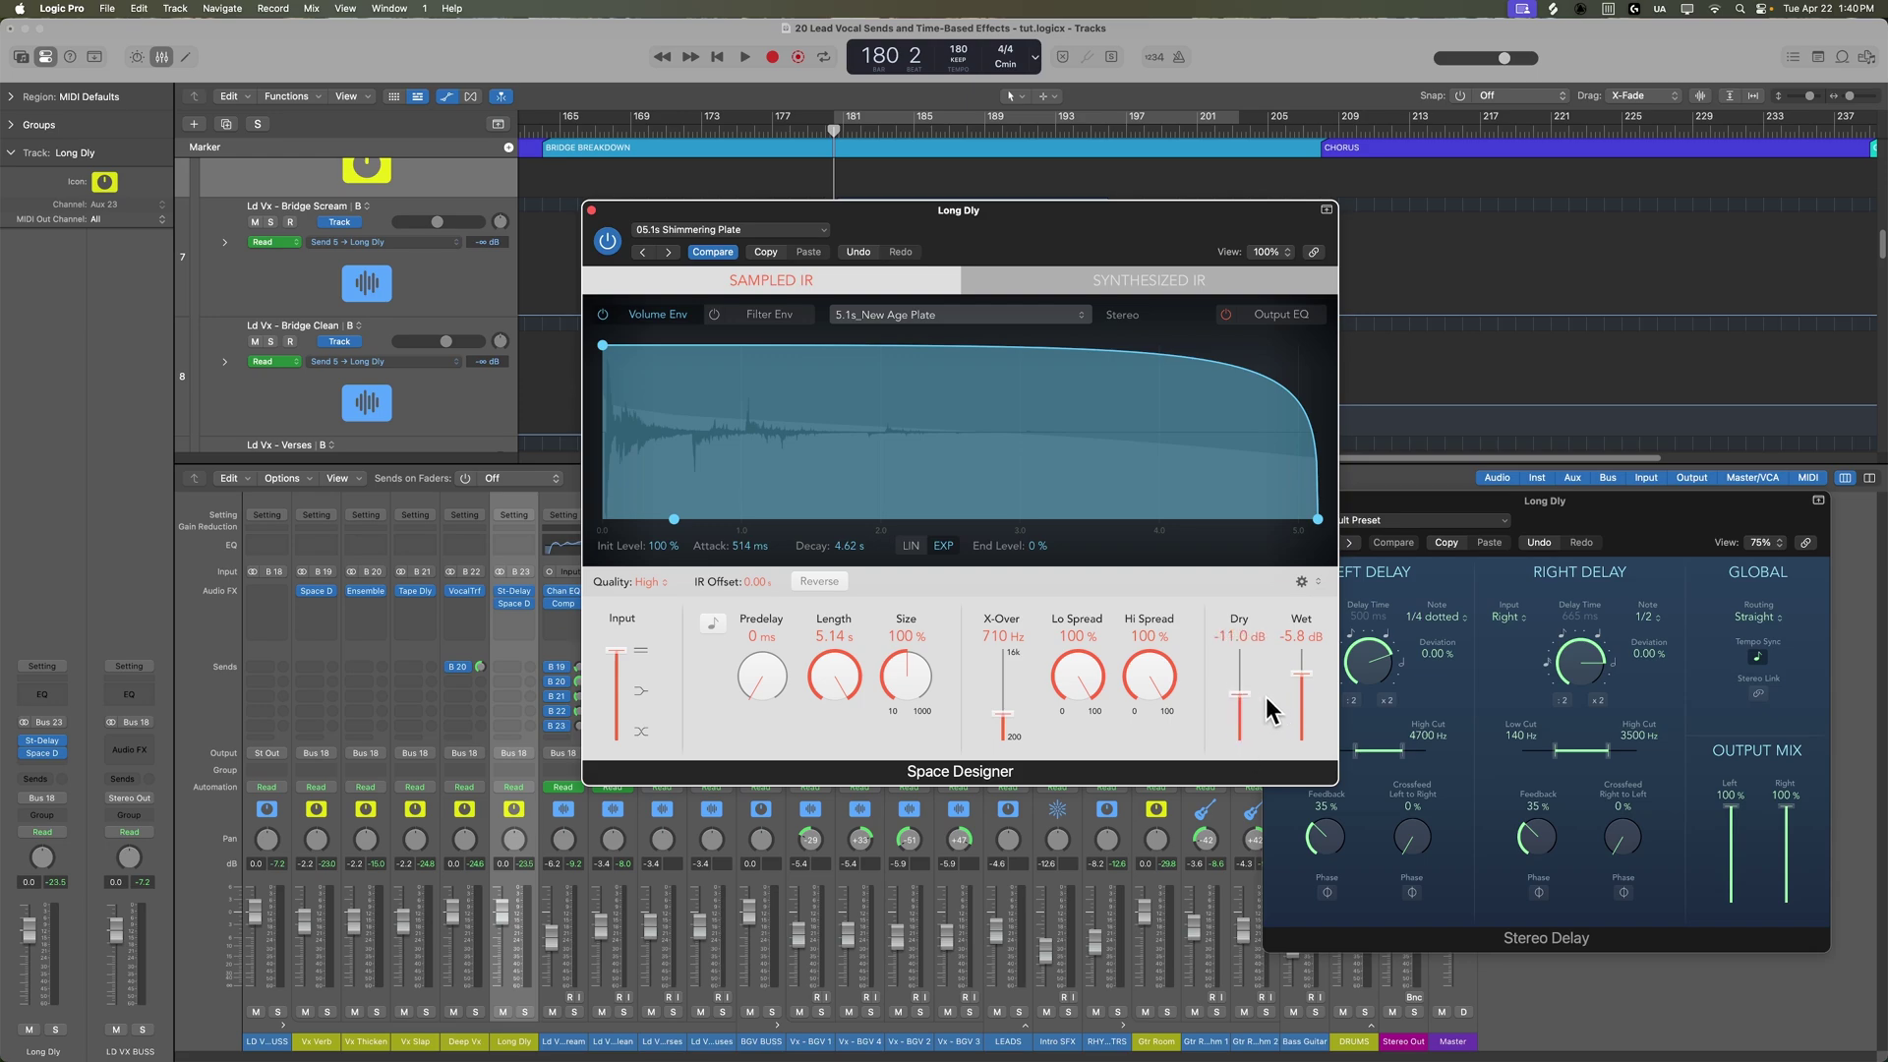
While auditioning with the bus soloed, pull the Space Designer Dry down to -13.5 dB
key(s)
key(space)
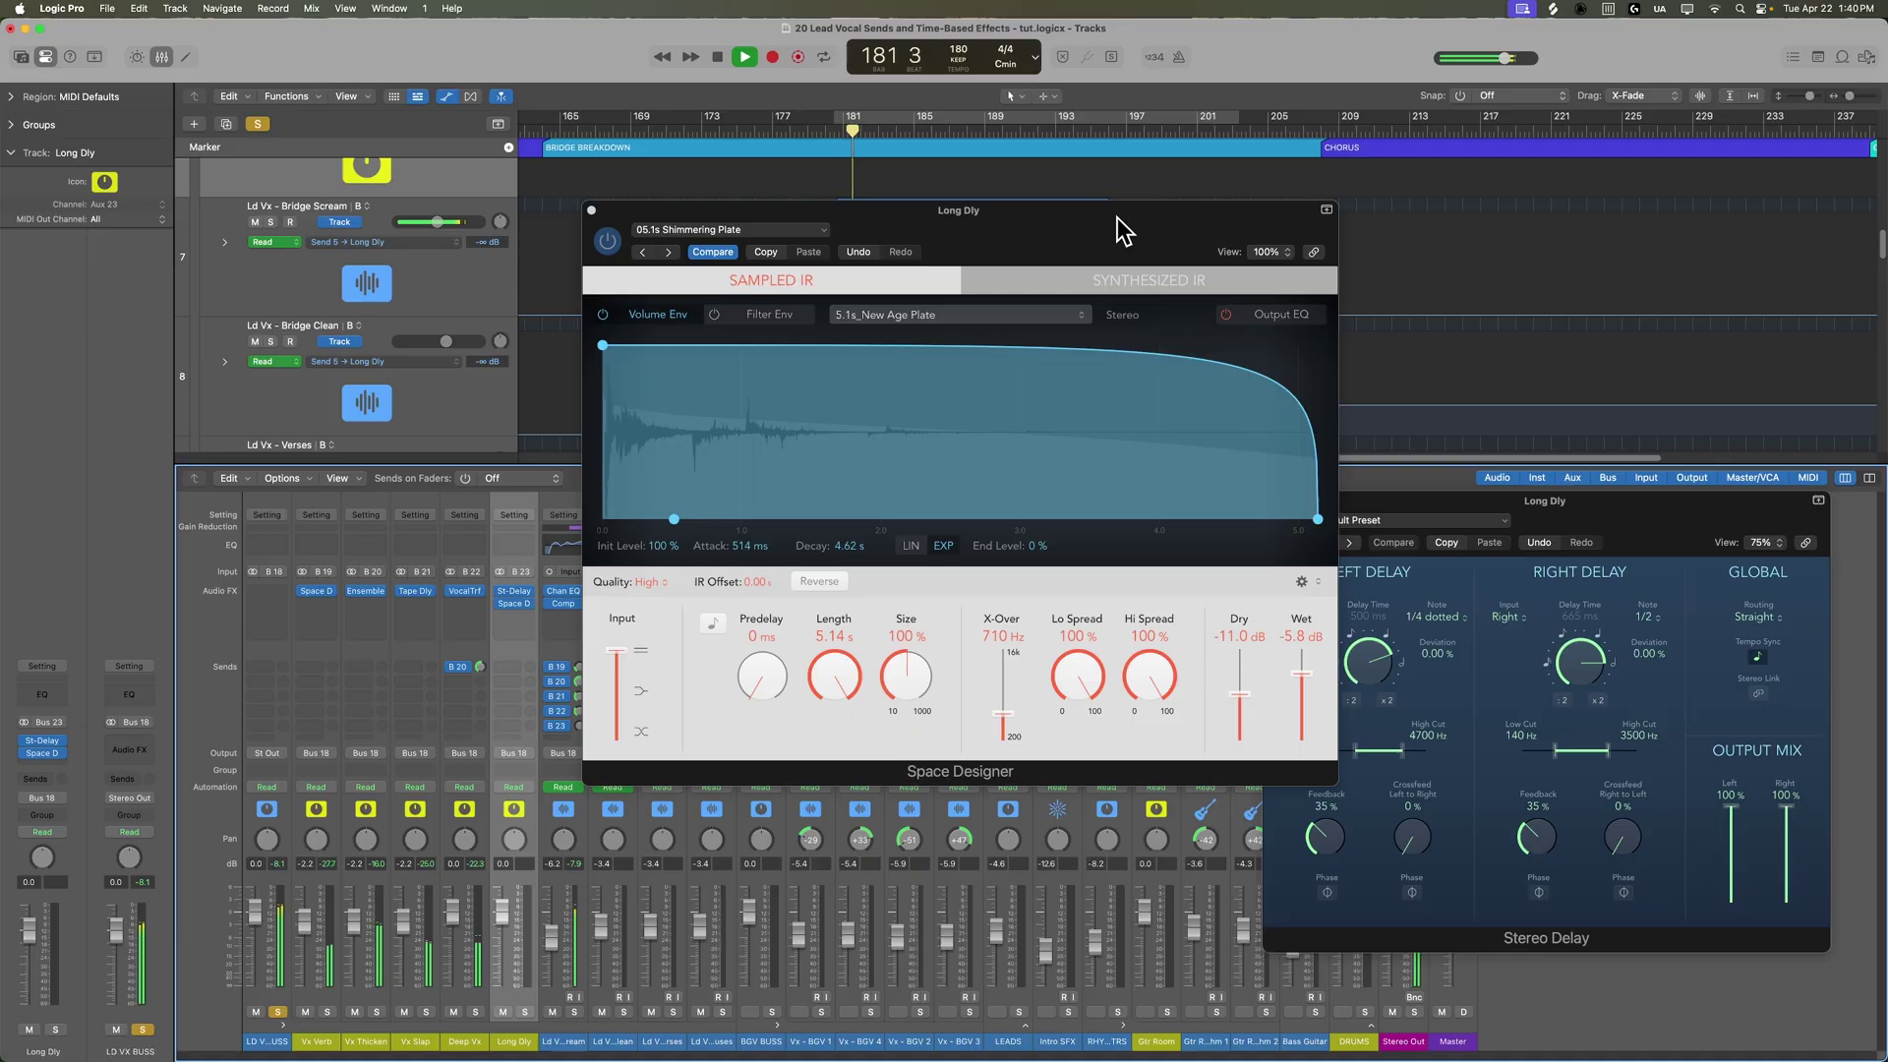
drag(1118, 218, 1541, 173)
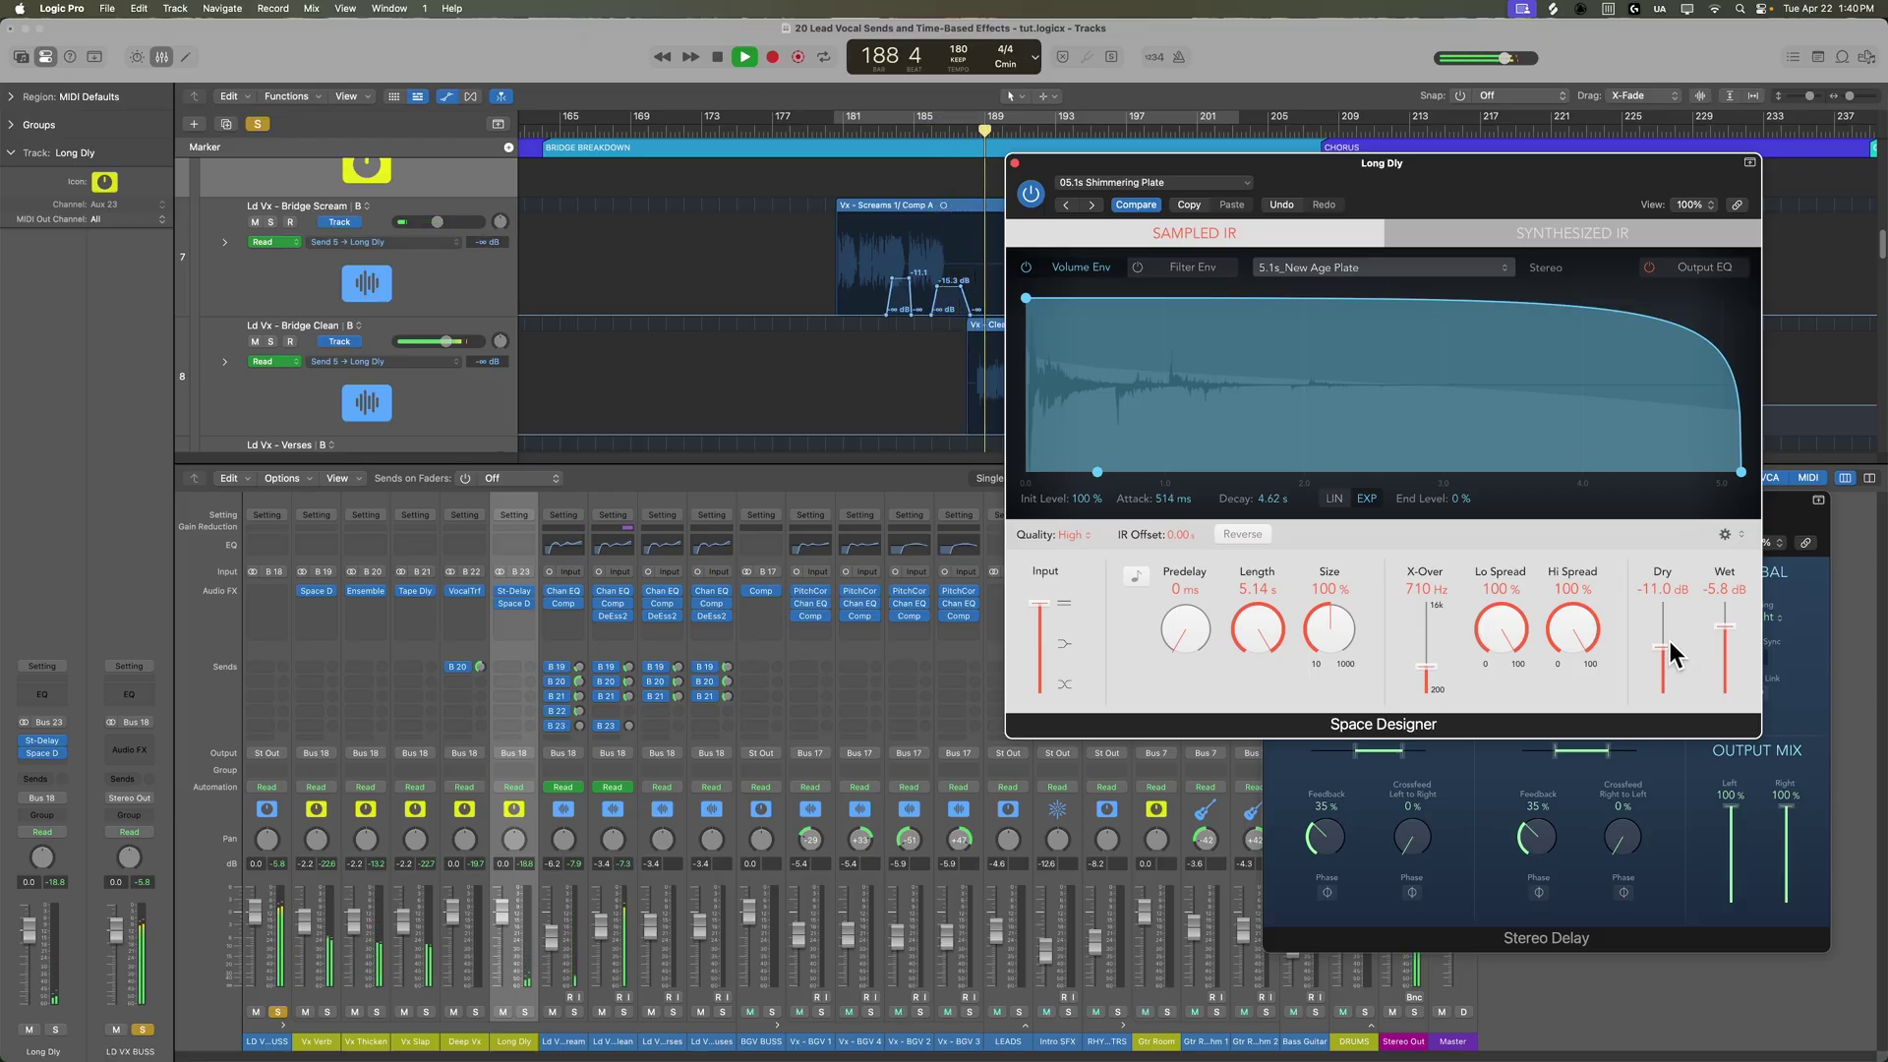
drag(1665, 659, 1665, 664)
drag(1580, 181, 630, 232)
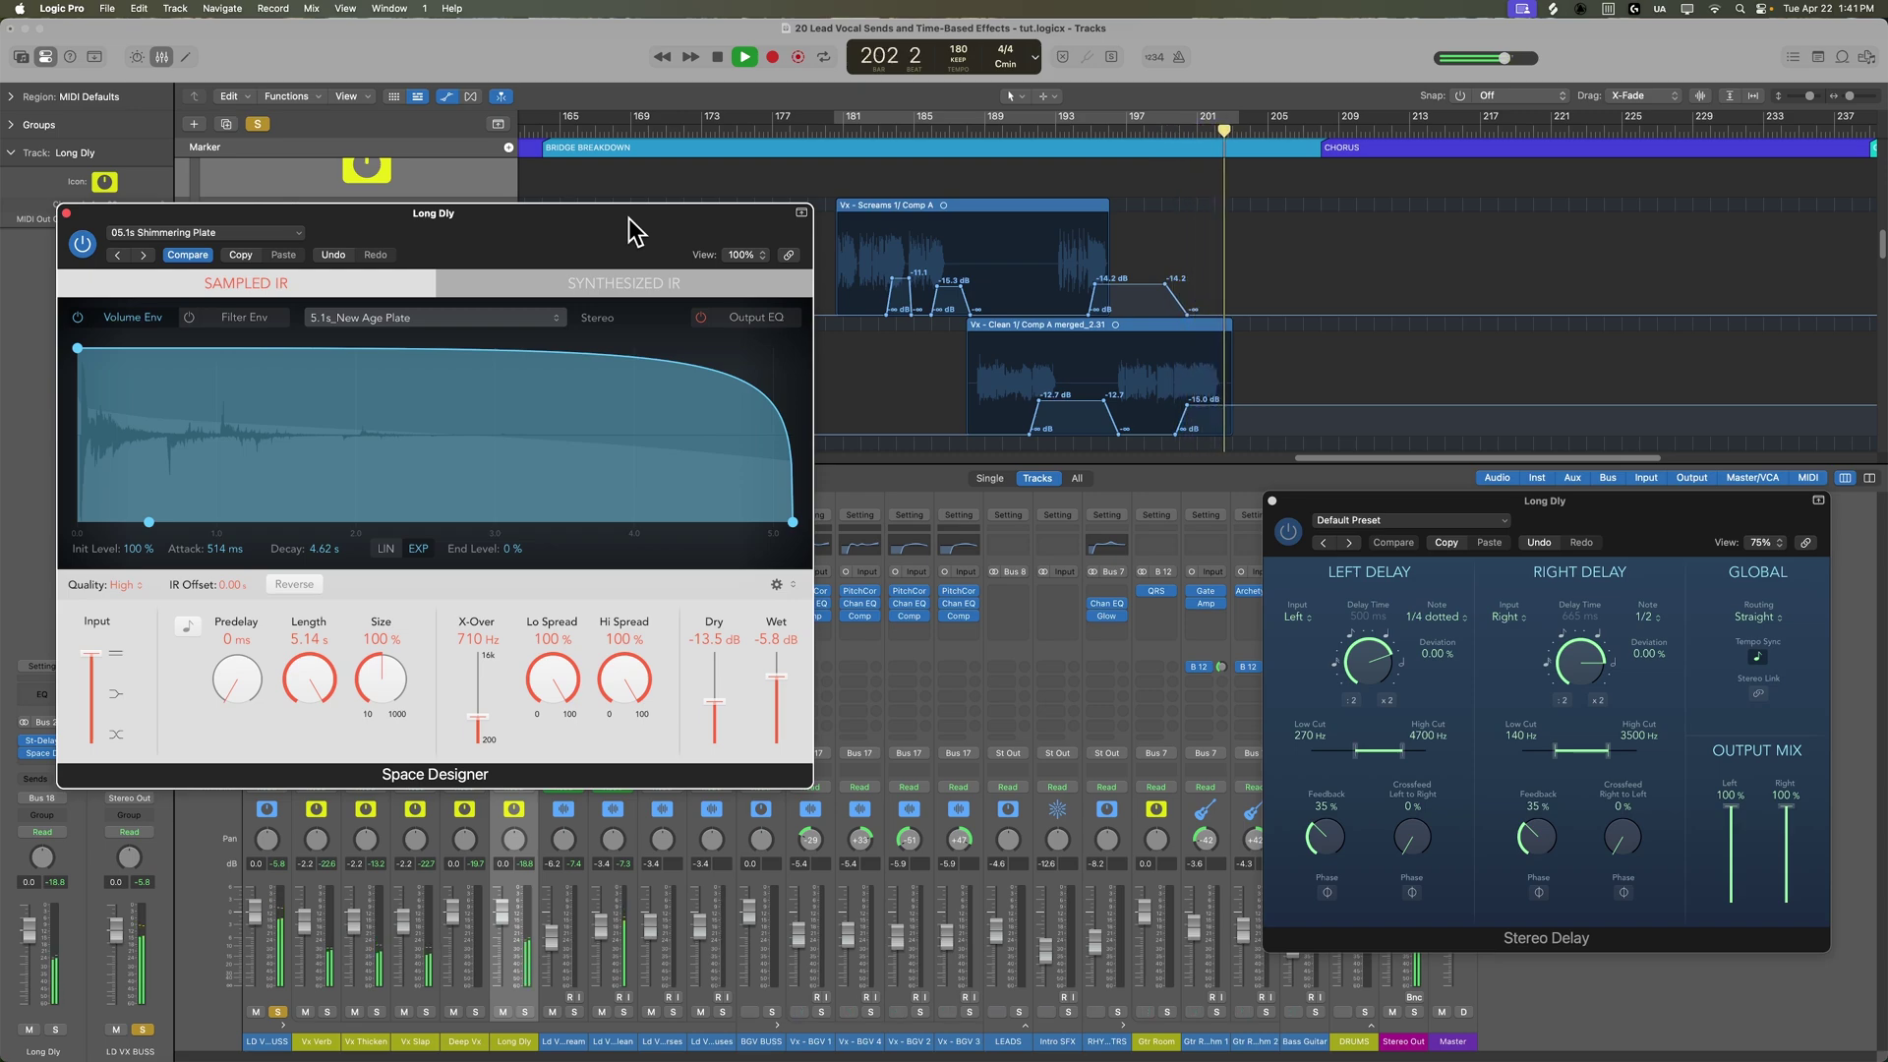
key(space)
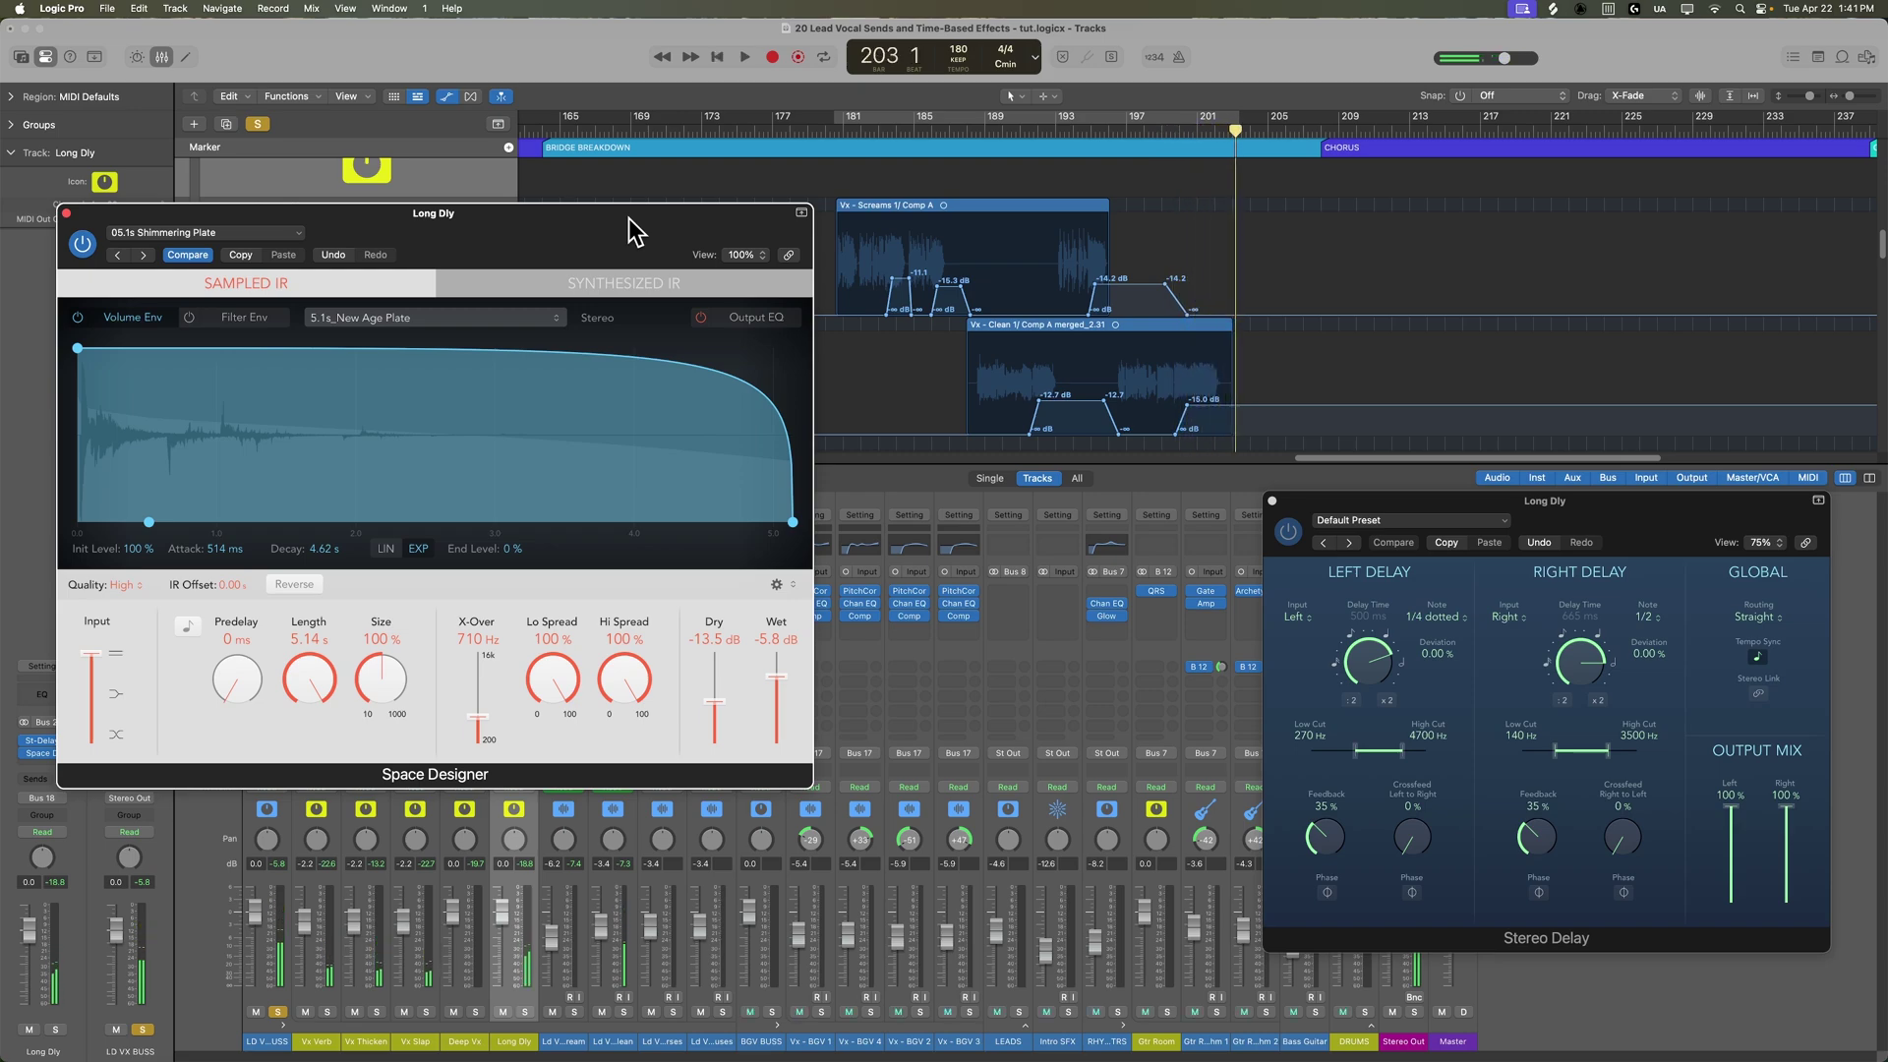
click(829, 128)
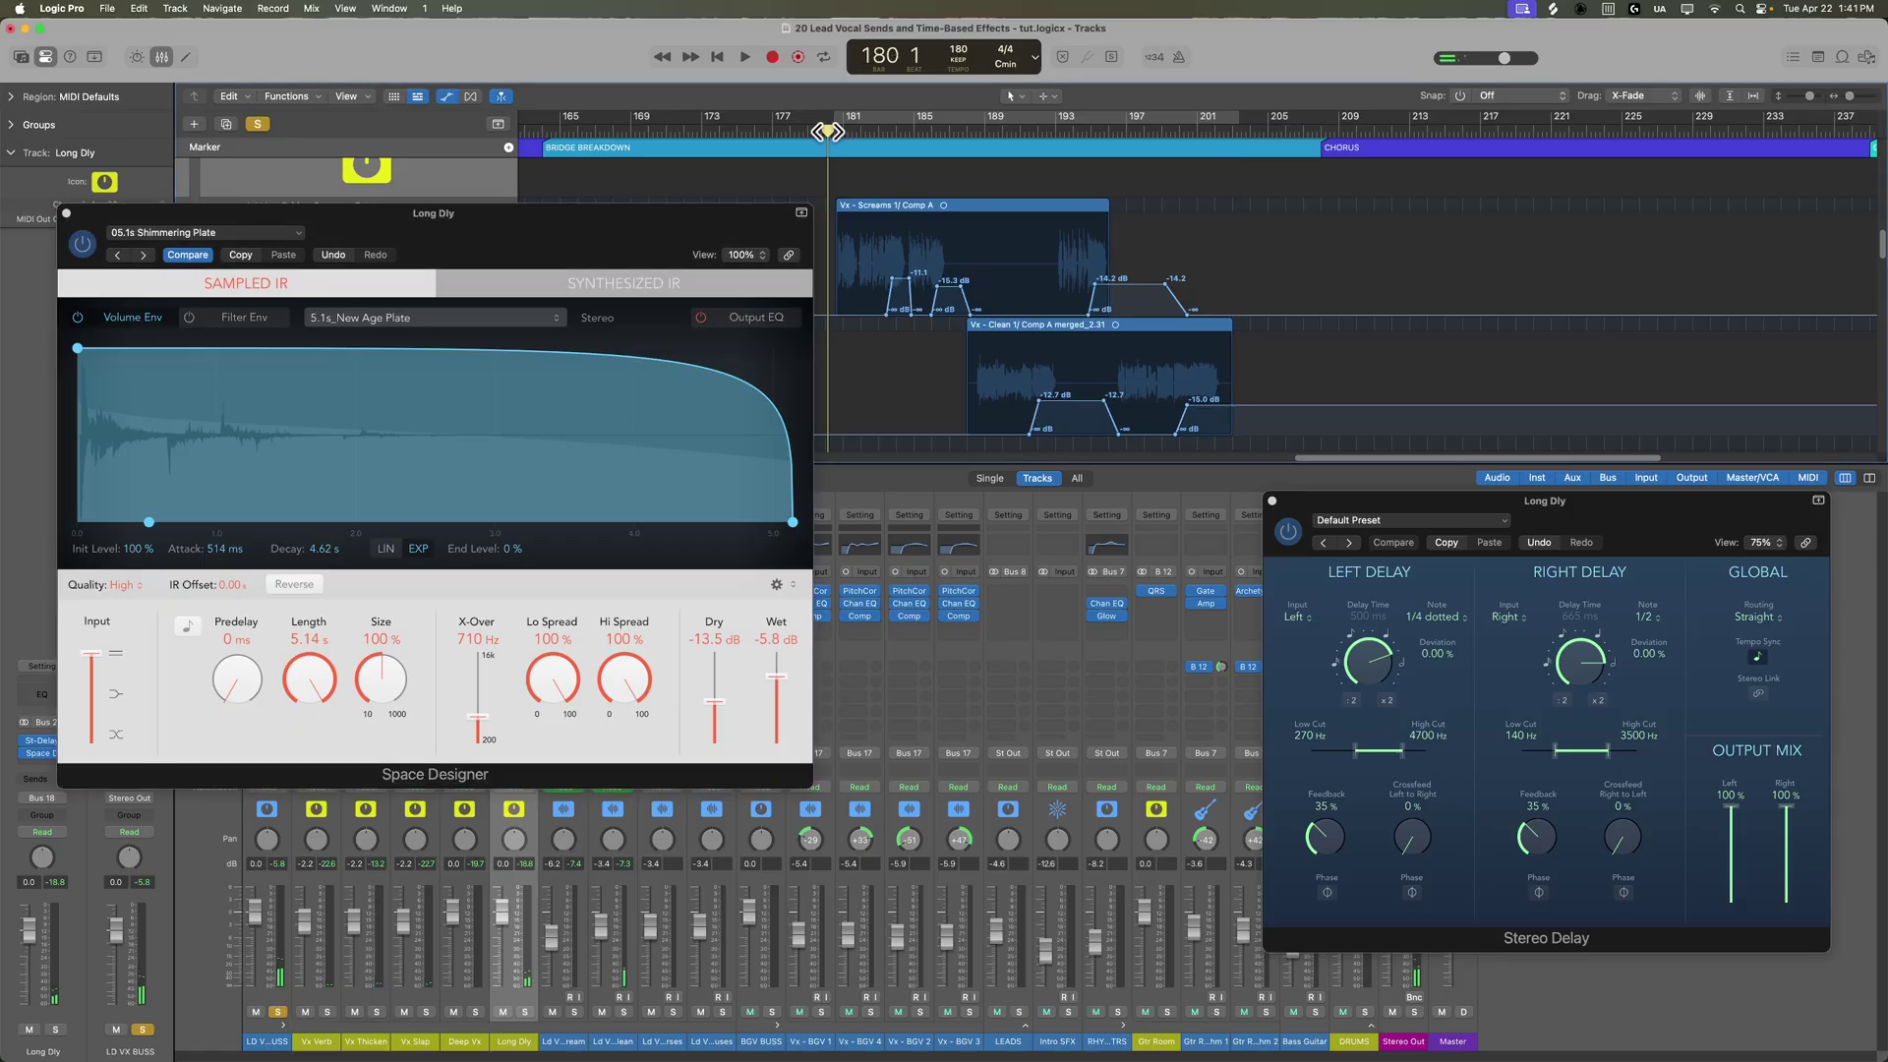
Close the Long Dly reverb window, hide automation, shrink track heights and replay the bridge
click(66, 213)
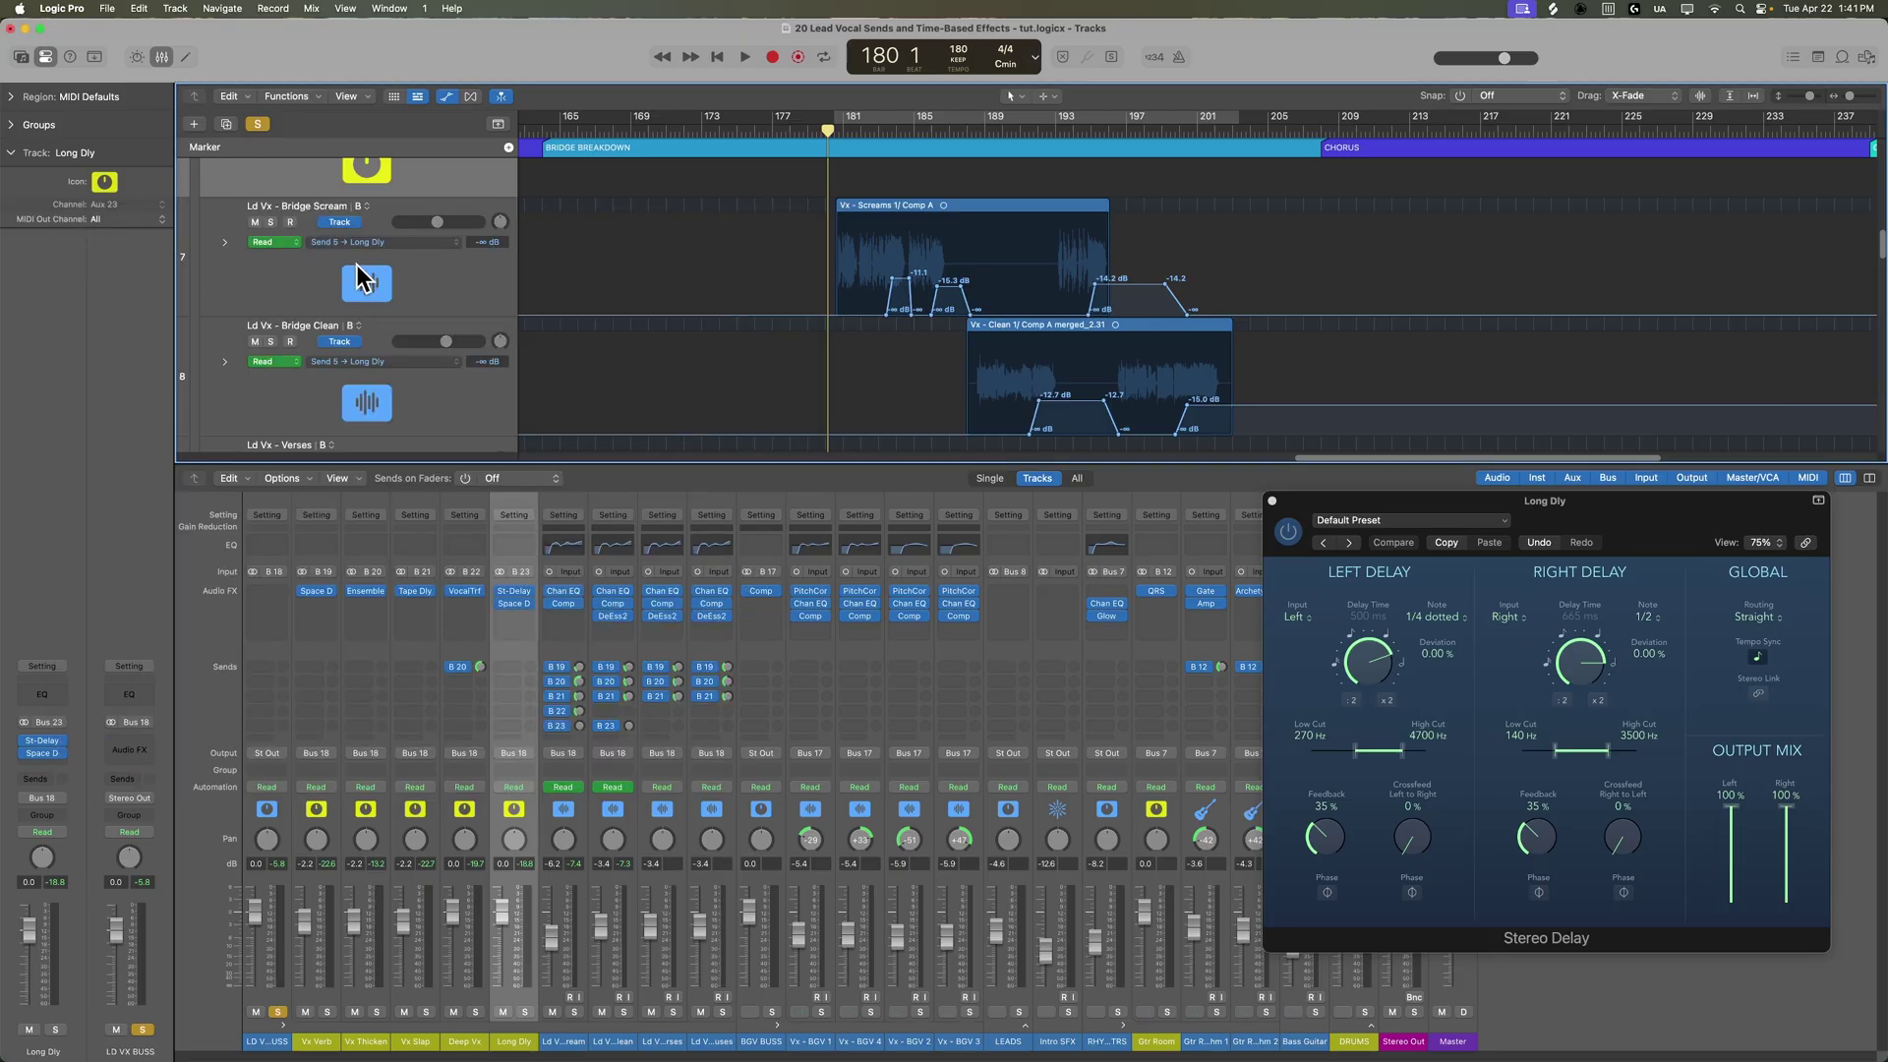
key(a)
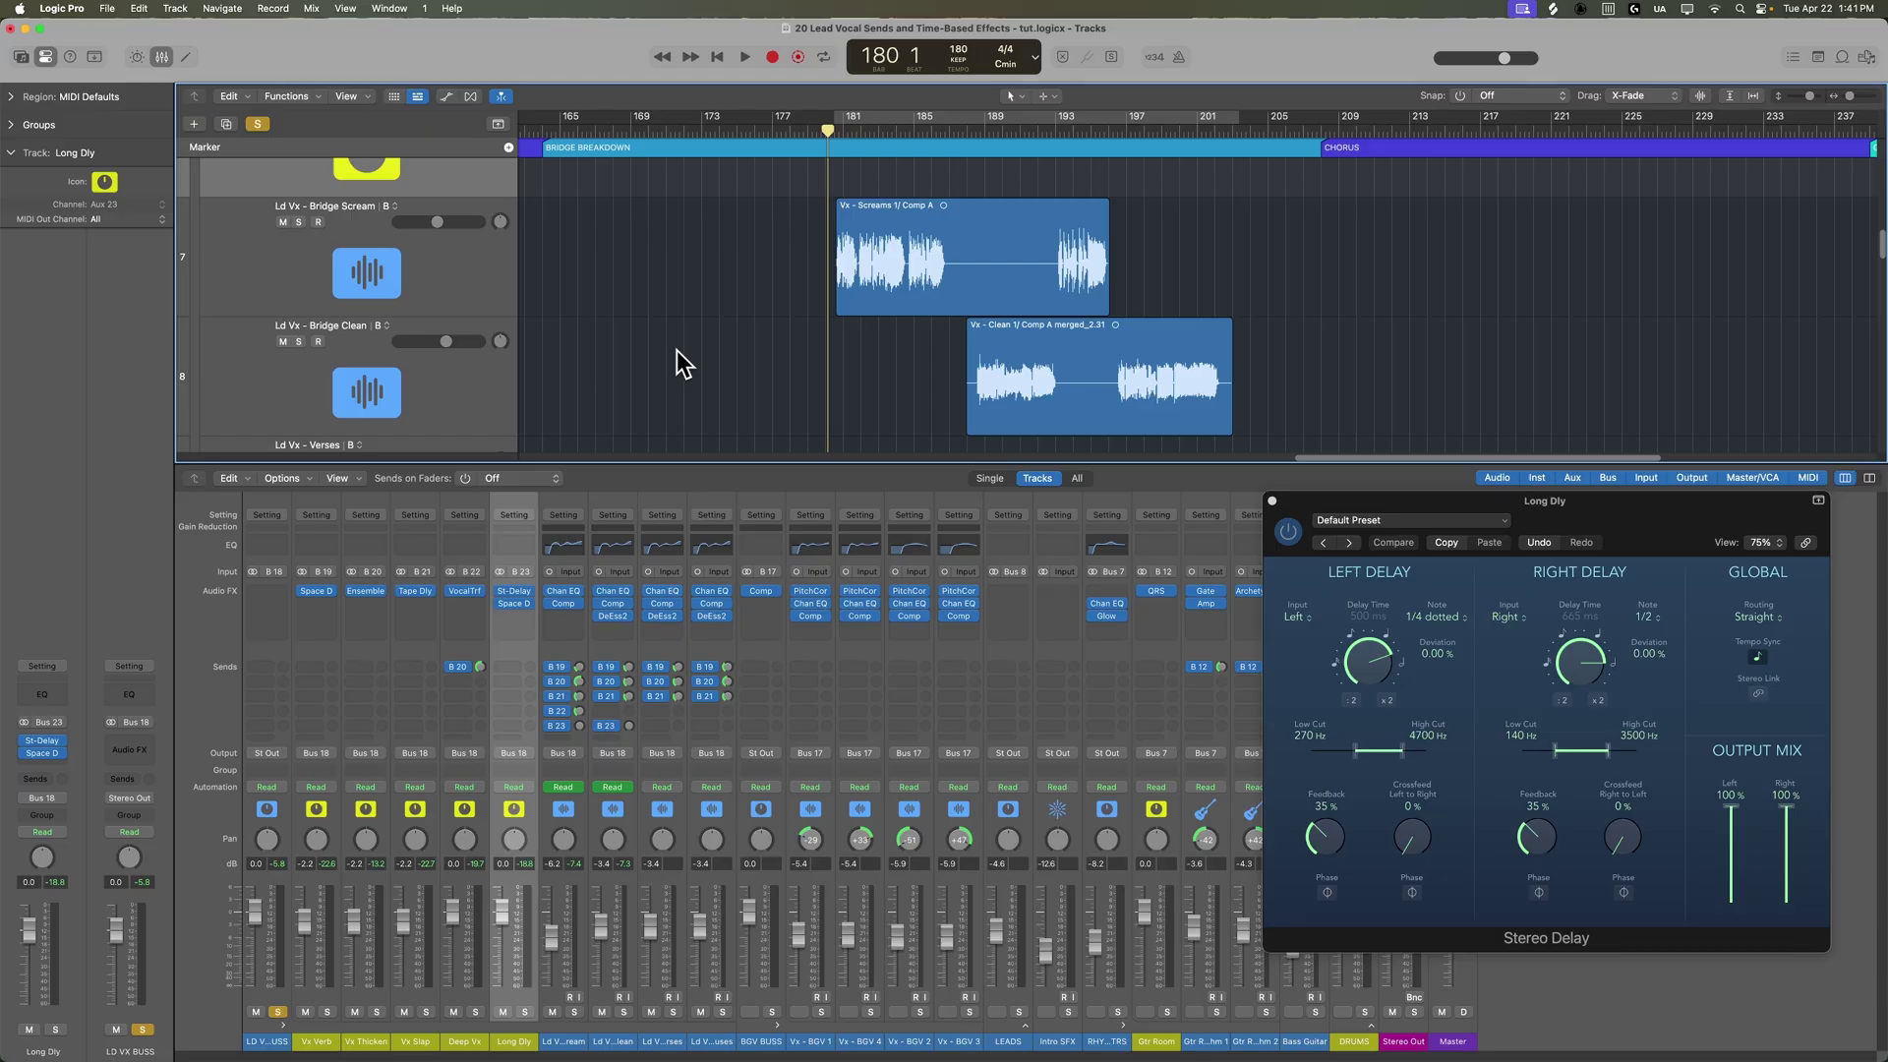
key(super+Up)
key(space)
scroll(677, 350, up, 2)
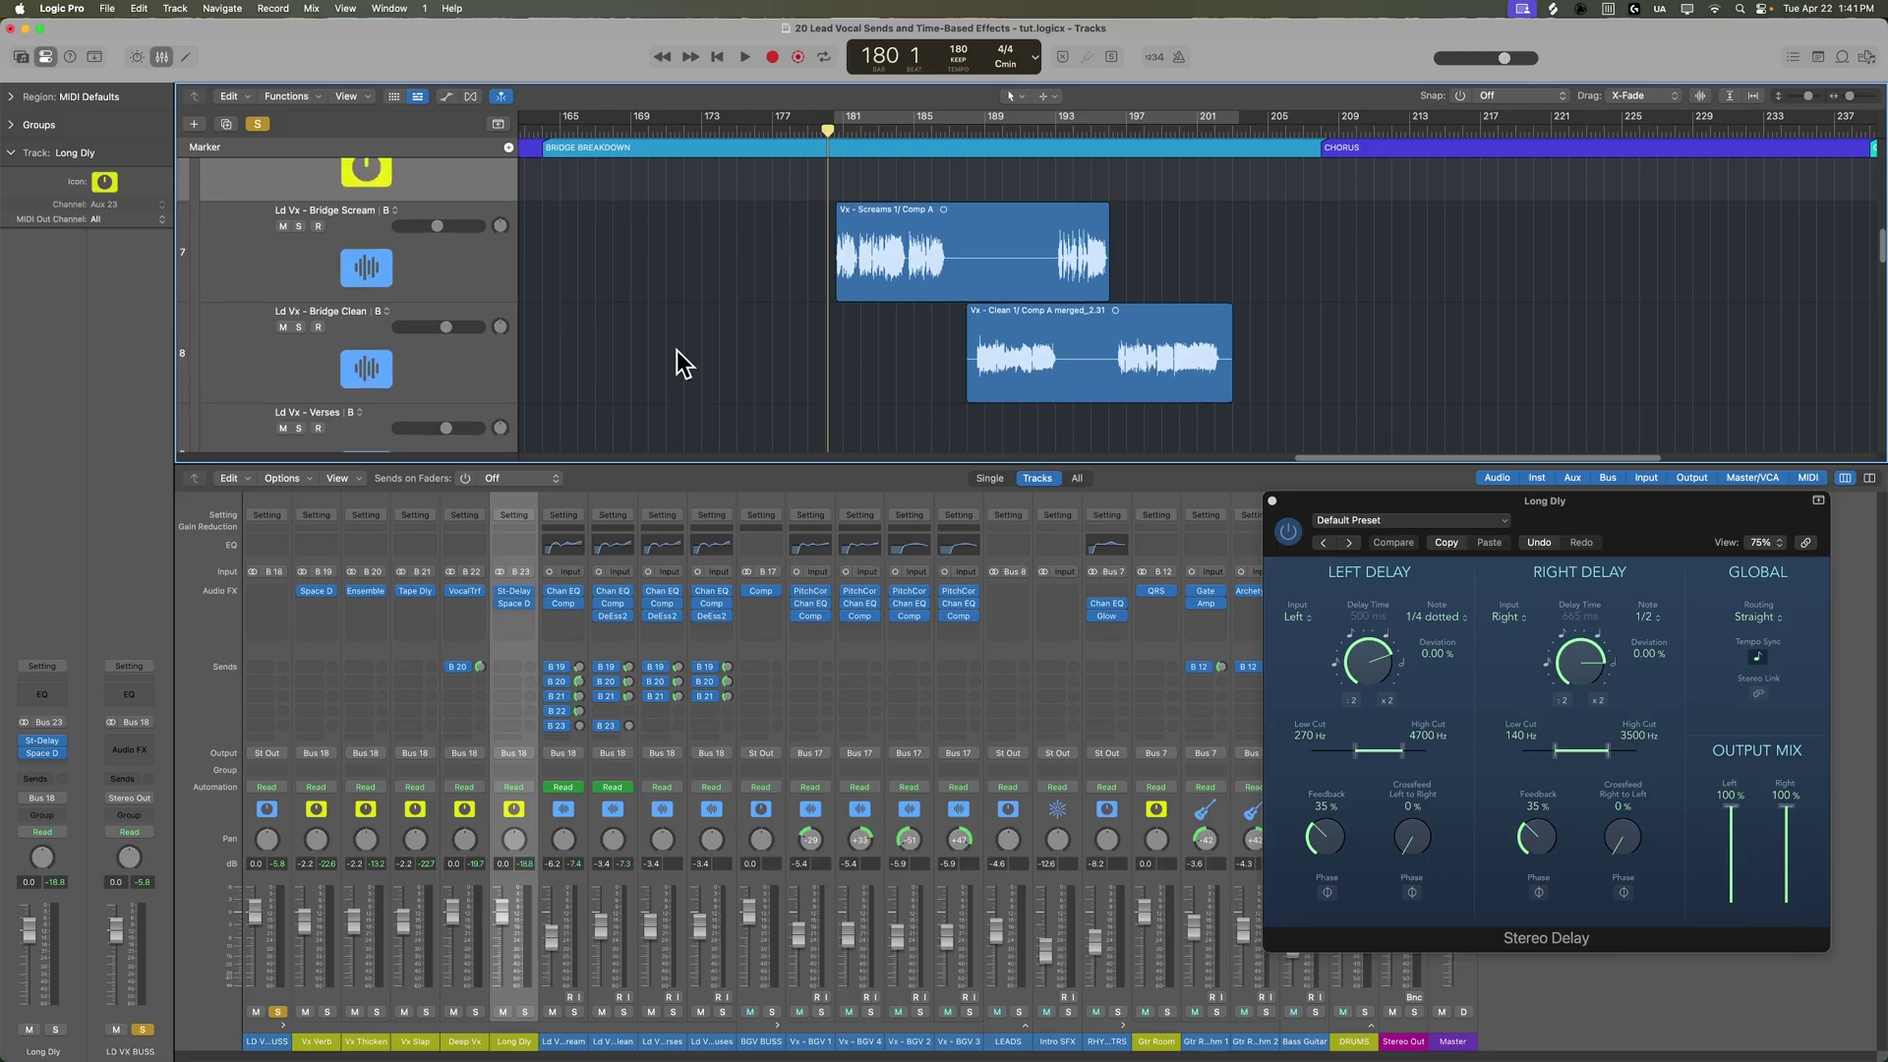
scroll(634, 316, down, 1)
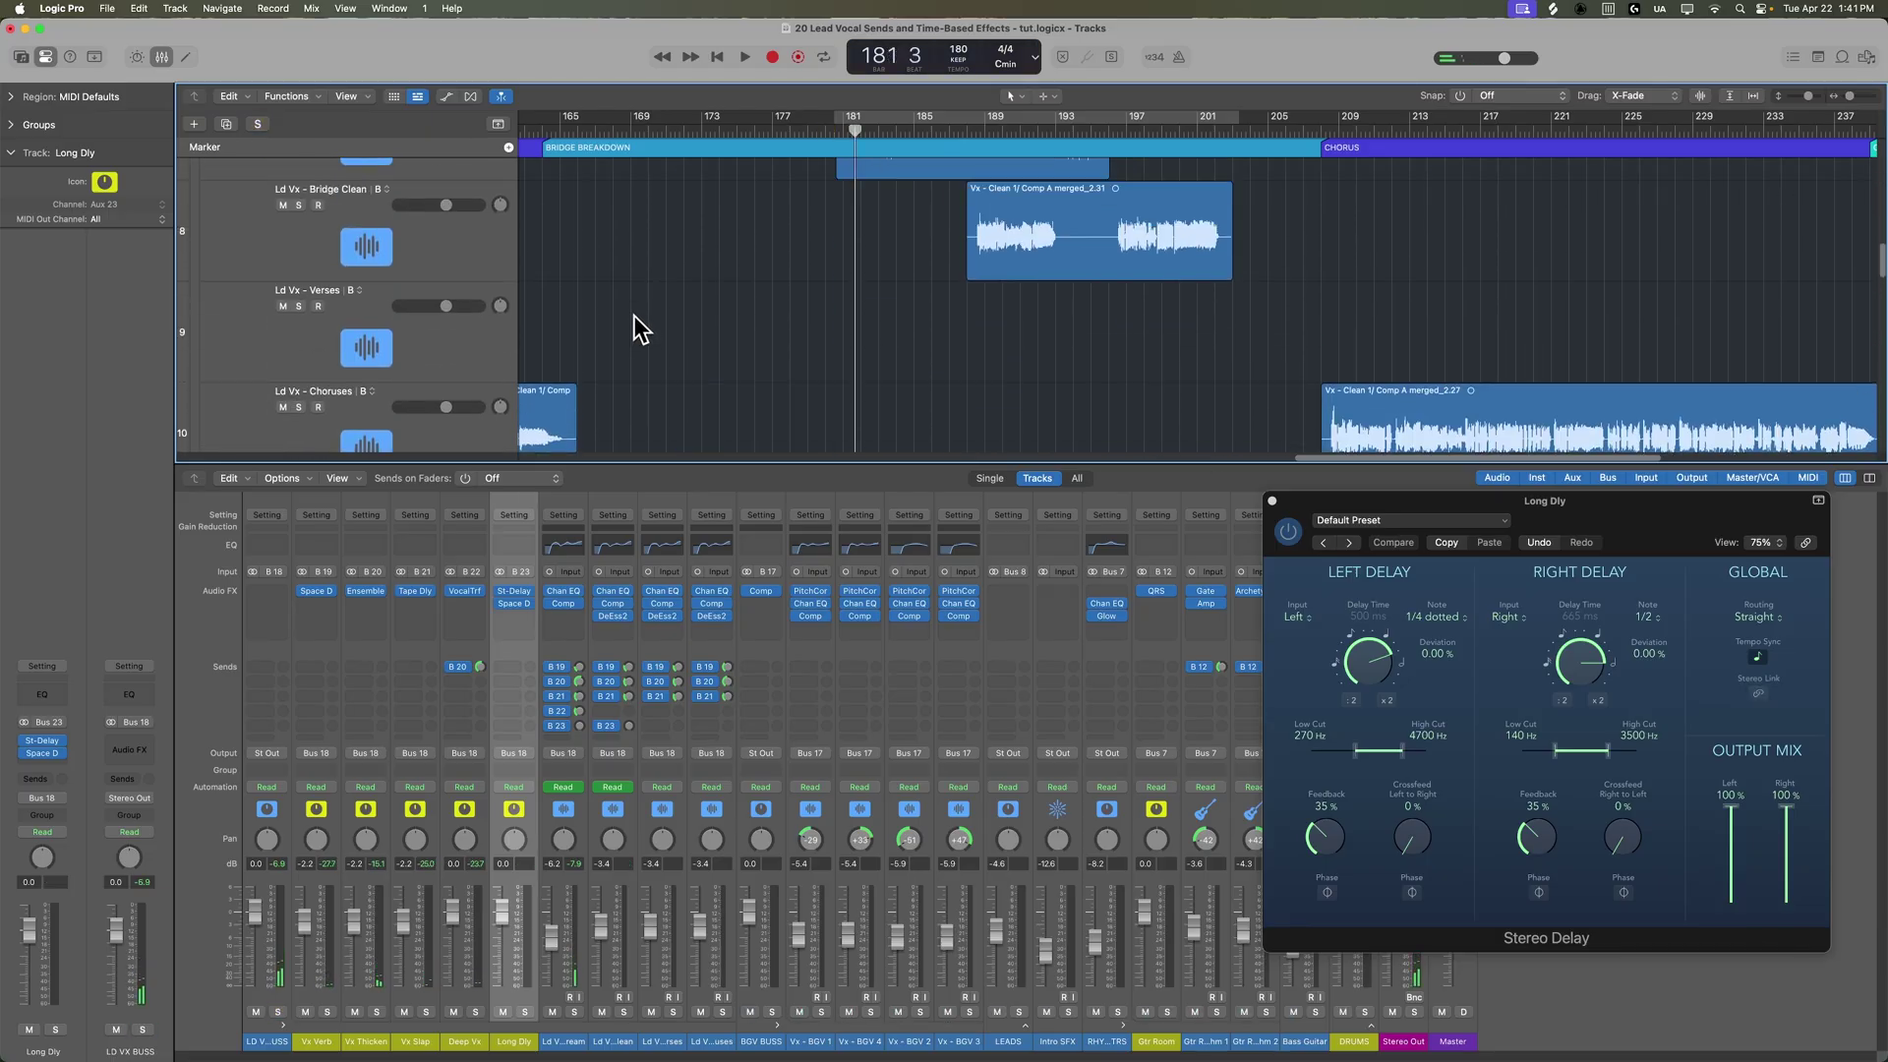
key(space)
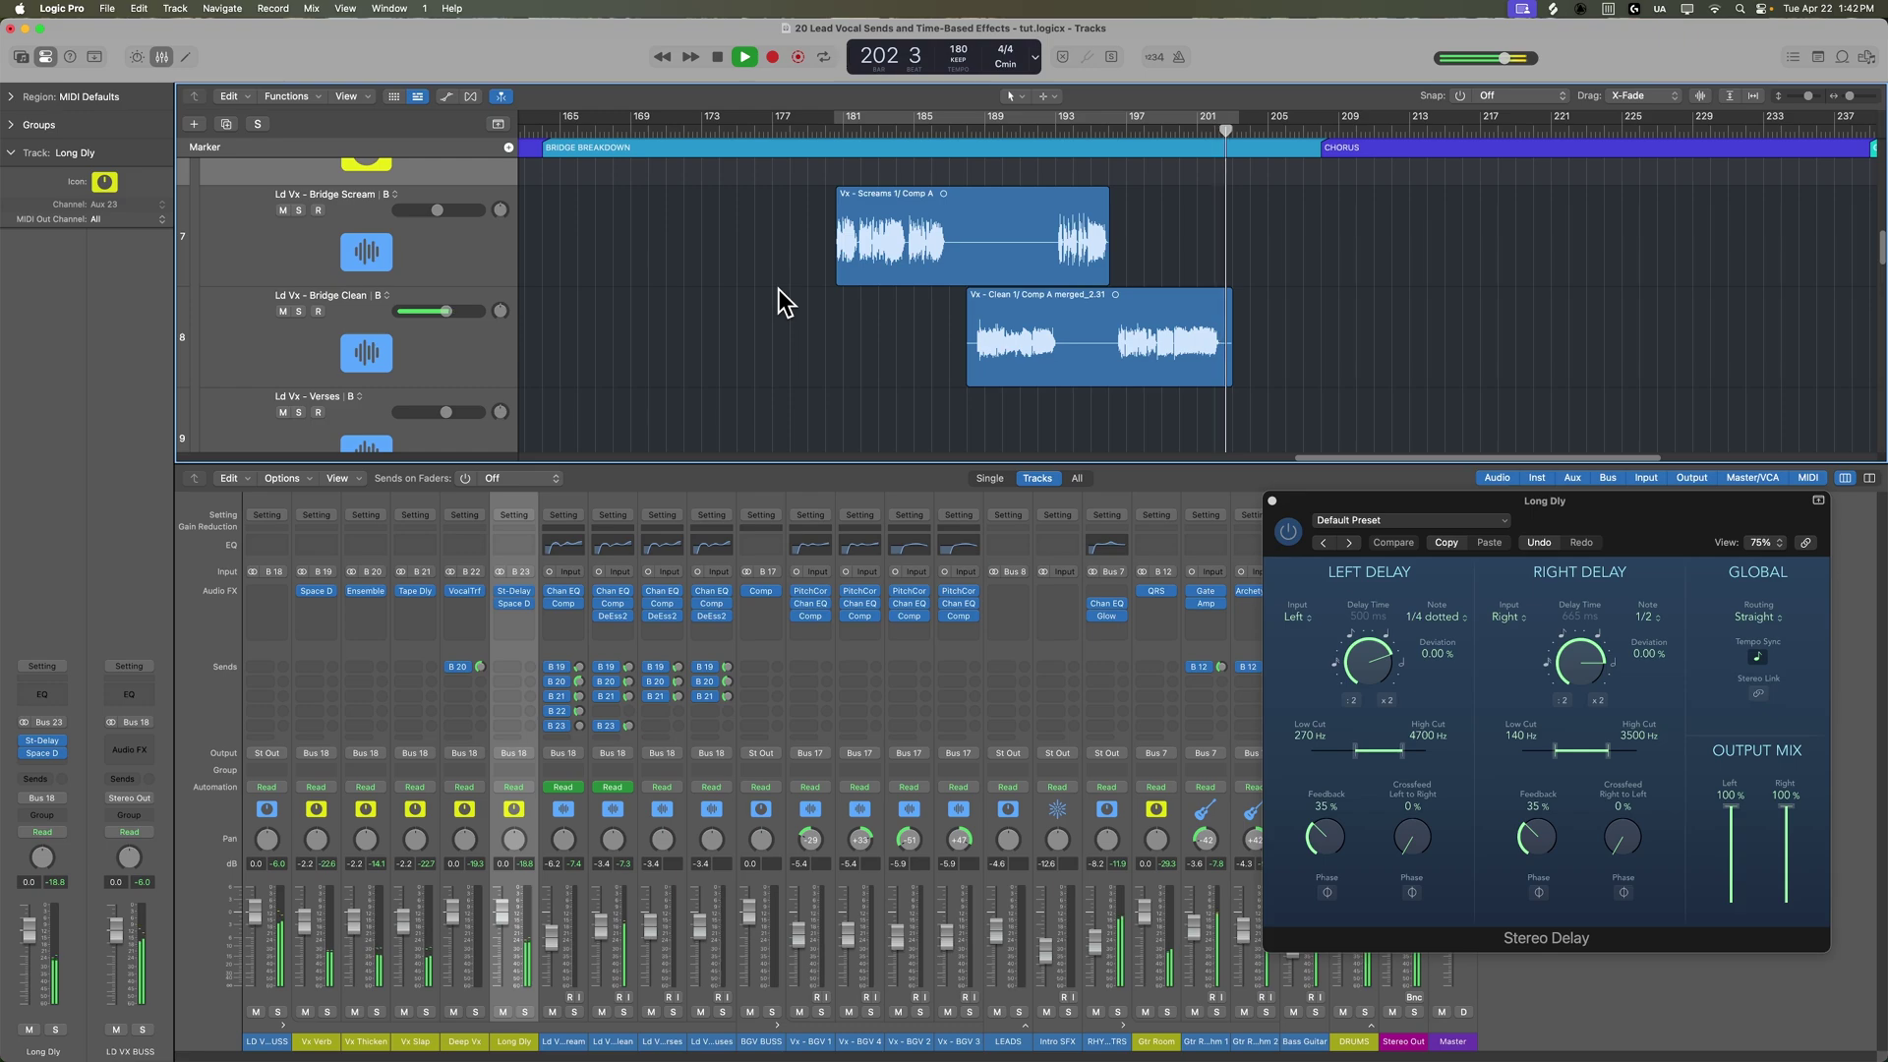
Show automation again and raise Bridge Clean's closing send segment to -9.5 dB
key(a)
key(space)
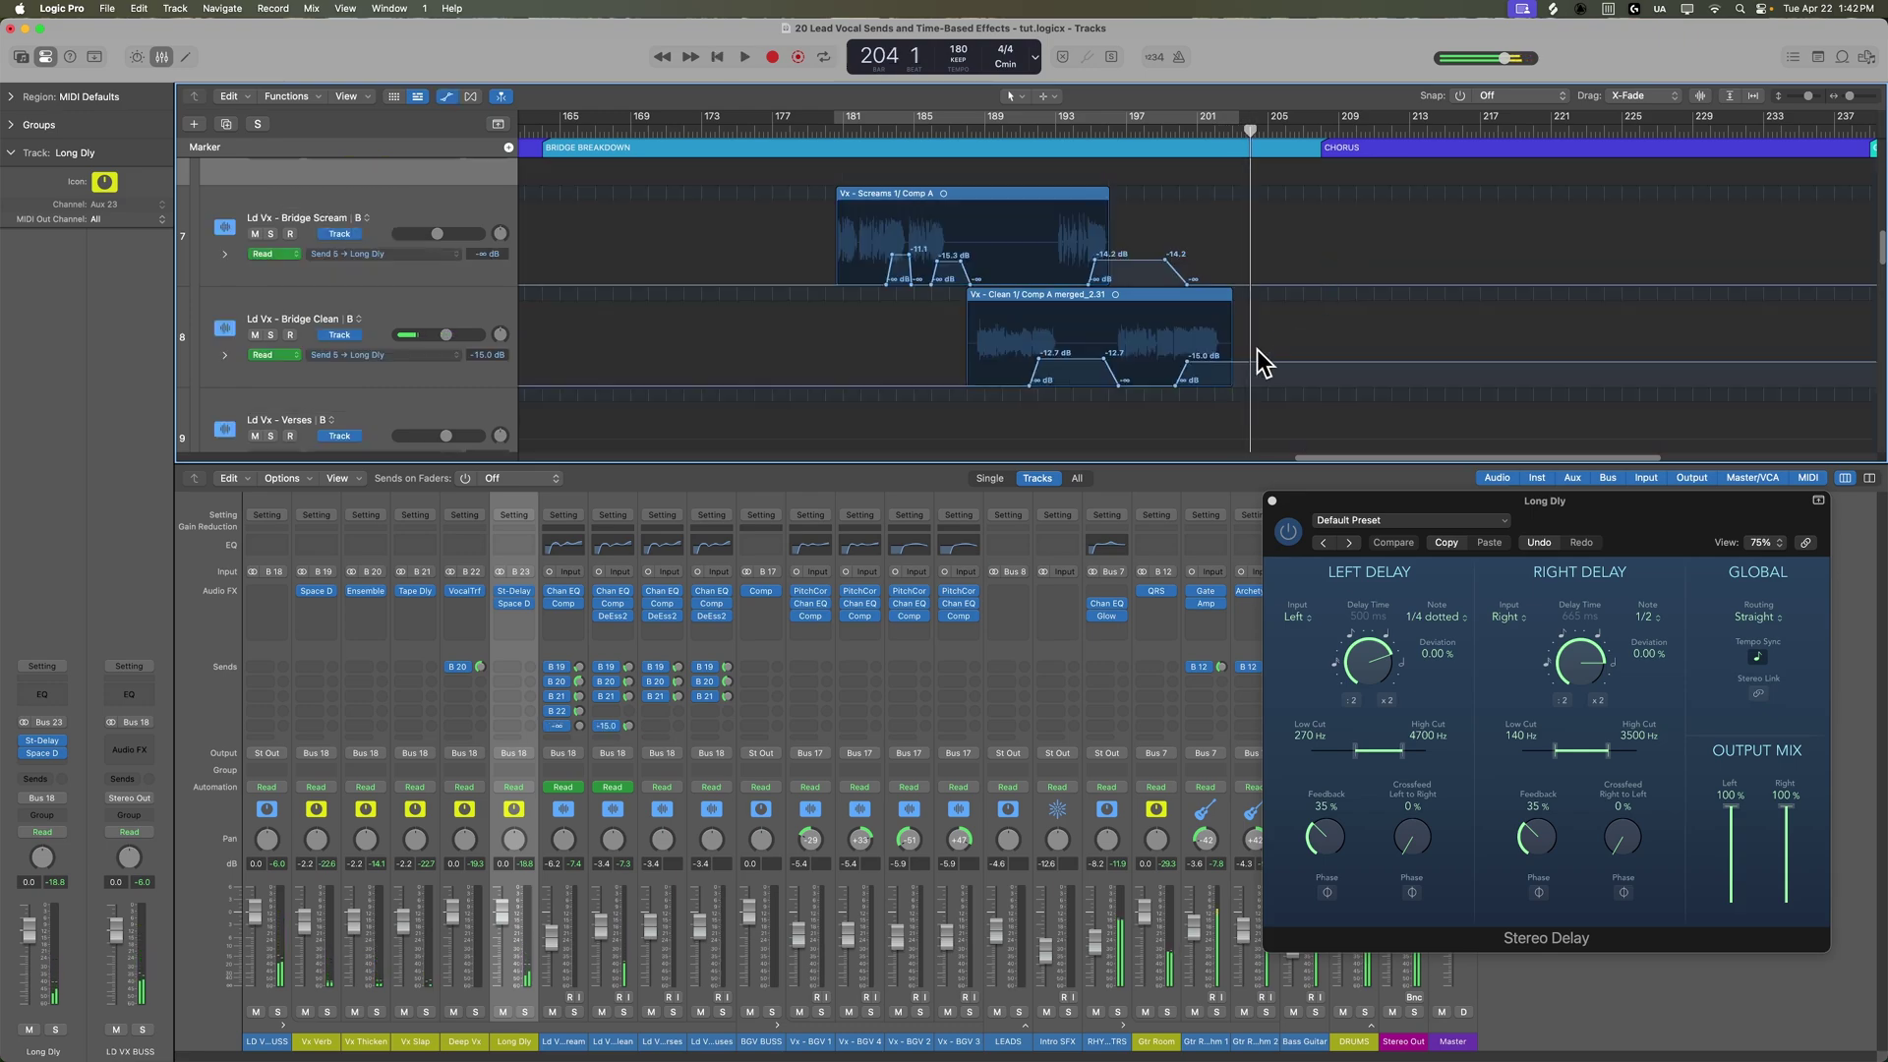
drag(1247, 351, 1247, 346)
key(space)
Move the send's fade-out point earlier and settle the closing level at -11.0 dB
click(1148, 132)
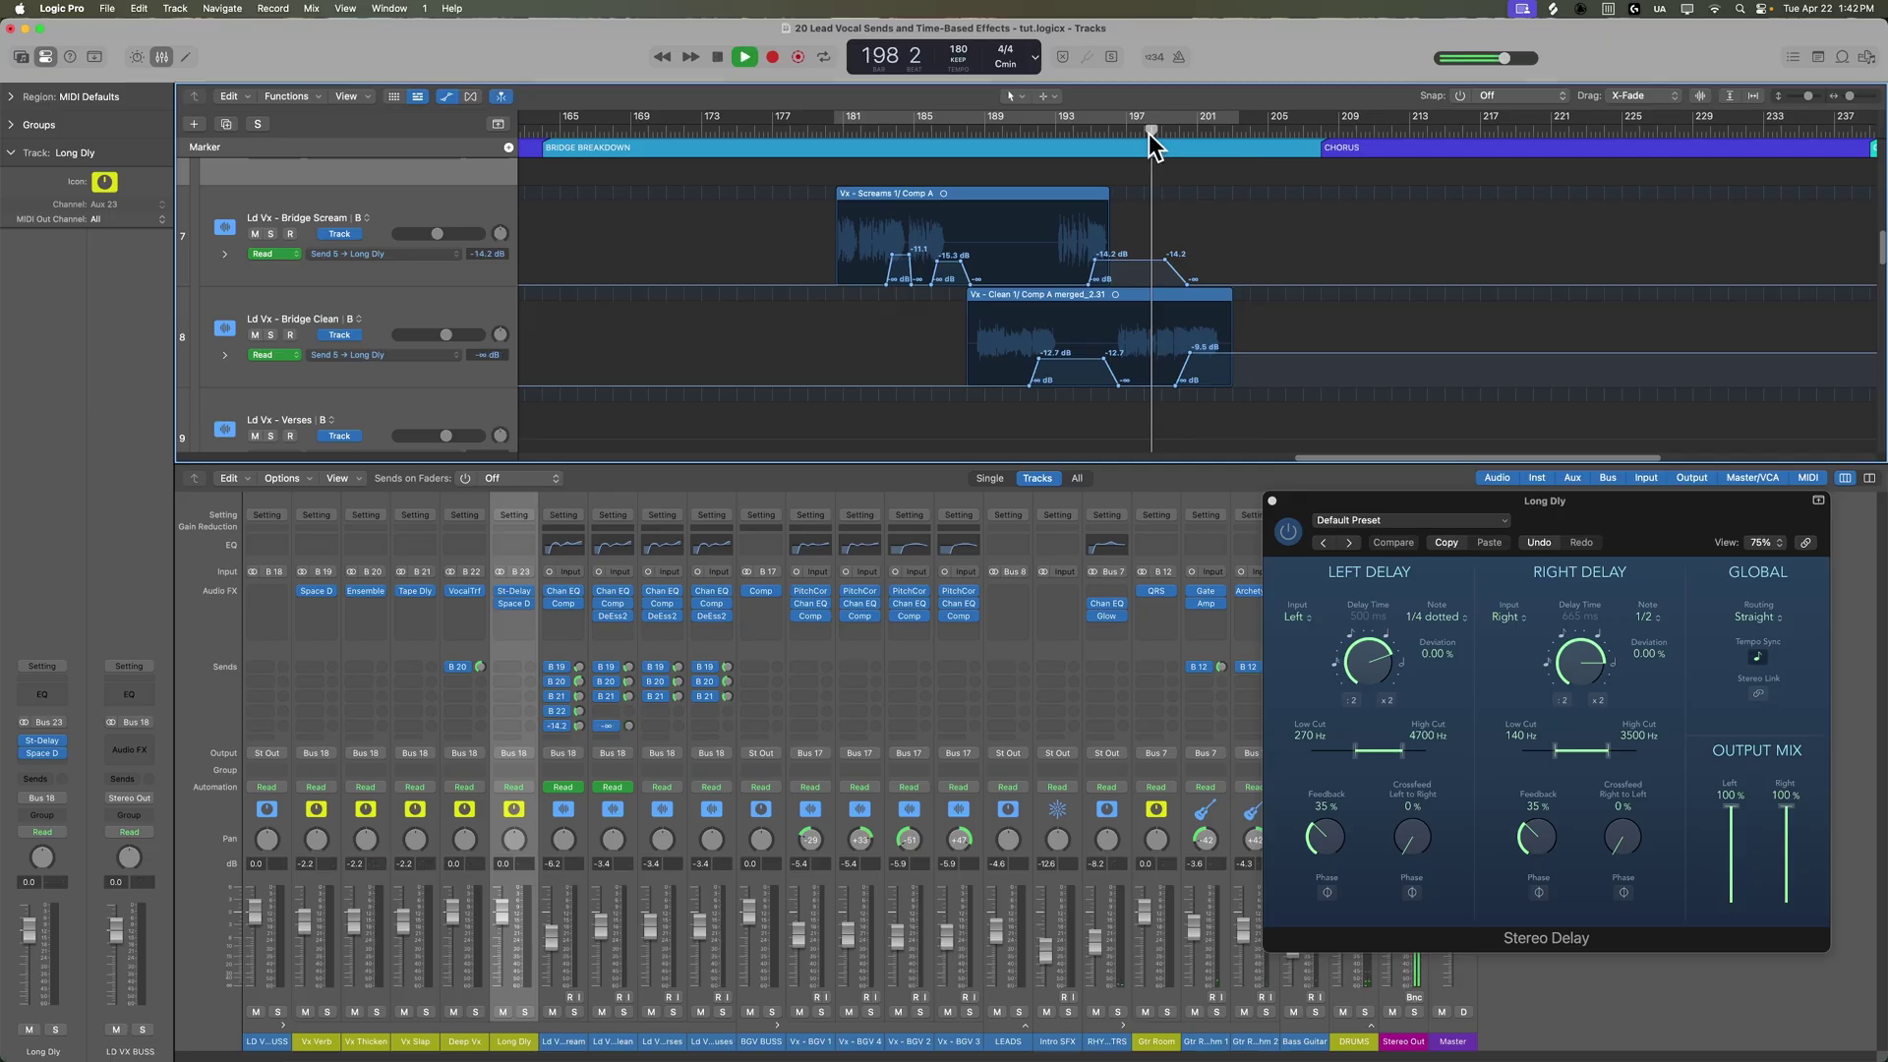
scroll(1204, 251, up, 6)
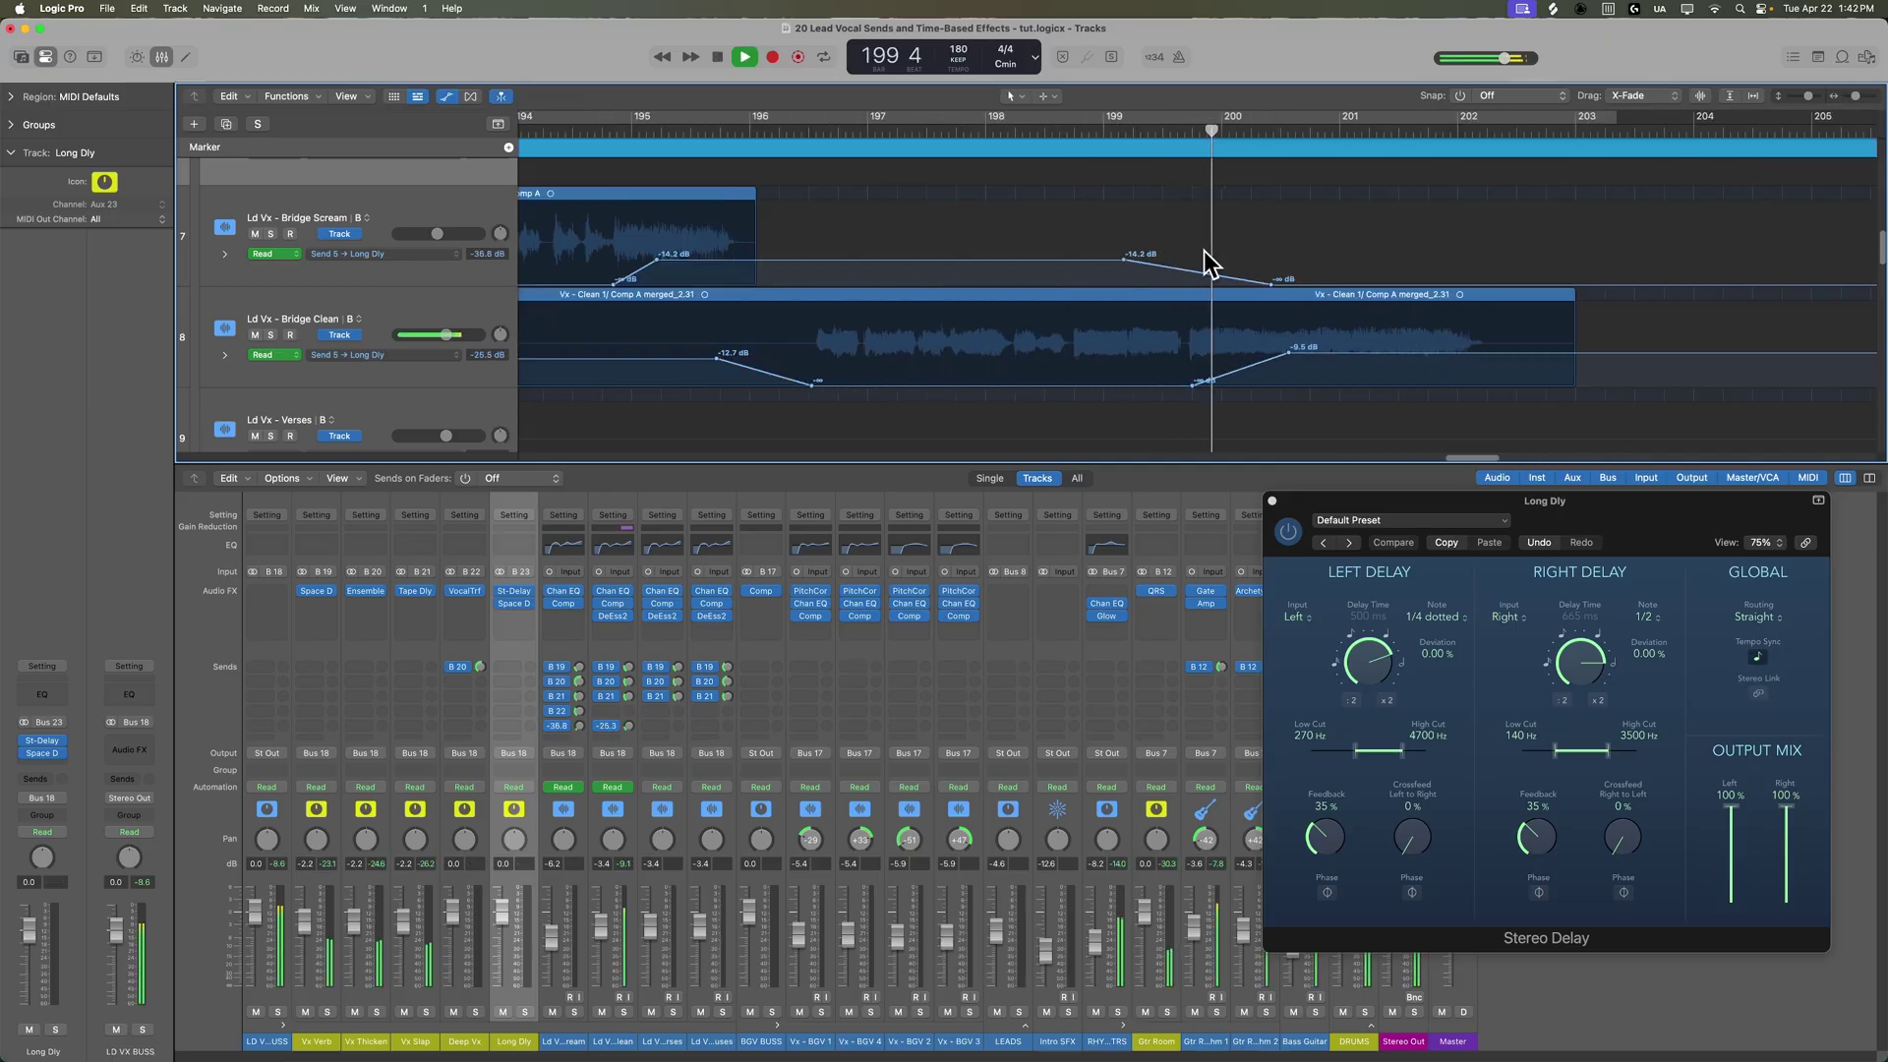
drag(1192, 384, 1160, 385)
drag(1288, 351, 1289, 355)
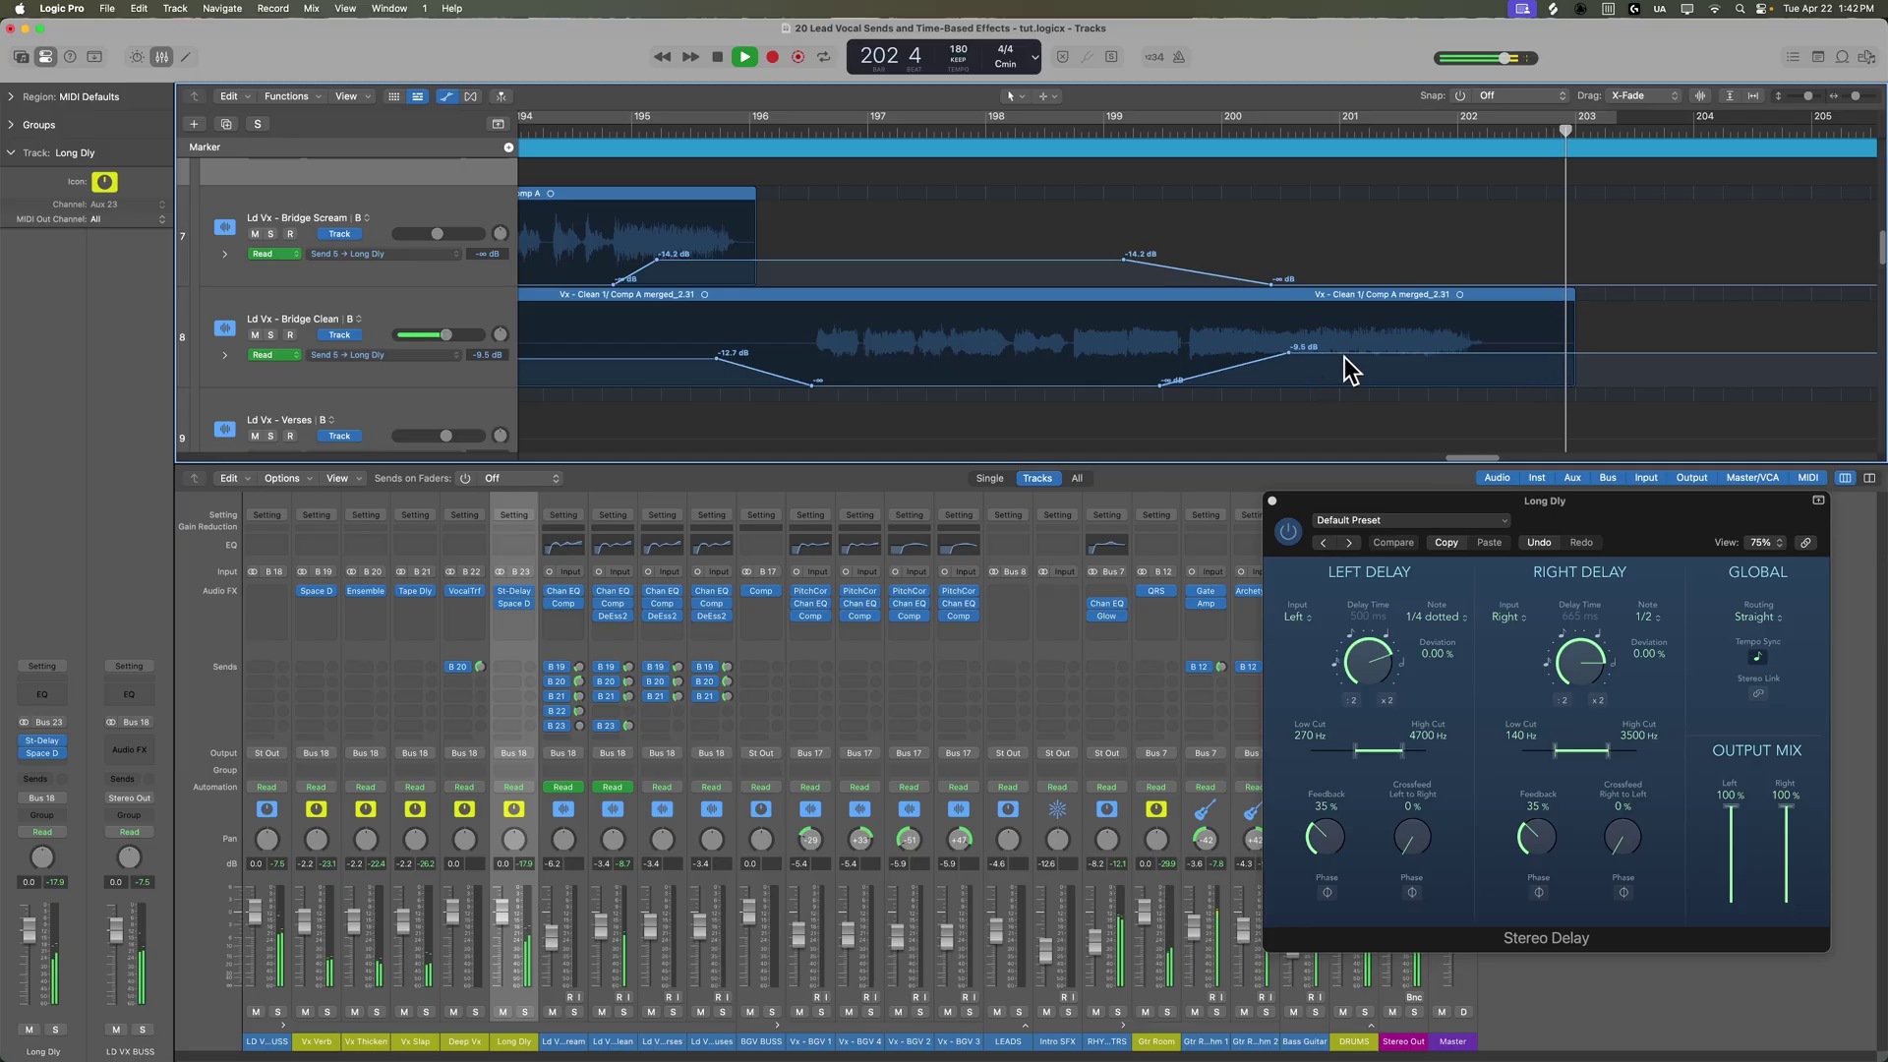
click(1010, 132)
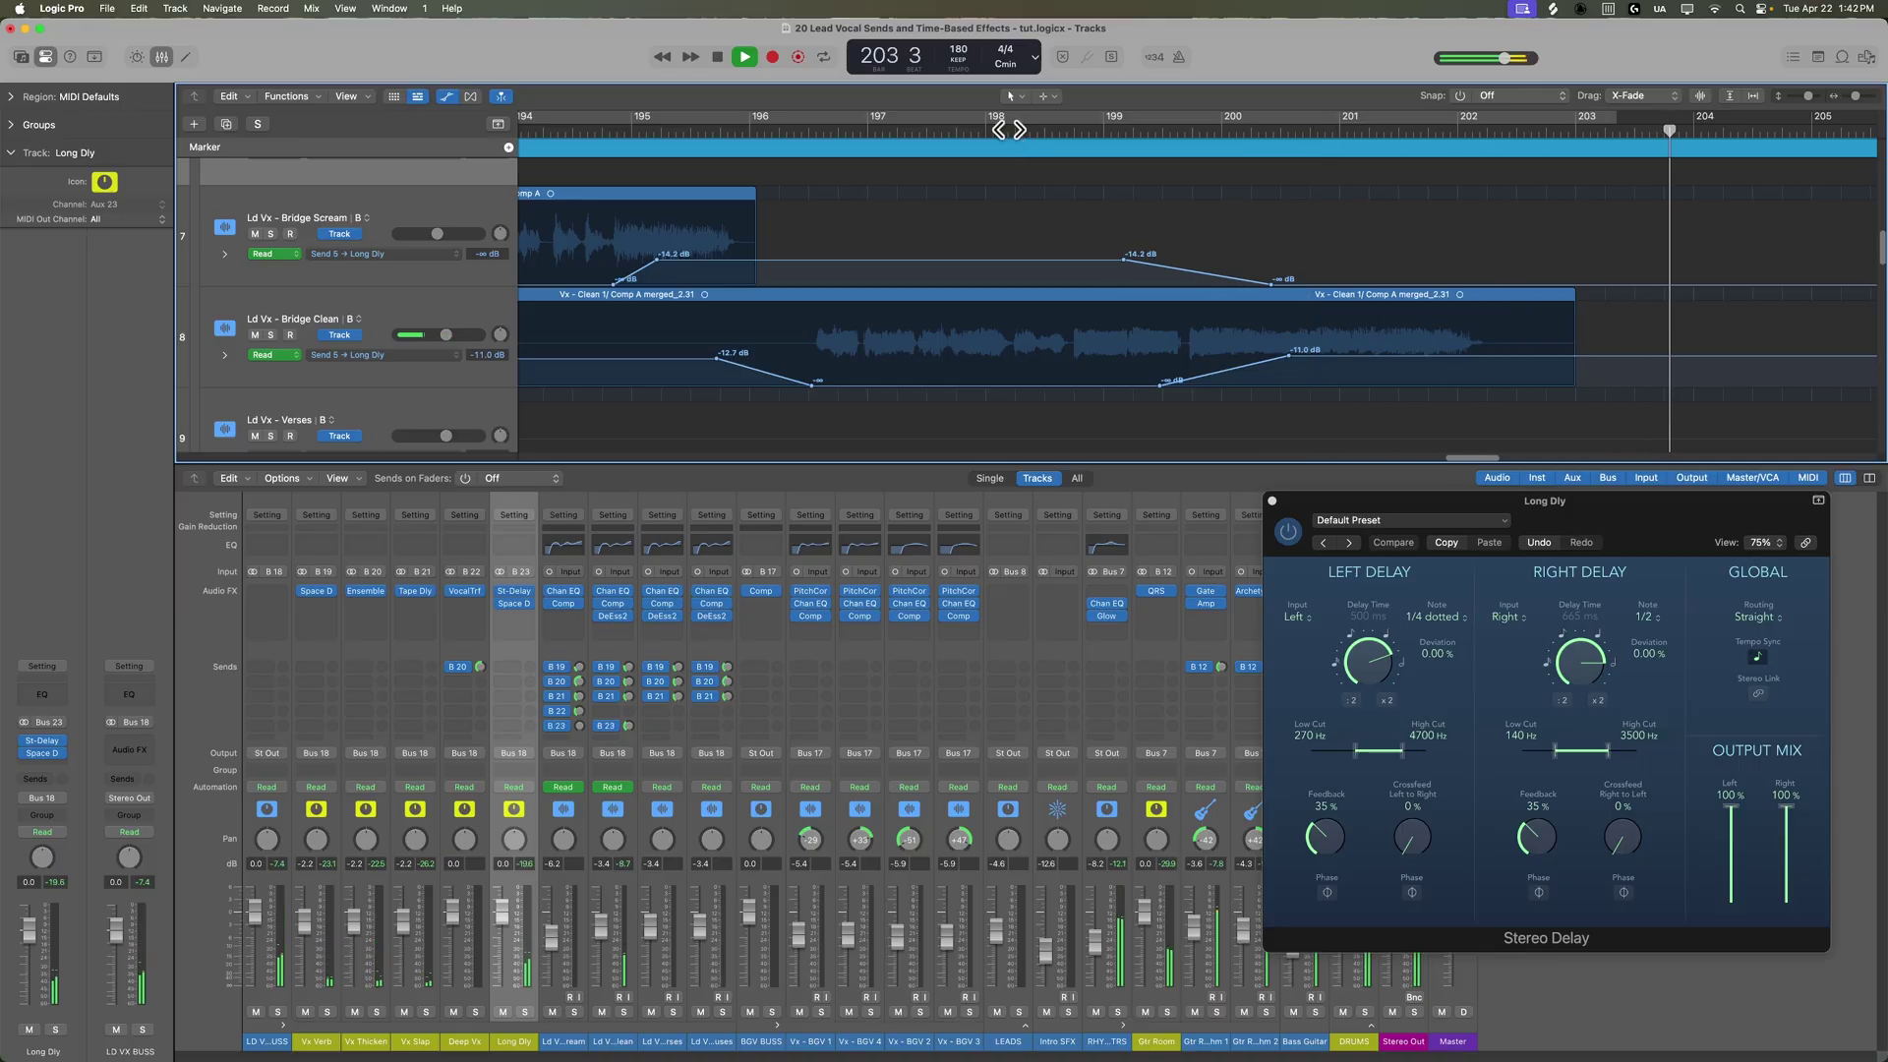
key(space)
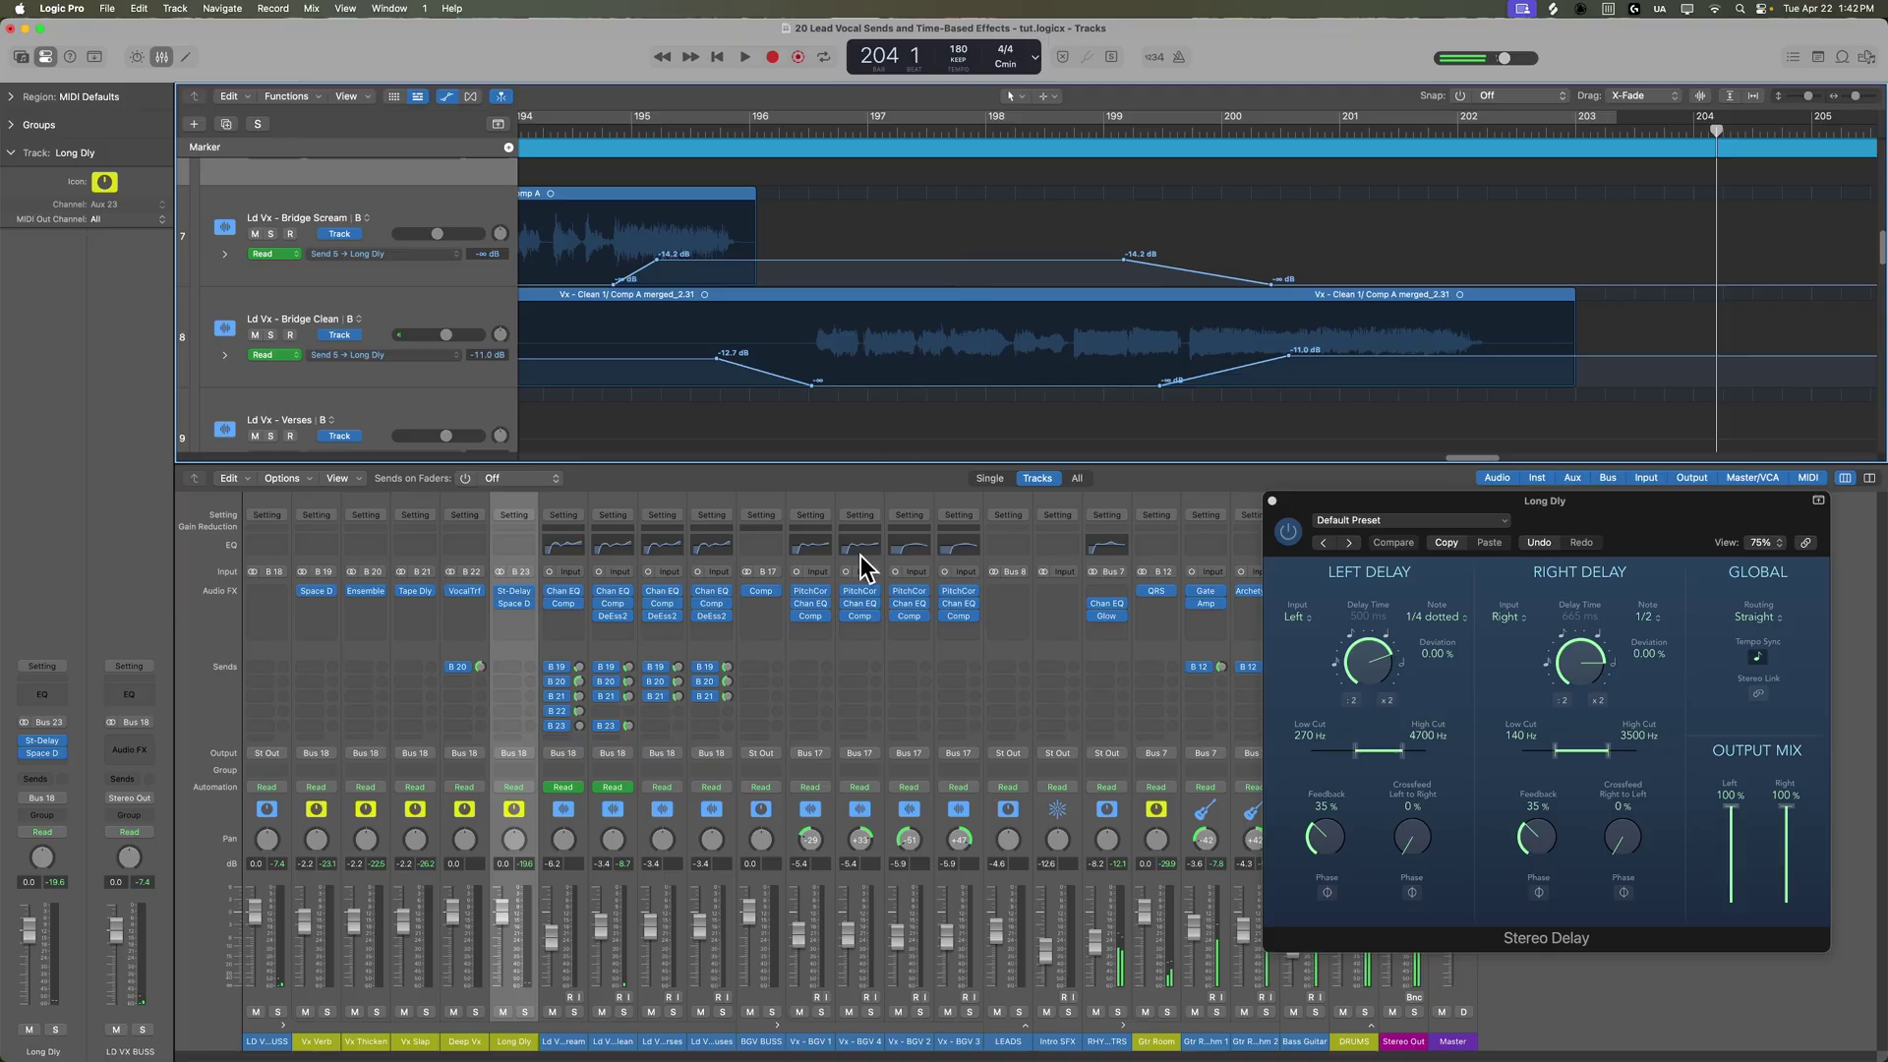